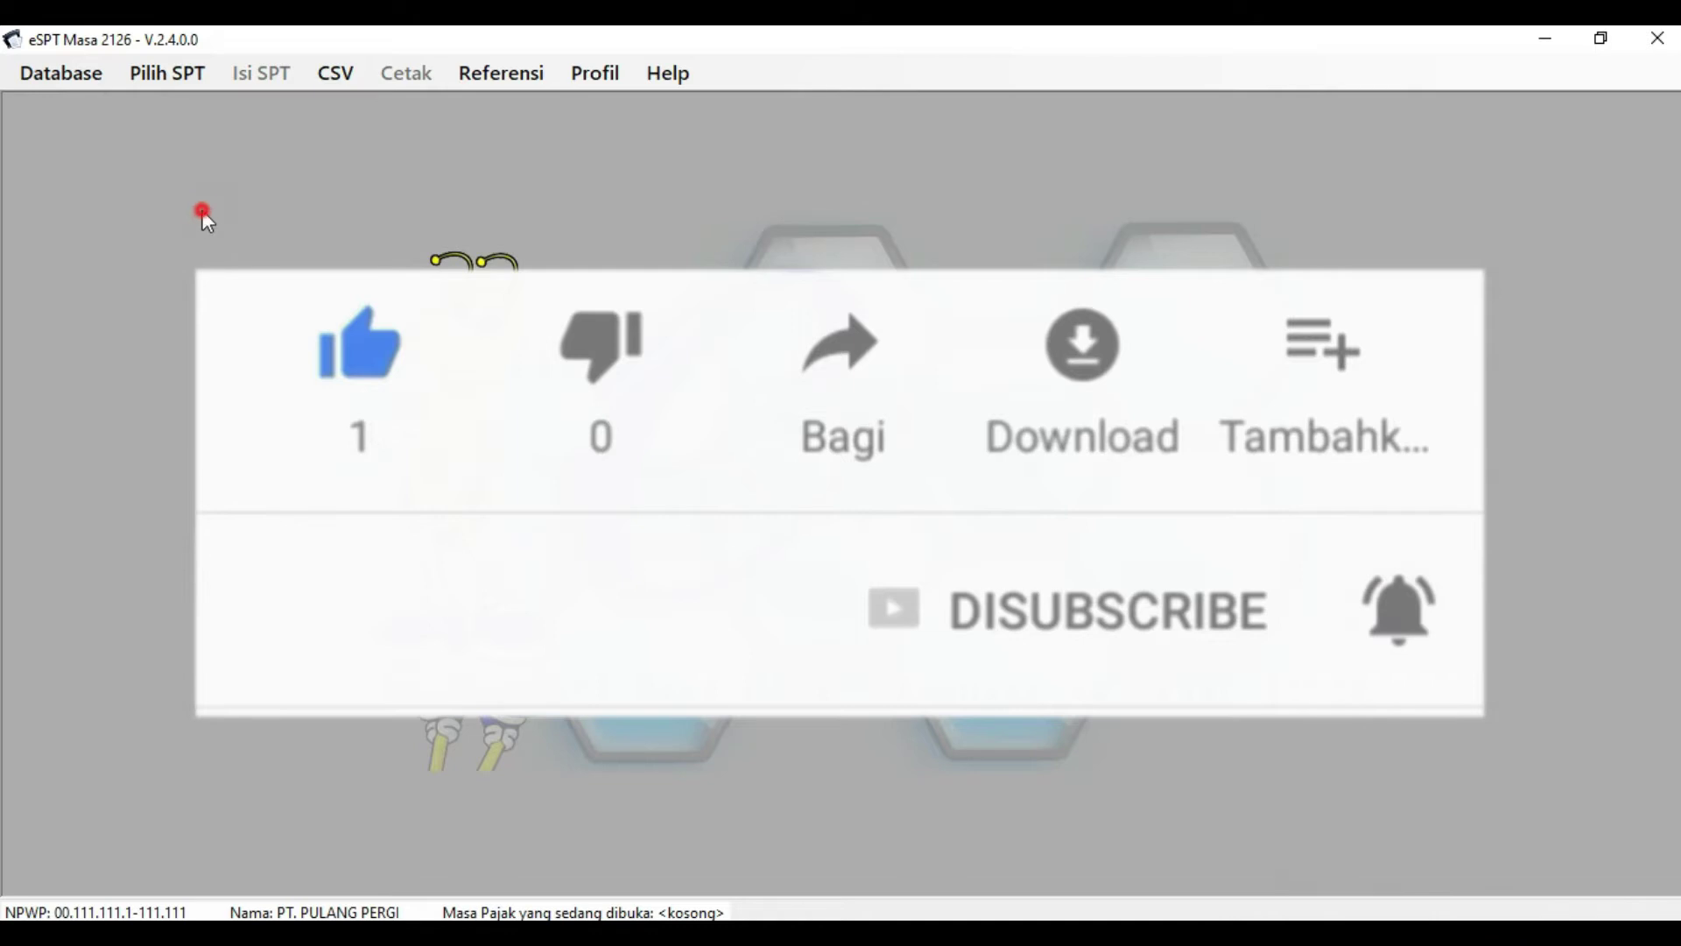
left_click(178, 76)
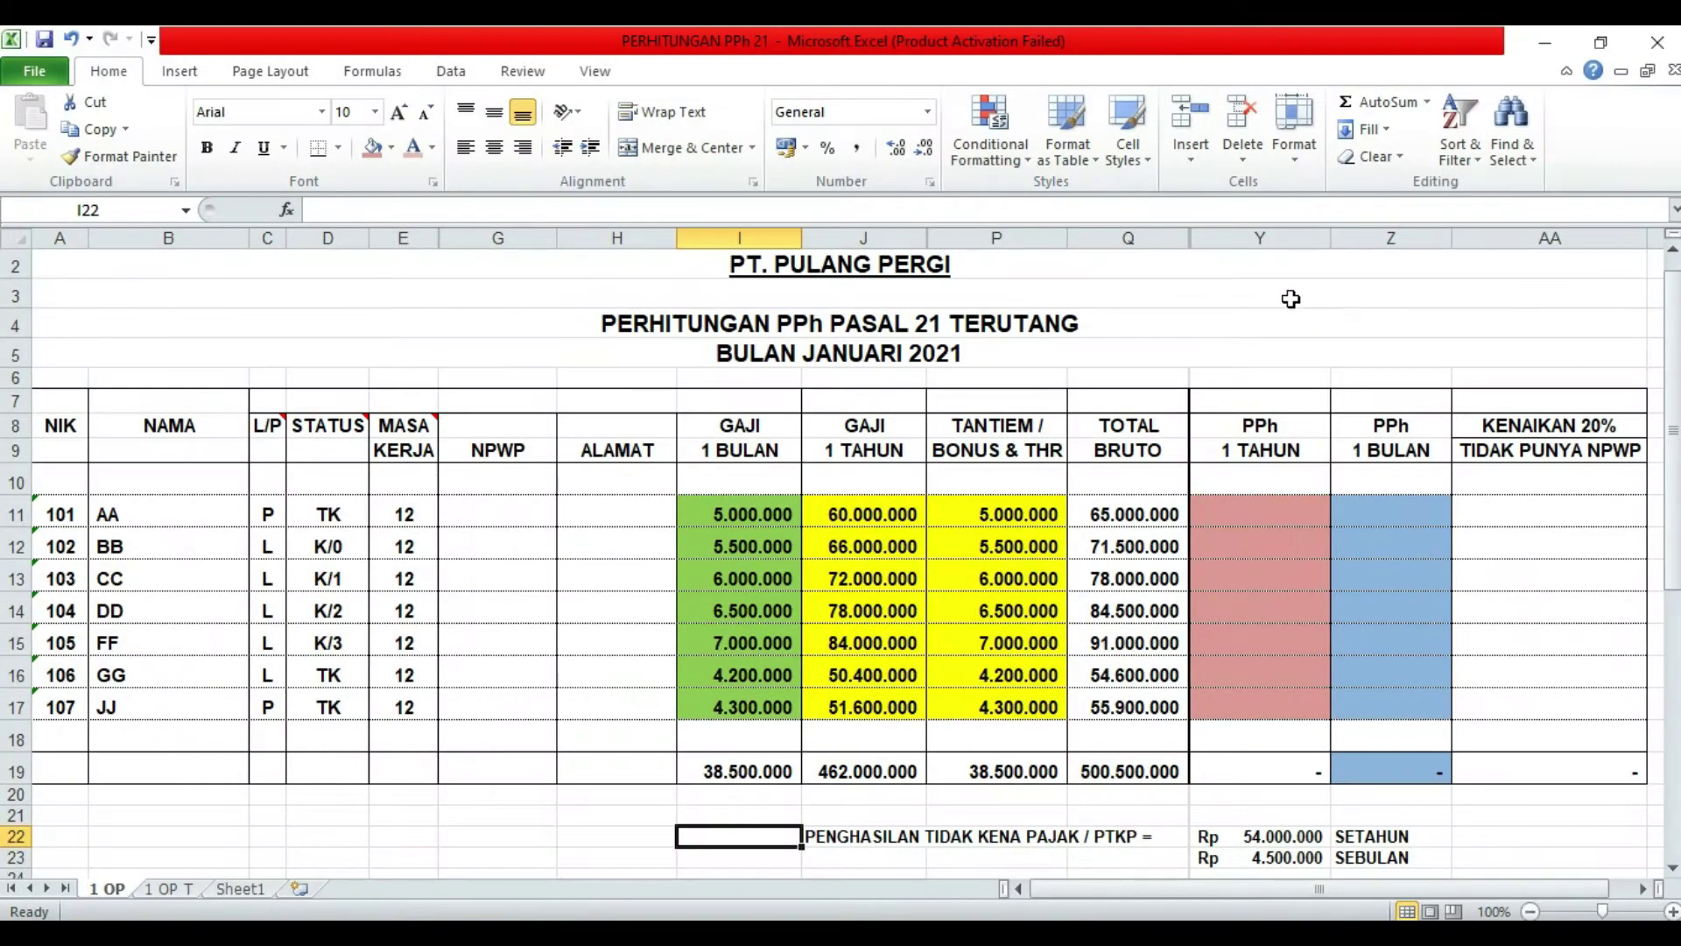
left_click(1283, 298)
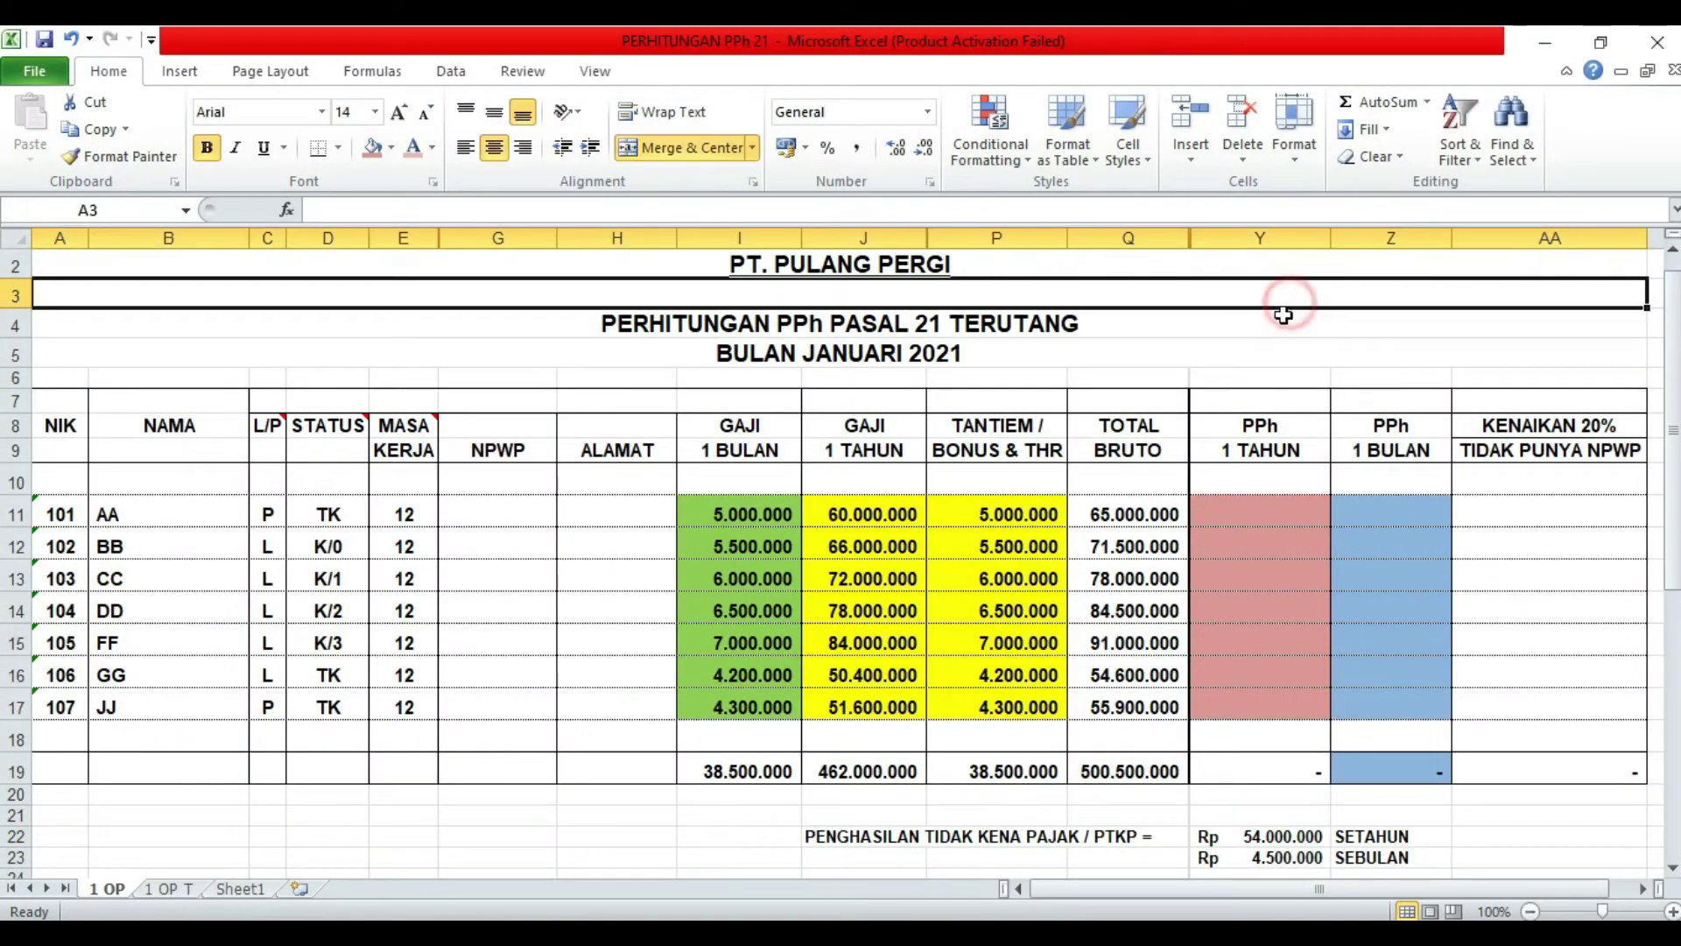
left_click(1252, 353)
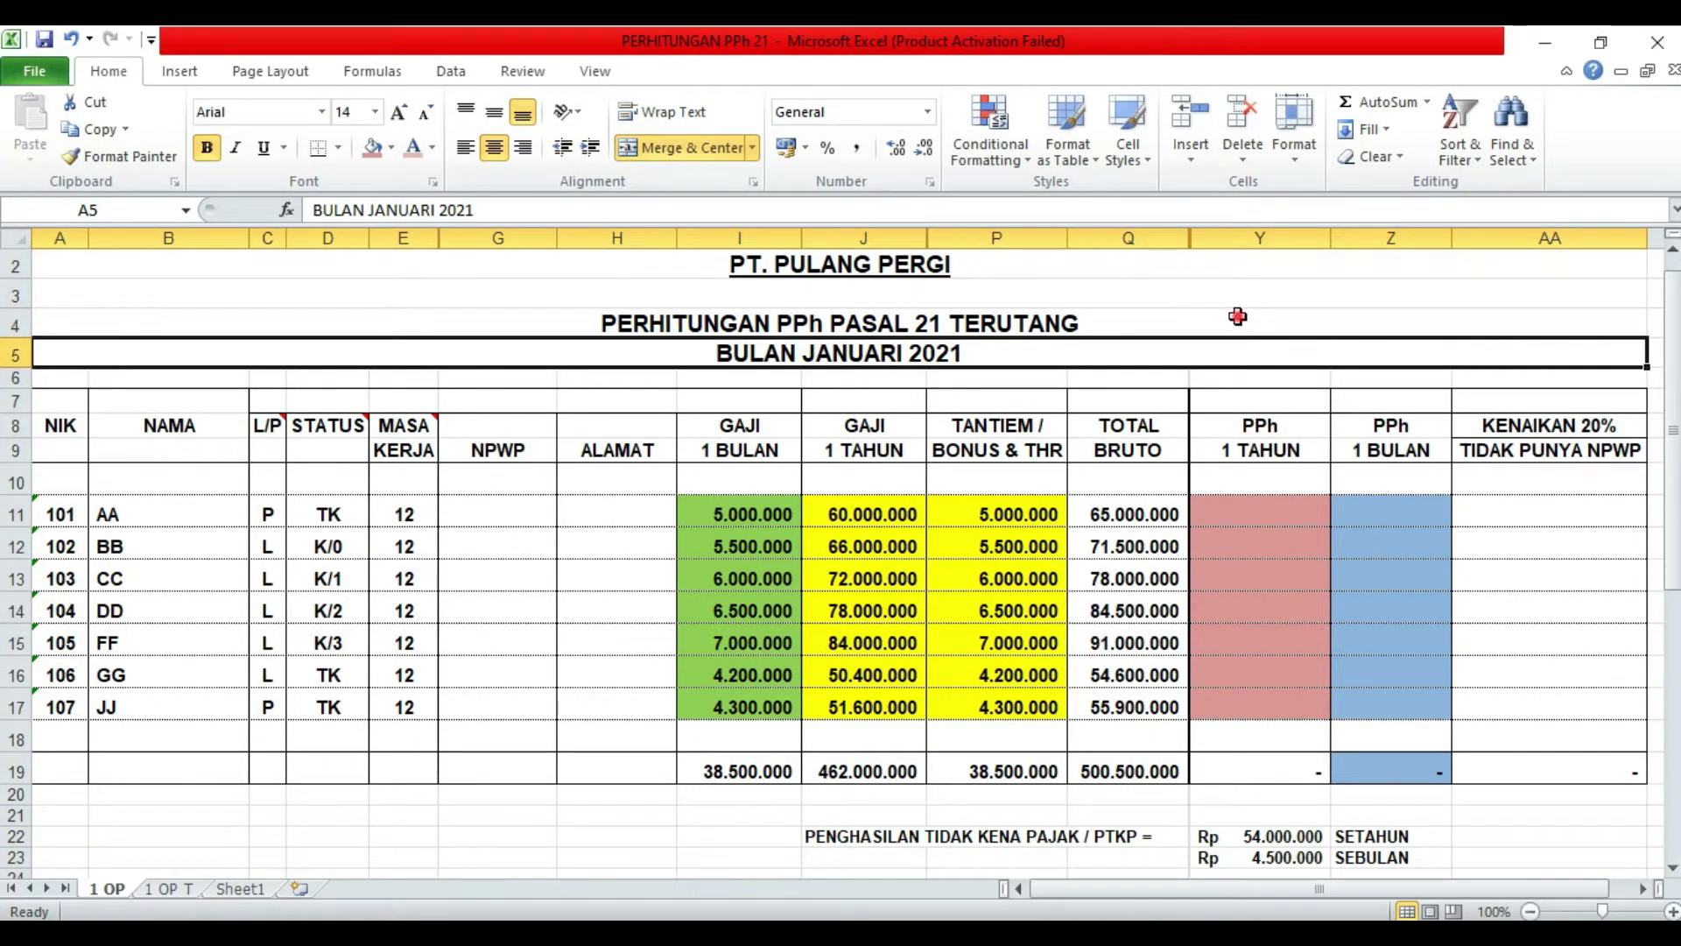
left_click(1238, 317)
left_click(1224, 350)
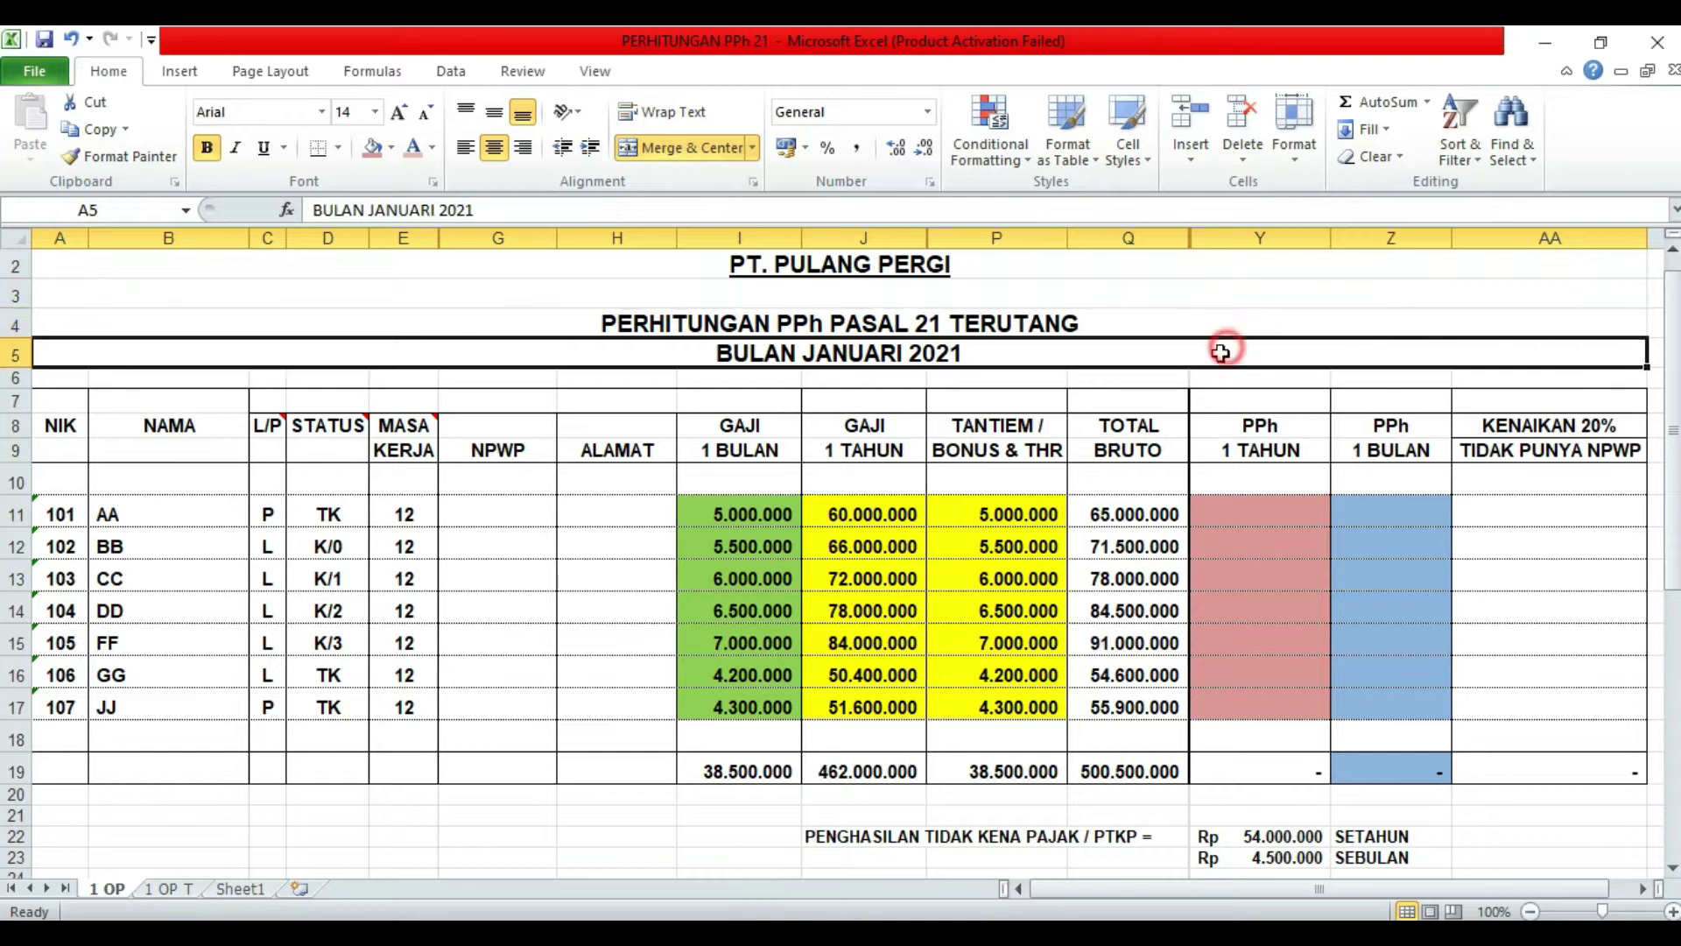
left_click(1165, 327)
left_click(1170, 360)
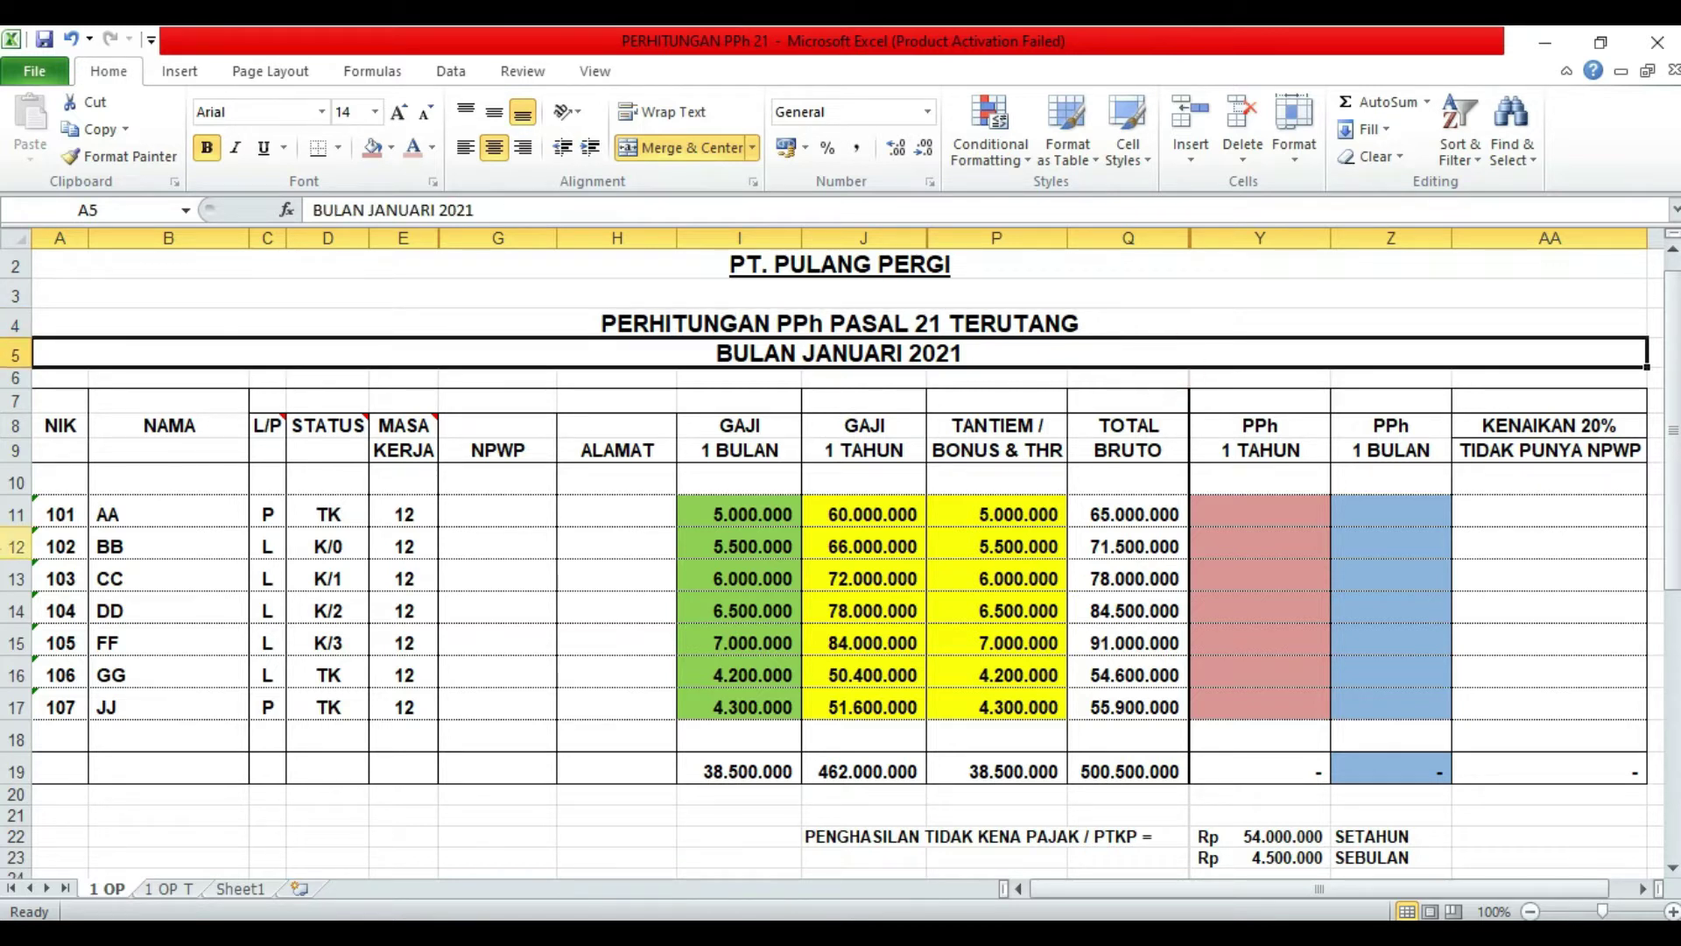
Examine the payroll table's column headings from NIK through PPh 1 BULAN and KENAIKAN 20% TIDAK PUNYA NPWP.
left_click(51, 487)
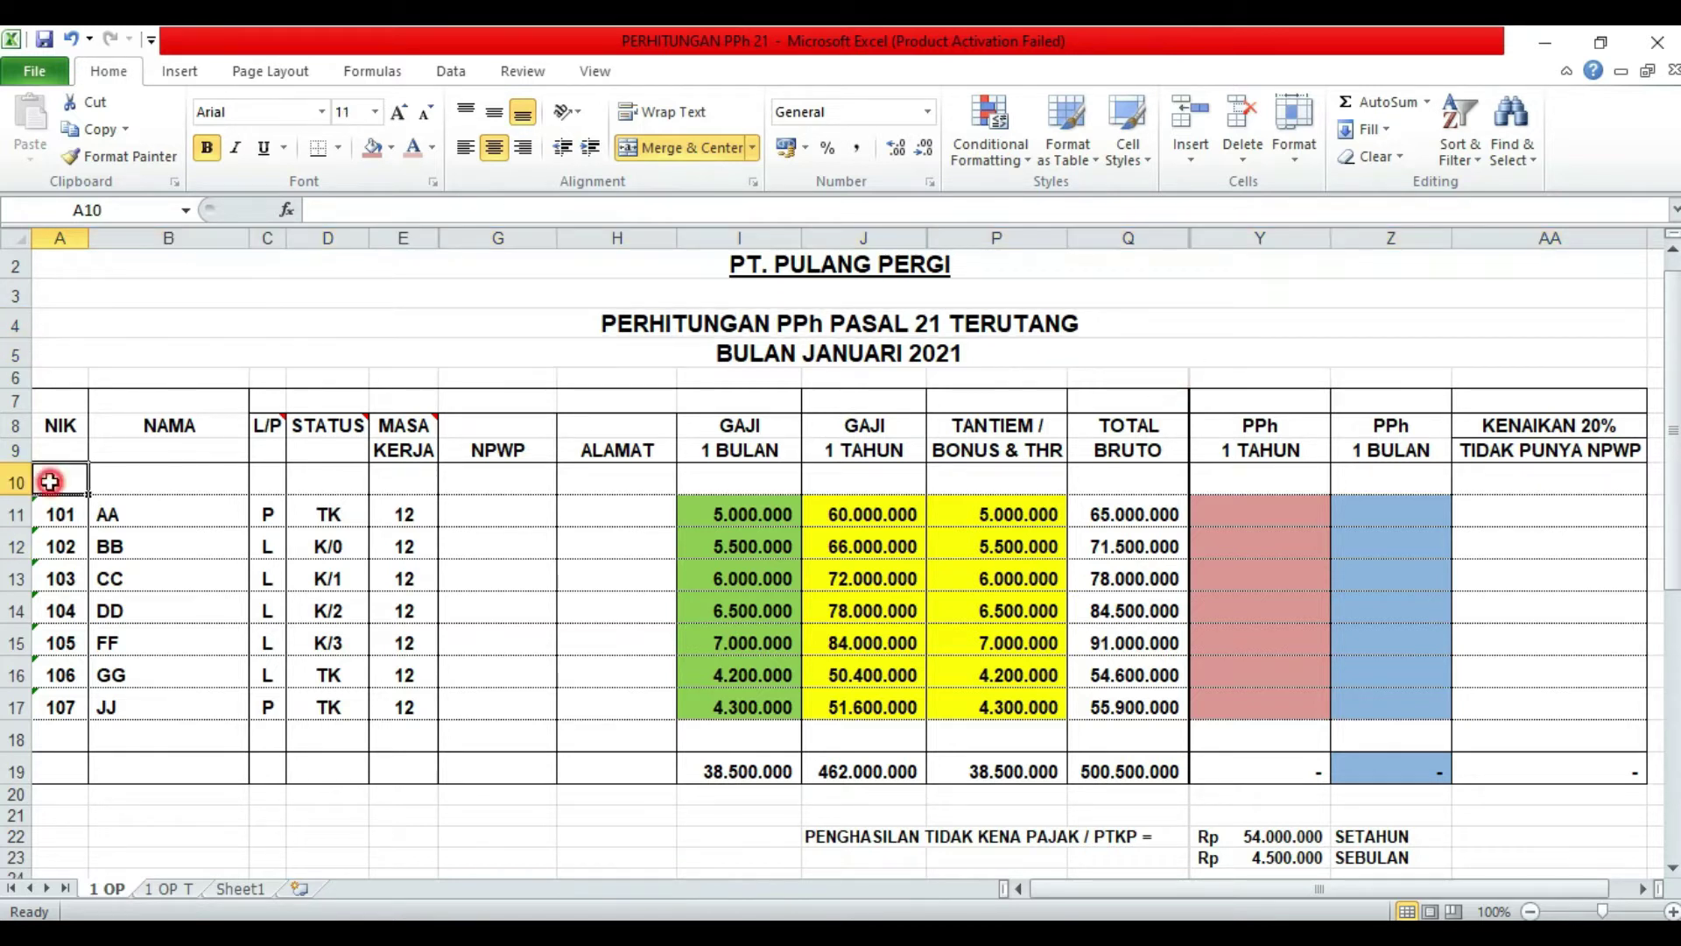
left_click(115, 481)
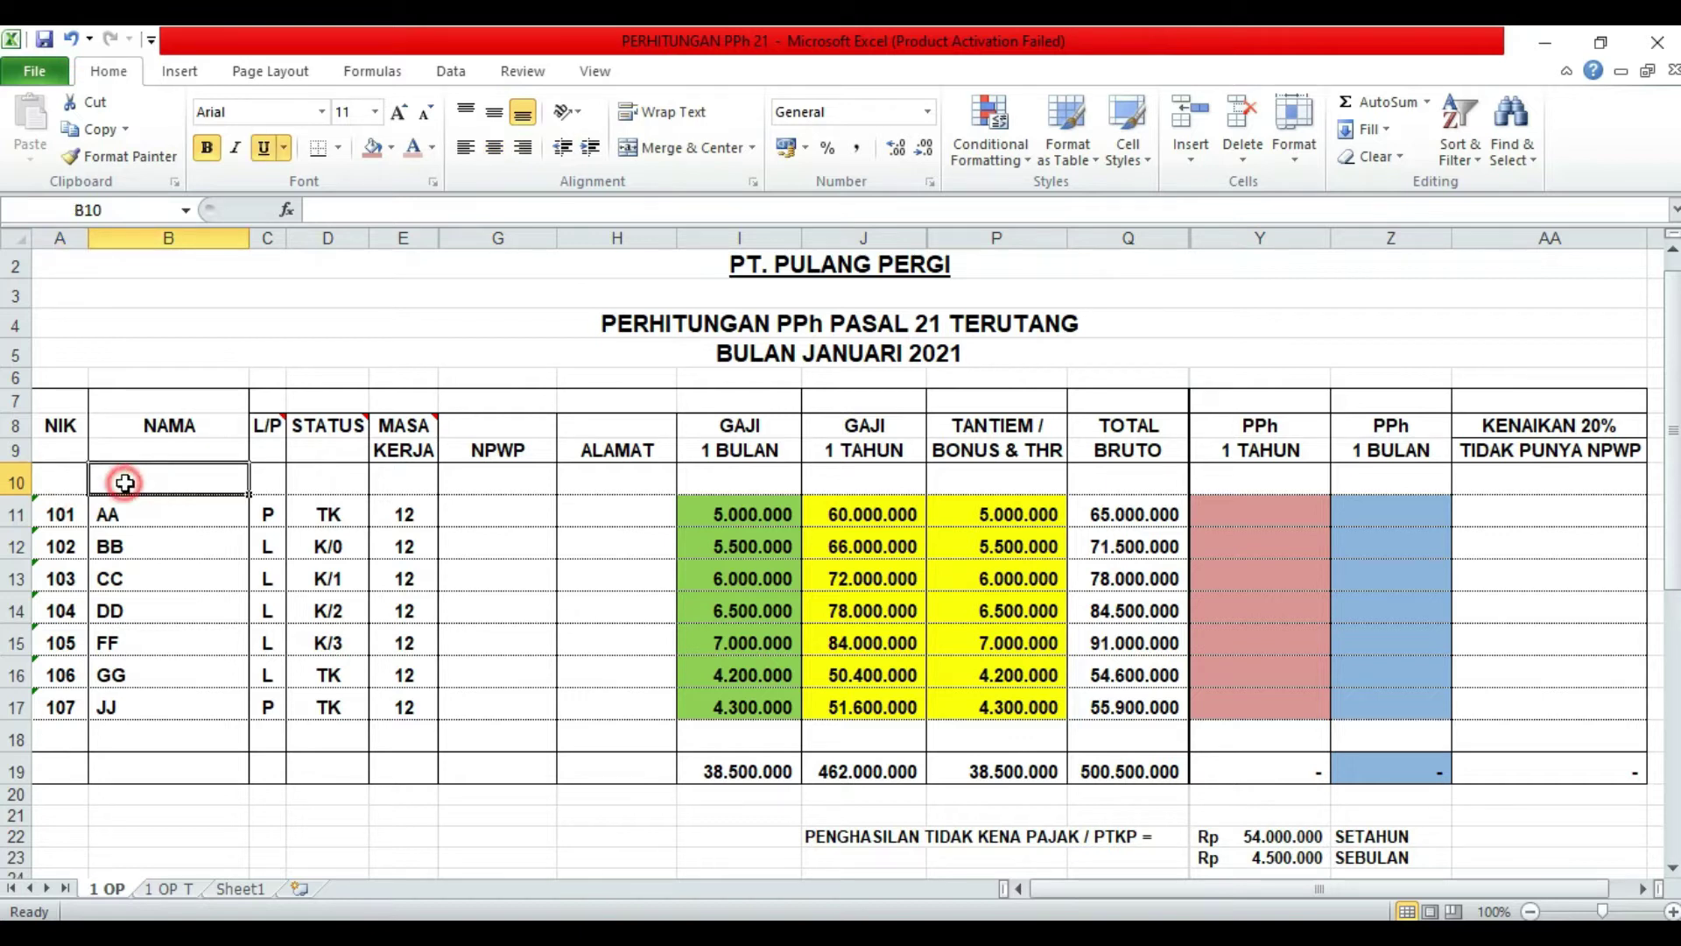
left_click(267, 477)
left_click(314, 475)
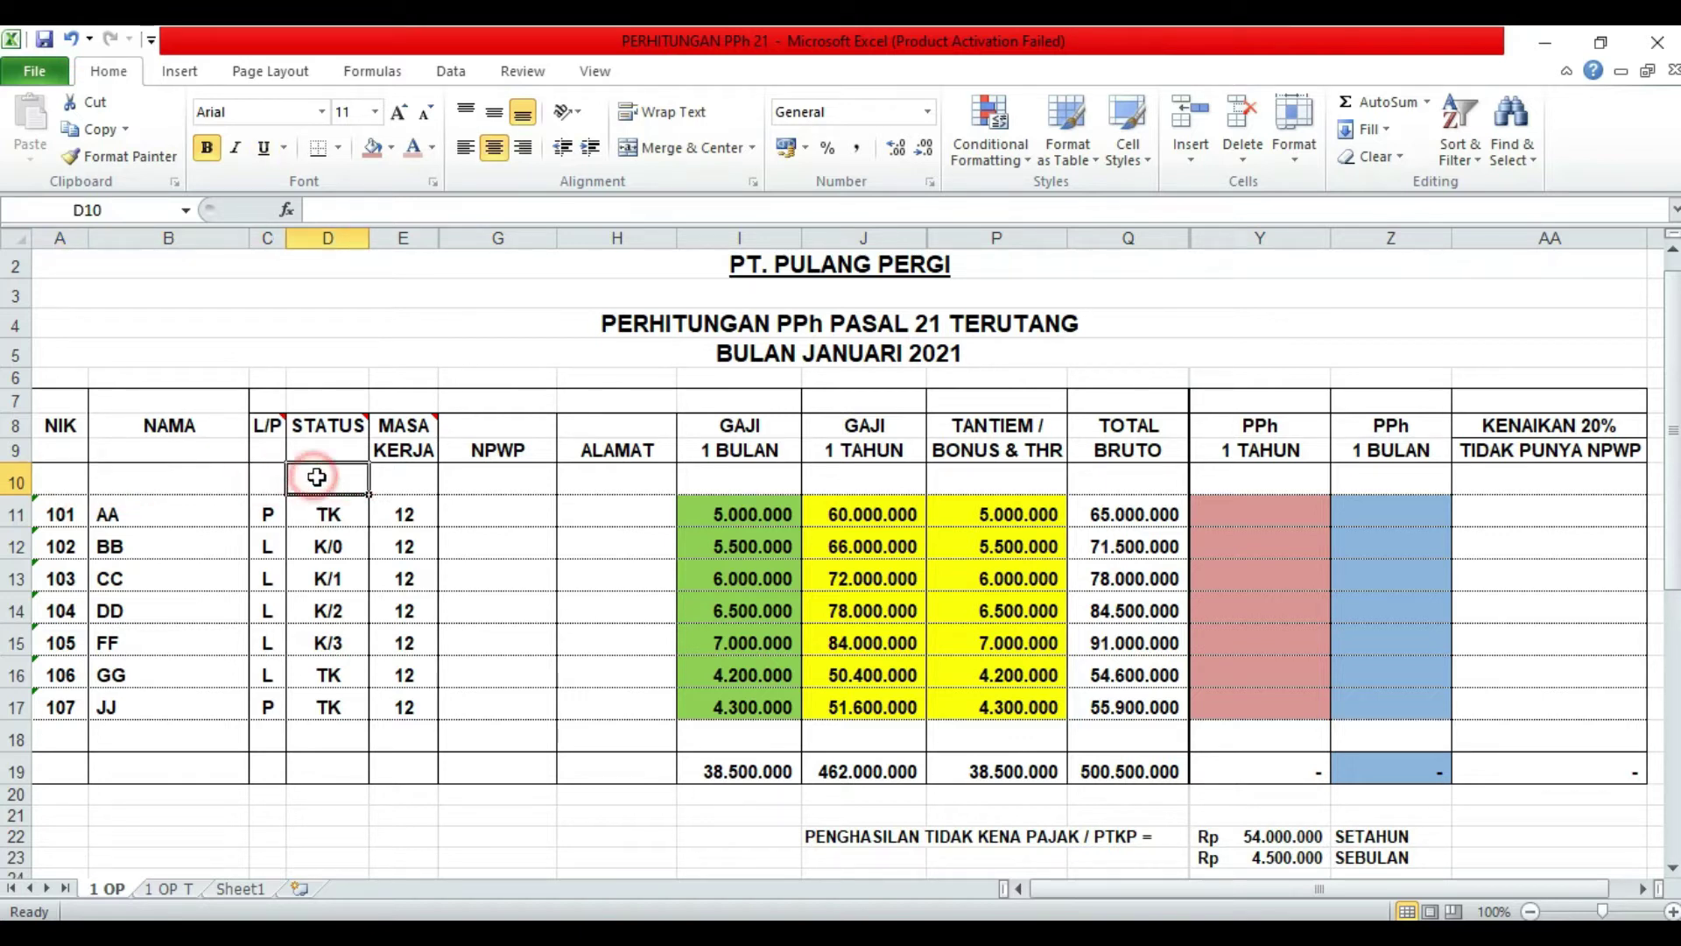
left_click(66, 482)
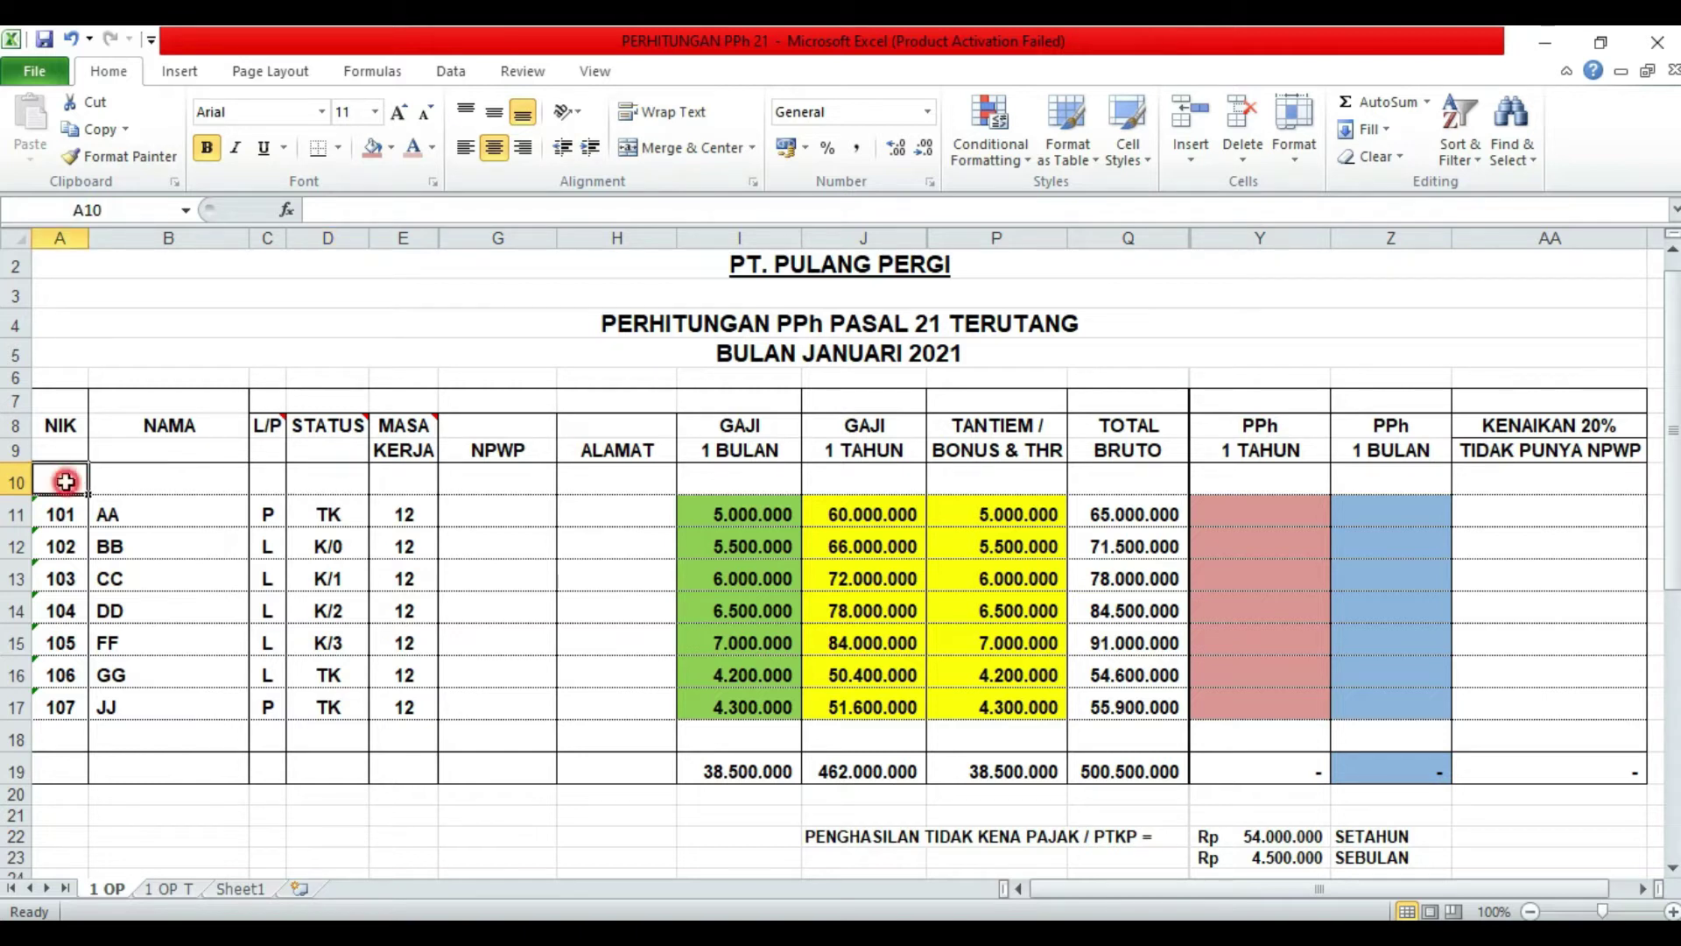
left_click(118, 480)
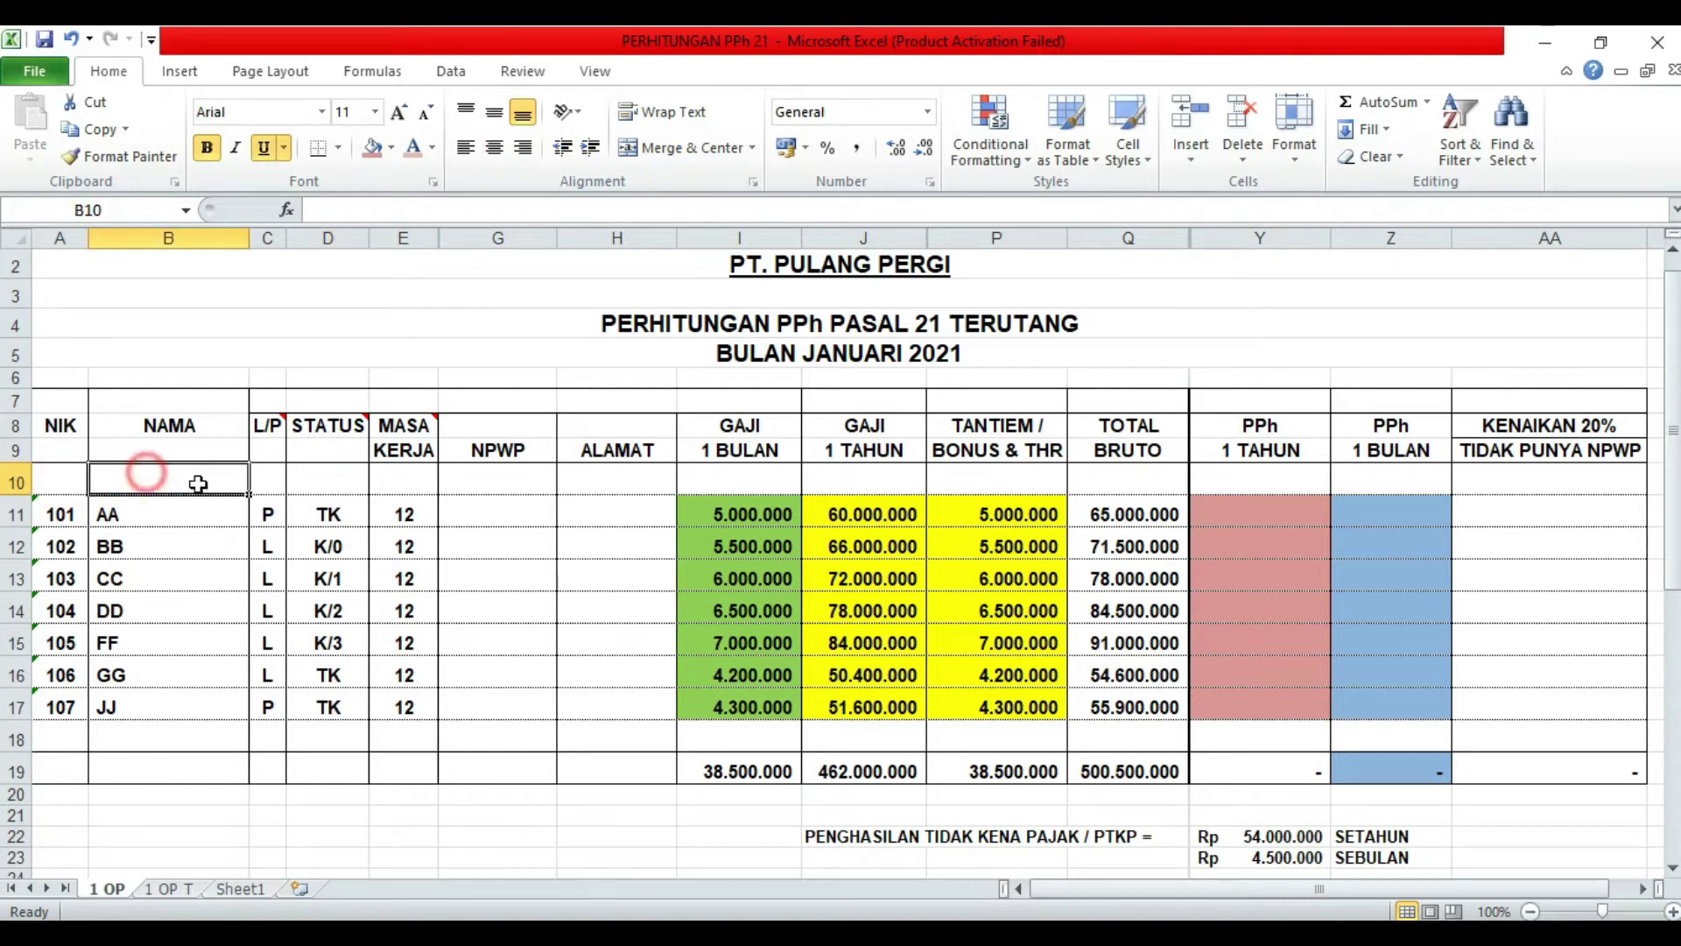
left_click(268, 481)
left_click(326, 480)
left_click(399, 480)
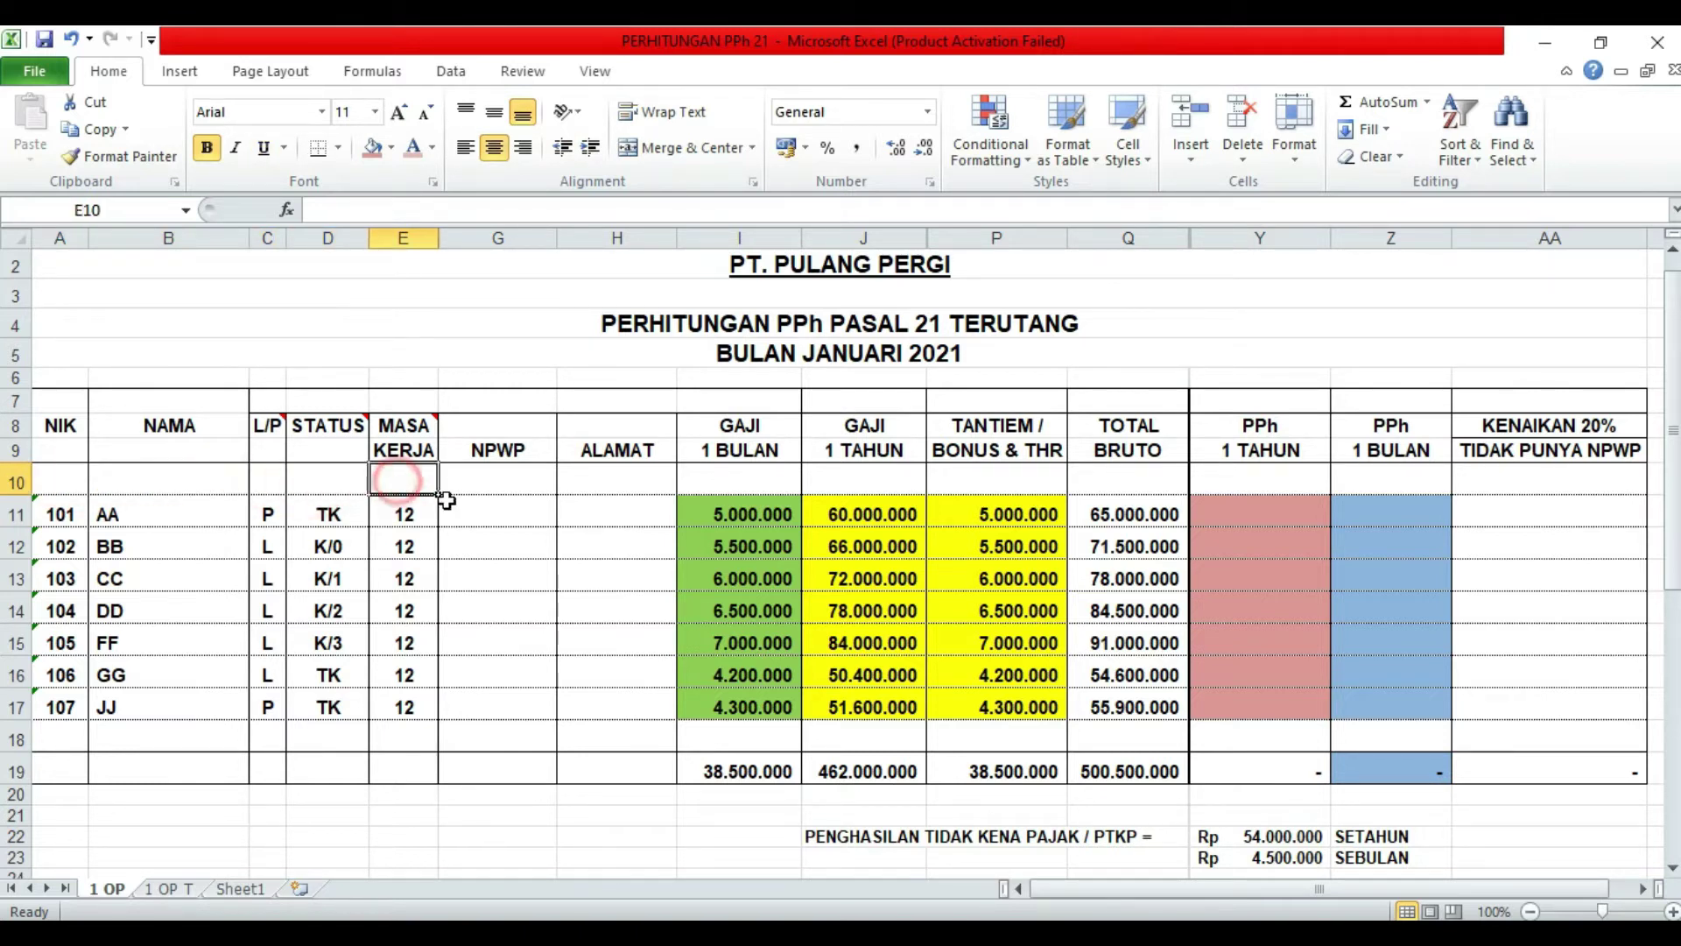
left_click(488, 477)
left_click(627, 477)
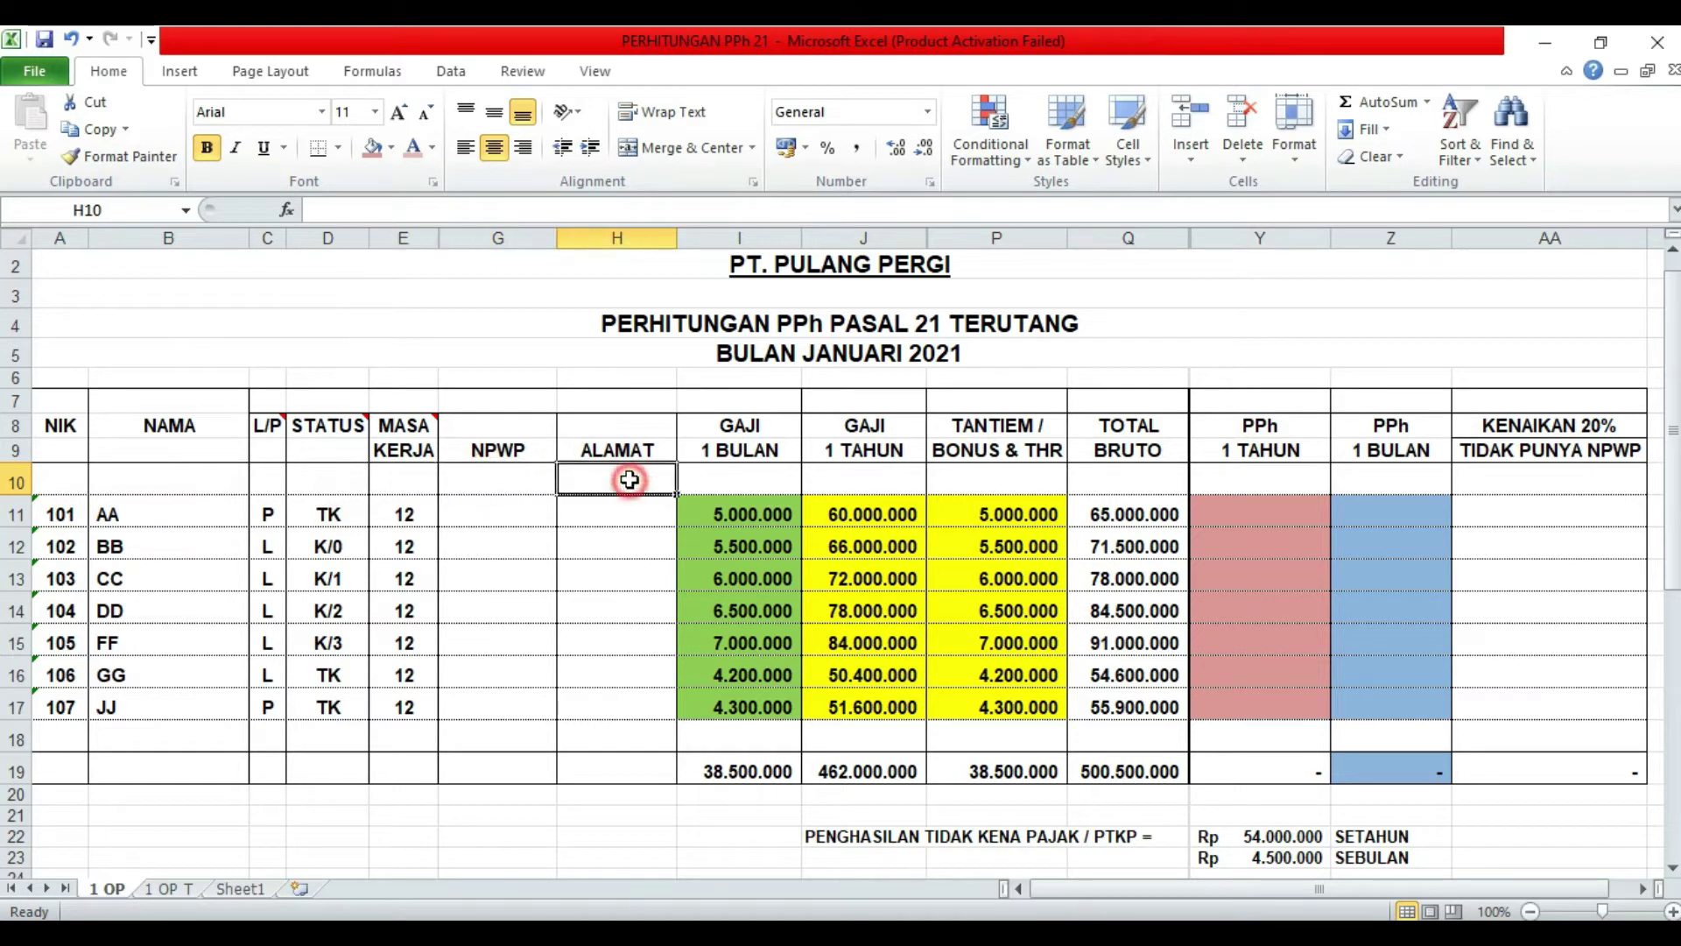
left_click(744, 477)
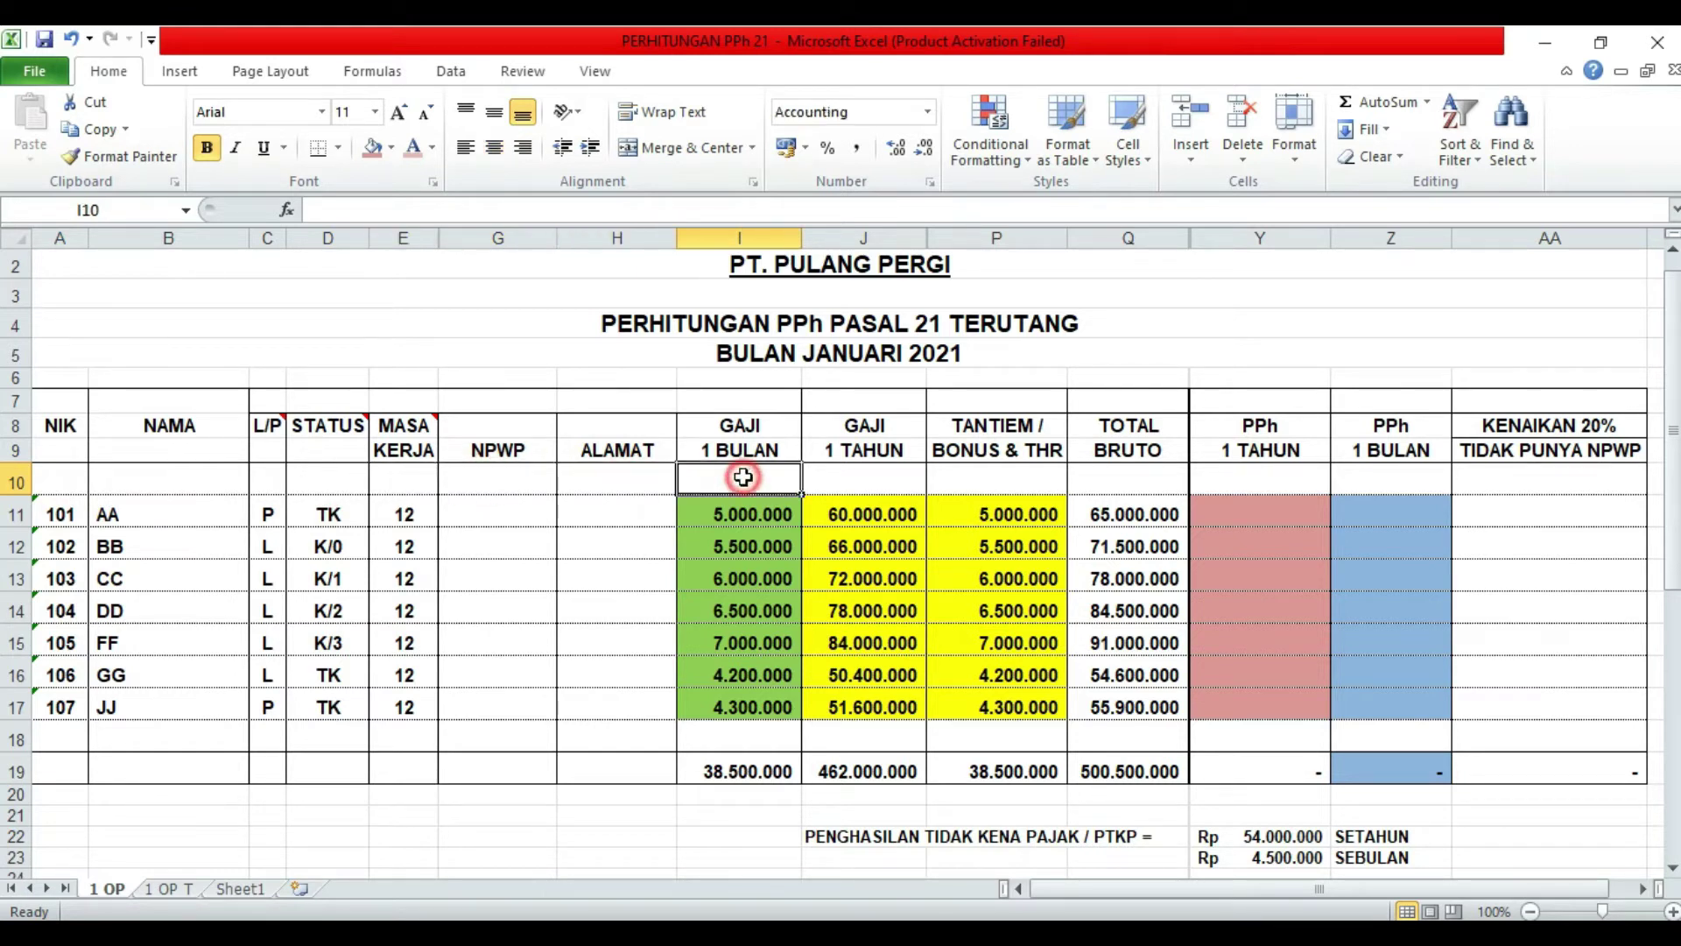
left_click(844, 477)
left_click(1042, 483)
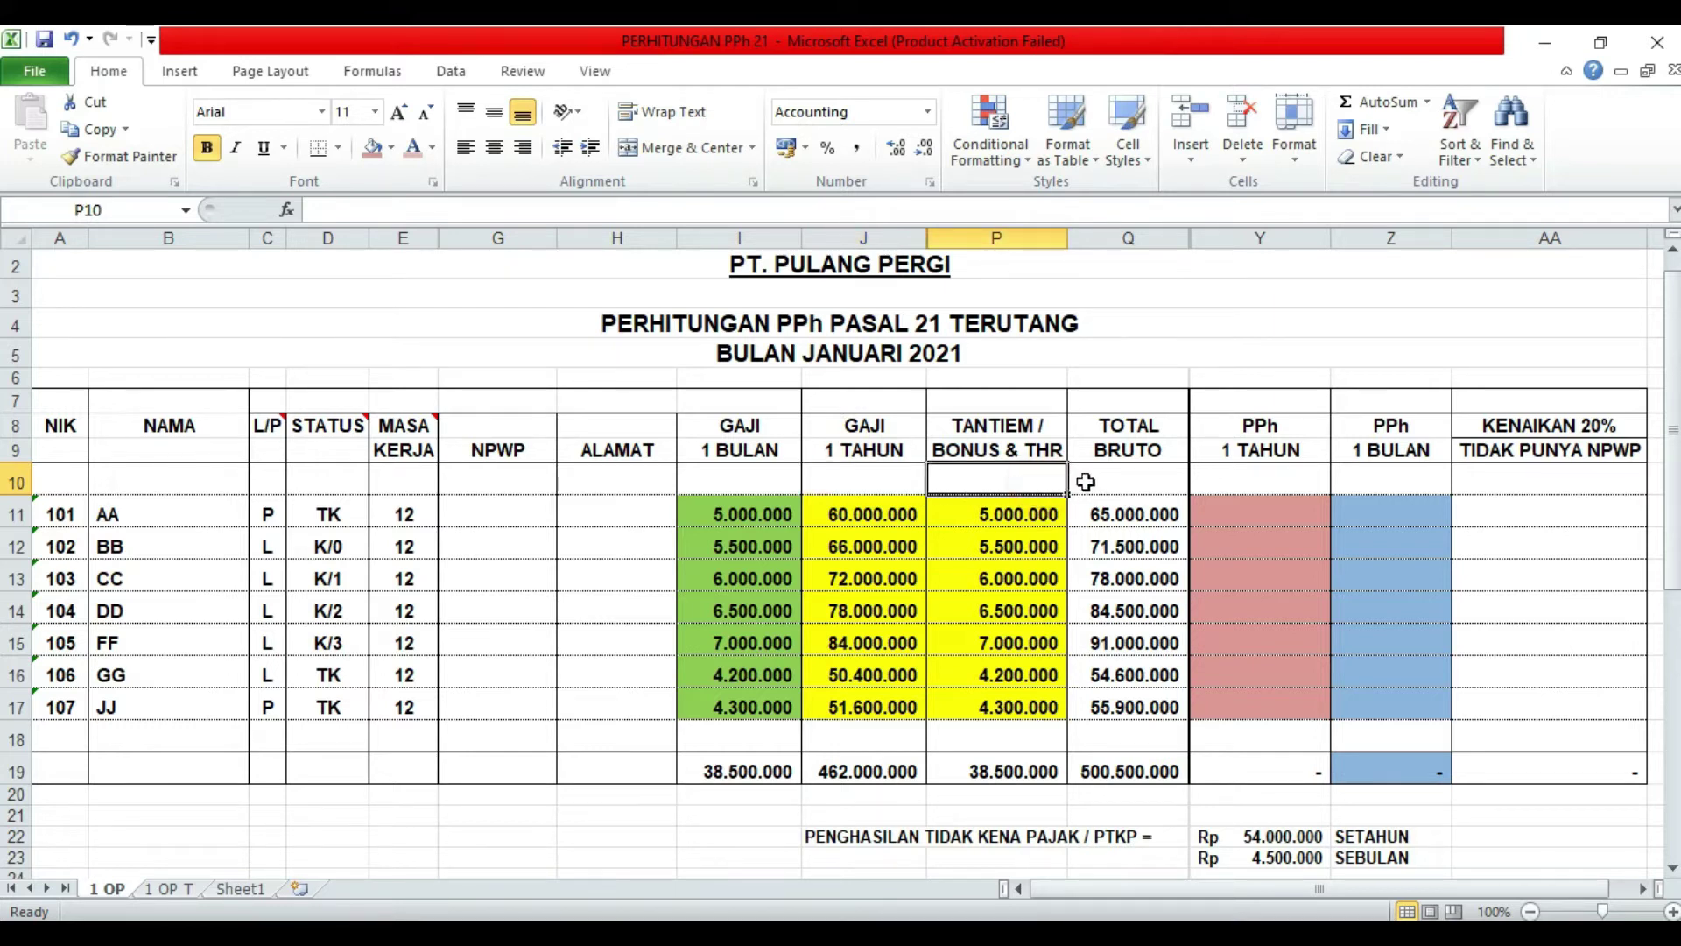
left_click(1122, 480)
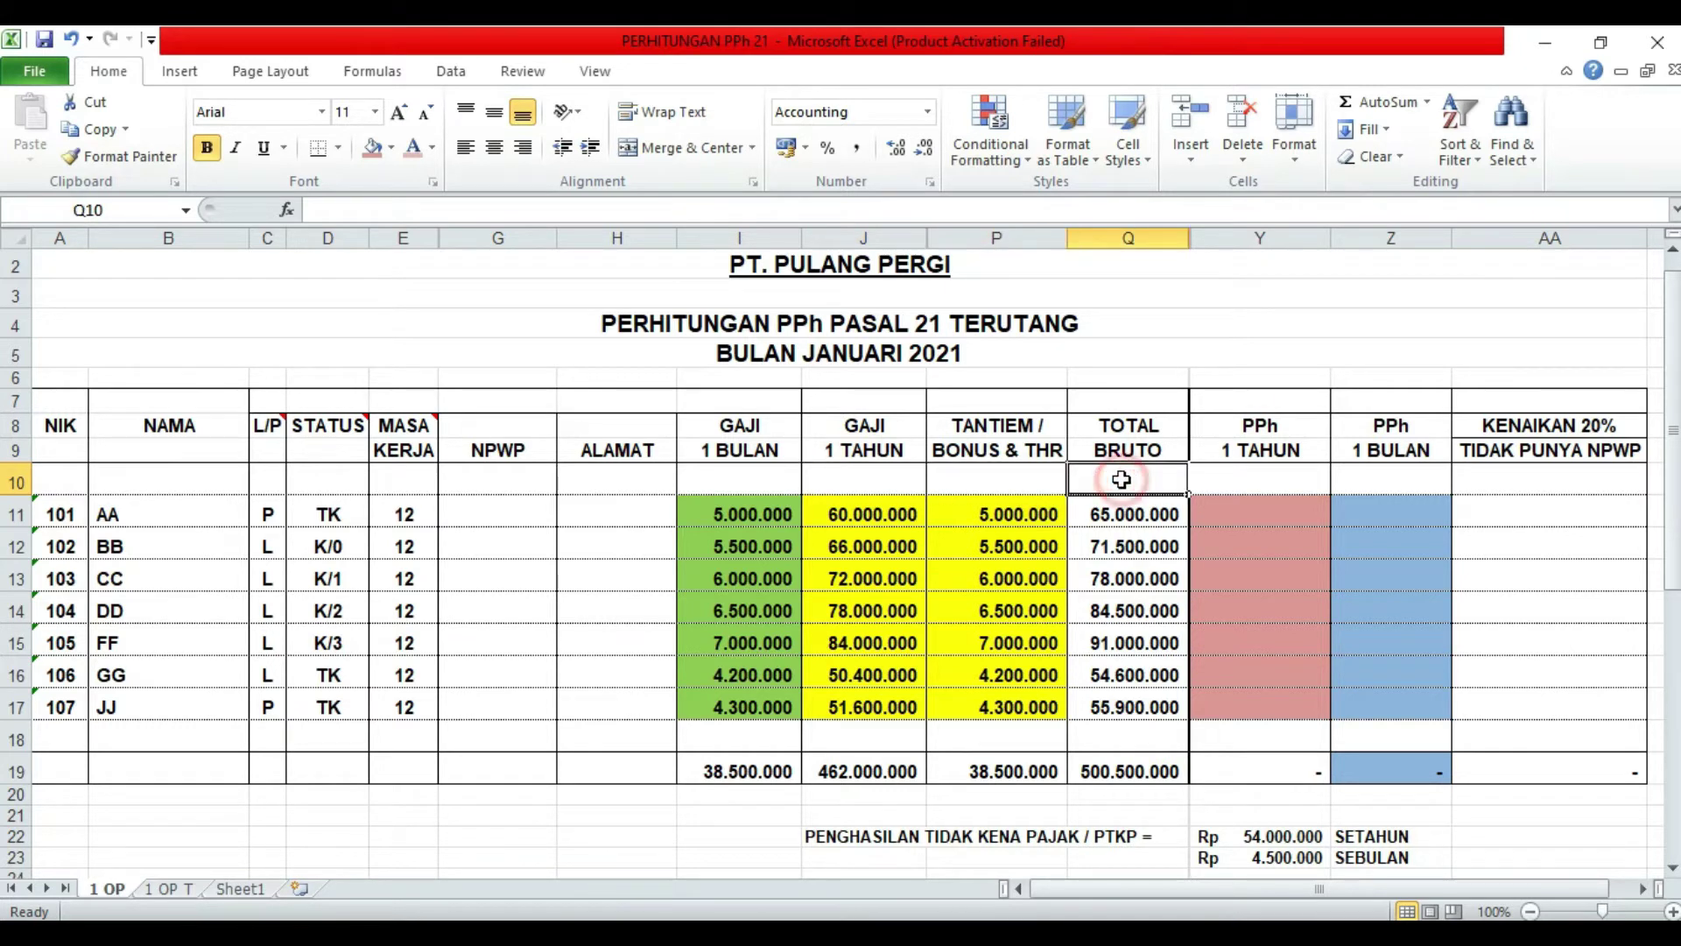
left_click(1280, 482)
left_click(1394, 483)
left_click(1475, 484)
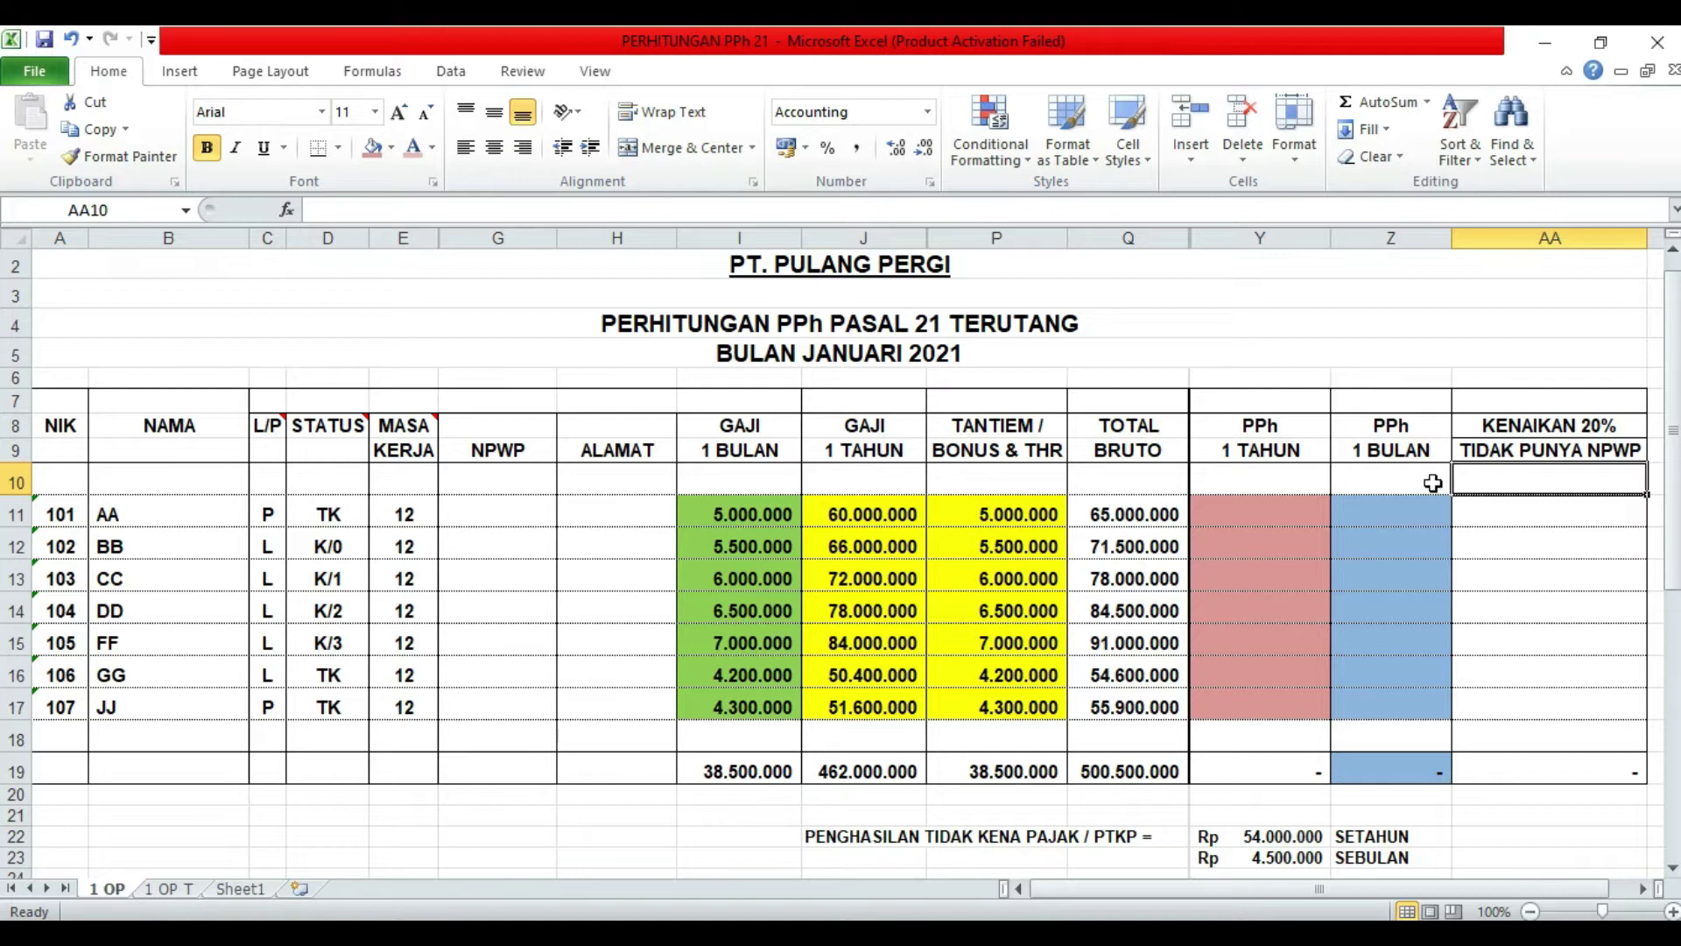
left_click(1338, 476)
Review the employee entries in the NAMA column, rows 11 to 17.
left_click(565, 538)
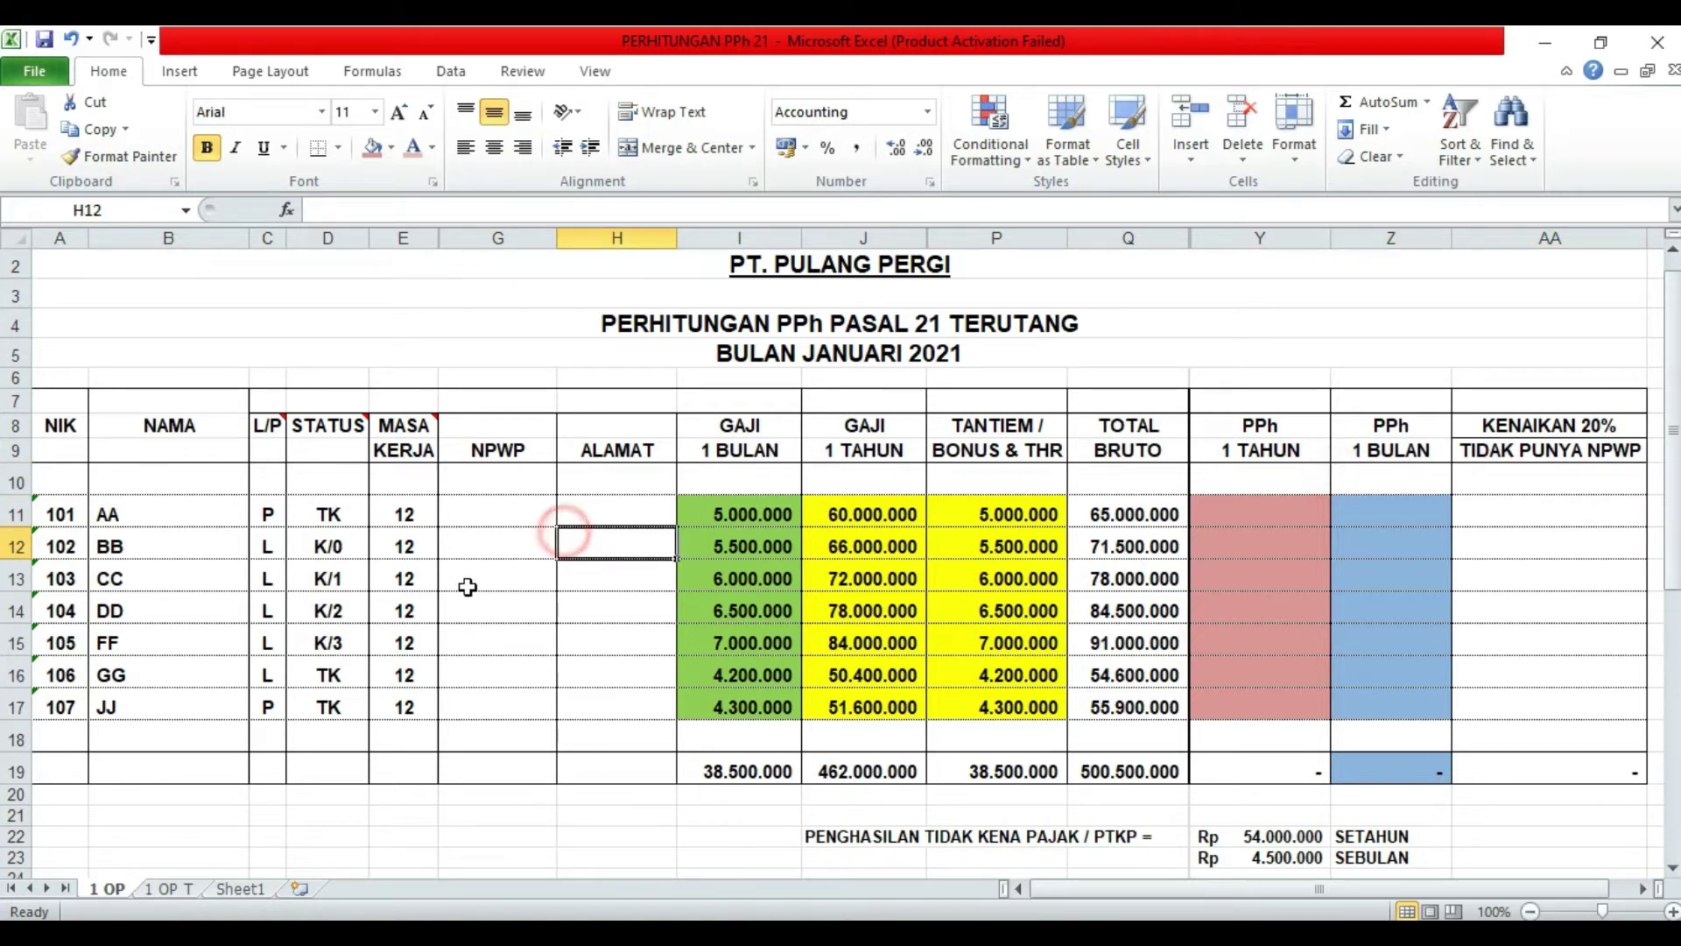
left_click(434, 639)
left_click(104, 510)
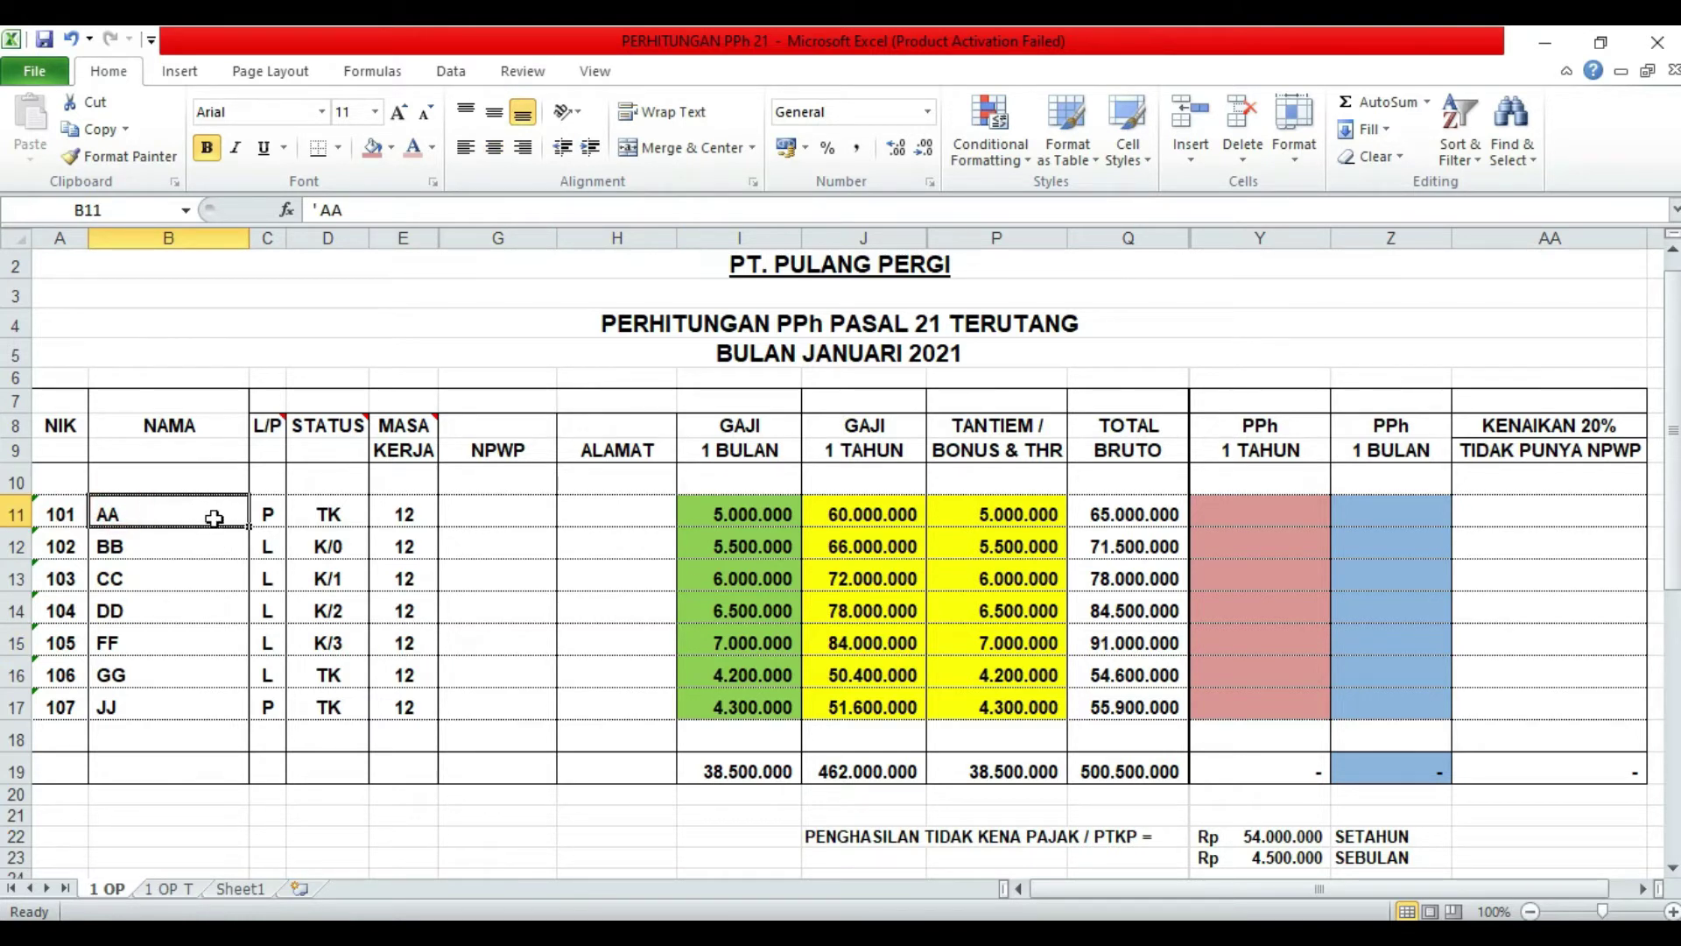
left_click(214, 578)
left_click(199, 517)
left_click(199, 577)
left_click(186, 518)
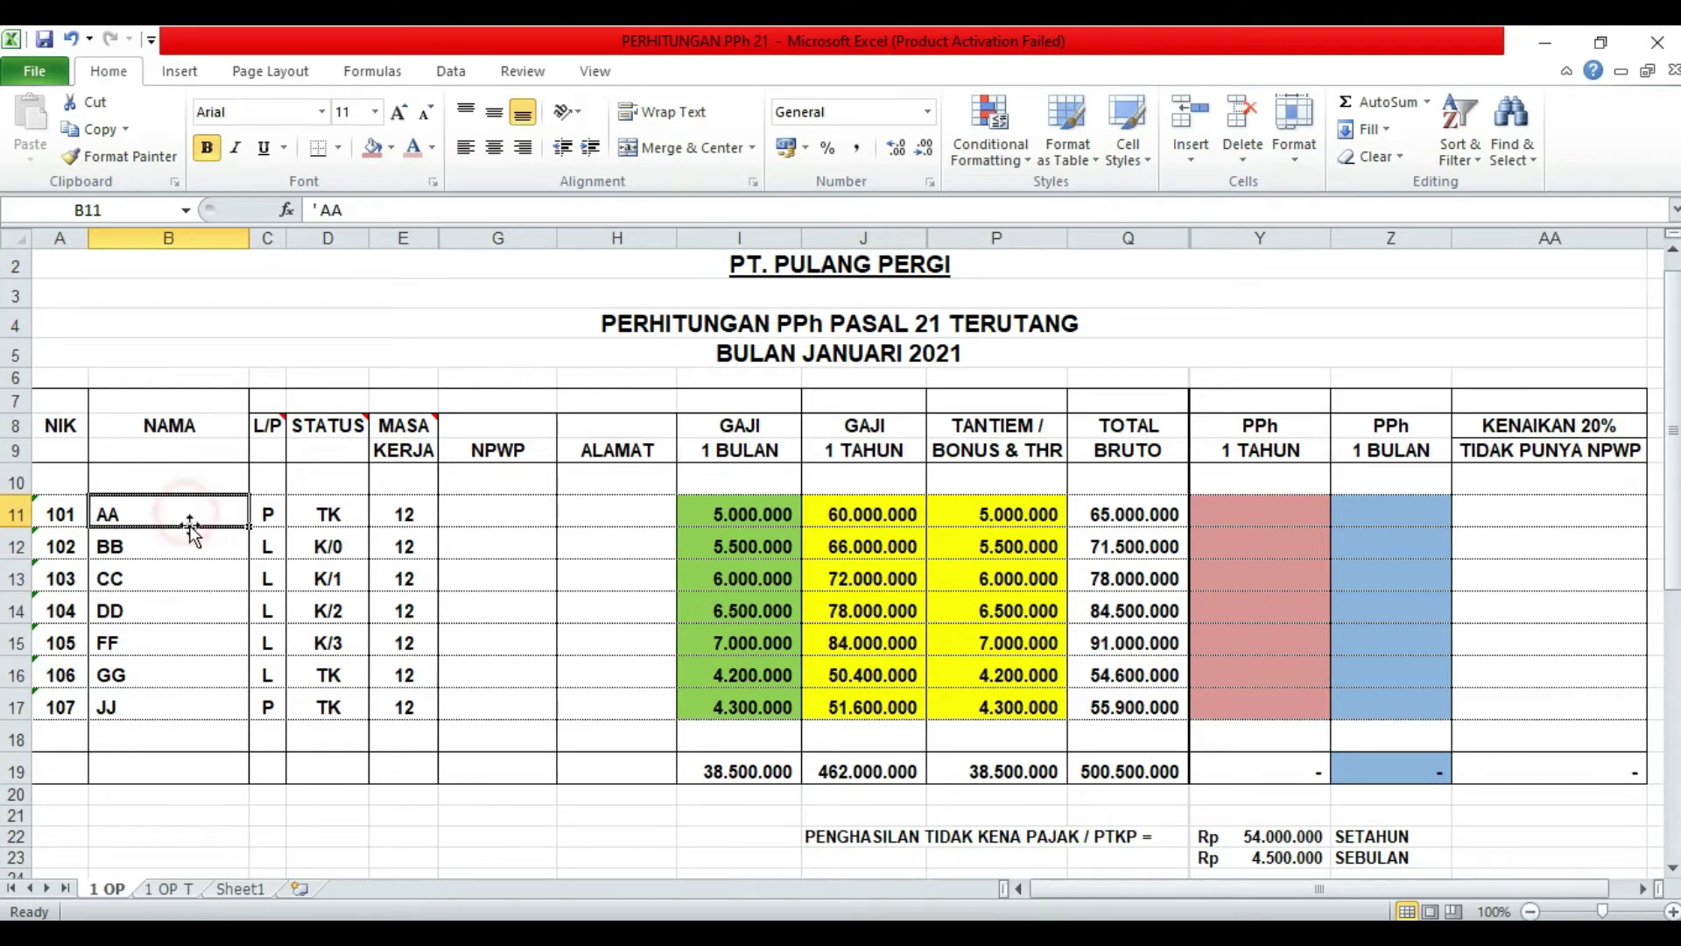
left_click(190, 543)
left_click(189, 585)
left_click(185, 612)
left_click(177, 644)
left_click(165, 680)
left_click(159, 709)
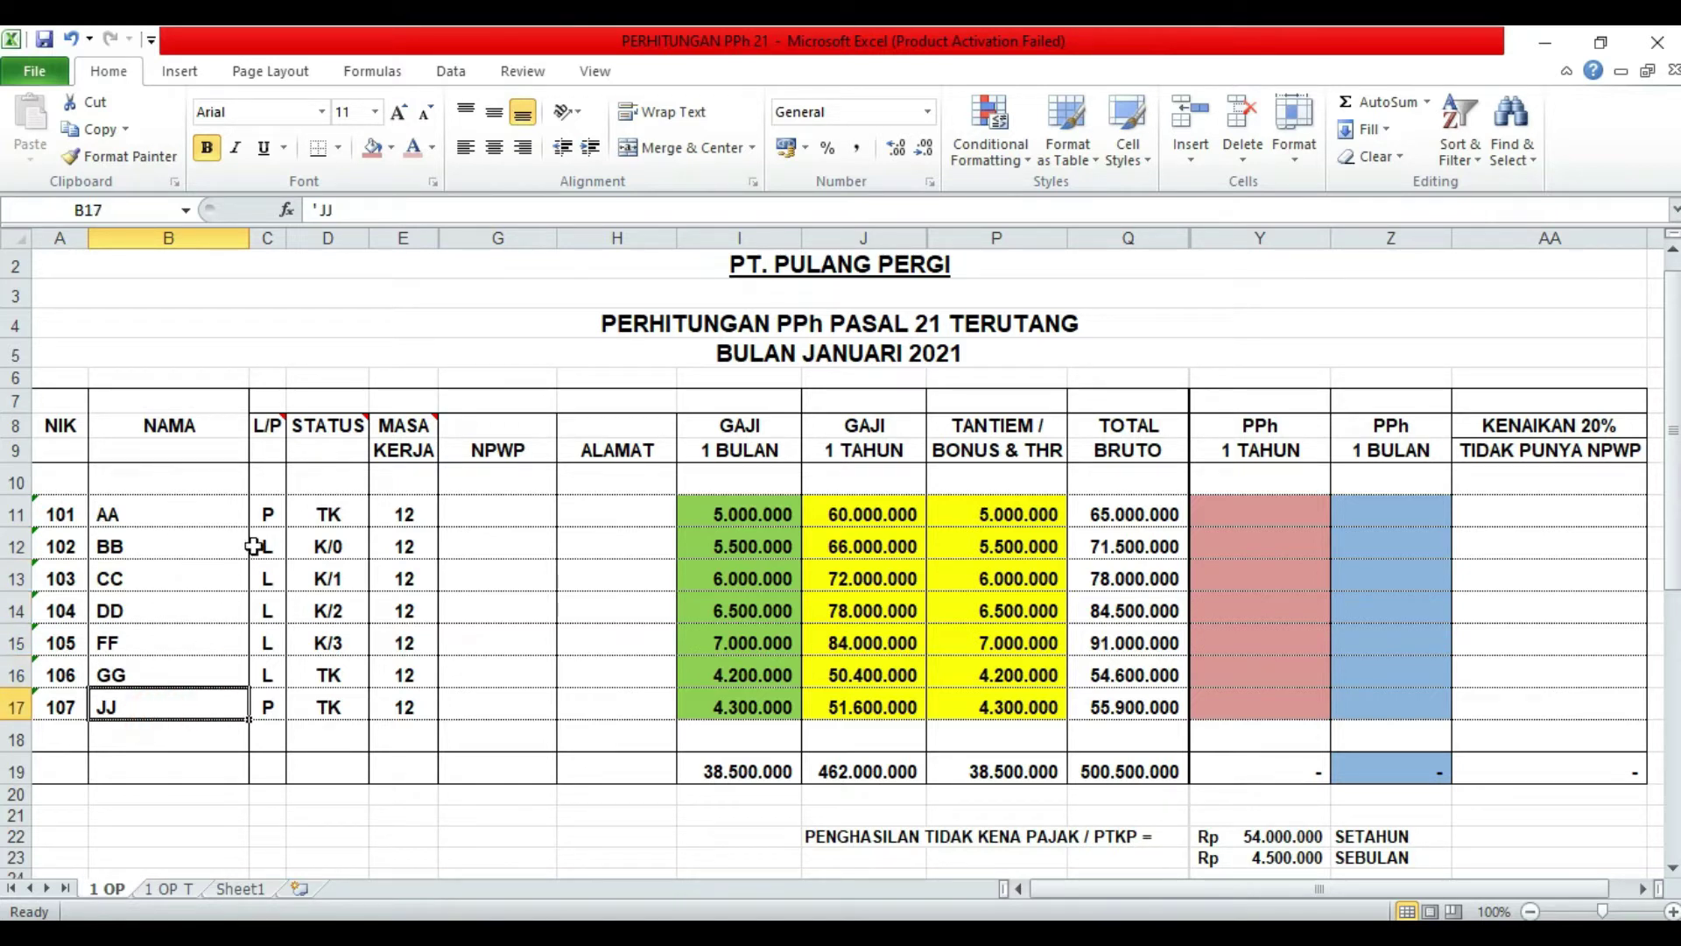
Check each employee's gender code and marital status in the L/P and STATUS columns.
left_click(272, 514)
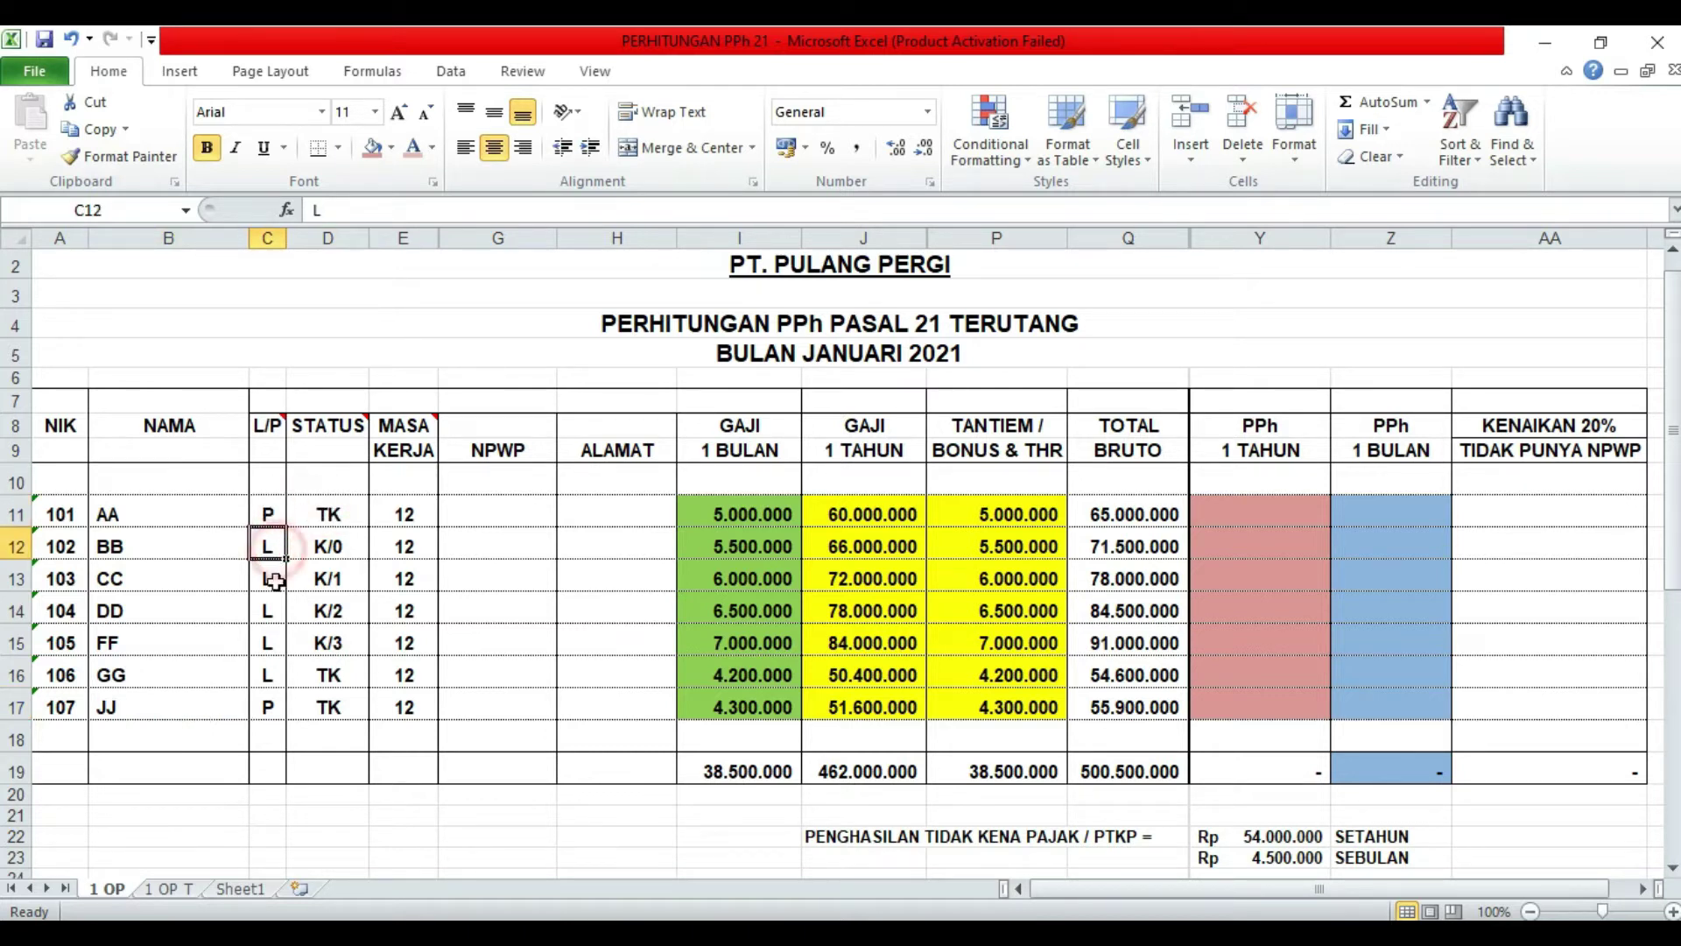
left_click(273, 706)
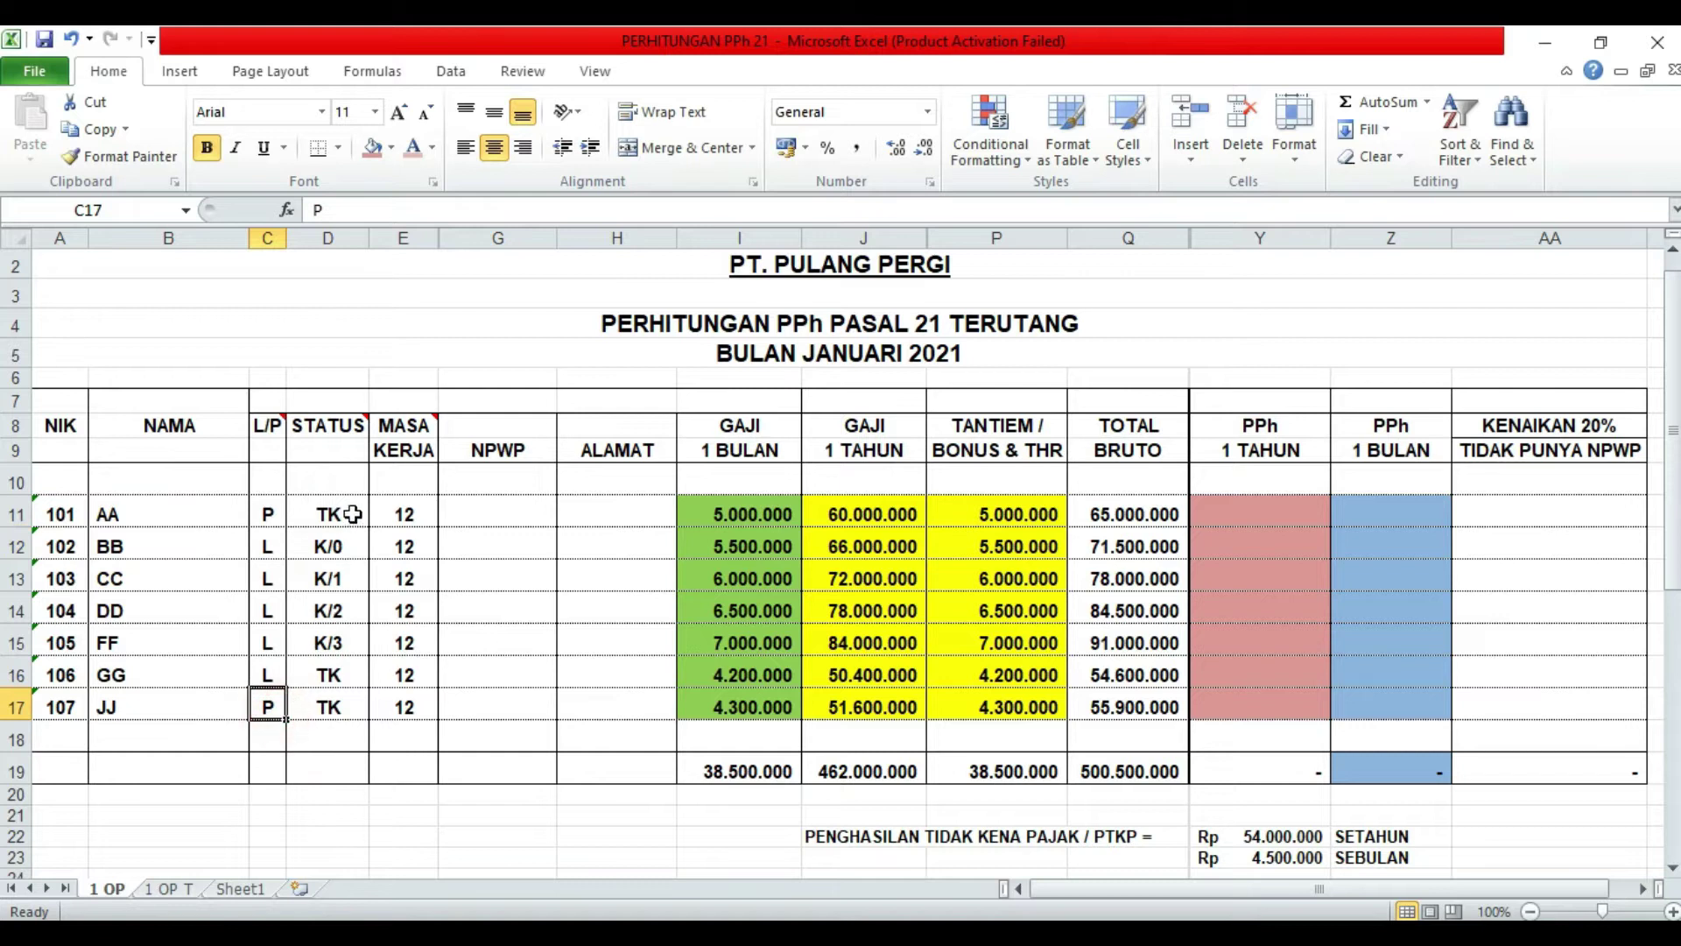
left_click(352, 514)
left_click(354, 552)
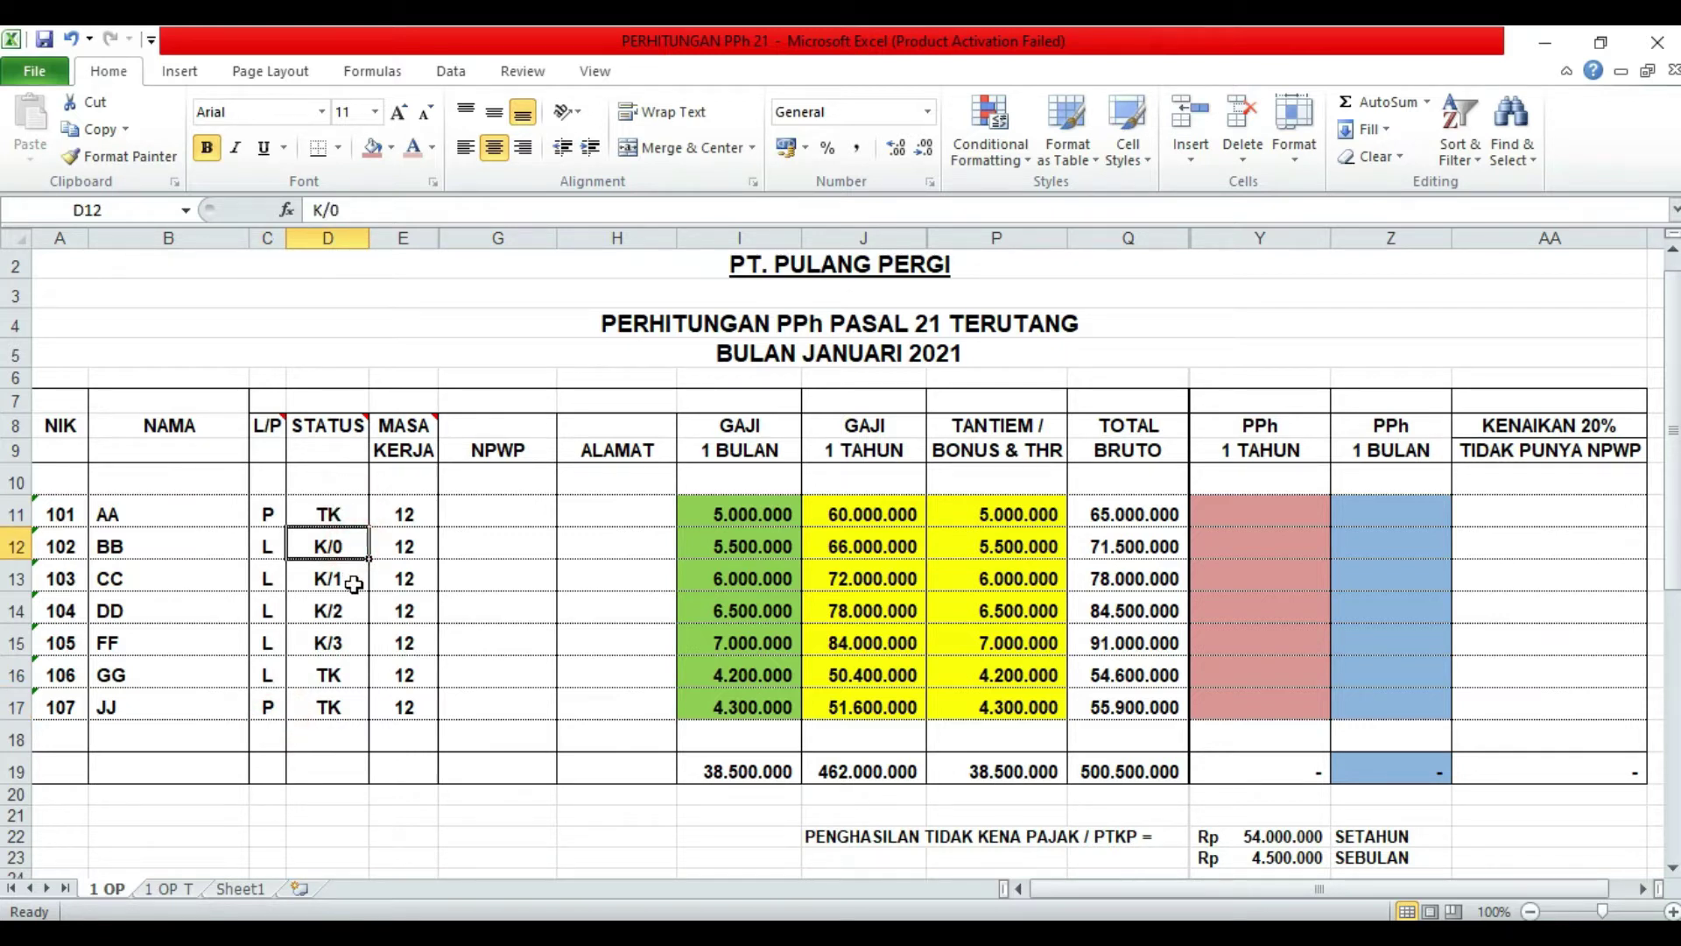
left_click(354, 584)
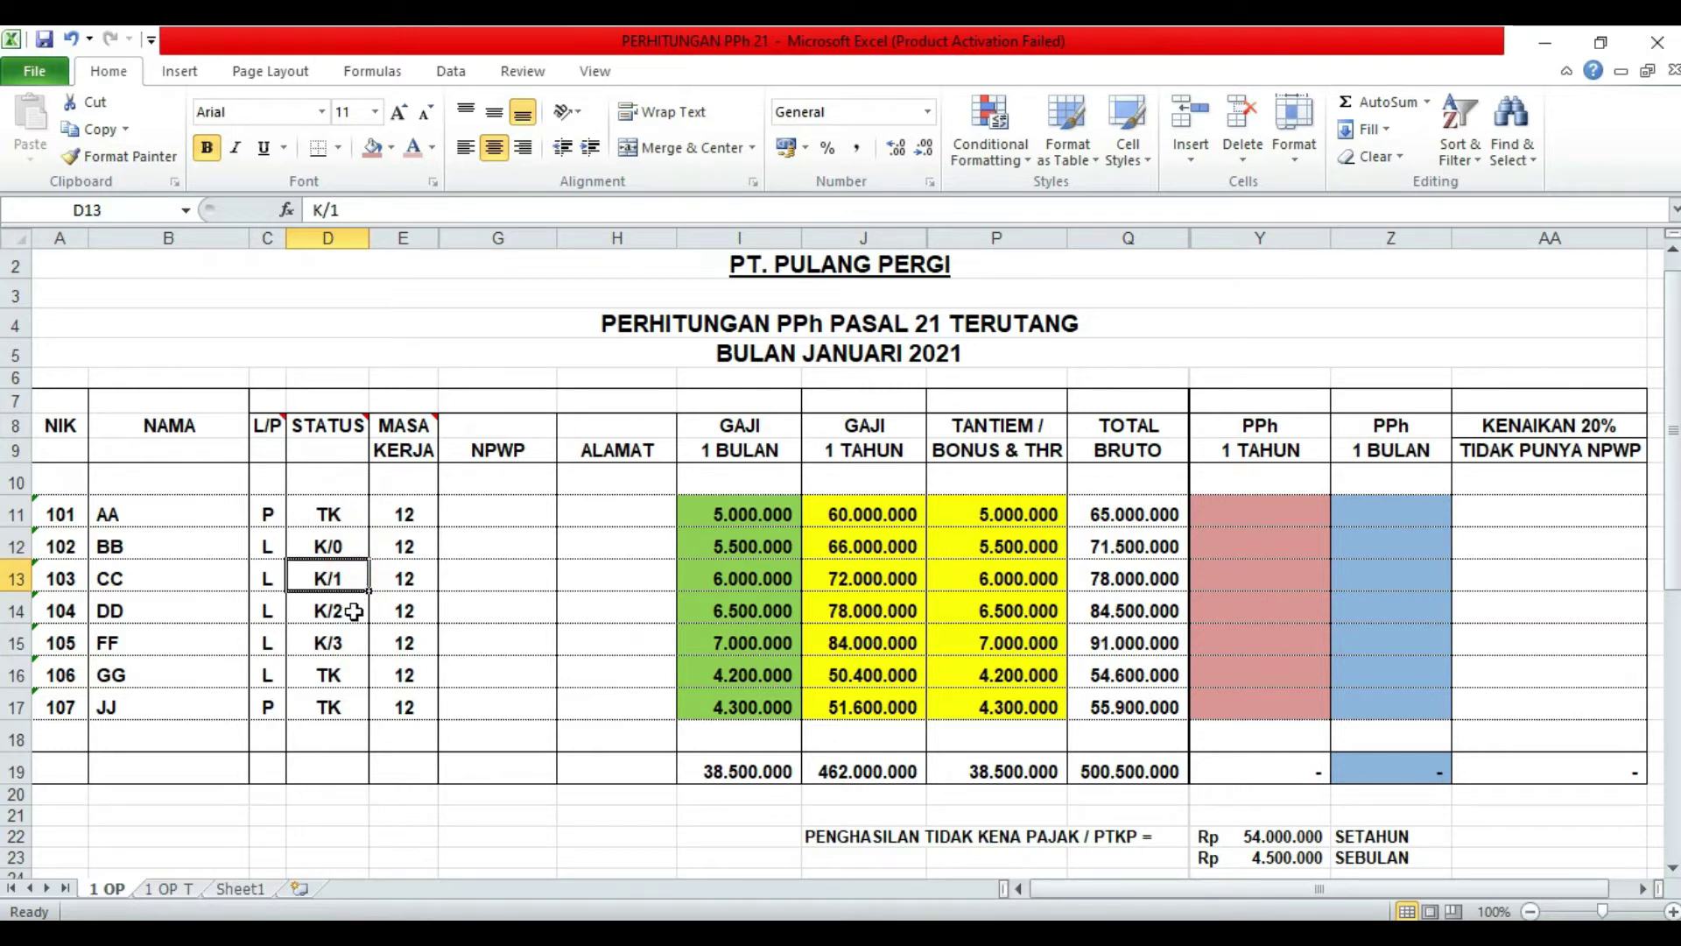
left_click(354, 611)
left_click(352, 645)
left_click(354, 675)
left_click(354, 708)
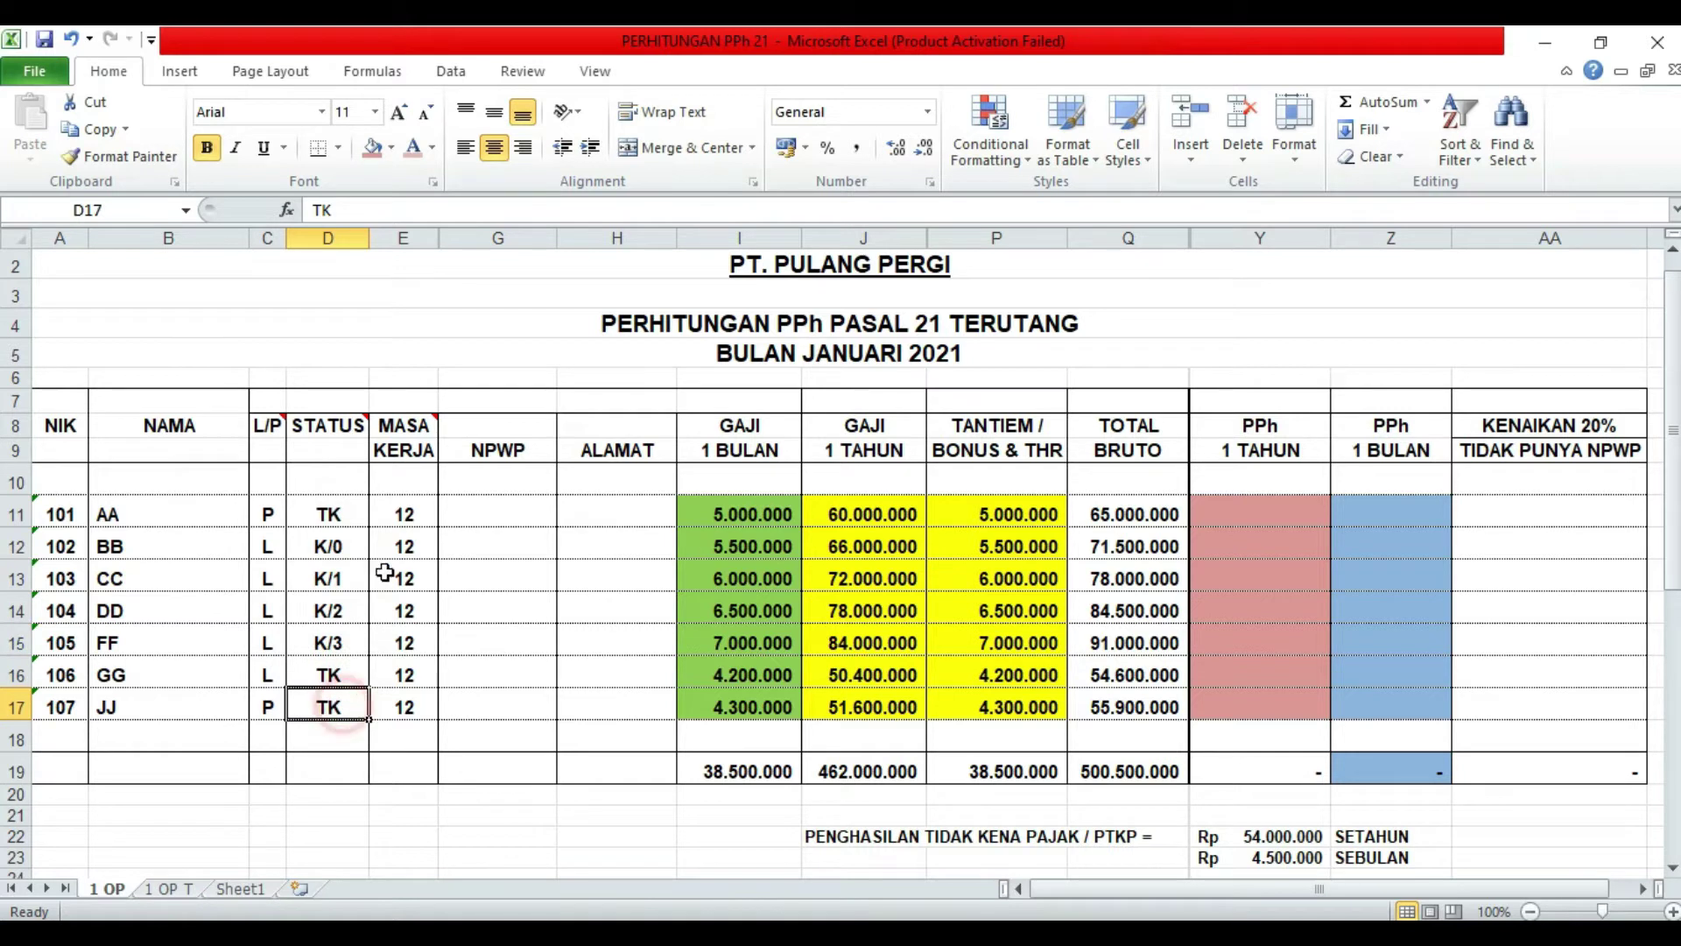
Examine the MASA KERJA, NPWP and ALAMAT cells for the first employees in the table.
left_click(424, 509)
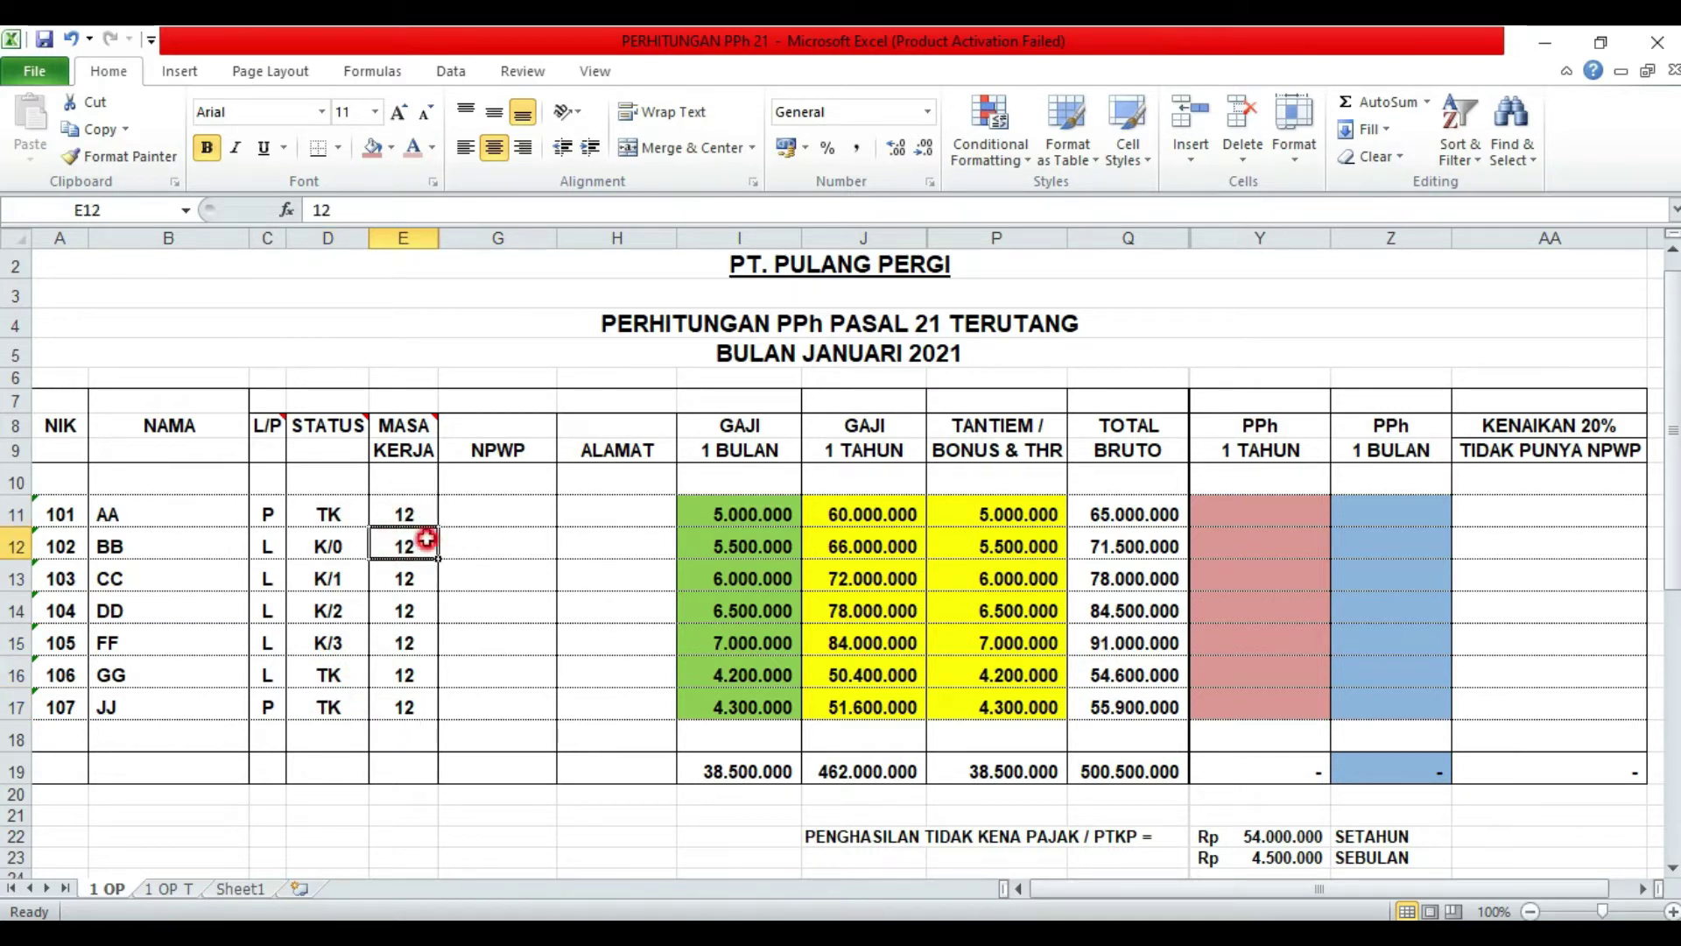
left_click(517, 517)
left_click(609, 518)
left_click(523, 512)
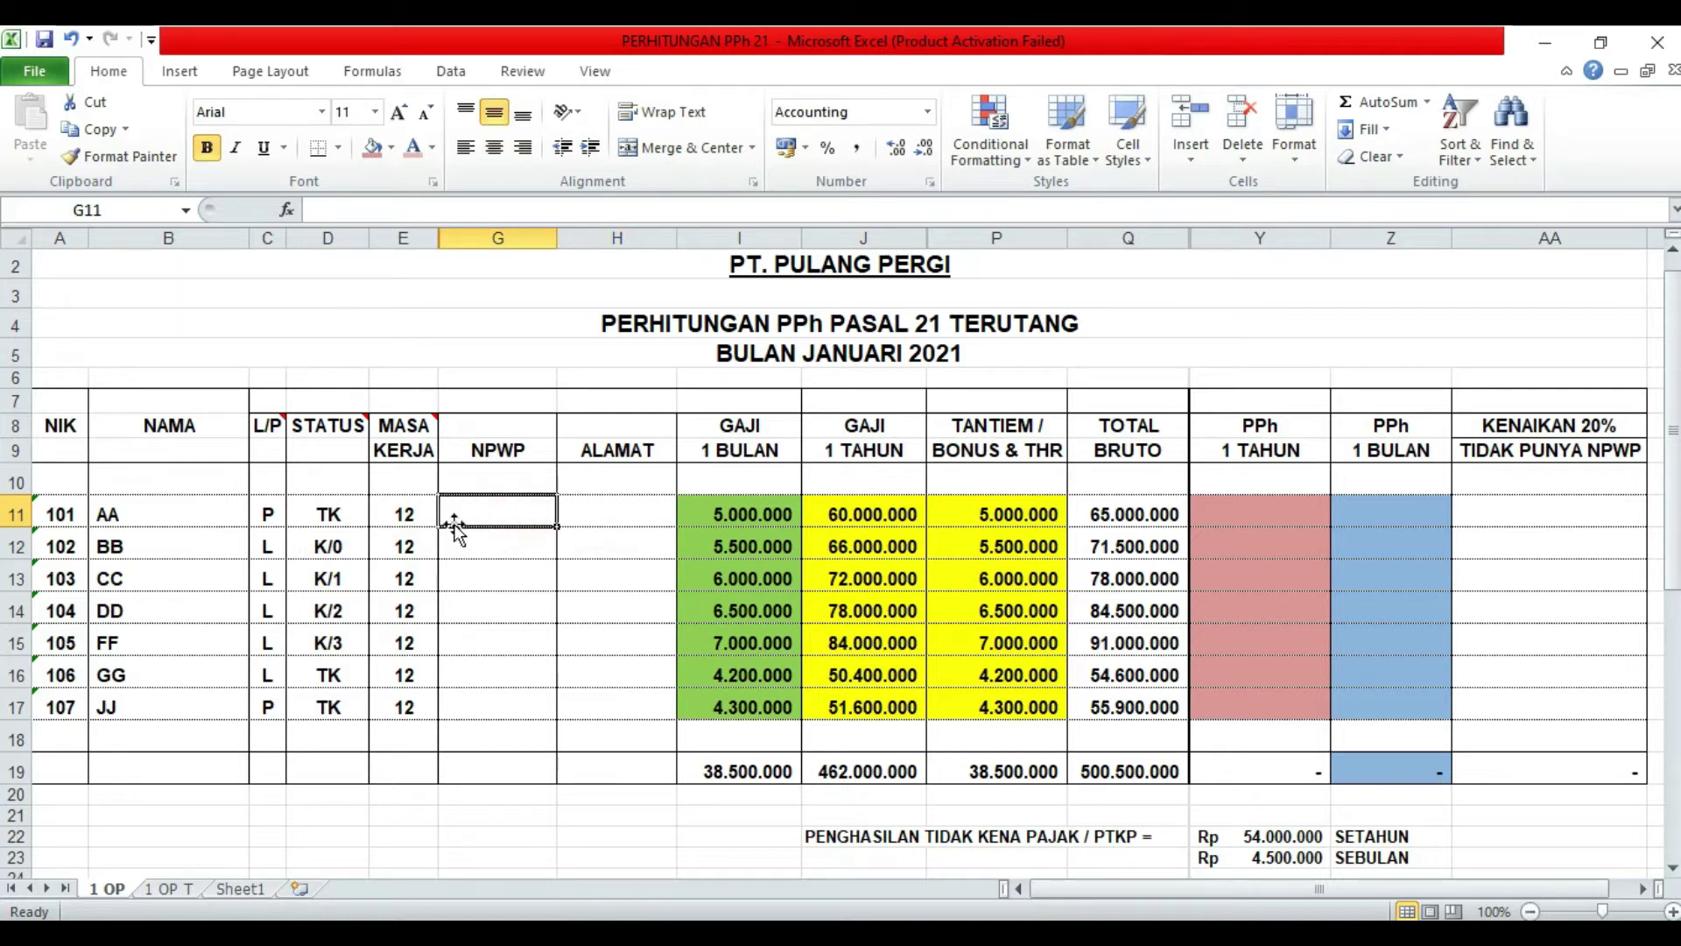
left_click(190, 519)
left_click(277, 506)
left_click(448, 504)
left_click(670, 508)
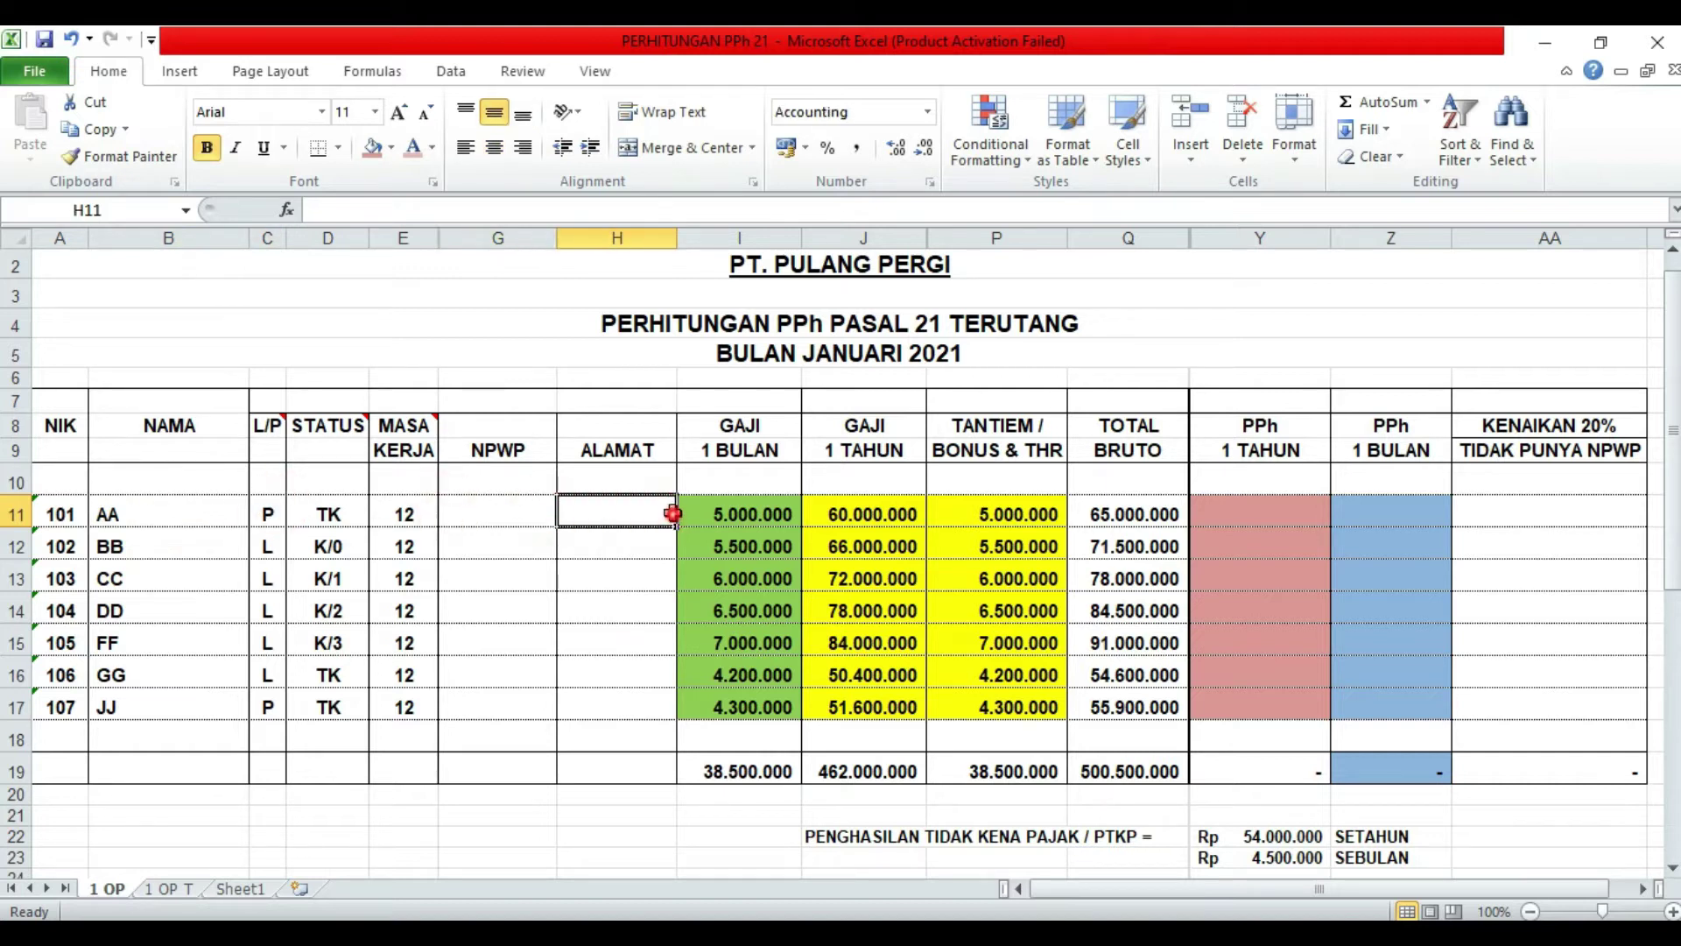
Inspect the first employee's monthly salary in the GAJI 1 BULAN column.
left_click(725, 505)
left_click(749, 480)
left_click(755, 508)
key("ctrl+e")
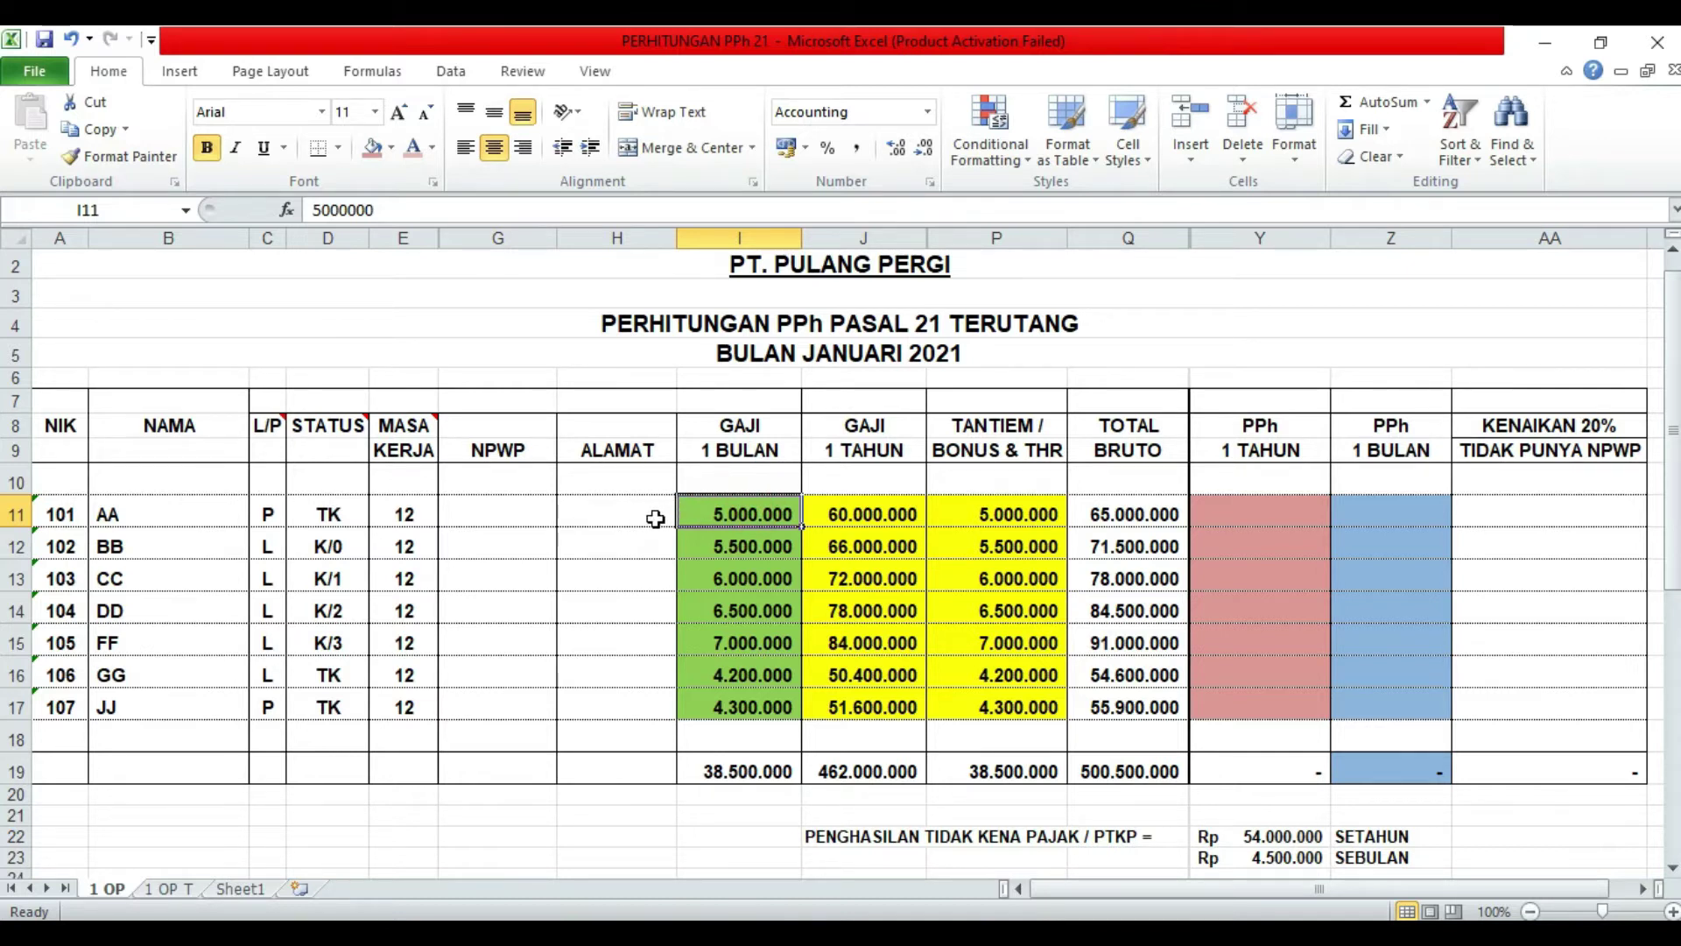
left_click(741, 477)
left_click(752, 514)
left_click(657, 506)
left_click(724, 518)
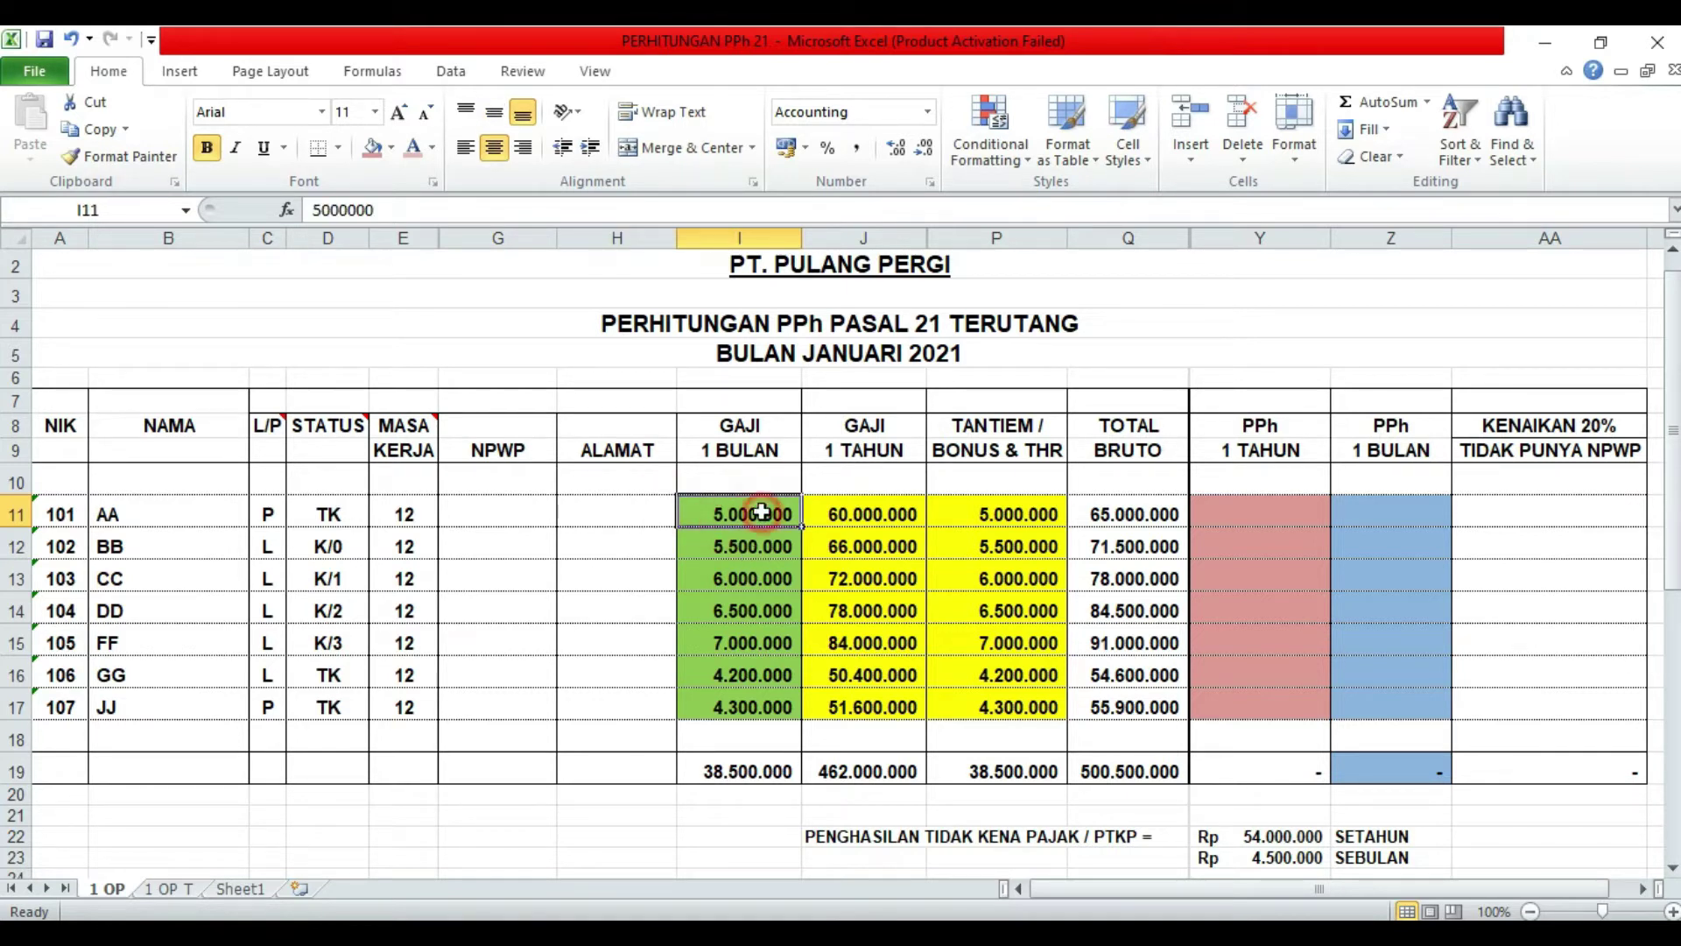
Inspect the first employee's annual salary, bonus and THR, and total gross formulas, along with the PPh 1 TAHUN cell.
left_click(842, 512)
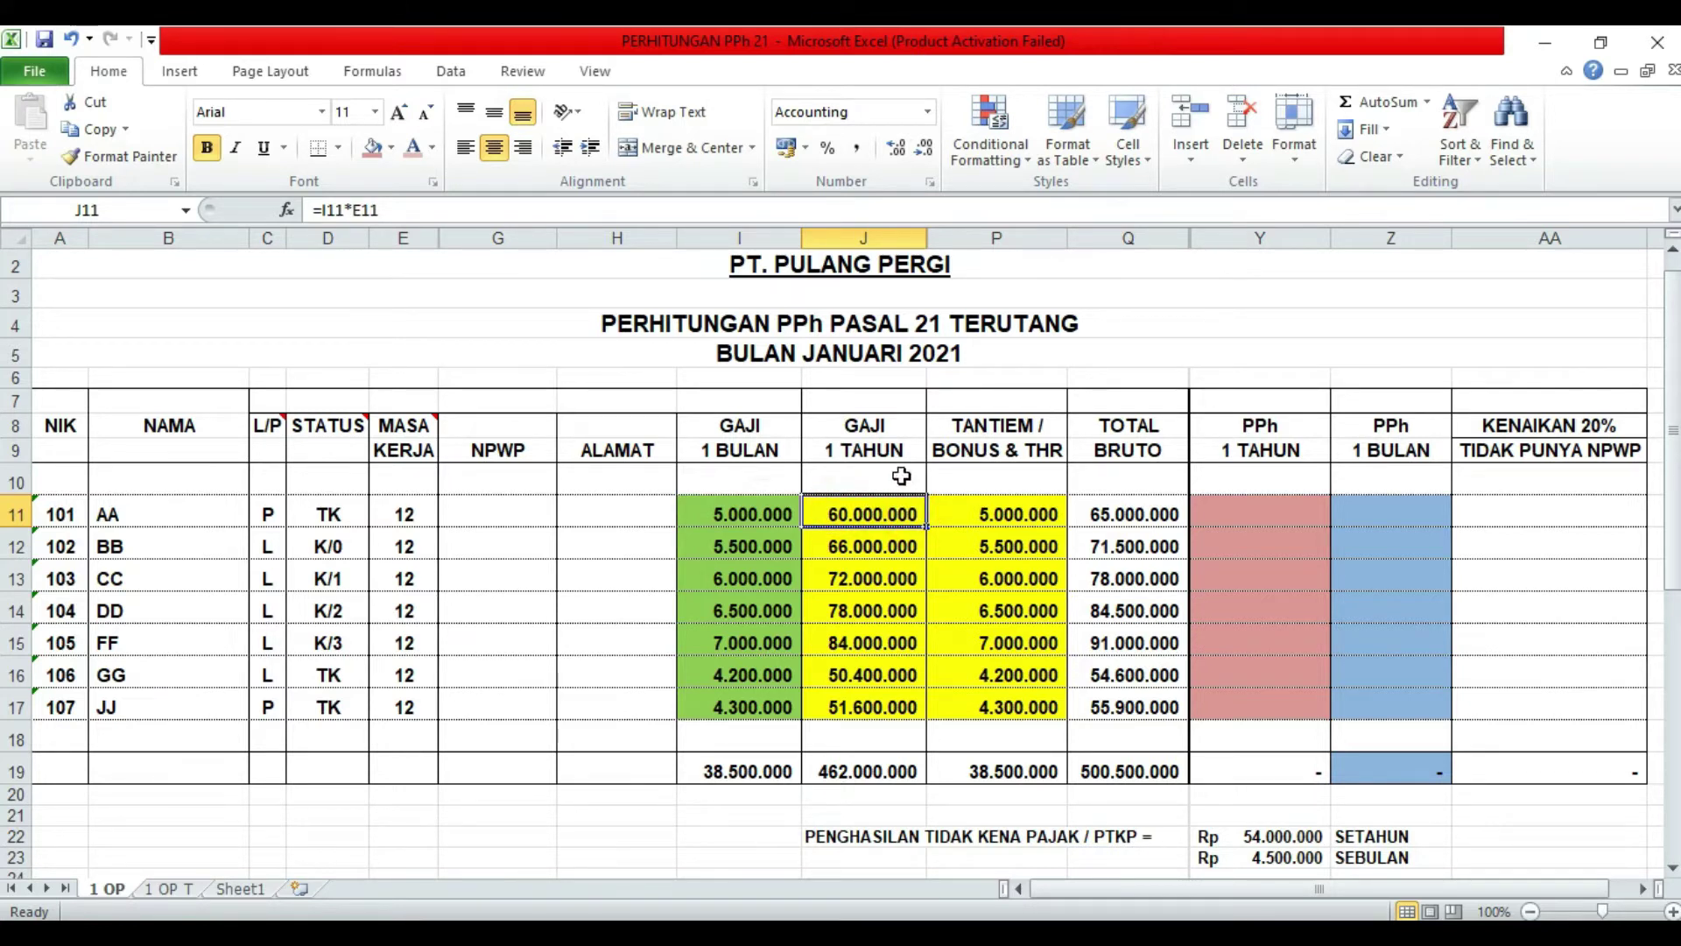
left_click(916, 513)
left_click(968, 517)
left_click(780, 517)
left_click(974, 517)
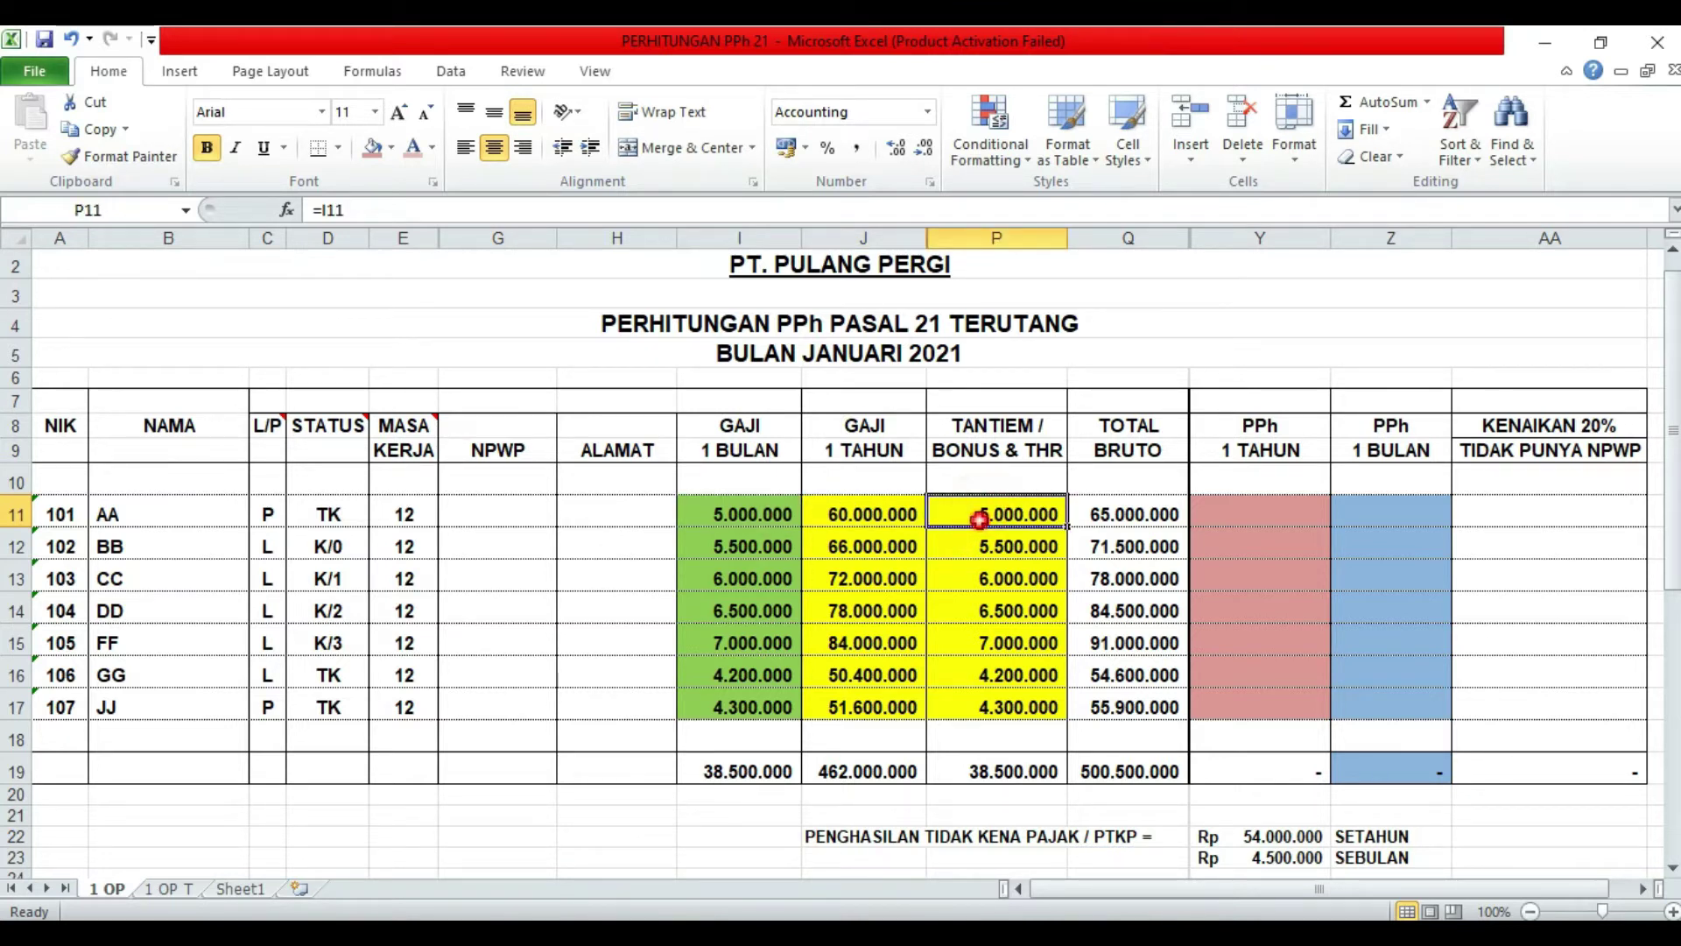
left_click(883, 525)
left_click(972, 515)
left_click(893, 516)
left_click(1108, 517)
left_click(1176, 512)
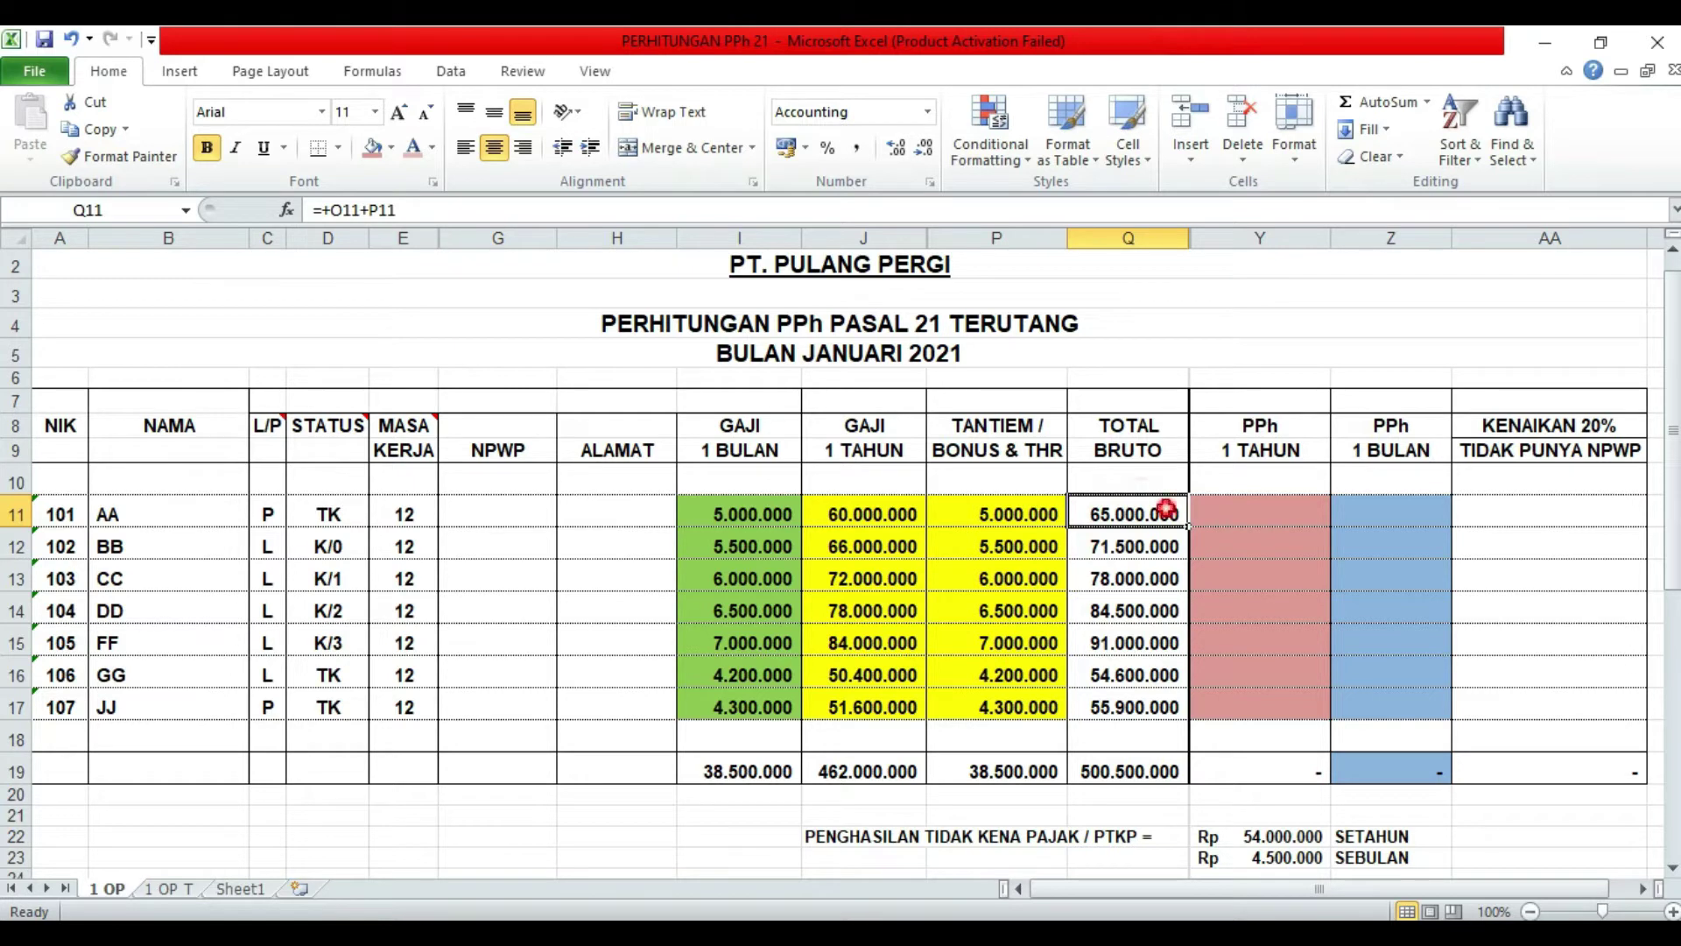
left_click(1257, 517)
left_click(1136, 503)
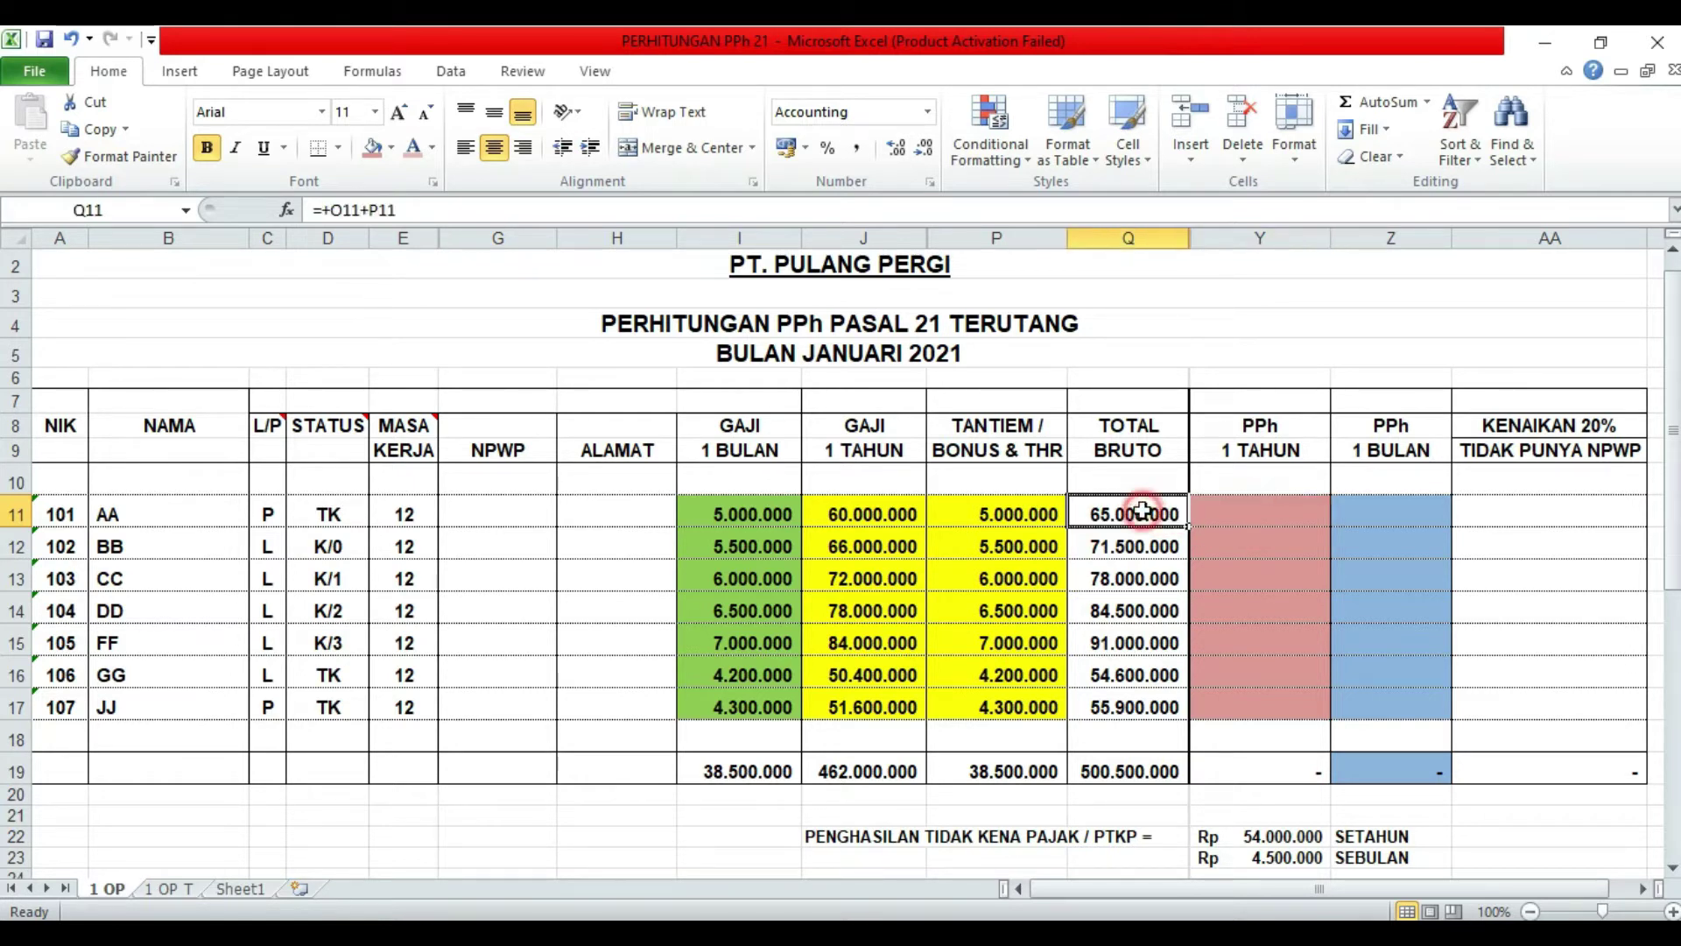
left_click(1226, 511)
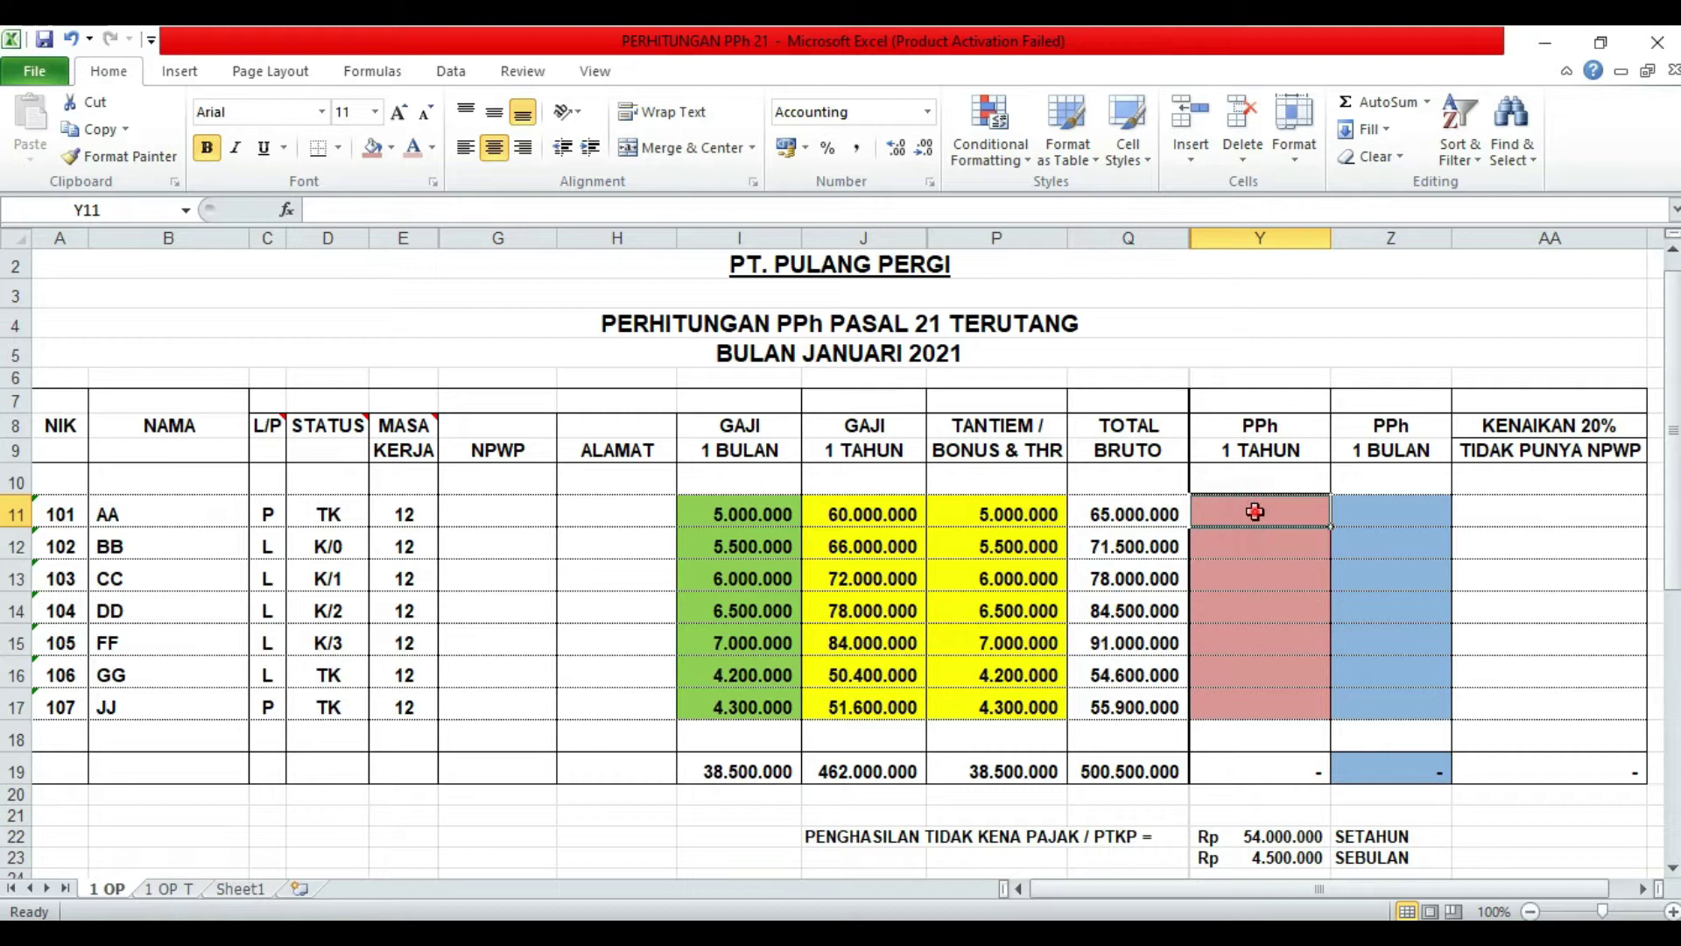
Inspect the first employee's PPh 1 BULAN and PPh 1 TAHUN cells.
left_click(1389, 514)
left_click(1287, 516)
left_click(1353, 510)
left_click(1297, 518)
left_click(1294, 519)
left_click(1373, 507)
left_click(1288, 517)
left_click(1381, 501)
Minimize the worksheet and launch the eSPT Masa 21-26 application from the desktop.
left_click(1546, 42)
left_click(623, 554)
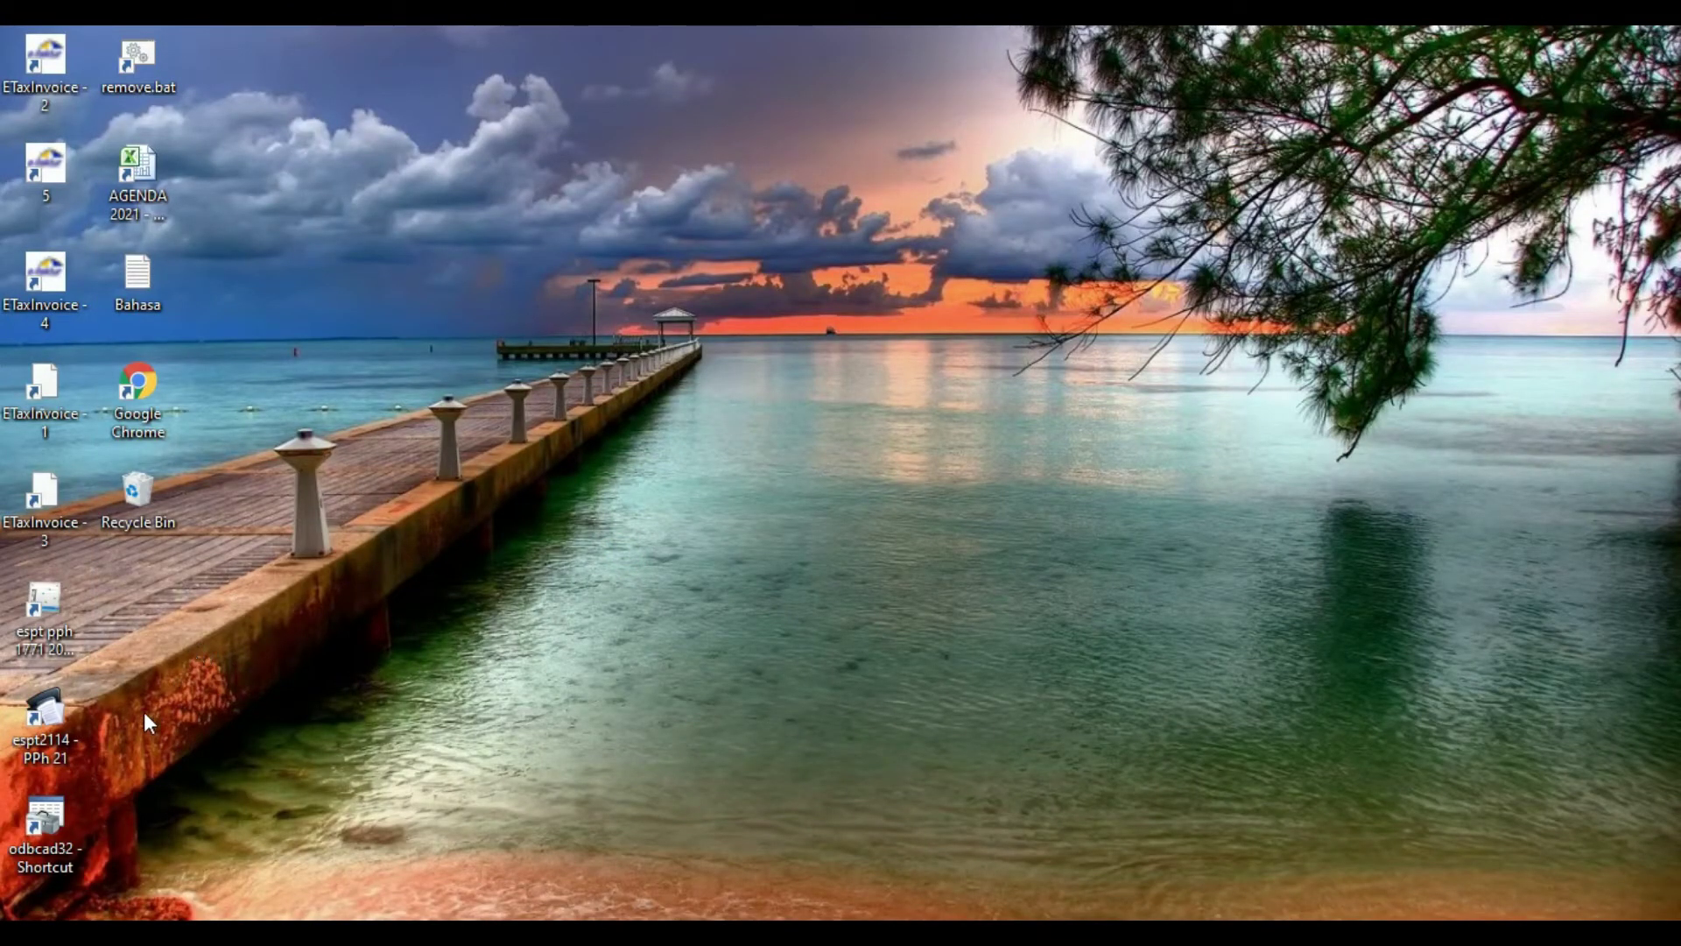
double_click(56, 718)
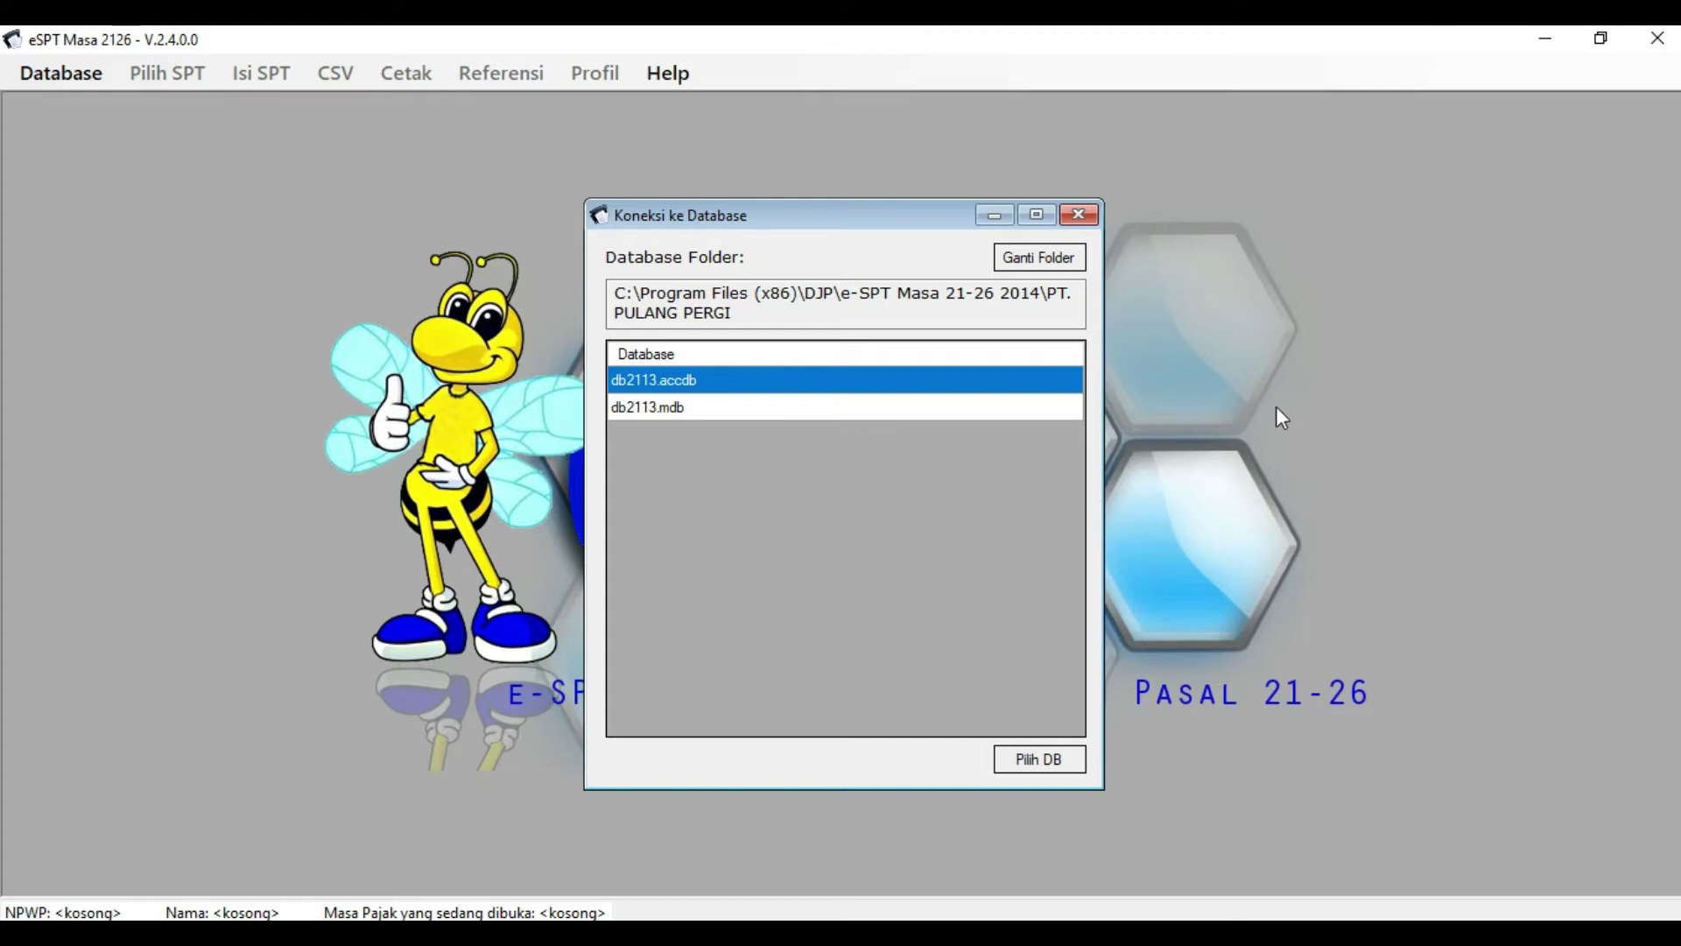
left_click(133, 282)
left_click(1215, 203)
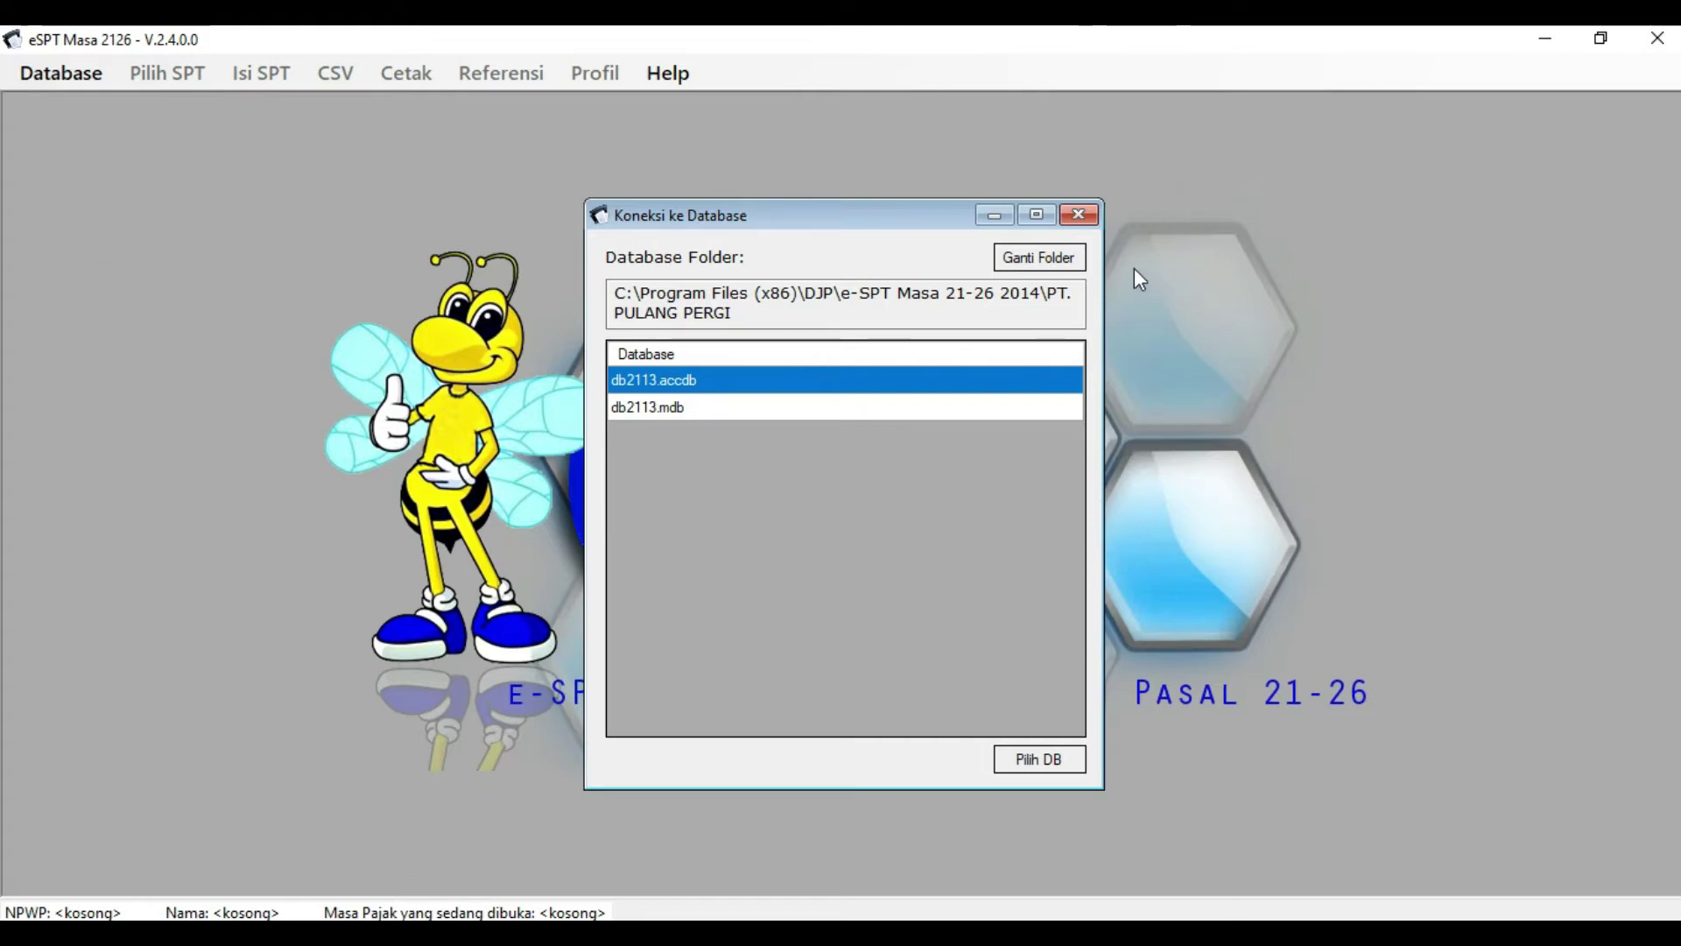
left_click(1044, 259)
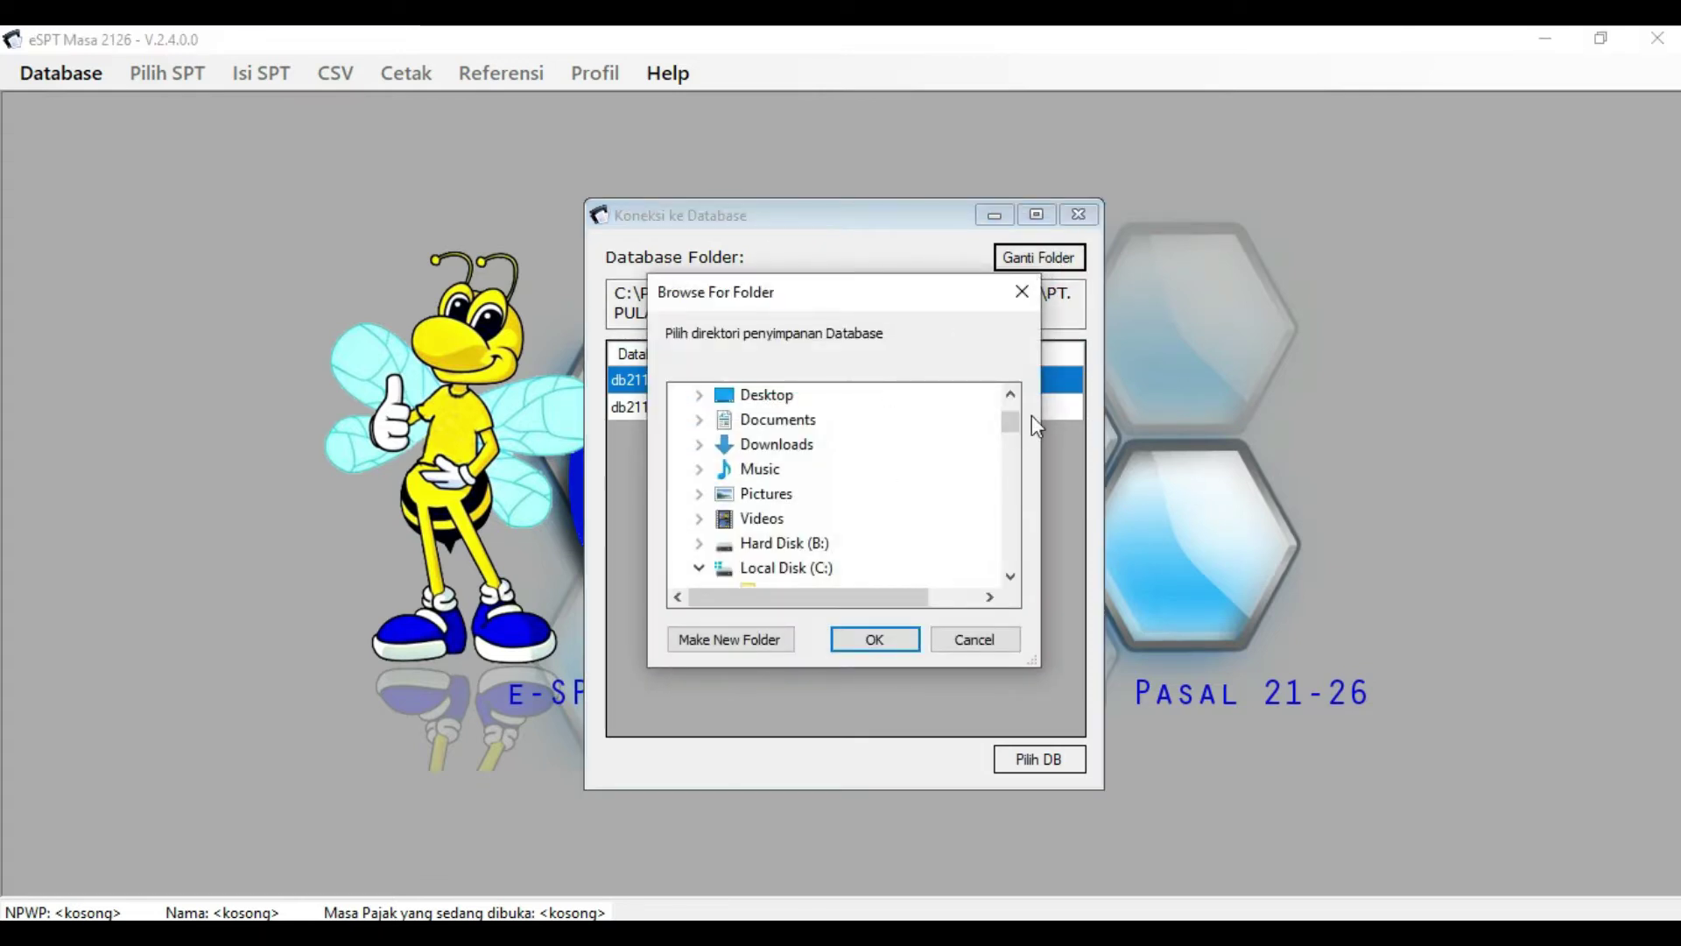
mouse_move(1013, 422)
left_mouse_down()
mouse_move(1007, 464)
mouse_move(1011, 428)
left_mouse_up()
left_click(1022, 293)
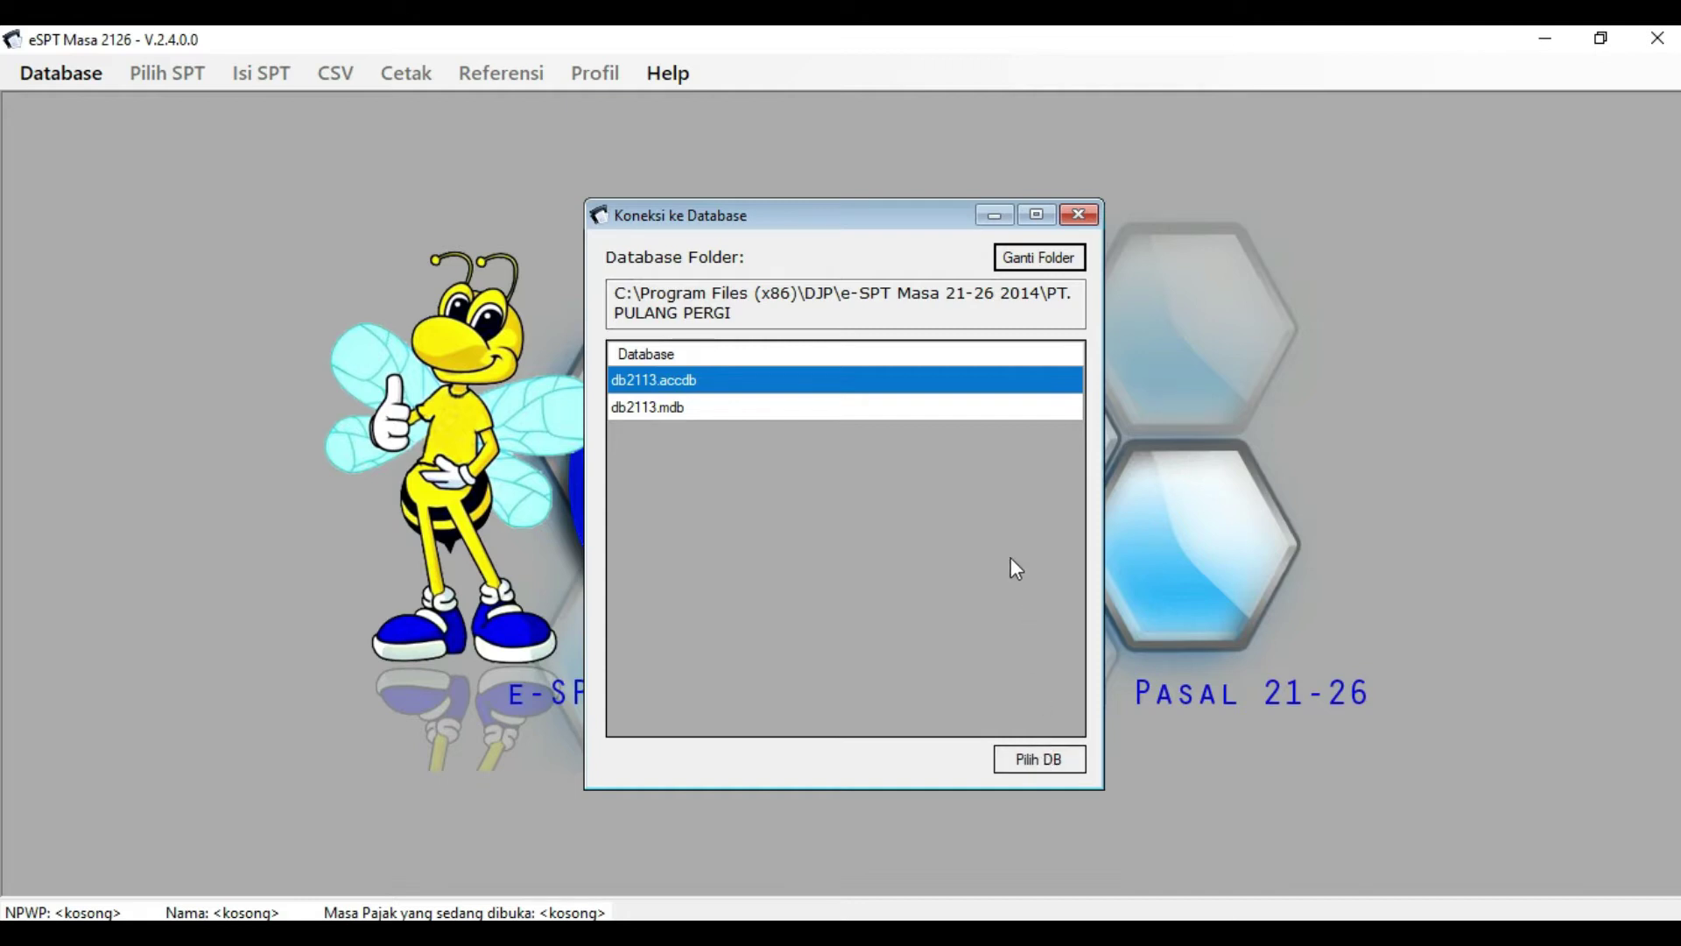
Connect to the db2113.accdb database of PT. Pulang Pergi and log in as administrator with the account password.
left_click(1012, 760)
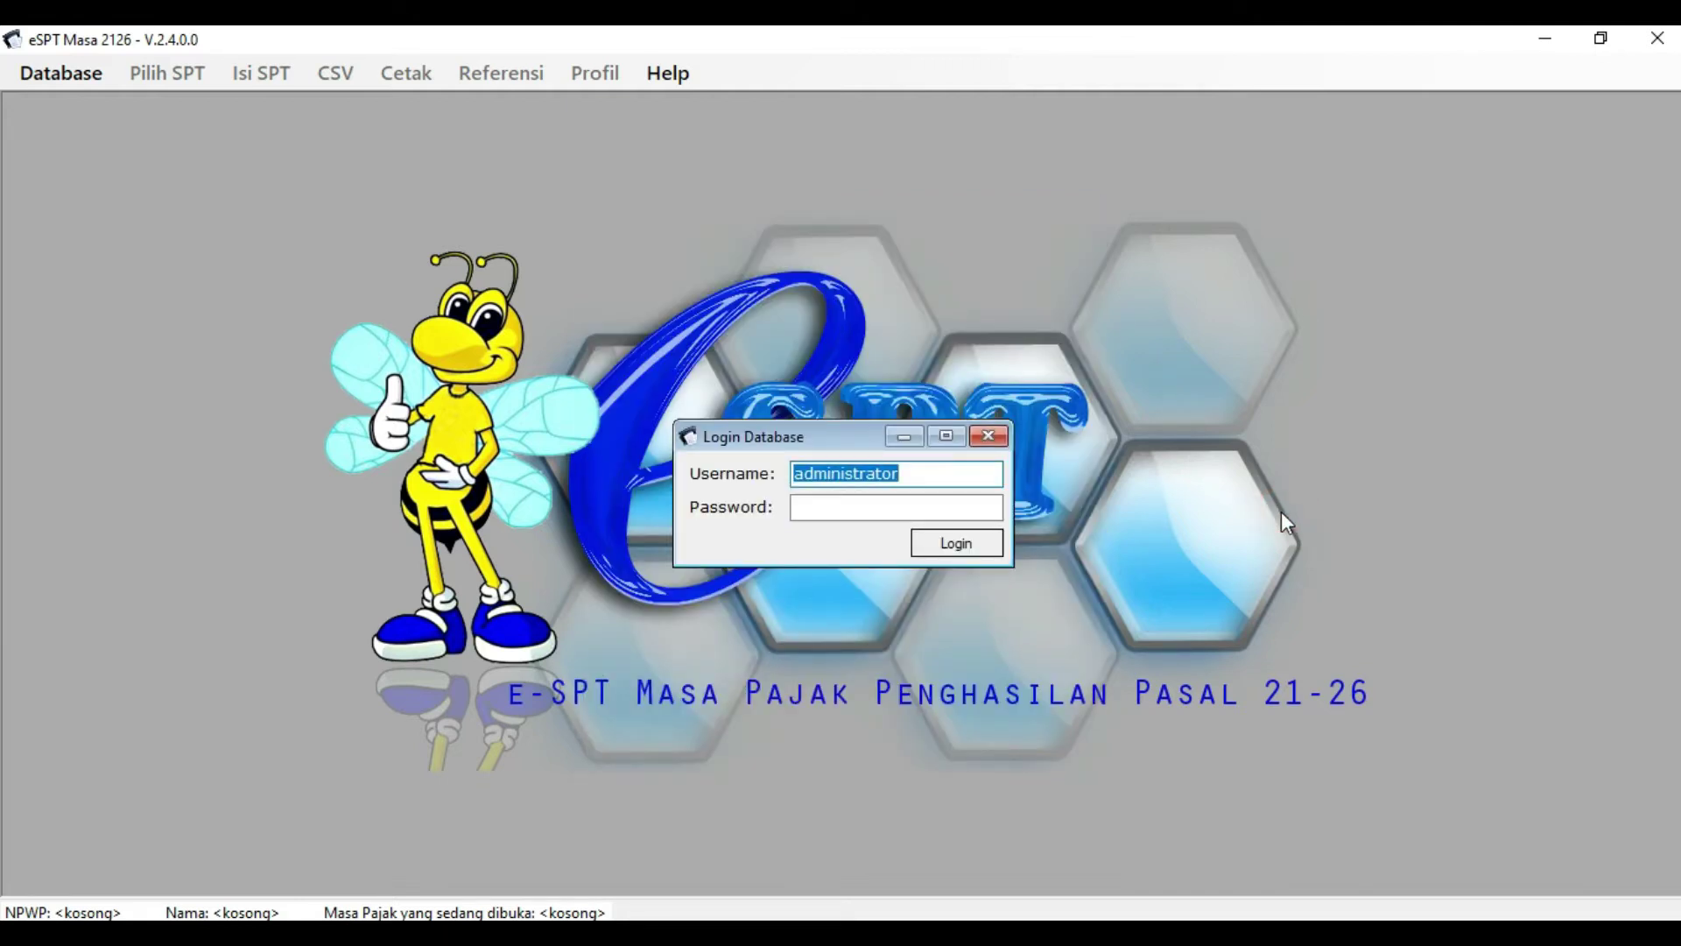
left_click(829, 511)
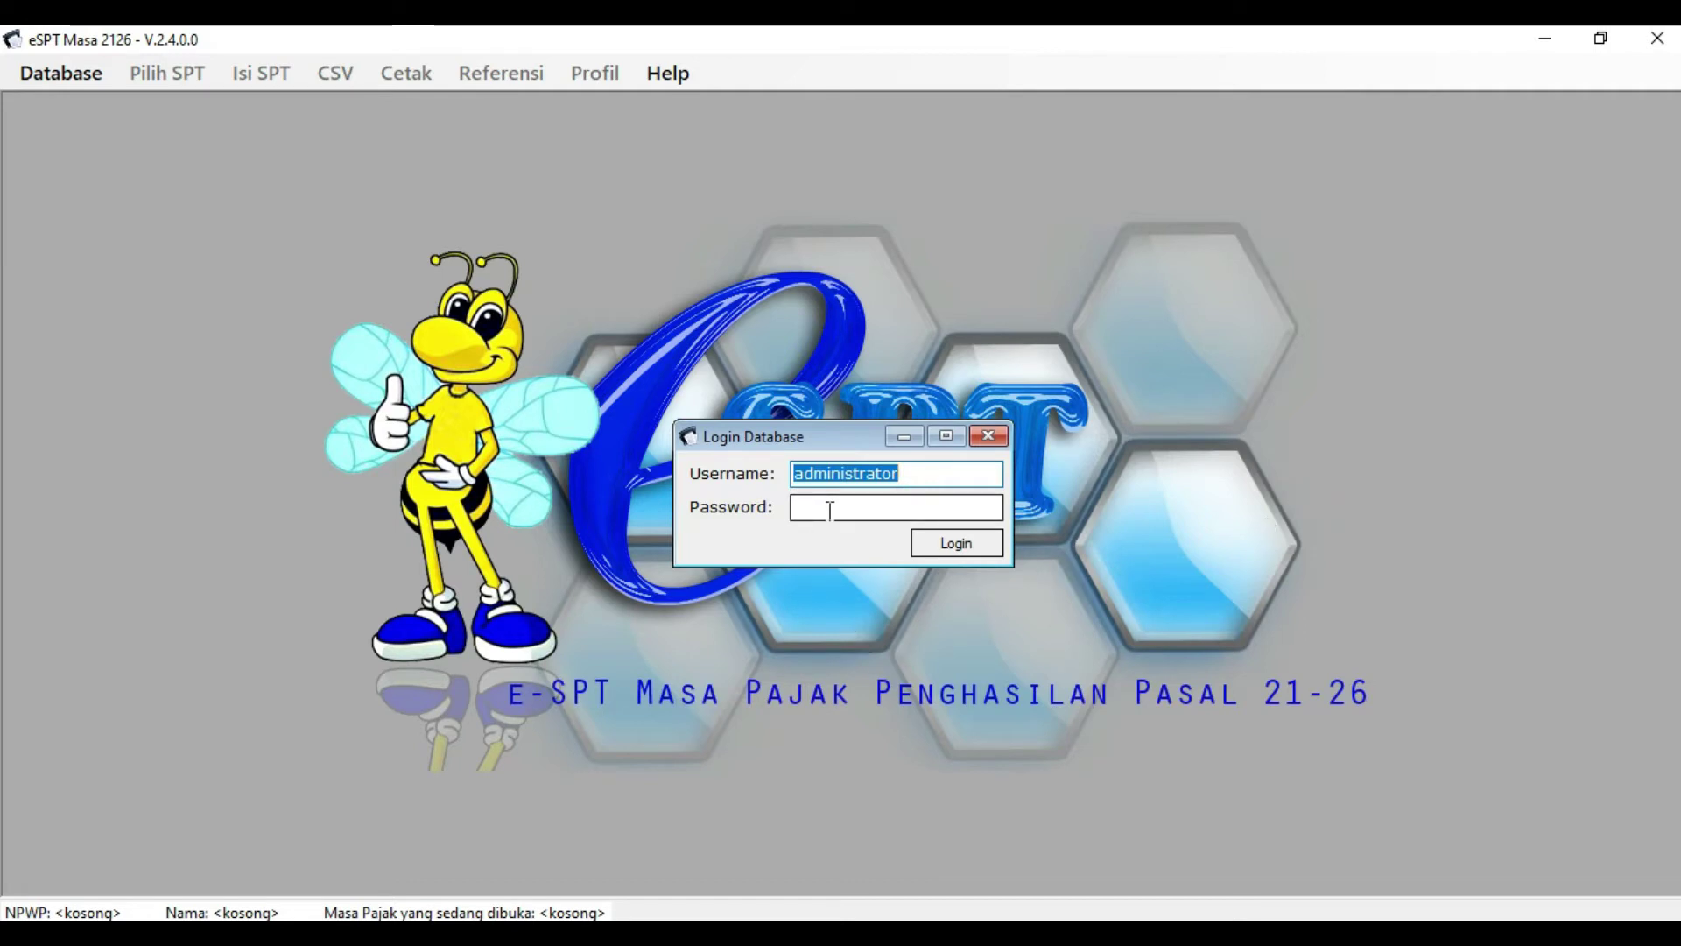
left_click(830, 510)
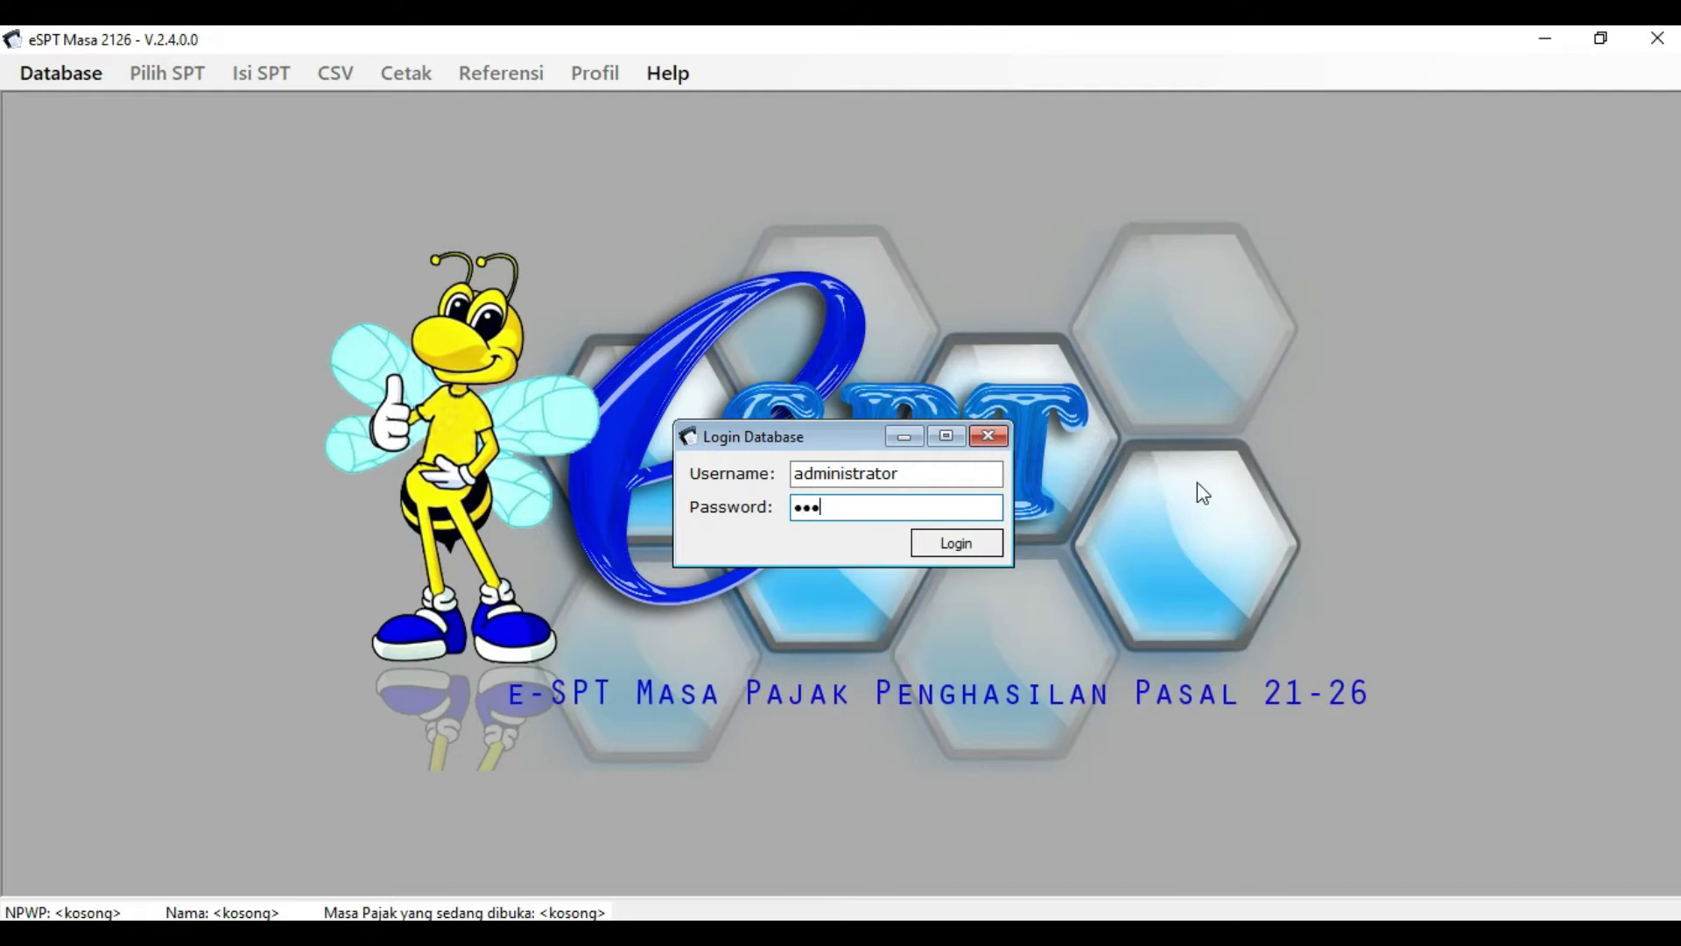
left_click(965, 546)
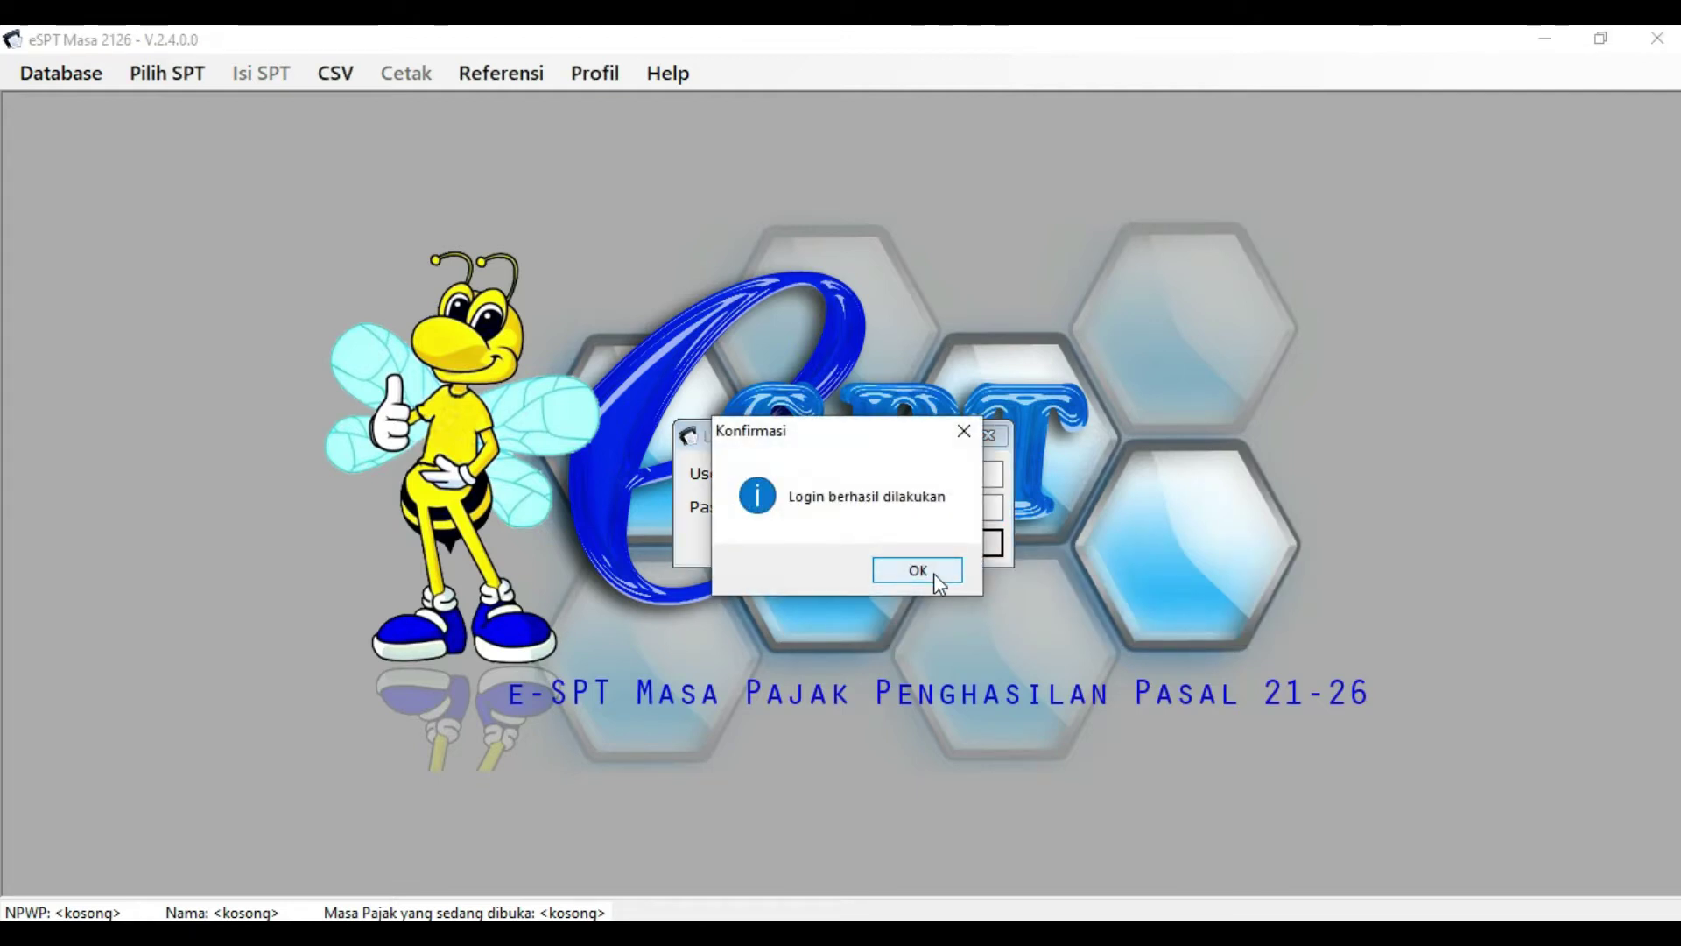
left_click(934, 573)
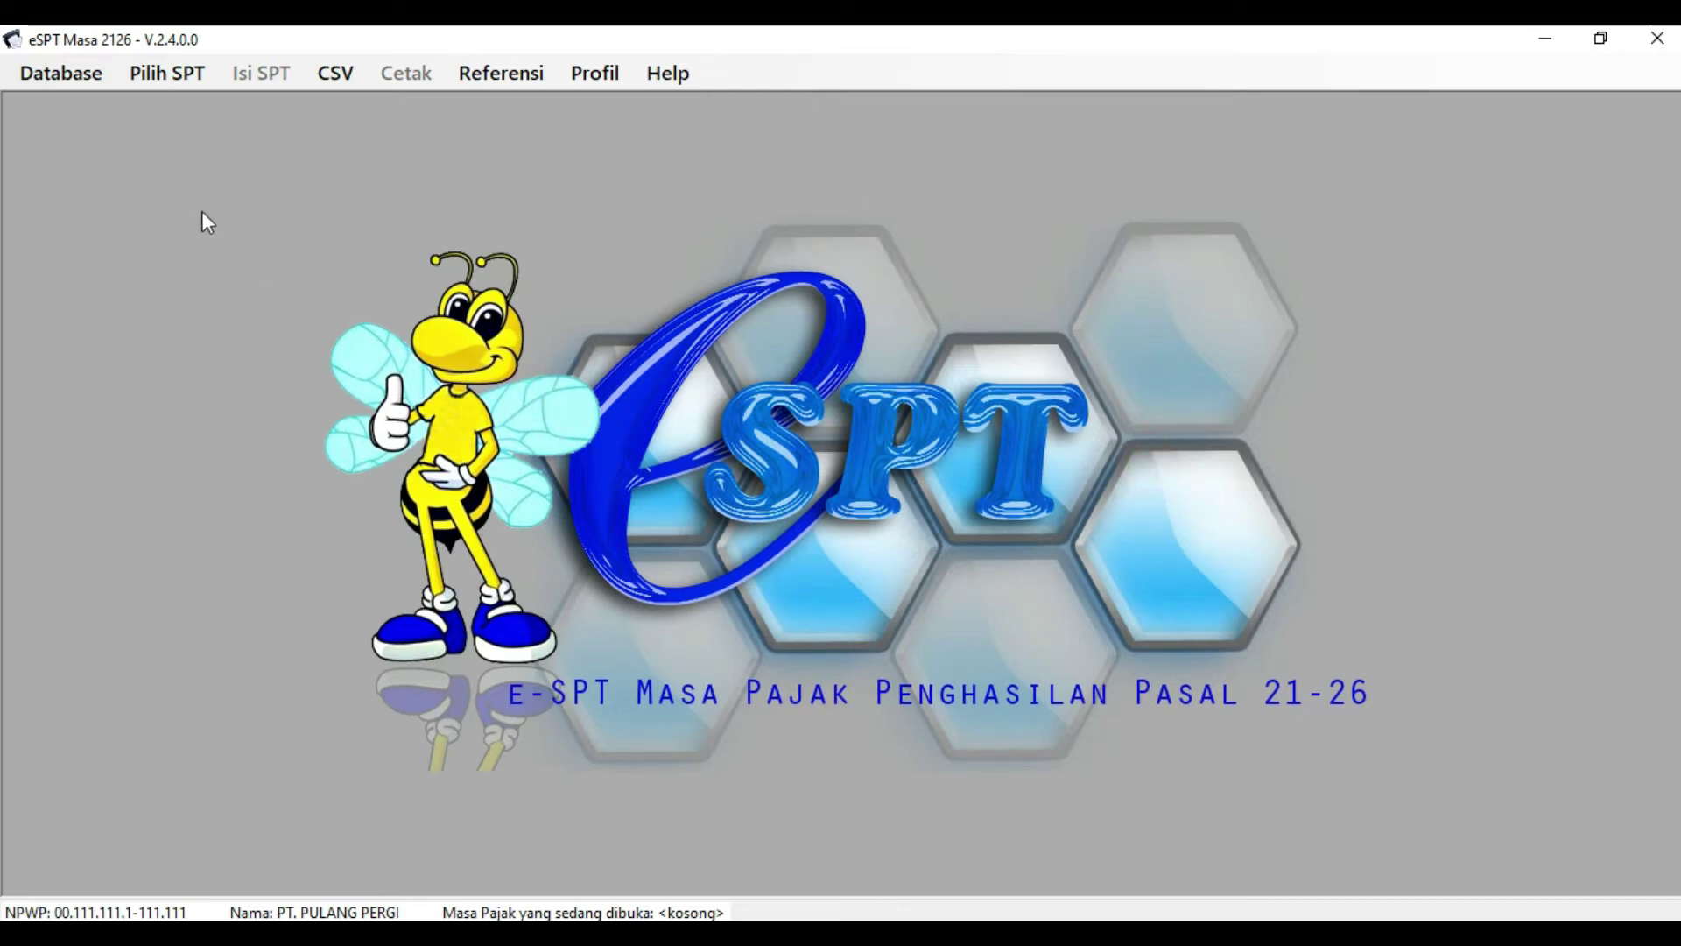
Create a new SPT for the tax period Desember 2020.
left_click(179, 76)
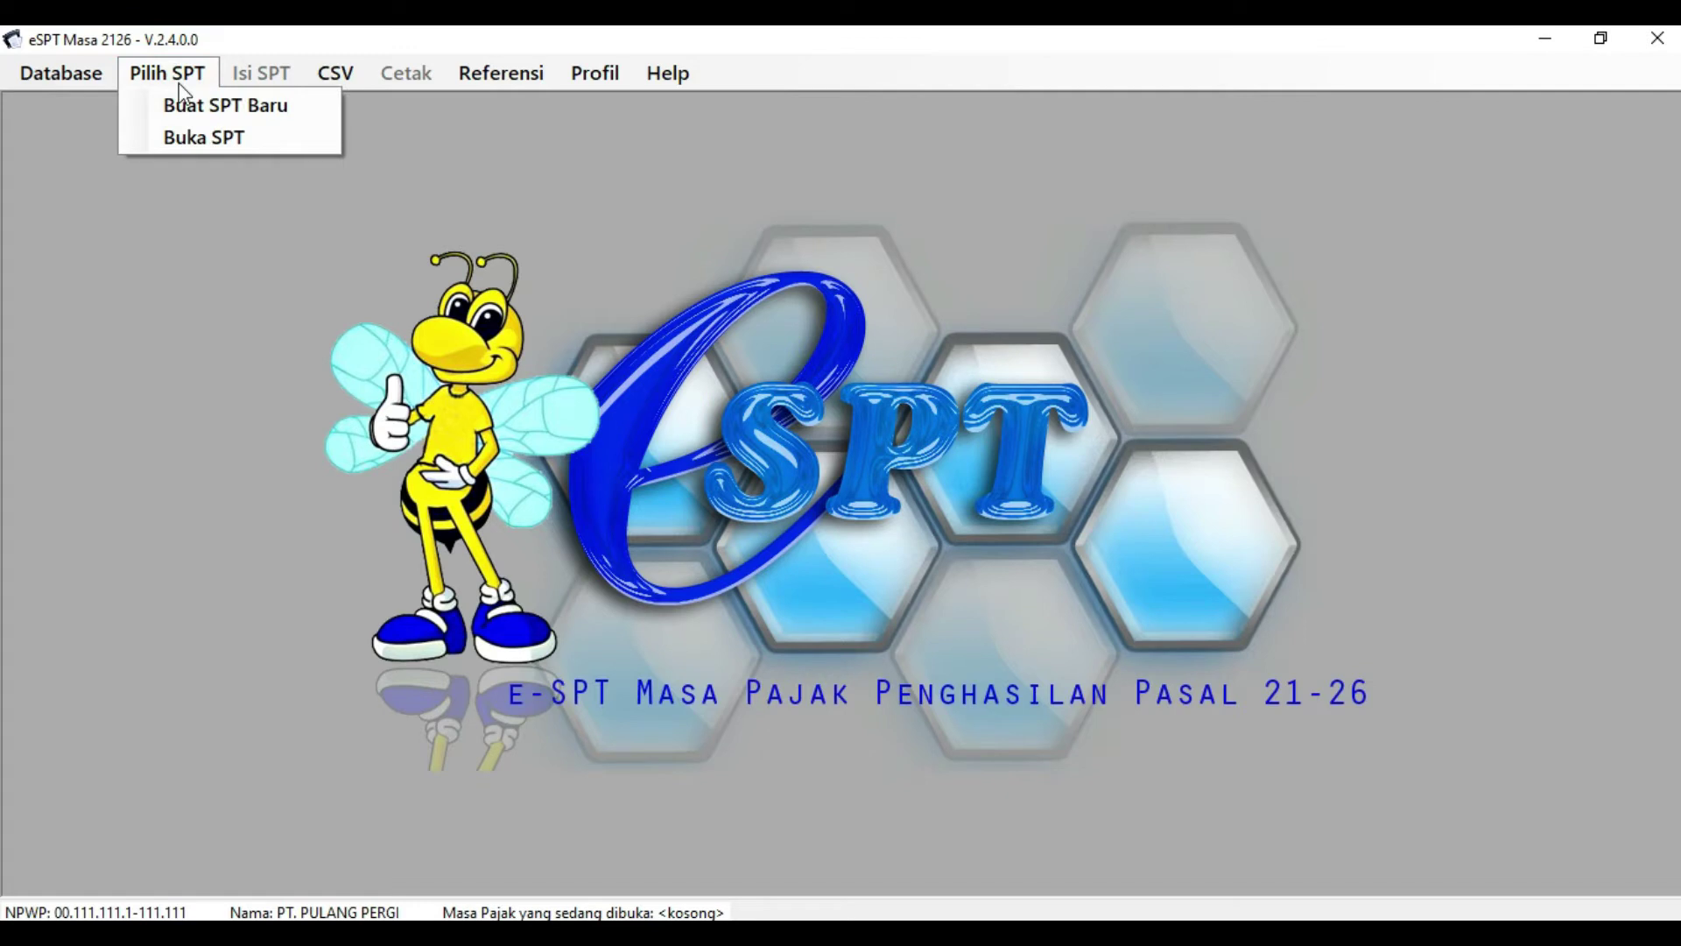
left_click(311, 107)
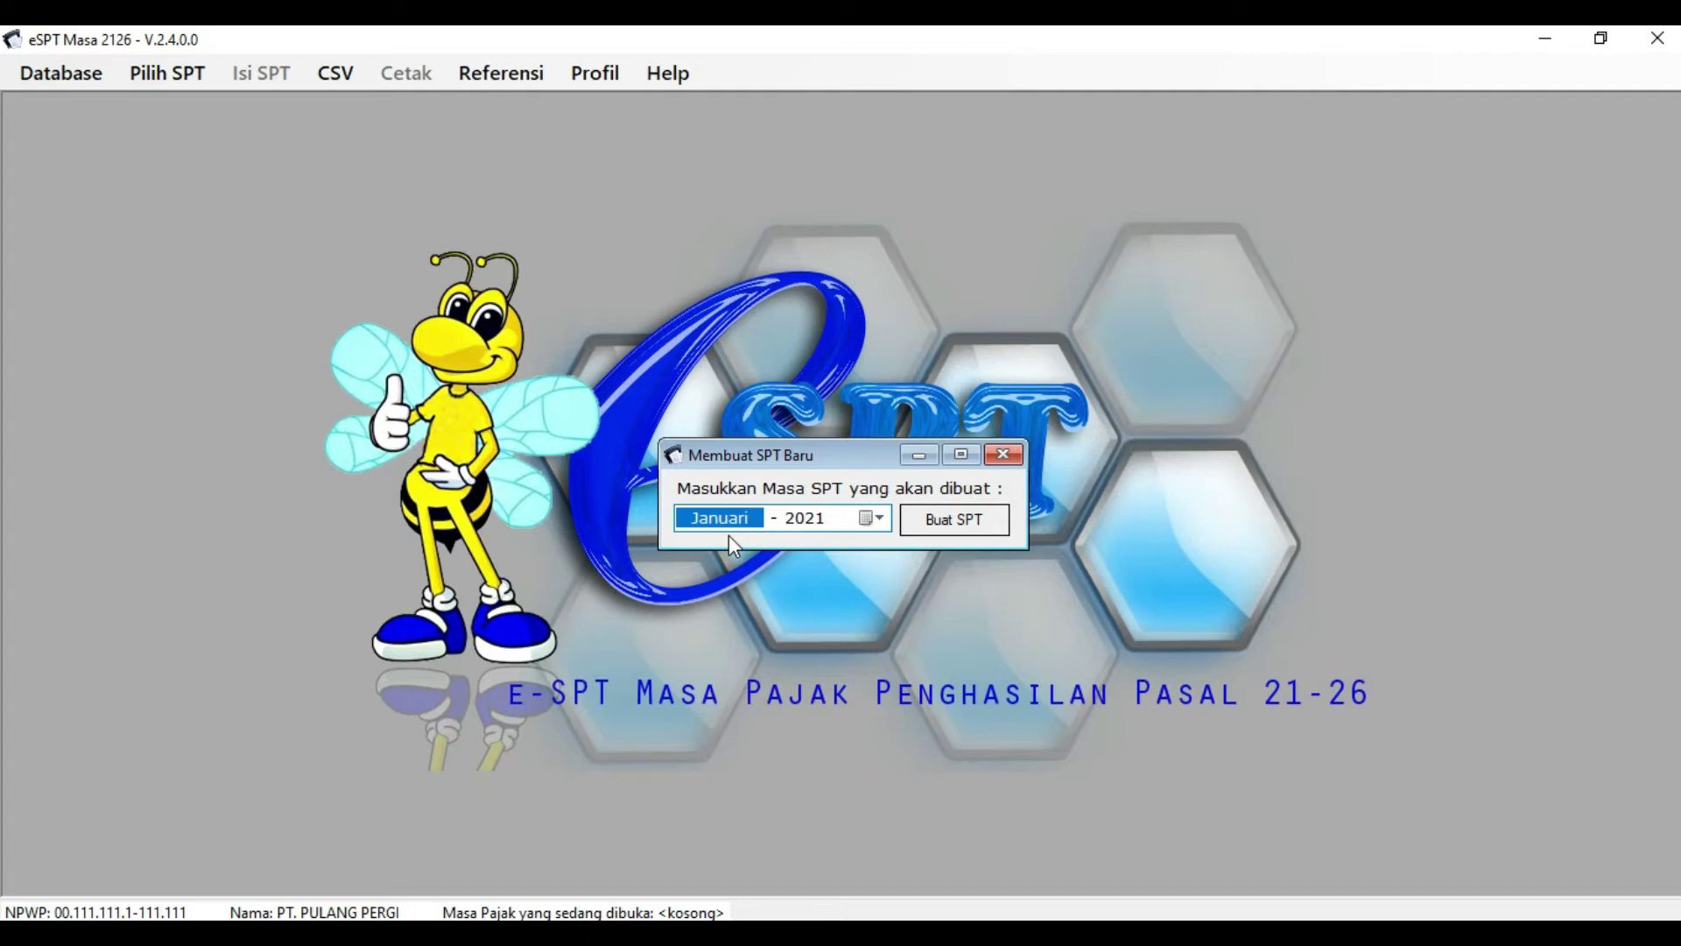
key("Down")
left_click(806, 517)
key("Down")
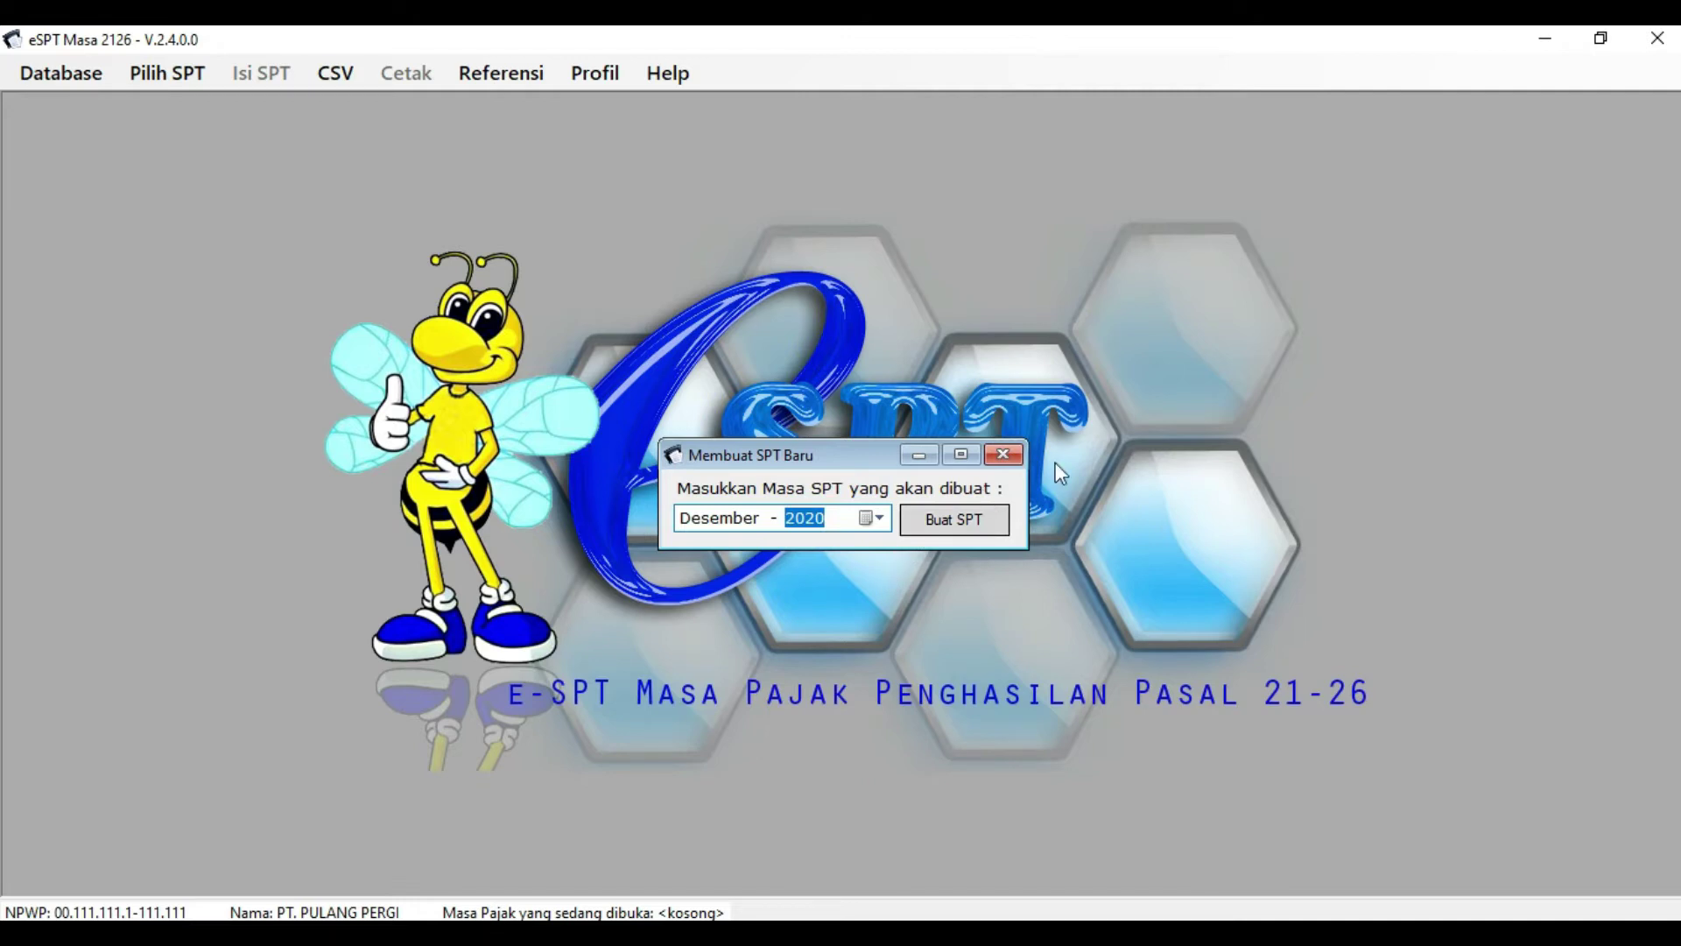
left_click(953, 519)
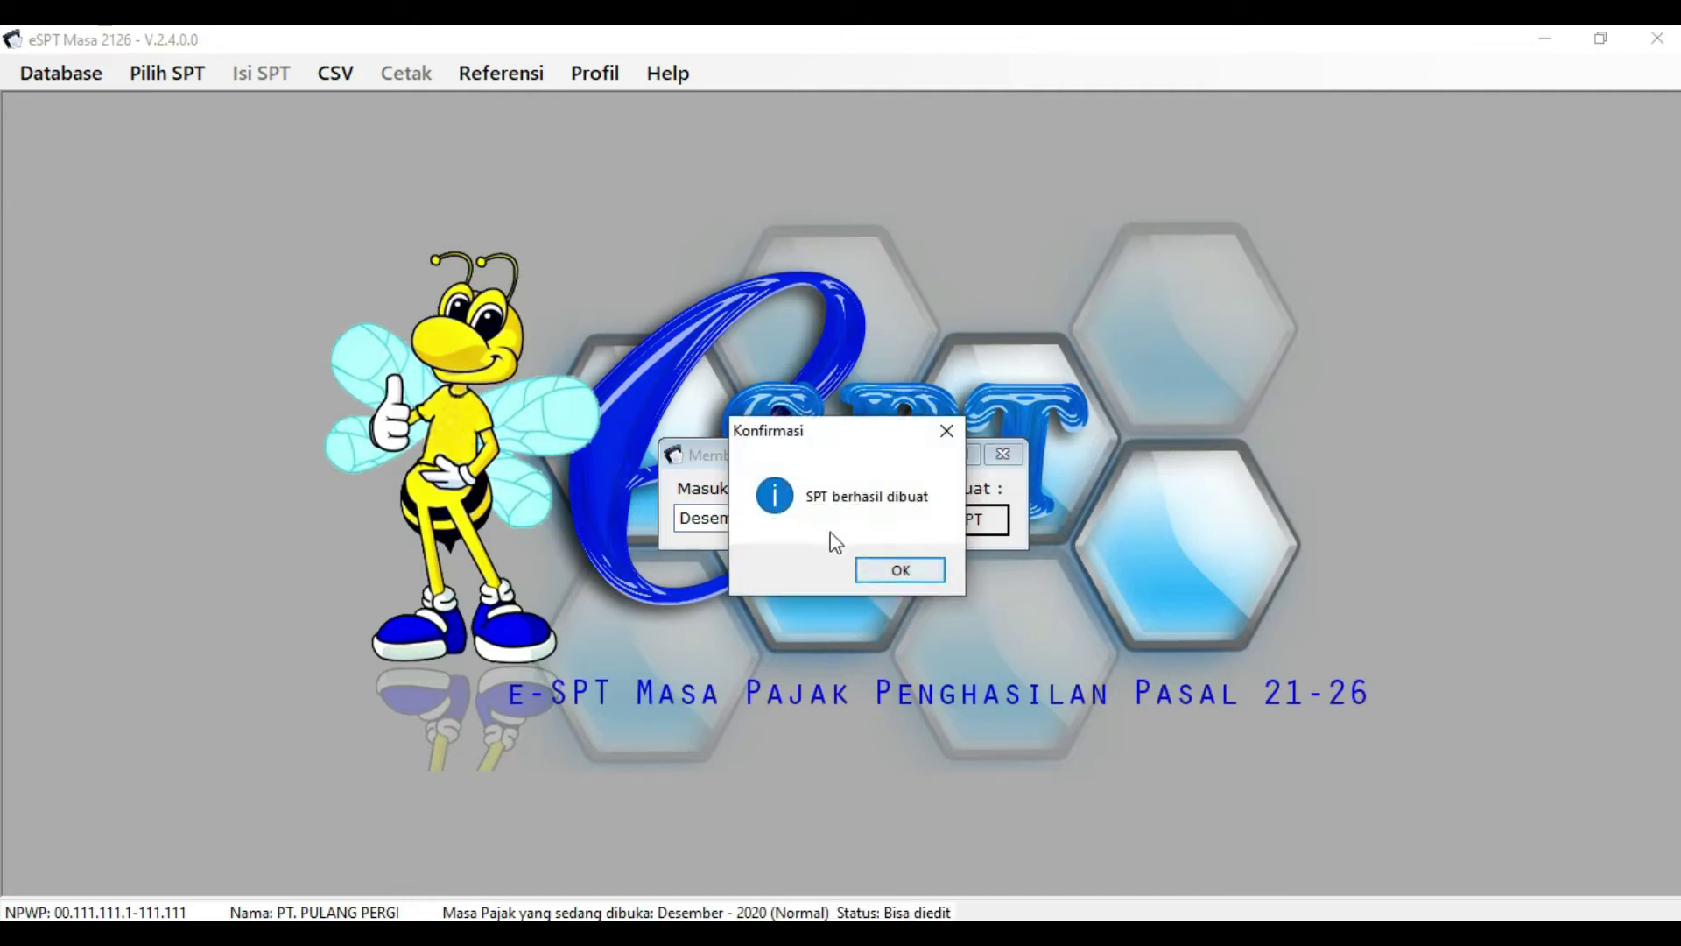
left_click(902, 570)
left_click(411, 245)
left_click(254, 187)
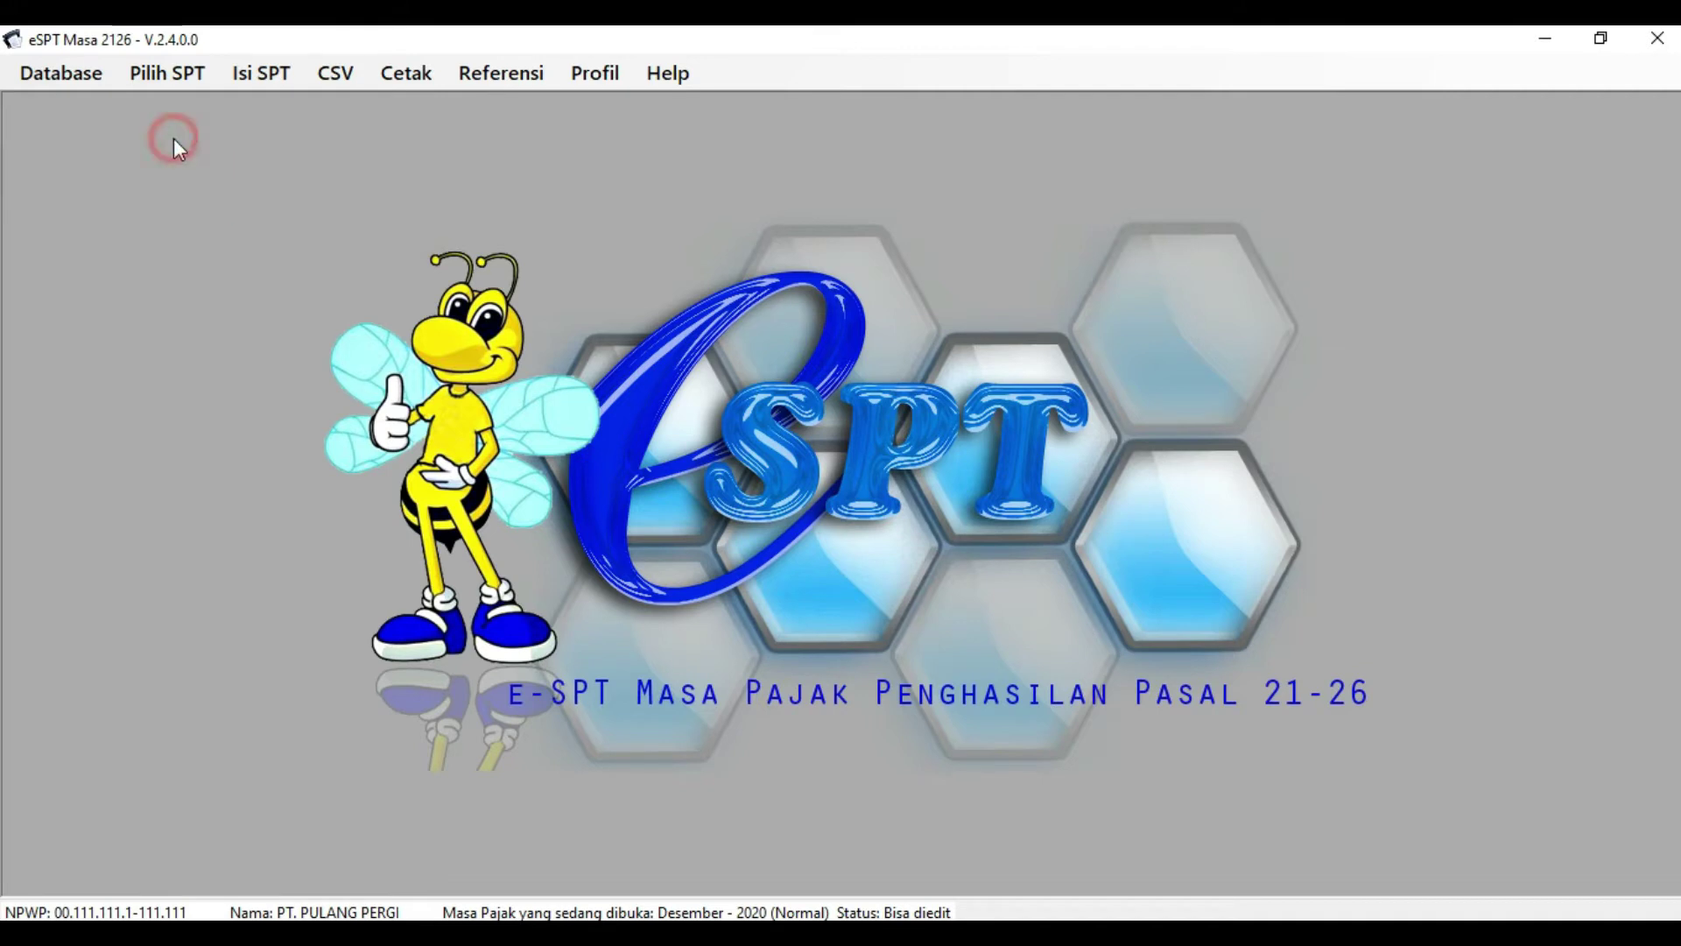
left_click(597, 179)
left_click(354, 191)
left_click(297, 184)
left_click(215, 162)
left_click(248, 113)
Open the A1 withholding slip list (Daftar Bukti Potong A1) of the current SPT.
left_click(260, 74)
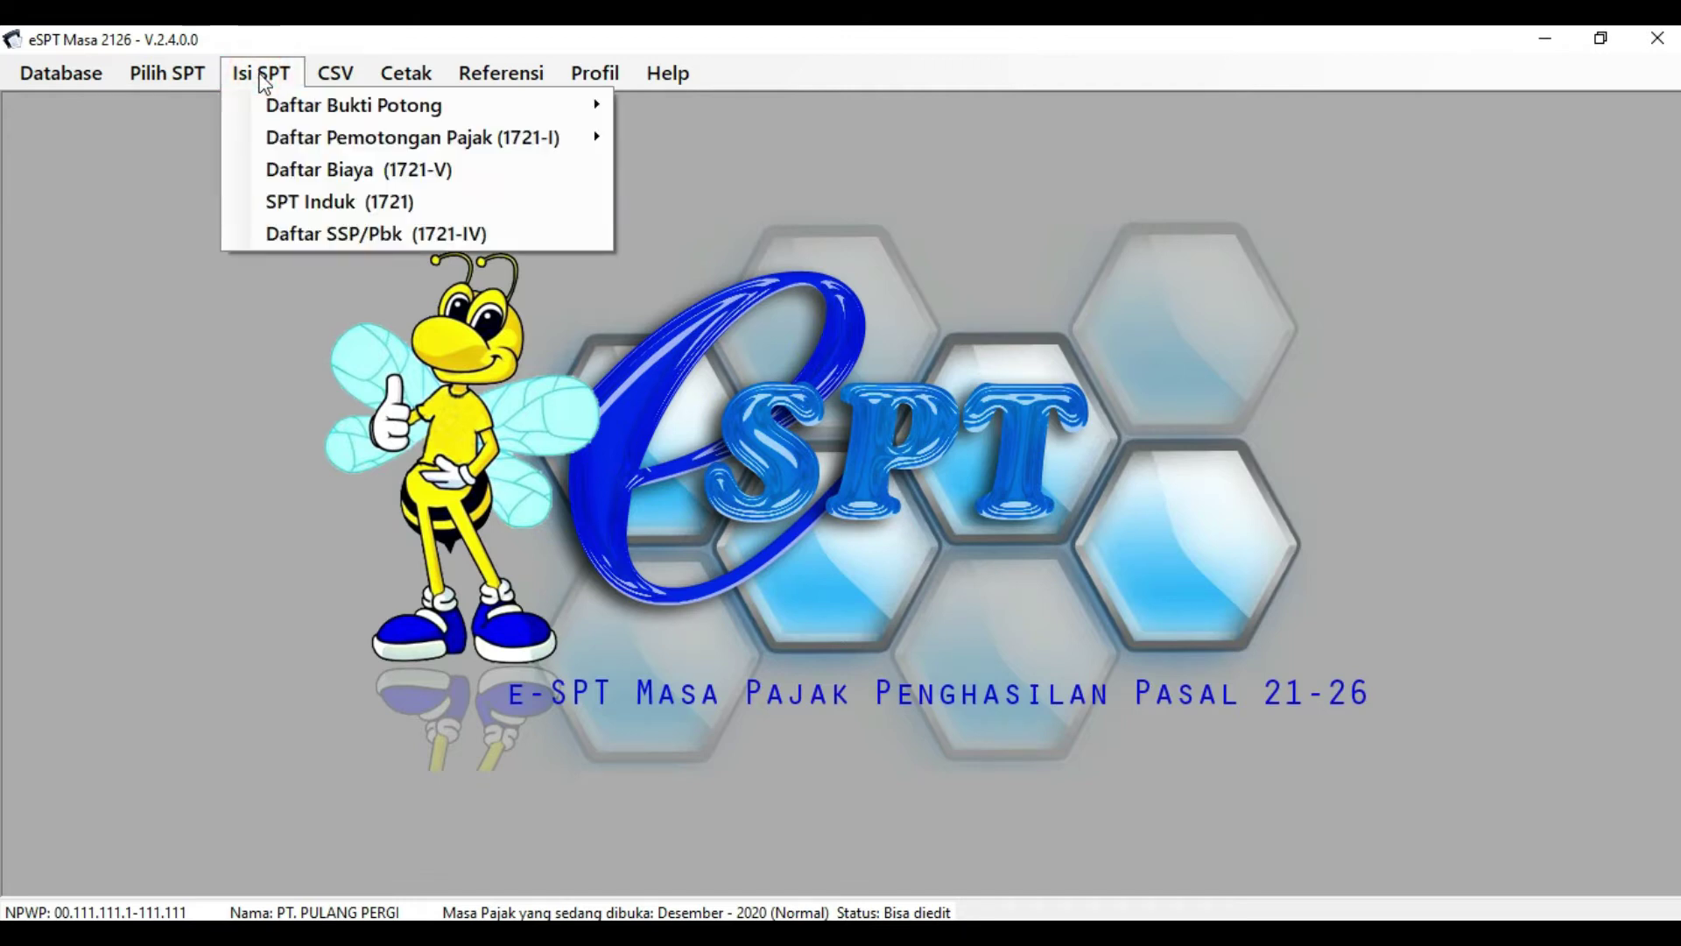
mouse_move(254, 105)
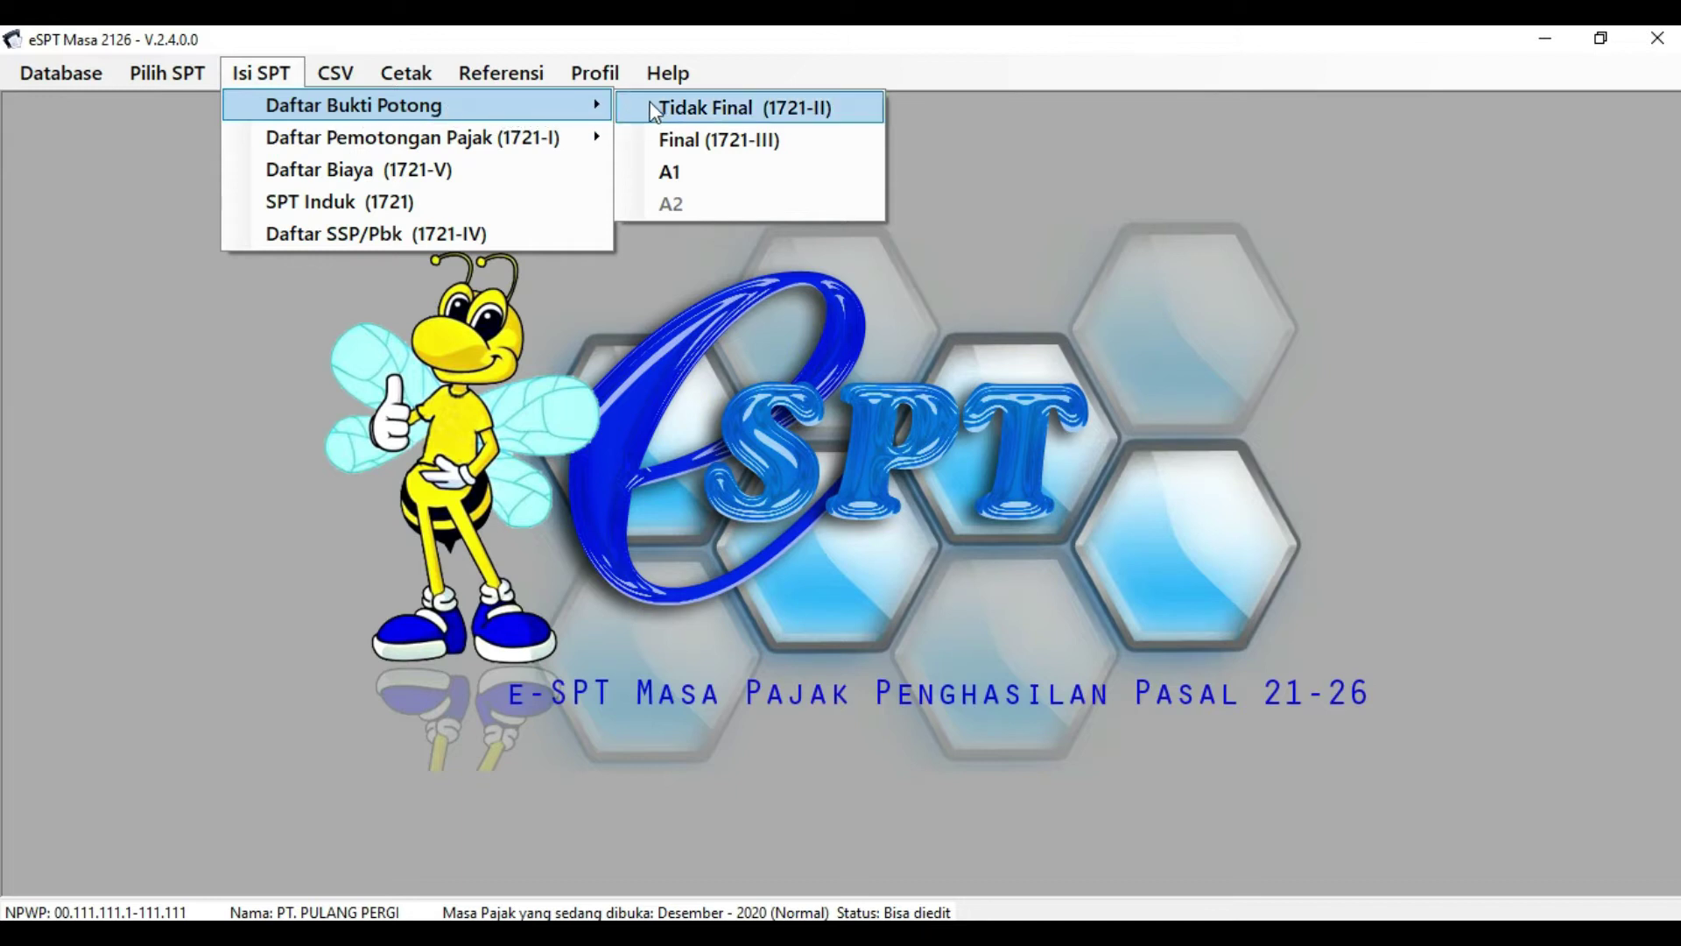
left_click(729, 175)
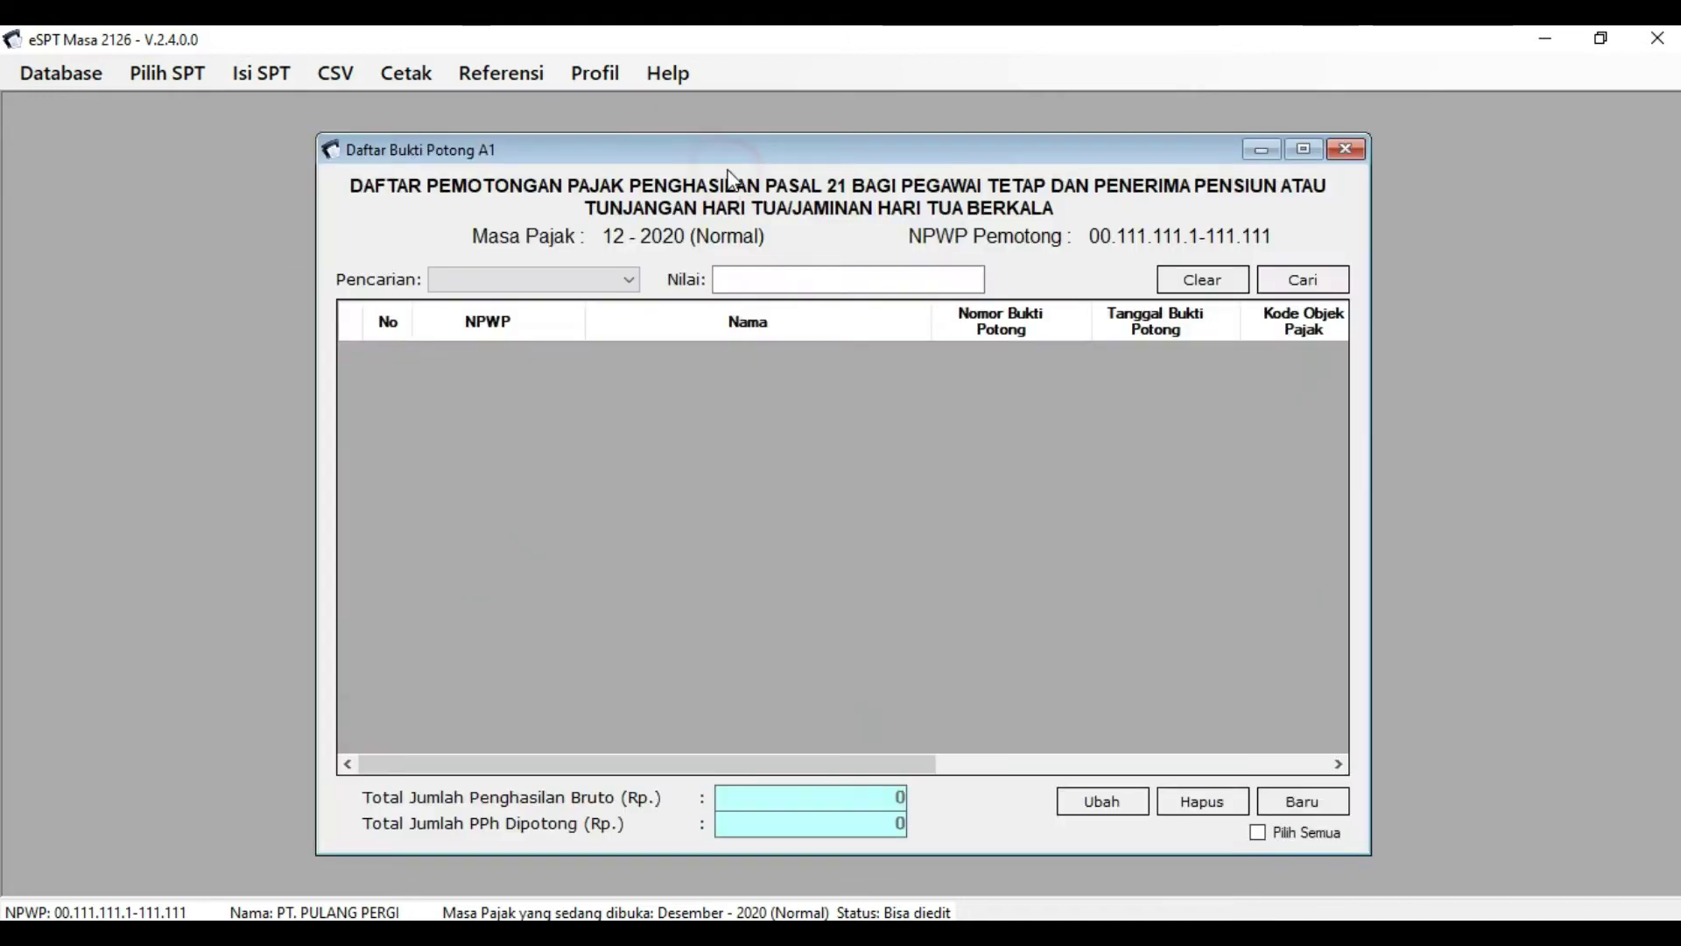
Read the A1 list's heading to see which income recipients the form covers.
left_click(848, 438)
left_click(513, 157)
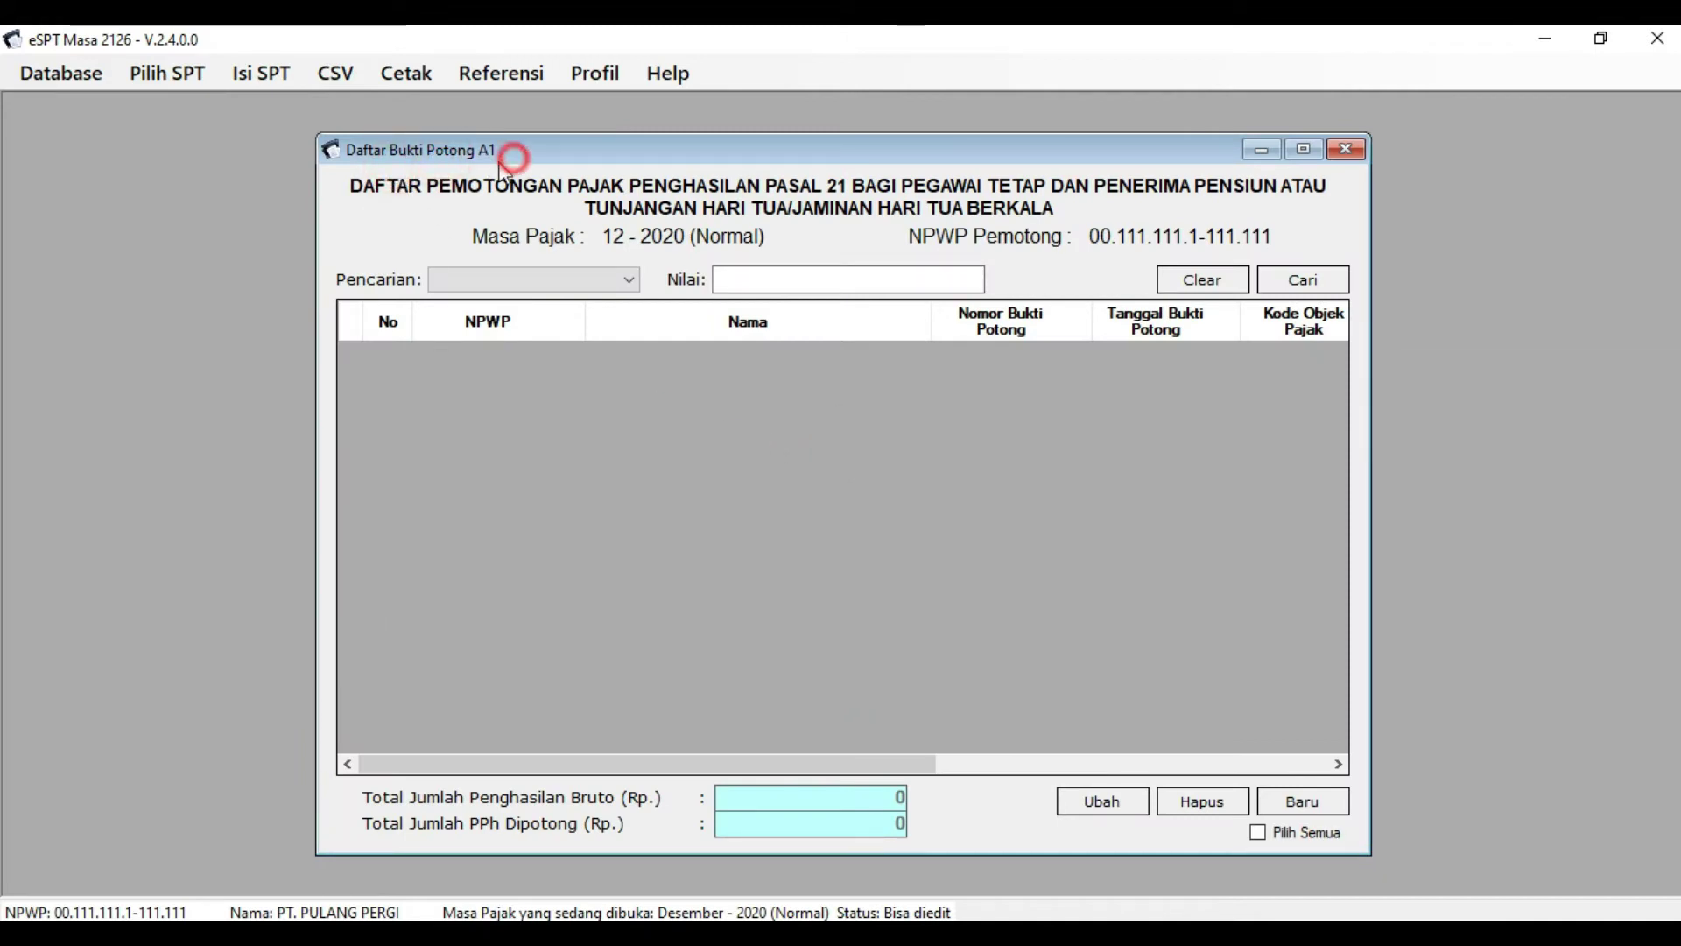
left_click(377, 215)
left_click(498, 203)
left_click(669, 153)
left_click(759, 177)
left_click(837, 160)
left_click(879, 169)
left_click(978, 157)
left_click(1039, 170)
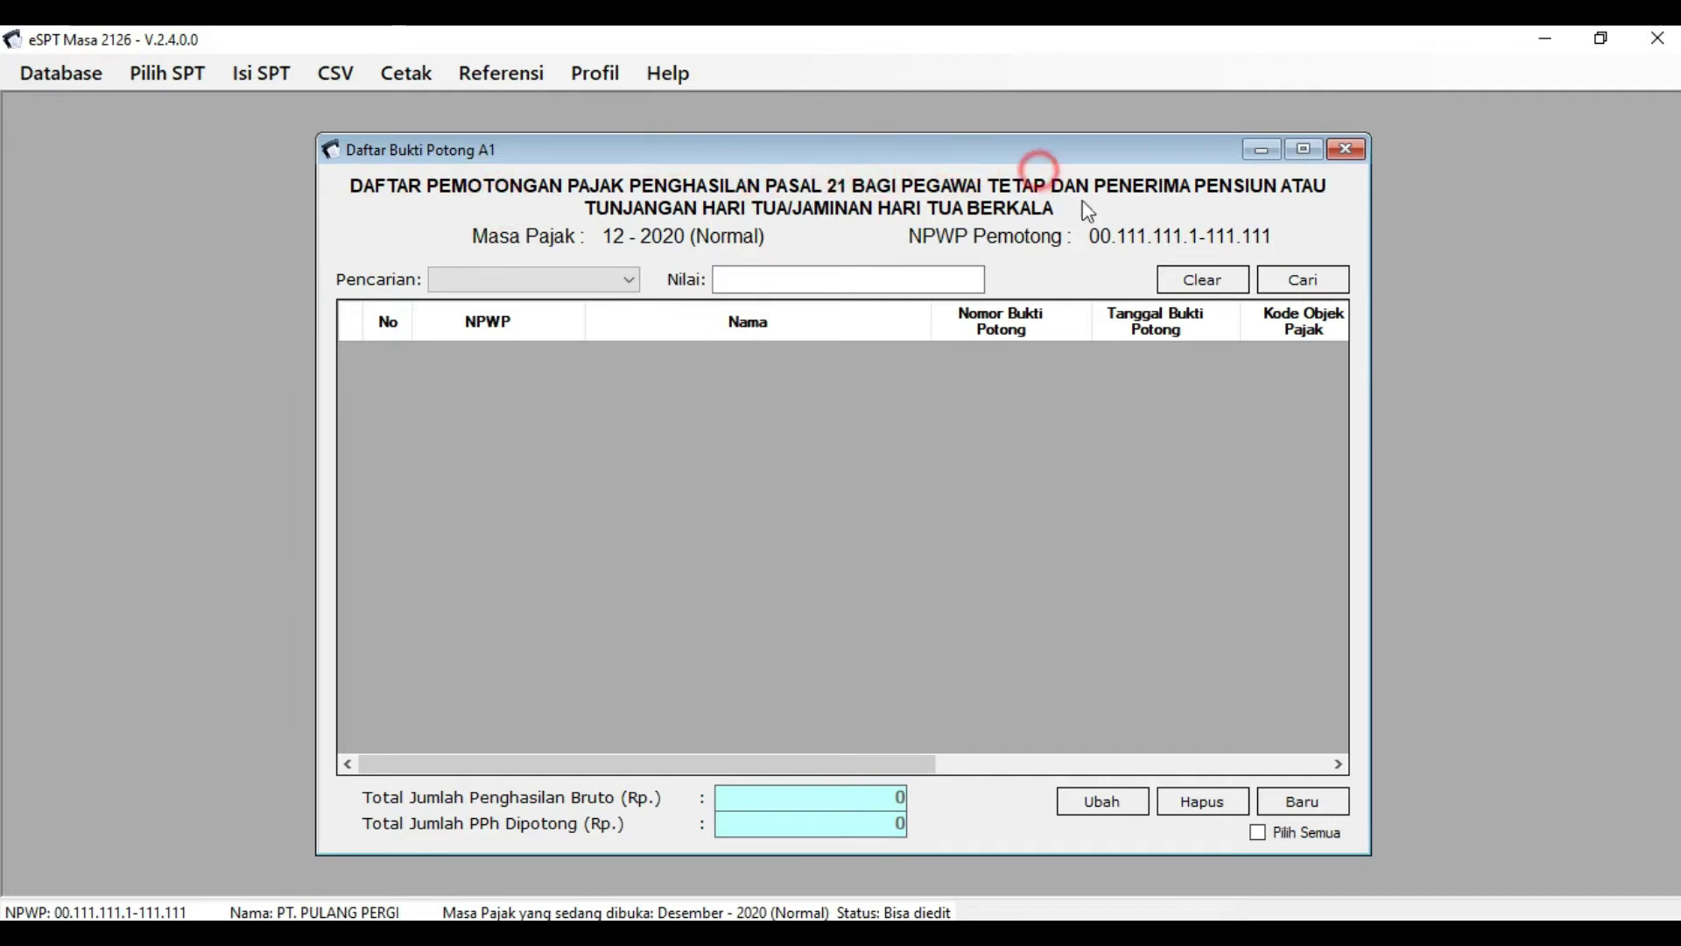
left_click(1114, 440)
left_click(1178, 531)
left_click(1218, 581)
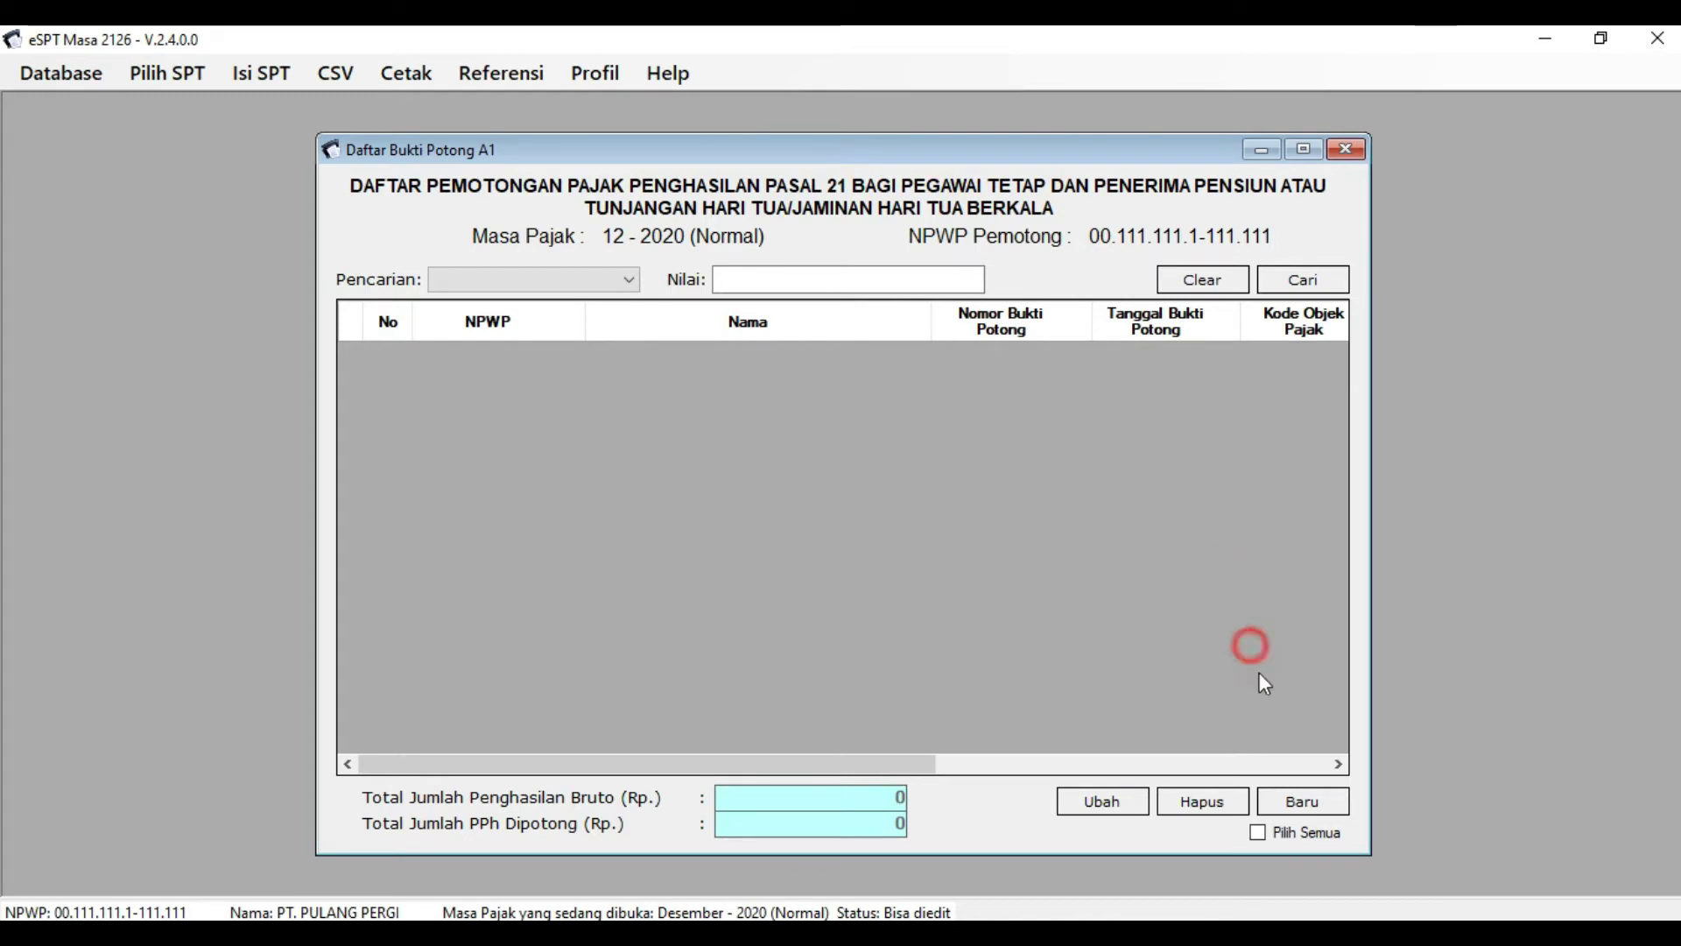
Start a new A1 withholding slip entry.
left_click(1331, 799)
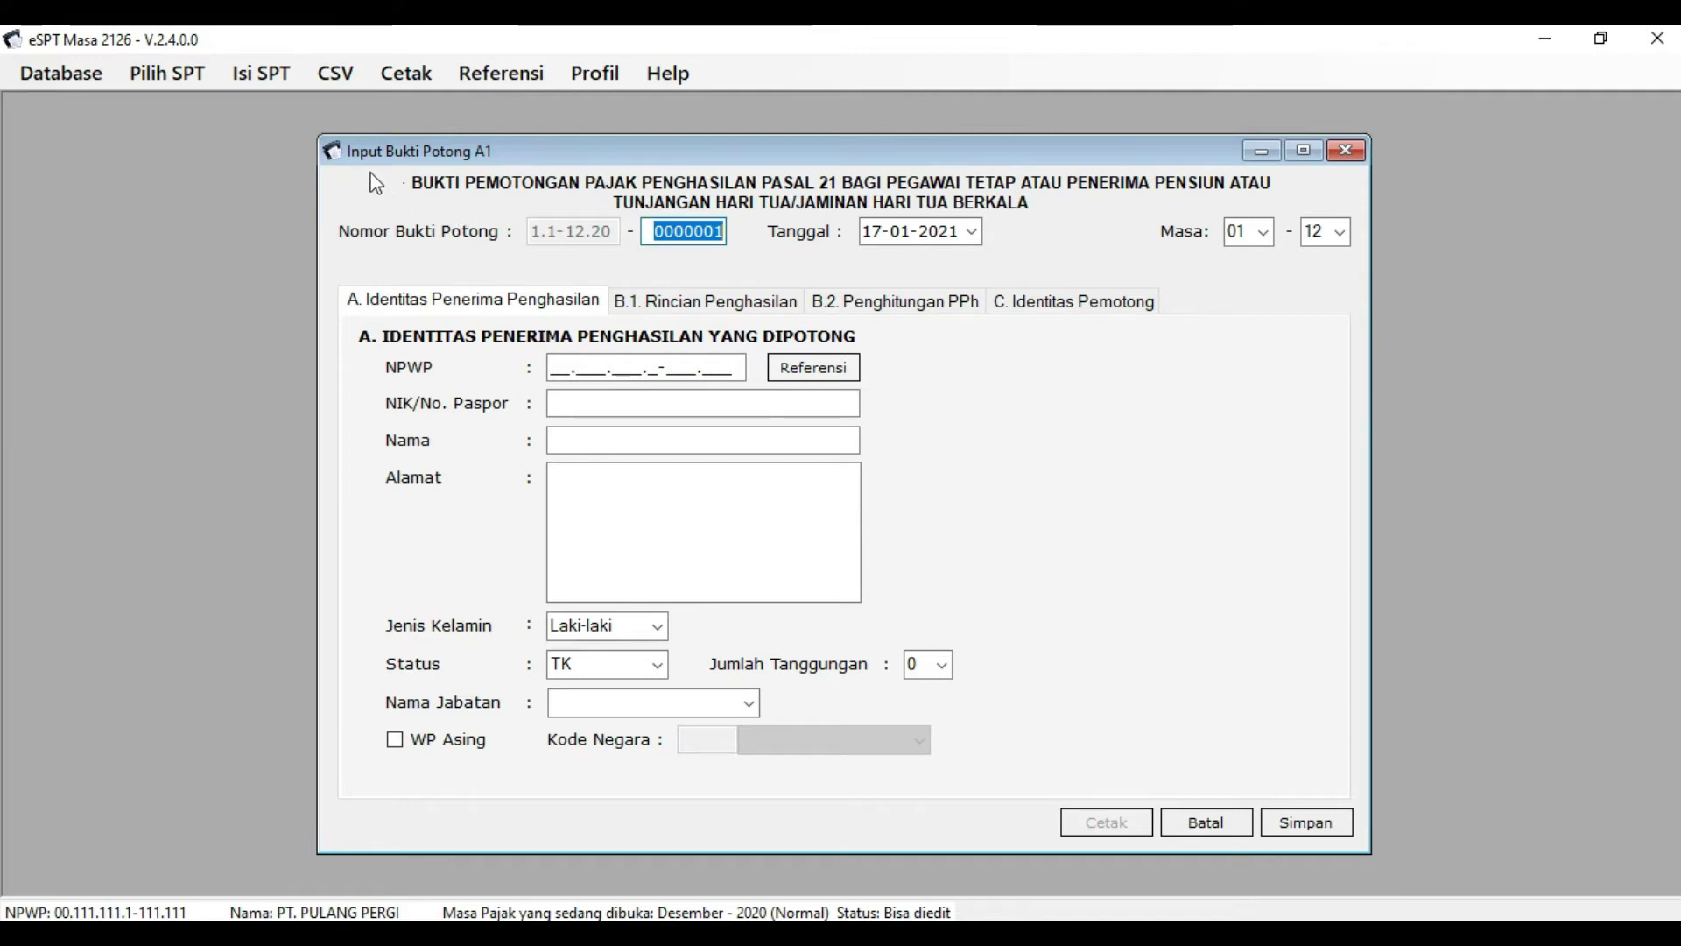
left_click(510, 158)
left_click(668, 252)
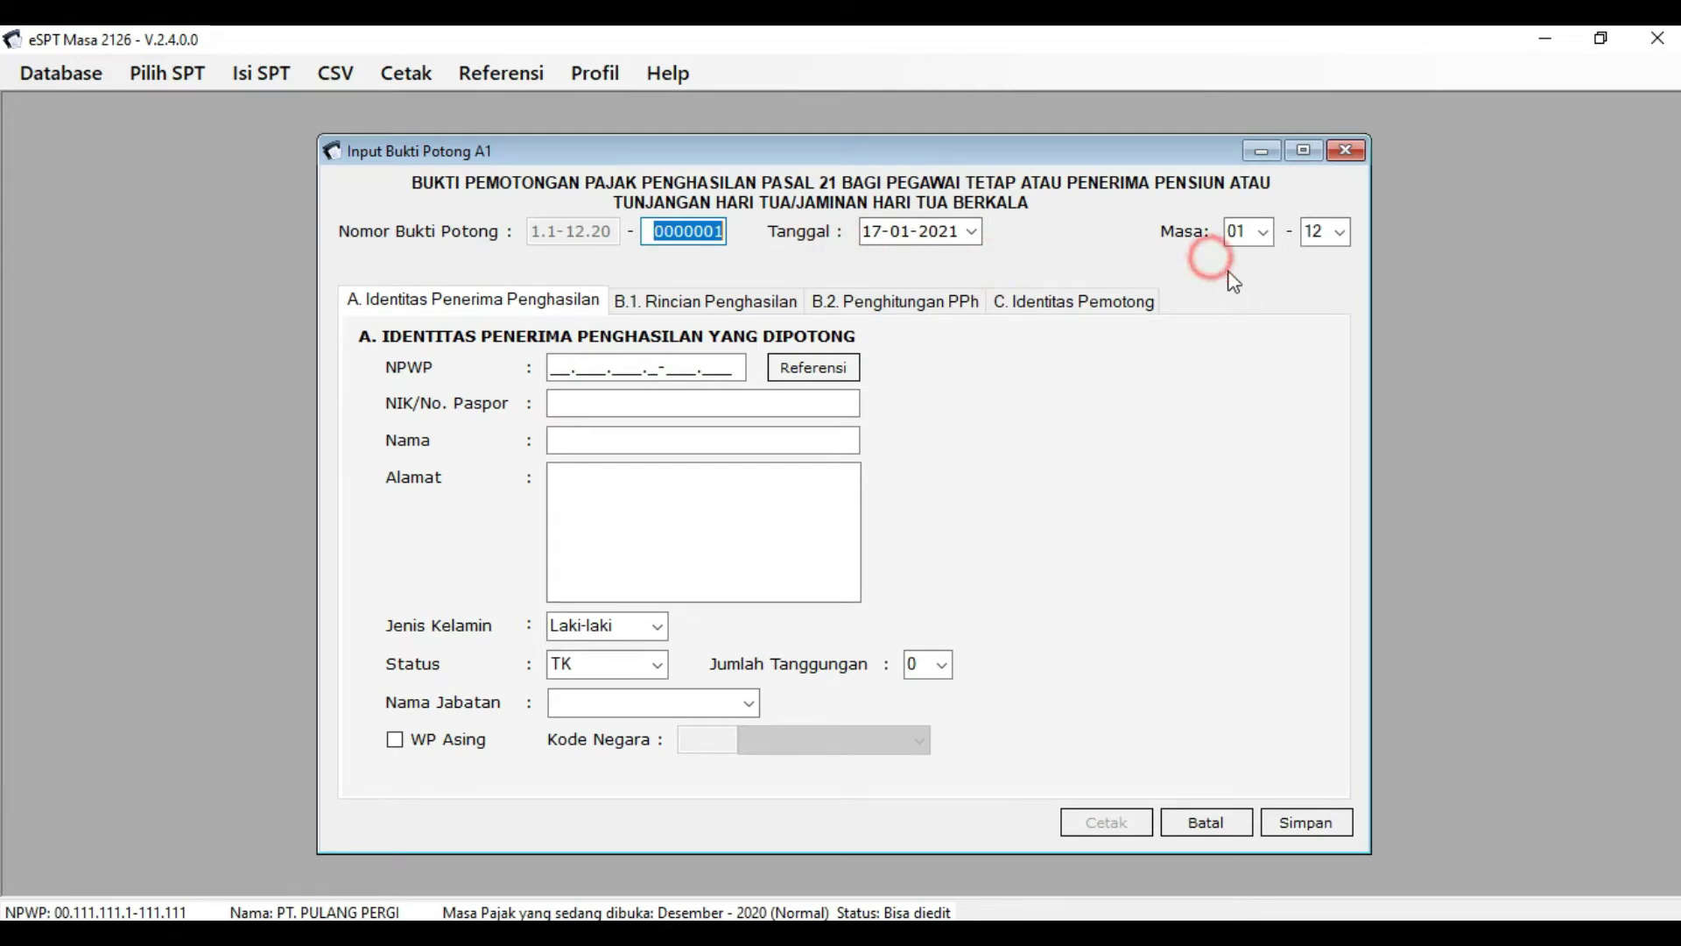
Inspect the start and end month choices of the slip's Masa period.
left_click(1270, 233)
left_click(1270, 233)
left_click(1270, 233)
left_click(1270, 233)
left_click(1268, 233)
left_click(1268, 233)
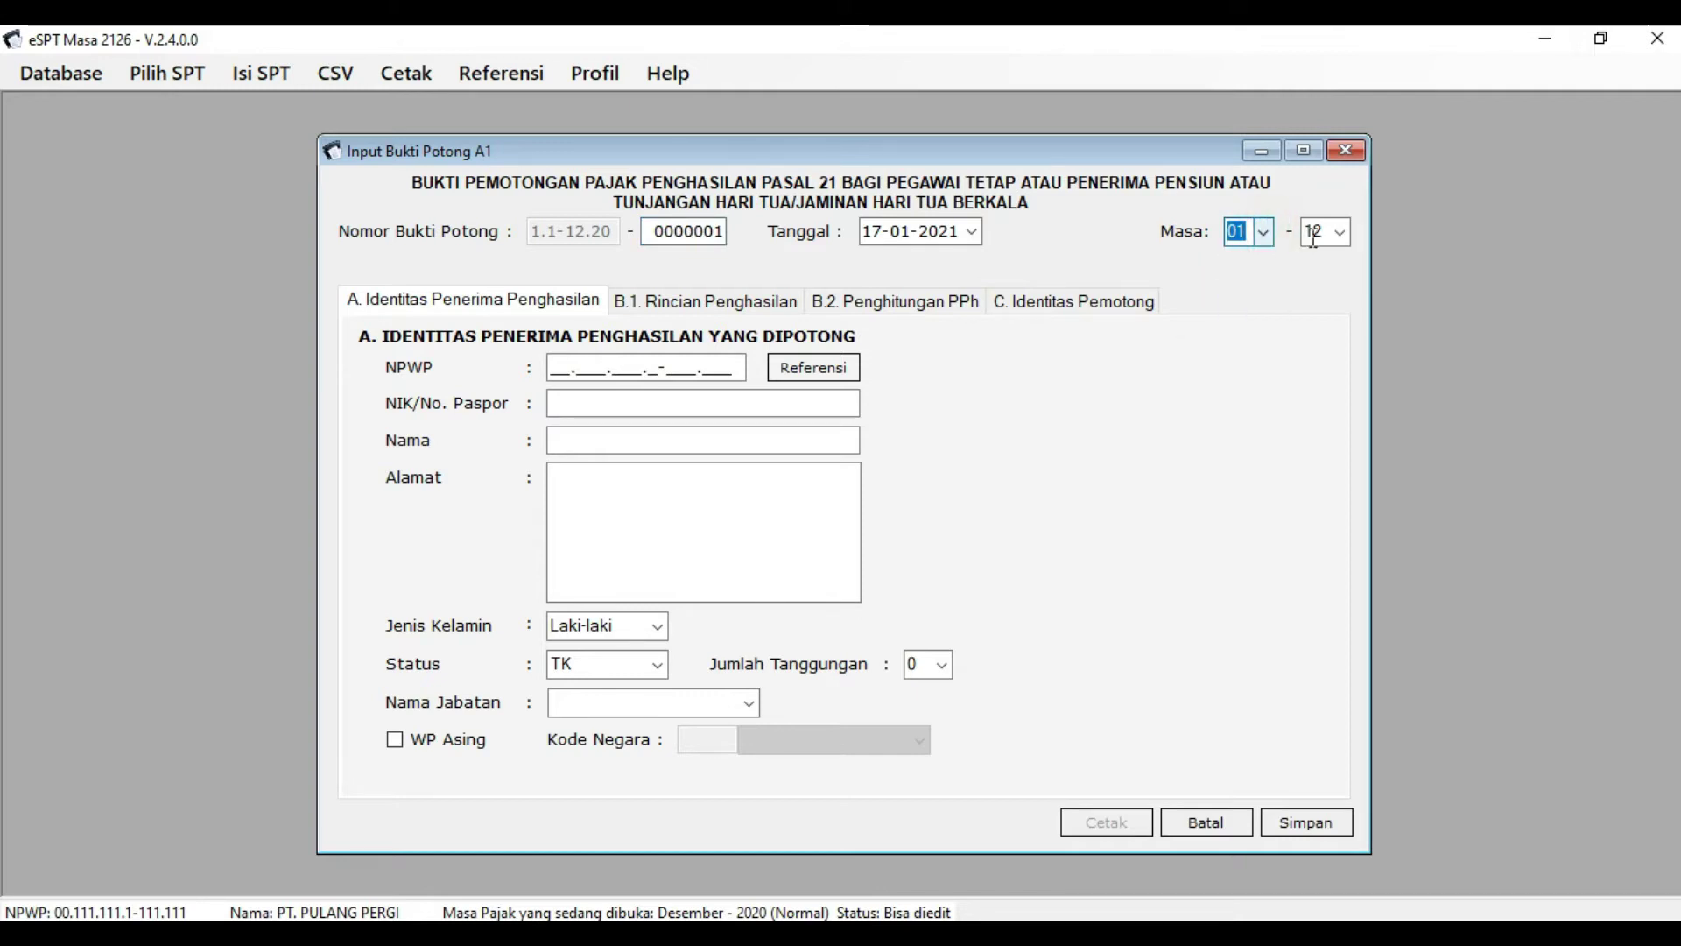
left_click(1342, 233)
left_click(1341, 233)
left_click(1343, 233)
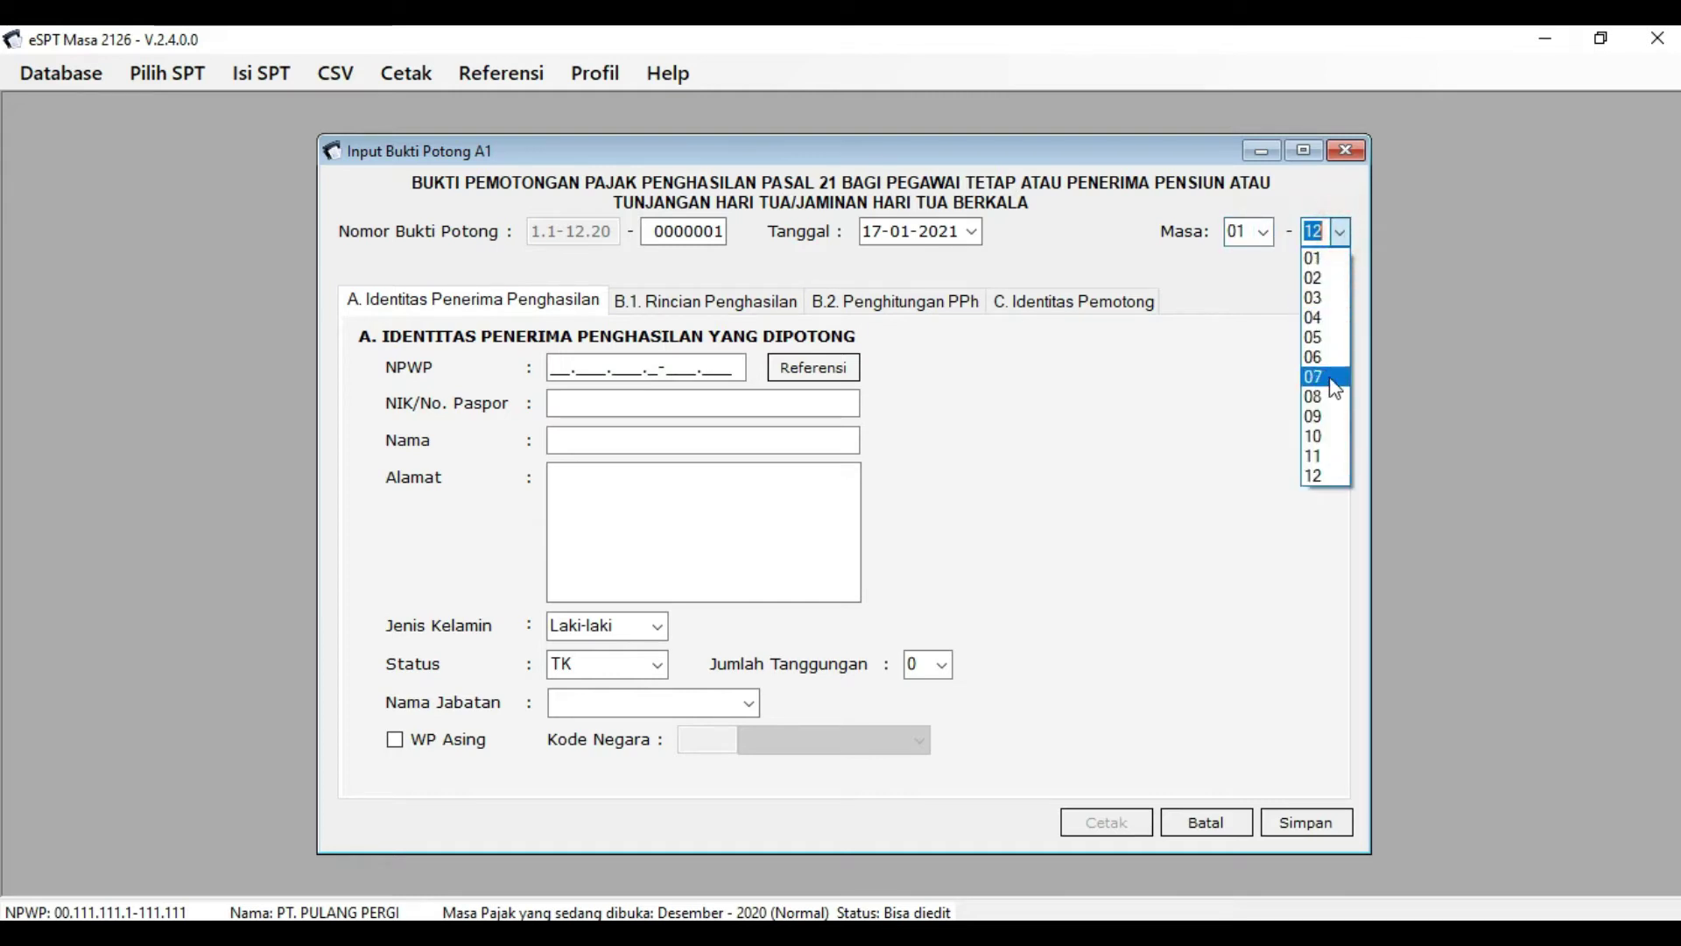
left_click(1265, 288)
left_click(929, 393)
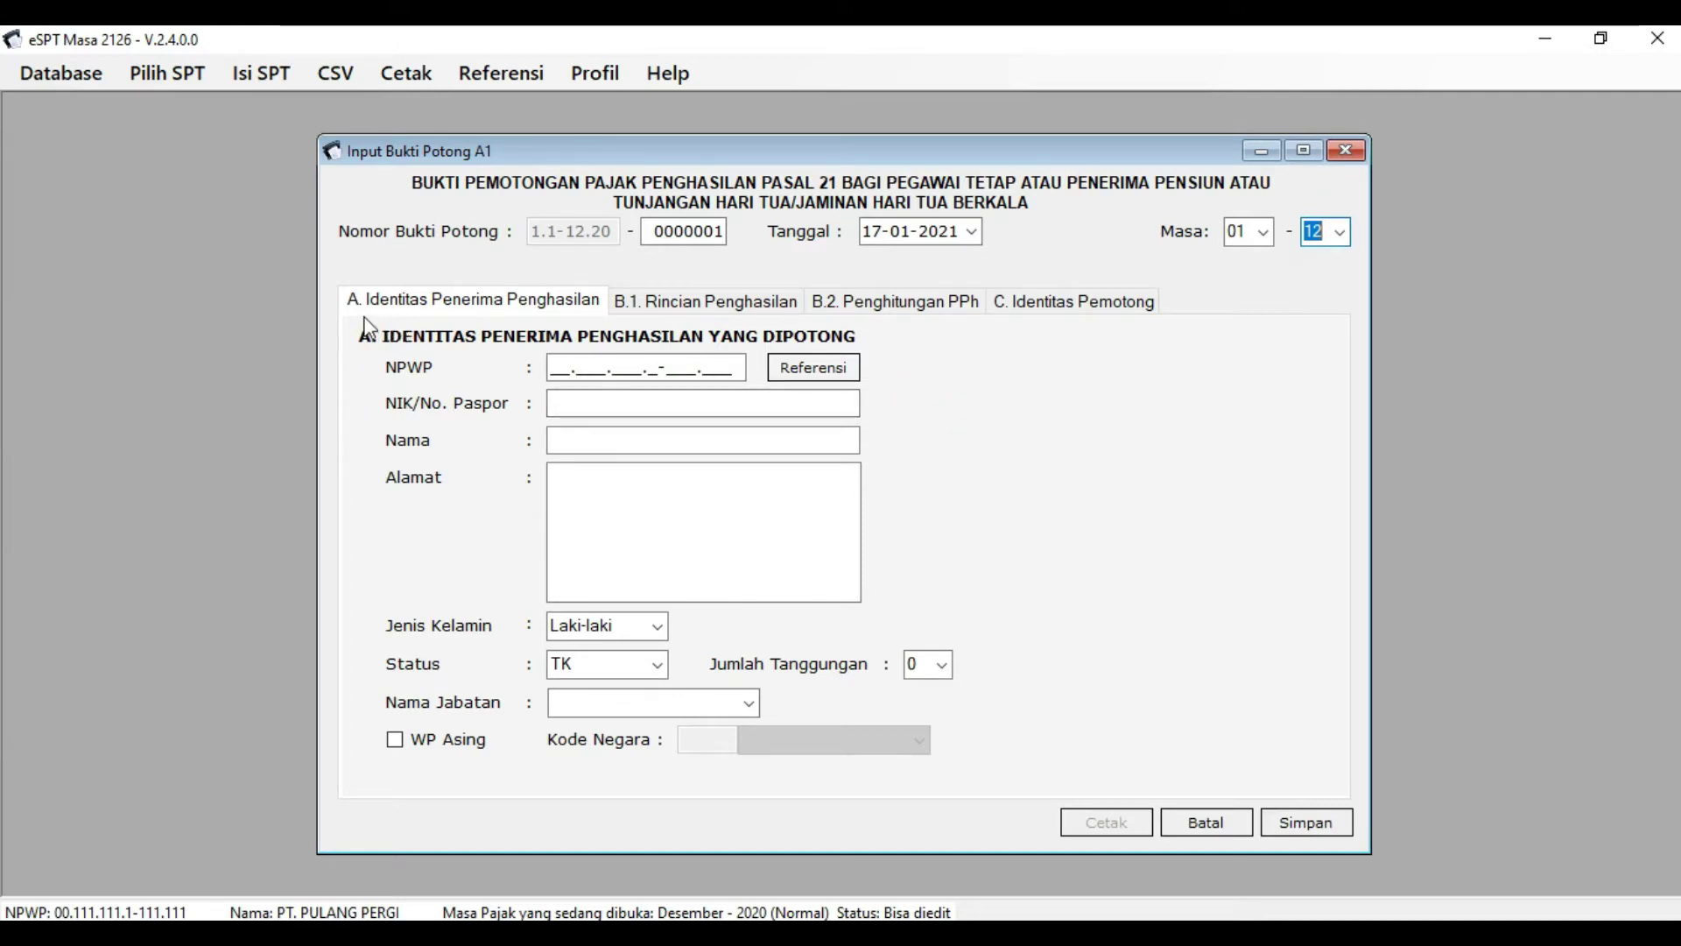
Review the slip's recipient identity section, and switch to the Excel payroll worksheet to check the first employee's name.
left_click(473, 306)
left_click(975, 440)
left_click(976, 438)
left_click(974, 439)
left_click(974, 439)
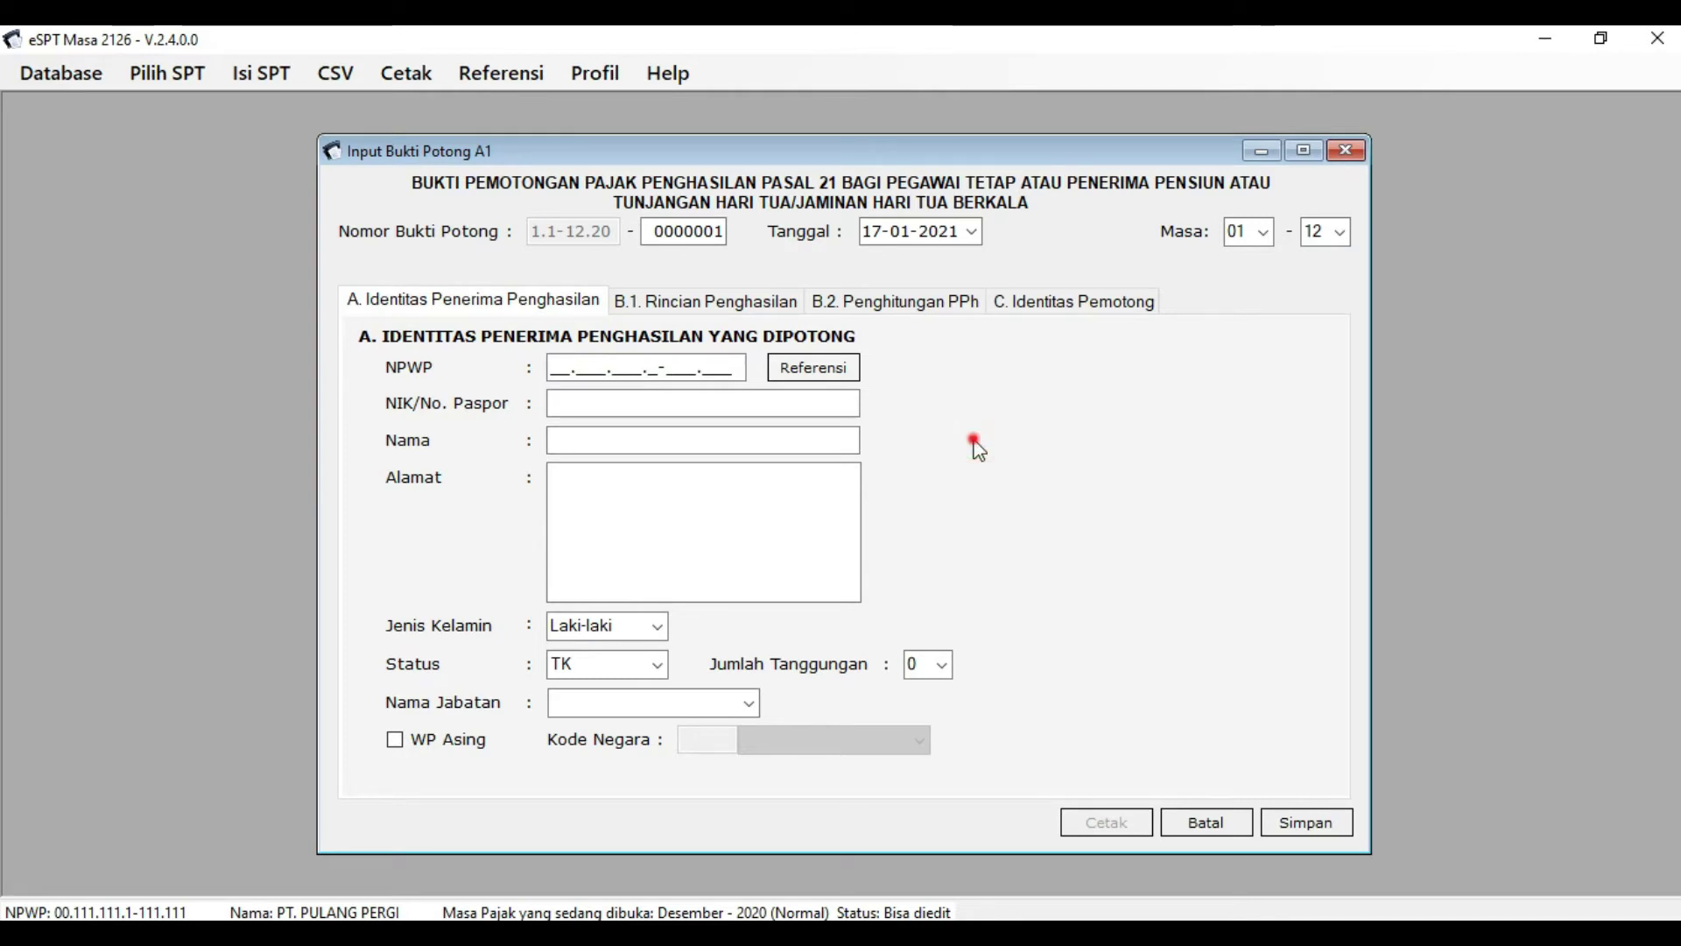
left_click(918, 410)
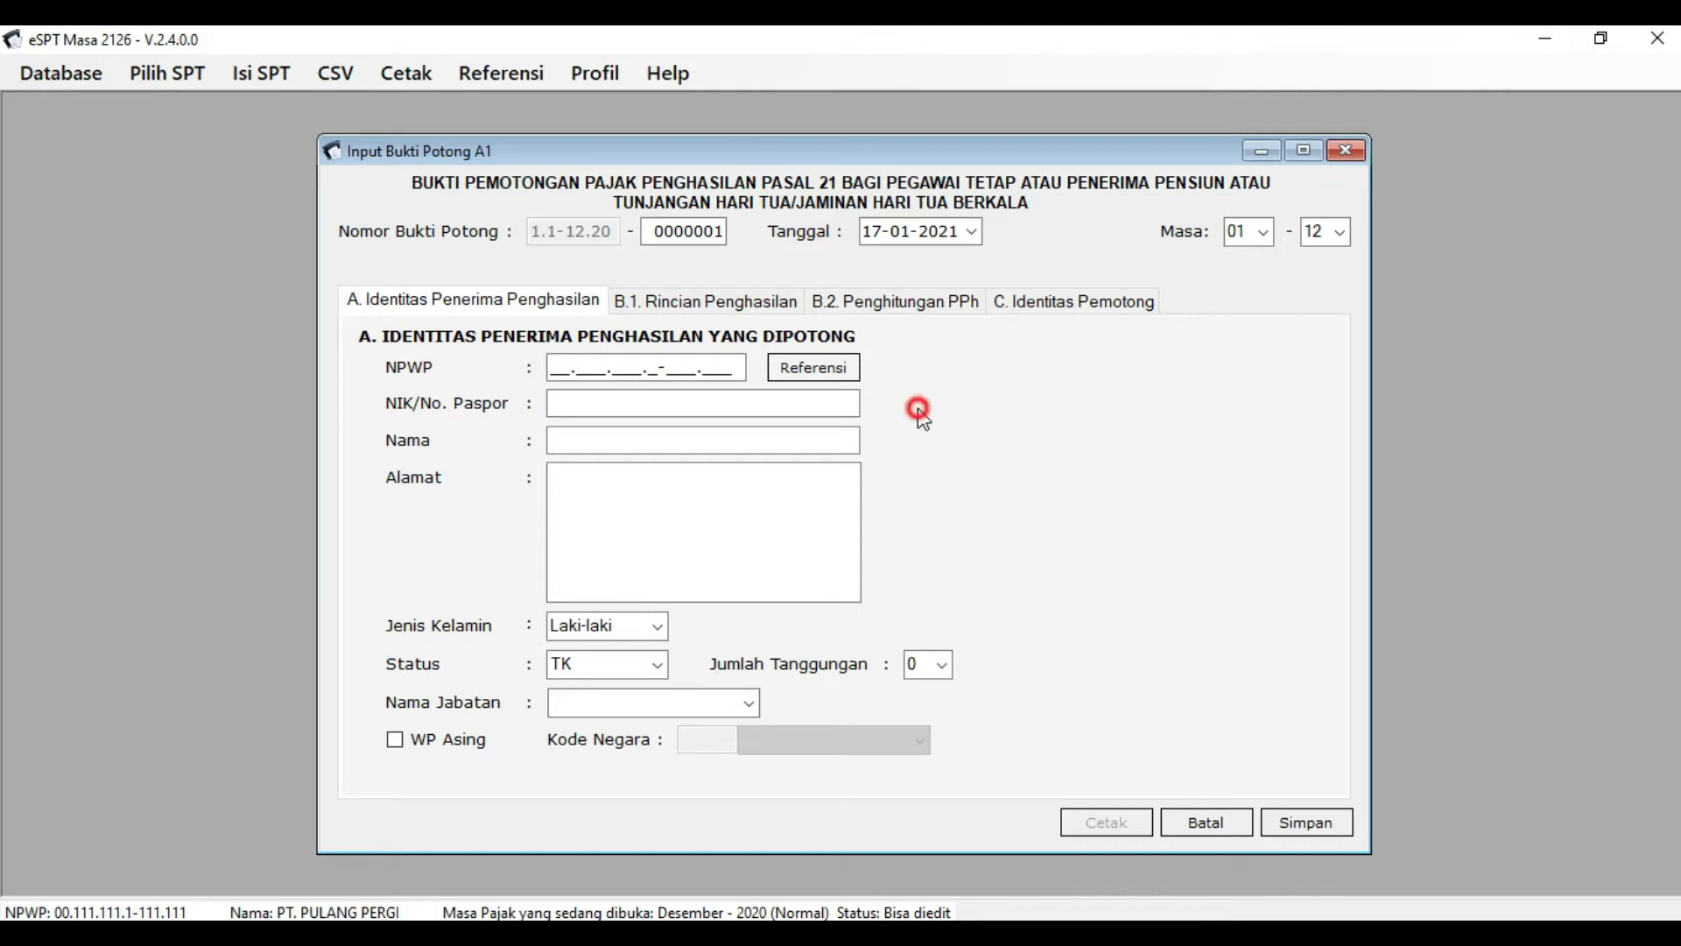
left_click(942, 491)
key("alt+Tab")
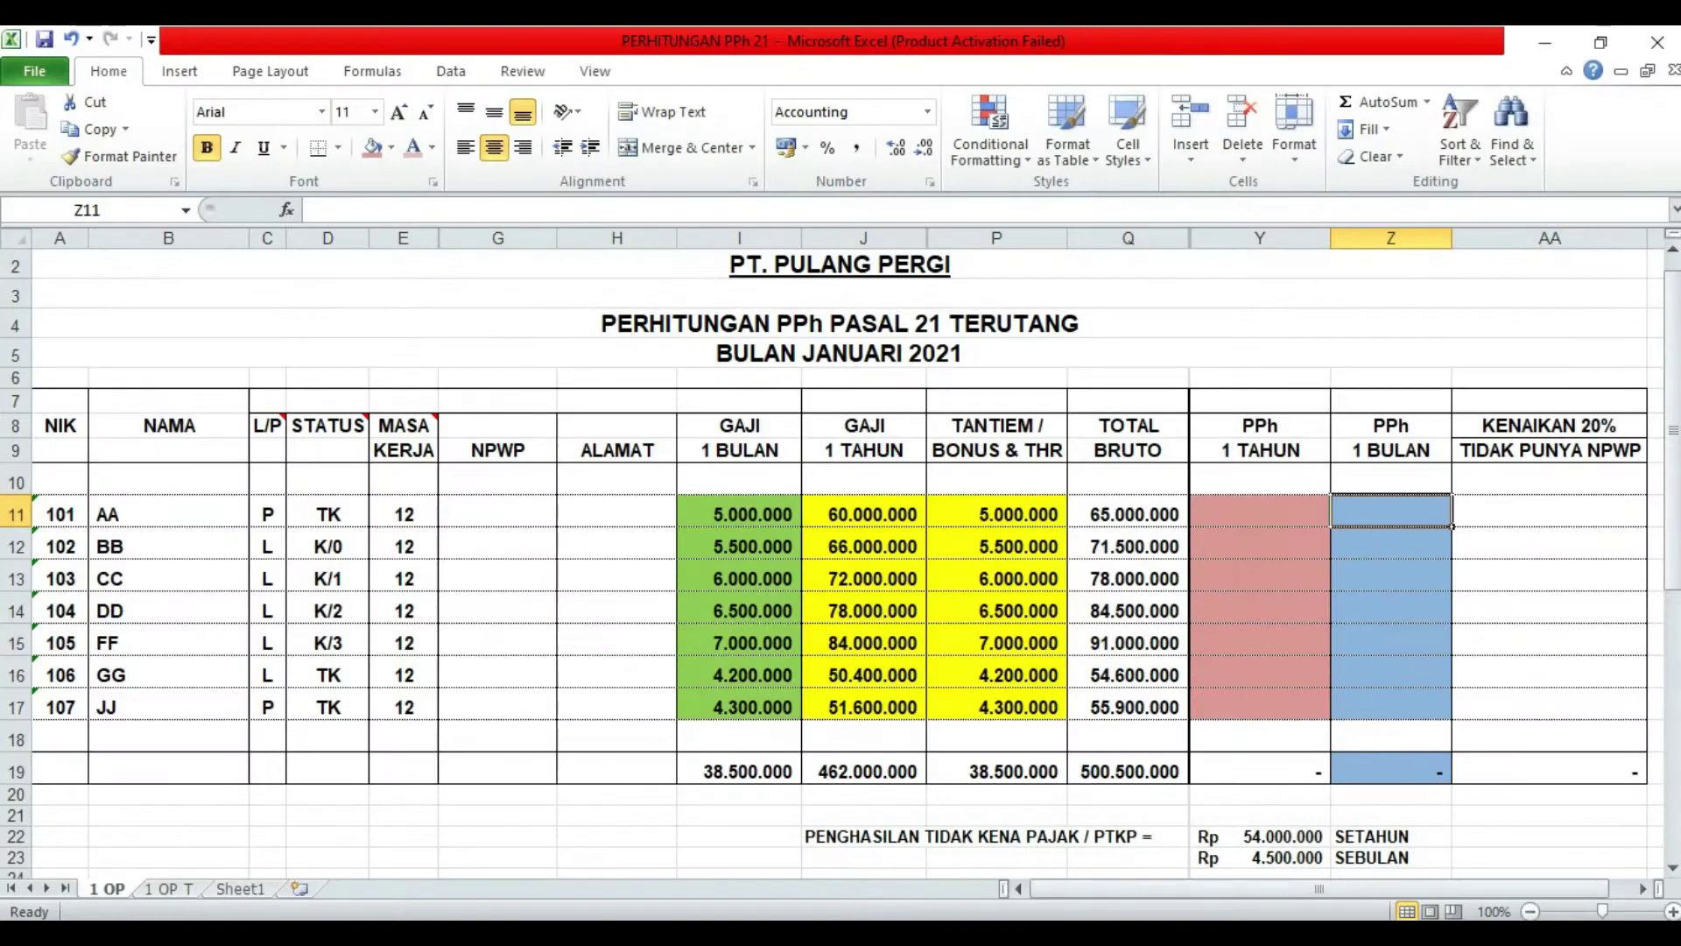
left_click(189, 520)
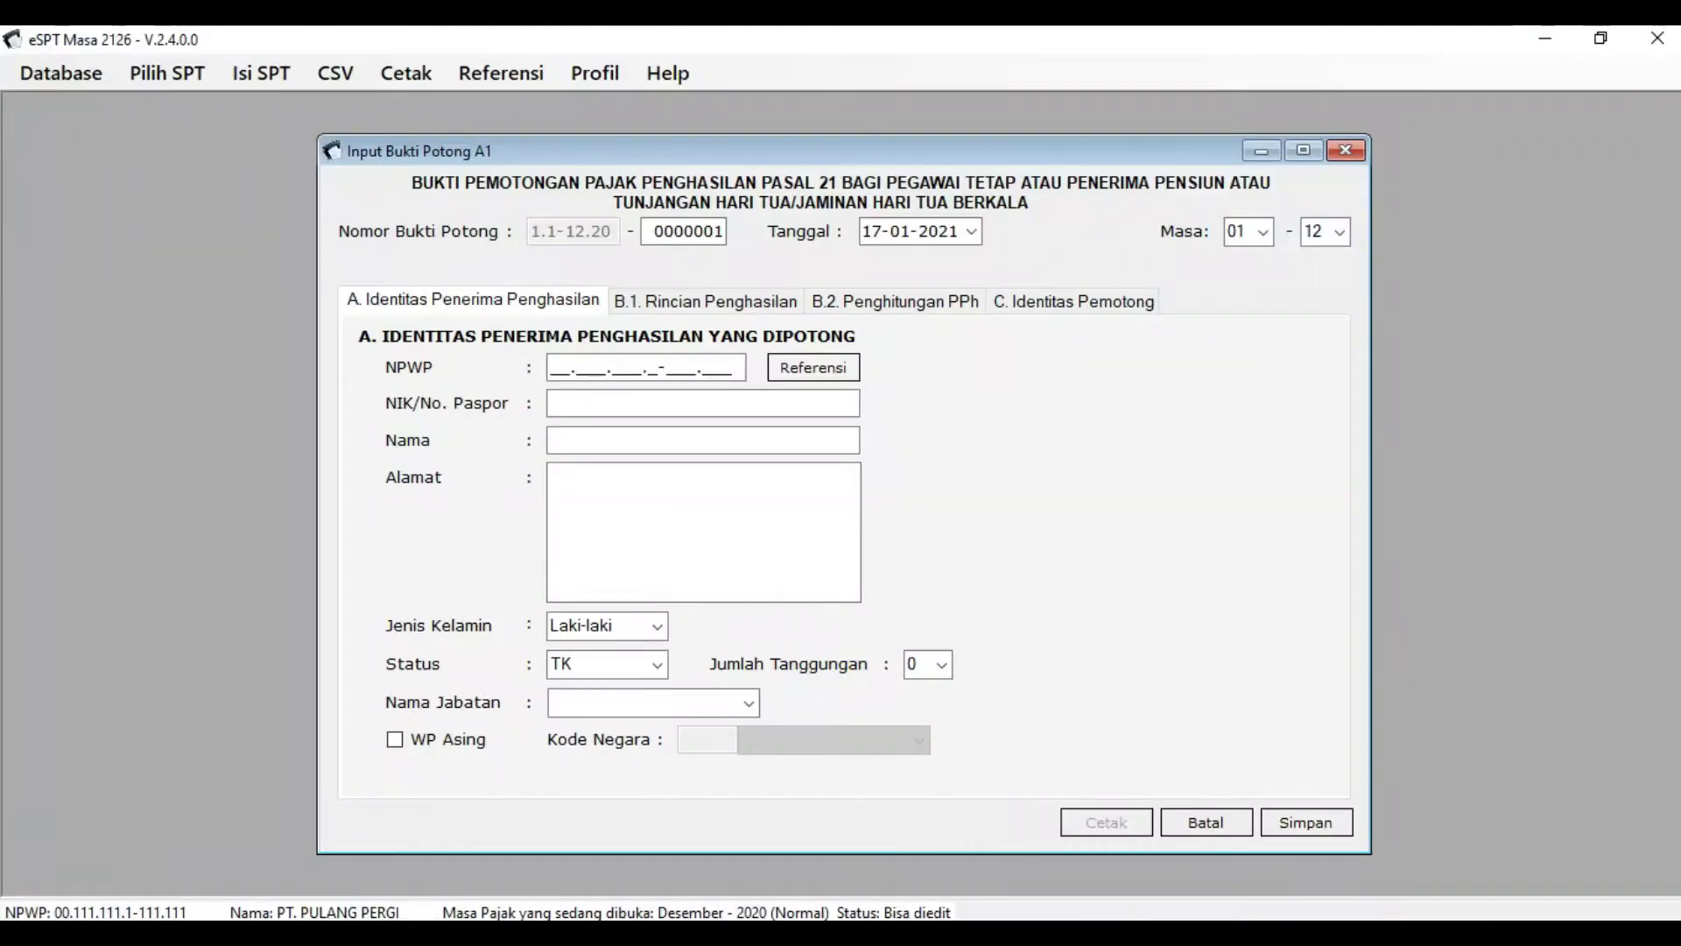
Return to the eSPT slip form and examine the NPWP field in the recipient identity section.
left_click(455, 366)
left_click(482, 367)
left_click(963, 372)
left_click(916, 372)
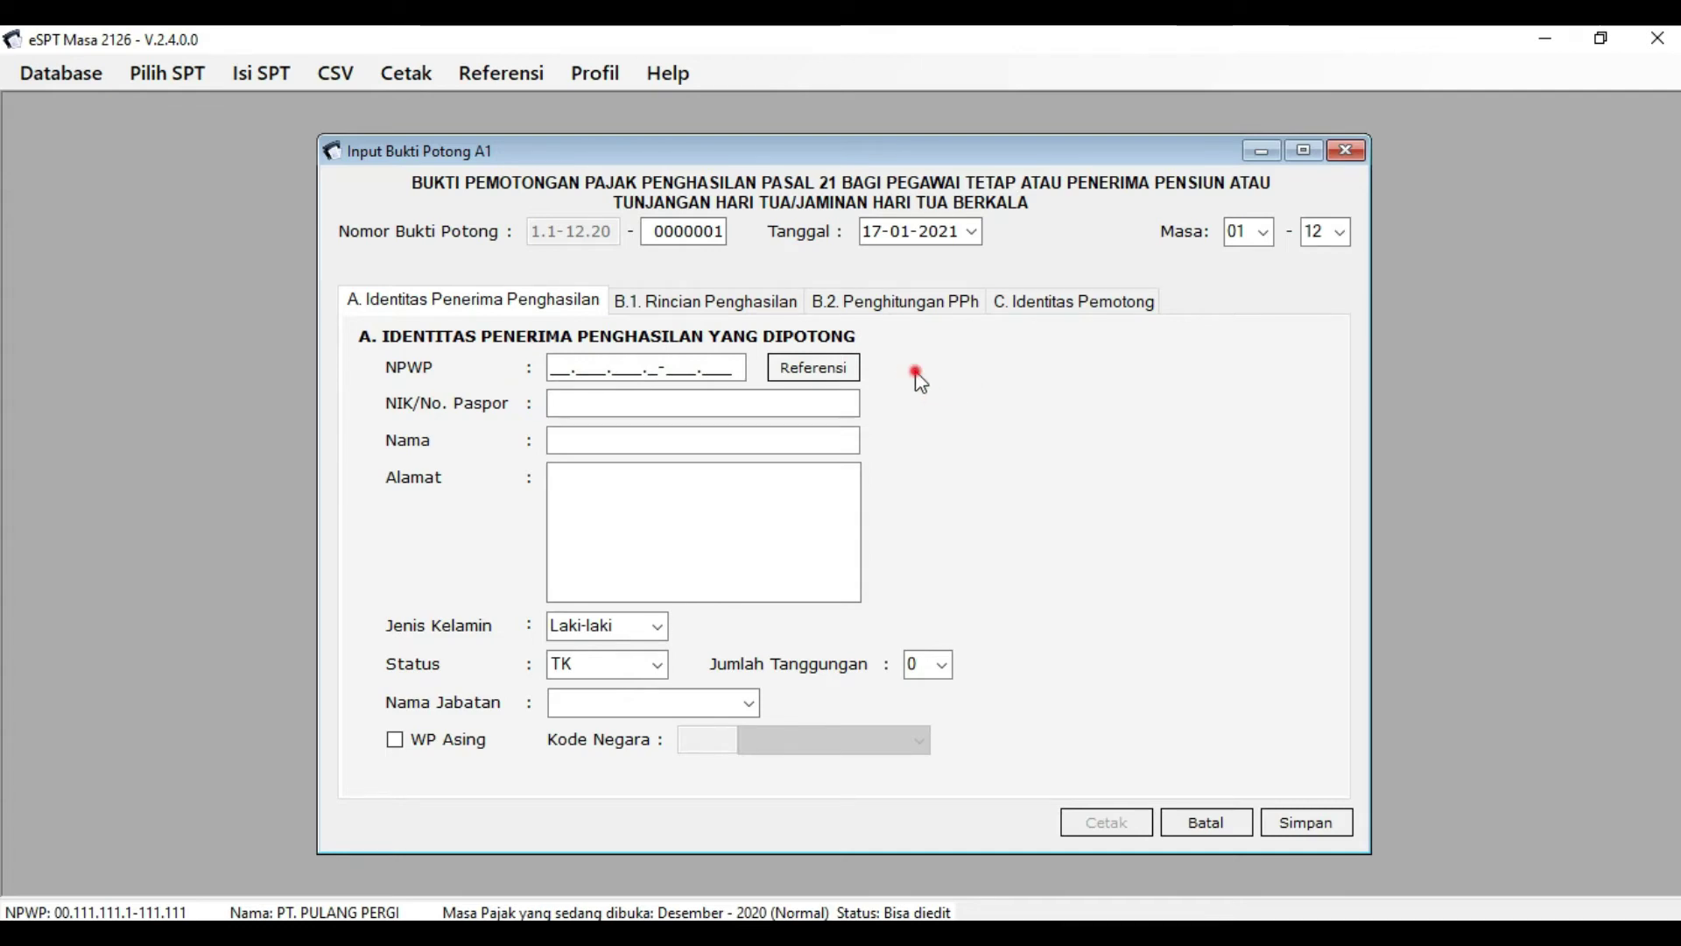
left_click(897, 373)
left_click(1011, 366)
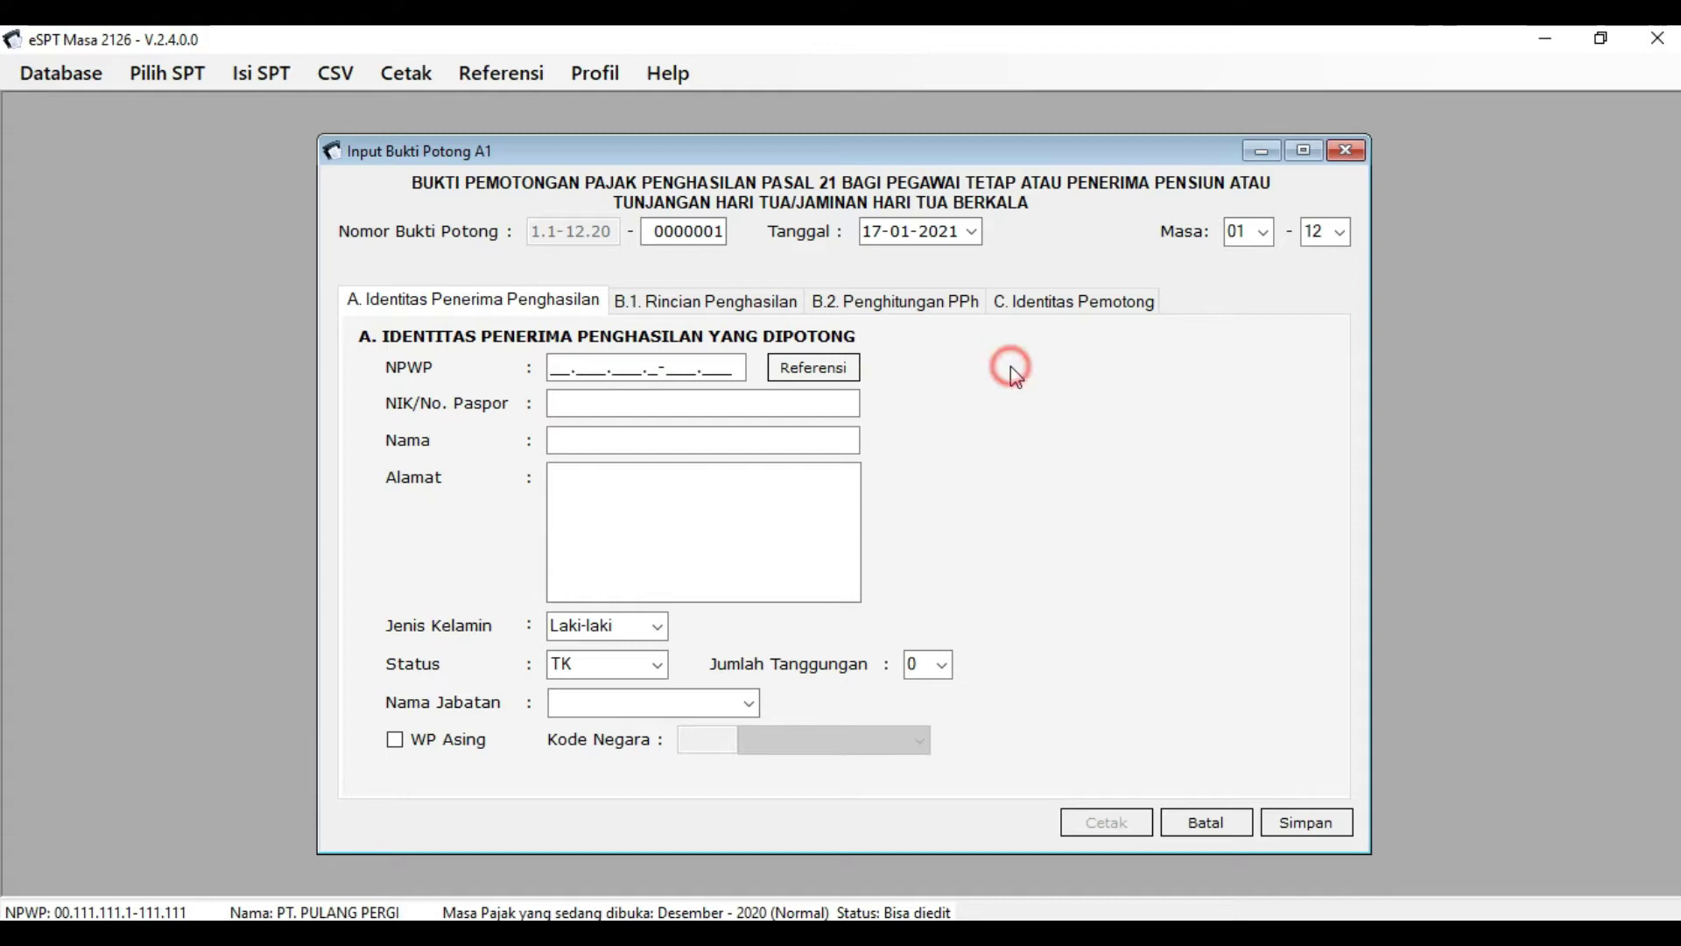
left_click(902, 367)
left_click(969, 357)
left_click(889, 369)
left_click(970, 364)
left_click(946, 368)
left_click(984, 362)
left_click(891, 364)
left_click(889, 366)
left_click(898, 362)
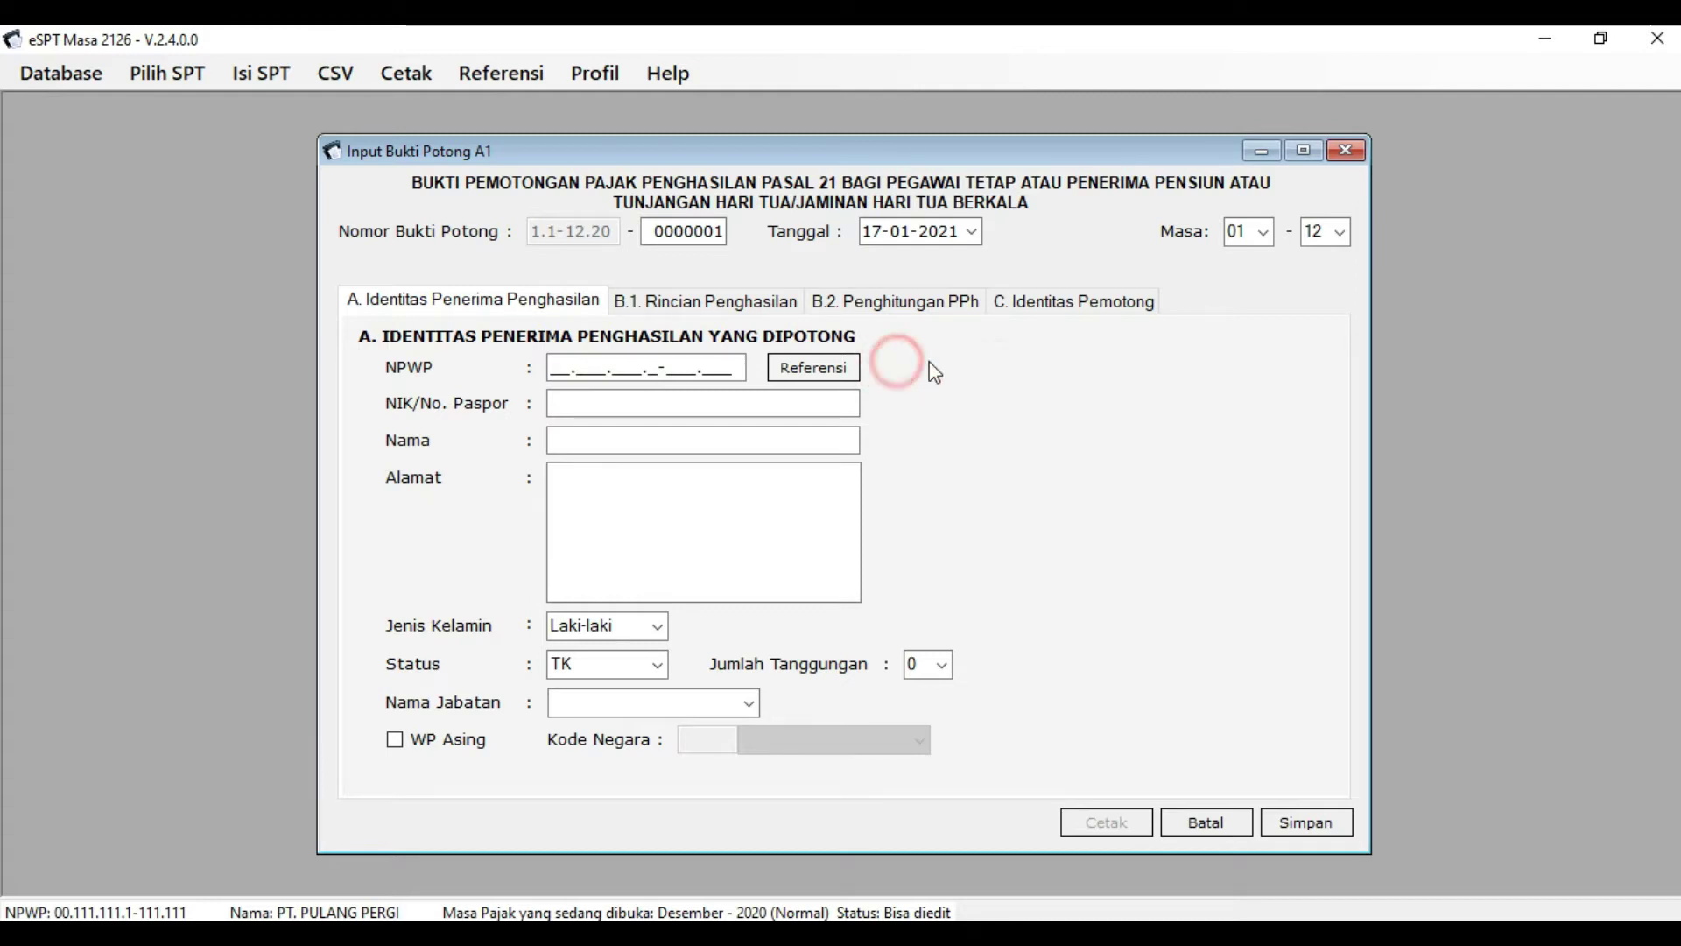
left_click(906, 365)
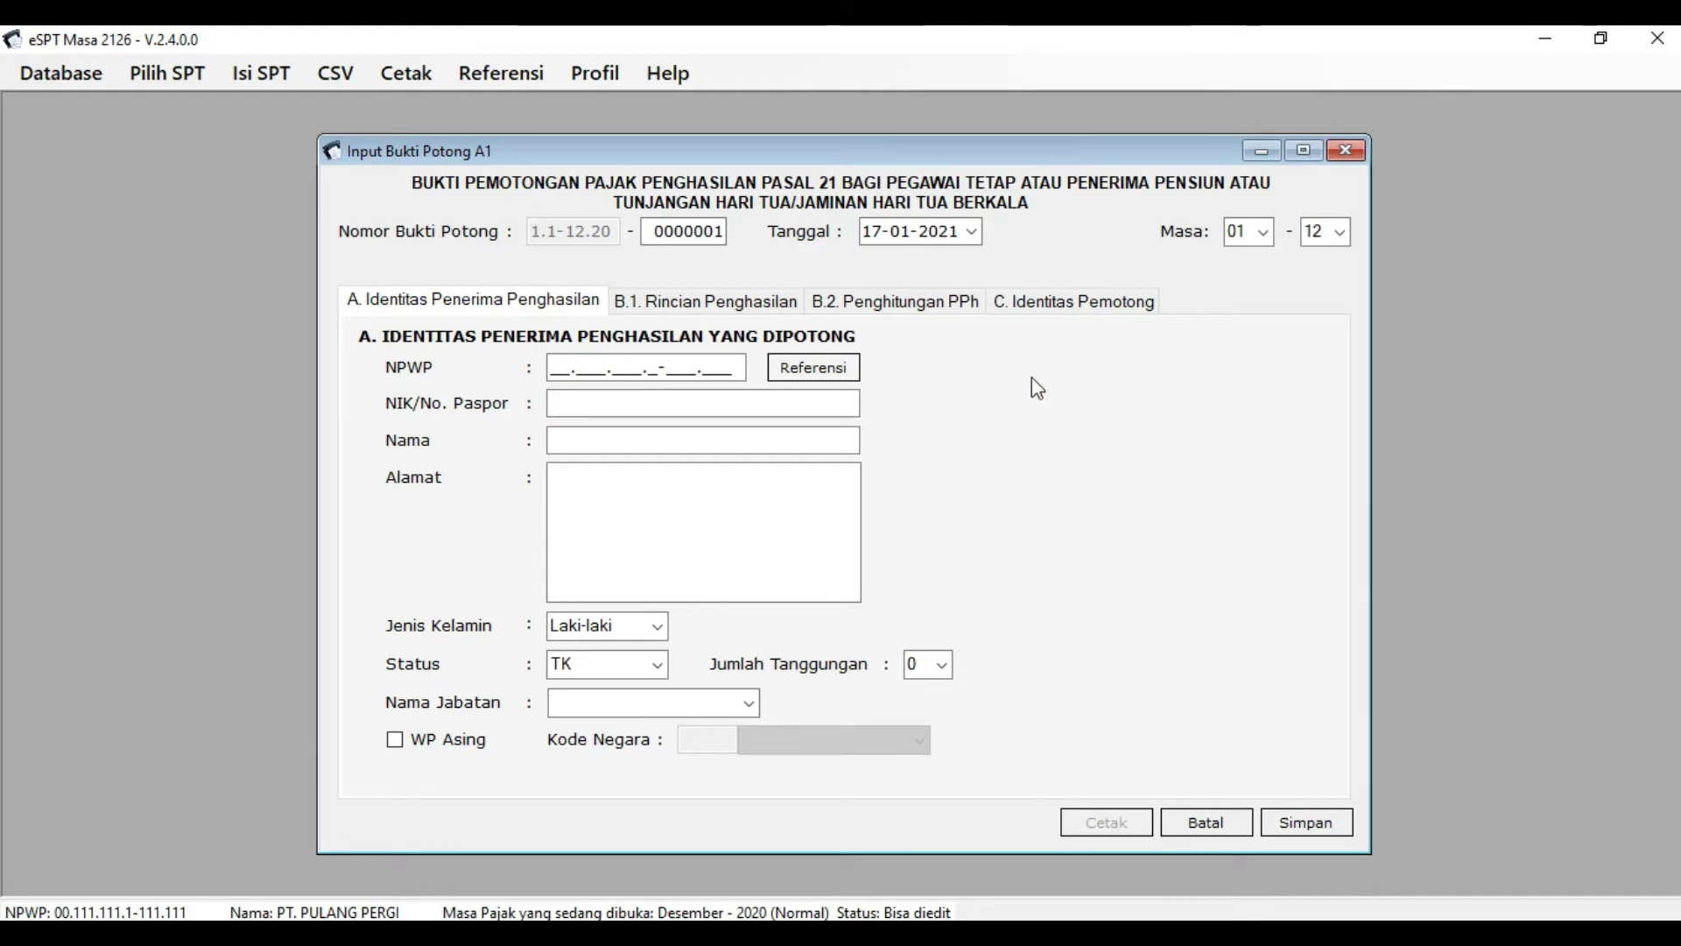
left_click(1058, 372)
left_click(937, 366)
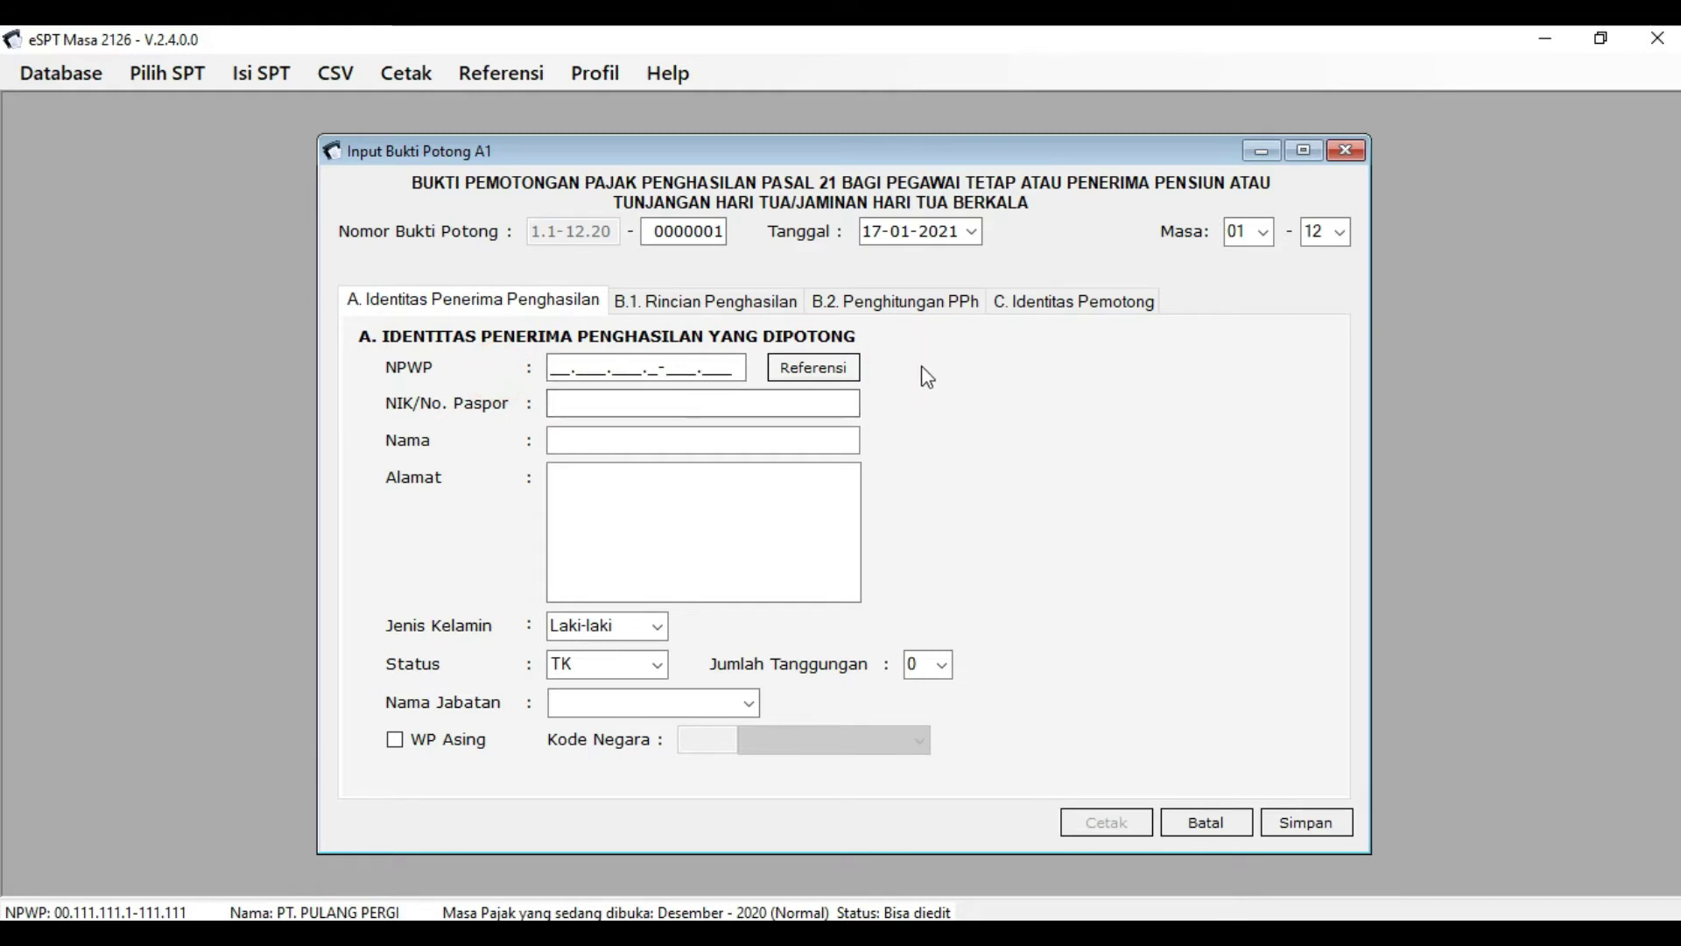
Enter the recipient's NPWP in the slip, and fill in the first employee's NIK as listed in the Excel payroll worksheet.
left_click(550, 368)
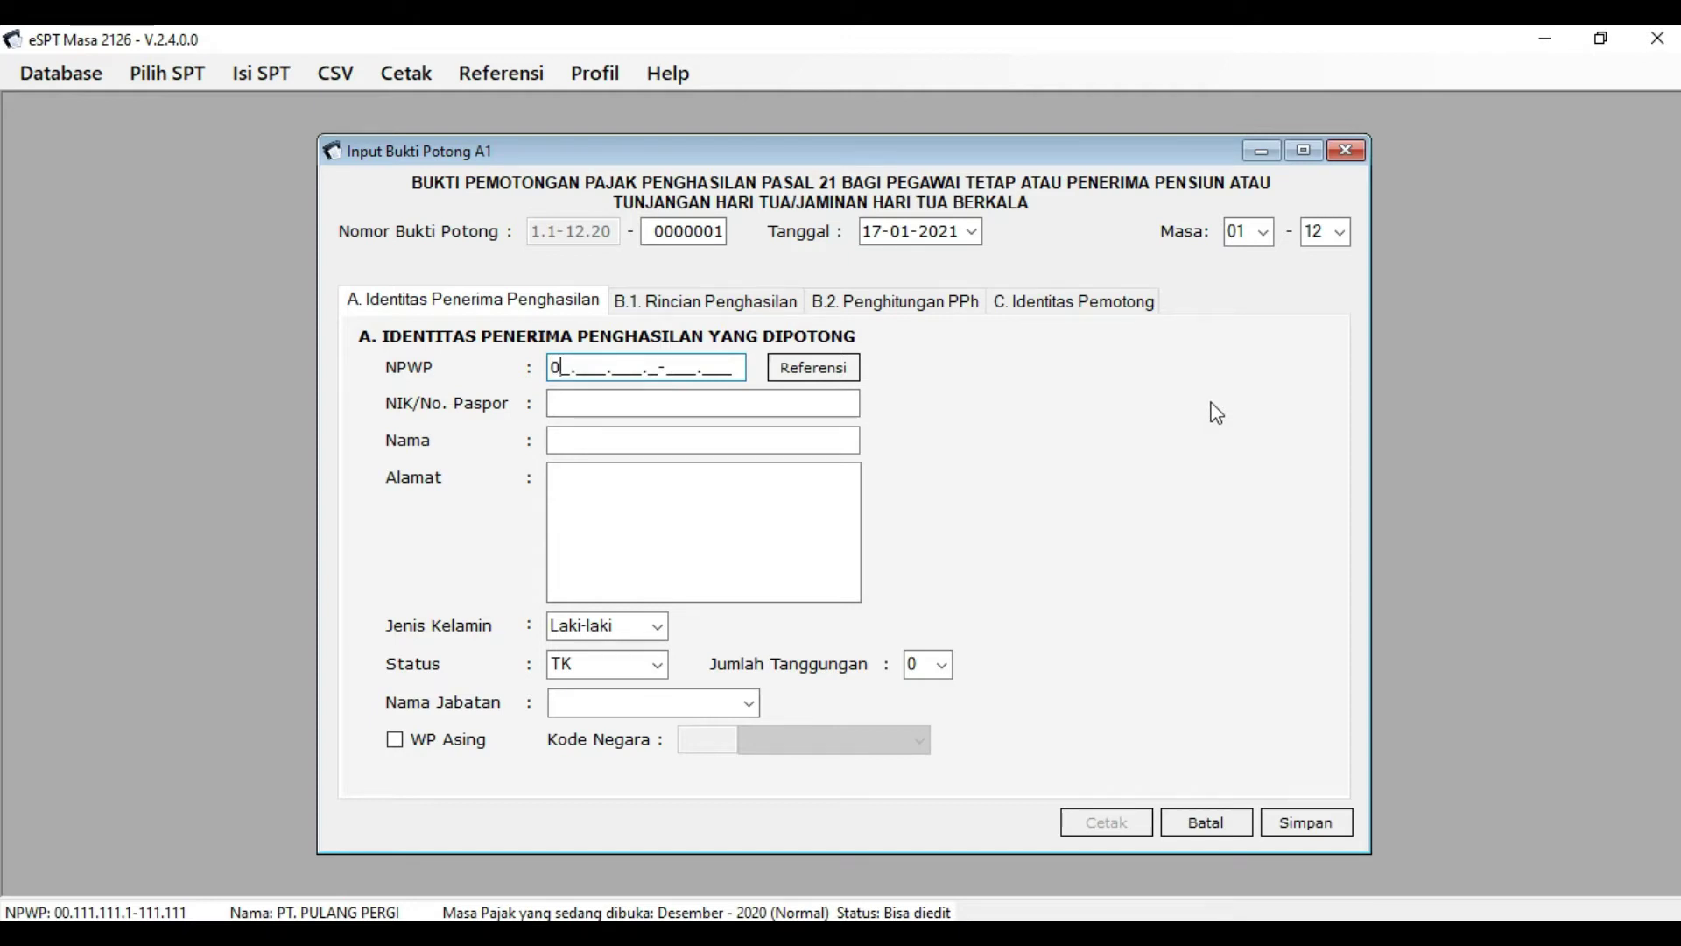
type("00.111.111.1-111.111")
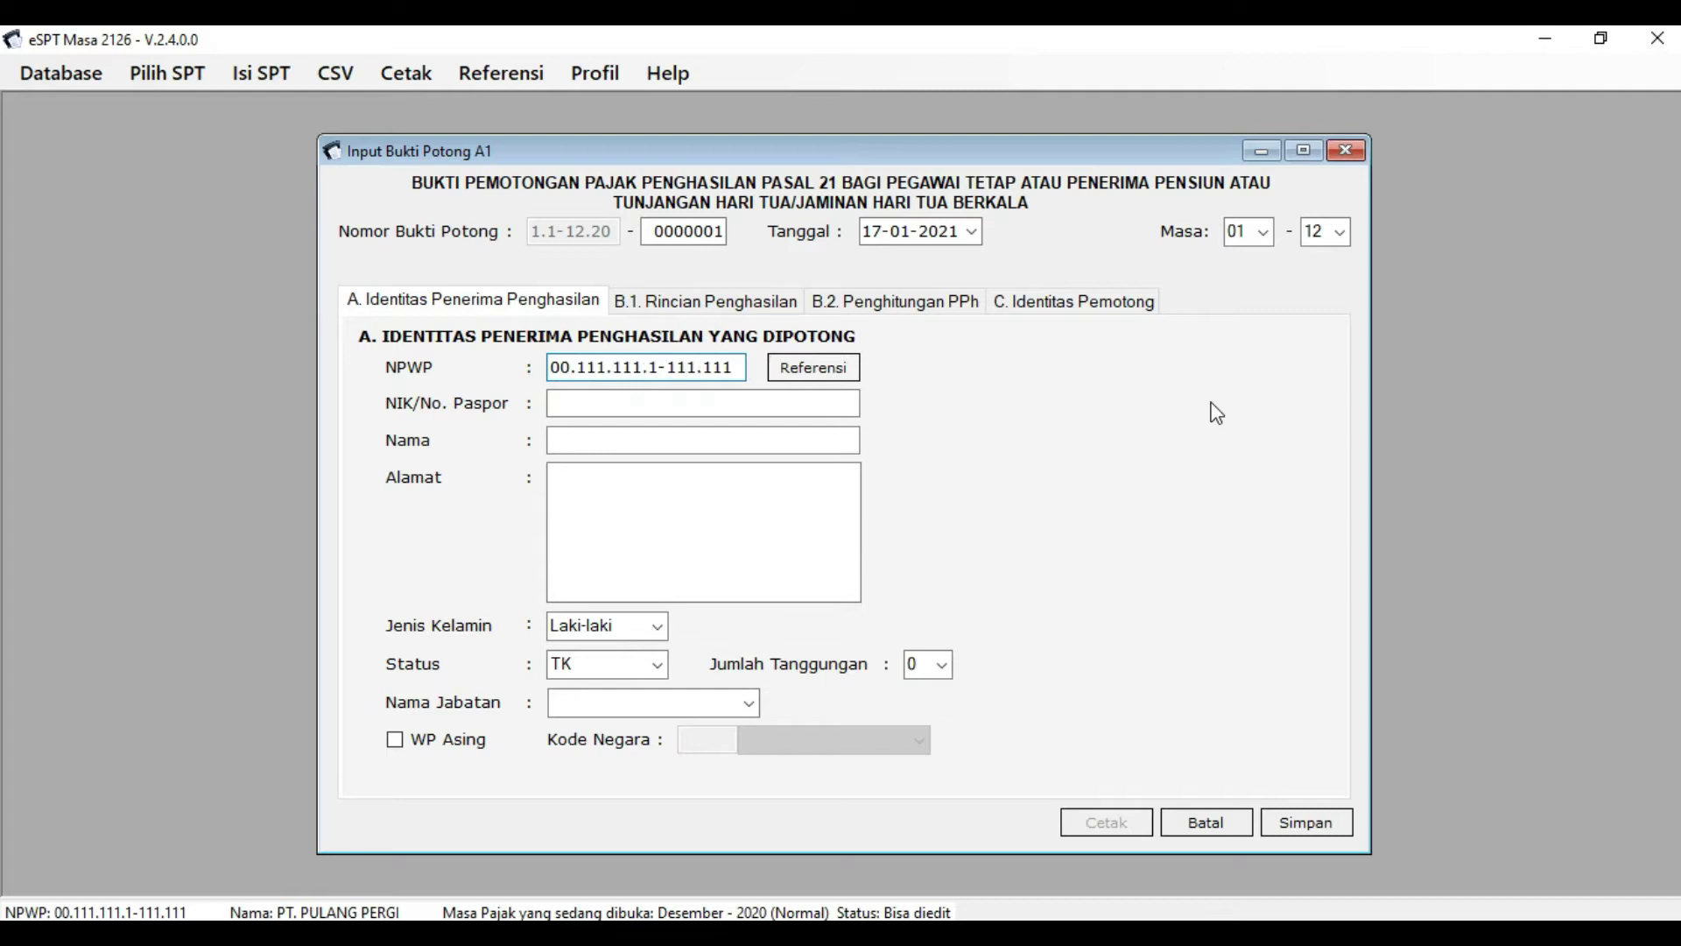
left_click(644, 404)
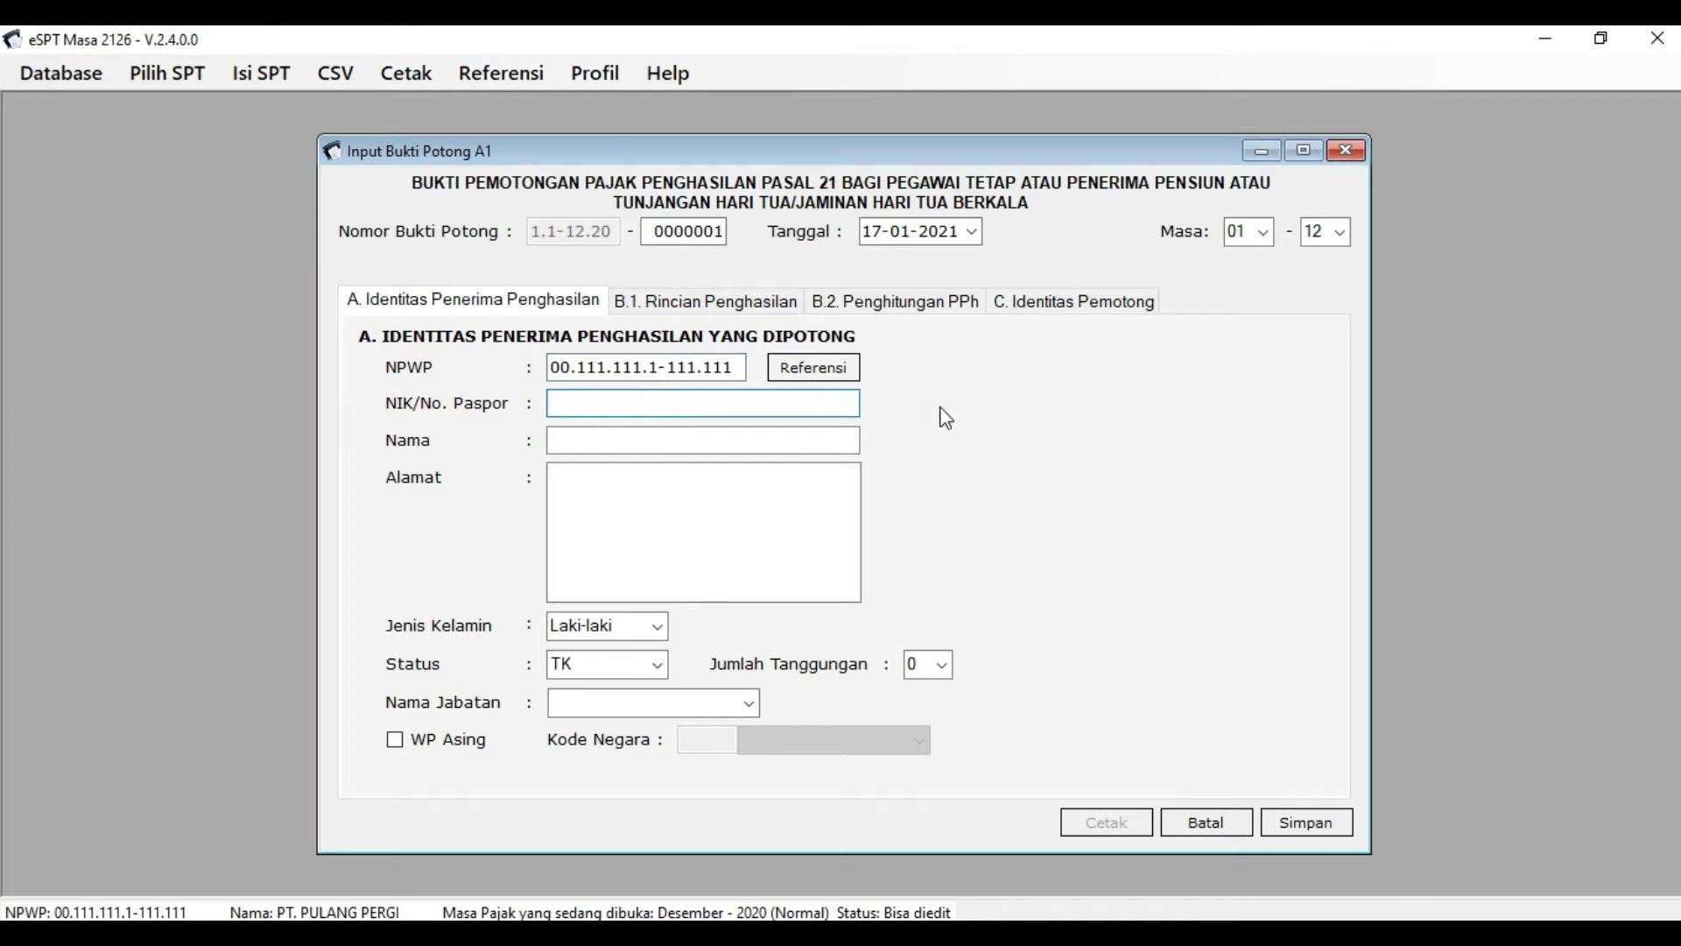
key("alt+Tab")
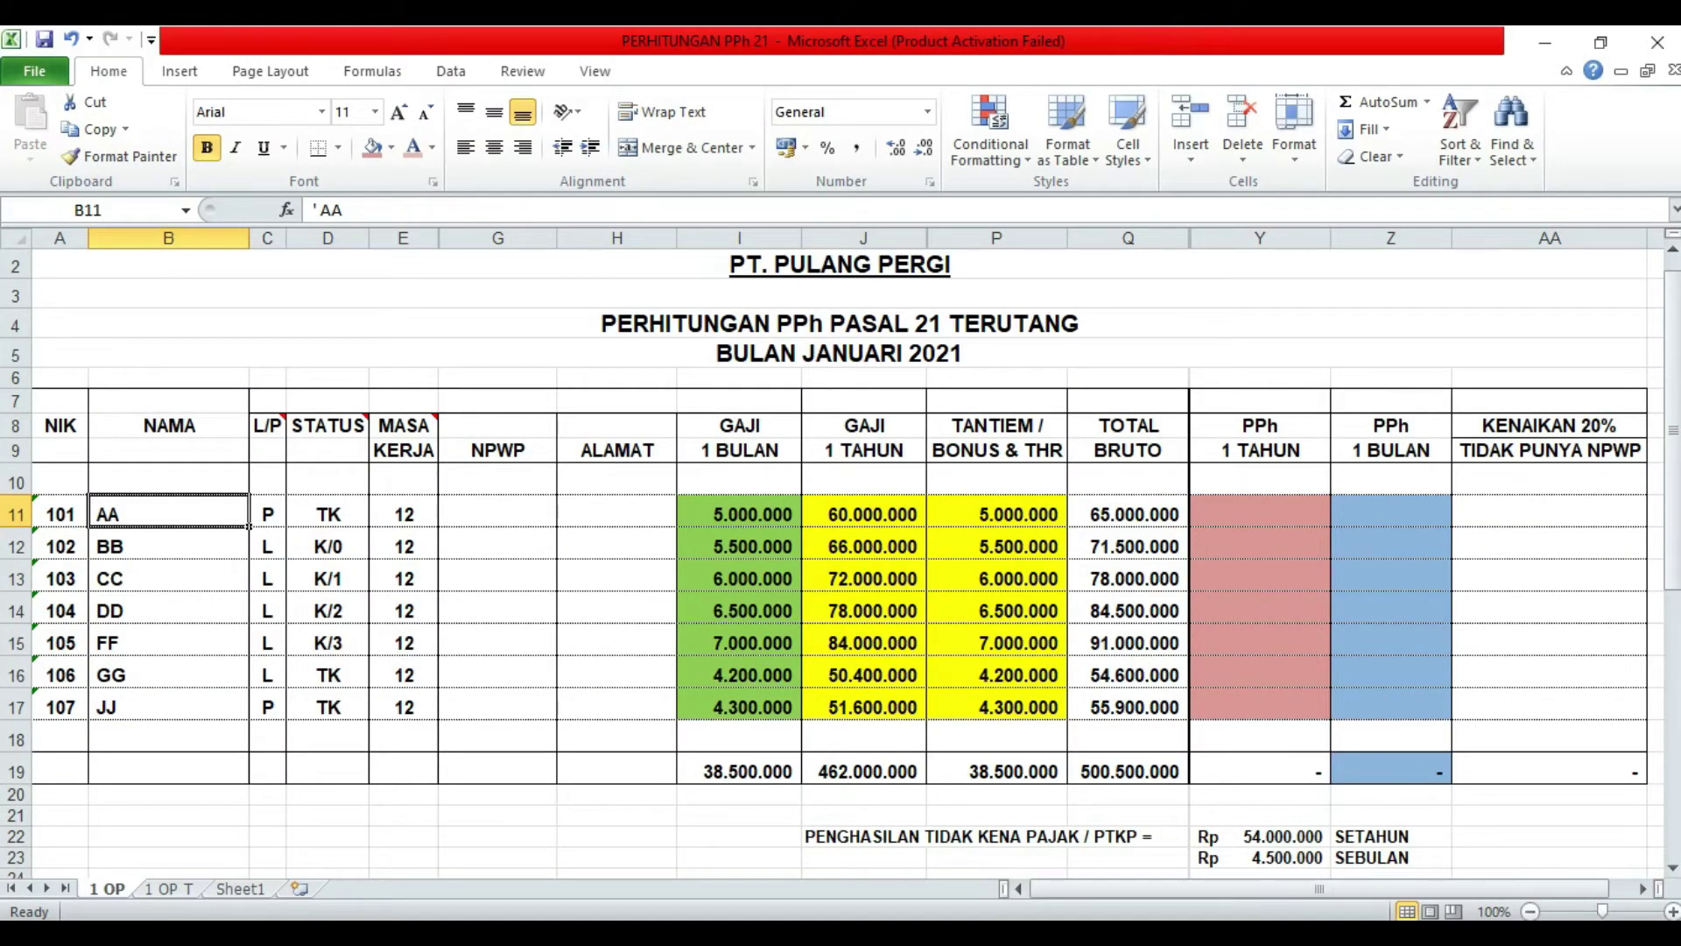
key("alt+Tab")
type("10")
left_click(806, 436)
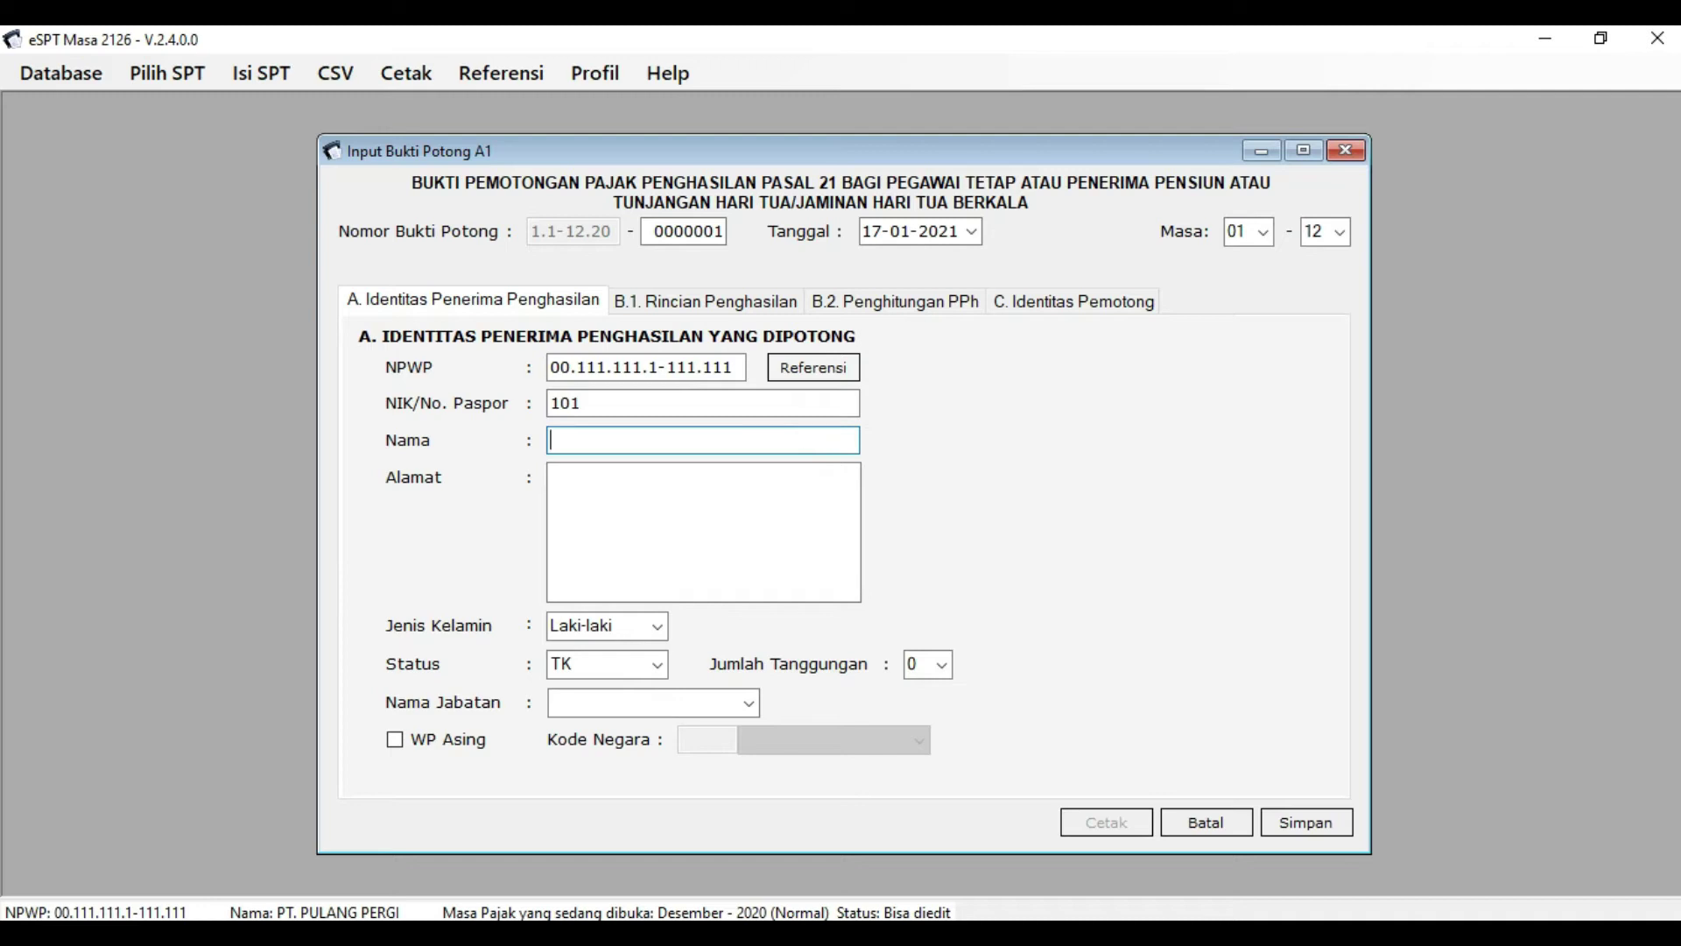
Fill in the first employee's name and address, and set Jenis Kelamin to Perempuan.
left_click(687, 473)
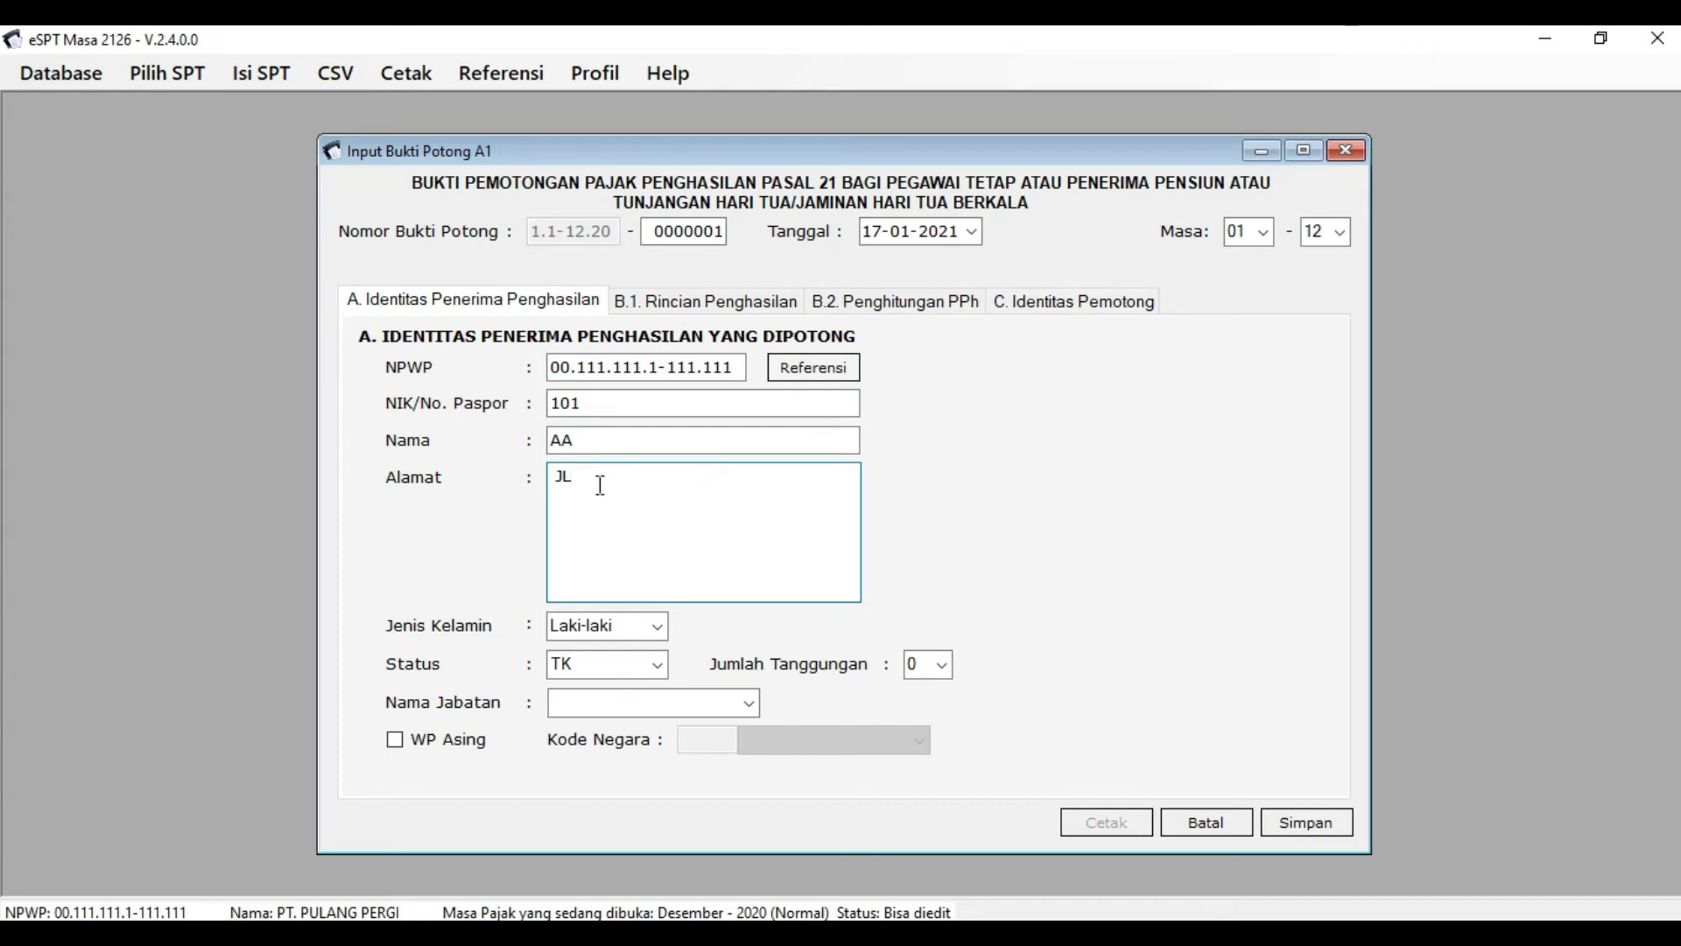
left_click(659, 627)
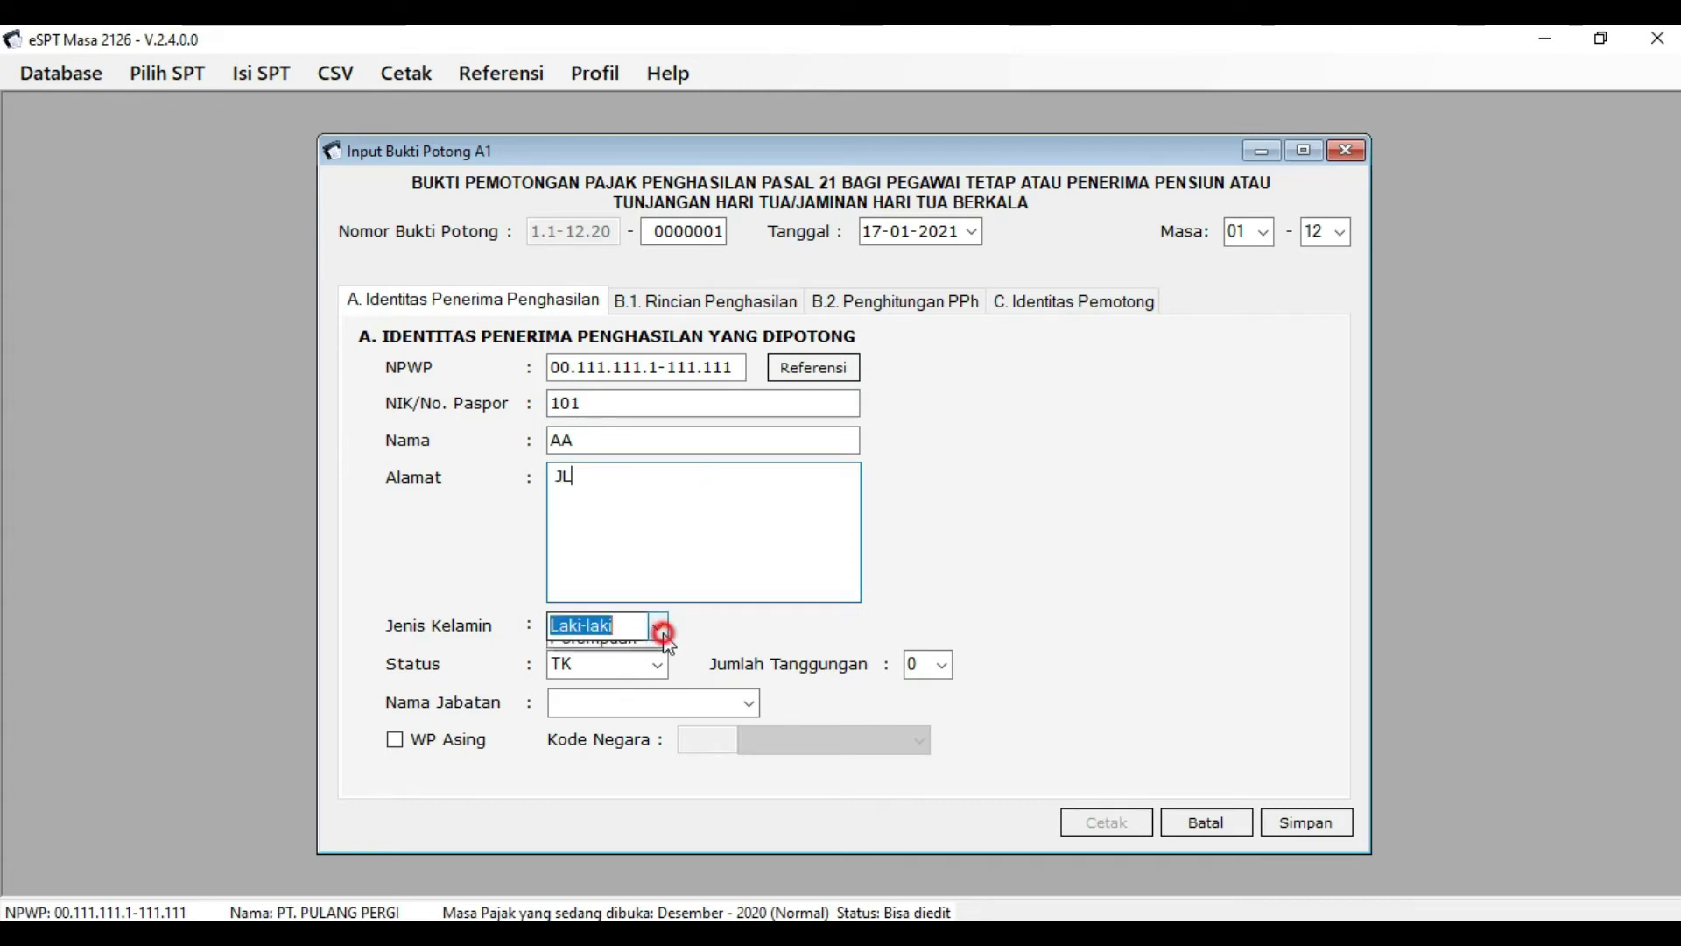
left_click(642, 675)
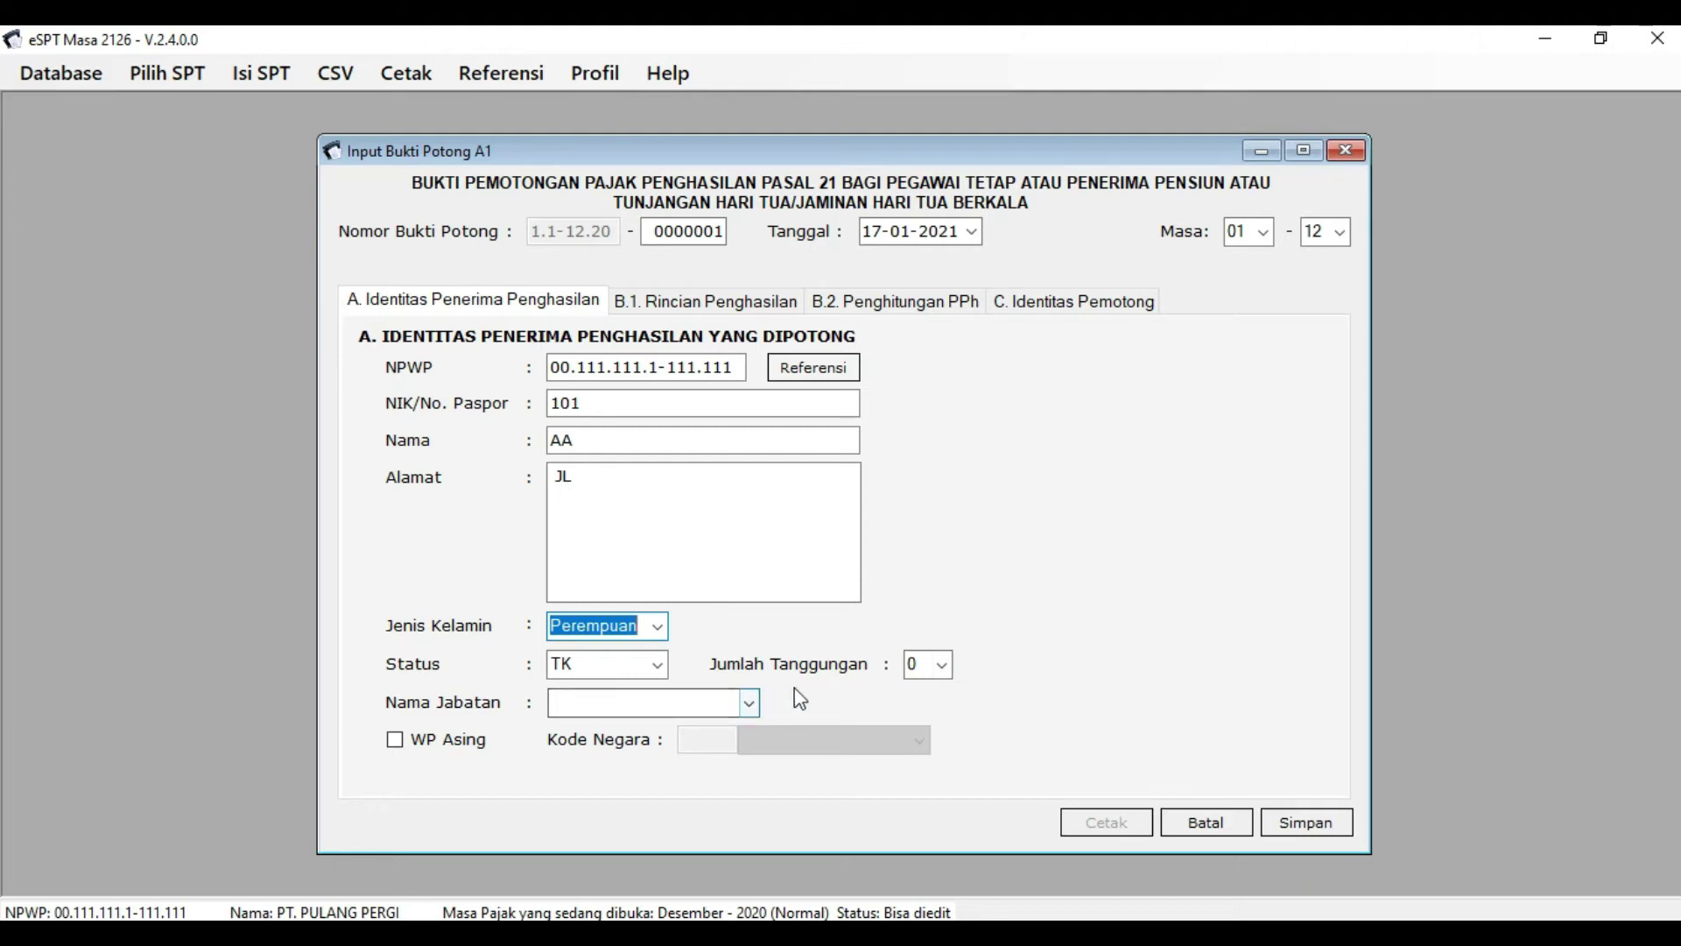
left_click(1048, 480)
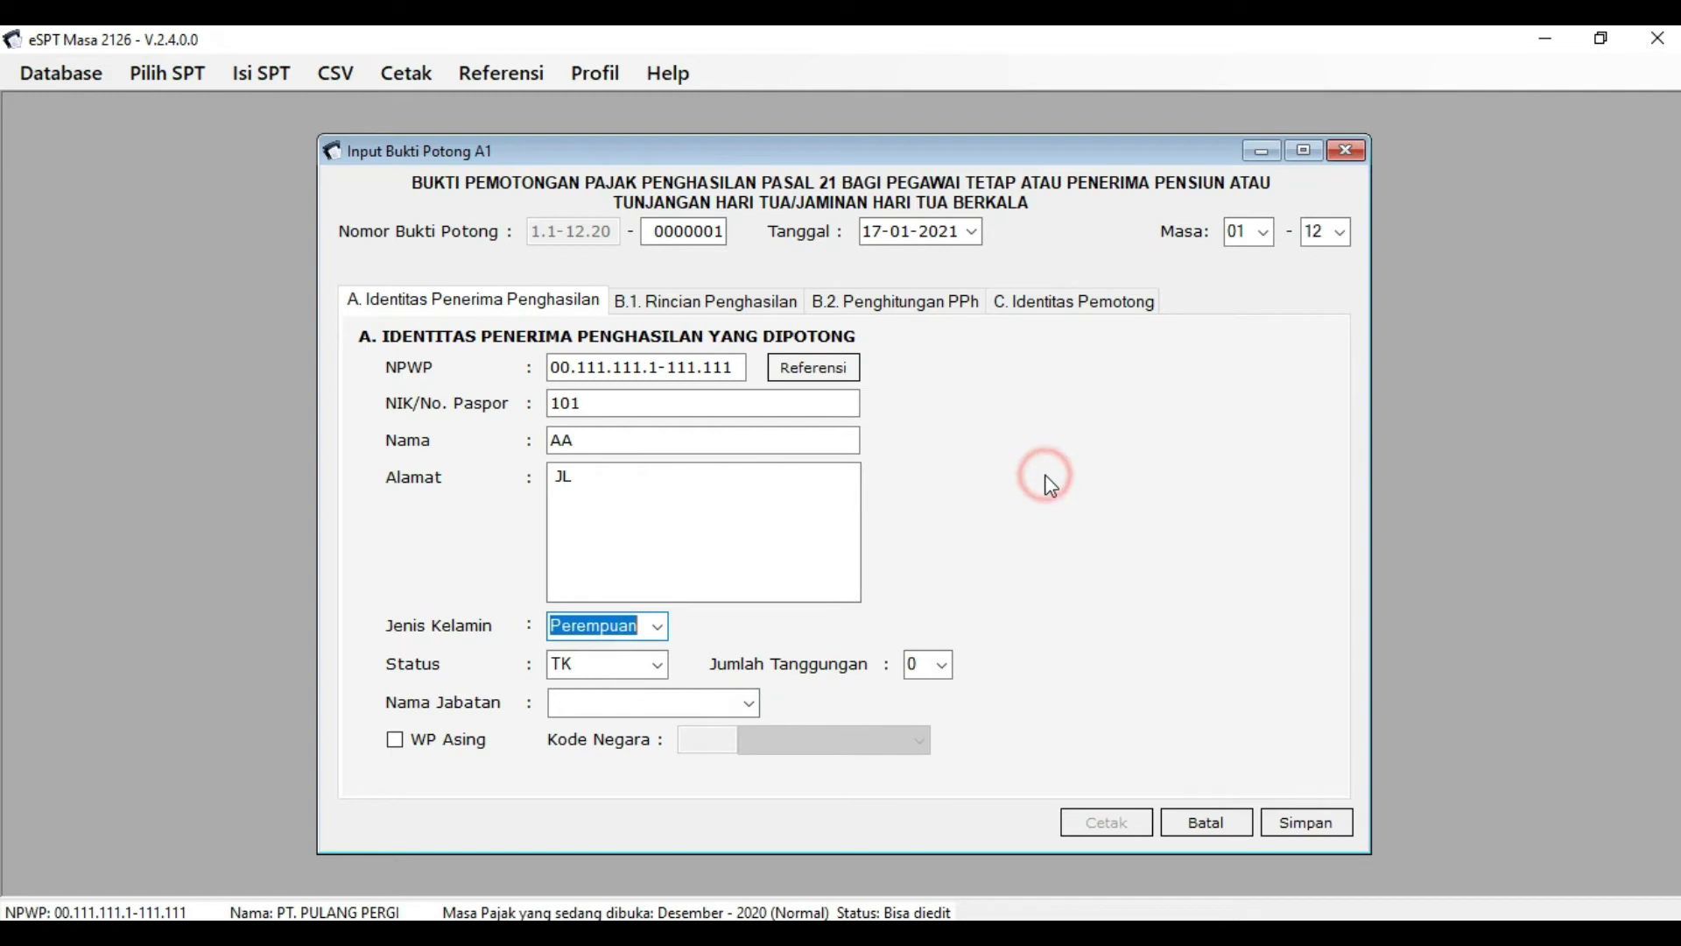
left_click(1024, 413)
left_click(998, 478)
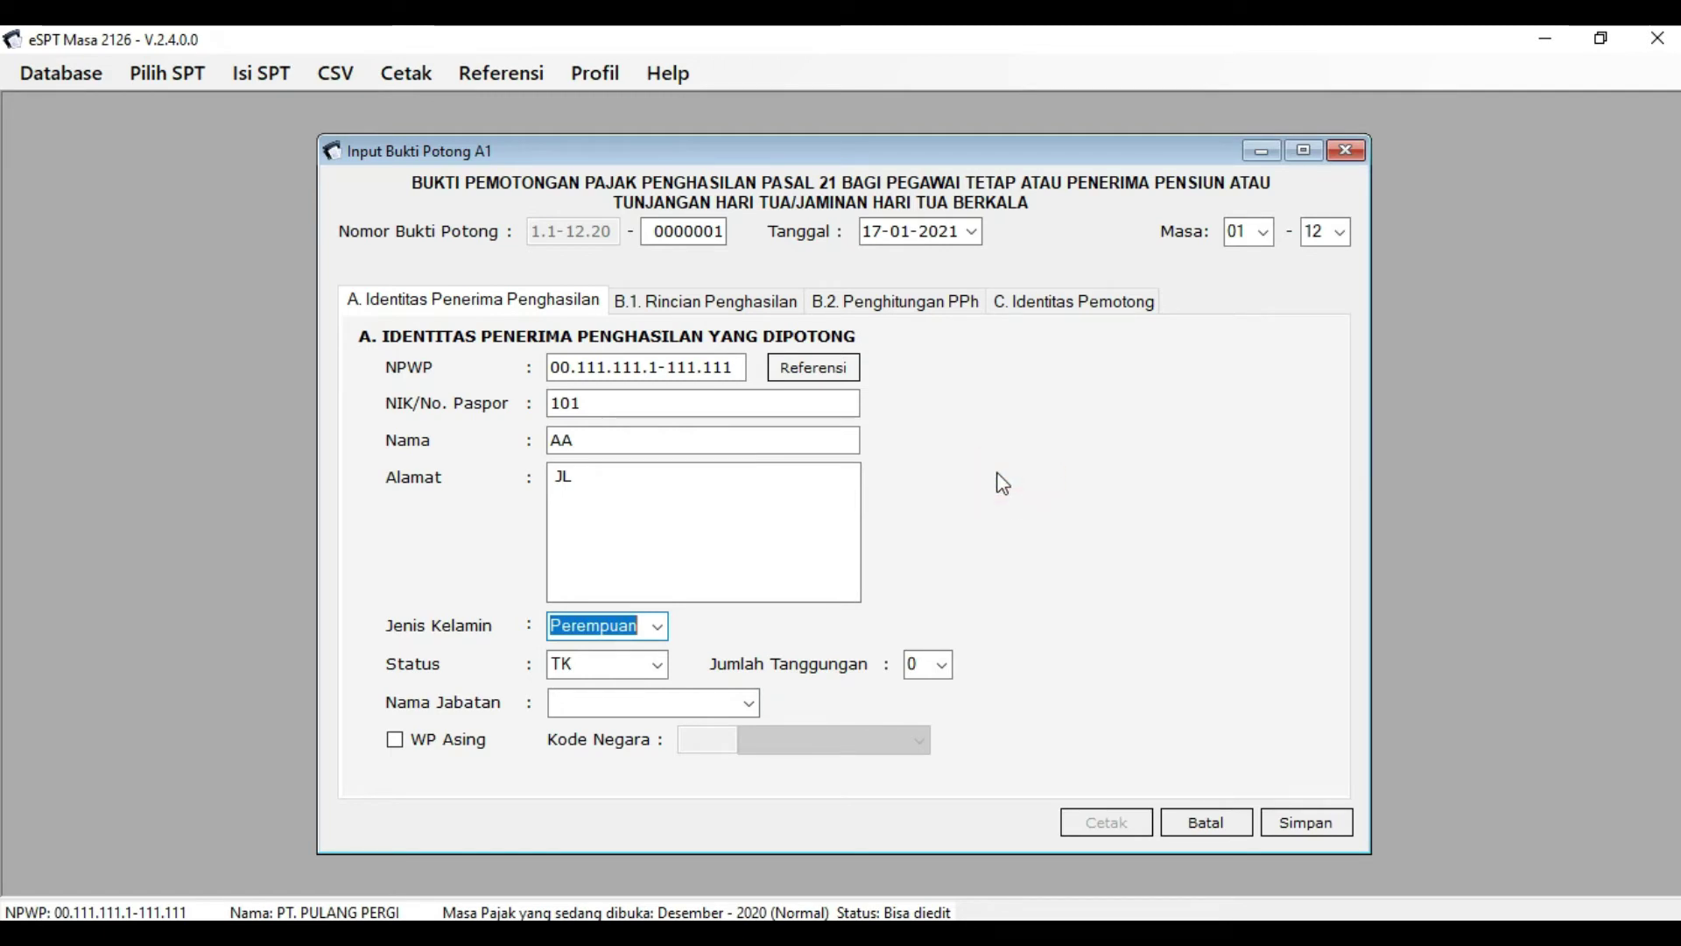
In the B.1 income details, enter 60.000.000 as Gaji and 5.000.000 as Tantiem, Bonus and THR.
left_click(756, 304)
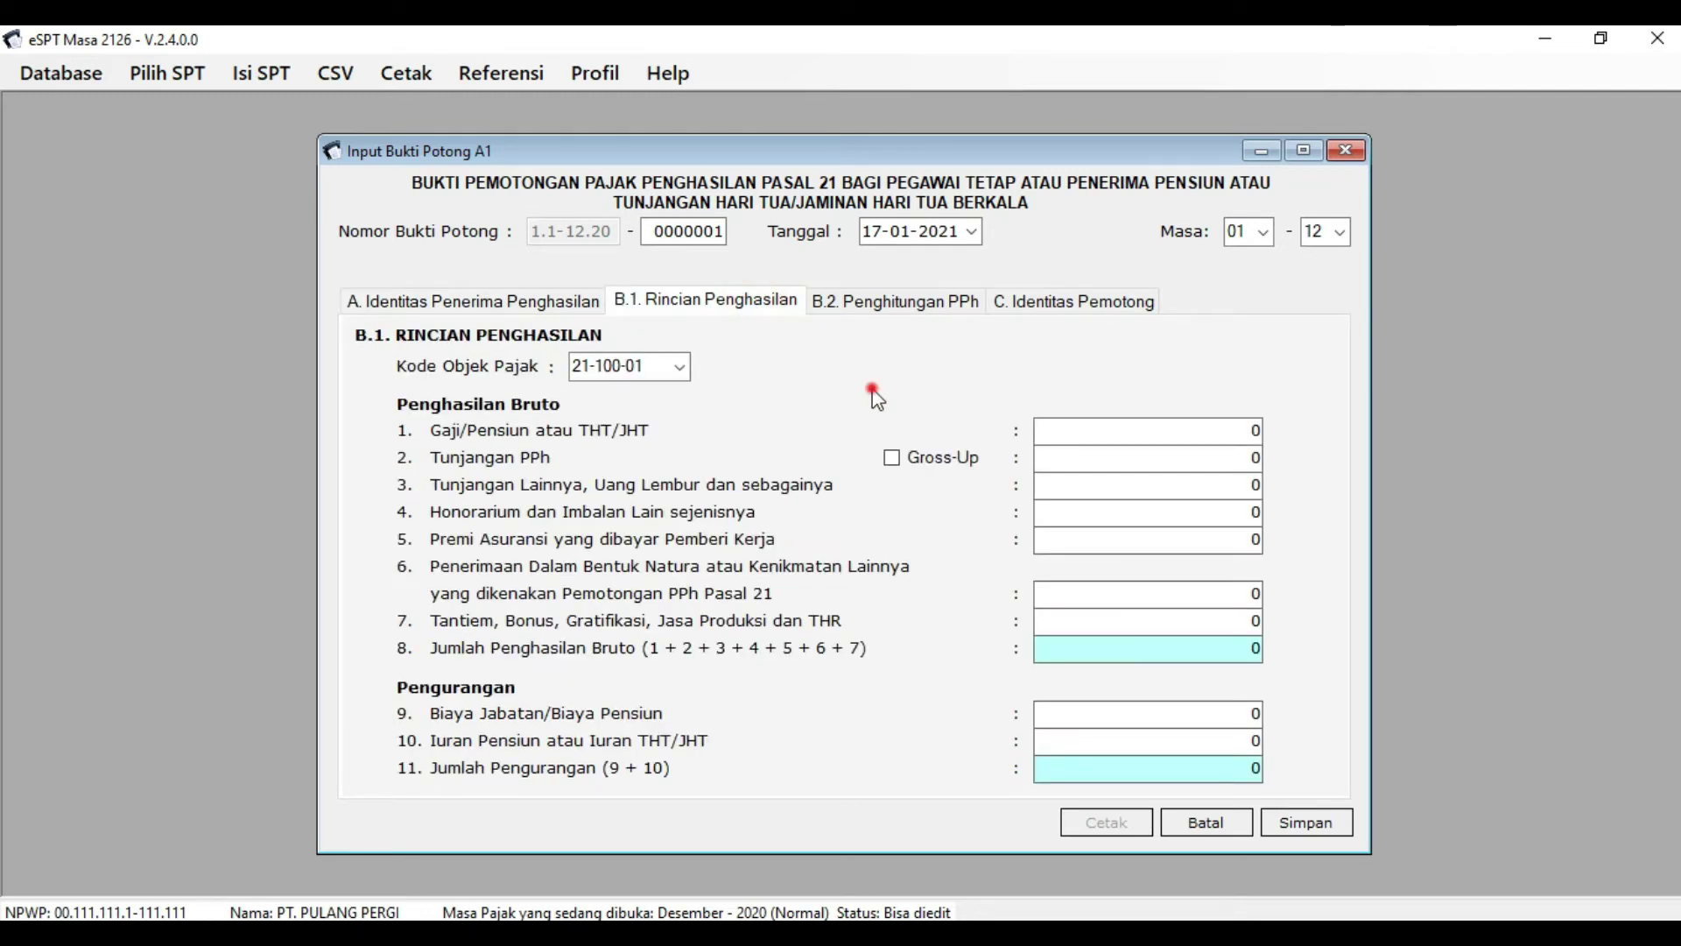
left_click(739, 386)
left_click(1066, 375)
left_click(1235, 434)
key("Tab")
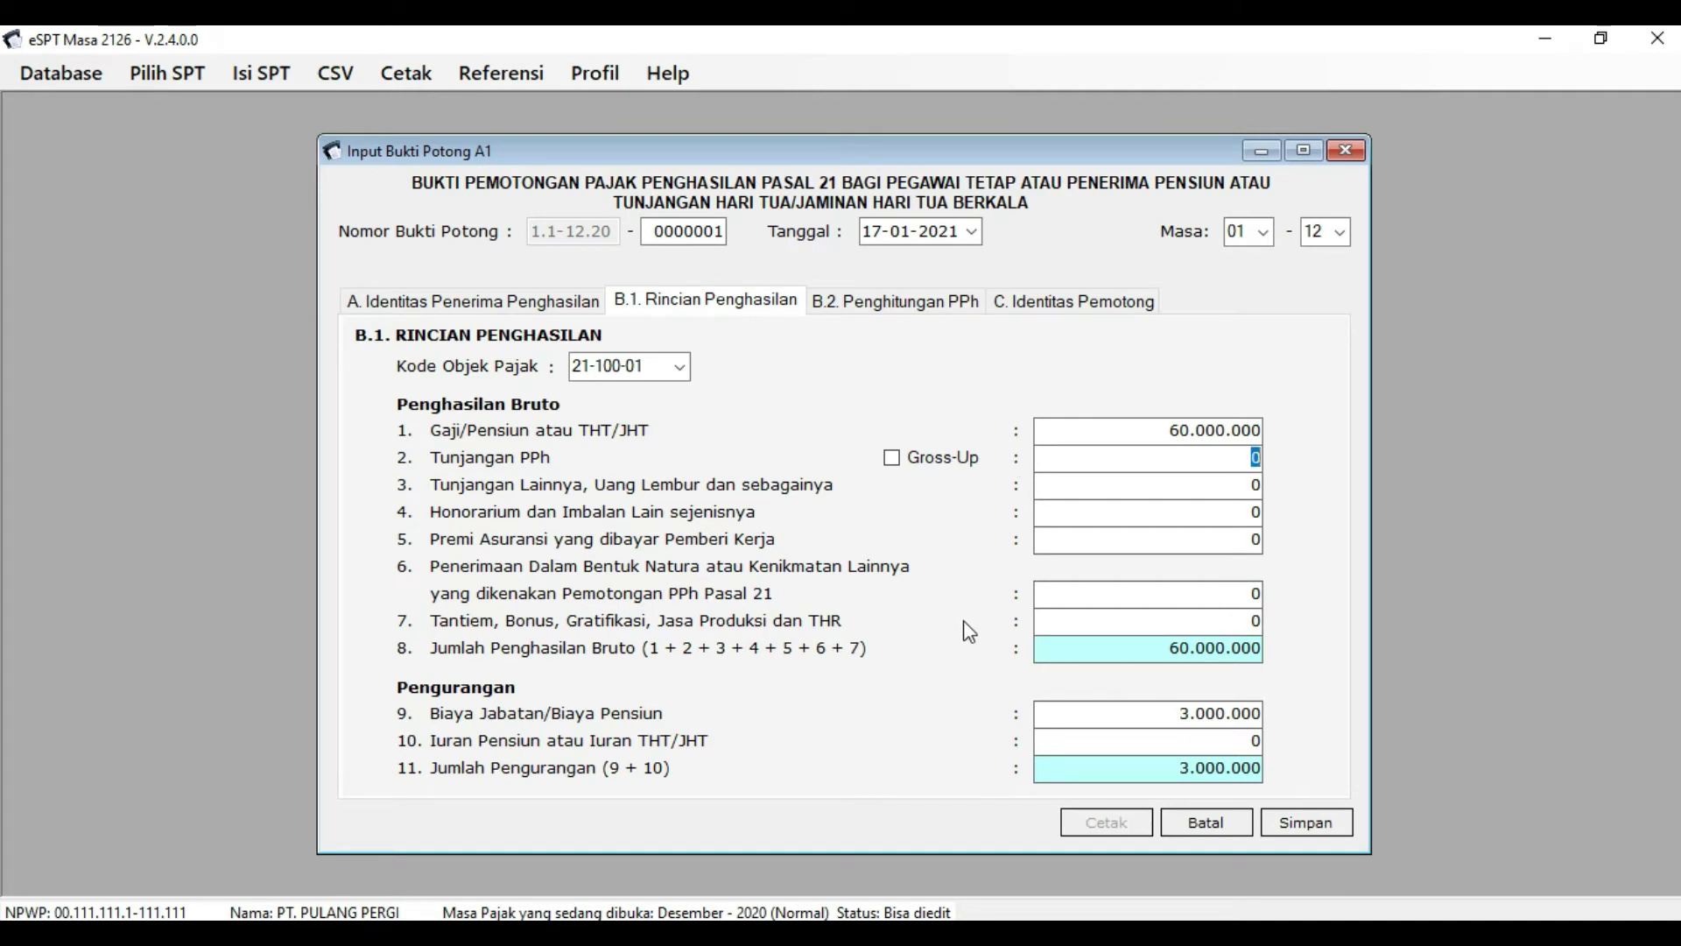
left_click(1132, 627)
type("5000000")
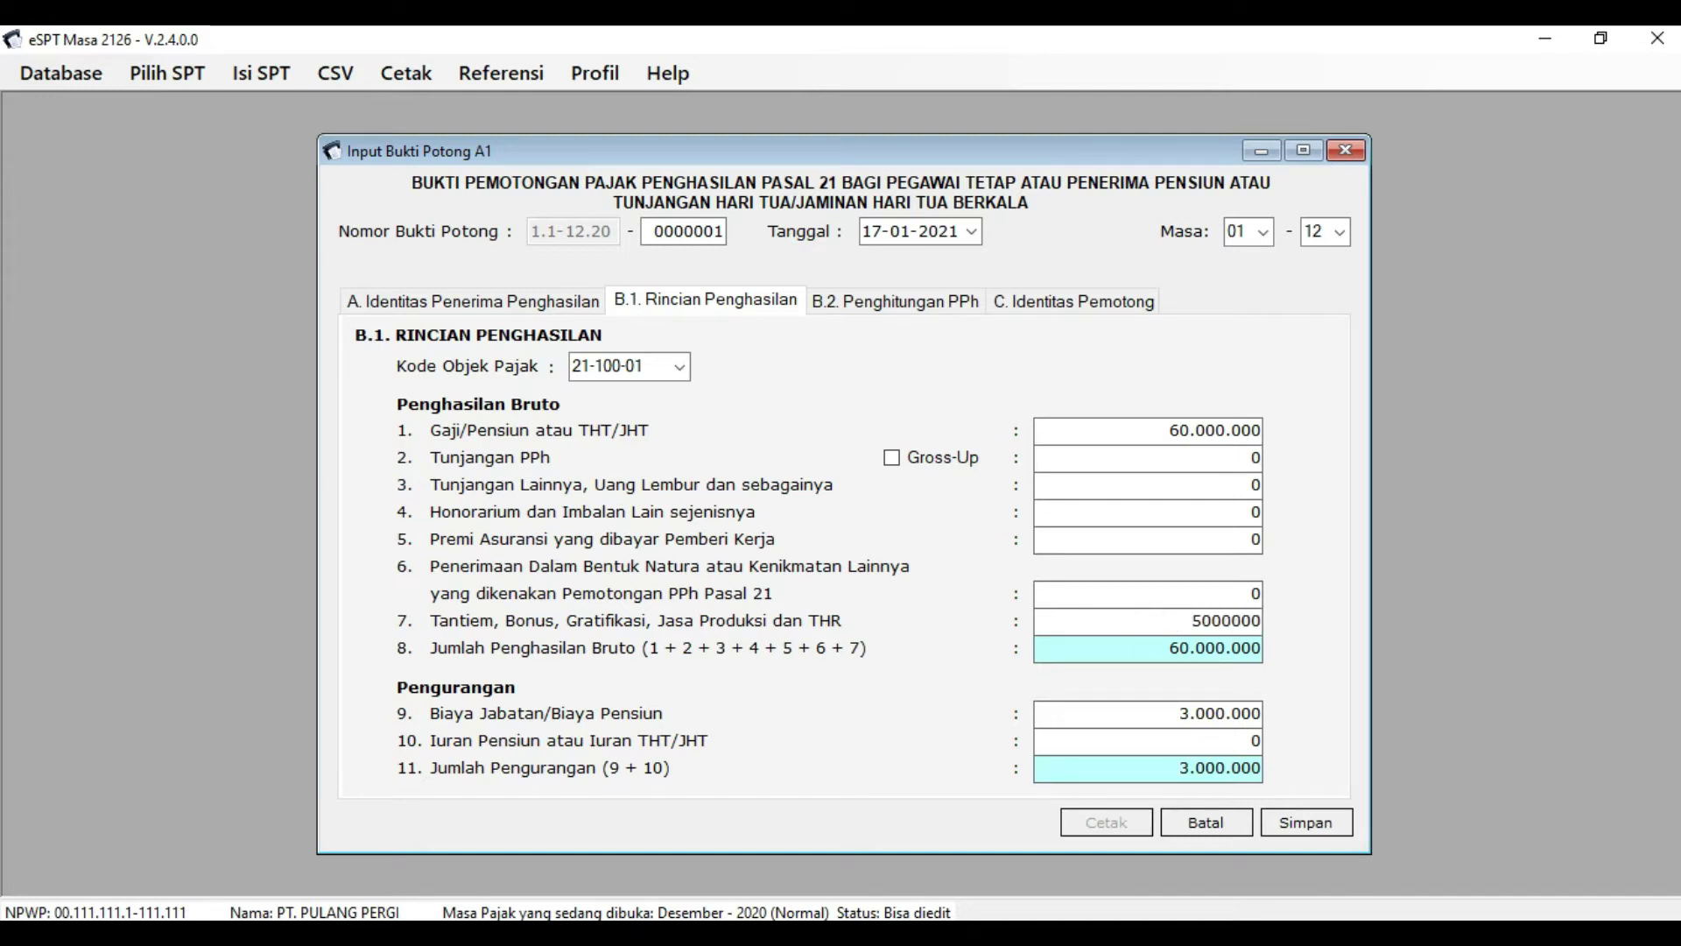
key("Tab")
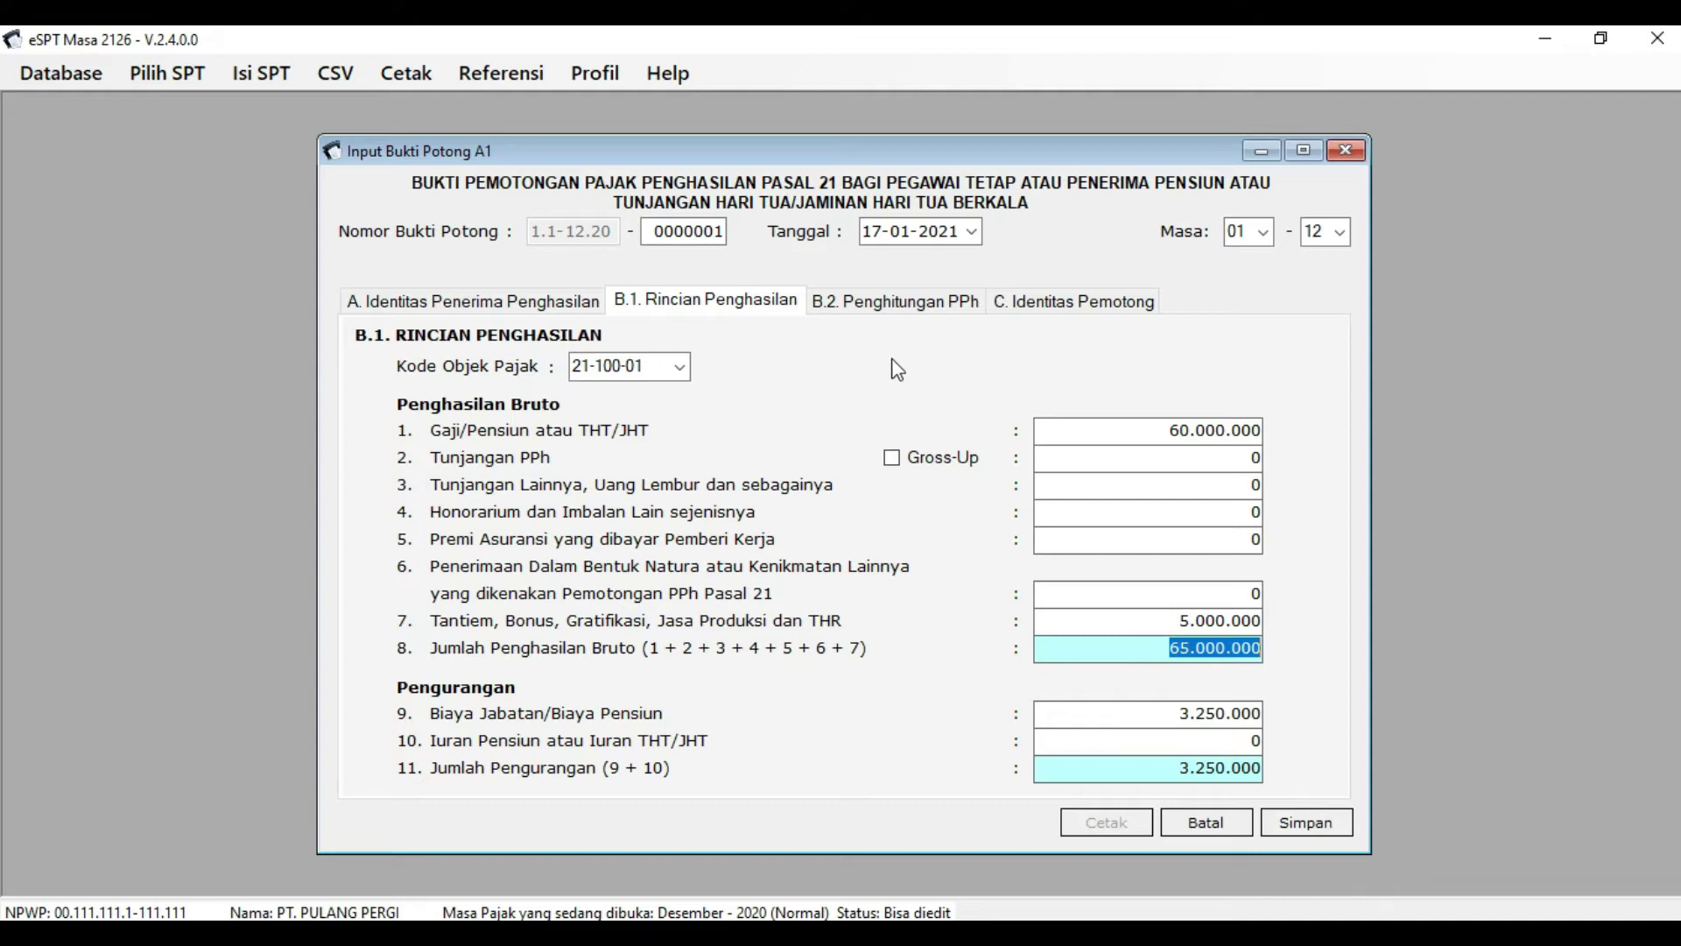
left_click(1227, 369)
left_click(1054, 366)
left_click(885, 365)
left_click(844, 369)
left_click(1204, 369)
left_click(1280, 358)
left_click(1021, 364)
left_click(873, 360)
left_click(873, 360)
left_click(808, 392)
Examine the B.2 PPh Pasal 21 calculation, covering net income, PTKP, taxable income and the annual tax lines.
left_click(876, 316)
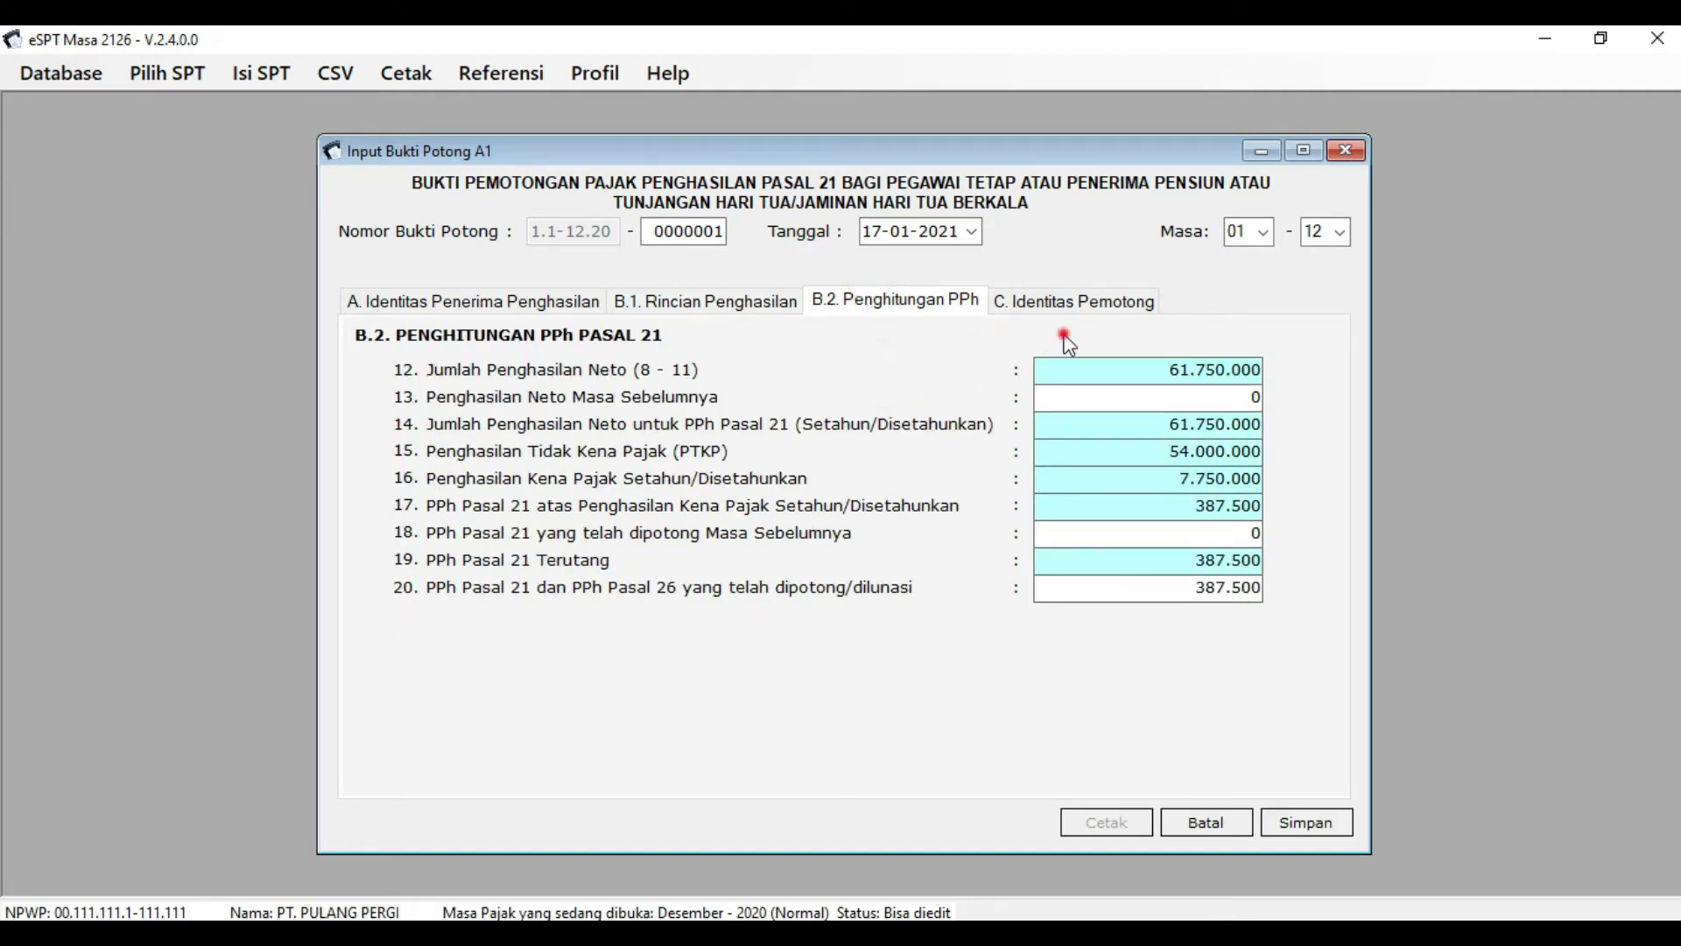
left_click(1280, 341)
left_click(1305, 423)
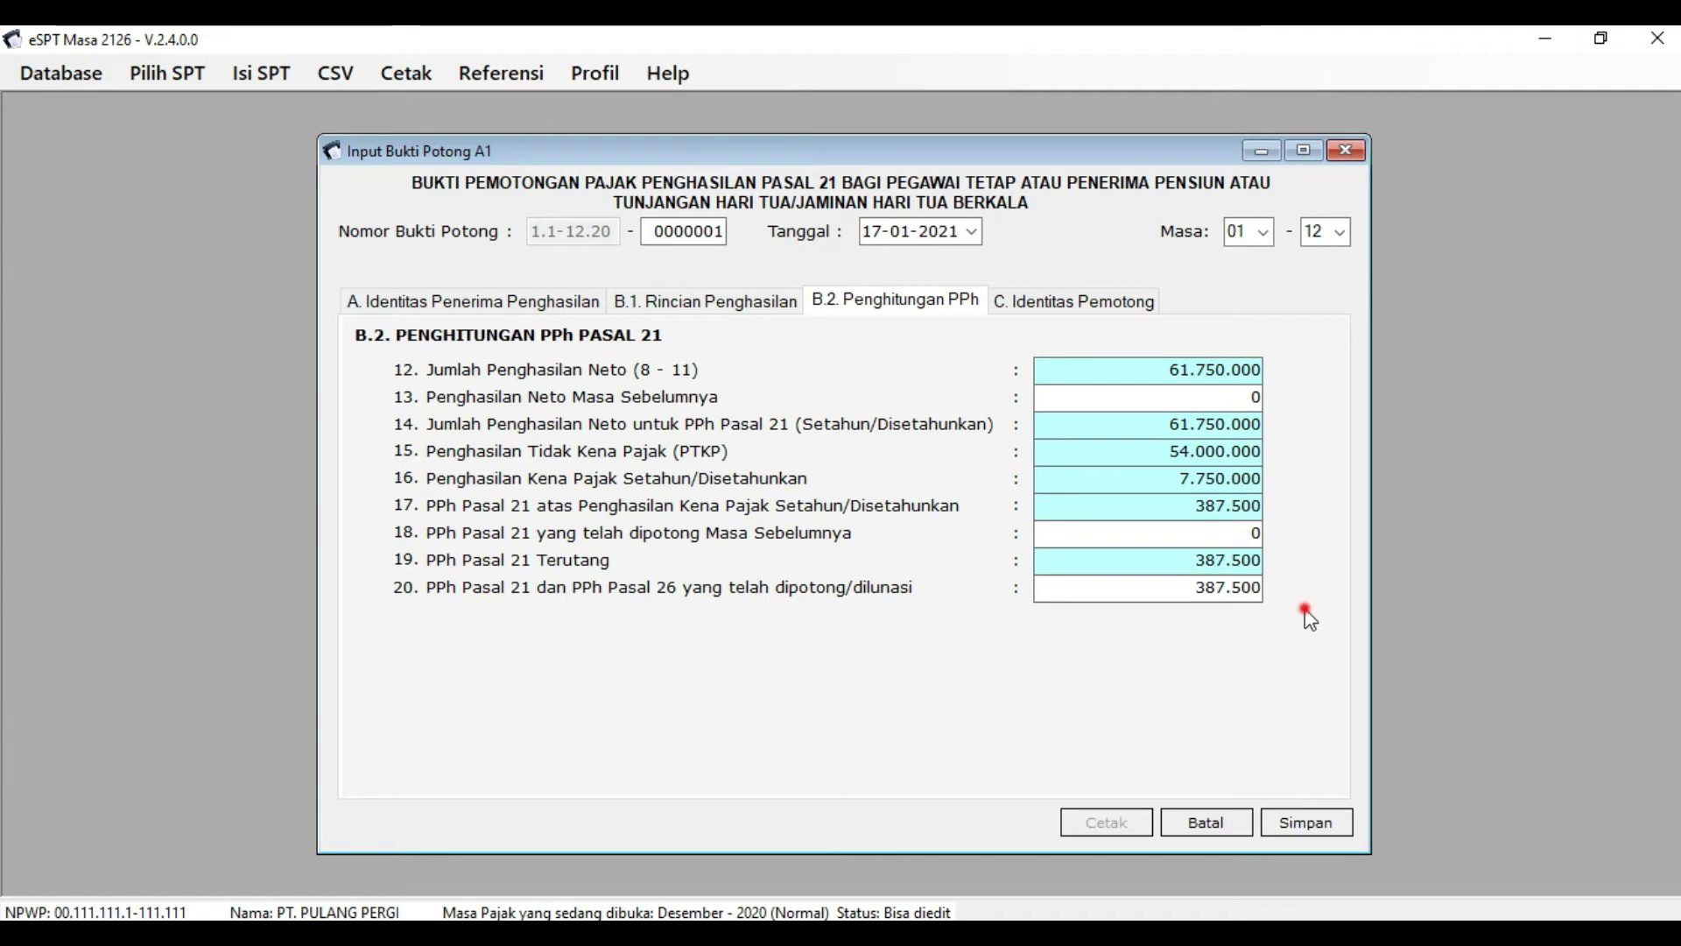
left_click(1304, 378)
left_click(1317, 339)
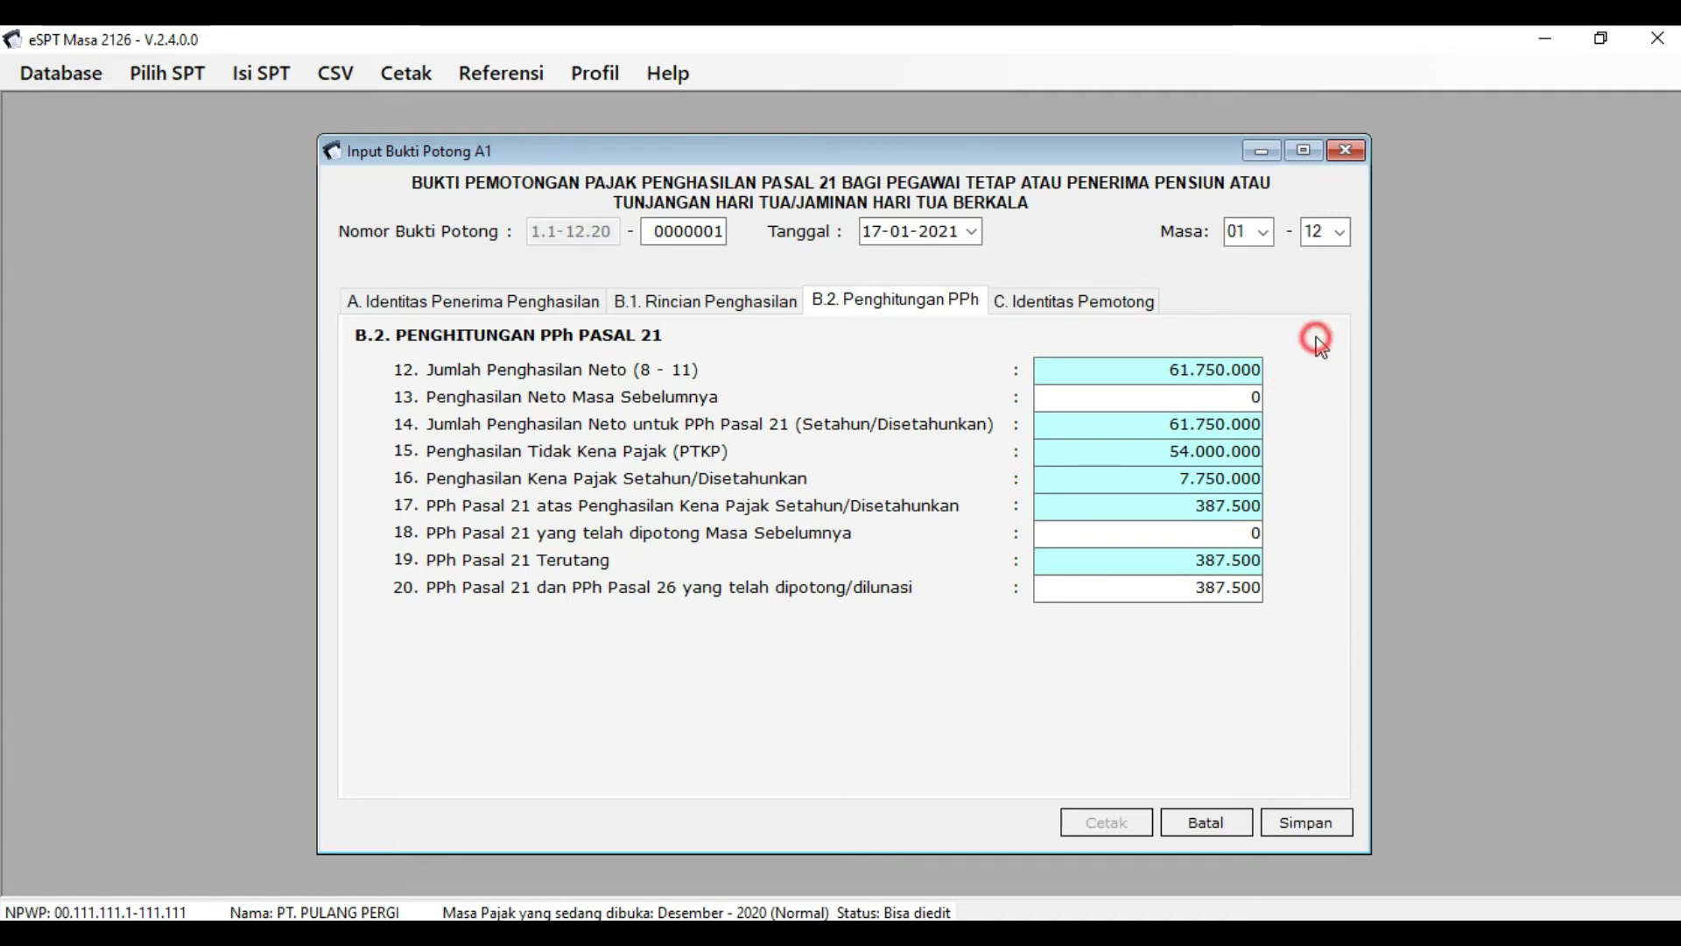
left_click(1309, 366)
left_click(1294, 427)
left_click(1293, 477)
left_click(834, 485)
left_click(1300, 339)
left_click(1301, 430)
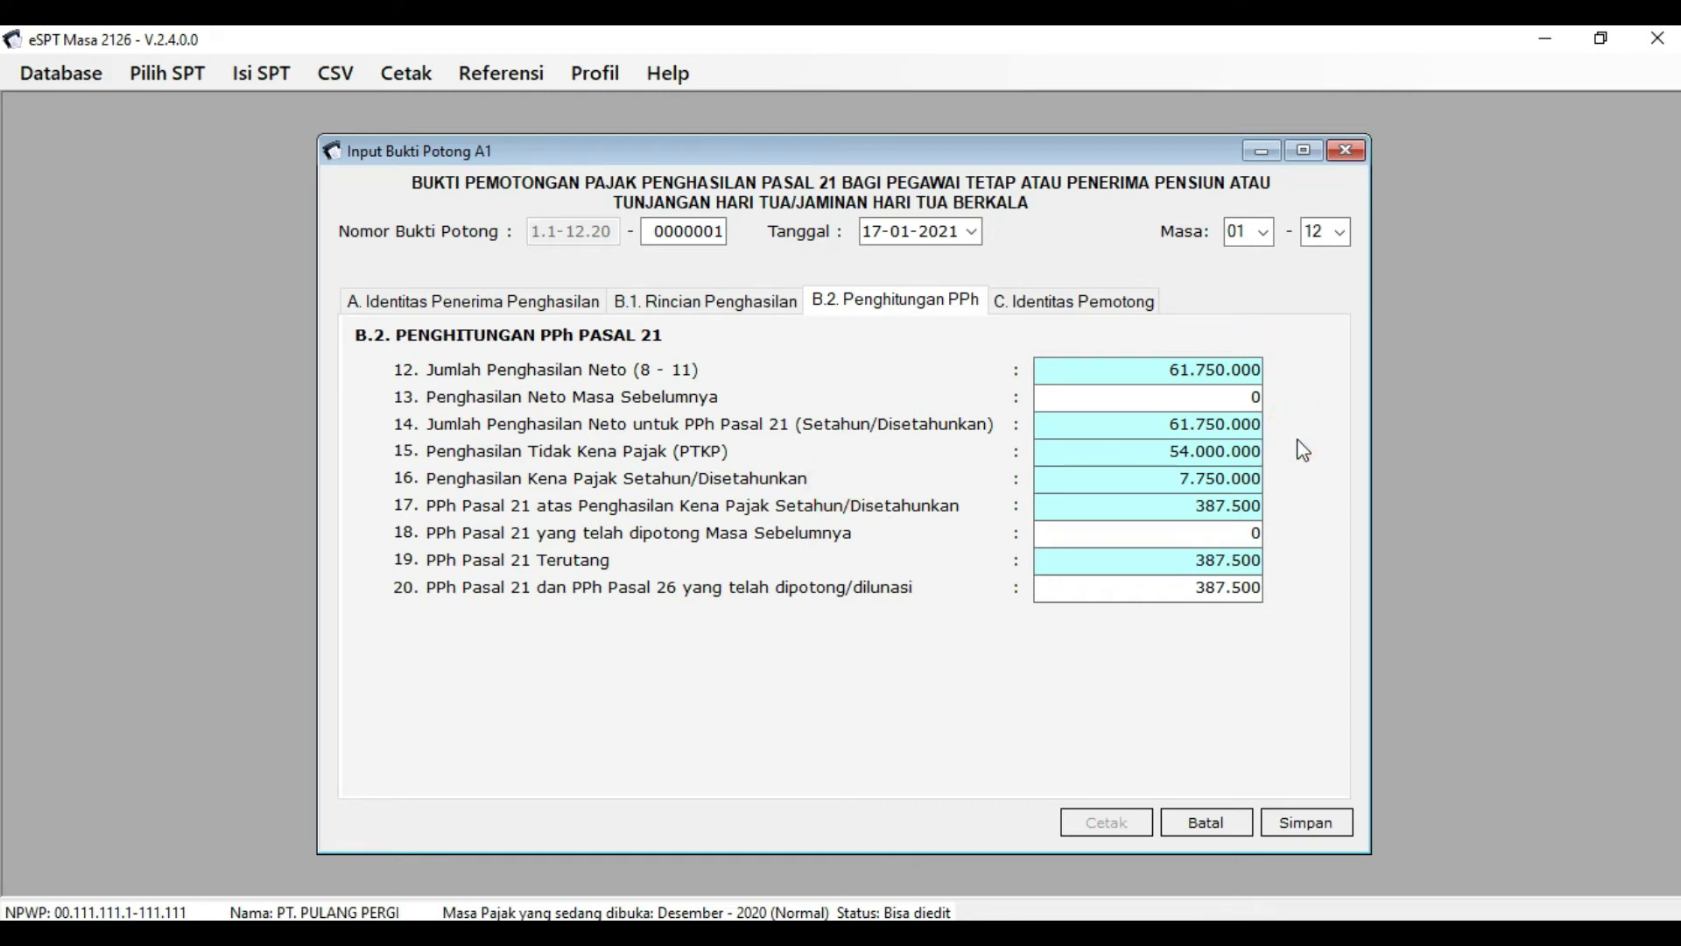
left_click(1300, 460)
left_click(1302, 489)
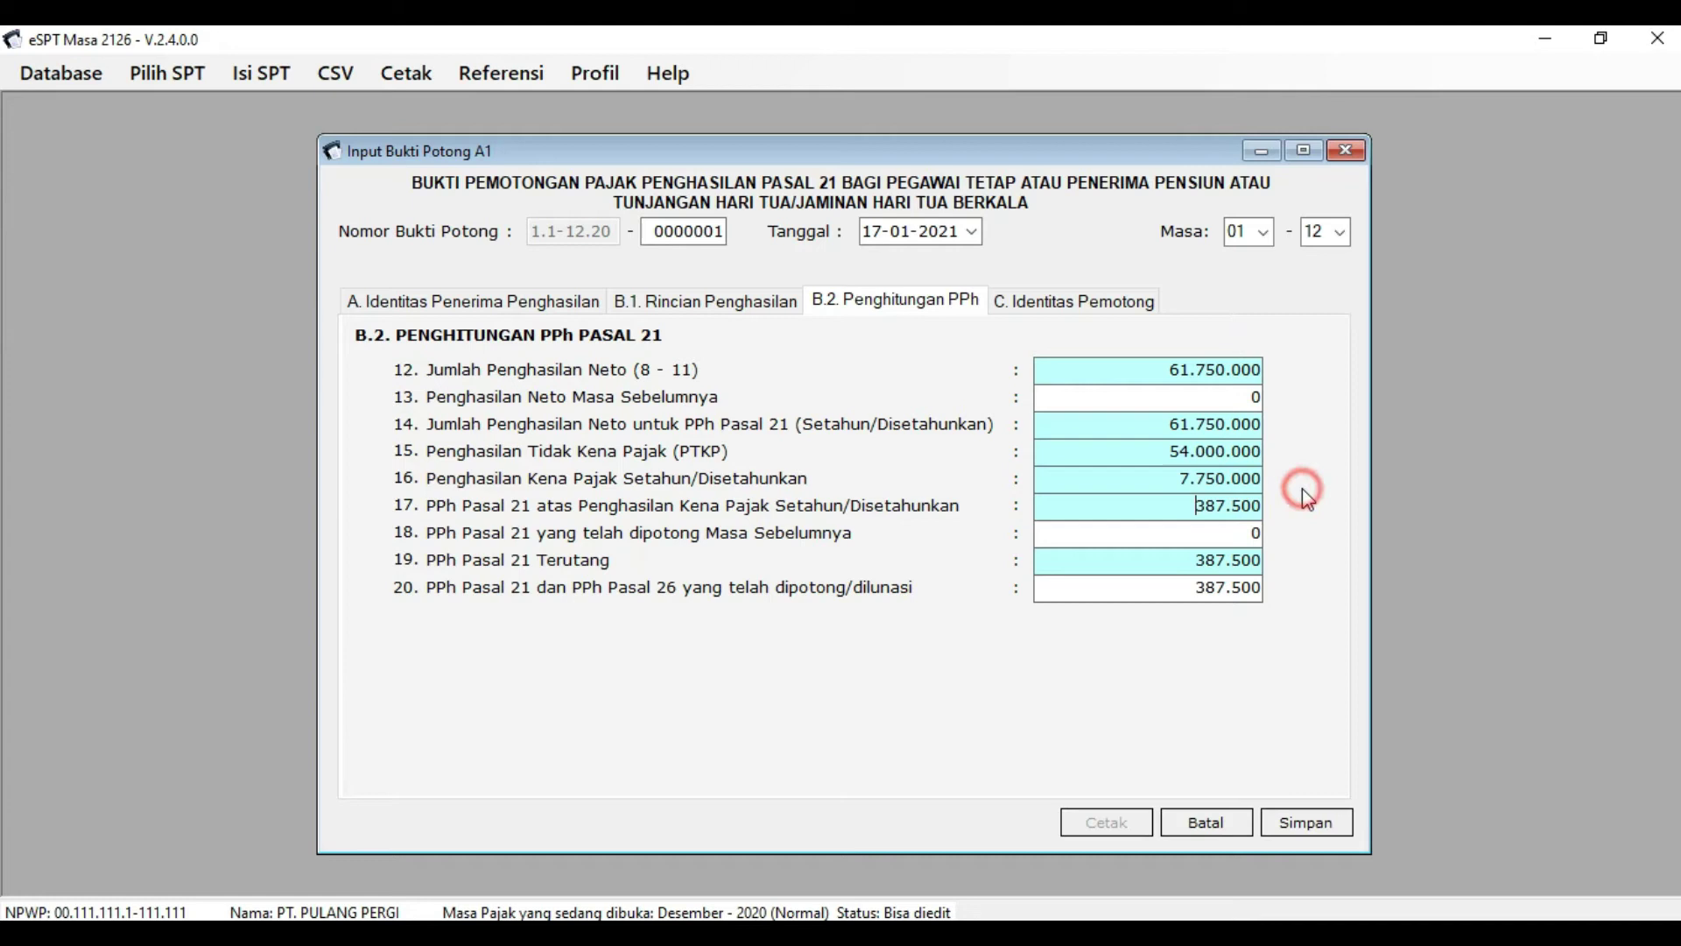
left_click(1302, 543)
left_click(892, 568)
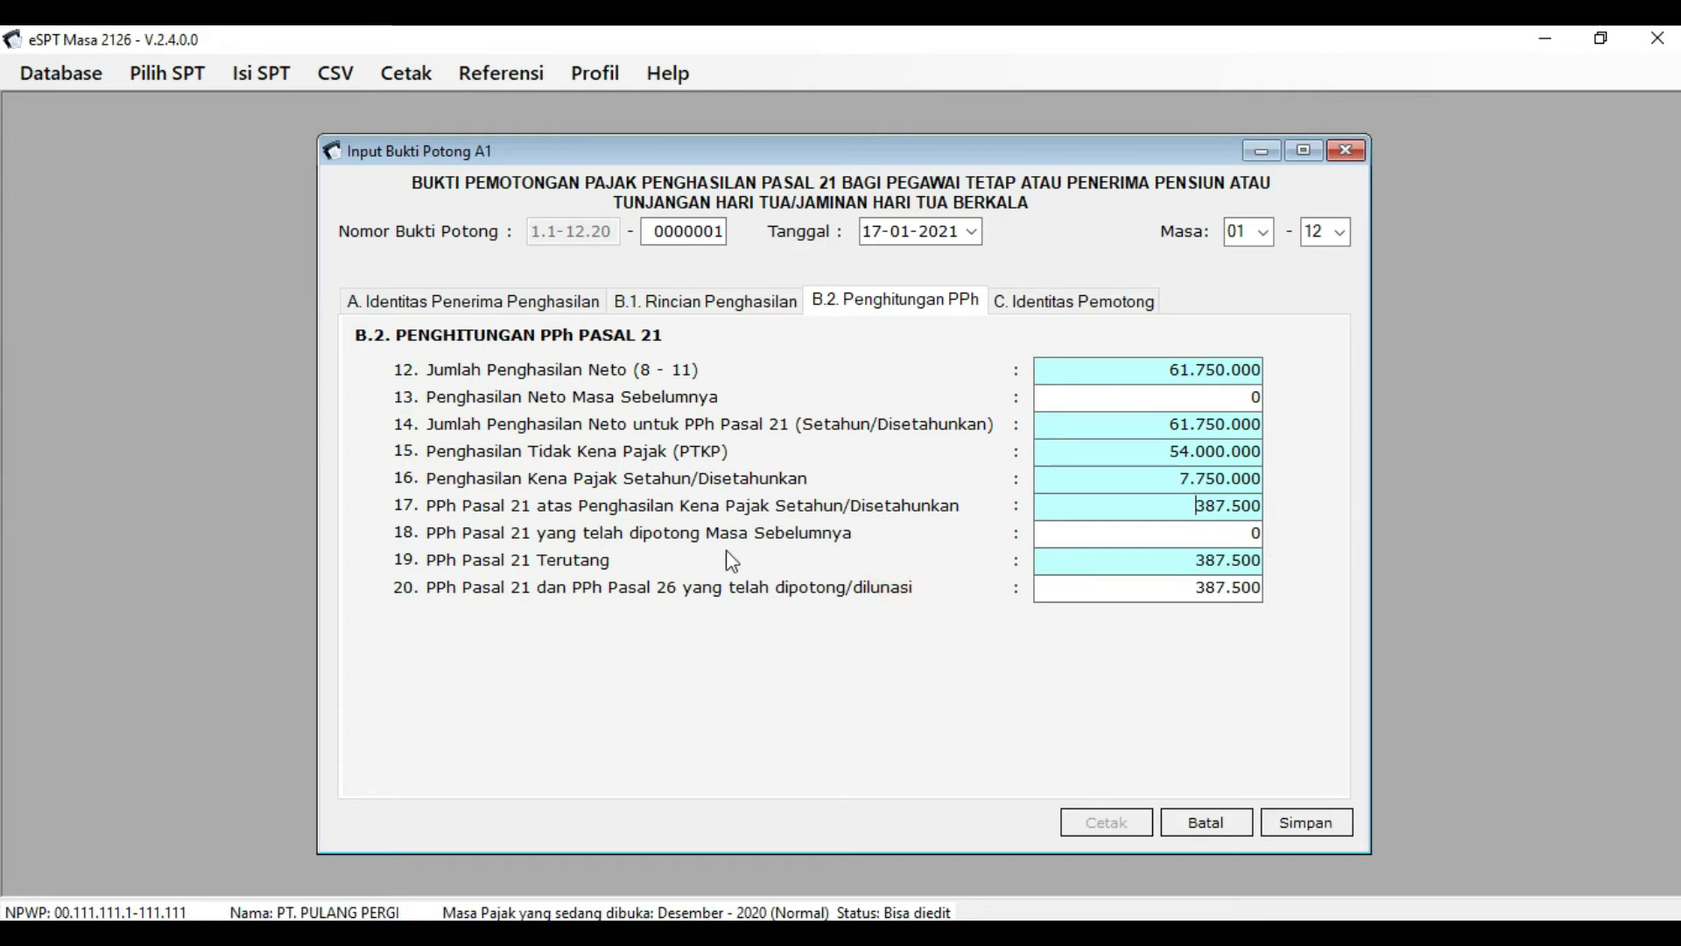
left_click(783, 545)
left_click(883, 549)
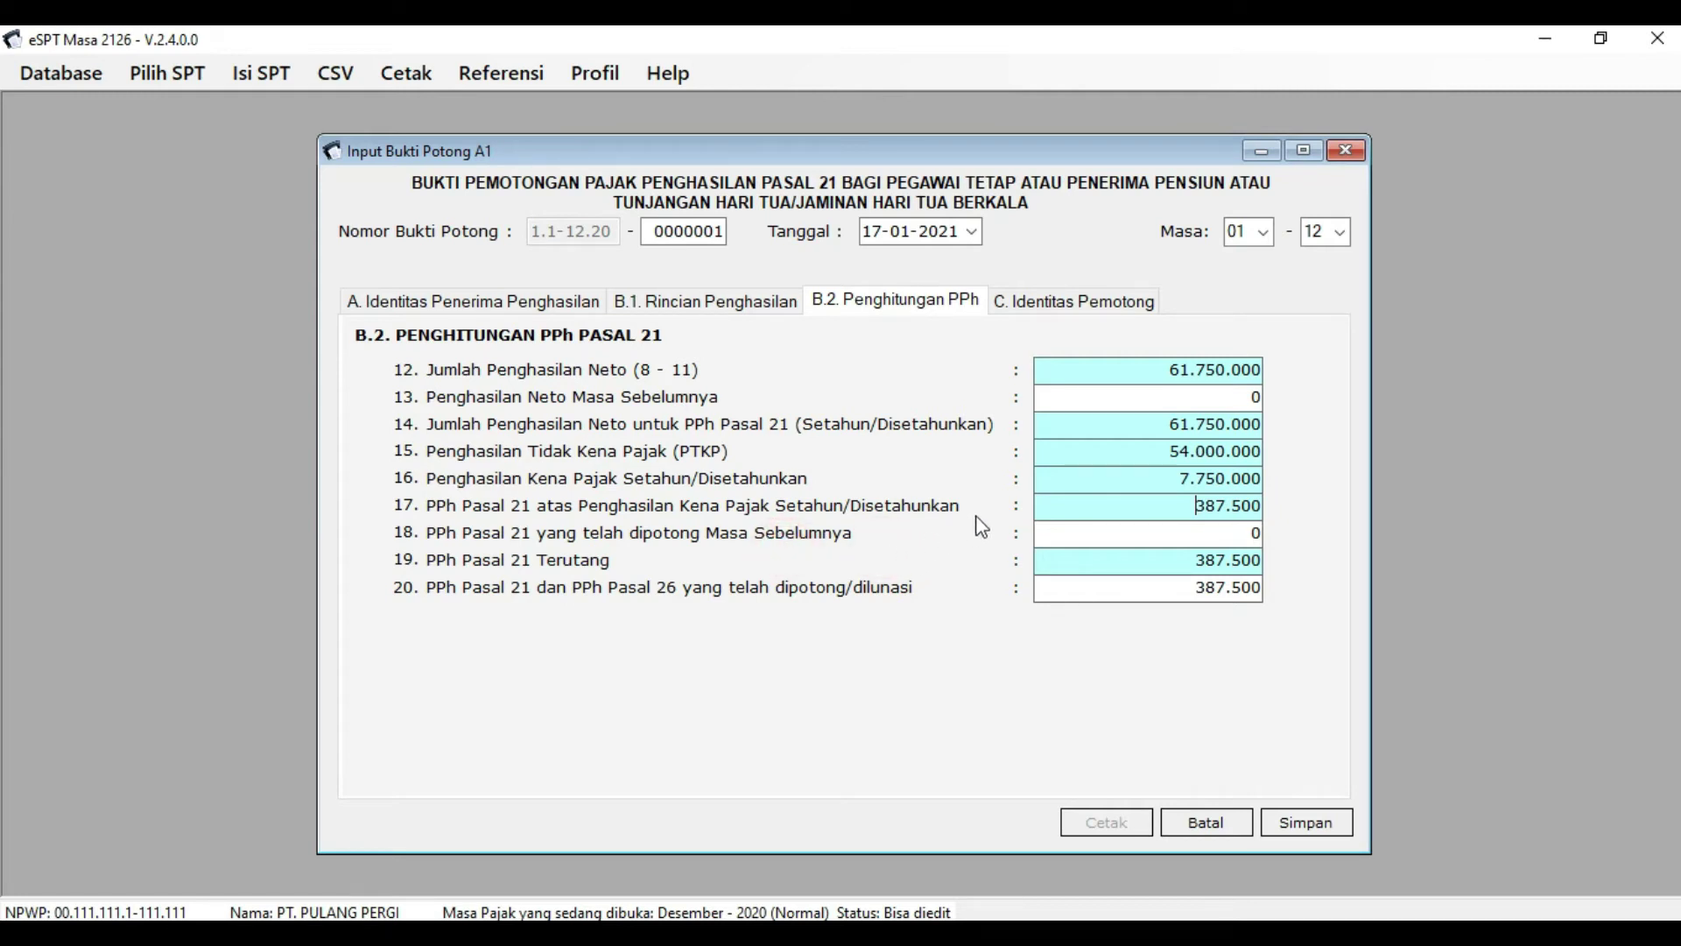
left_click_drag(1118, 518, 1296, 502)
left_click(1293, 544)
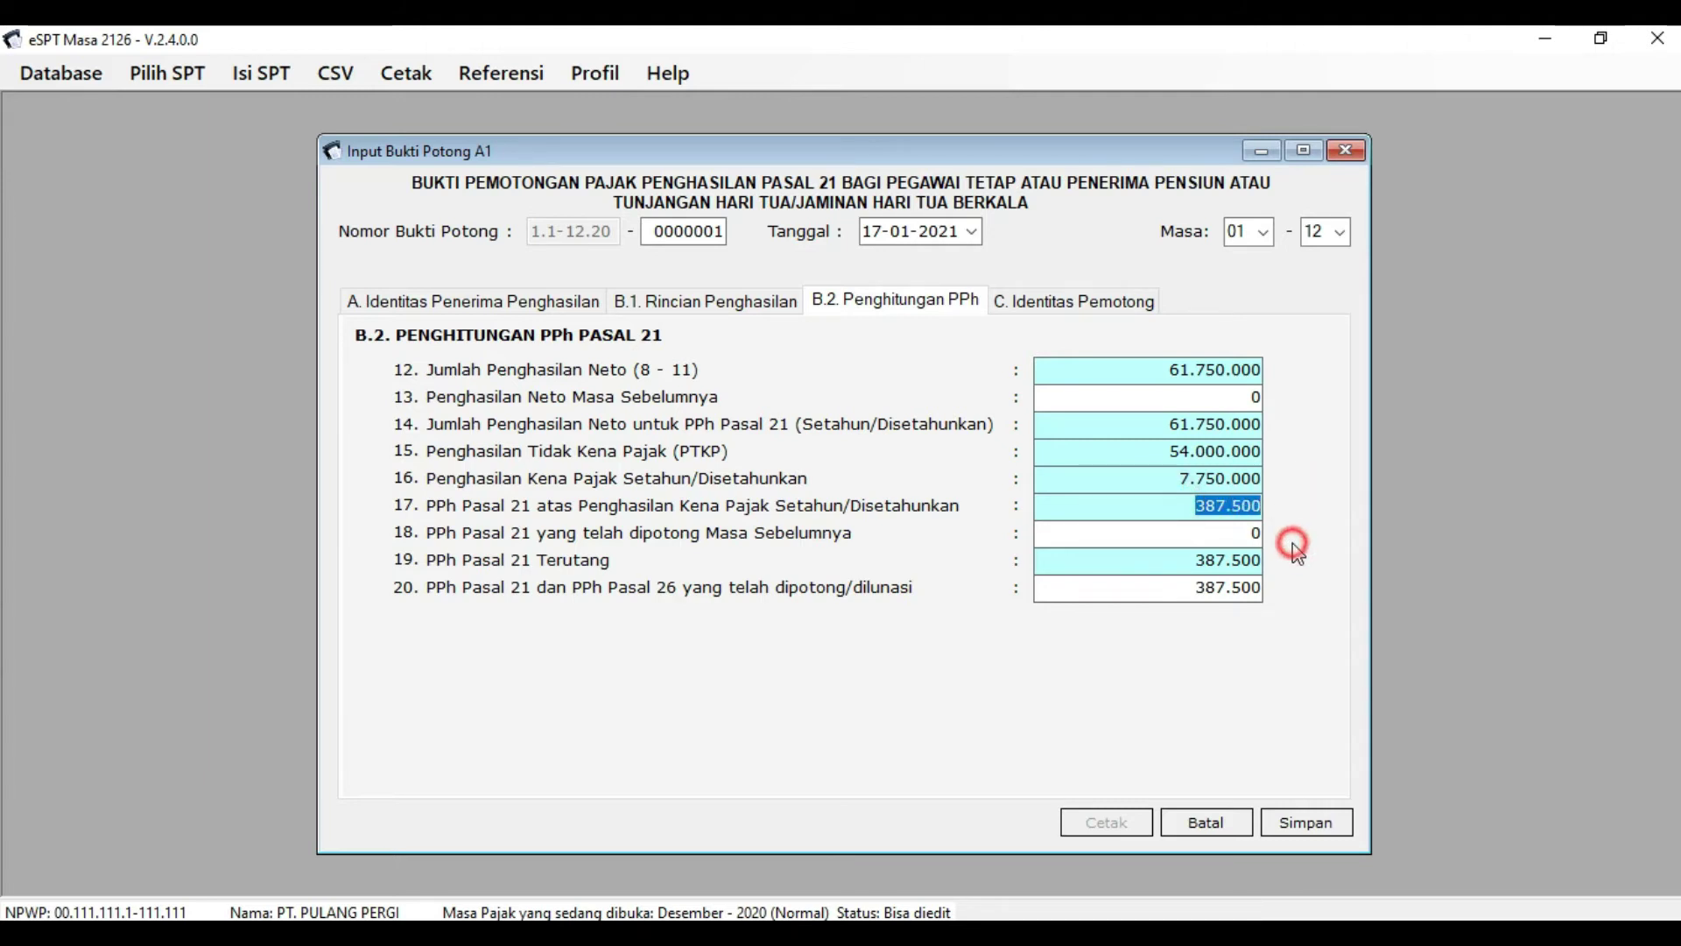
left_click(1302, 617)
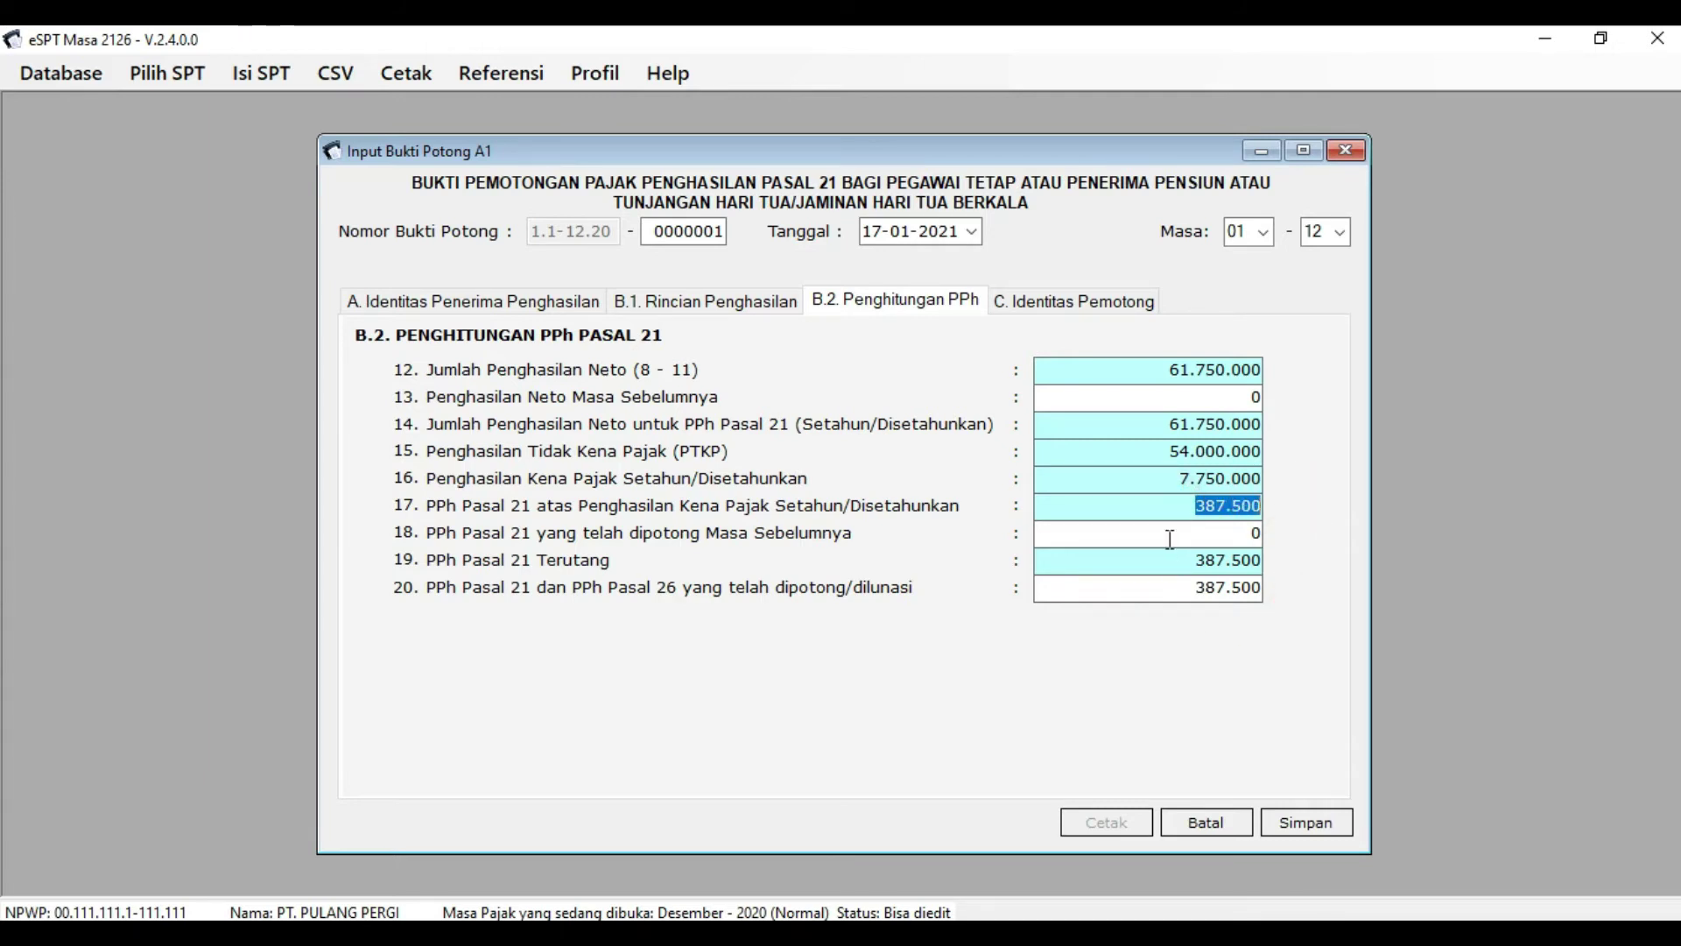
Copy the annual PPh Pasal 21 amount from line 17 and paste it into cell Y11 of the Excel payroll worksheet.
left_click_drag(1193, 506, 1250, 501)
right_click(1252, 517)
left_click(1326, 595)
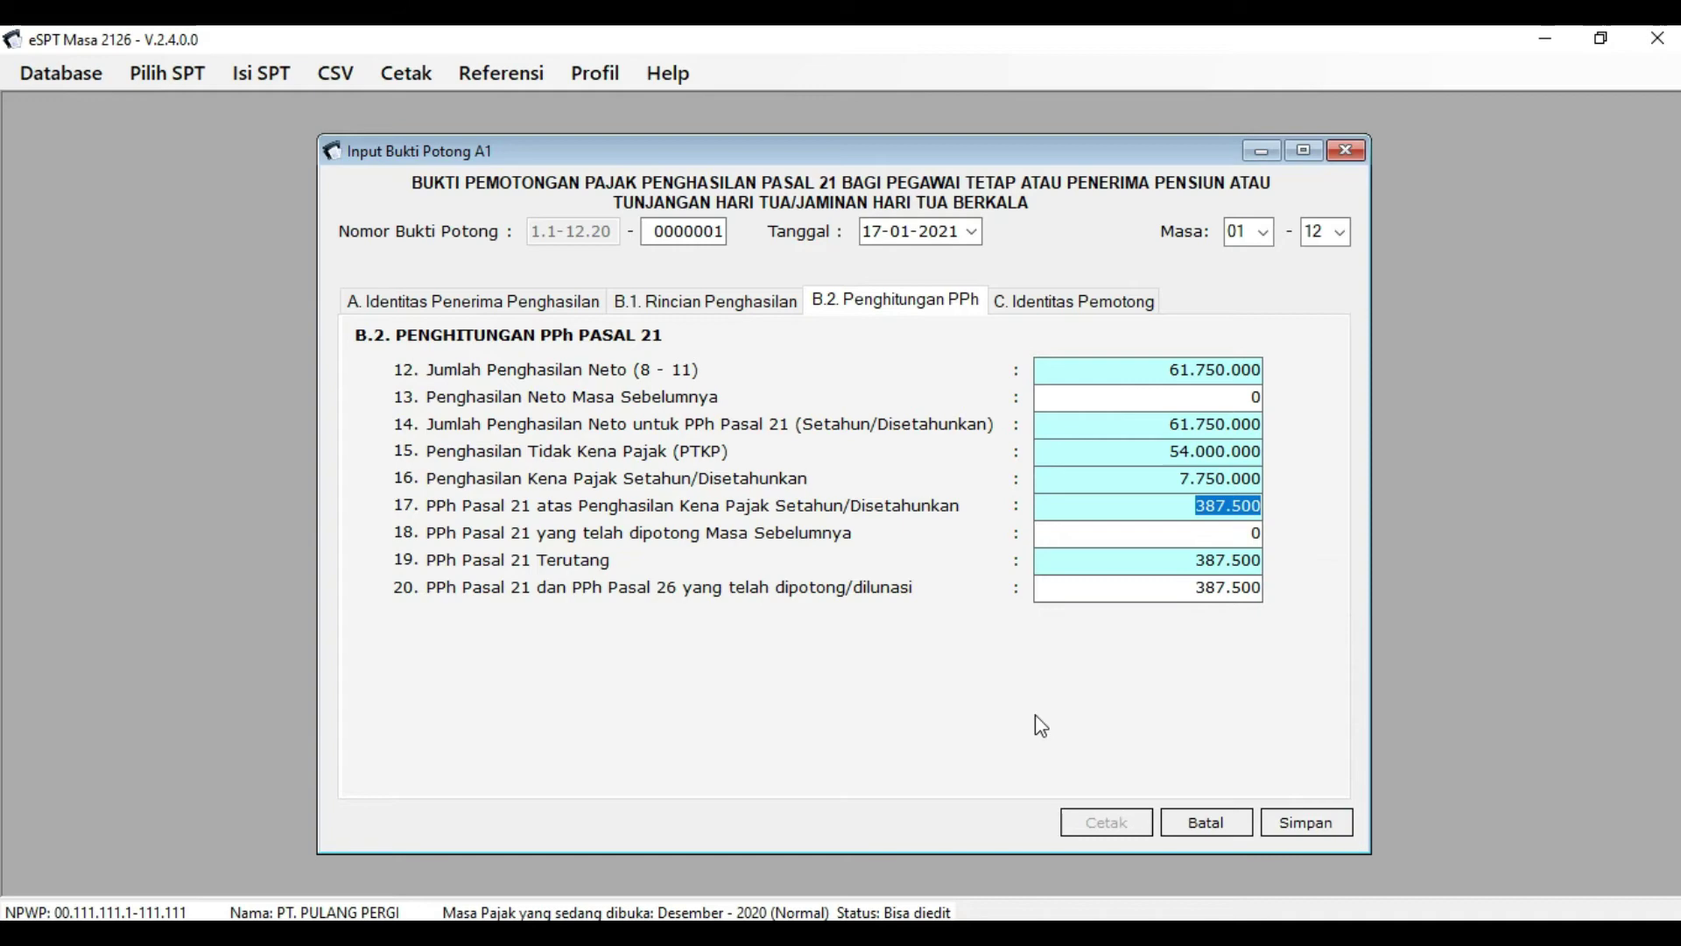
left_click(760, 933)
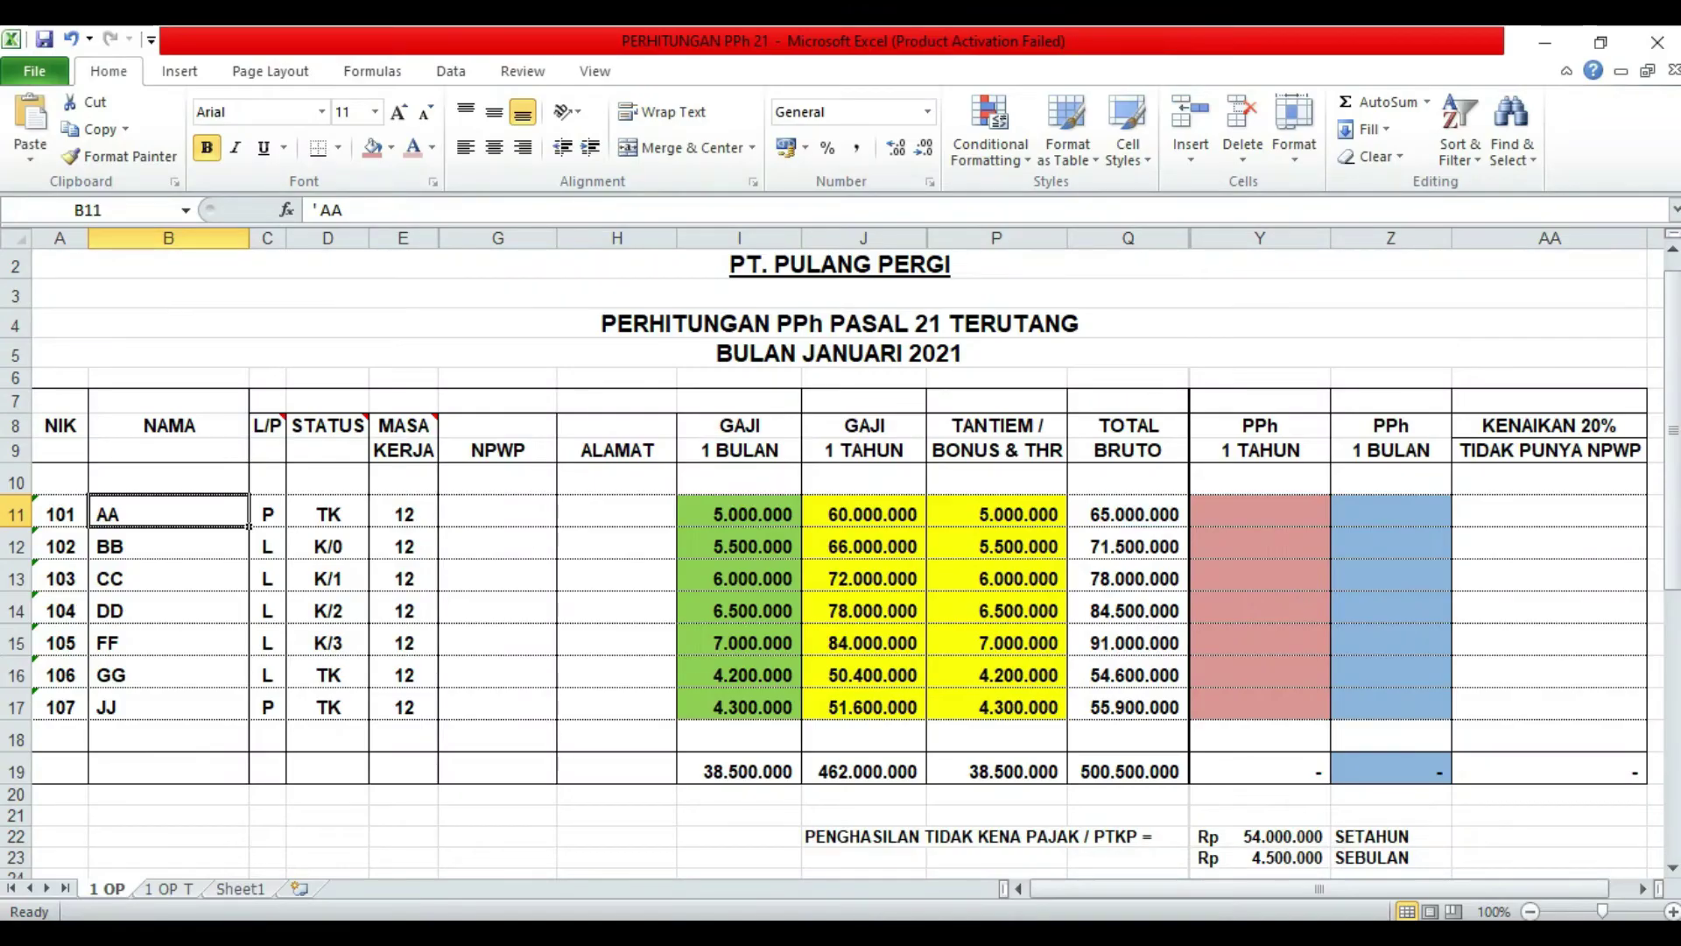
left_click(1235, 511)
left_click(499, 208)
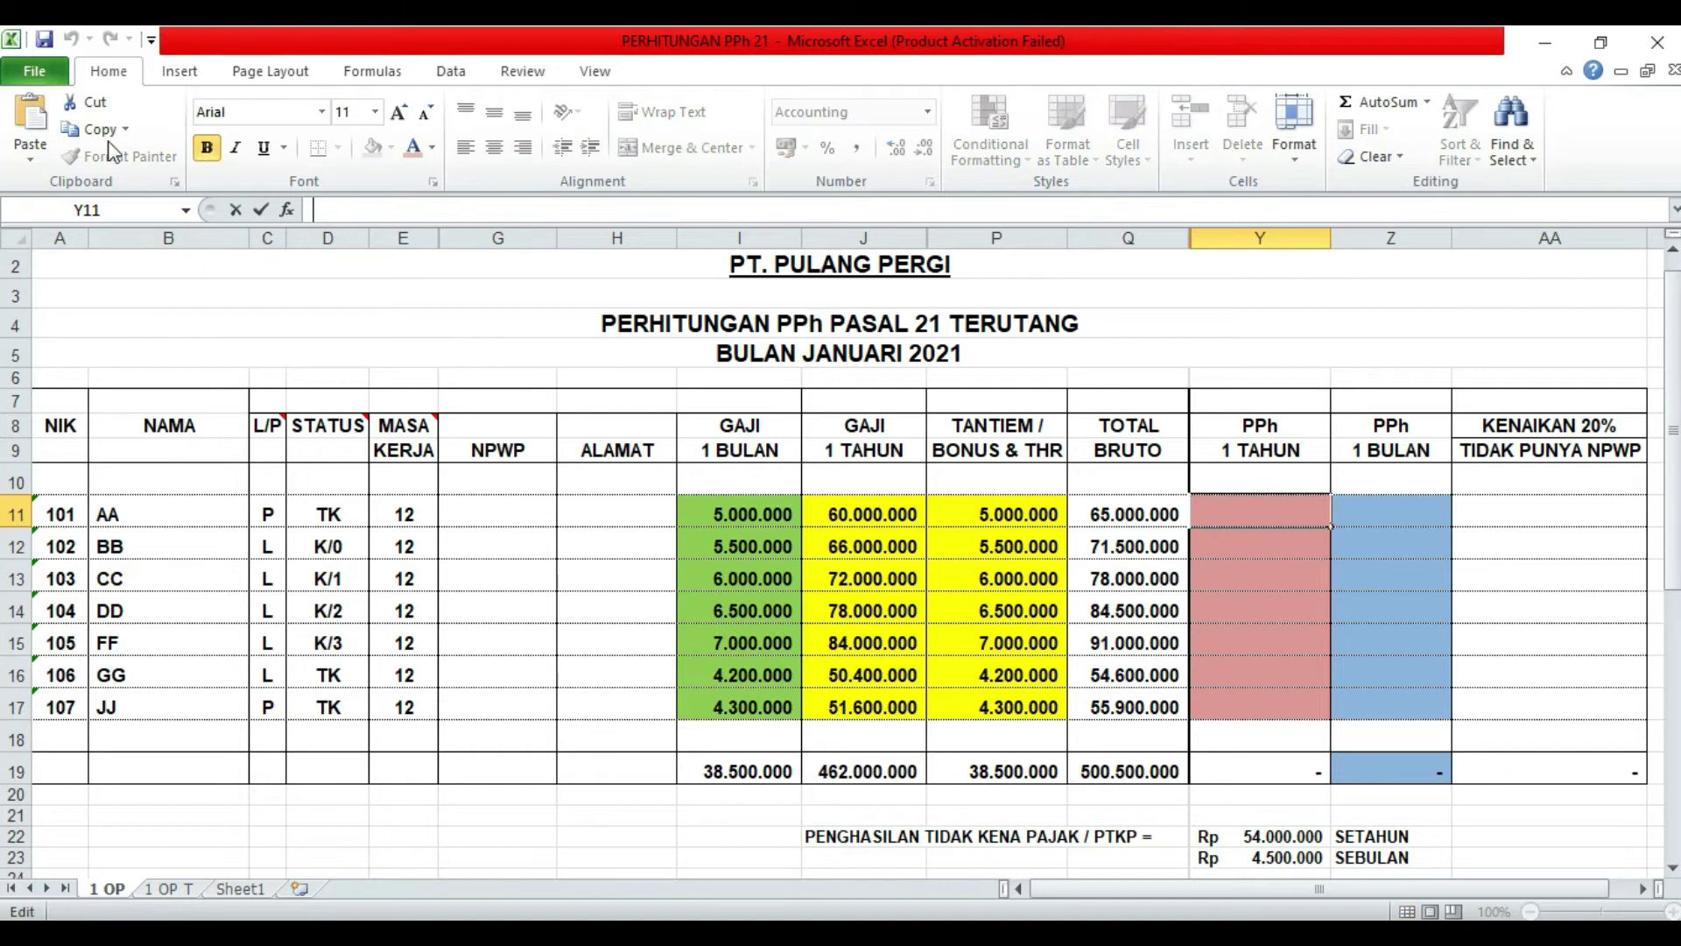
left_click(30, 119)
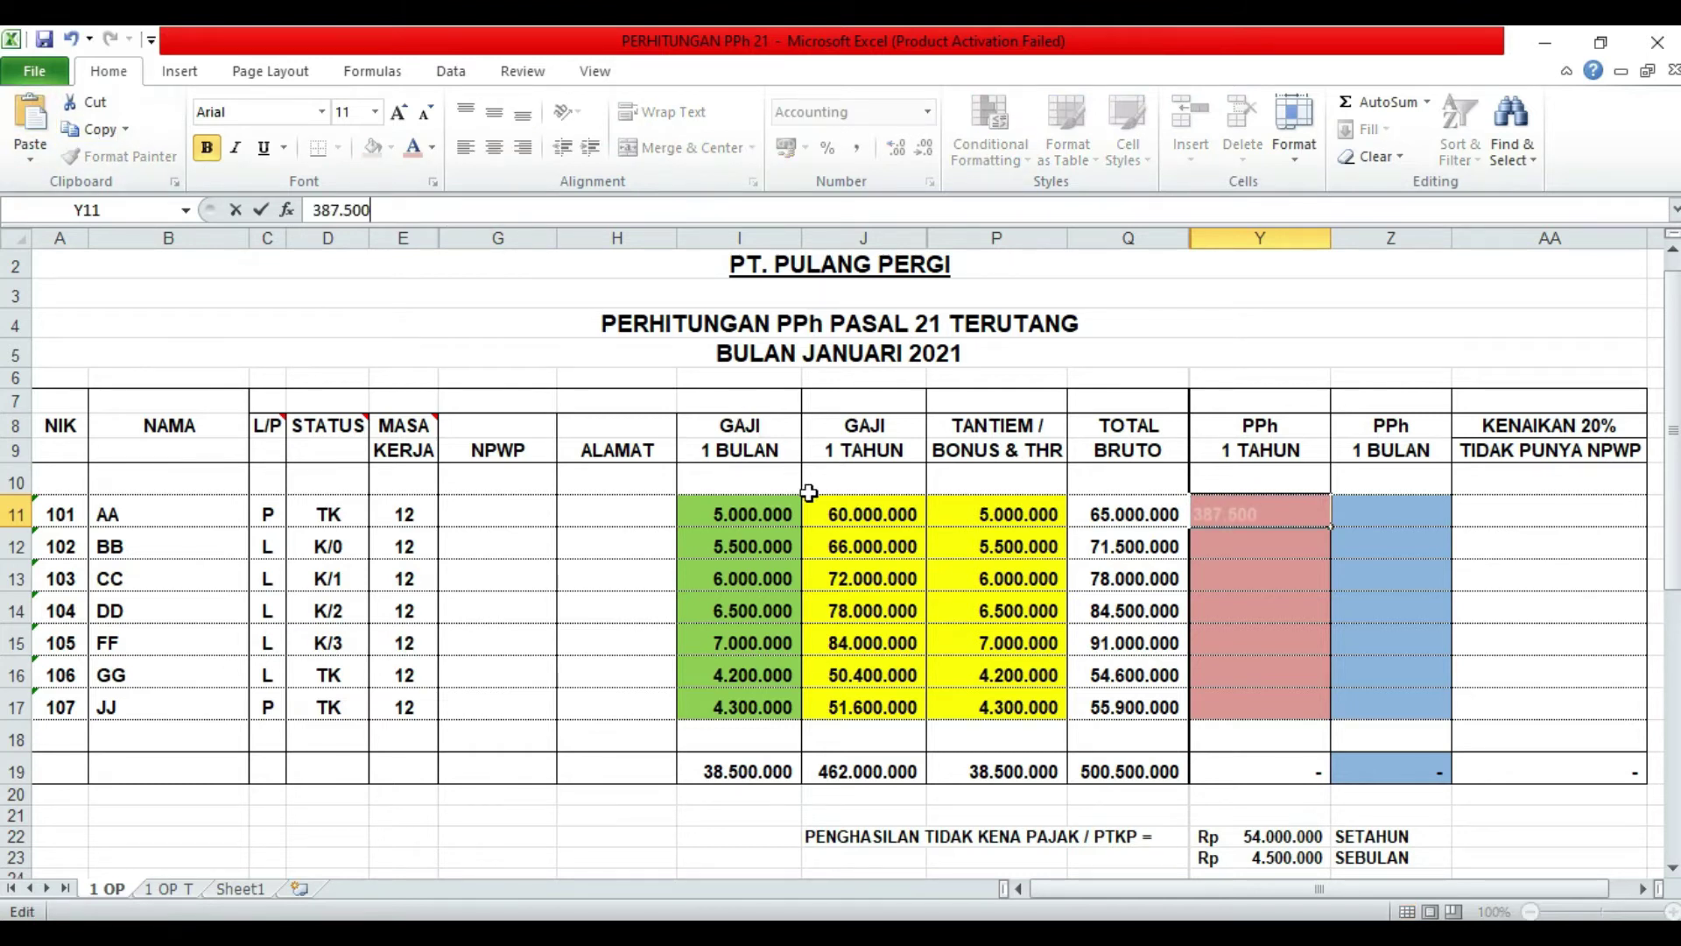
key("Return")
Fill cells Y11 to Y17 in the PPh 1 TAHUN column with a lighter red shade.
left_click(1286, 514)
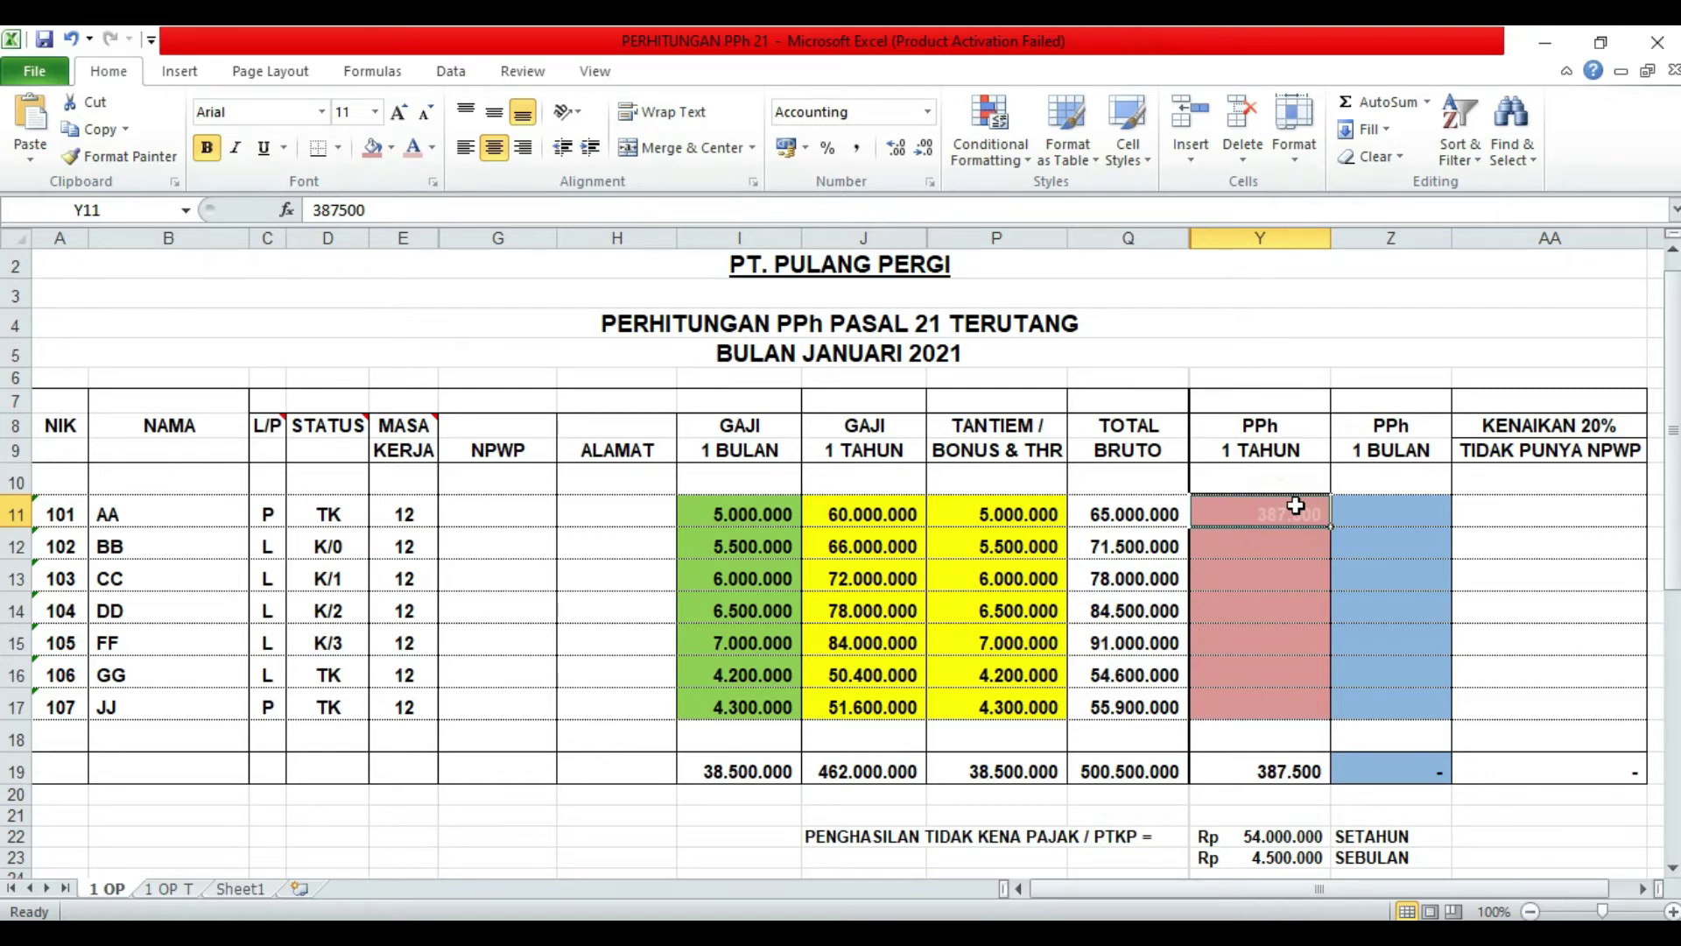
left_click(1314, 483)
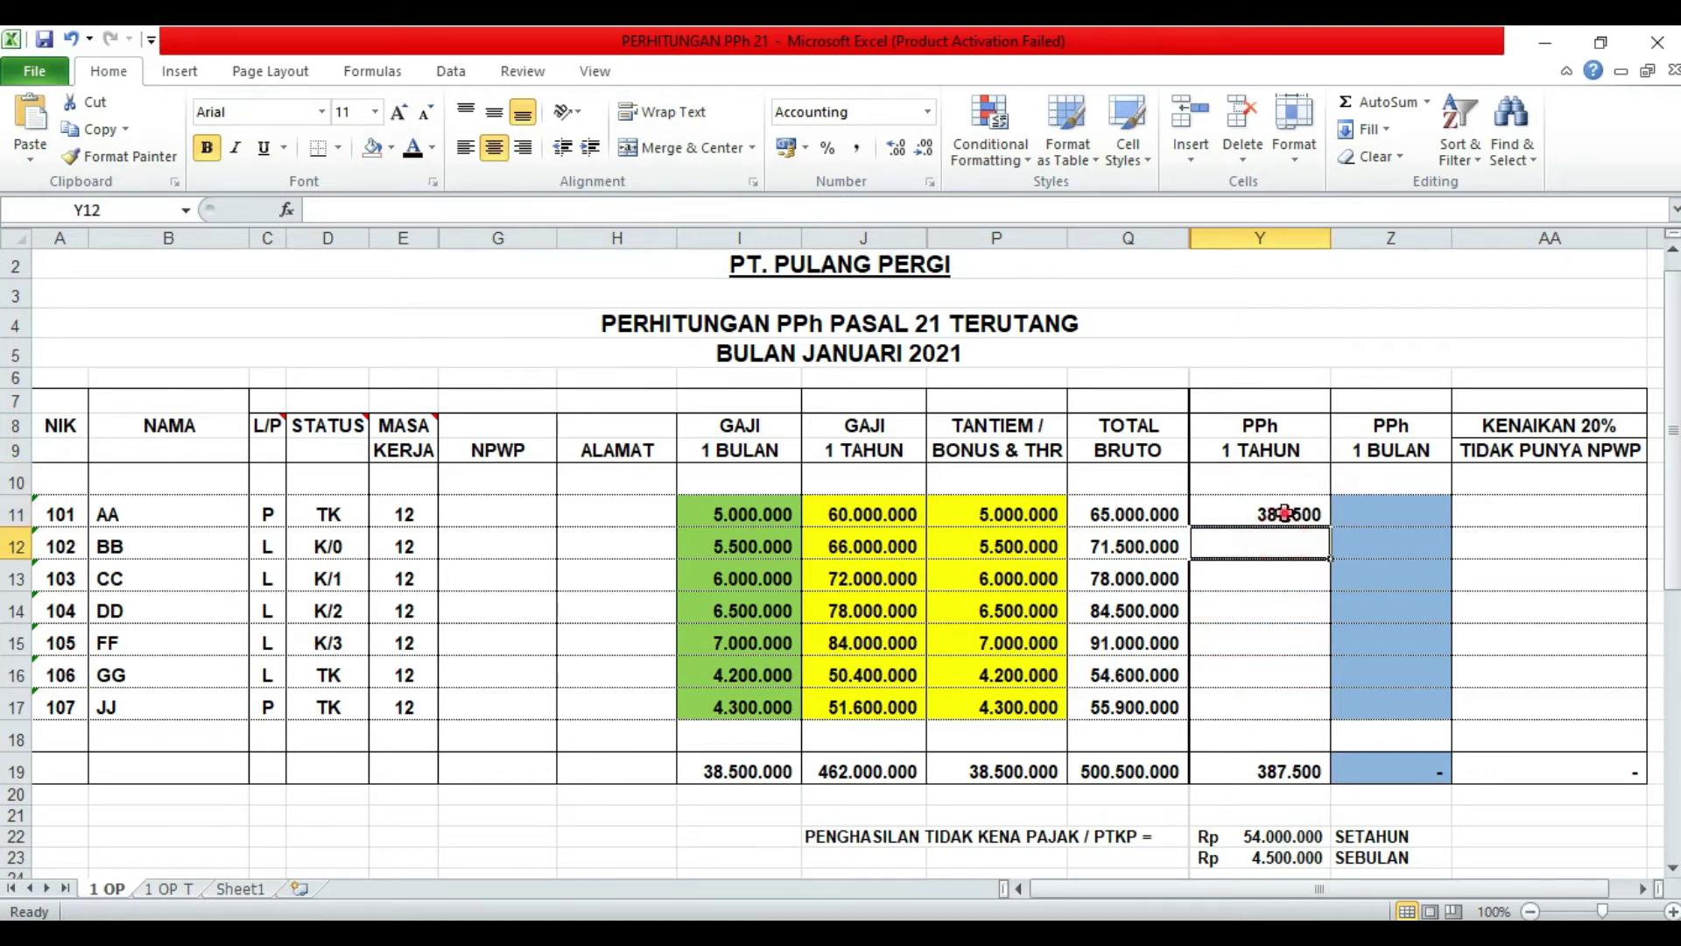
left_click(1285, 515)
left_click(1295, 553)
left_click_drag(1279, 514, 1270, 707)
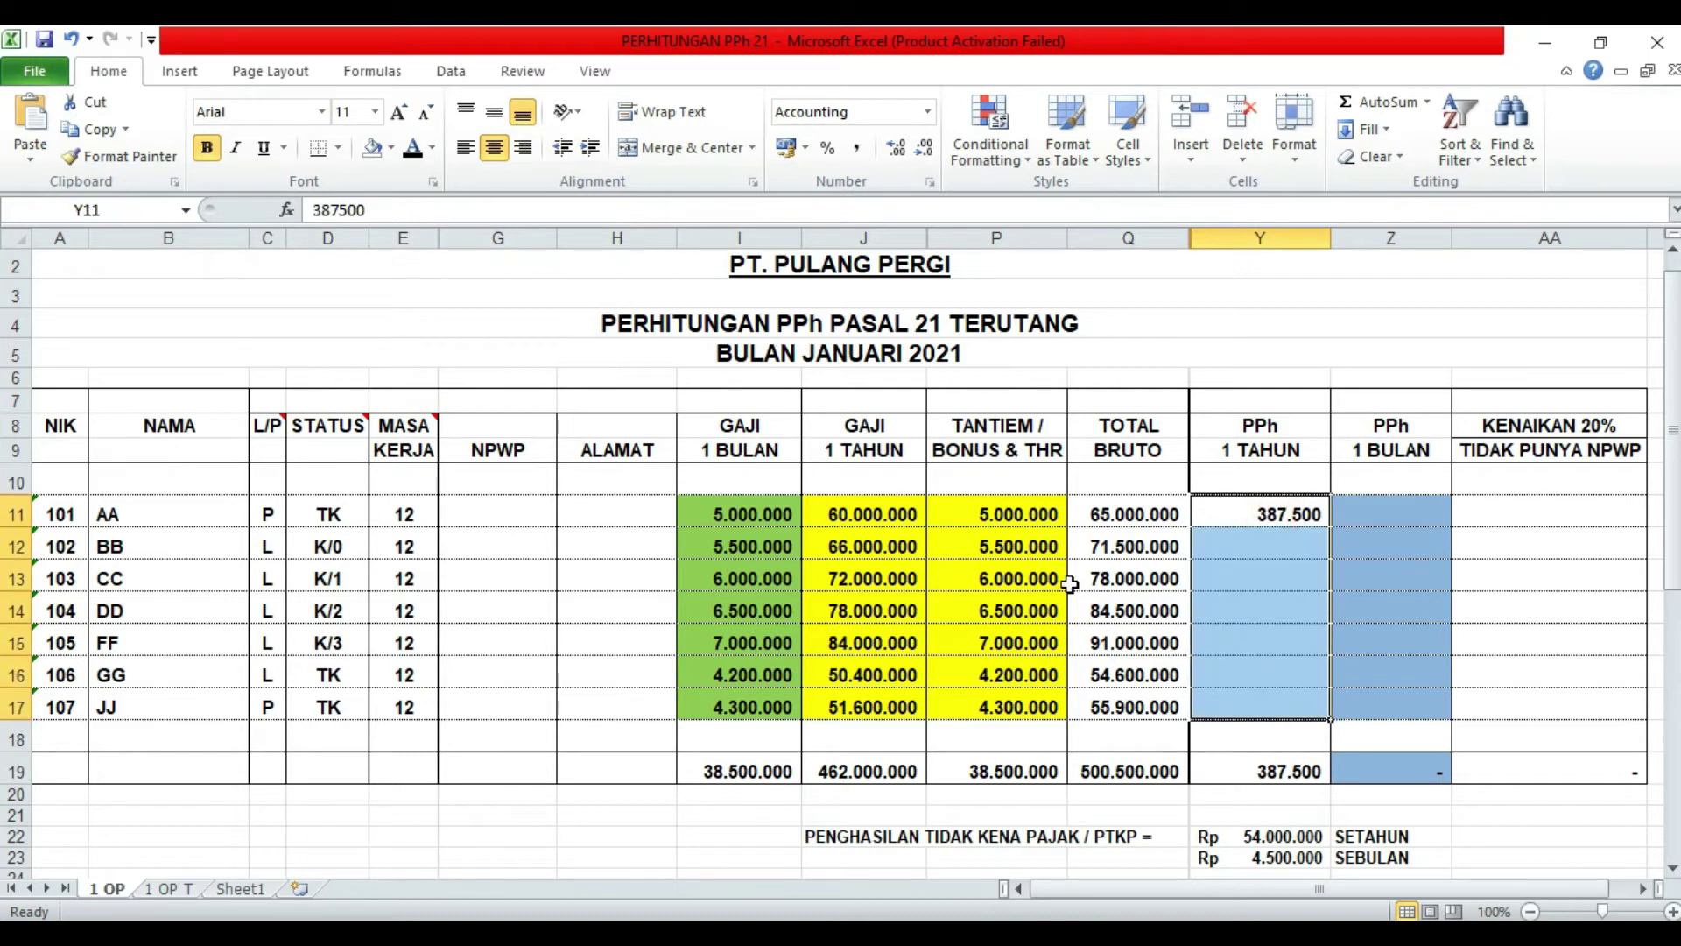
left_click(391, 147)
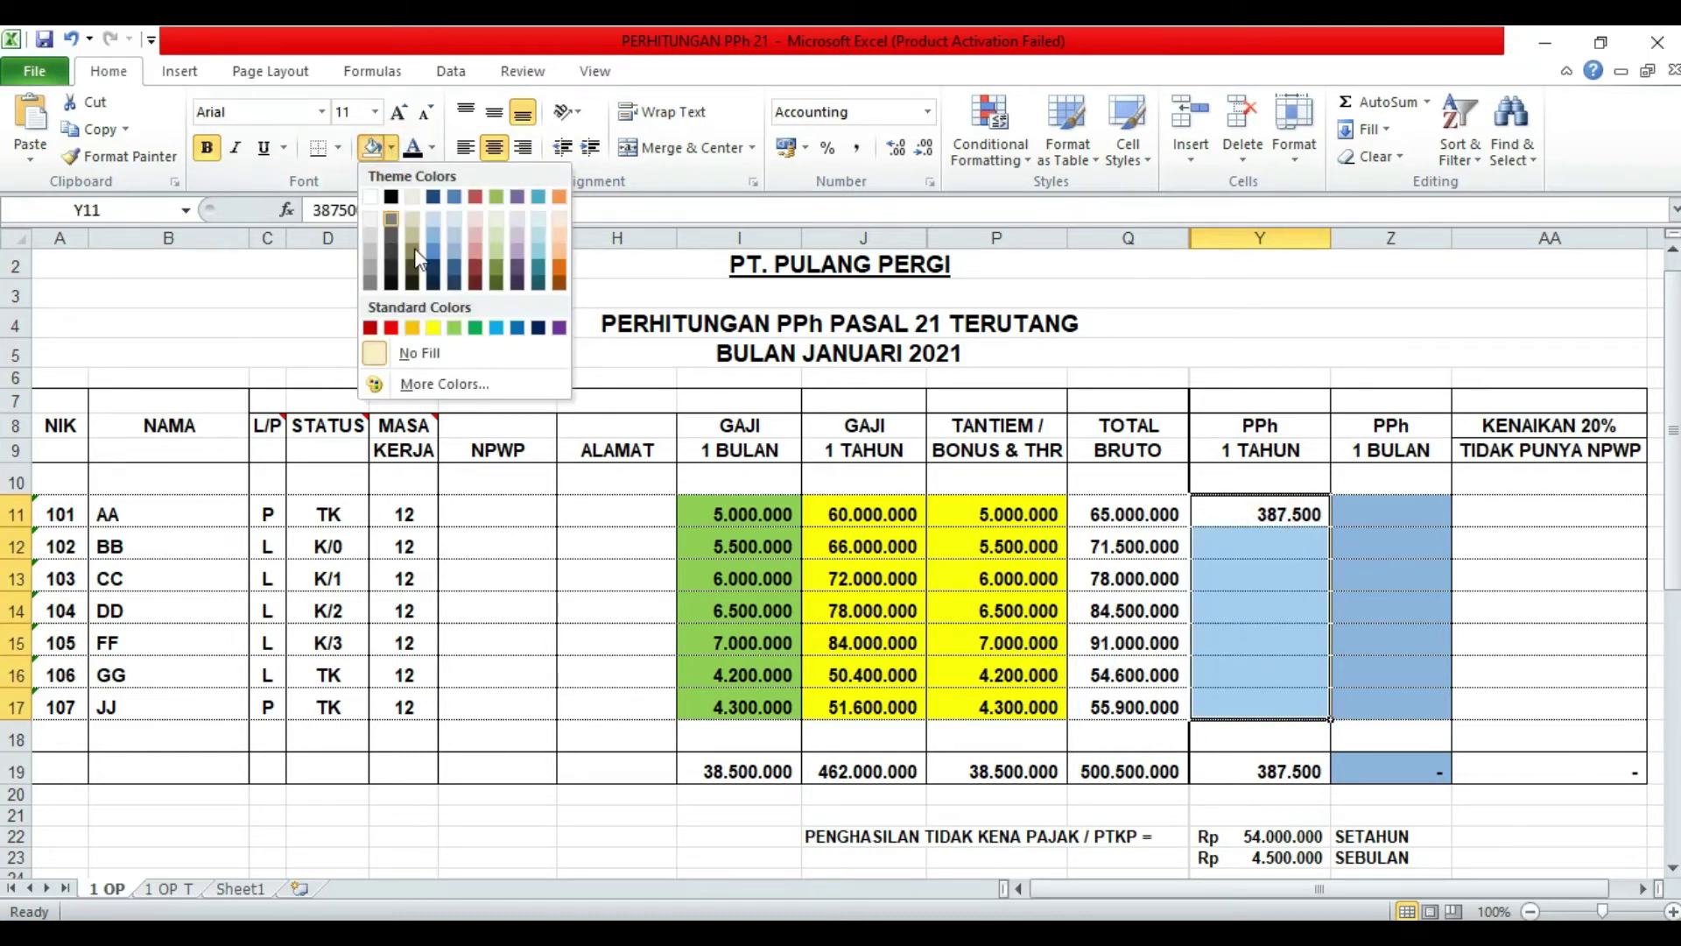
left_click(478, 235)
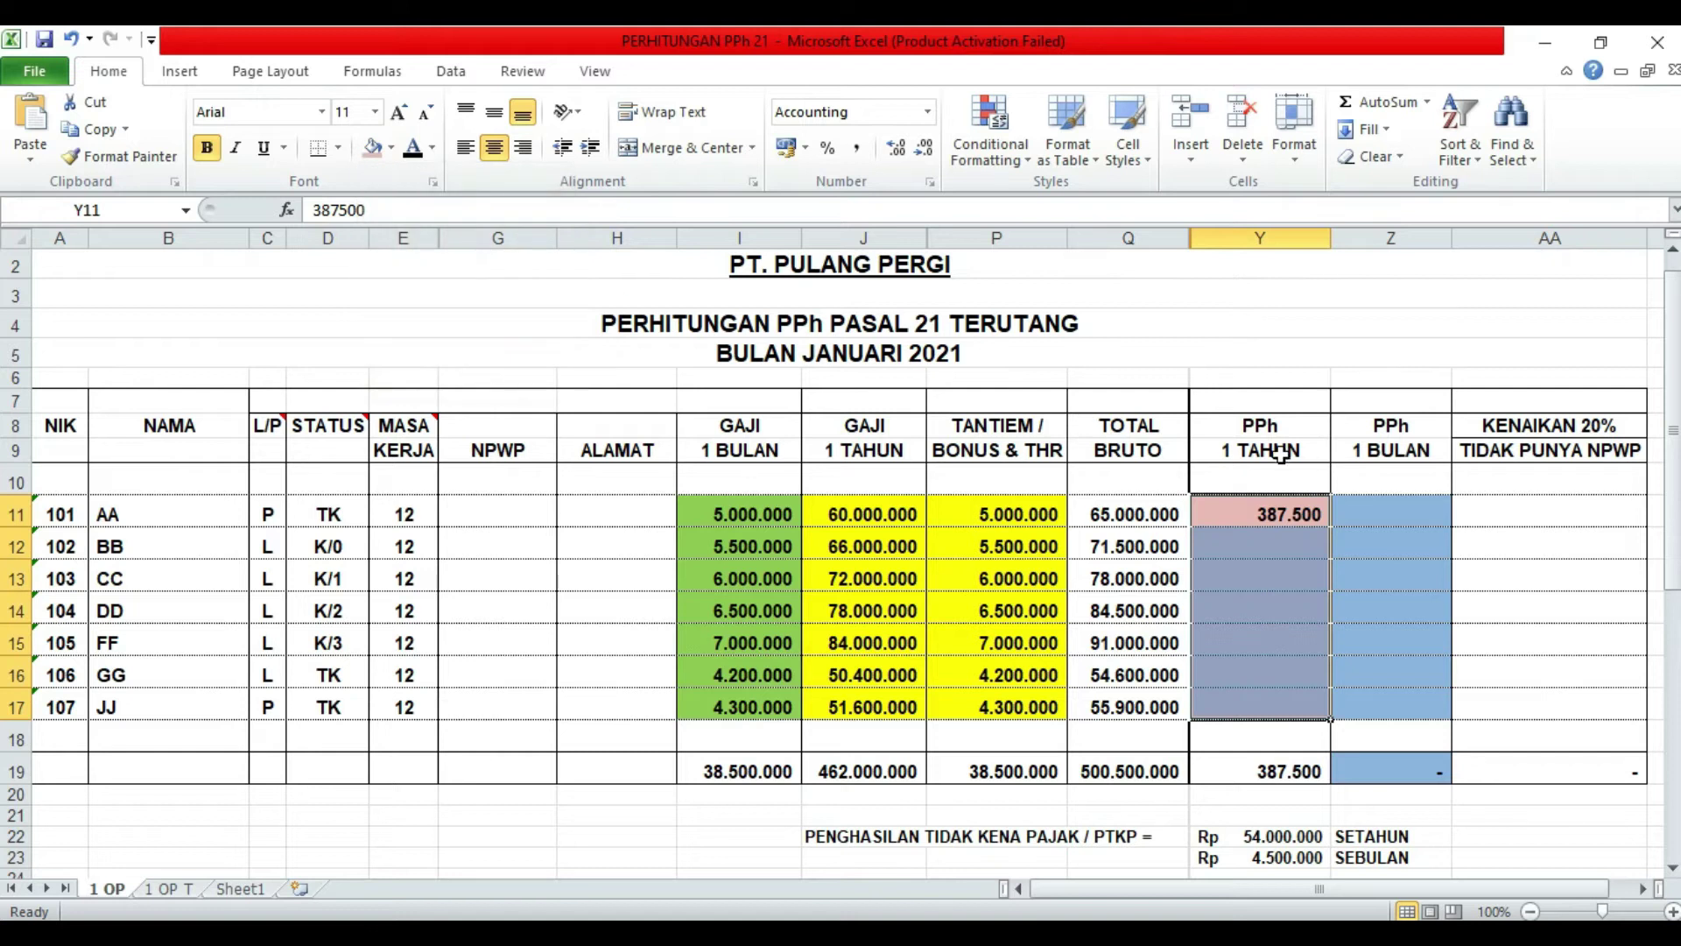
left_click(1251, 540)
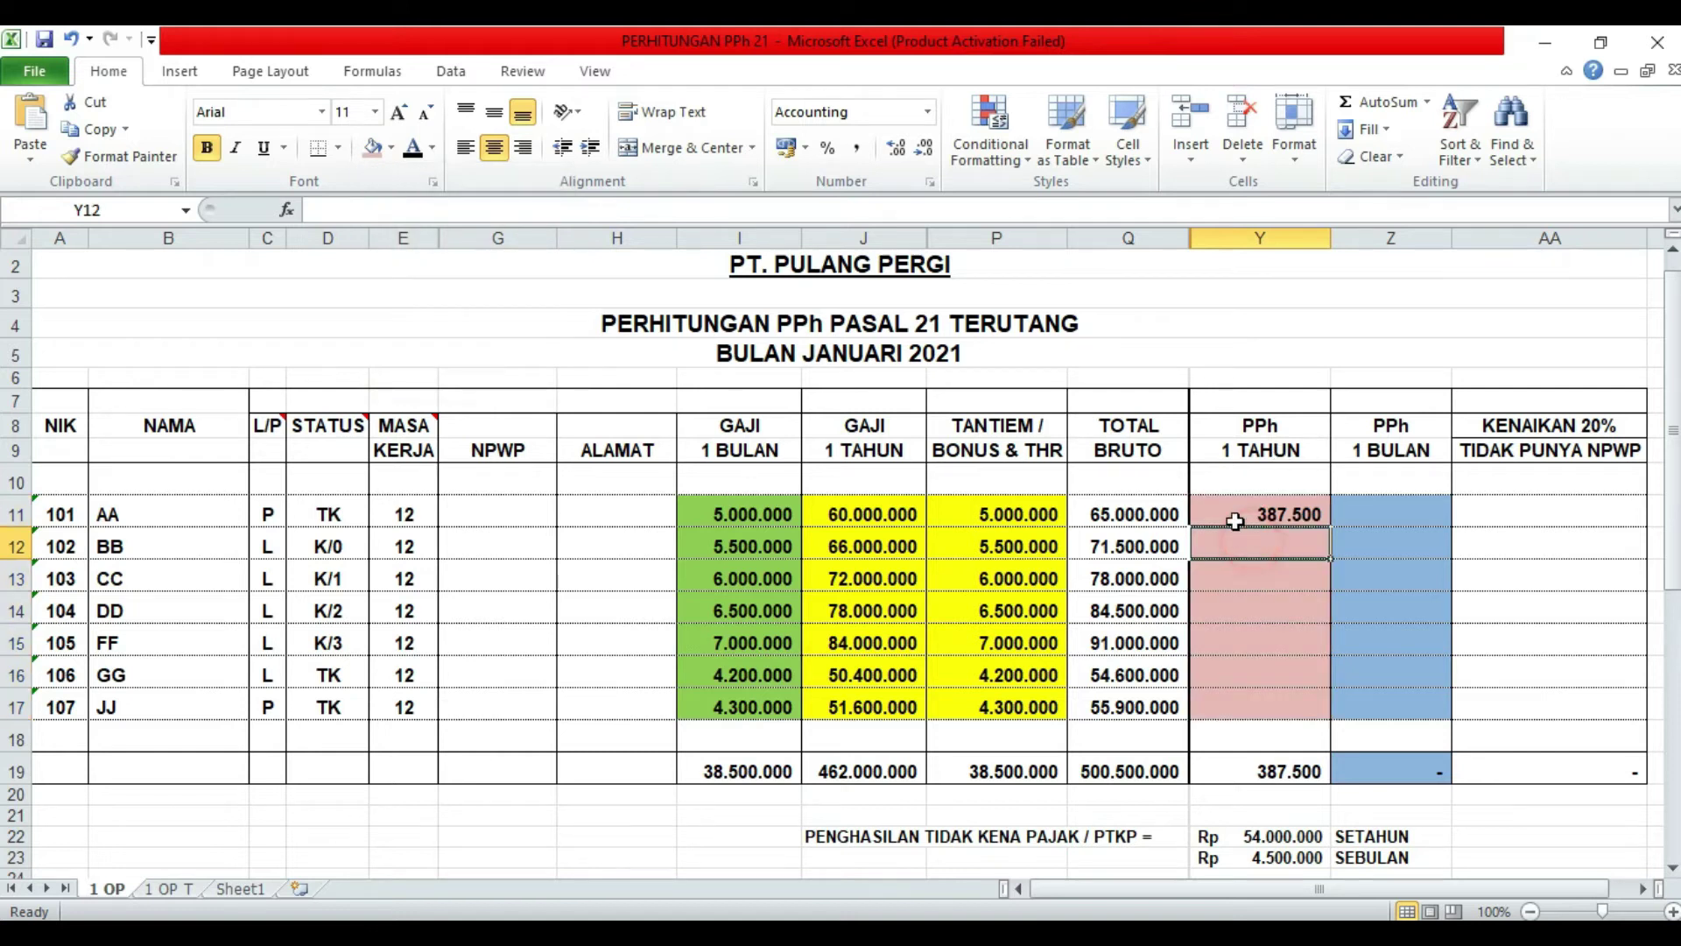
Check the second employee's name, gender and marital status in row 12 of the payroll worksheet.
left_click(183, 545)
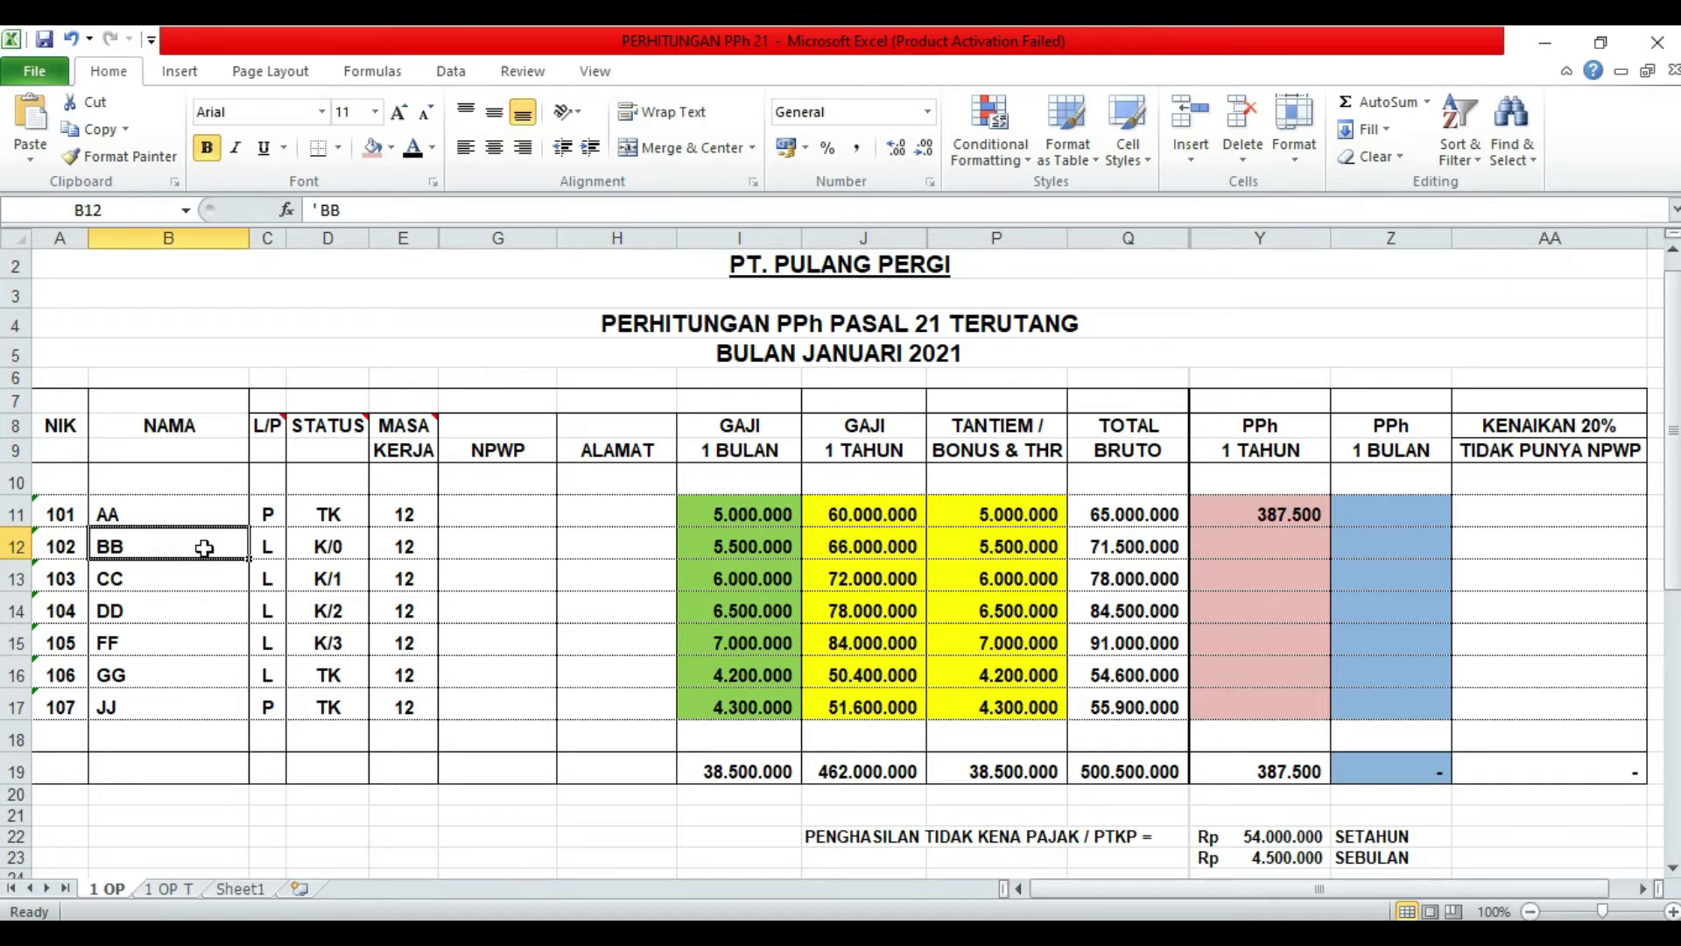
left_click(268, 549)
left_click(329, 548)
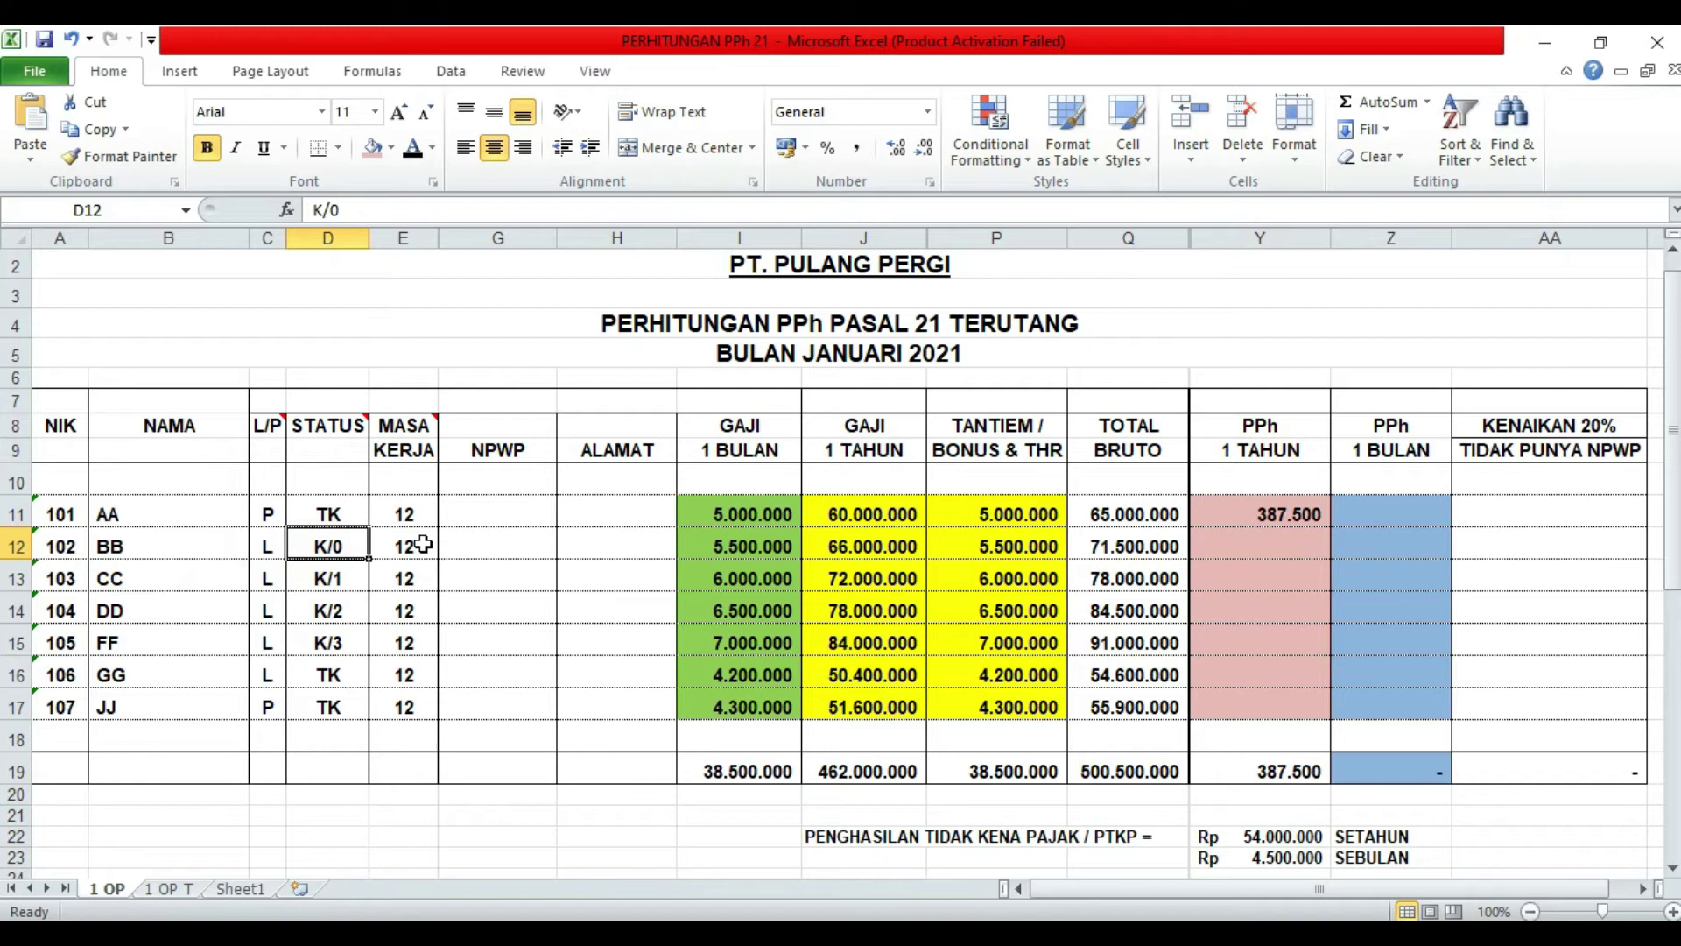
Check the second employee's monthly salary in cell I12, and switch to eSPT to bring up the A1 slip's recipient identity section.
left_click(740, 539)
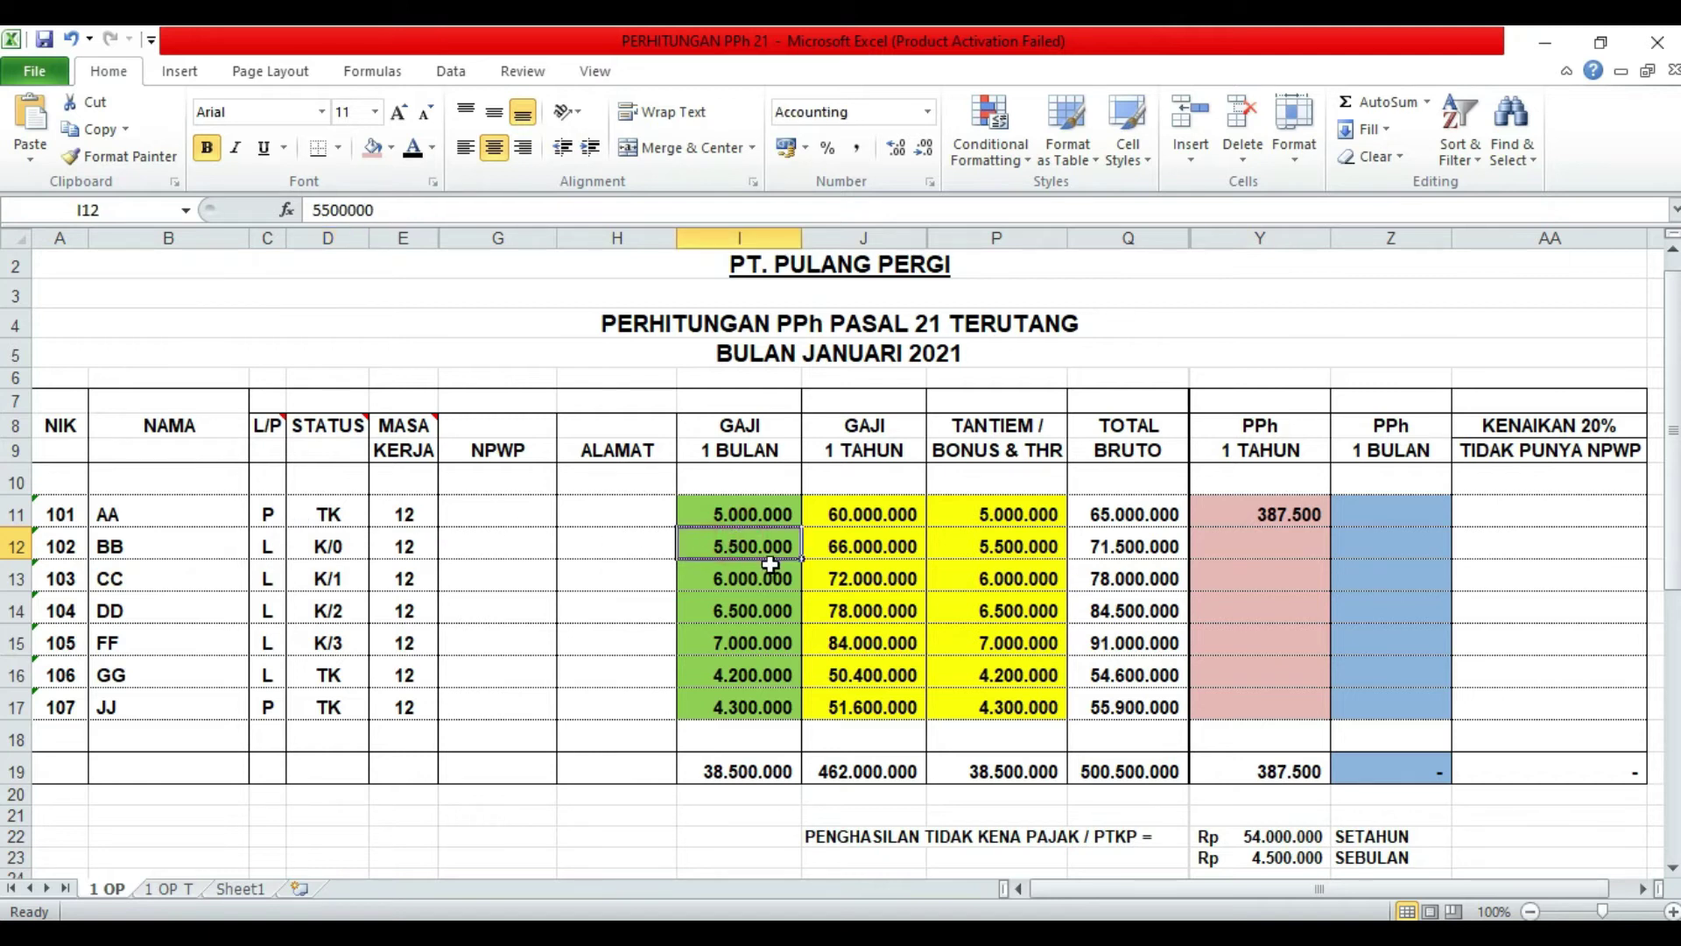
left_click(822, 933)
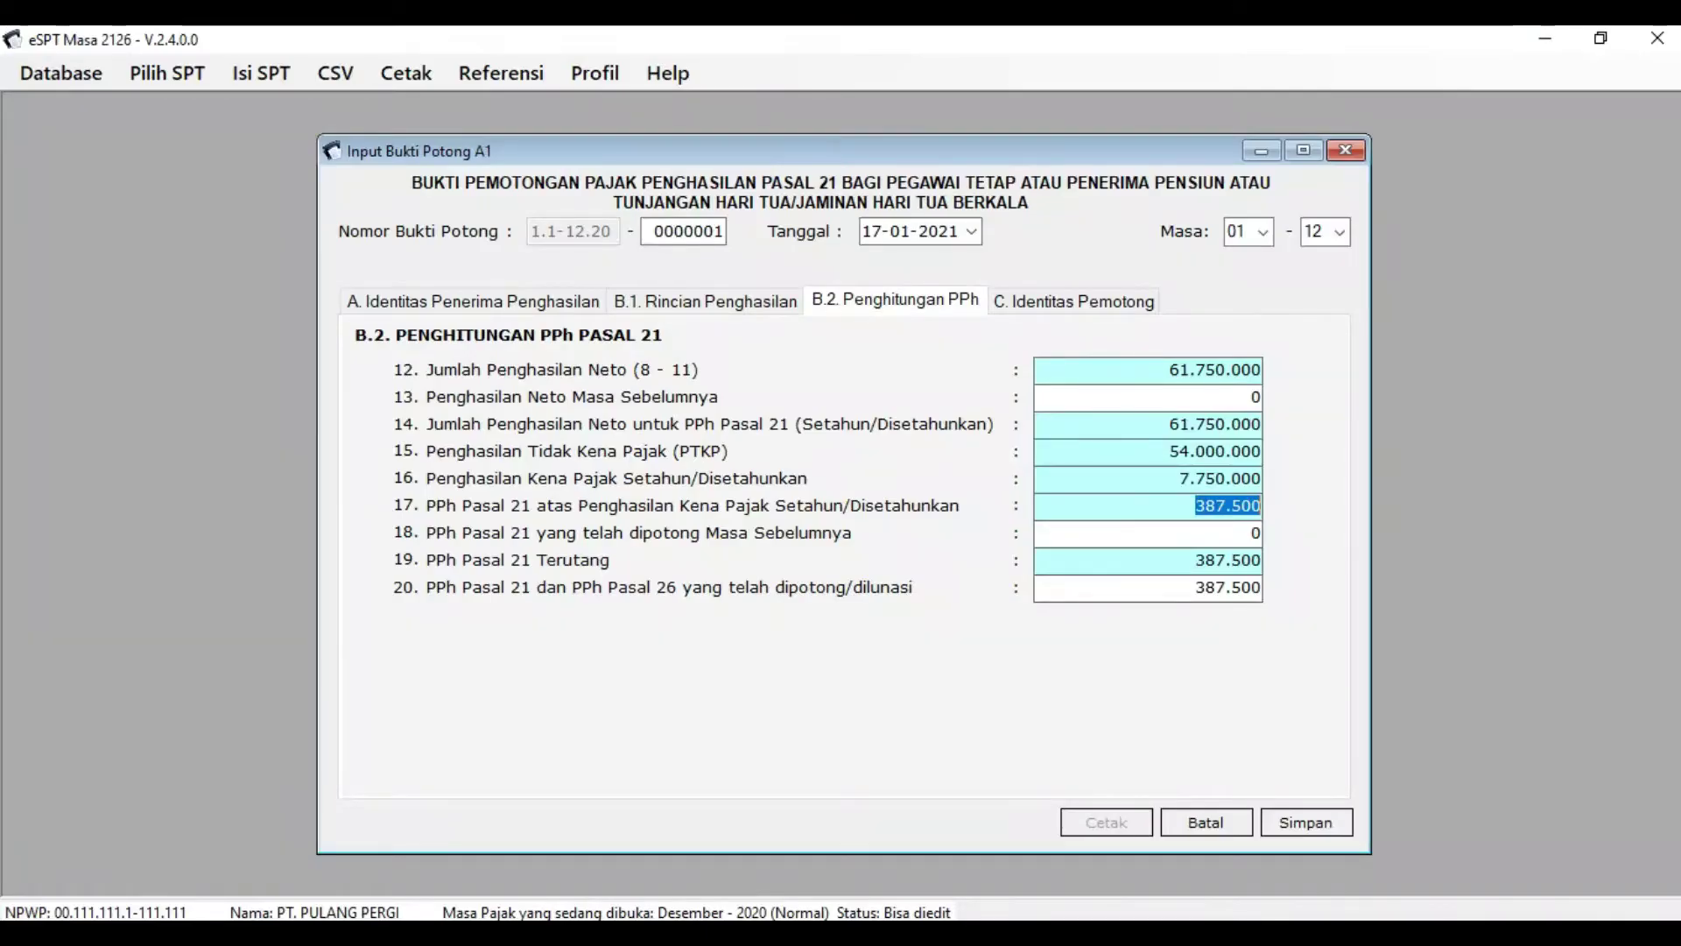
left_click(536, 302)
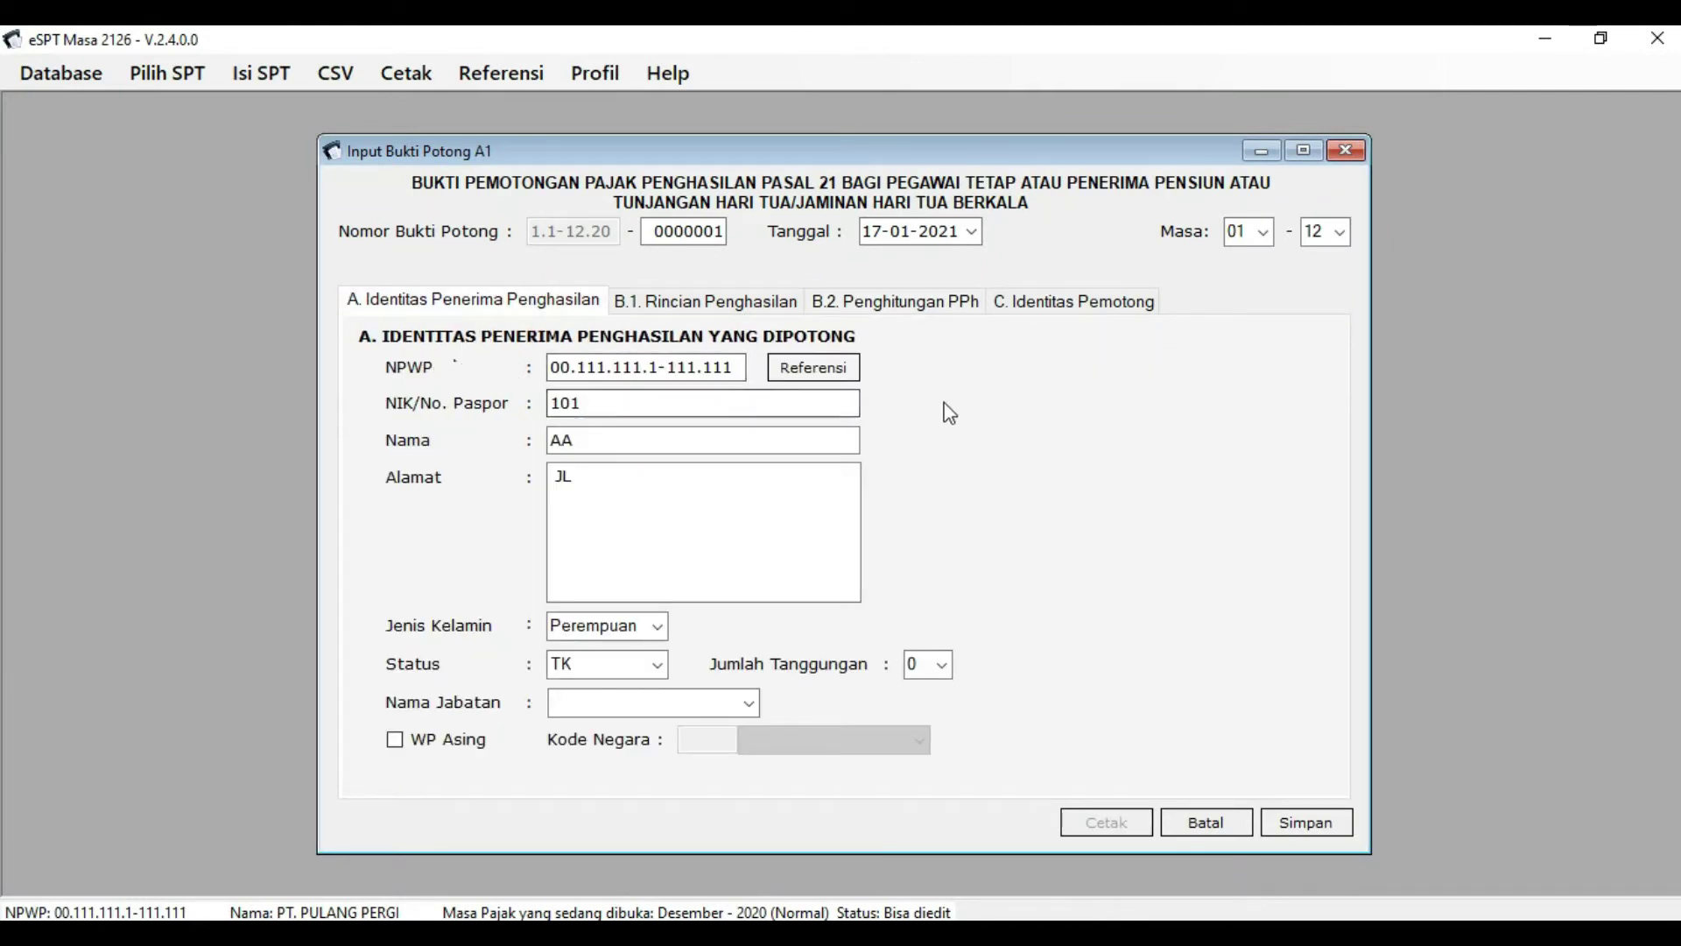
left_click(616, 401)
left_click(607, 436)
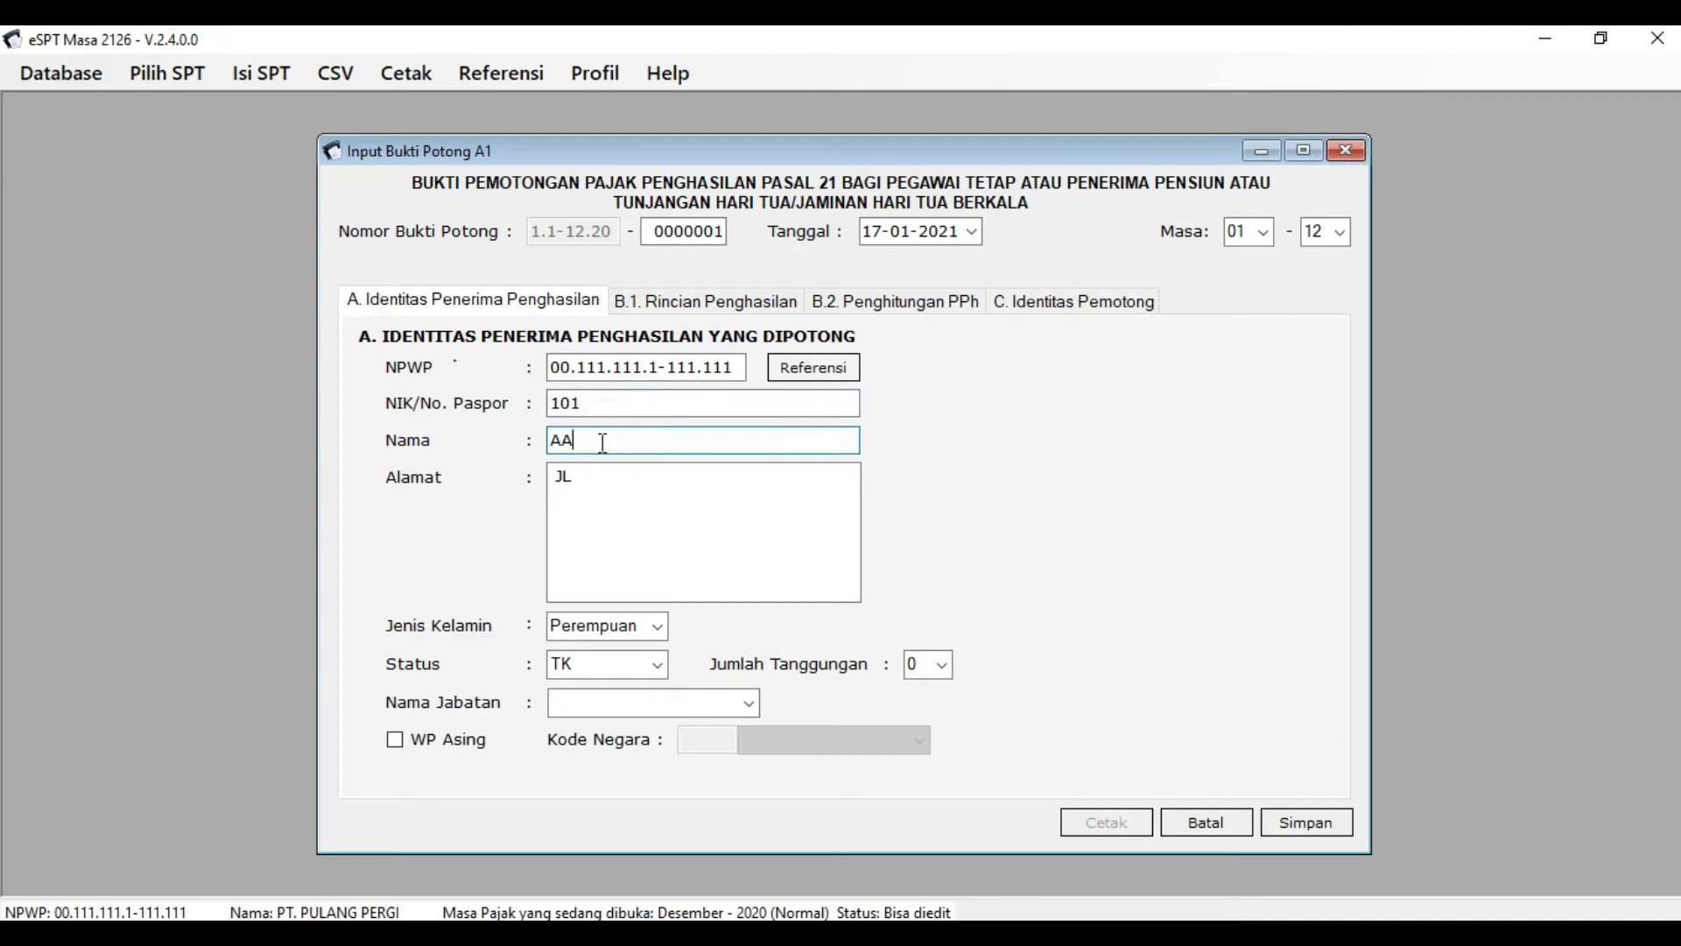
left_click(618, 525)
left_click(703, 641)
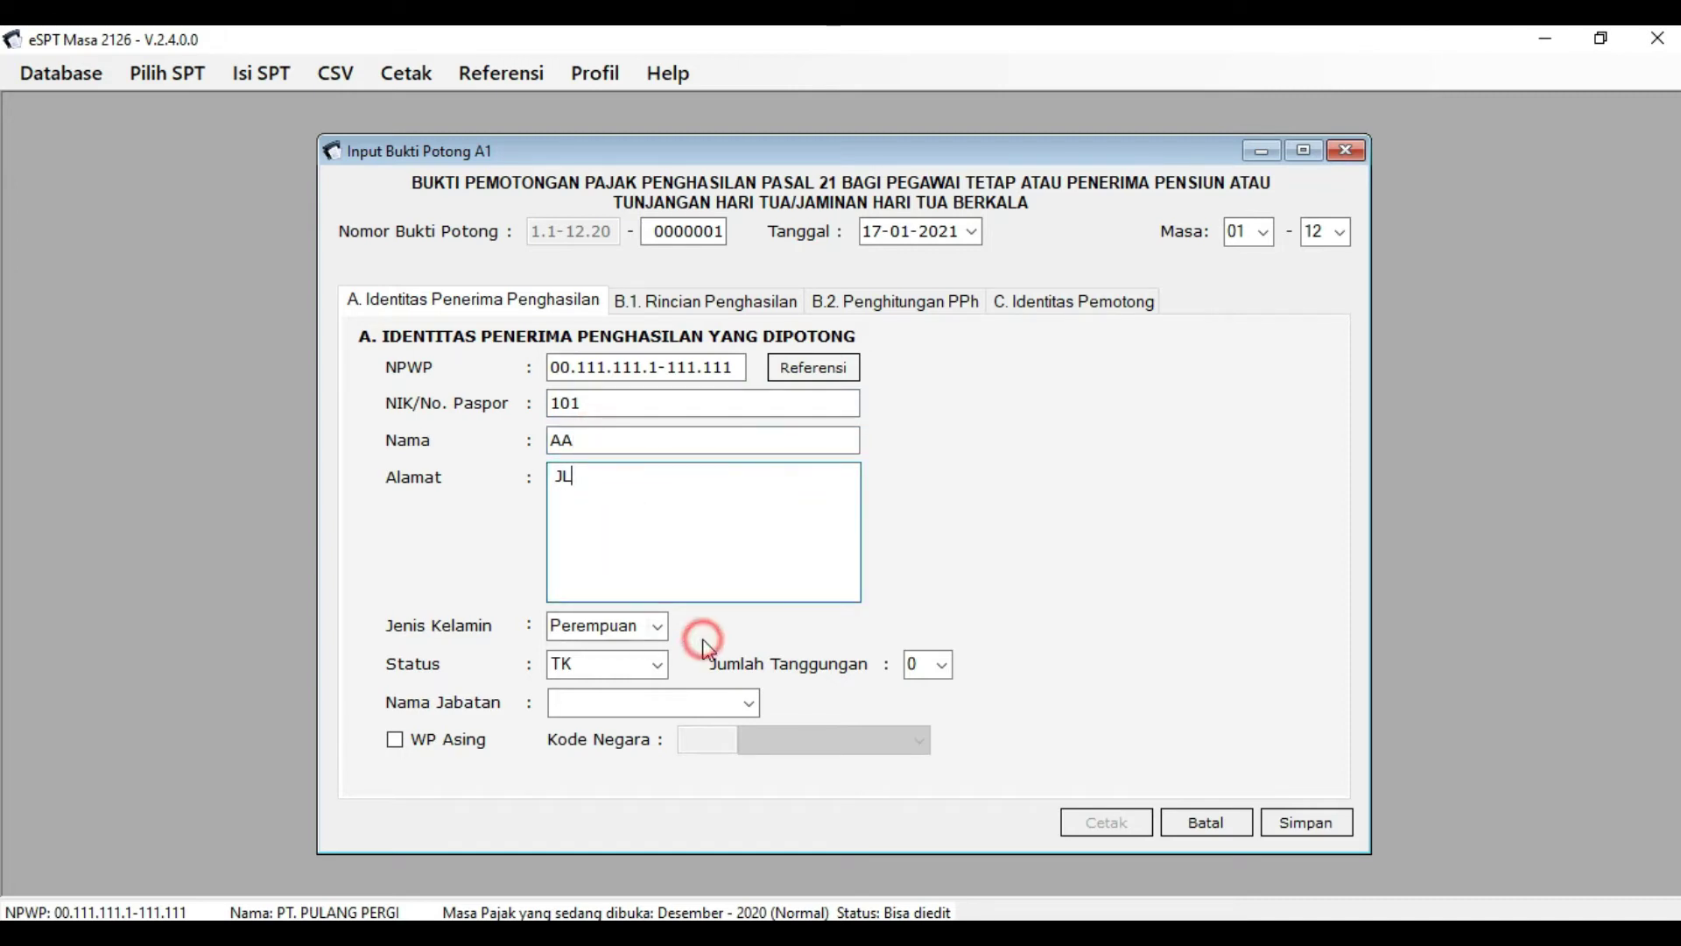
Set Jenis Kelamin to Laki-laki and Status to K on the A1 slip, verifying the status against cell D12 of the Excel worksheet.
left_click(657, 626)
left_click(637, 648)
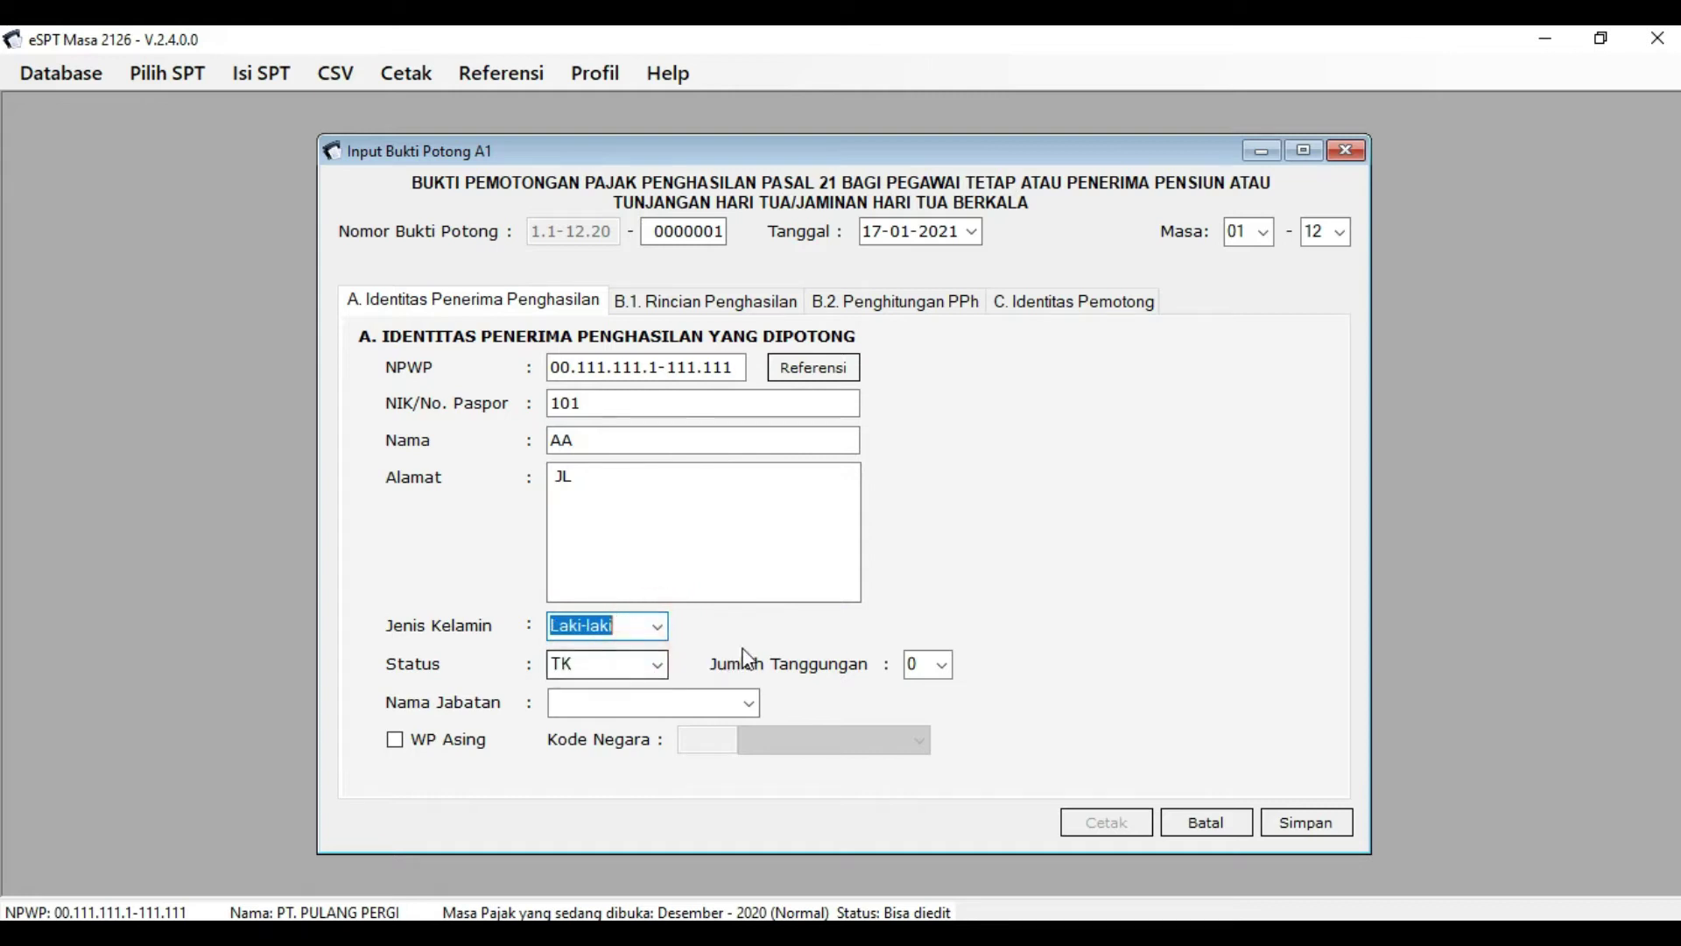
left_click(657, 664)
left_click(634, 711)
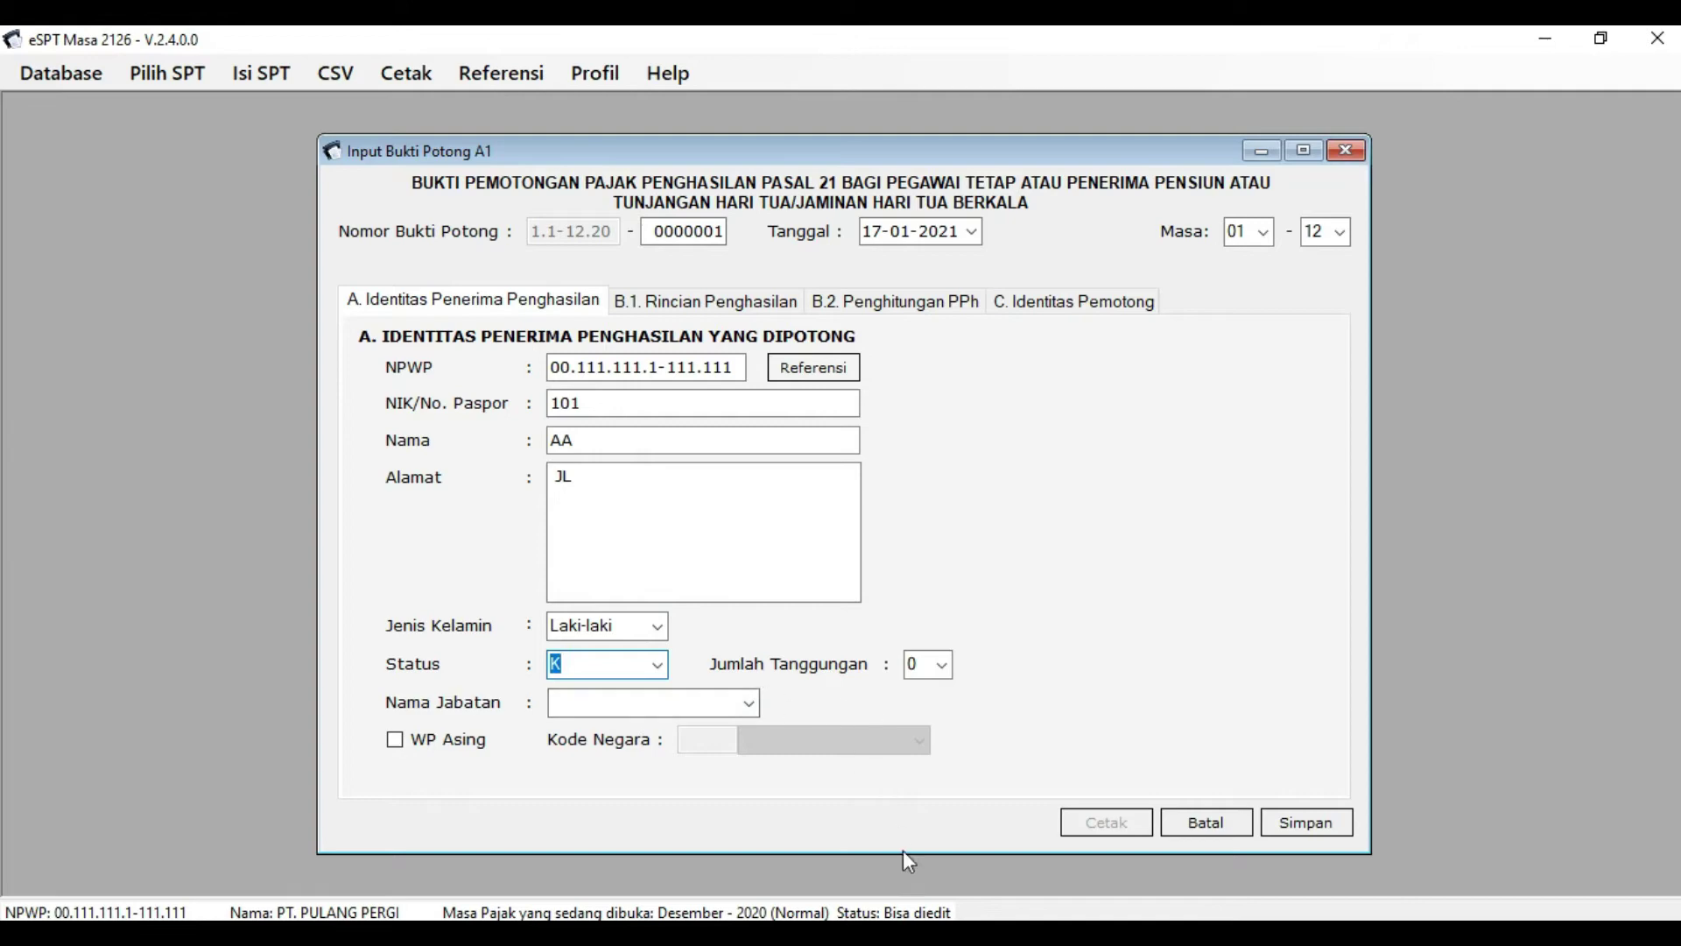
left_click(789, 933)
left_click(331, 547)
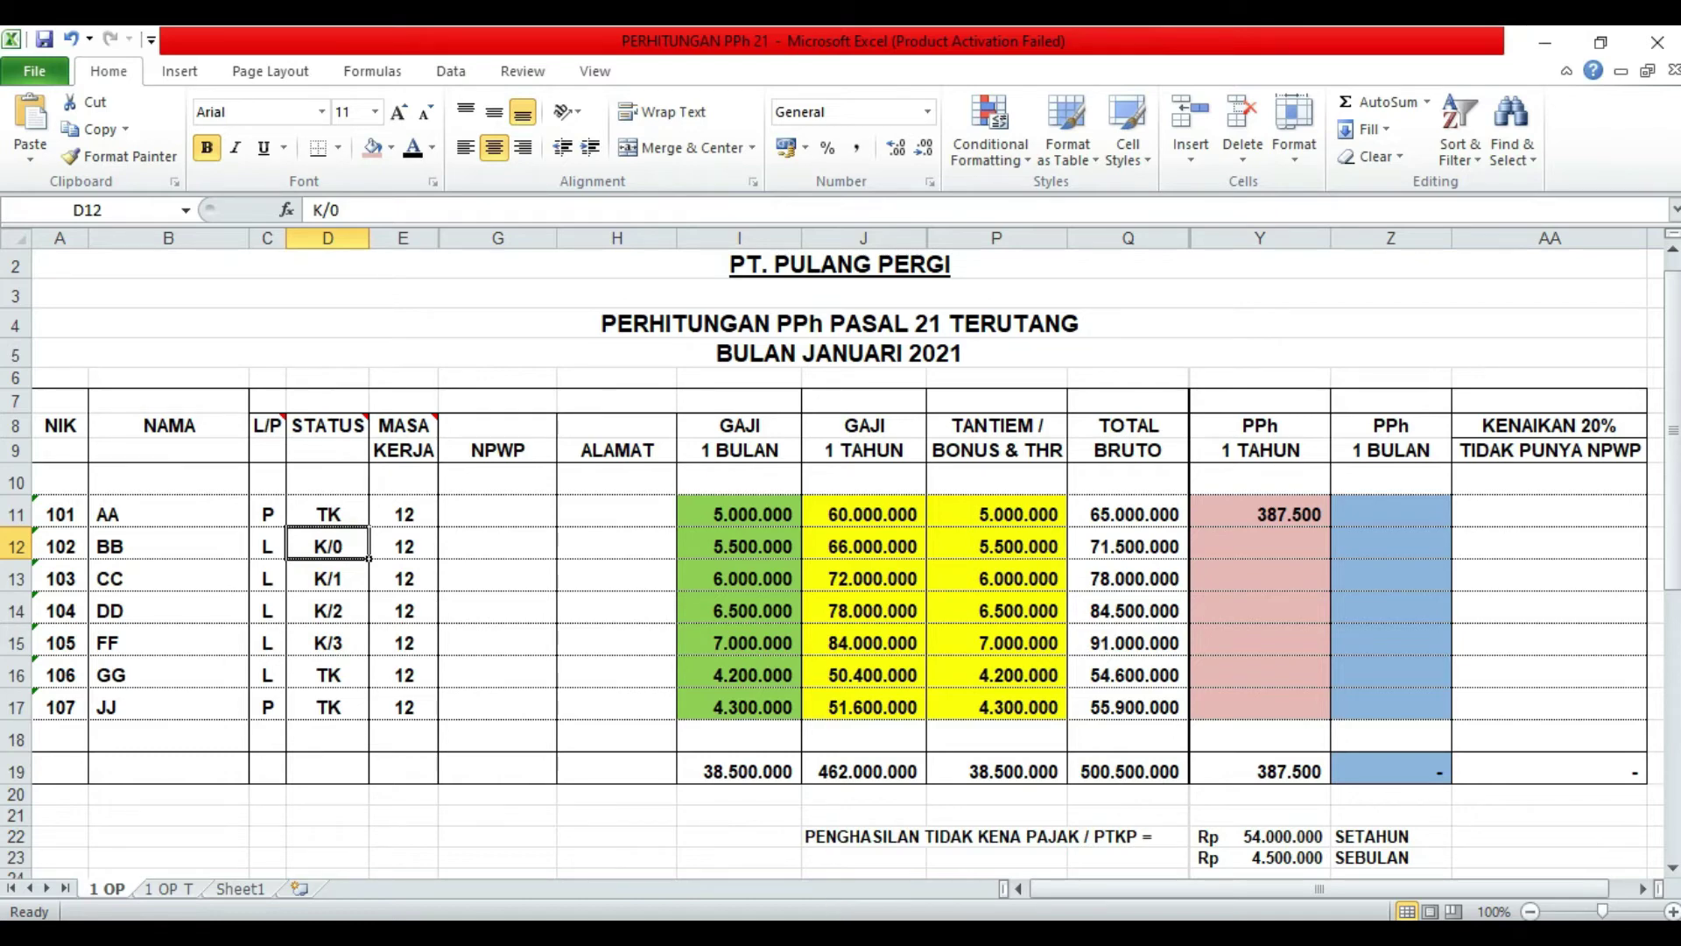
key("alt+Tab")
left_click(966, 541)
left_click(1021, 688)
left_click(916, 411)
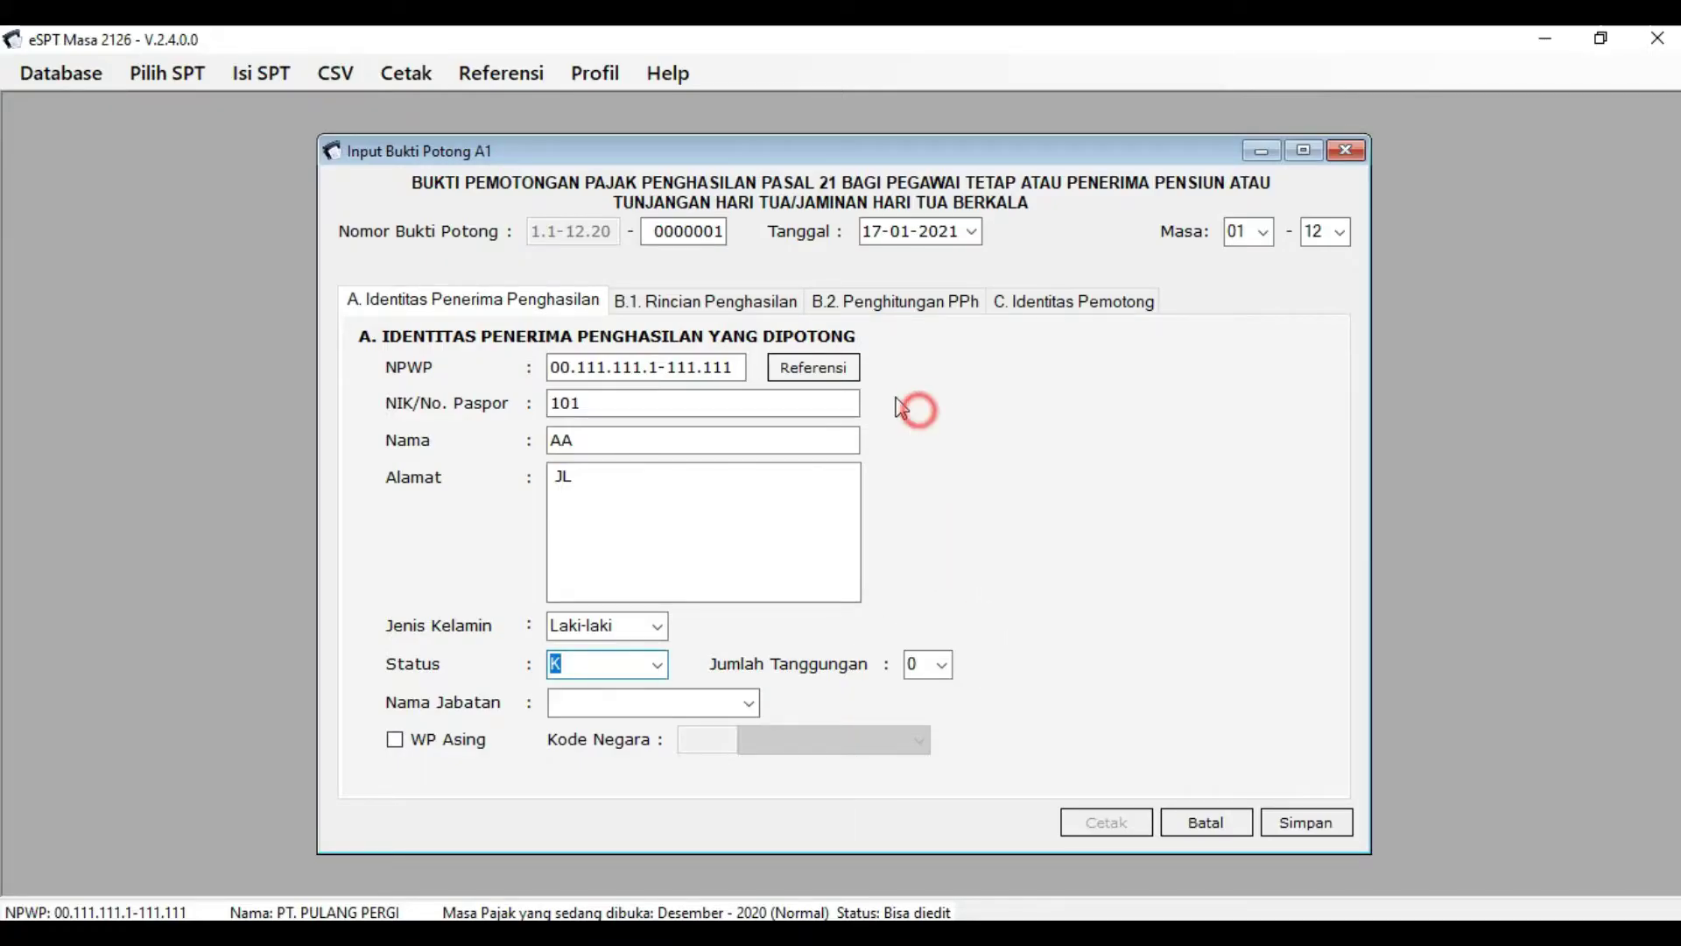
Look up the second employee's annual salary in cell J12 and set Gaji/Pensiun in the slip's B.1 income details to 66.000.000.
left_click(749, 303)
left_click(1038, 364)
left_click(1340, 450)
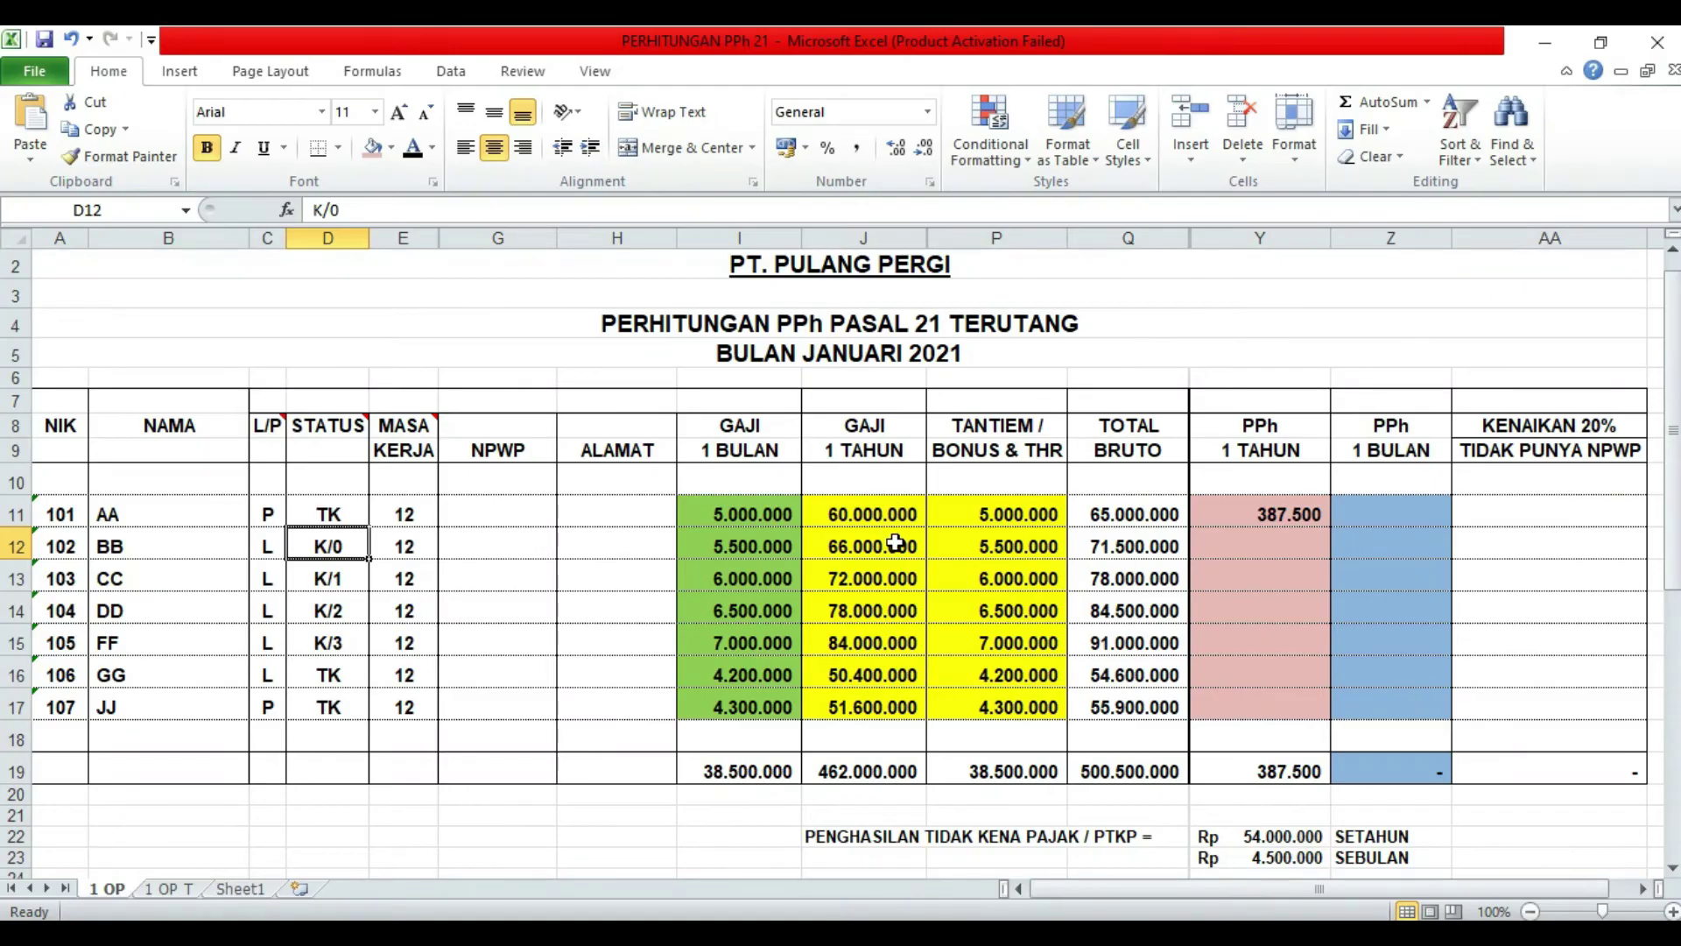
left_click(901, 547)
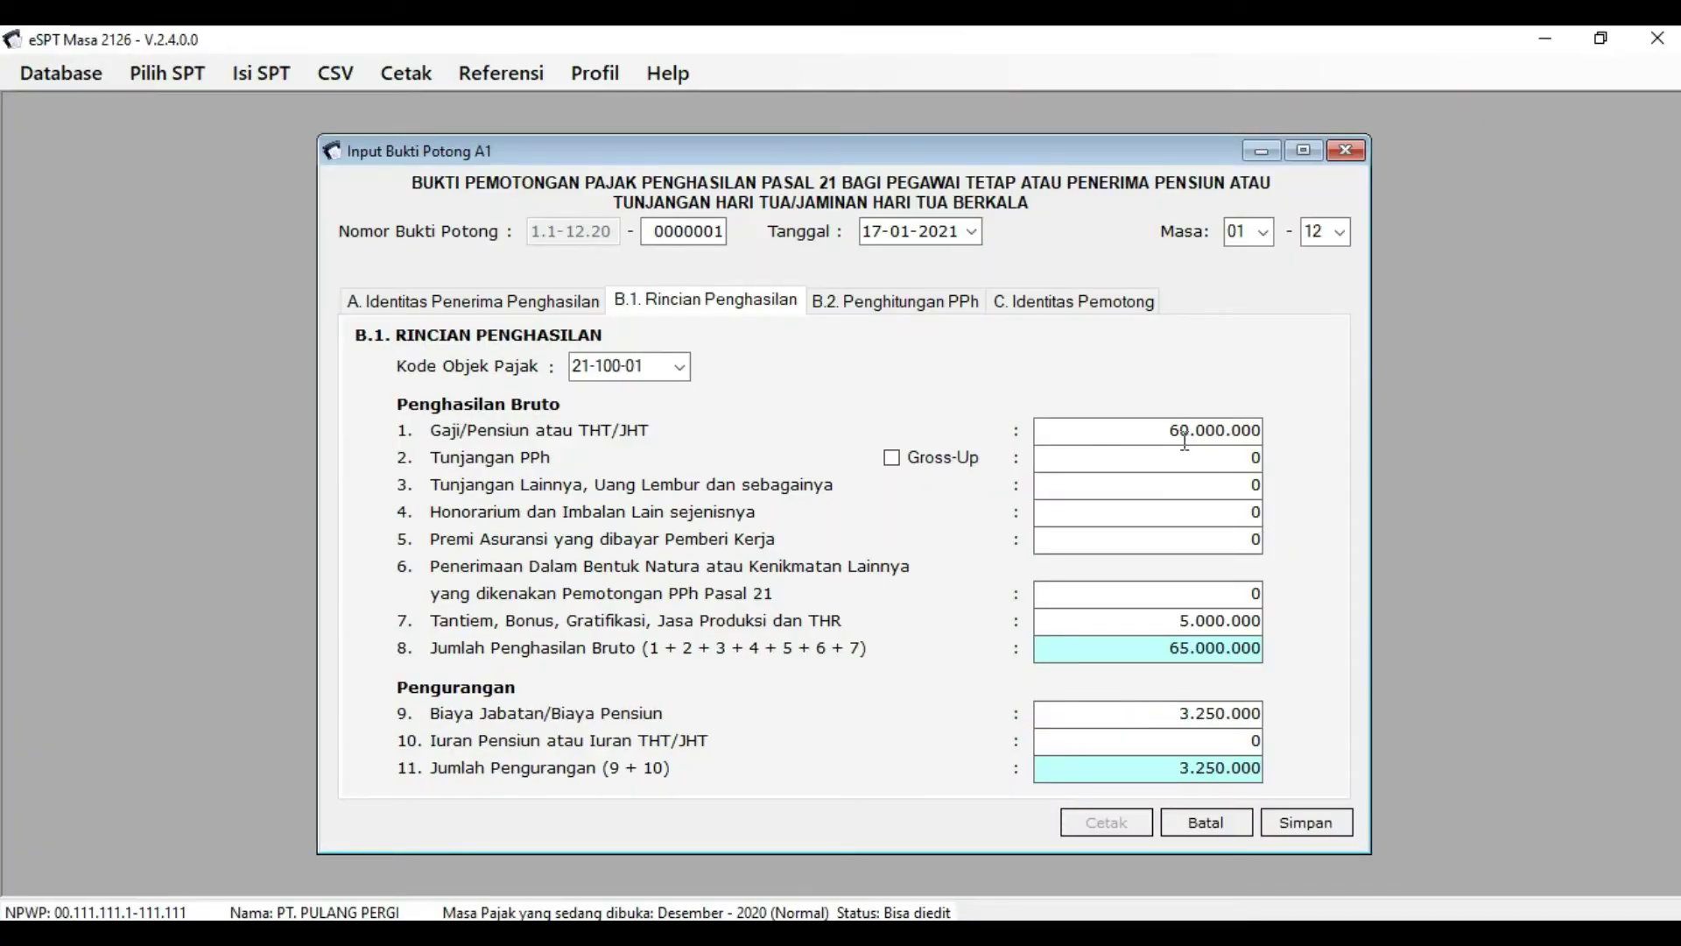
left_click_drag(1180, 431, 1189, 431)
type("6")
left_click(1303, 624)
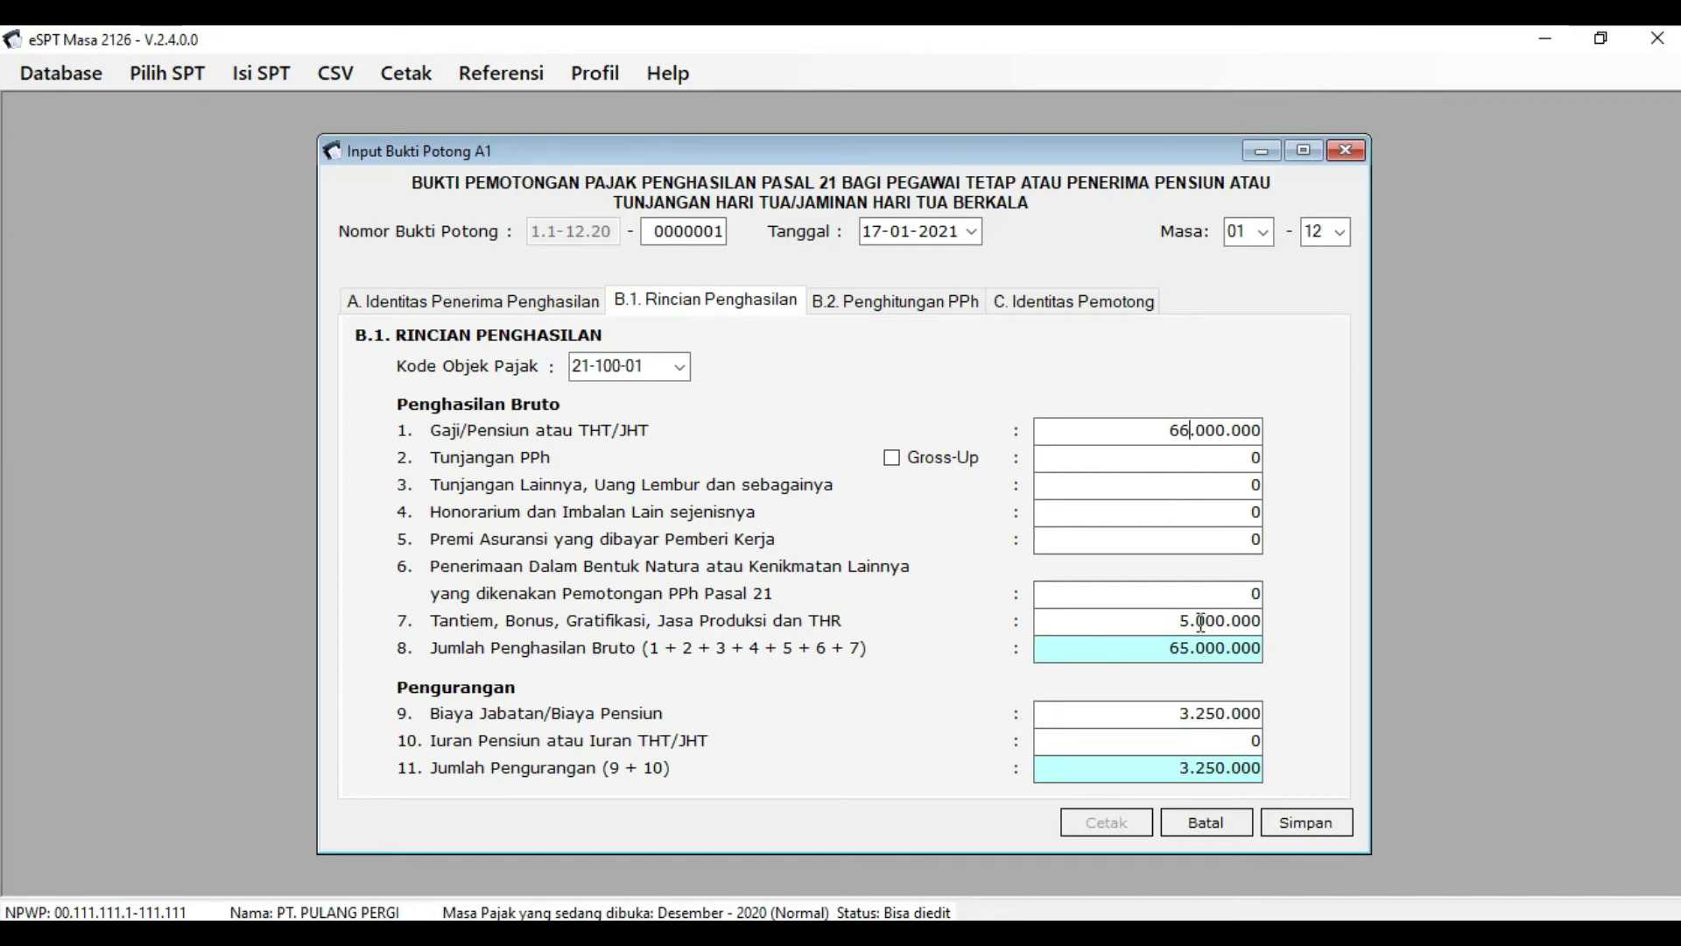
Set line 7, Tantiem, Bonus, Gratifikasi, Jasa Produksi dan THR, to 5.500.000 and recalculate the gross income.
left_click_drag(1199, 621, 1216, 619)
type("5")
left_click(1269, 387)
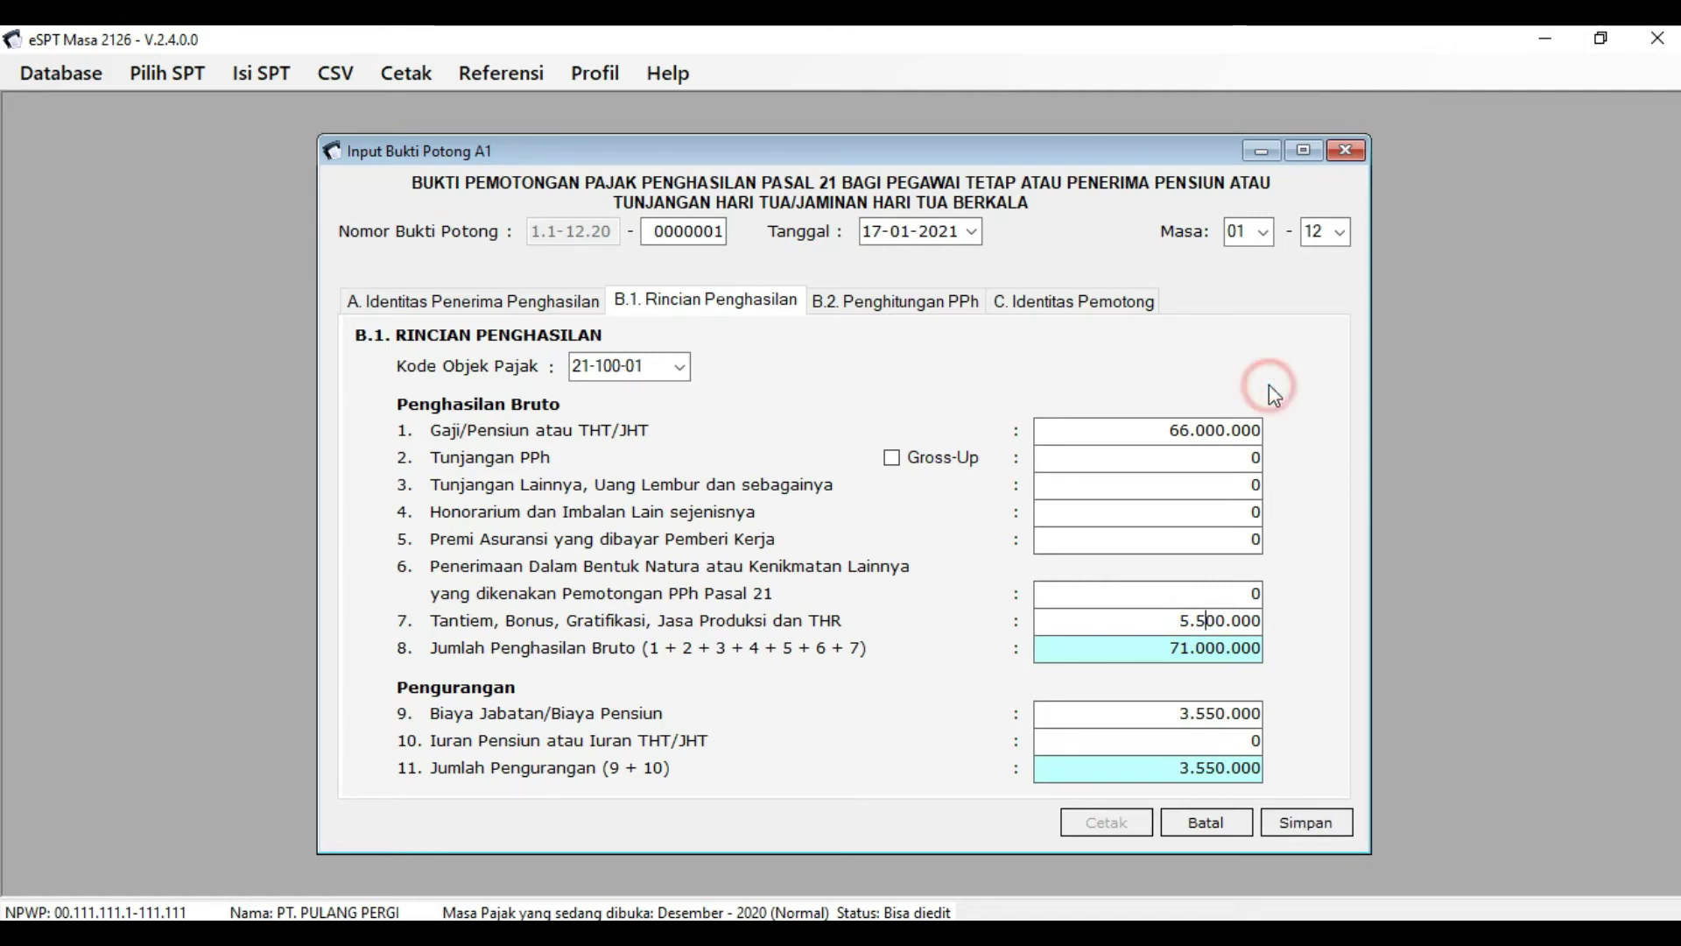
key("Tab")
key("Tab")
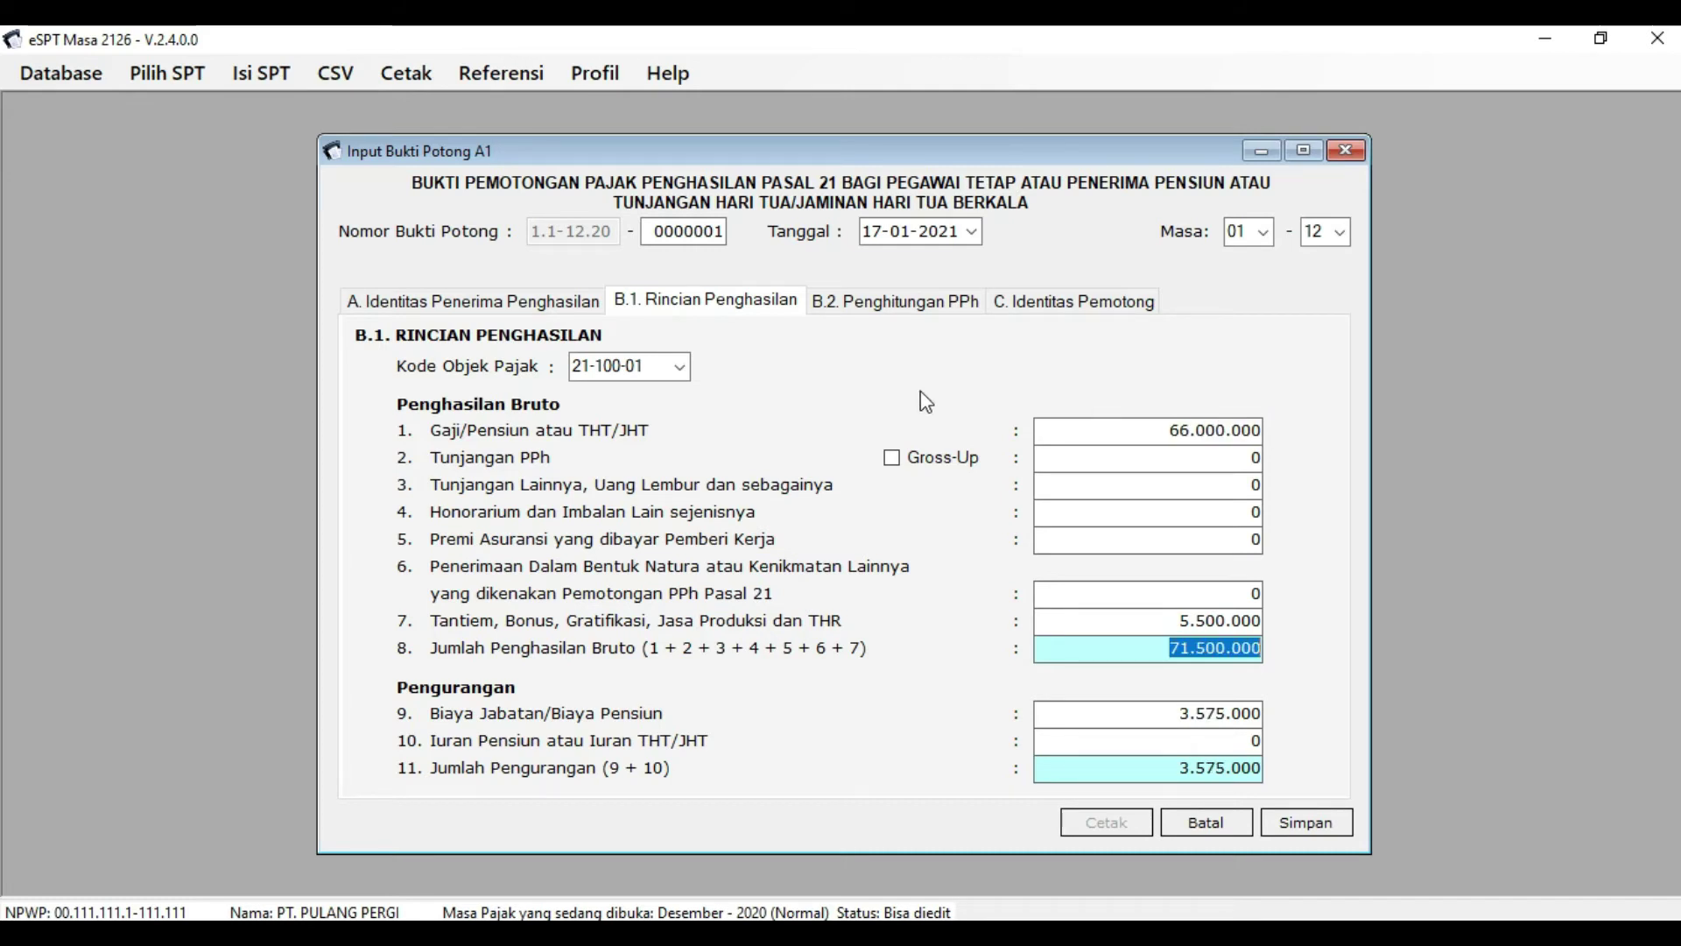
Copy the annual PPh Pasal 21 amount from line 17 of B.2 and paste it into cell Y12 of the Excel payroll worksheet.
left_click(888, 303)
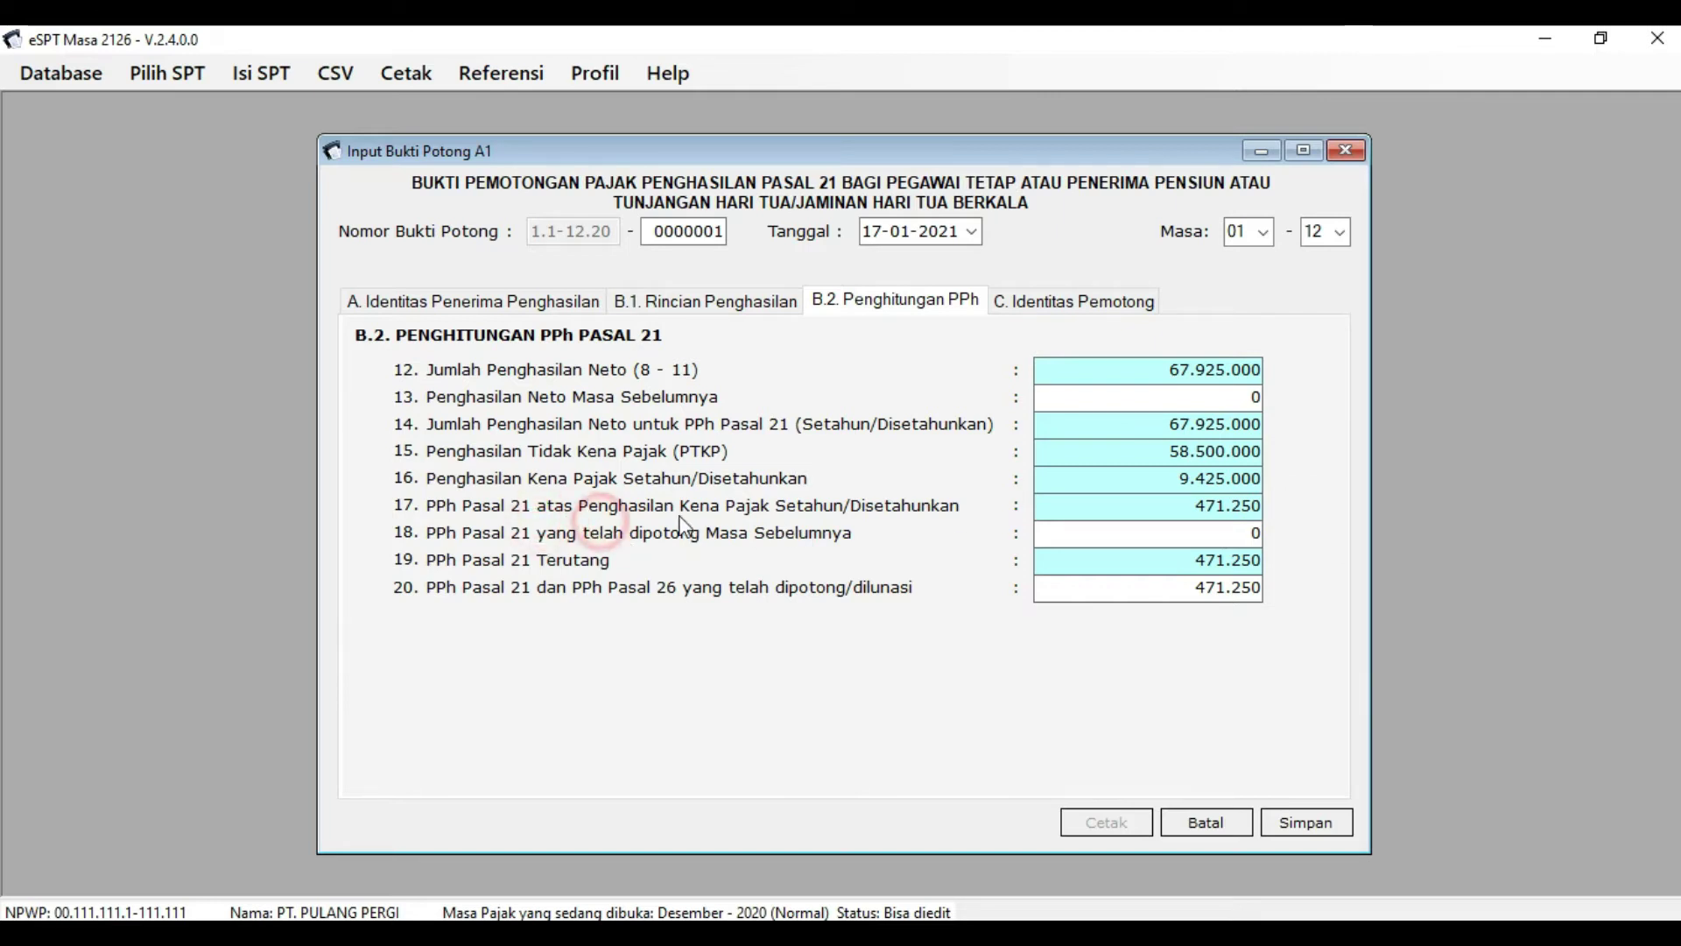
left_click_drag(1184, 507, 1263, 509)
right_click(1252, 504)
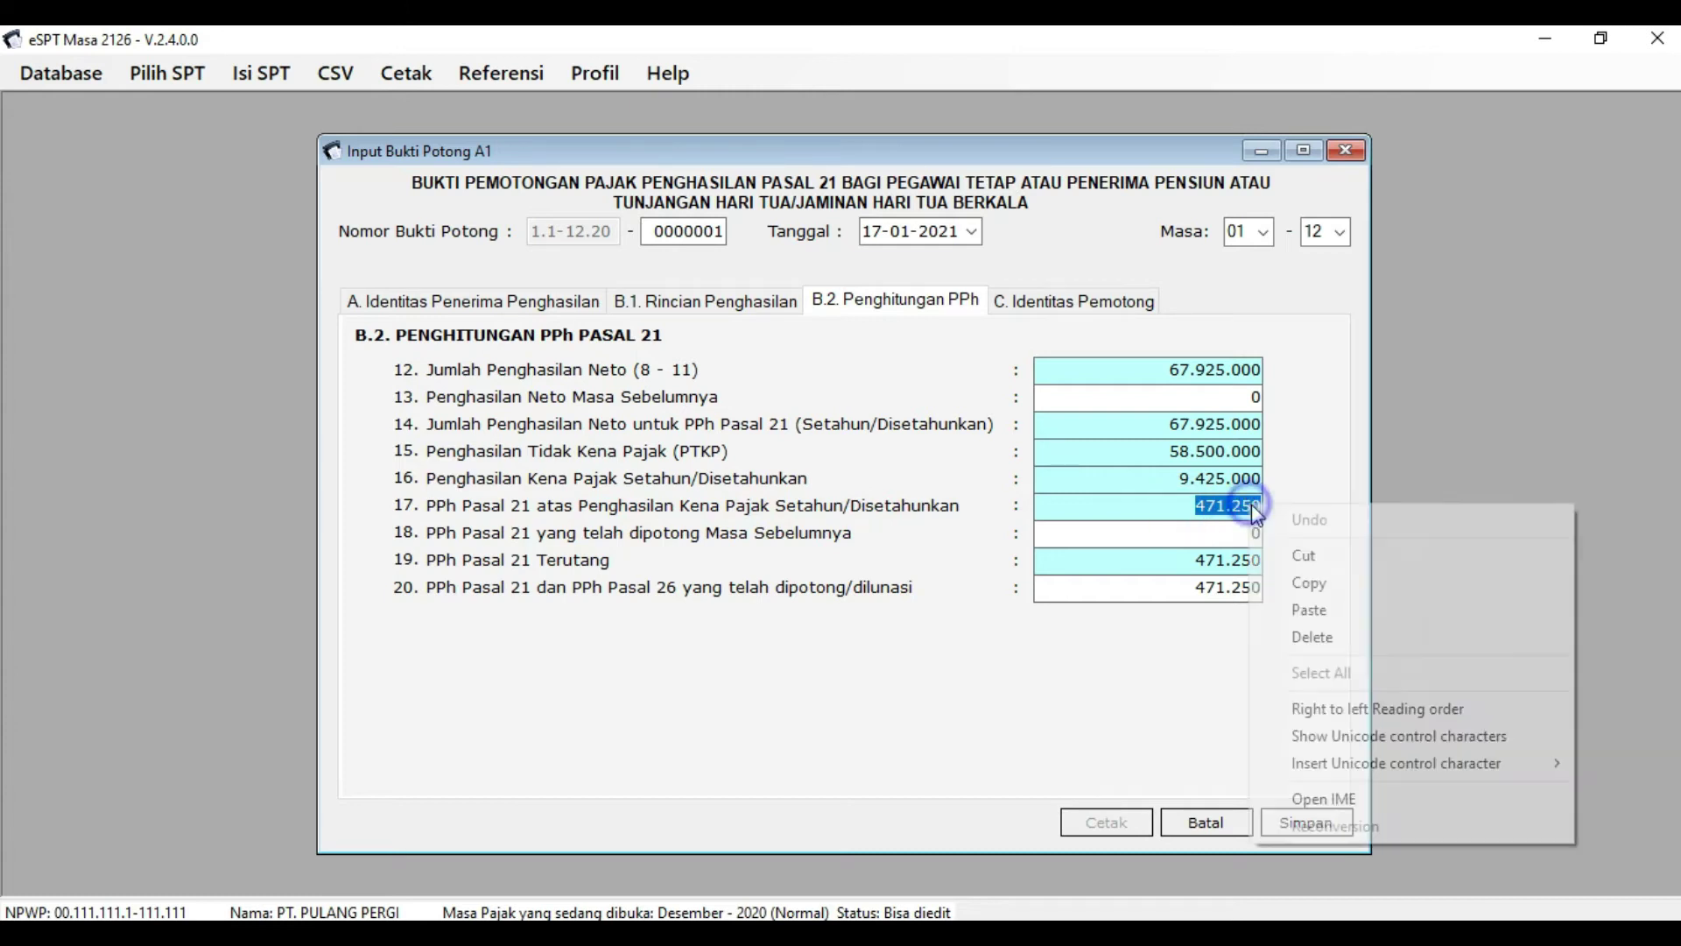
left_click(1313, 583)
key("alt+Tab")
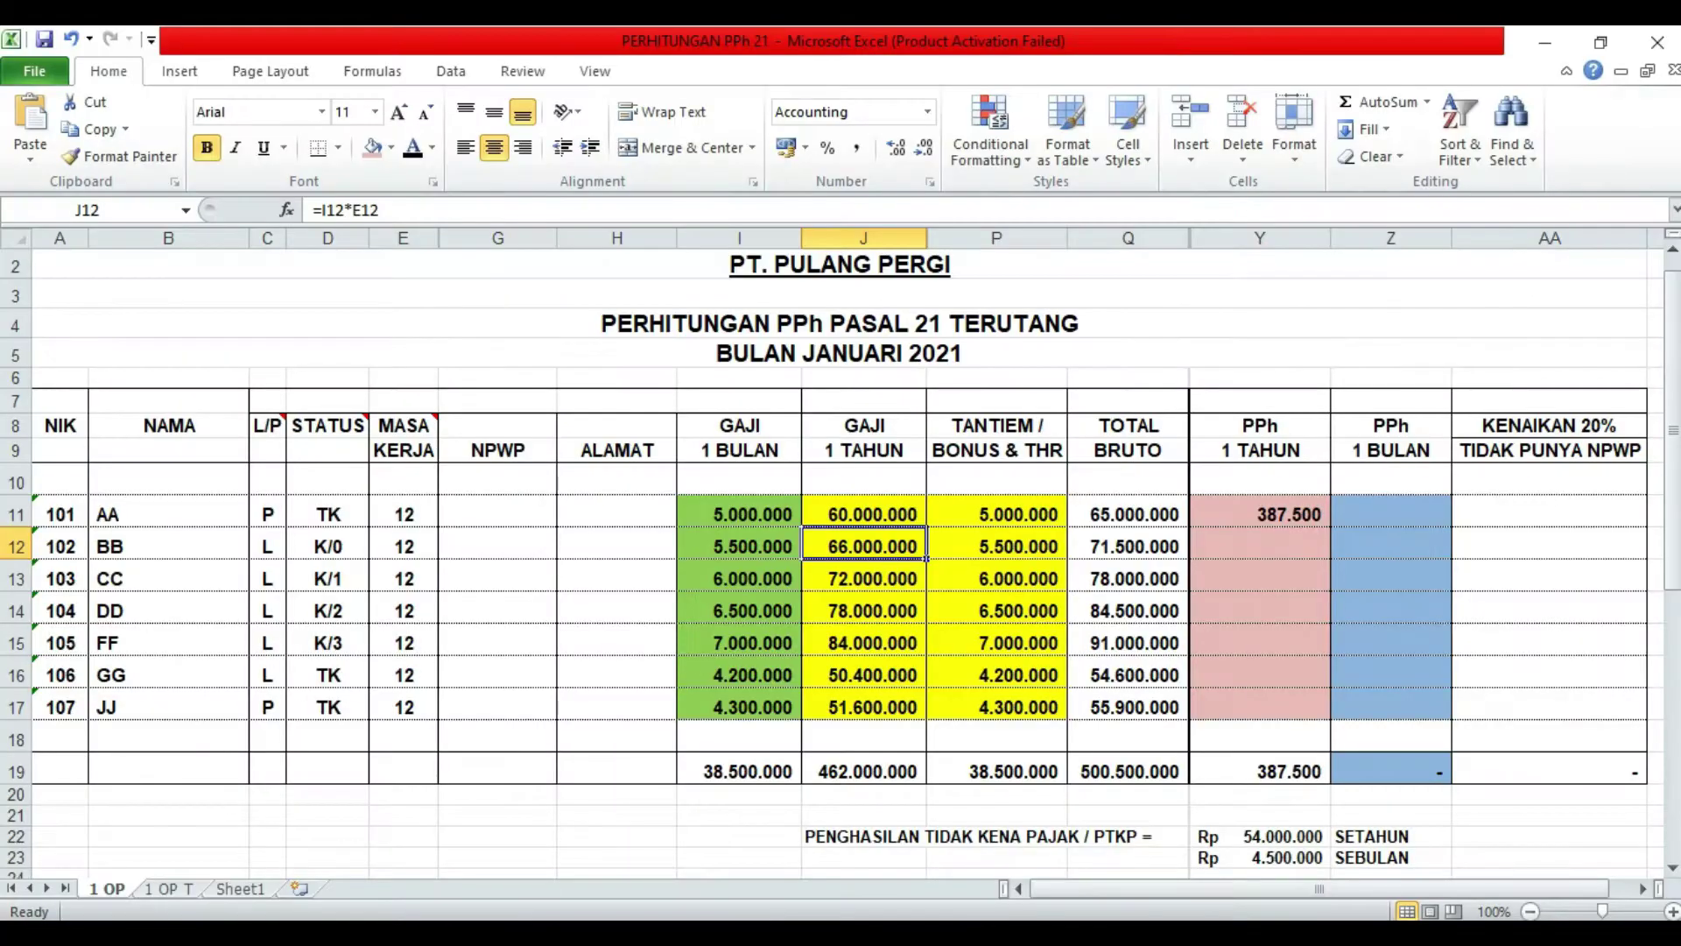
left_click(1244, 548)
left_click(465, 216)
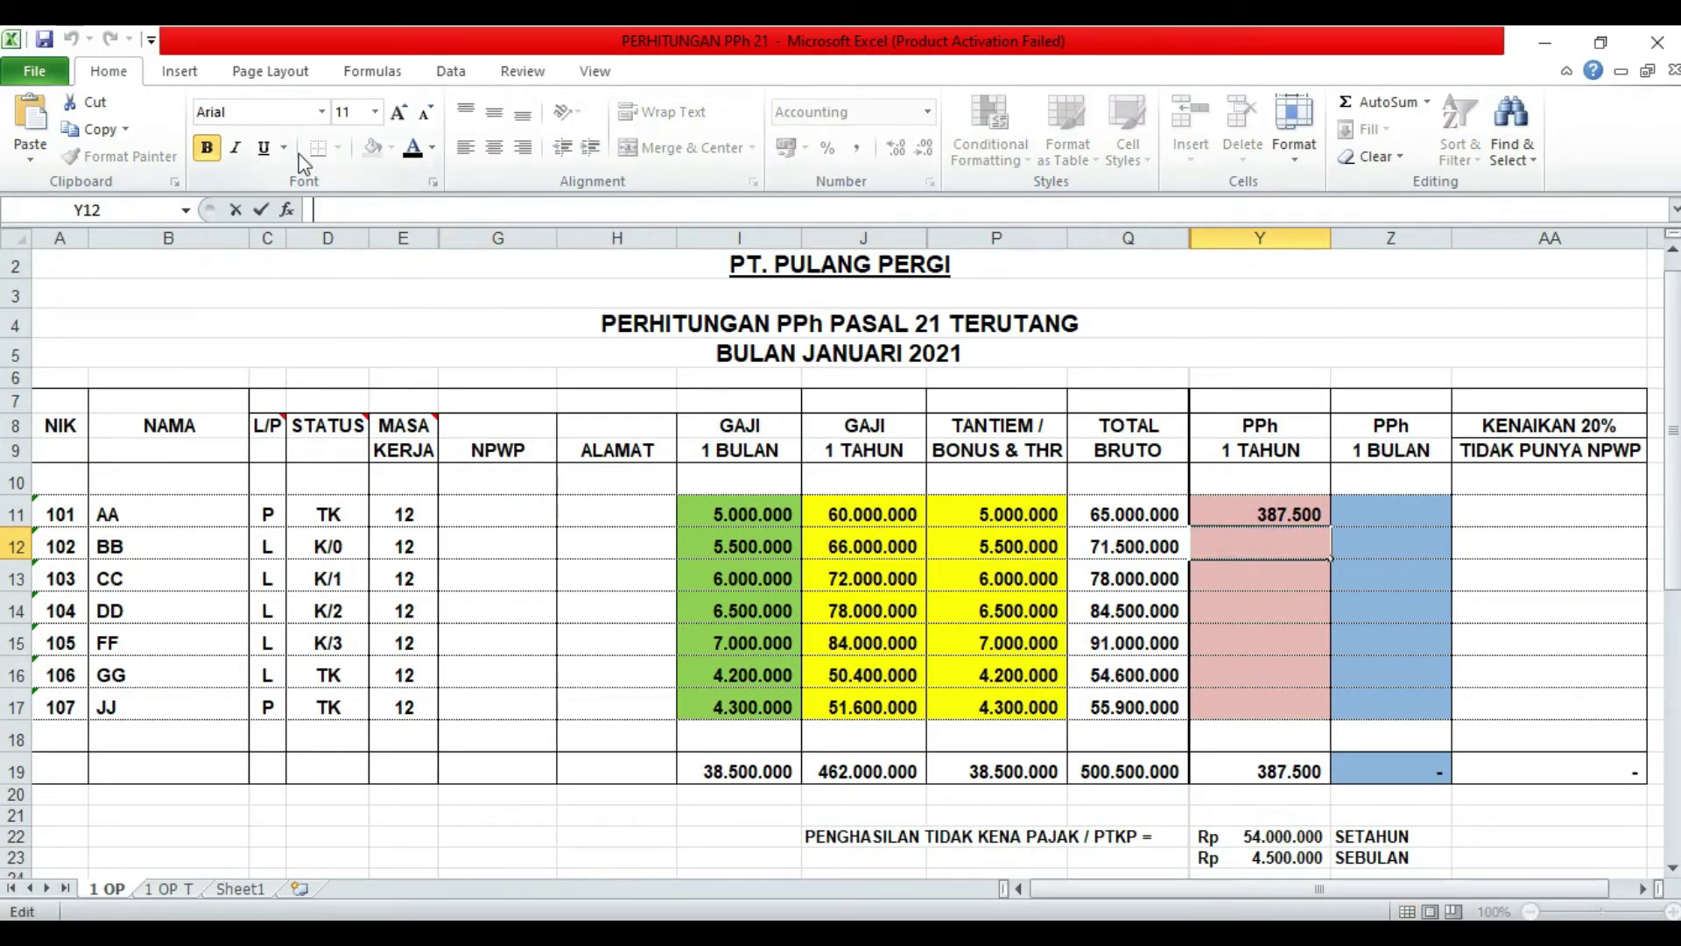
left_click(31, 118)
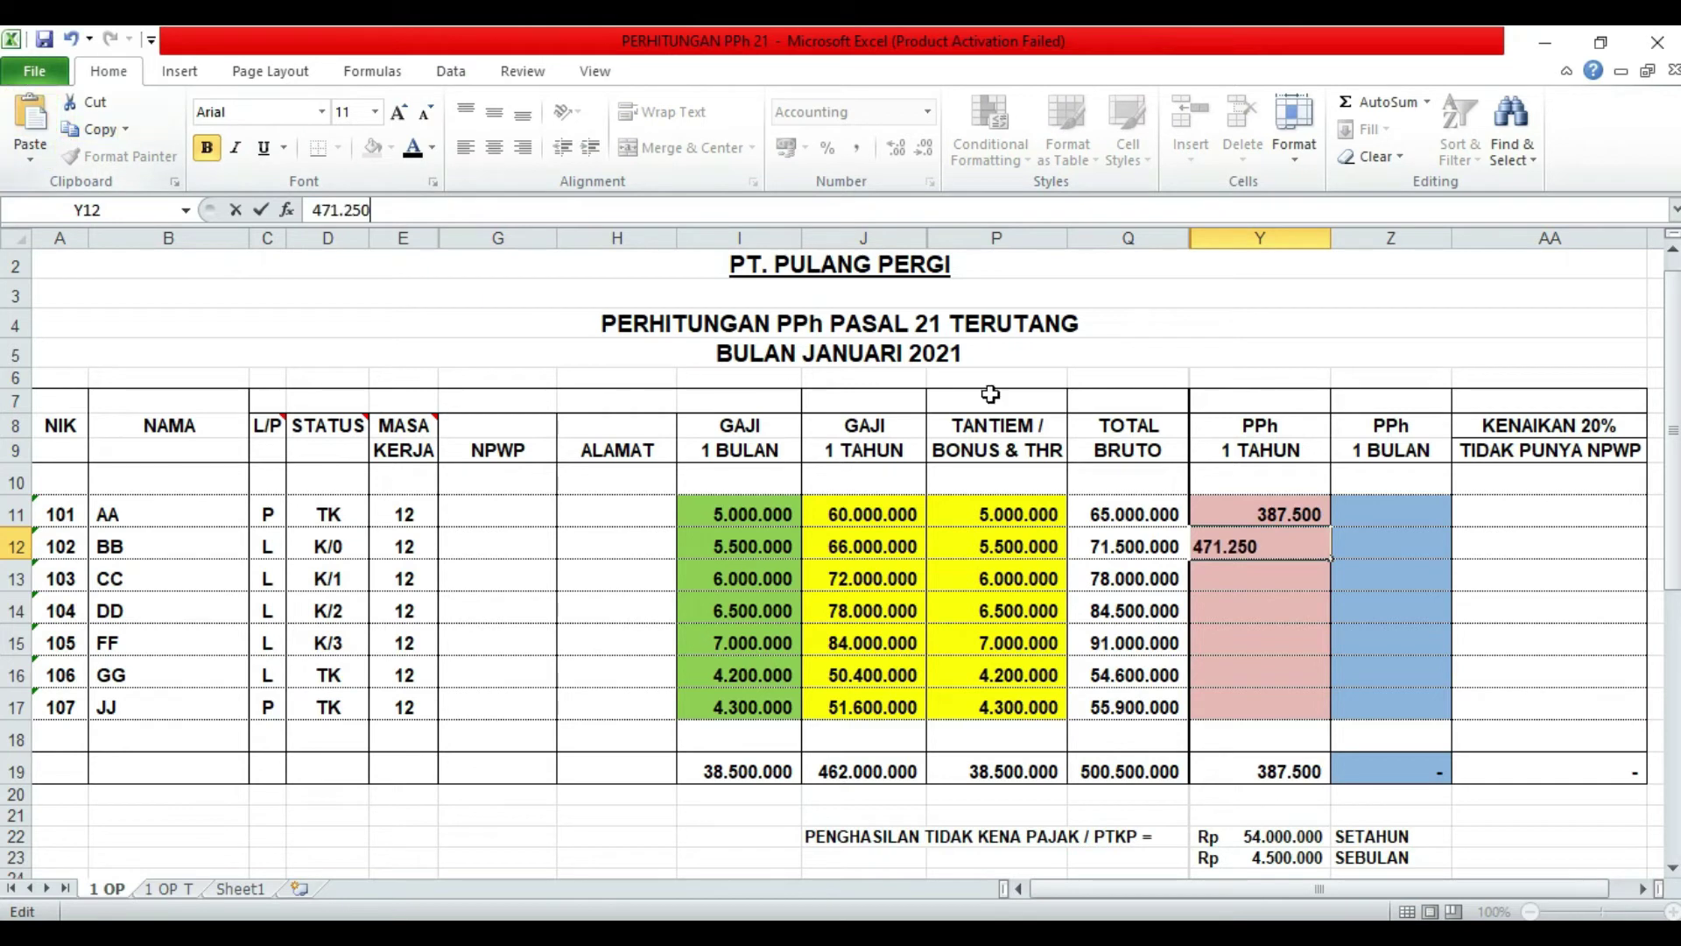
left_click(1169, 334)
left_click(1279, 576)
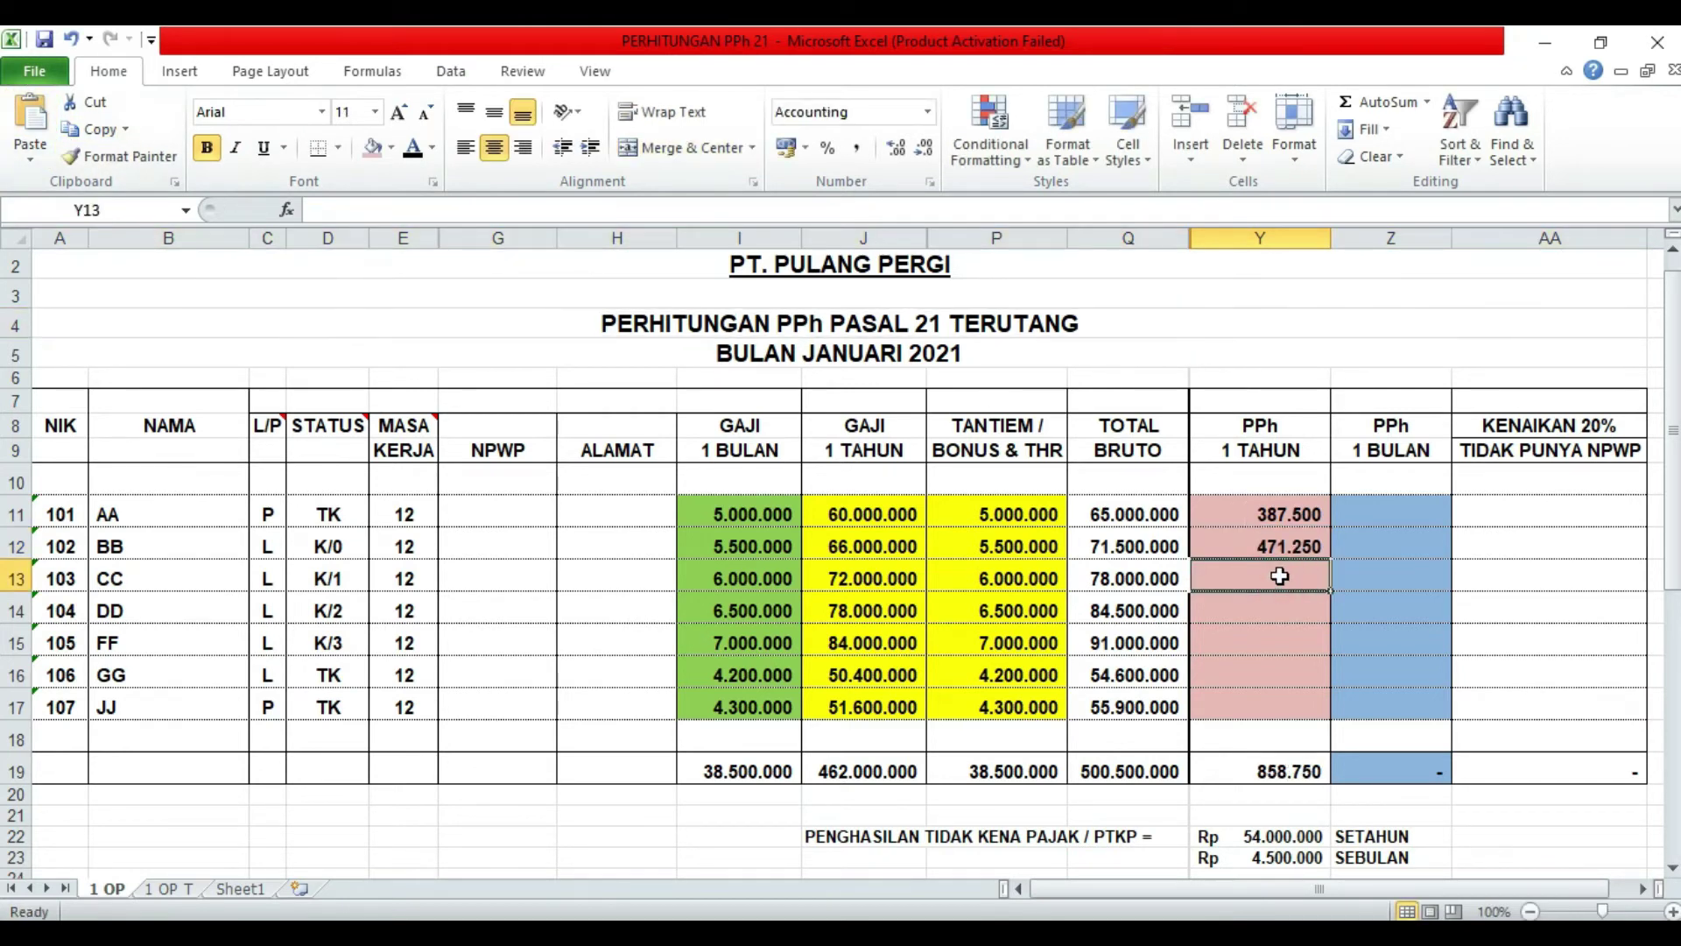
Review the PPh 1 TAHUN entries, and check the third employee's name, gender, status and monthly and annual salary in row 13.
left_click(1287, 525)
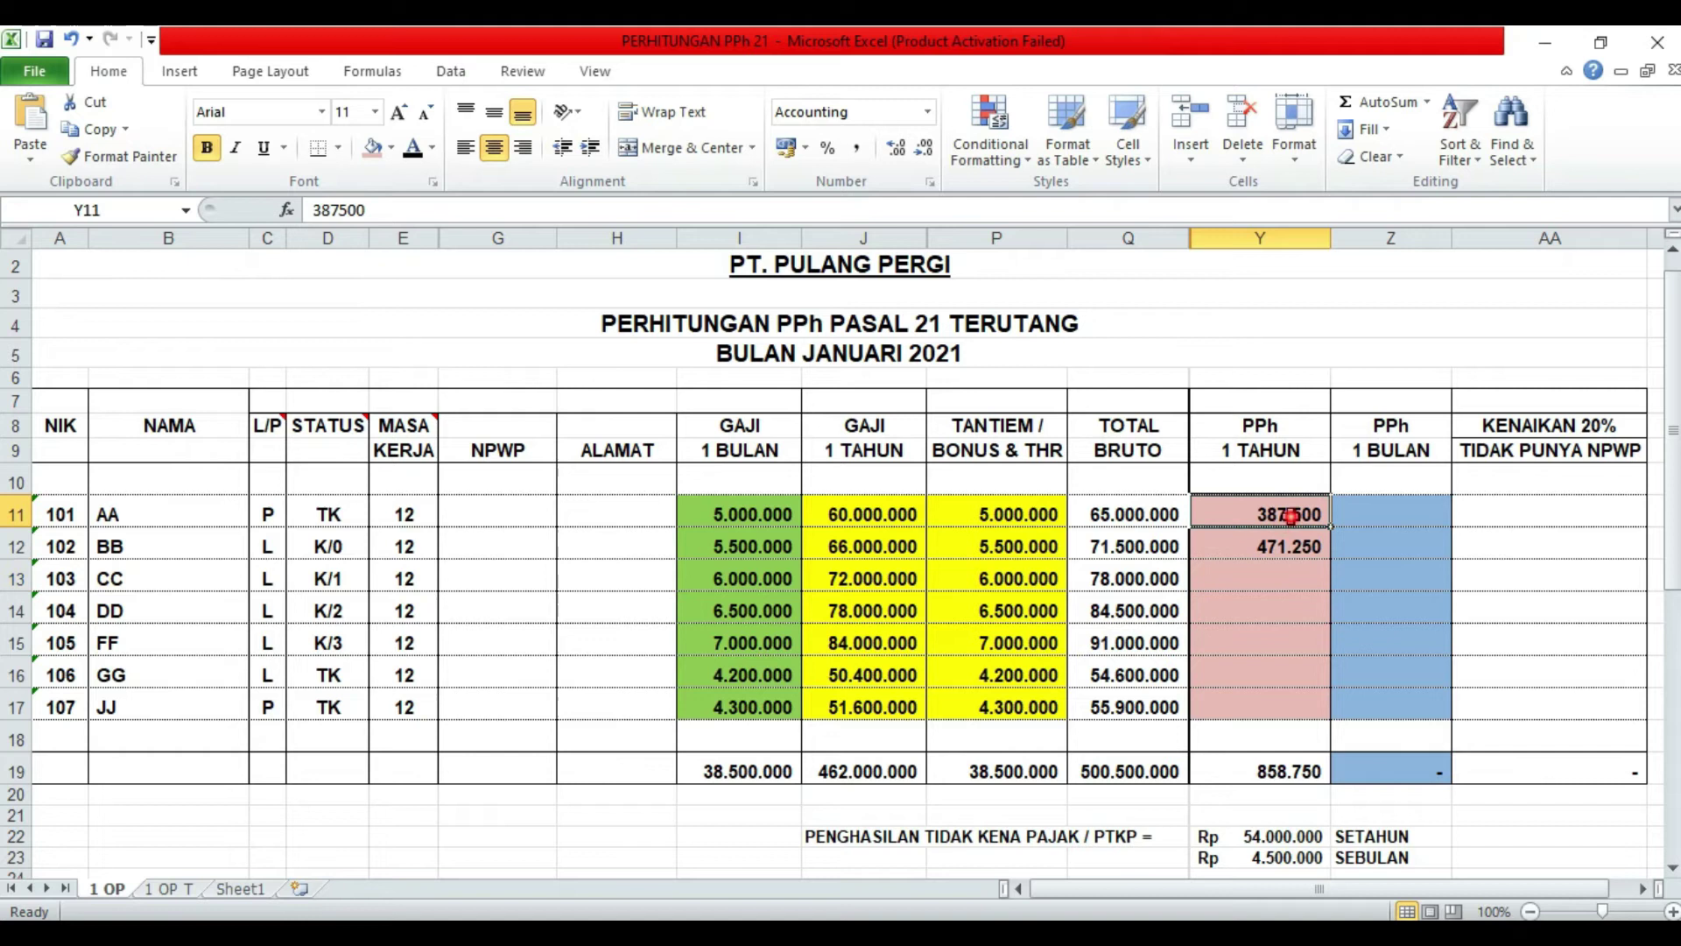
left_click(1286, 564)
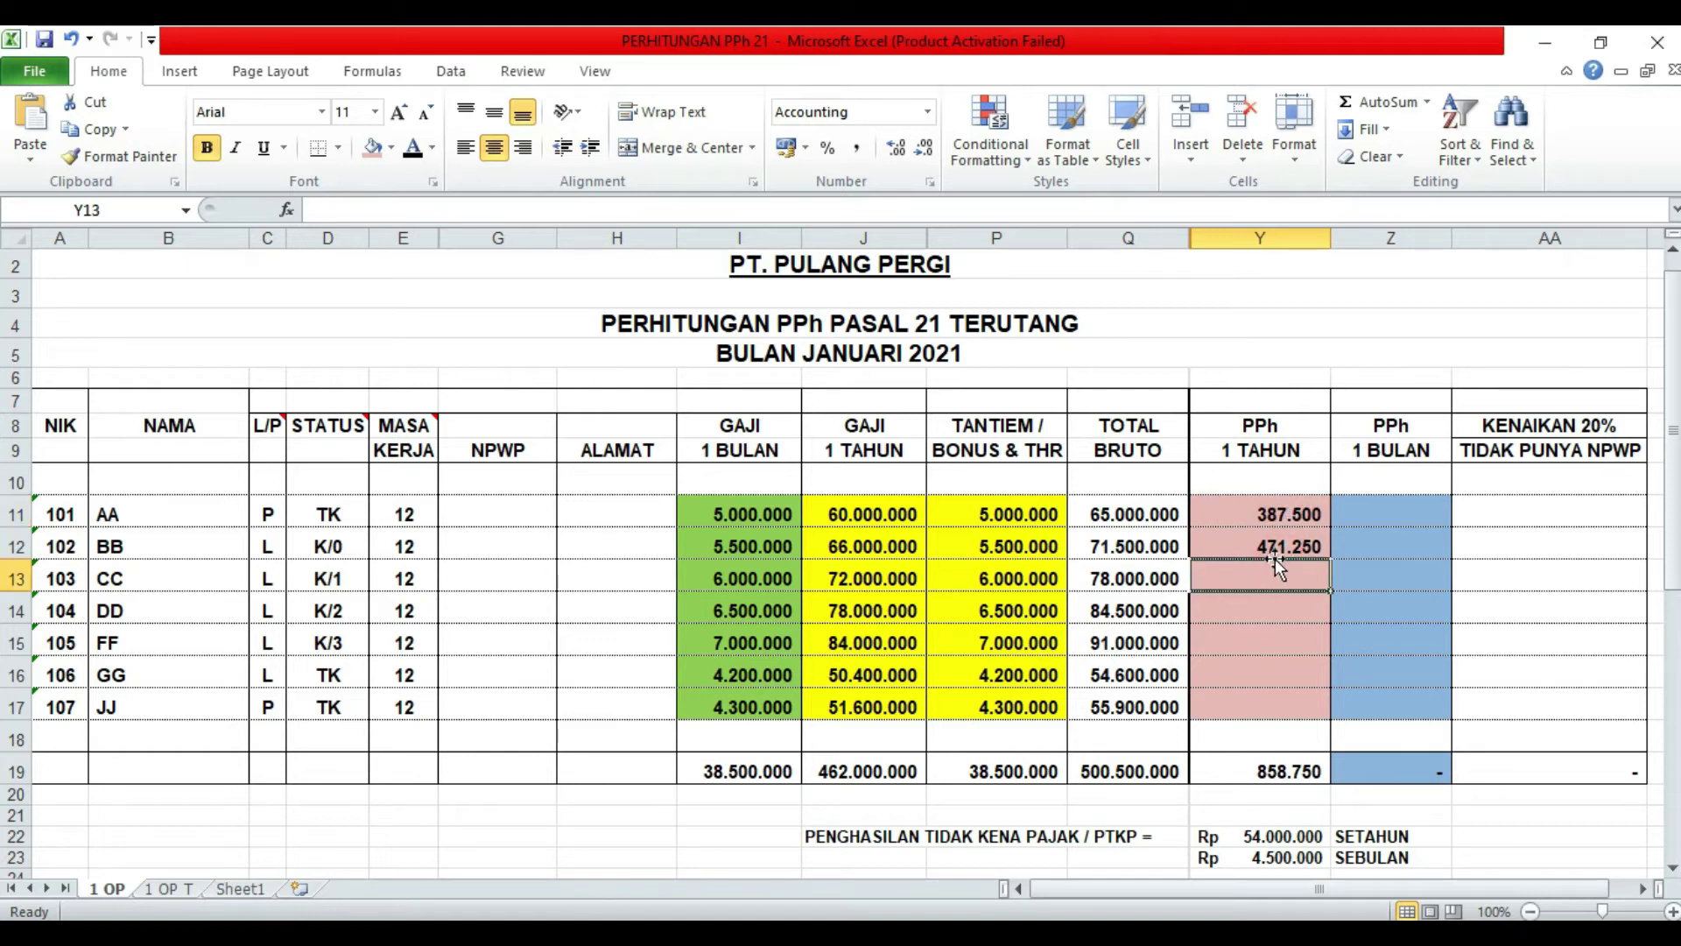
left_click(1270, 512)
left_click(1272, 584)
left_click(109, 579)
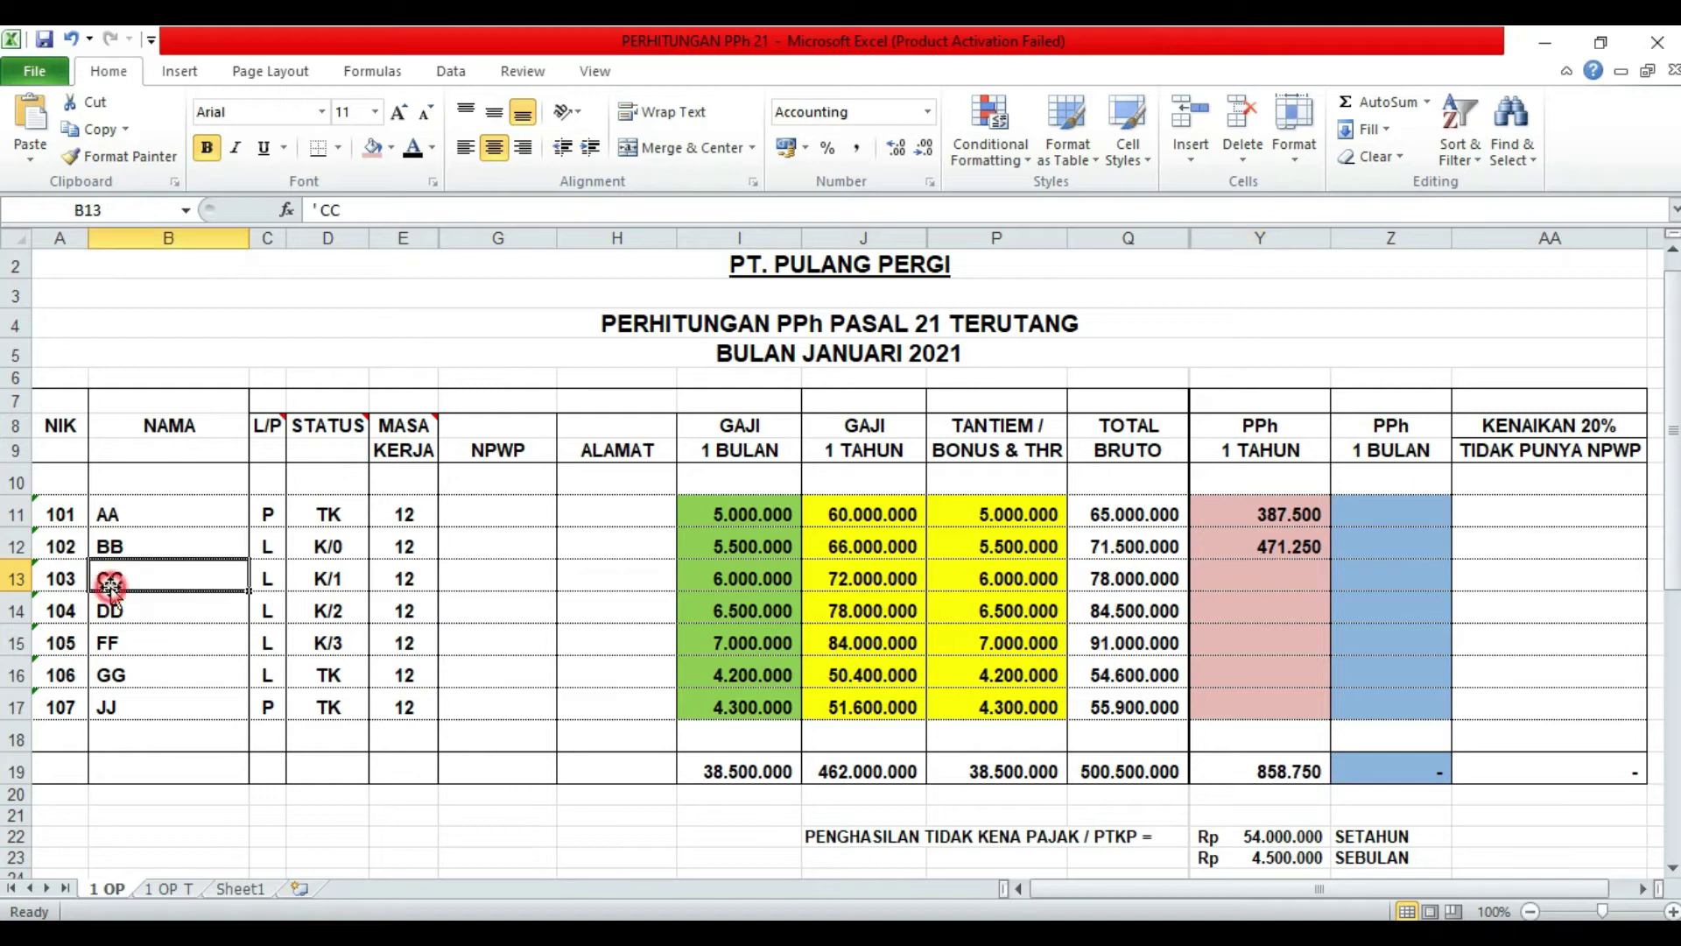
left_click(272, 585)
left_click(331, 583)
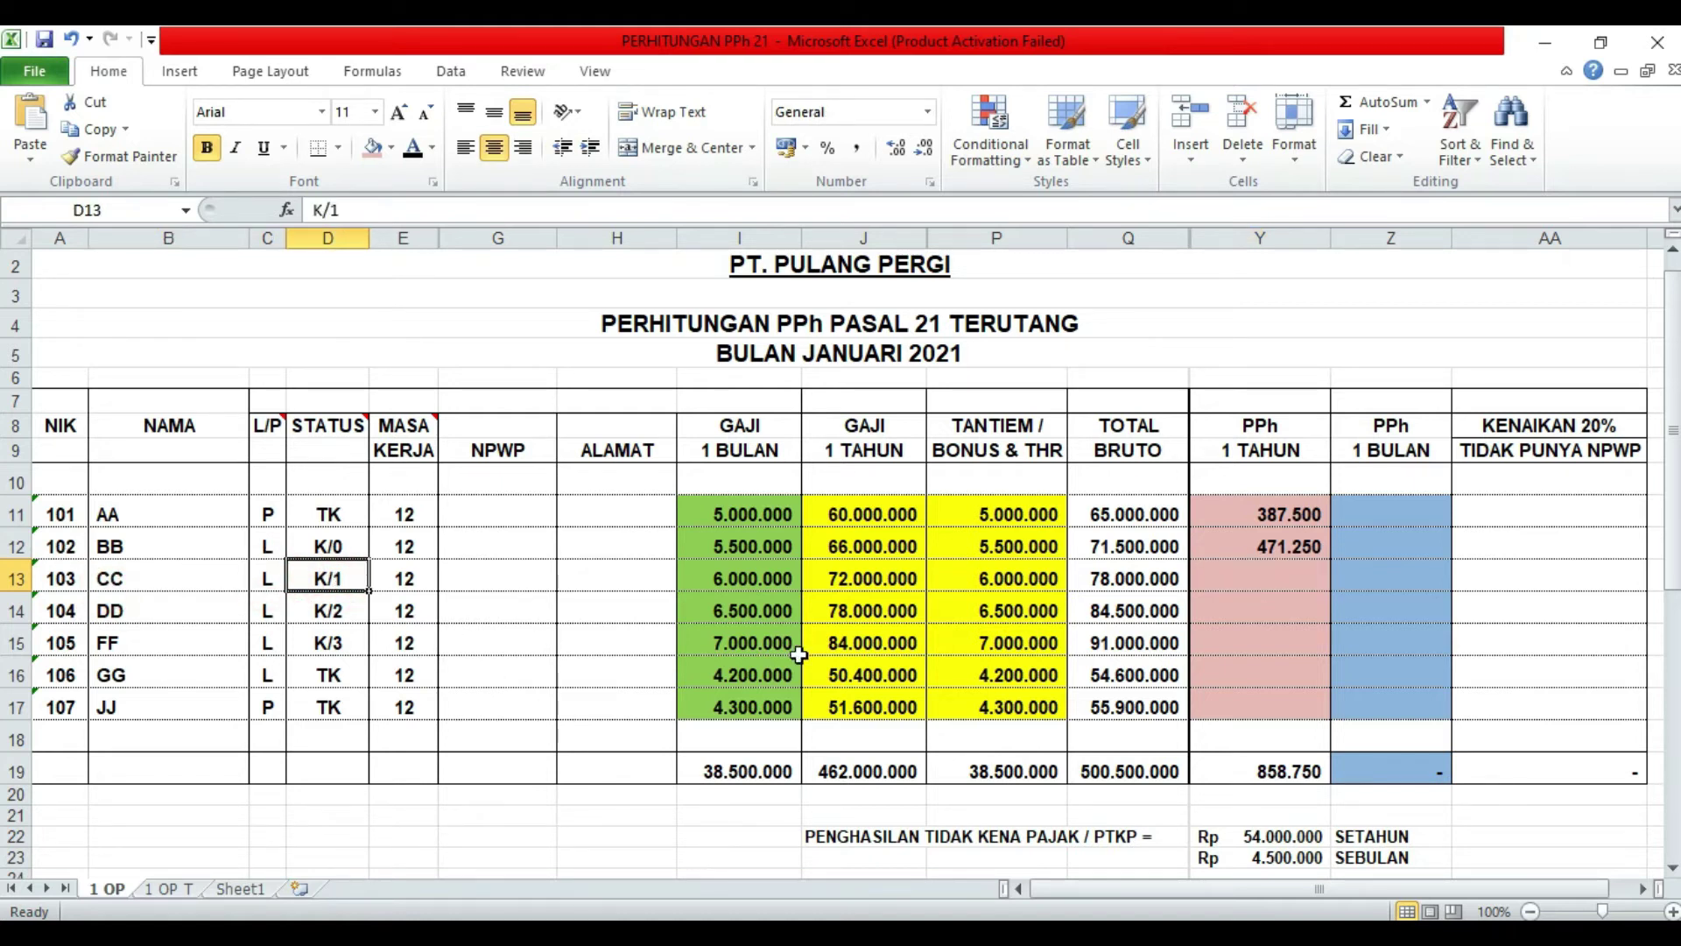
left_click(760, 575)
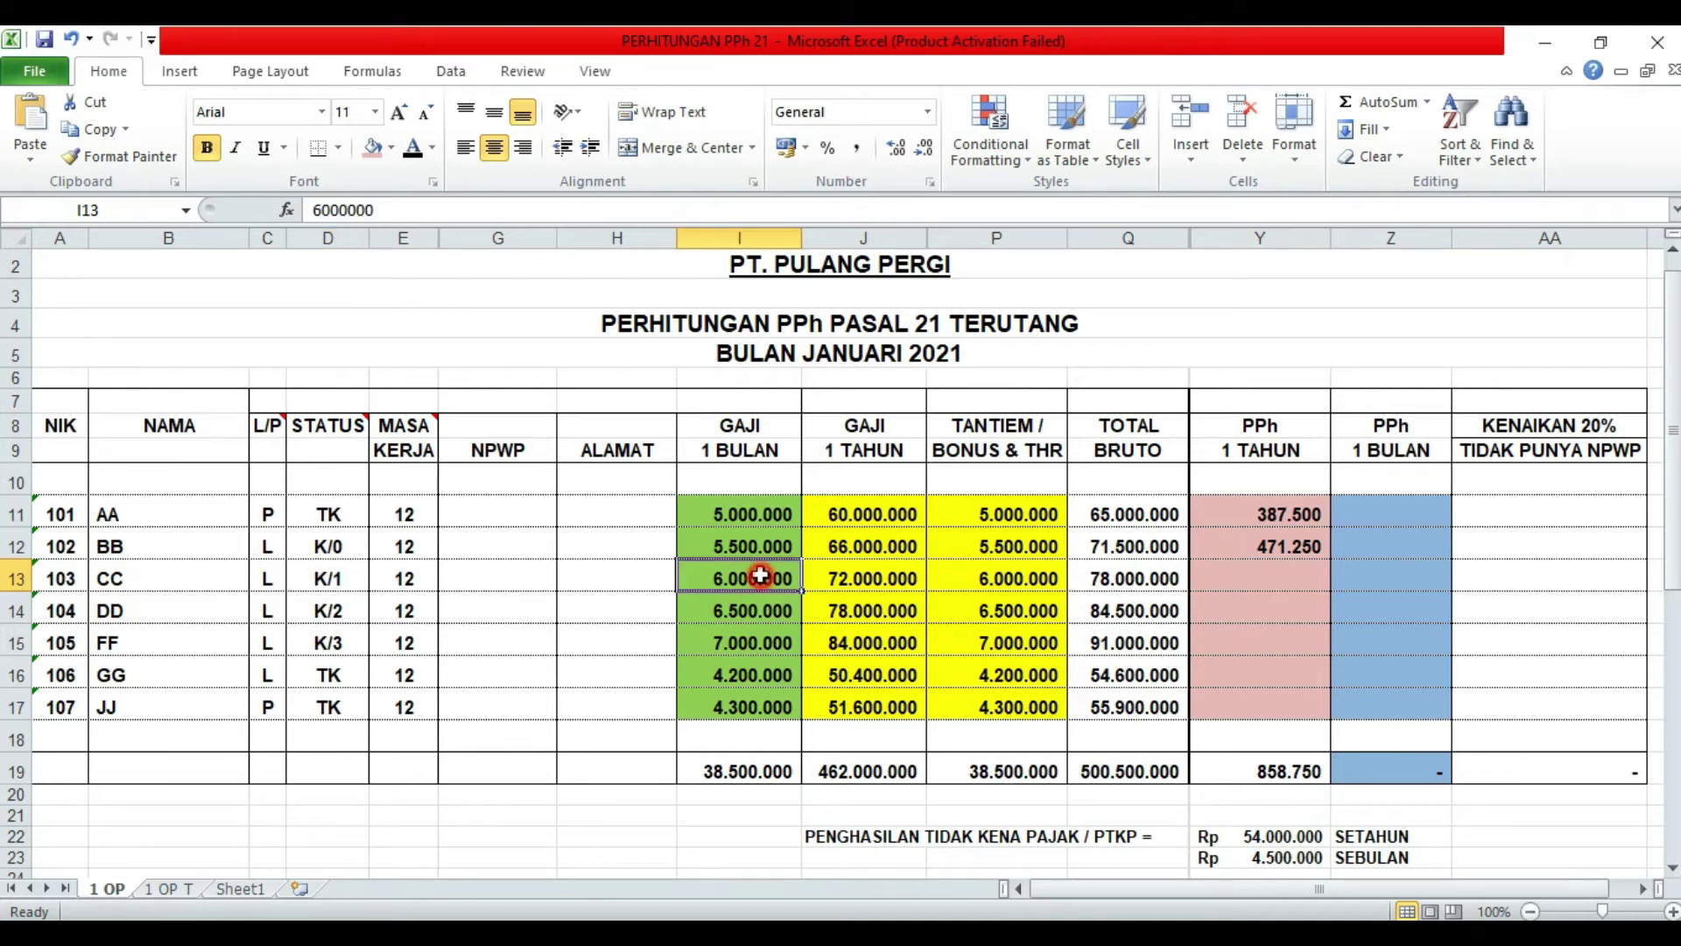
left_click(819, 580)
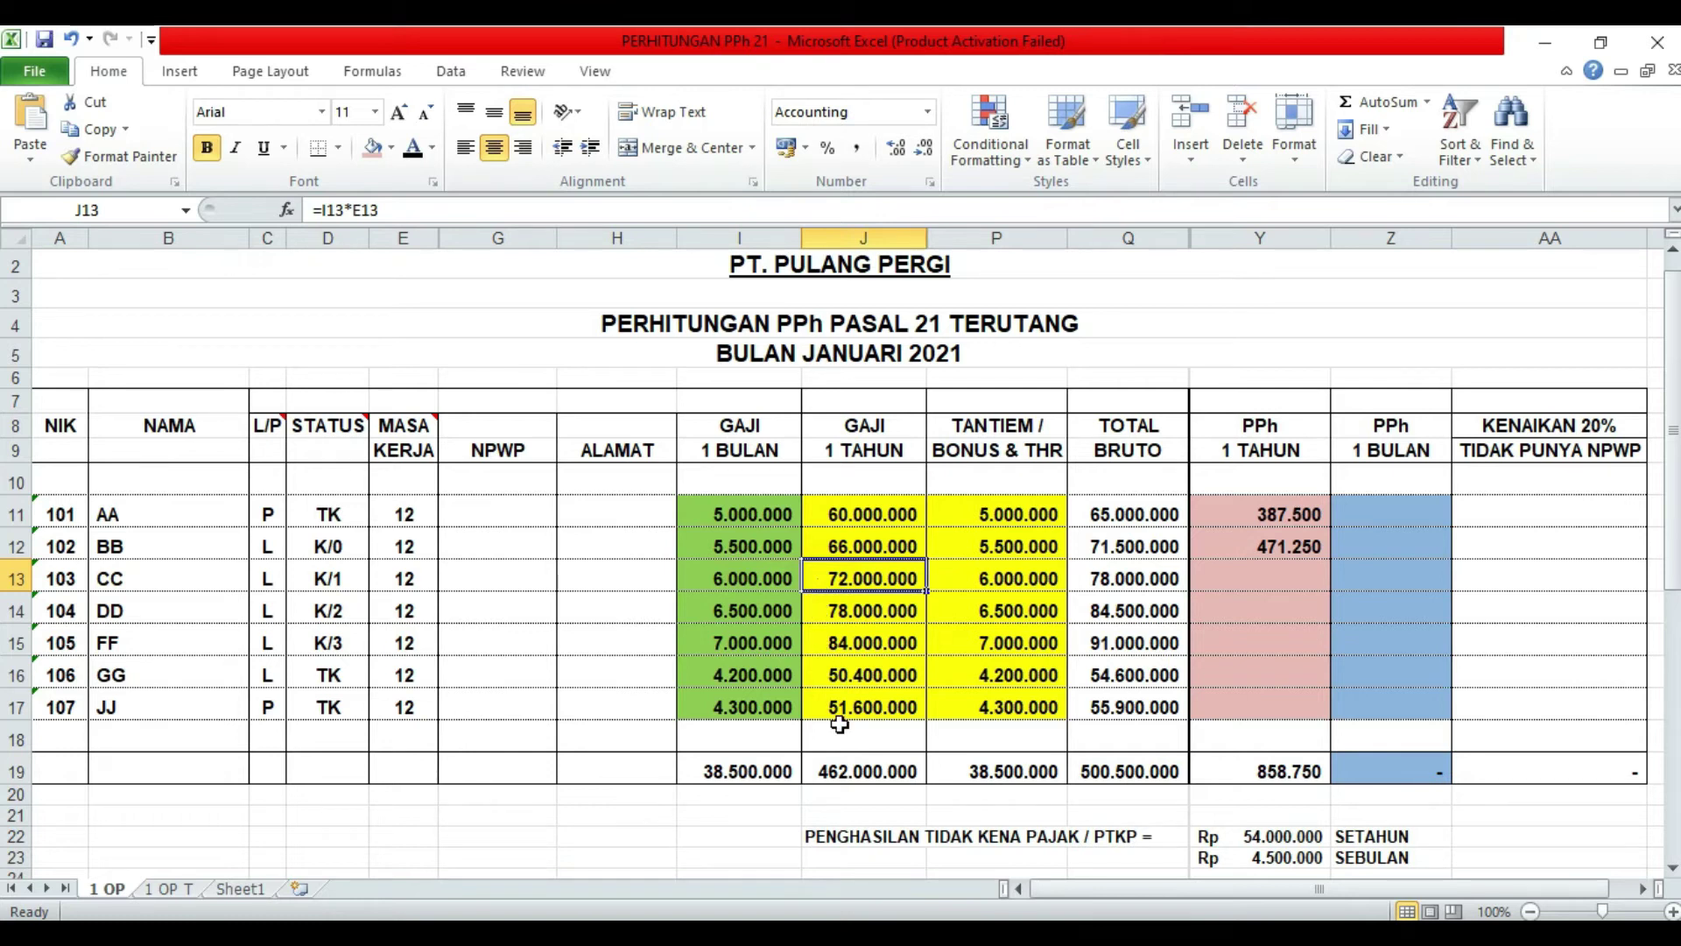
Switch to eSPT and set Jumlah Tanggungan to 1 in the A1 slip's recipient identity section for the third employee.
left_click(819, 934)
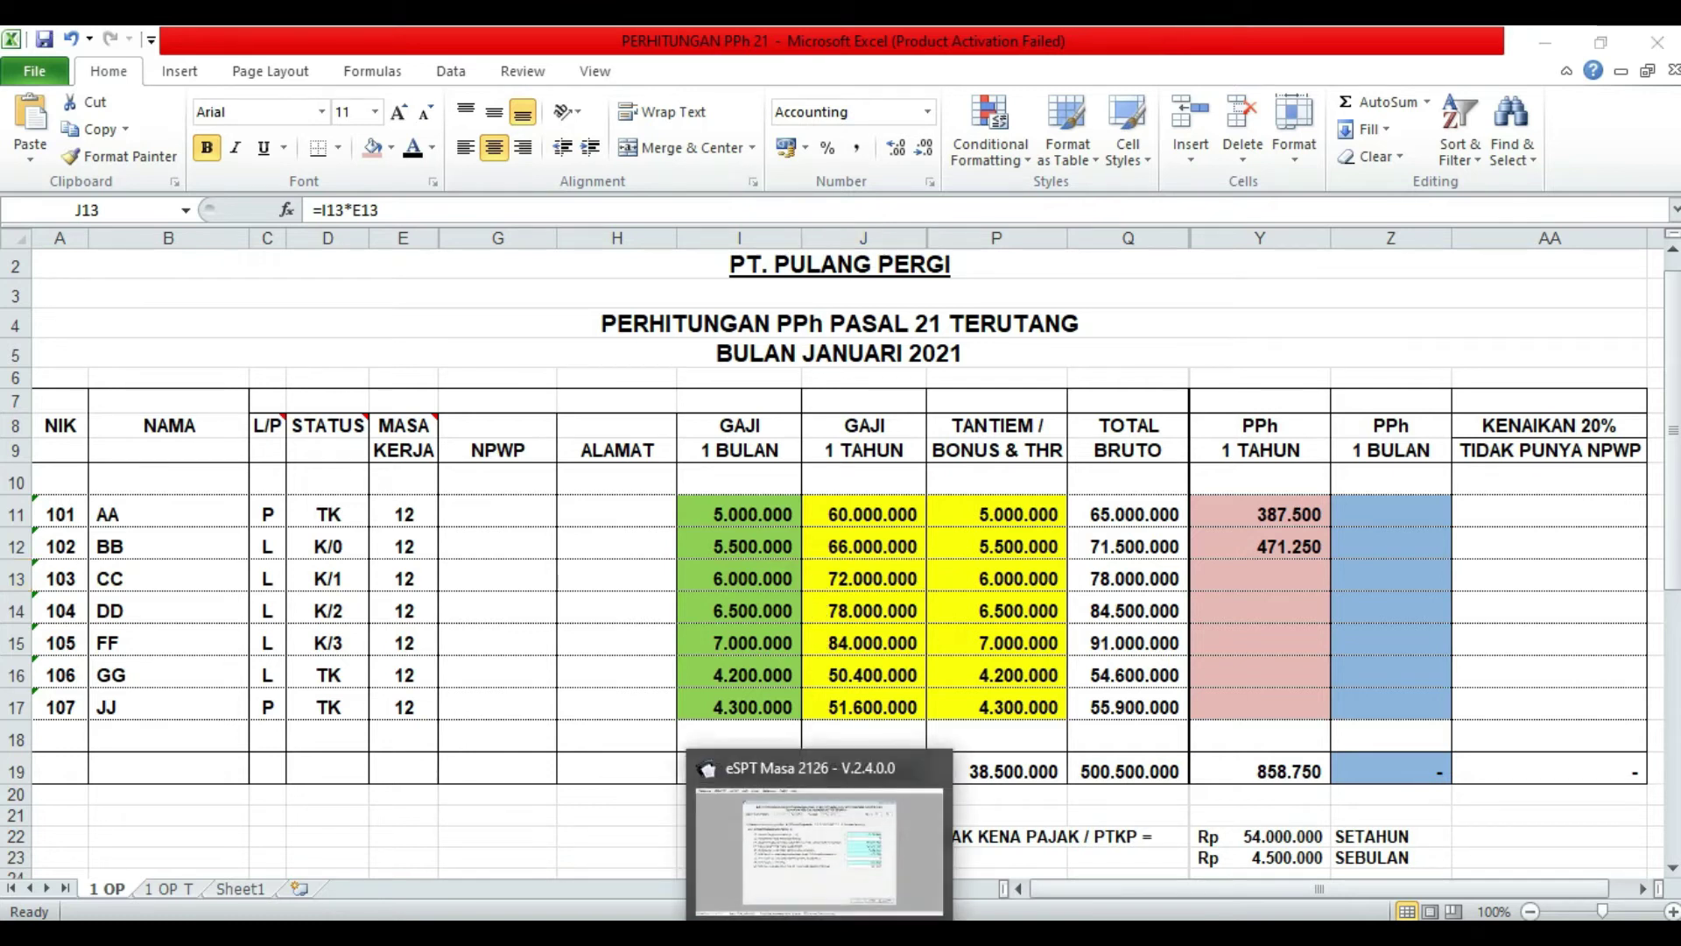
left_click(819, 933)
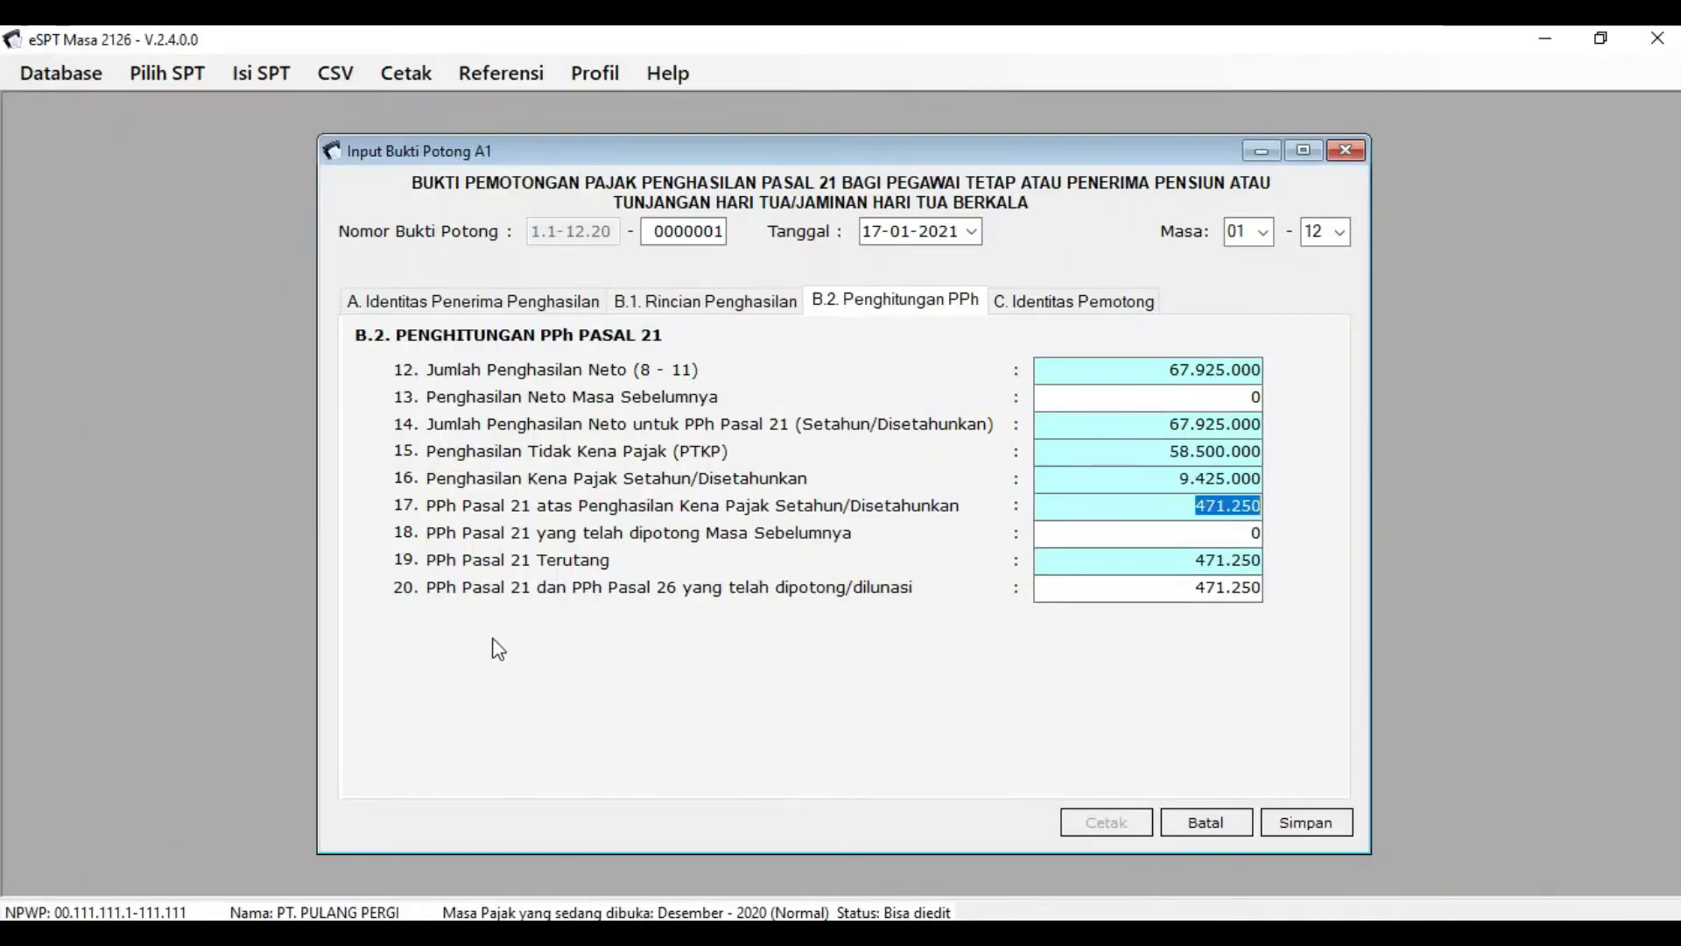
left_click(378, 306)
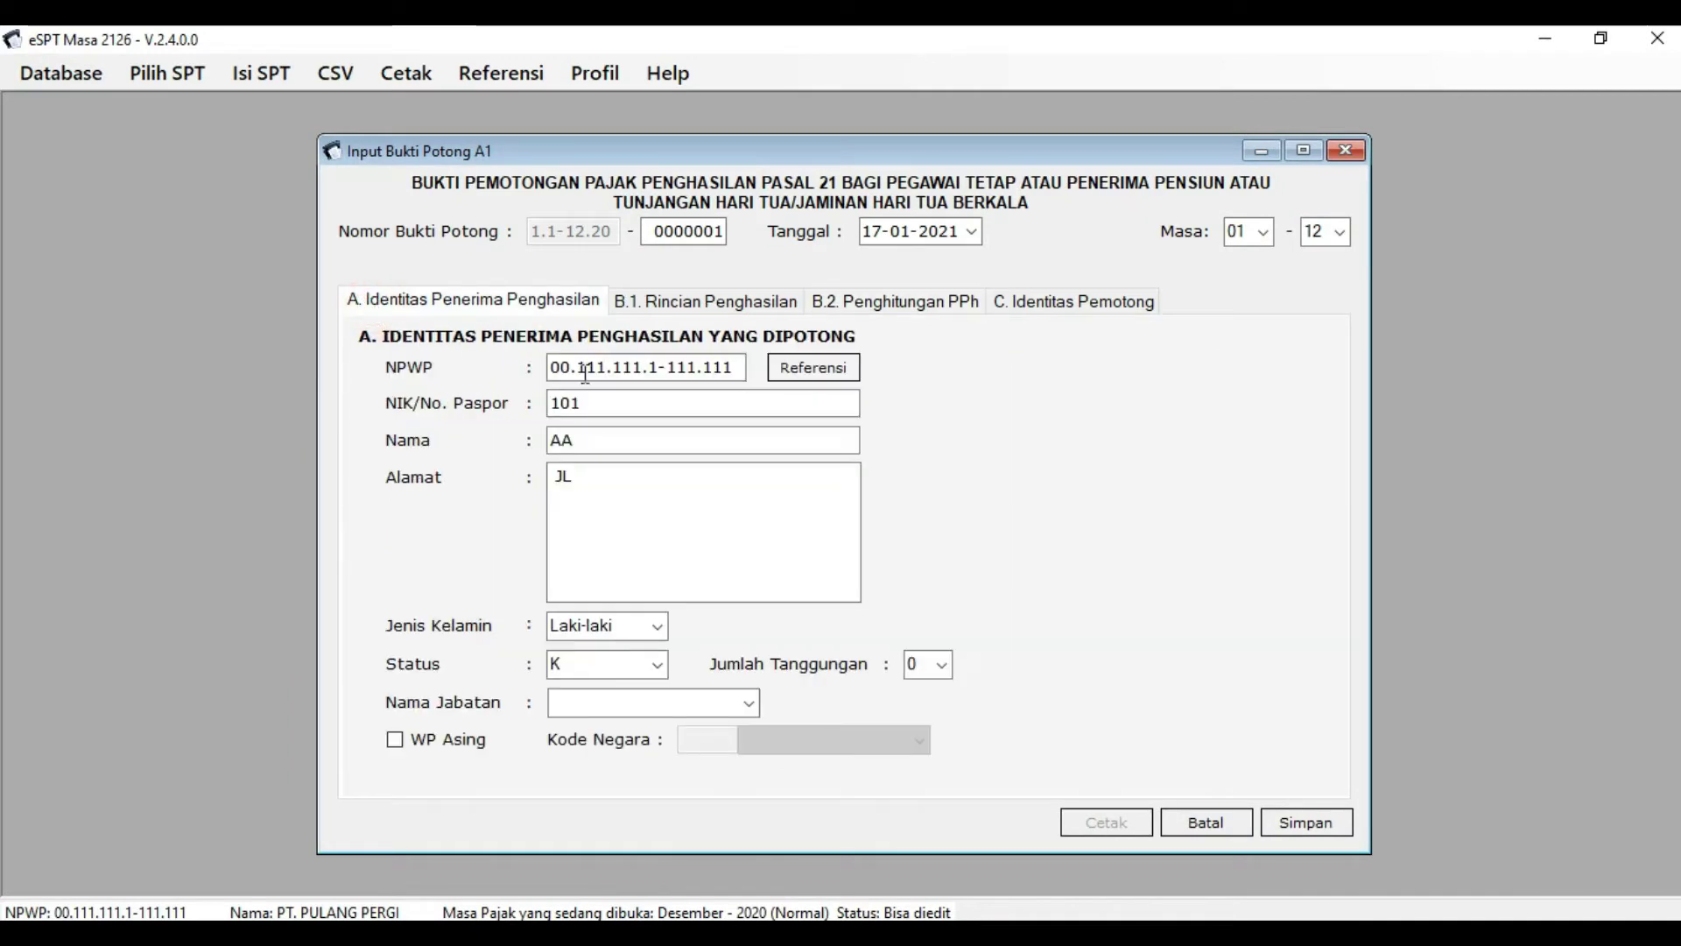
left_click(965, 411)
left_click(981, 488)
left_click(943, 537)
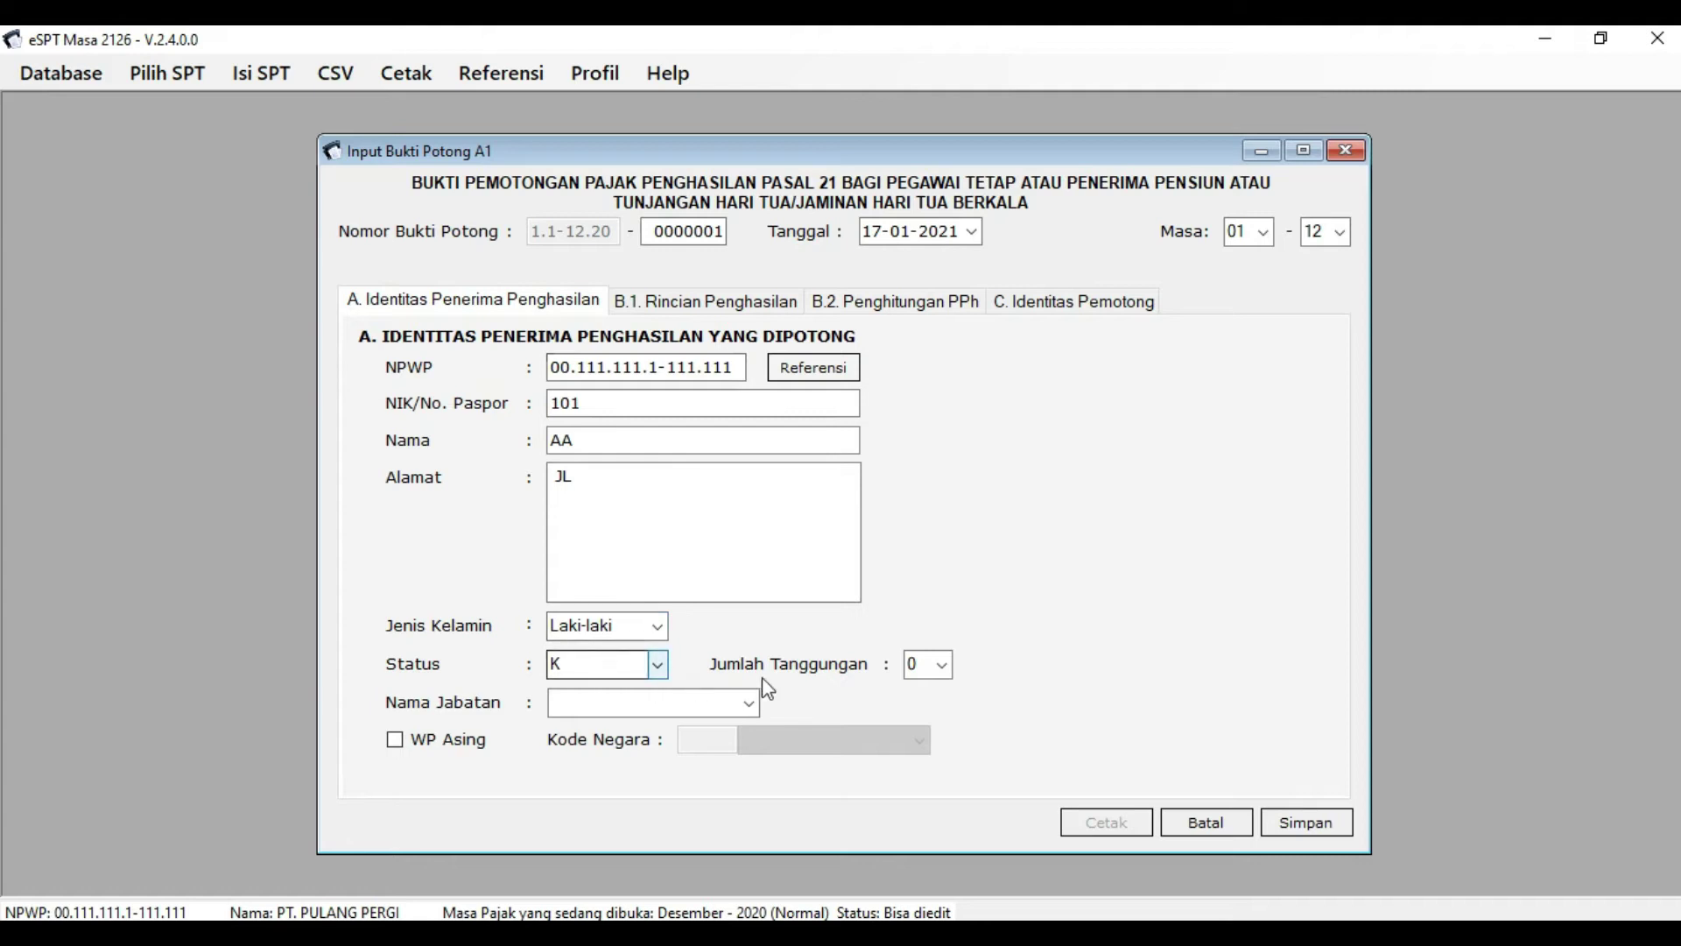
left_click(942, 665)
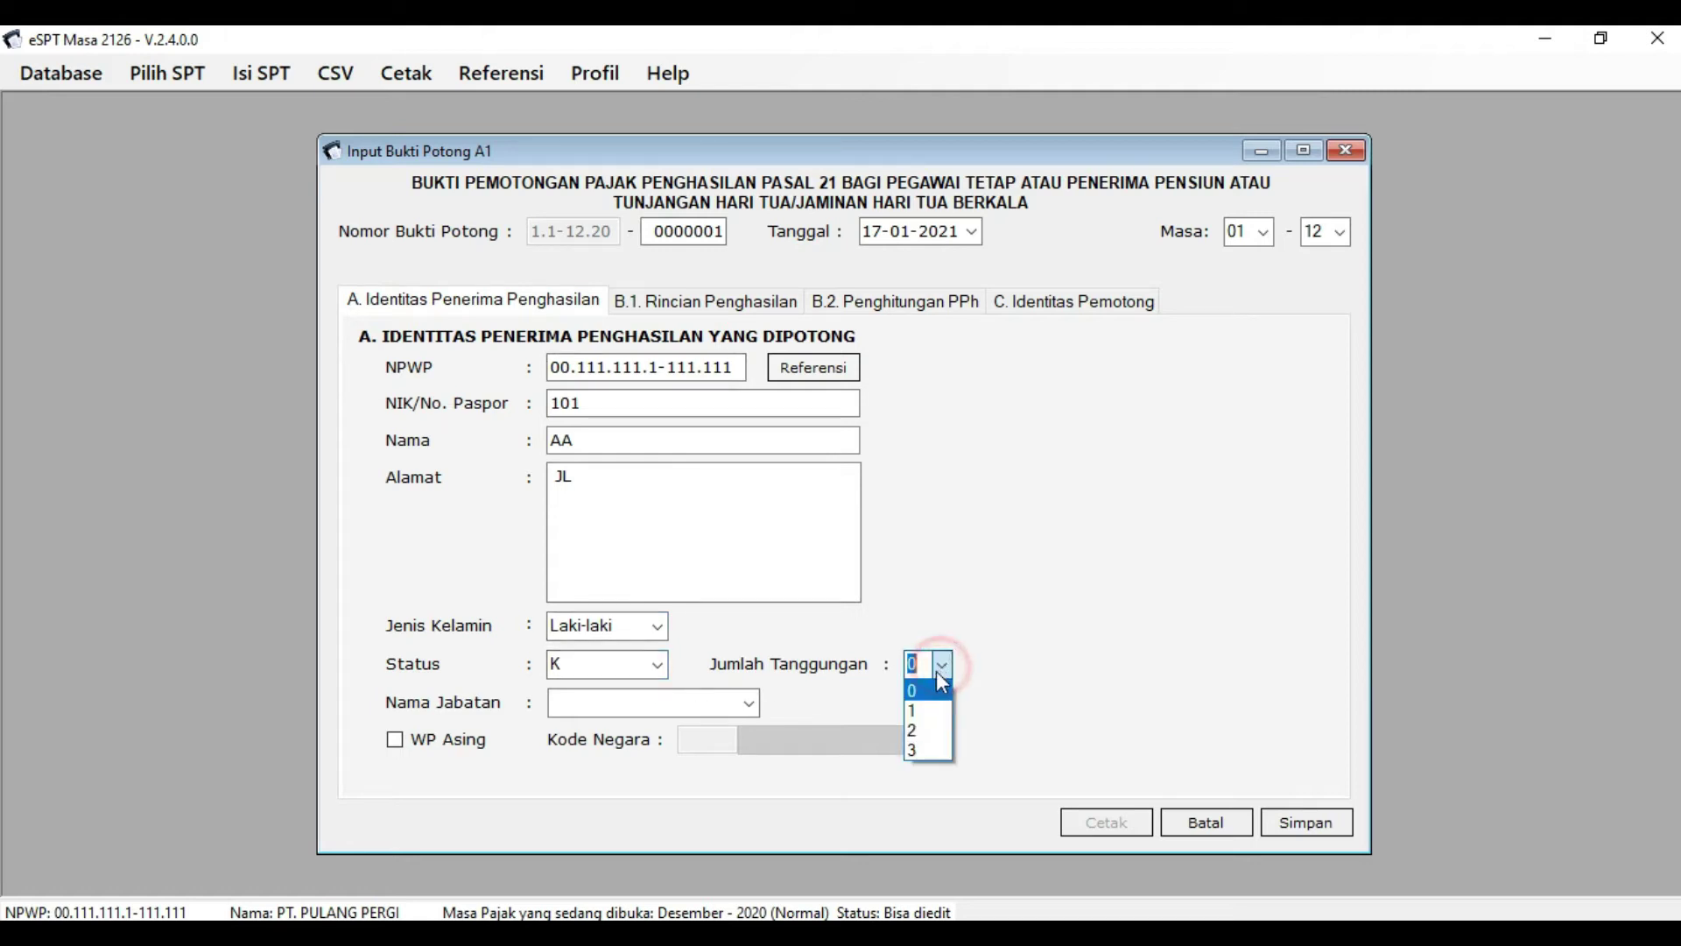
left_click(931, 709)
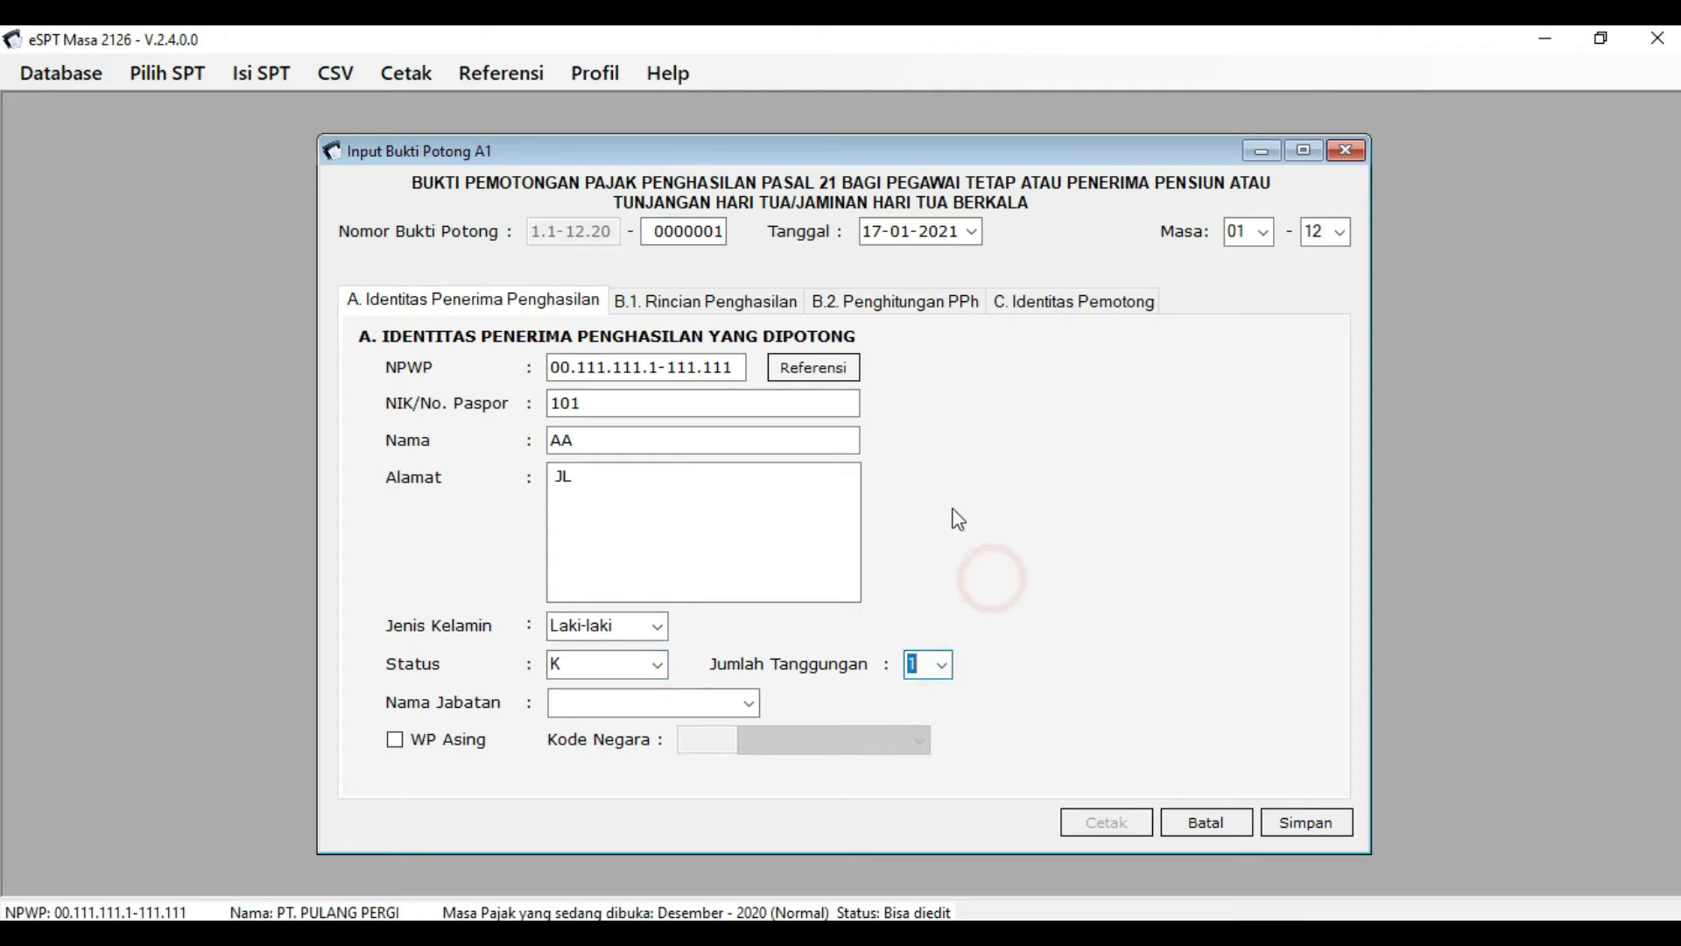
Check the third employee's monthly and annual salary in the Excel worksheet, and set line 1, Gaji/Pensiun atau THT/JHT, to 72.000.000 in eSPT section B.1.
left_click(744, 303)
left_click(895, 373)
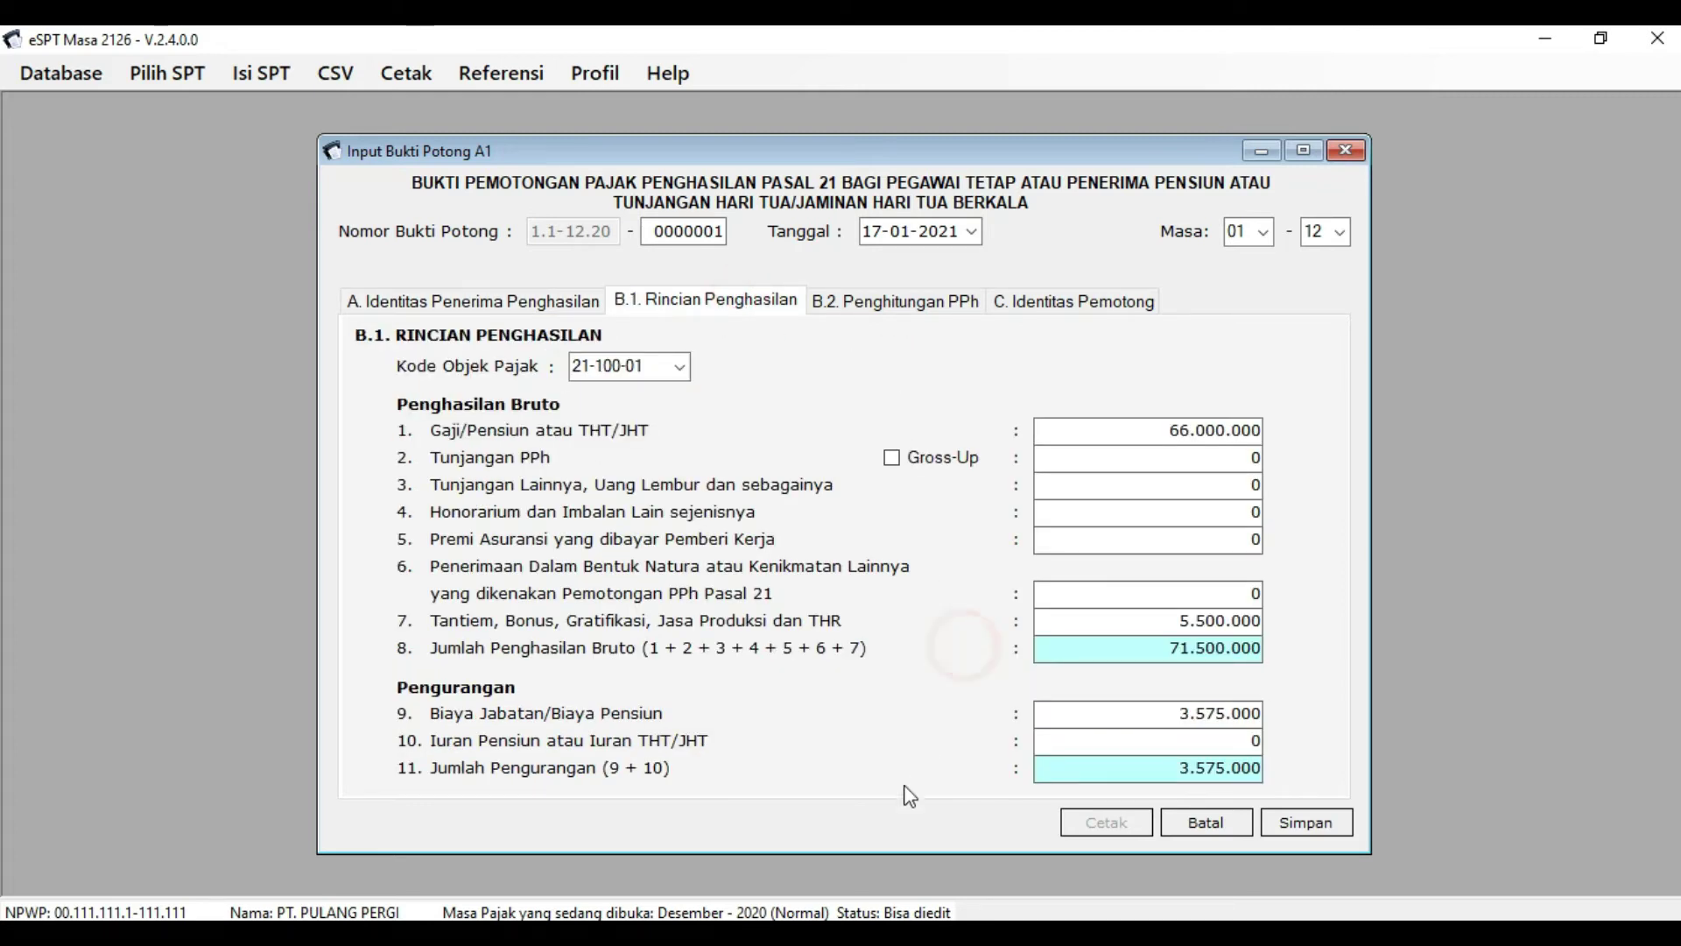
key("alt+Tab")
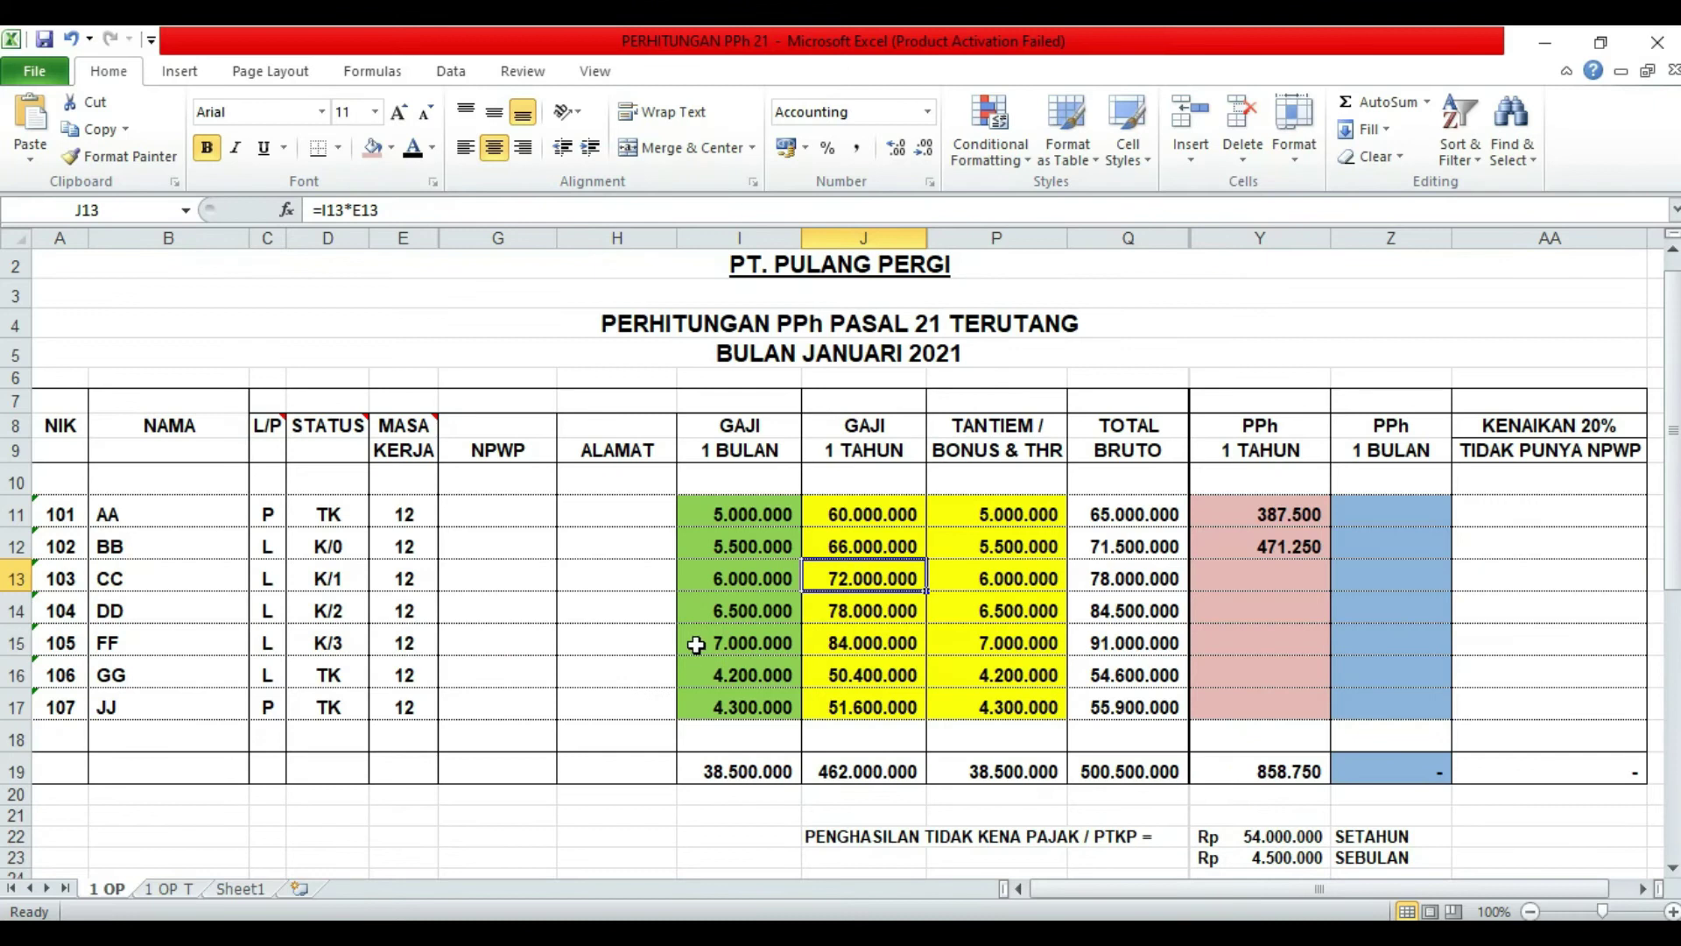
left_click(746, 575)
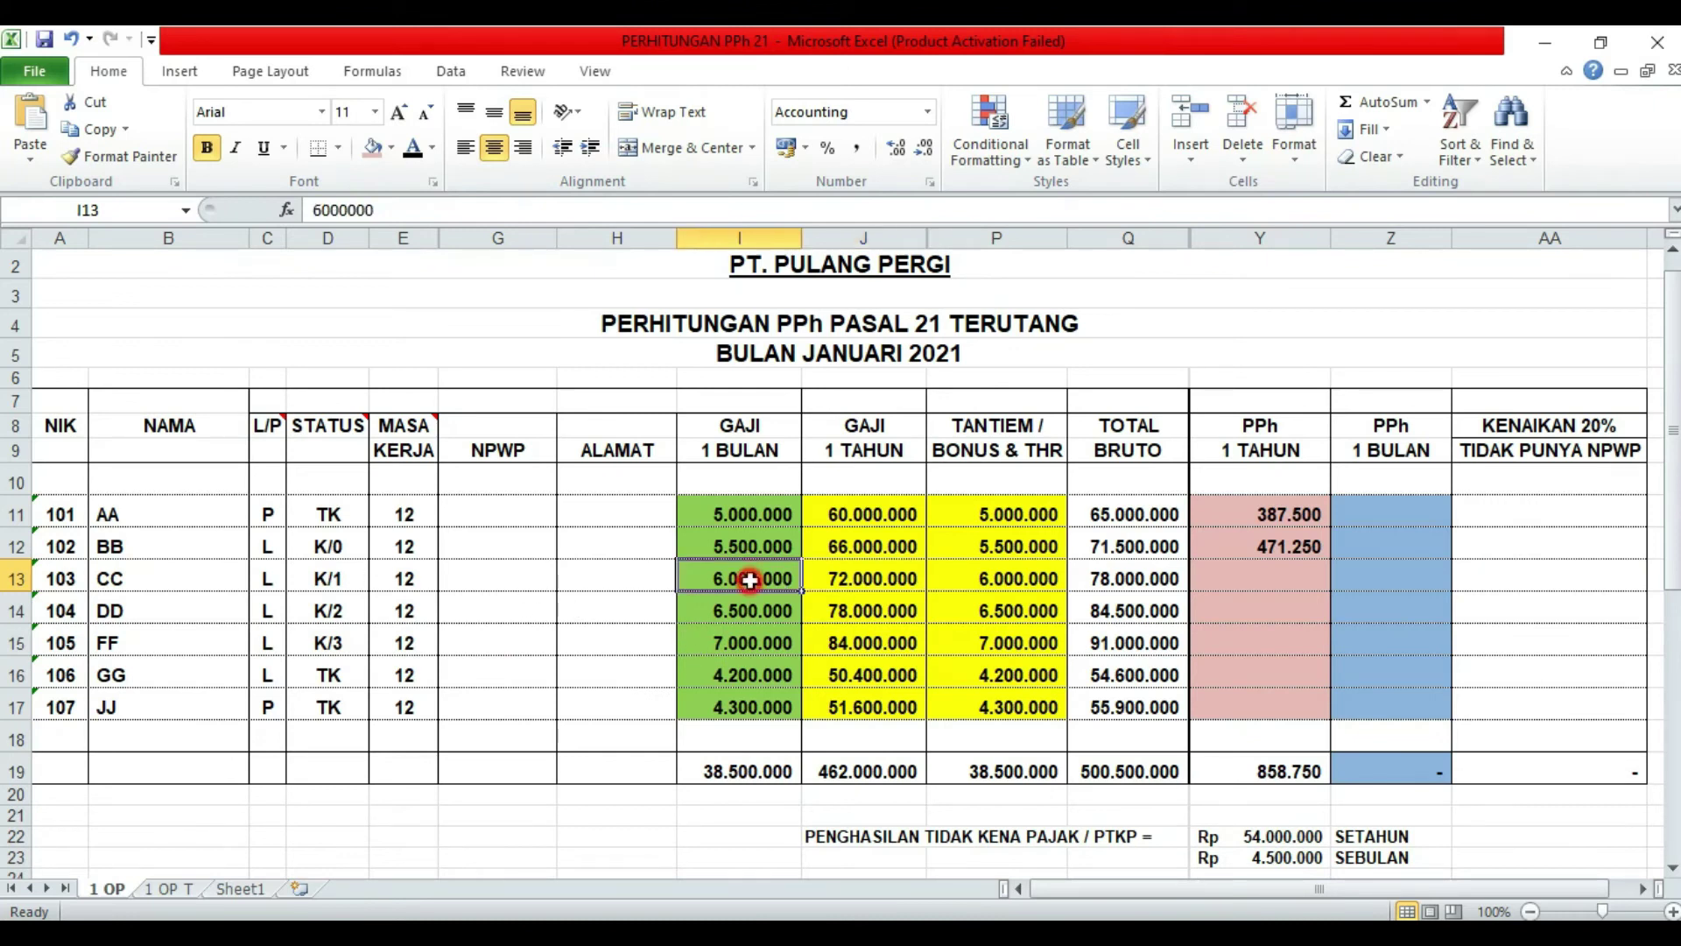
left_click(864, 578)
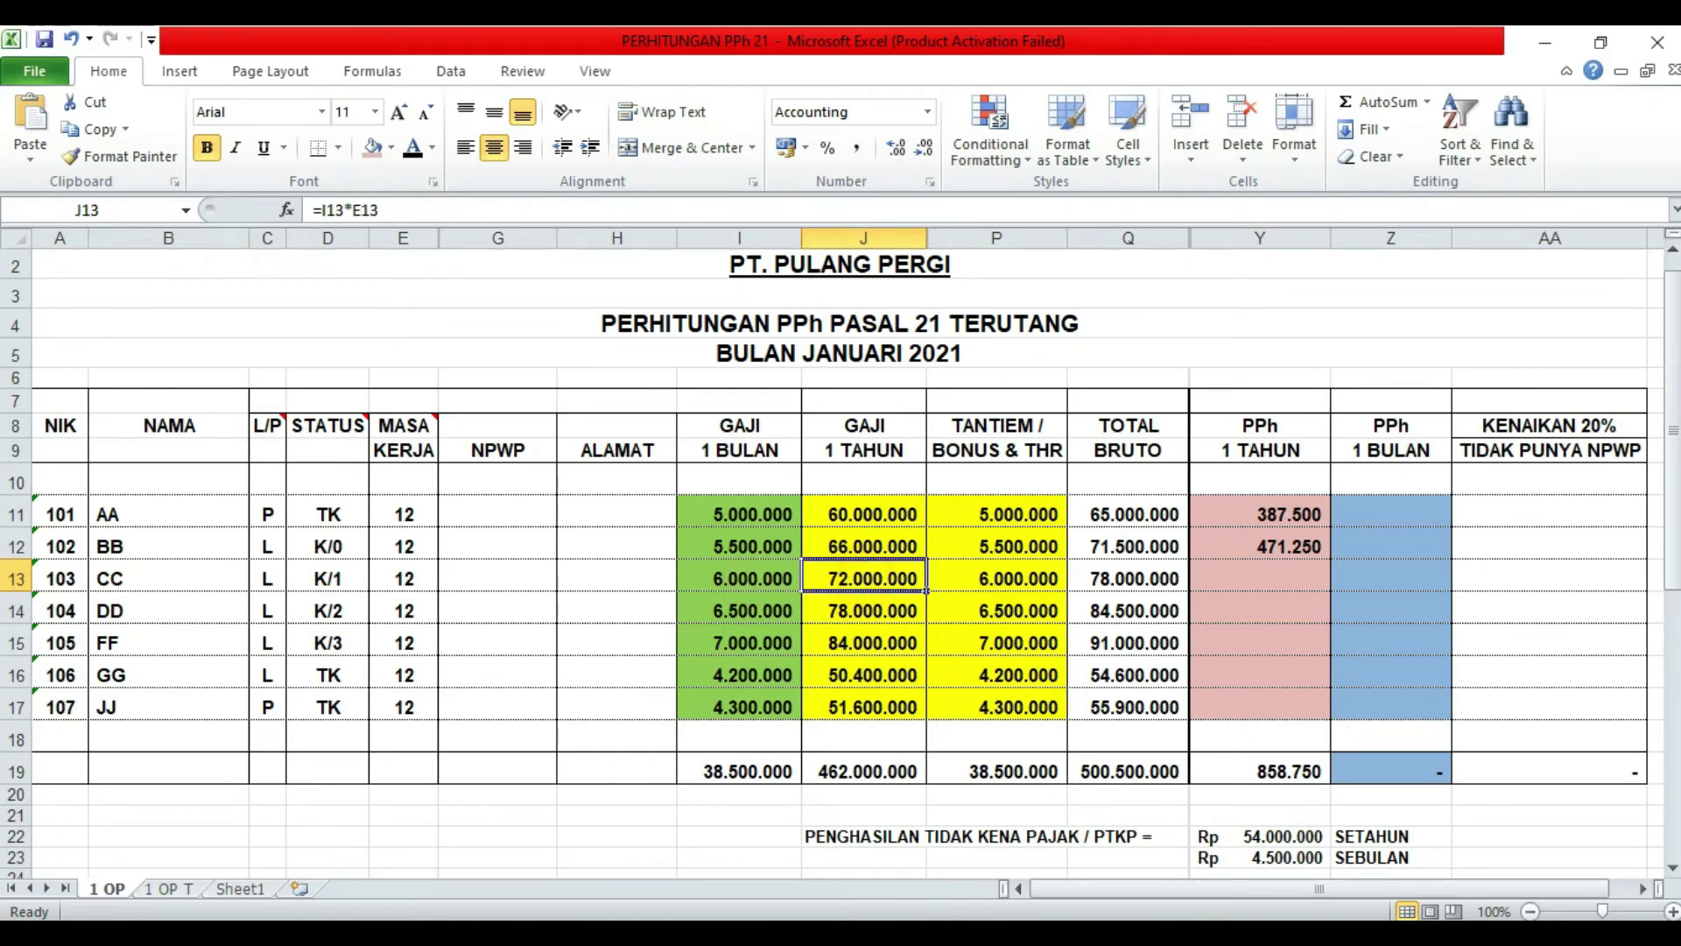
key("alt+Tab")
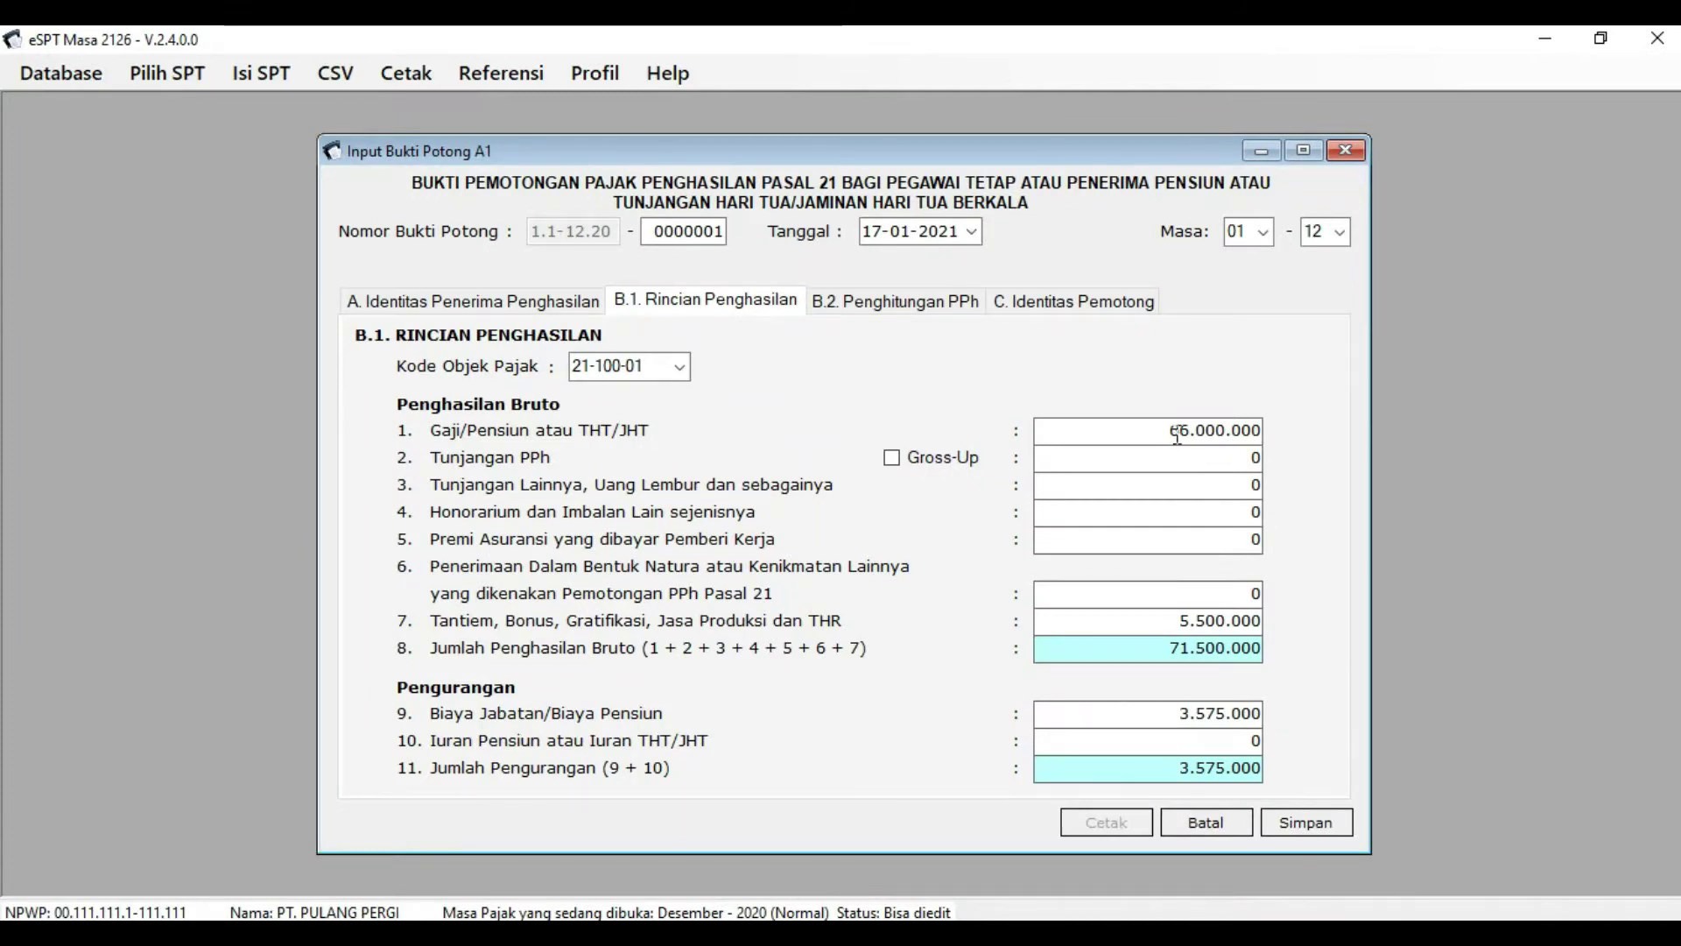
left_click_drag(1172, 430, 1189, 433)
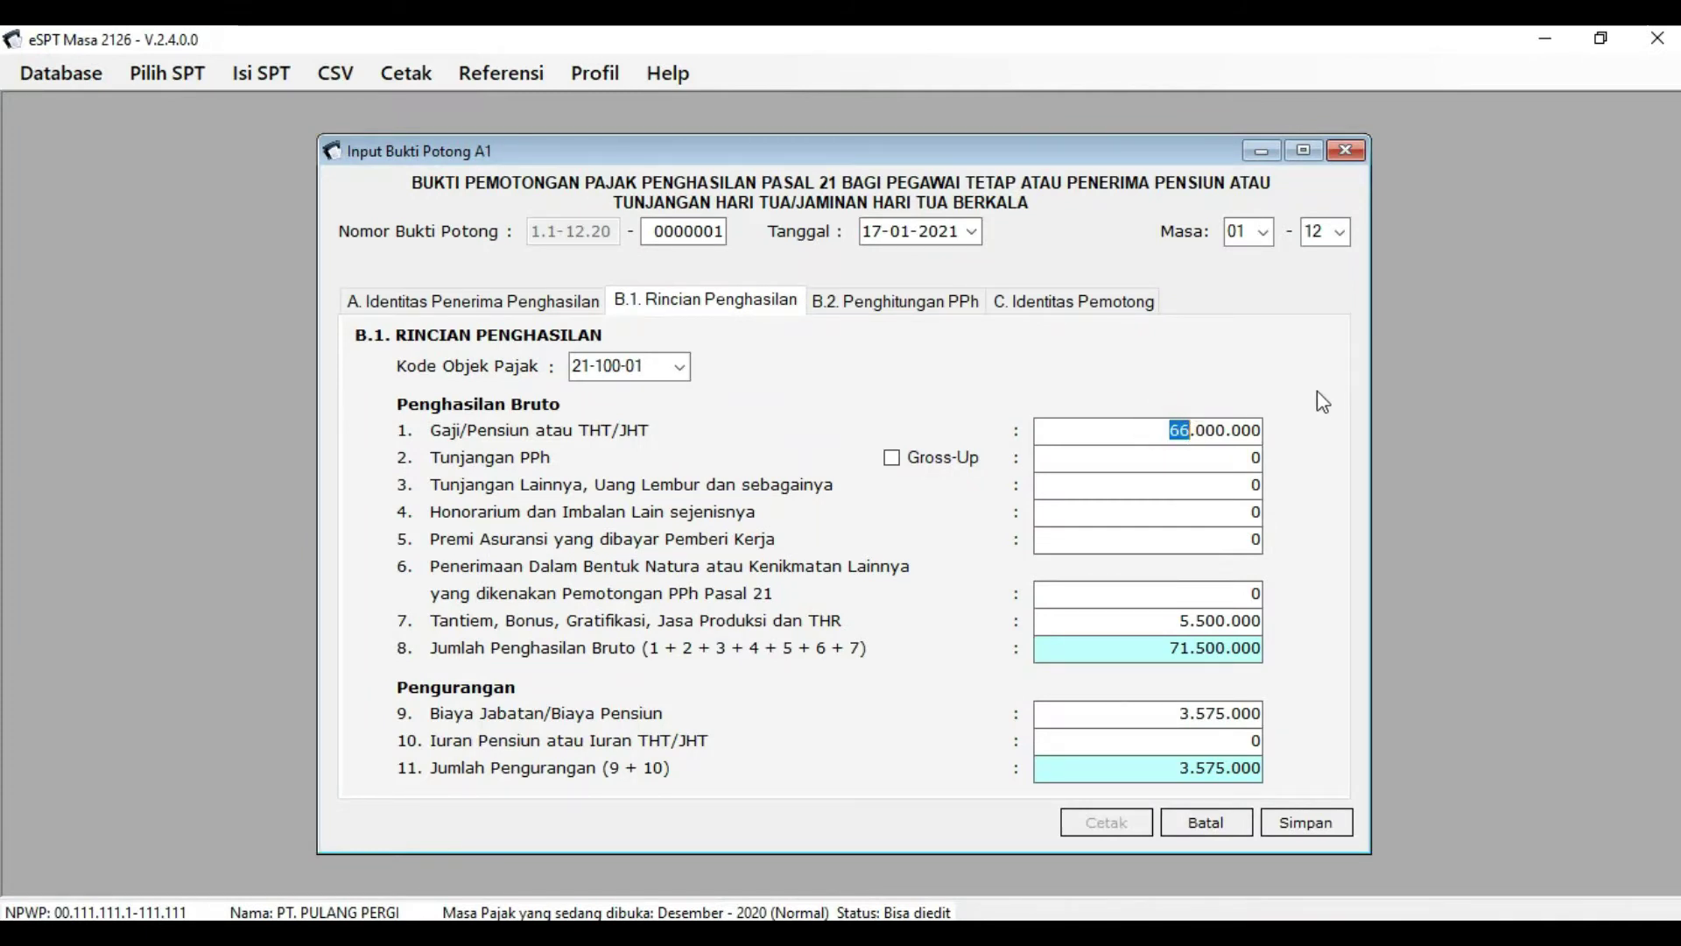
type("72")
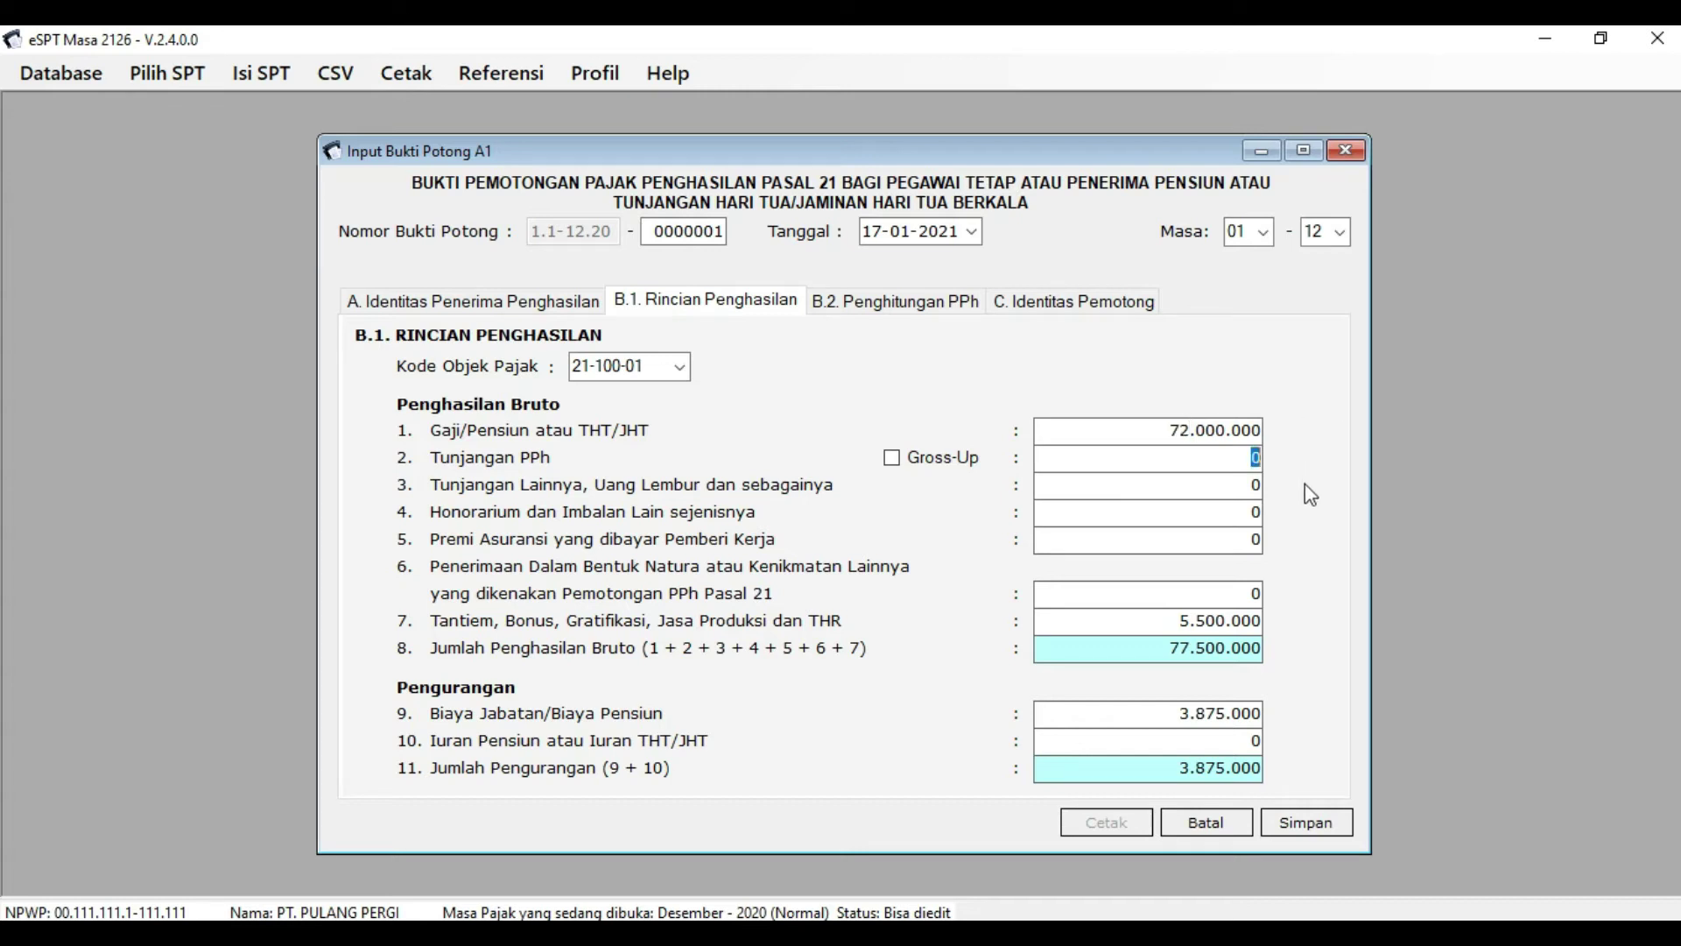
Set line 7, Tantiem, Bonus, Gratifikasi, Jasa Produksi dan THR, to 6.000.000 for the third employee and recalculate the gross income.
left_click_drag(1180, 624, 1207, 624)
type("6.0")
key("Tab")
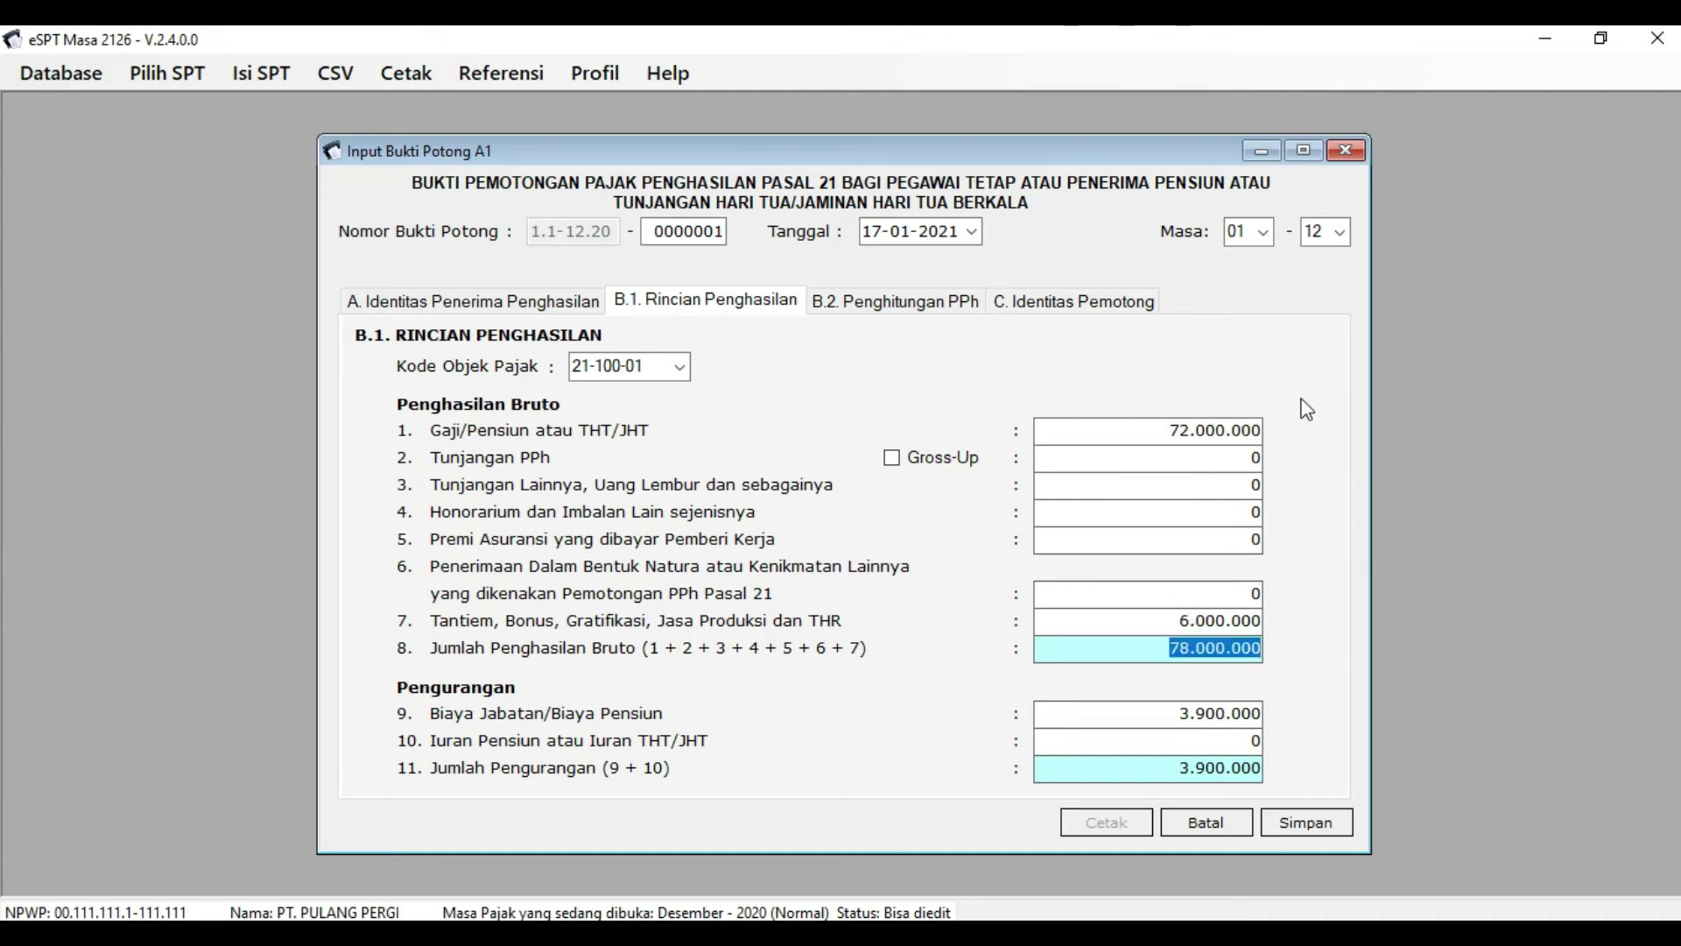
left_click(1219, 366)
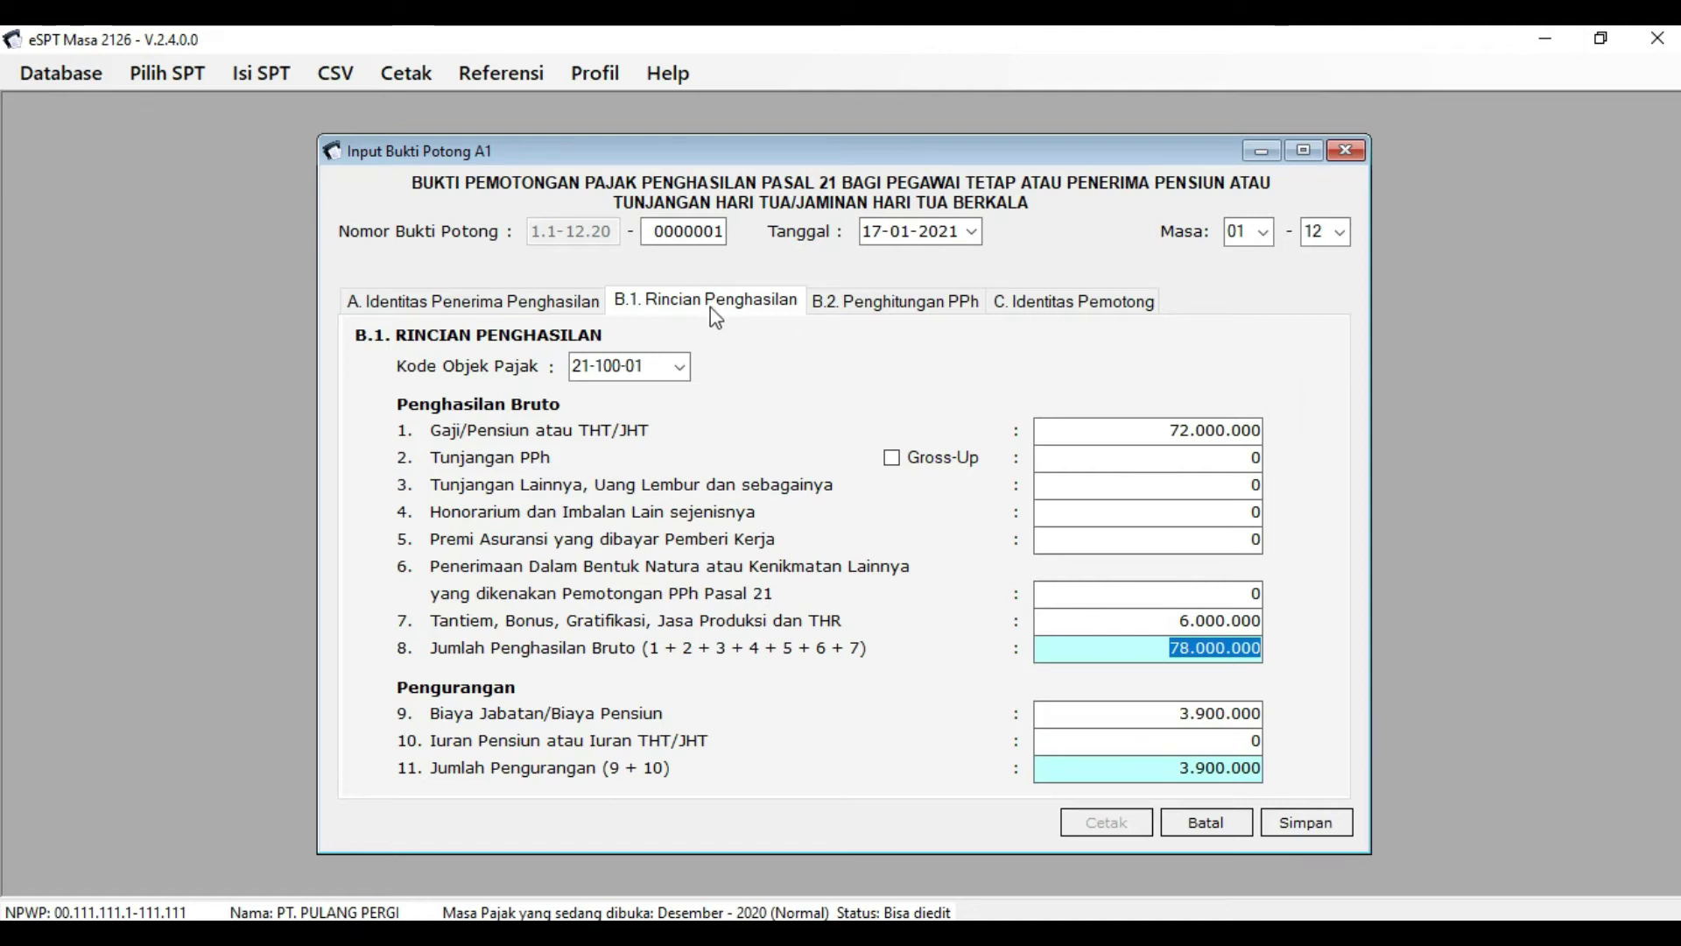
Copy the third employee's annual PPh Pasal 21 amount from line 17 of B.2 and paste it into cell Y13 of the Excel payroll worksheet.
left_click(878, 304)
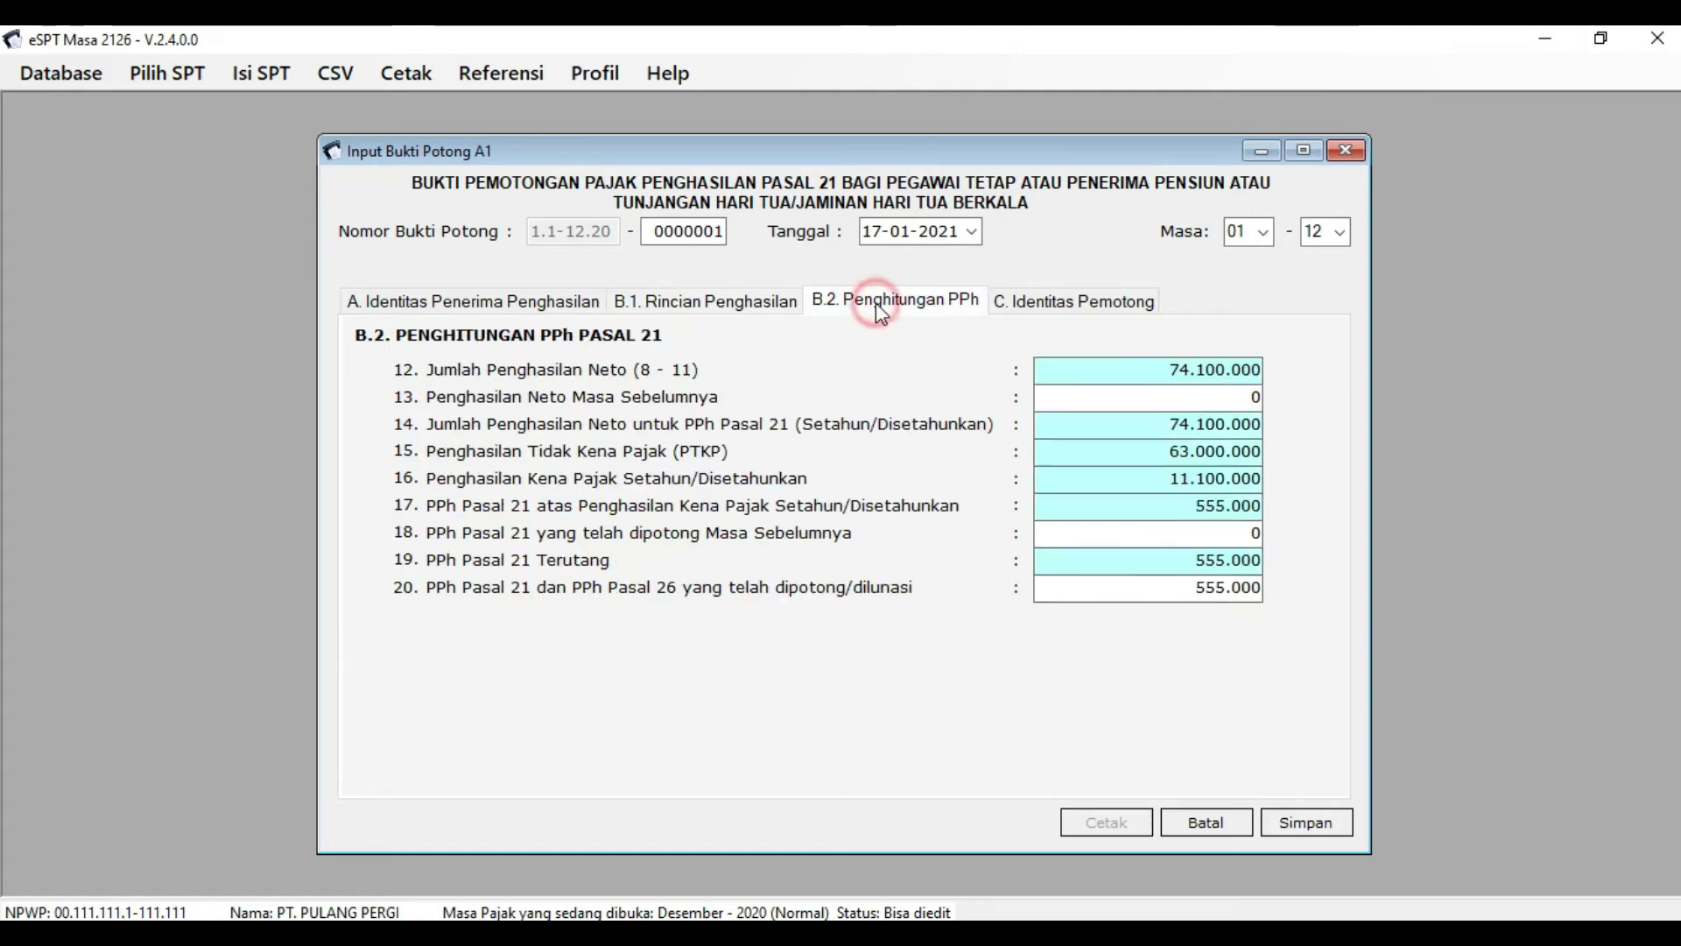
left_click(1309, 410)
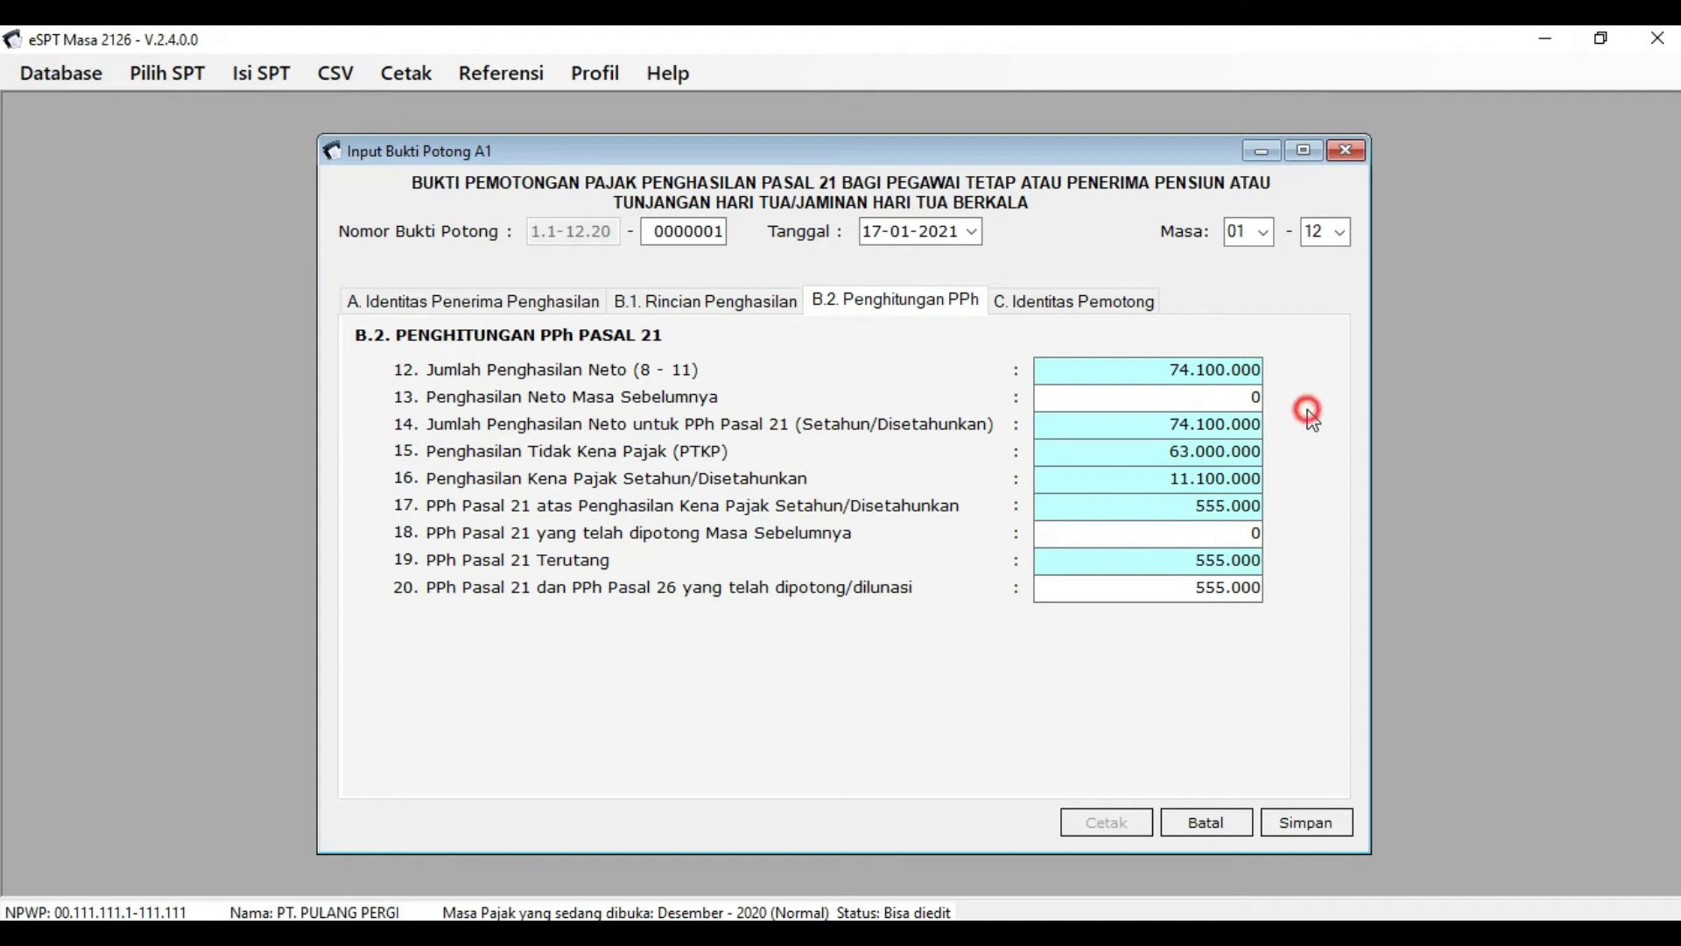
left_click(1293, 477)
left_click_drag(1194, 508, 1258, 512)
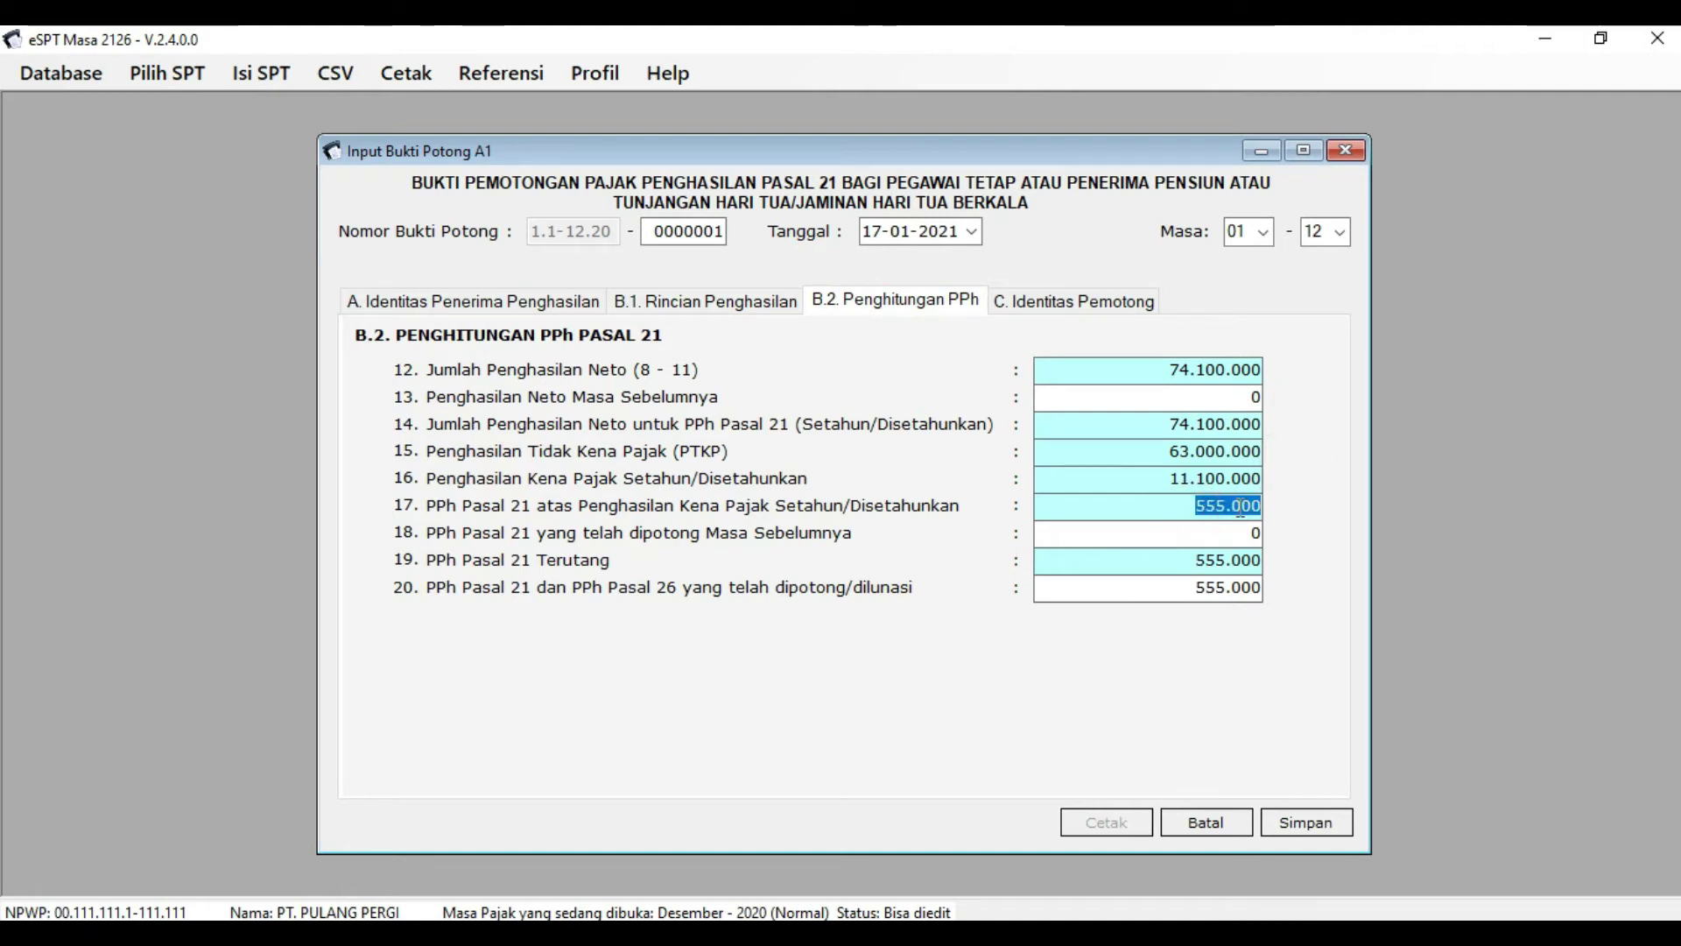
right_click(1240, 508)
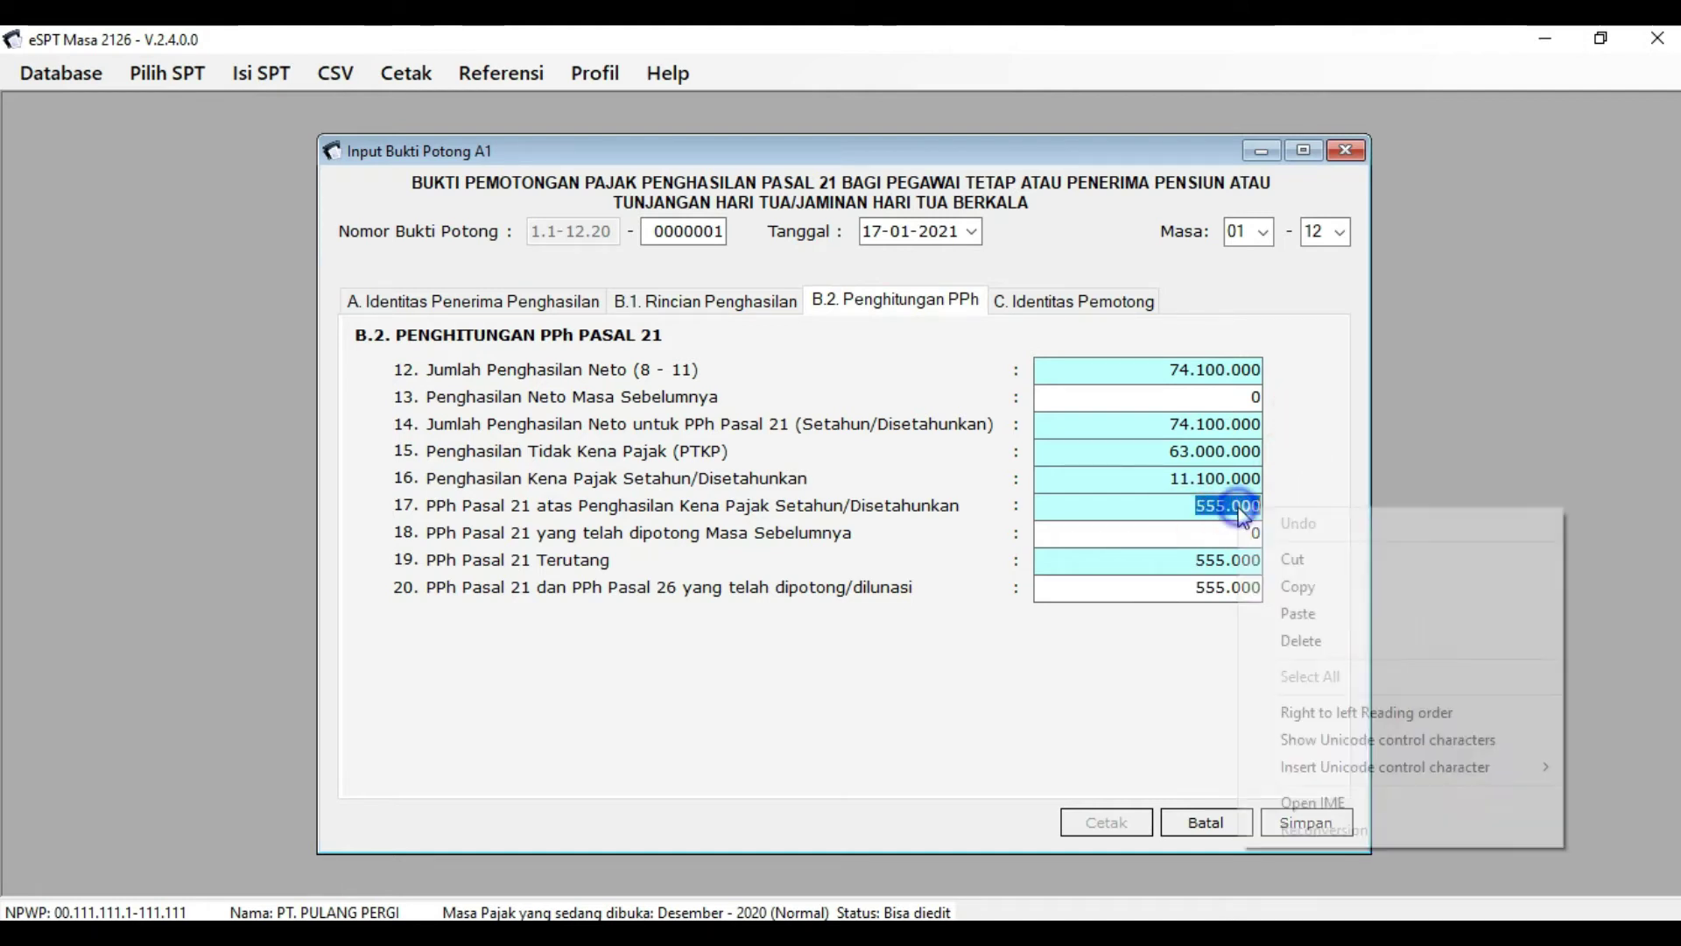
left_click(1323, 589)
key("alt+Tab")
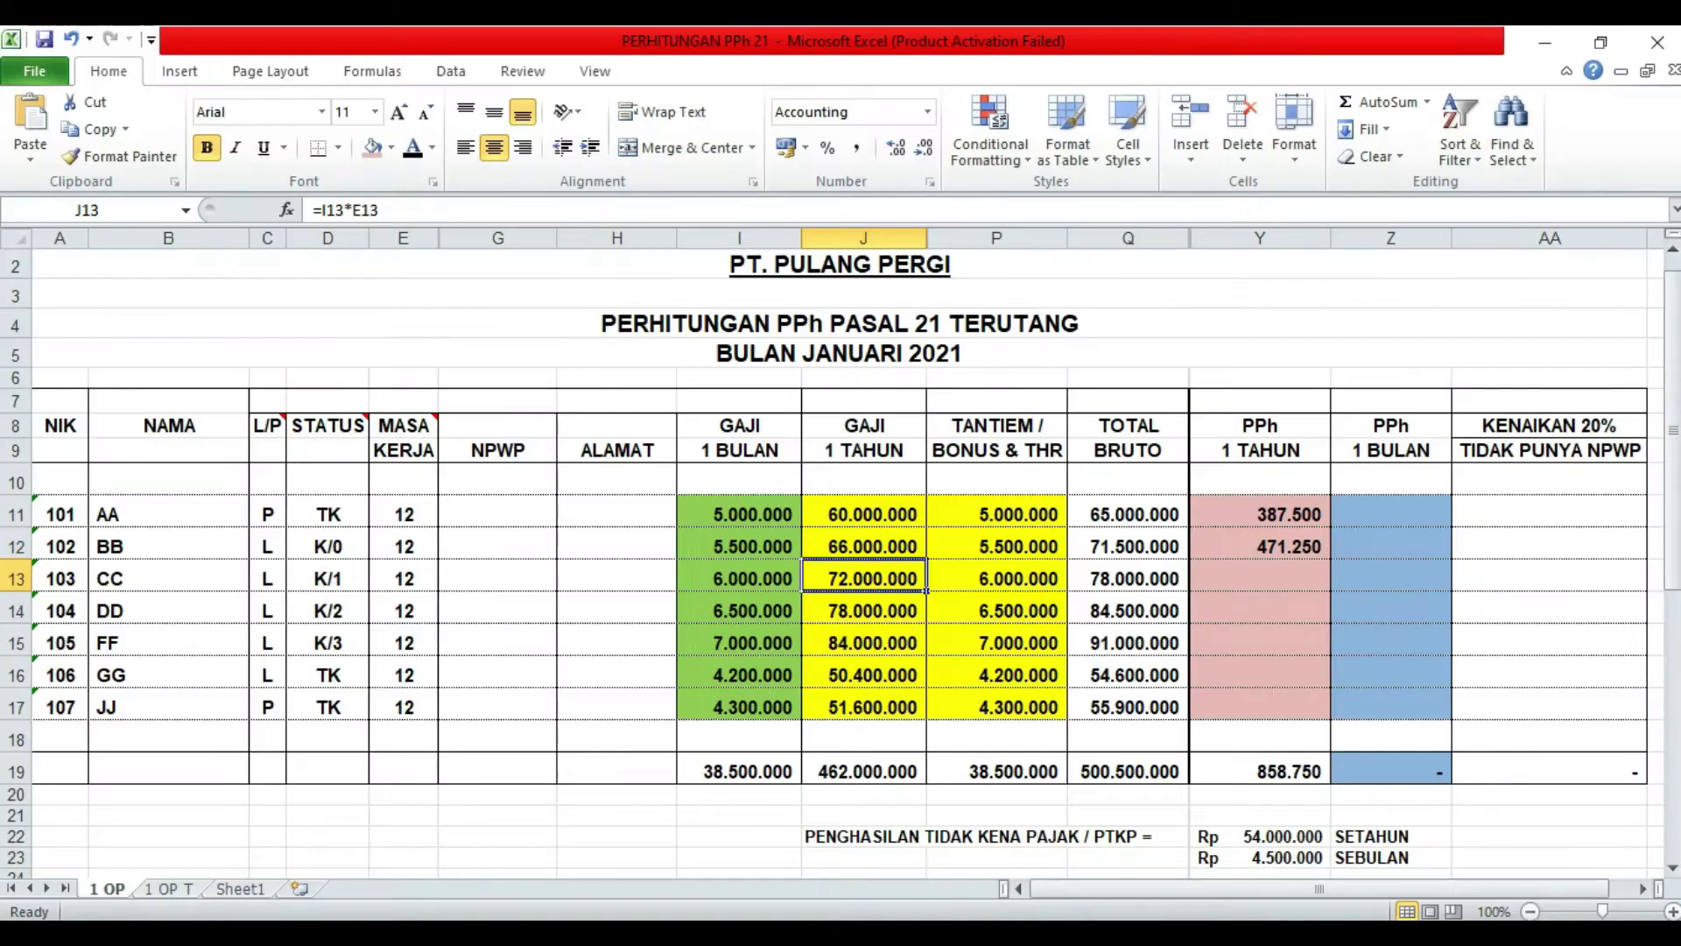
left_click(1242, 573)
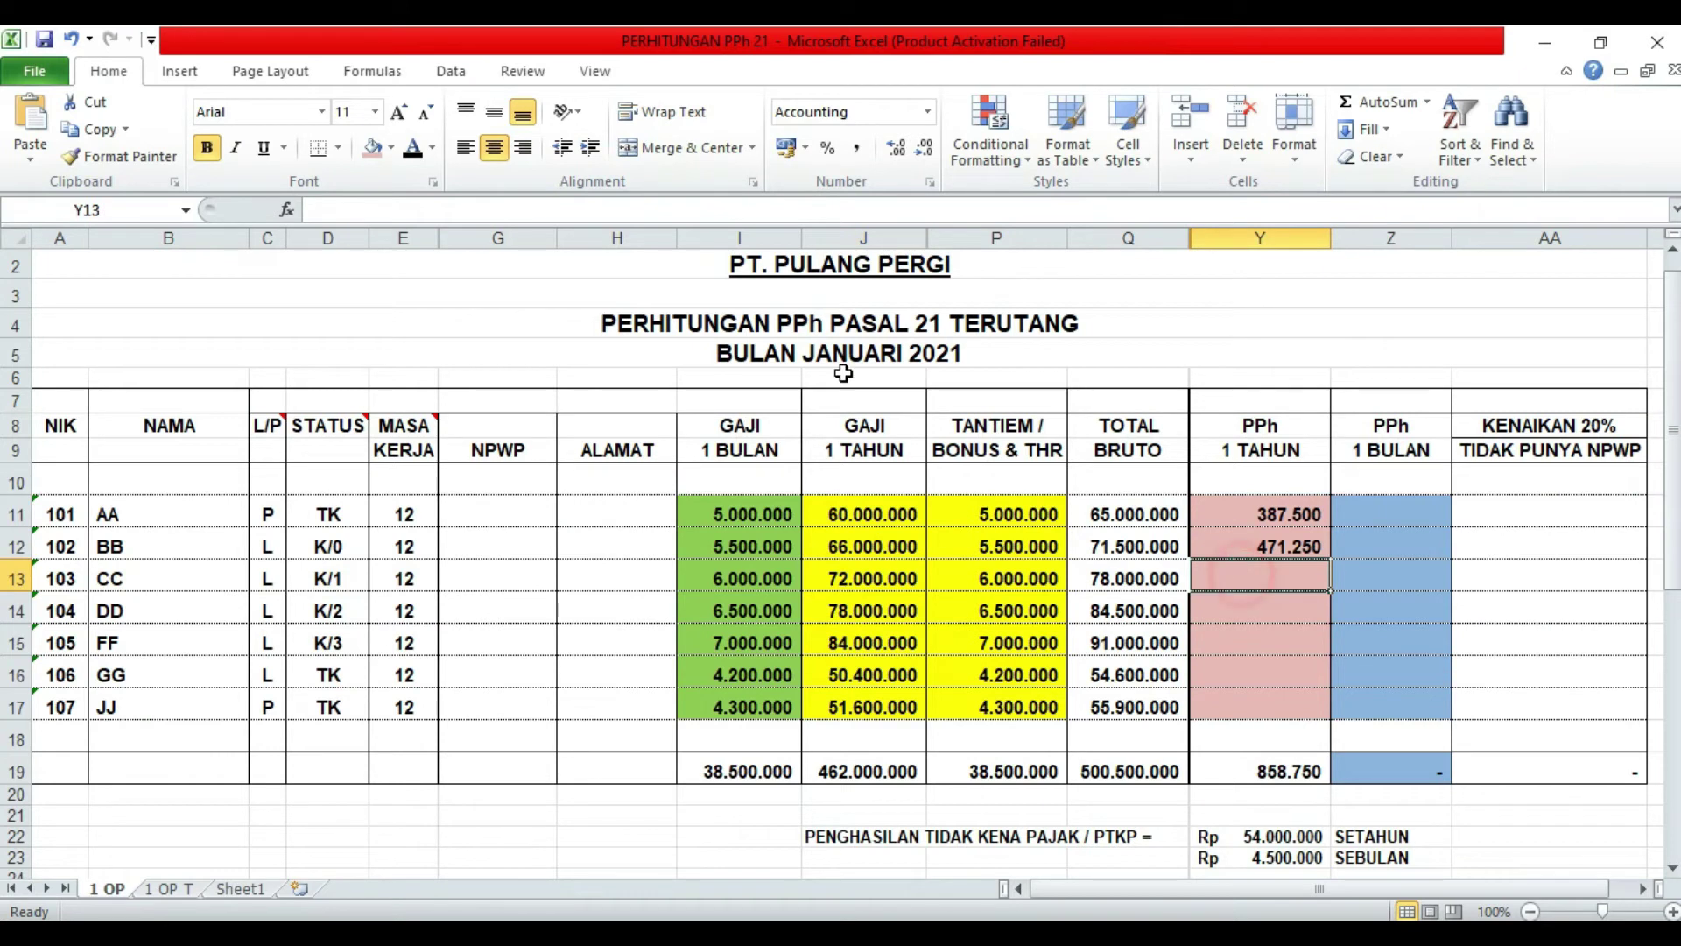
left_click(435, 214)
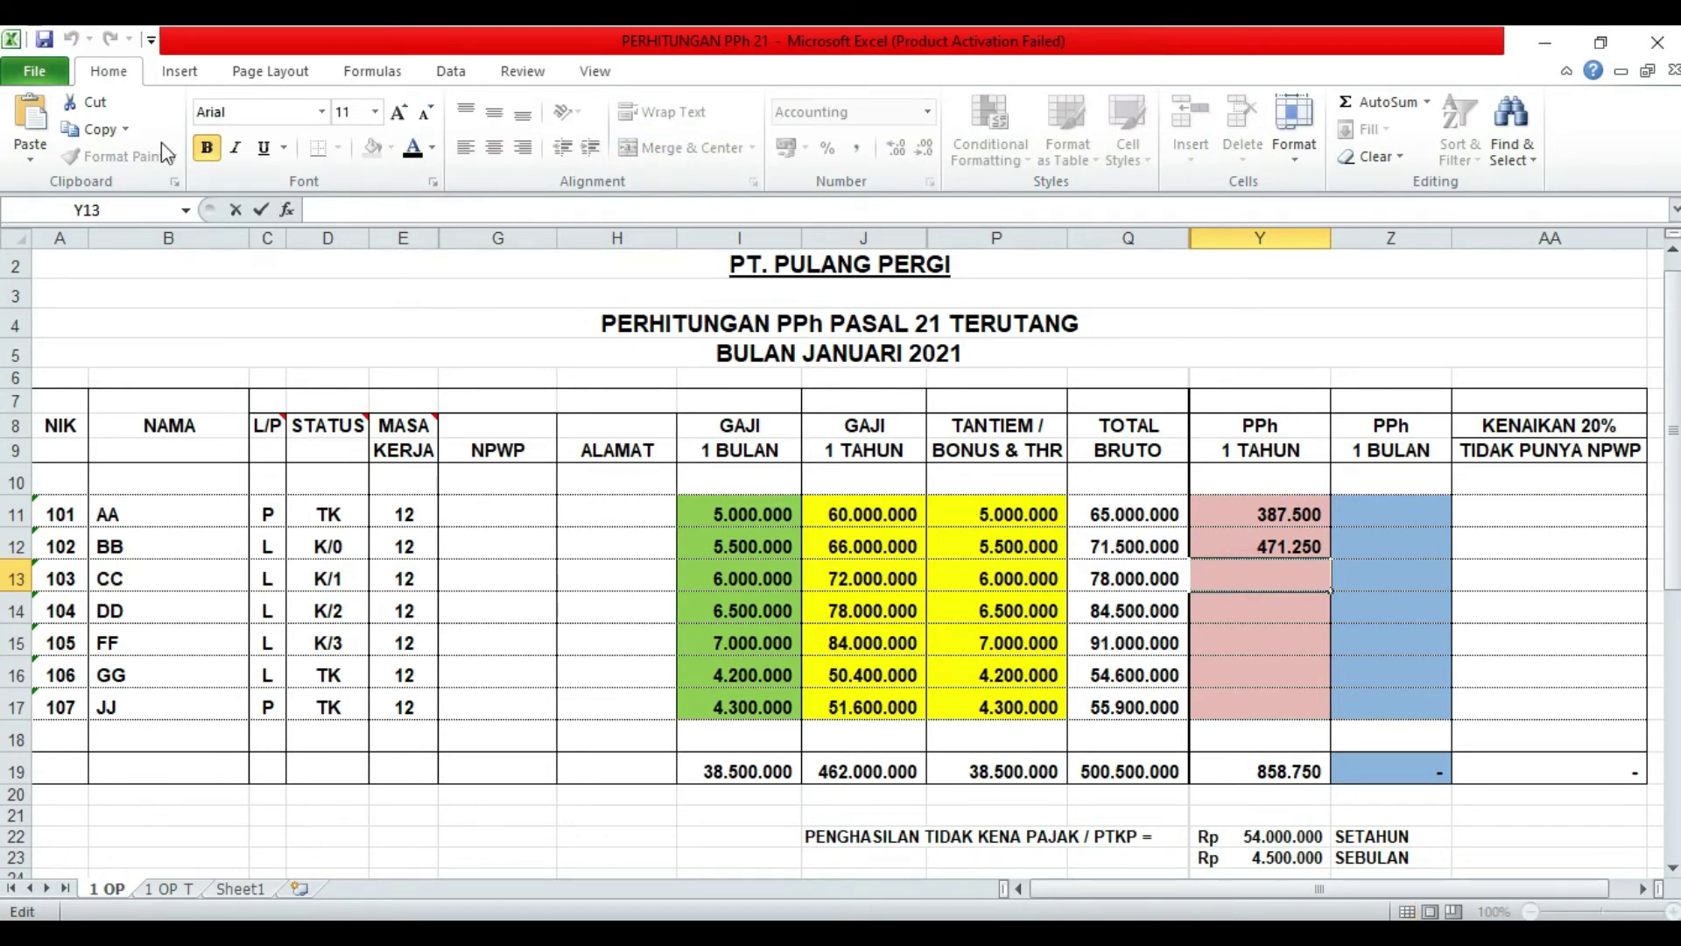
left_click(36, 122)
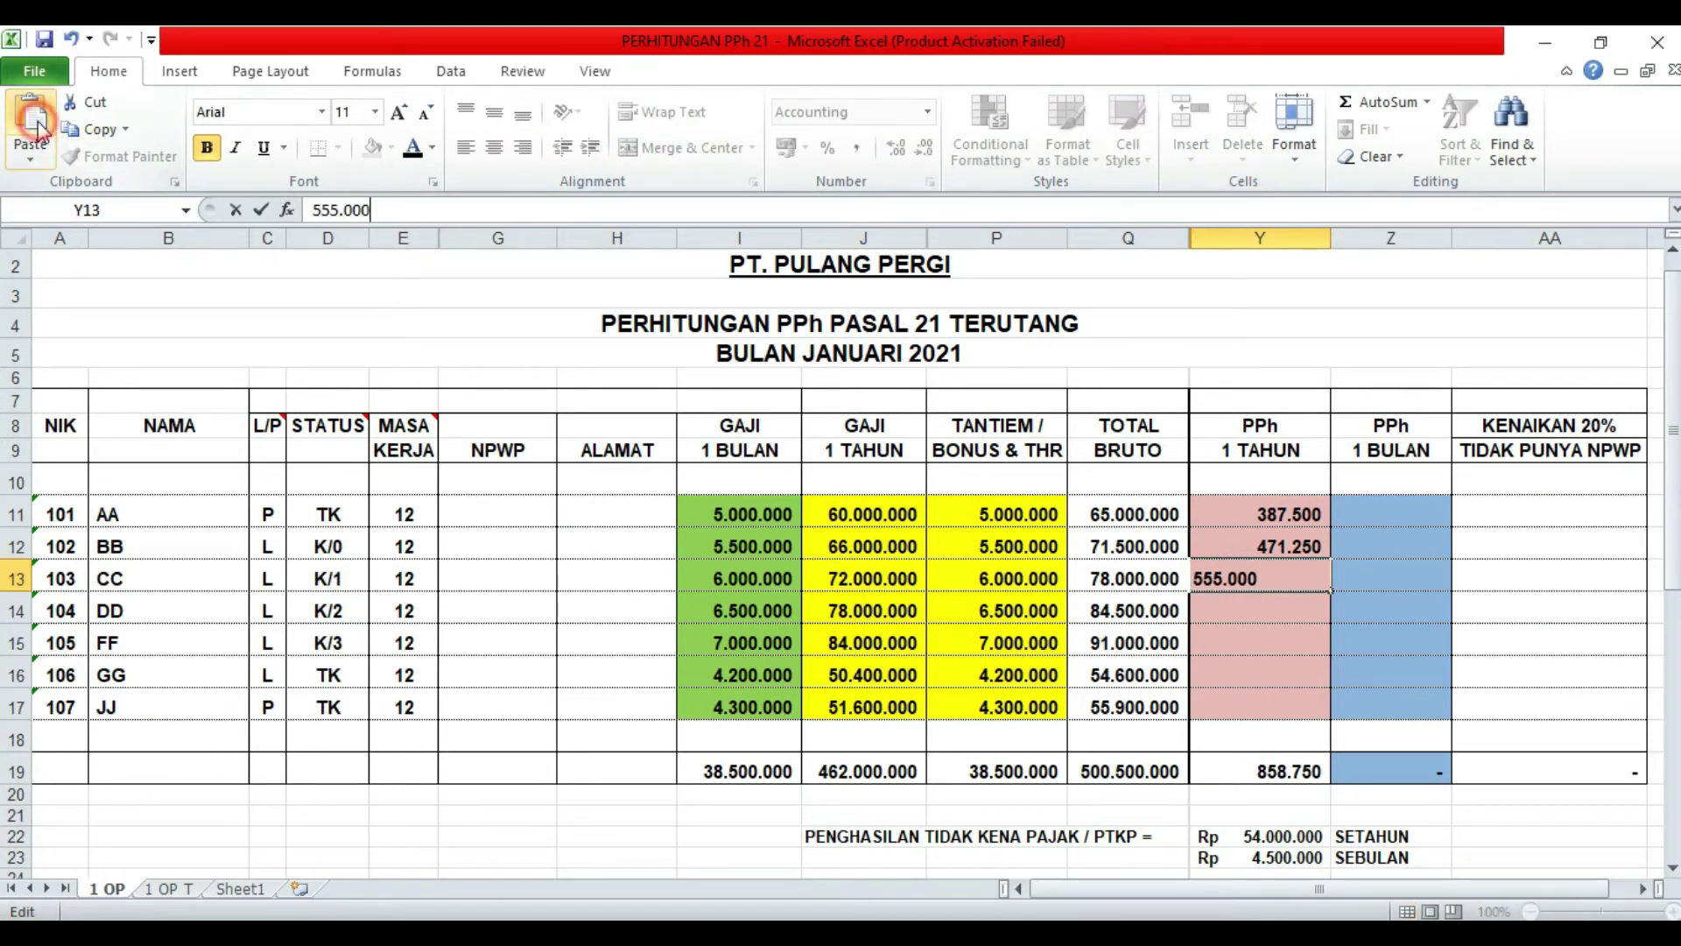
left_click(1224, 329)
left_click(1268, 613)
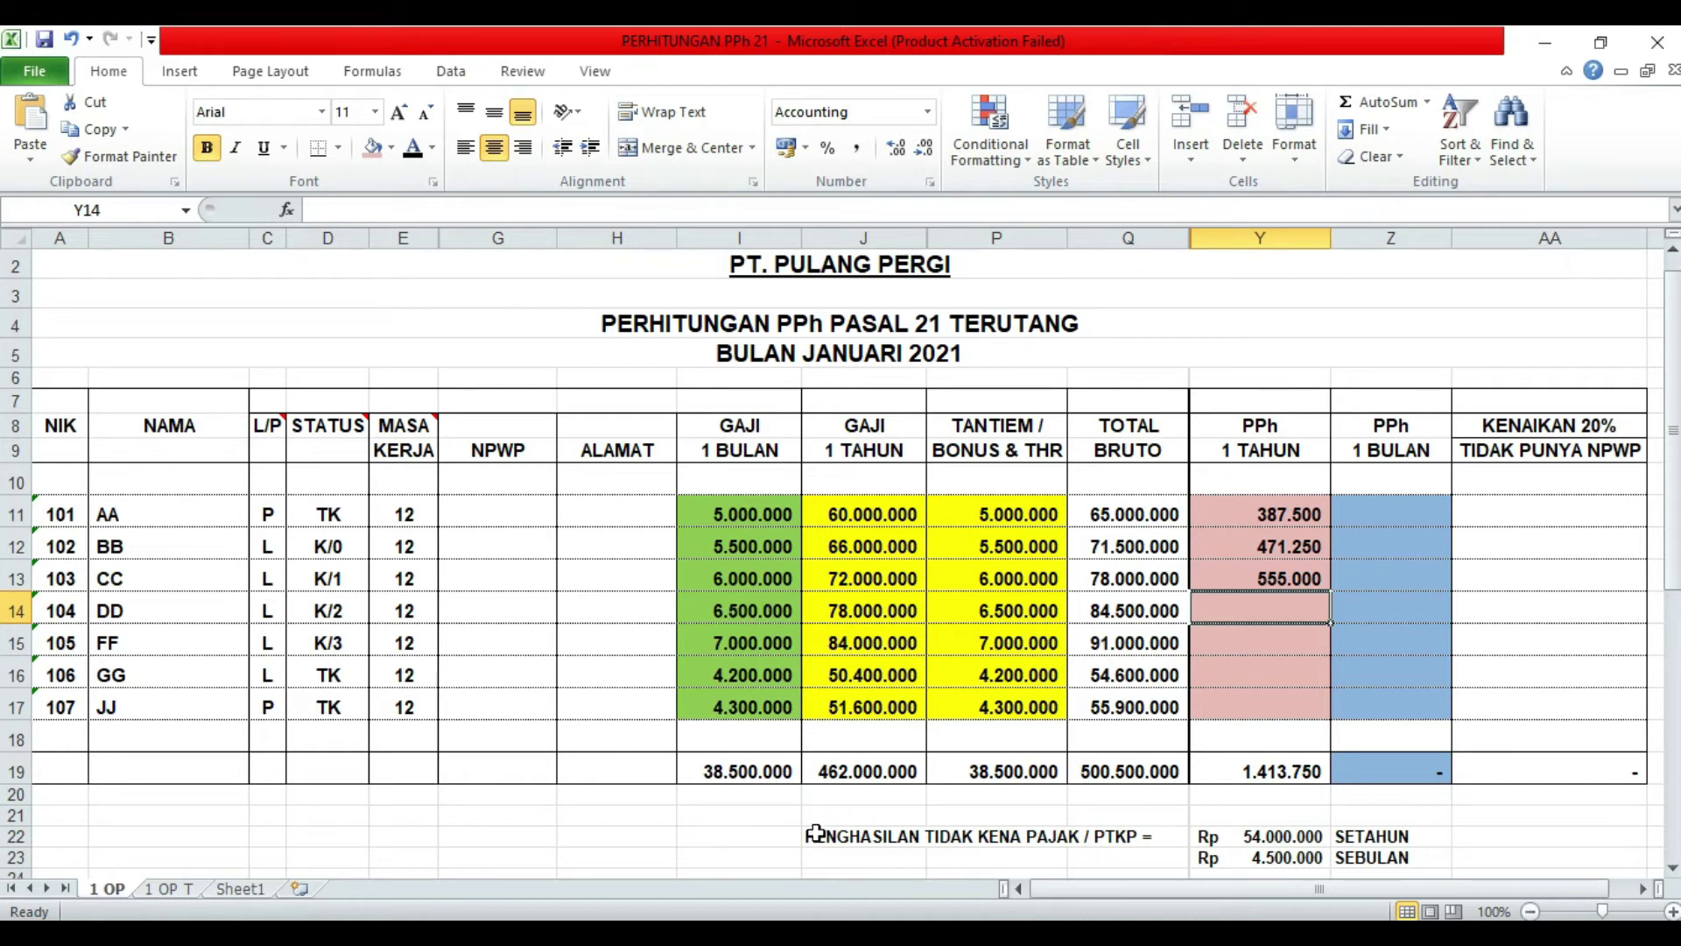
Switch to eSPT and set Jumlah Tanggungan to 2 in the A1 slip's recipient identity section for the fourth employee.
left_click(830, 932)
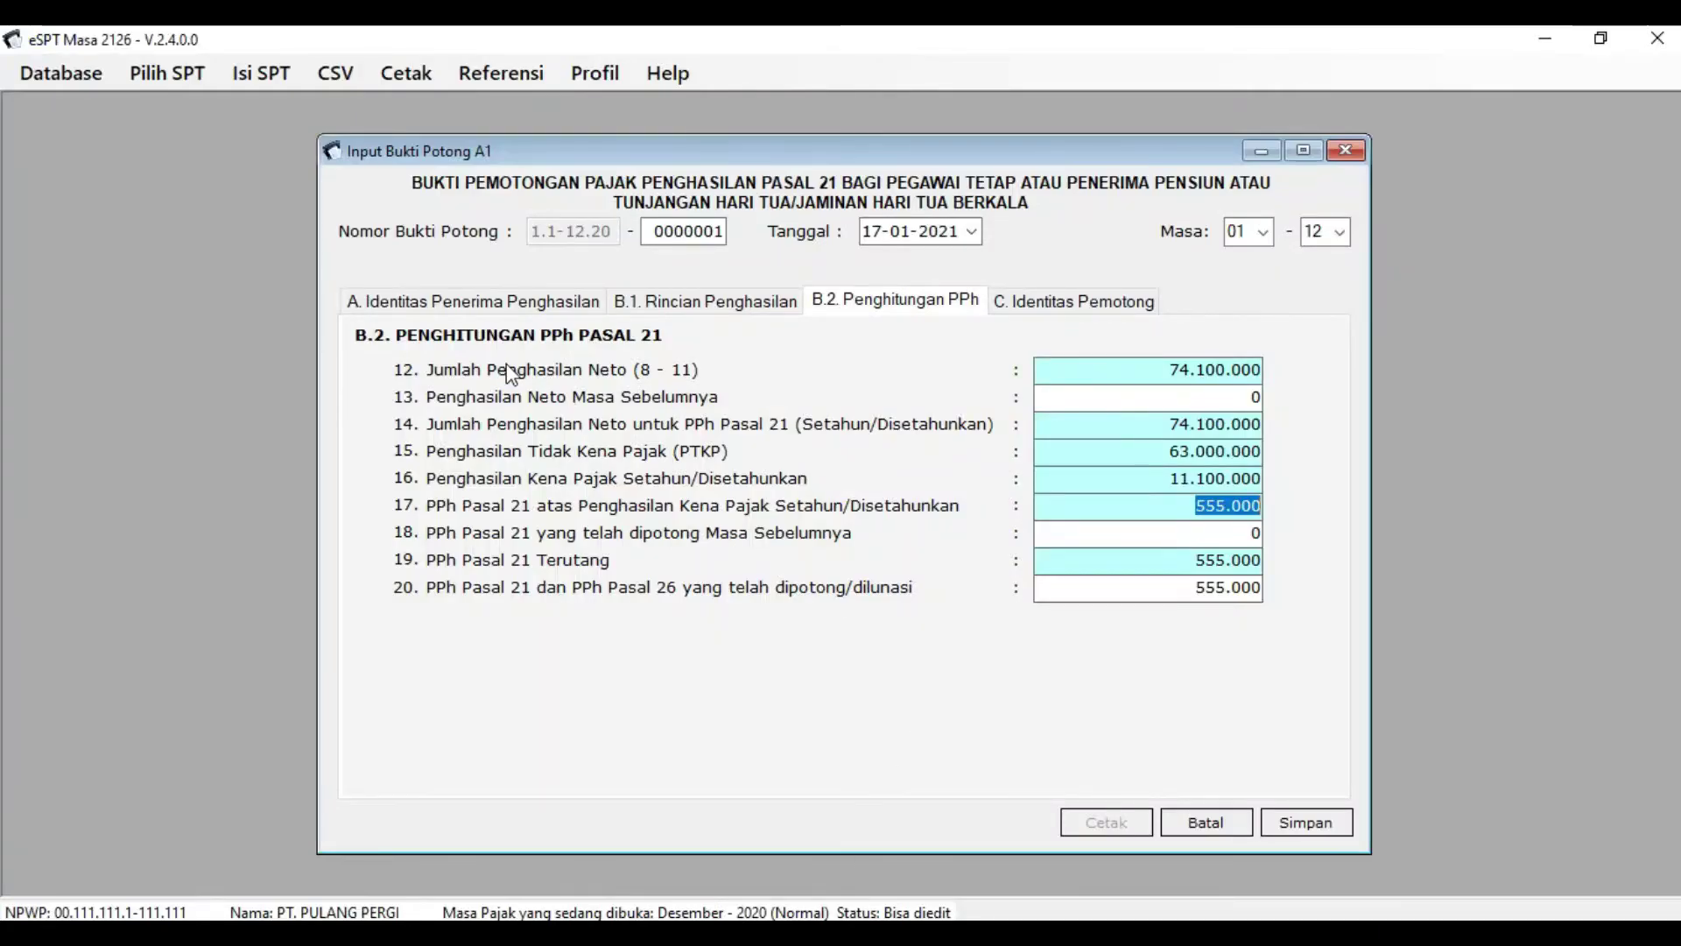
left_click(438, 302)
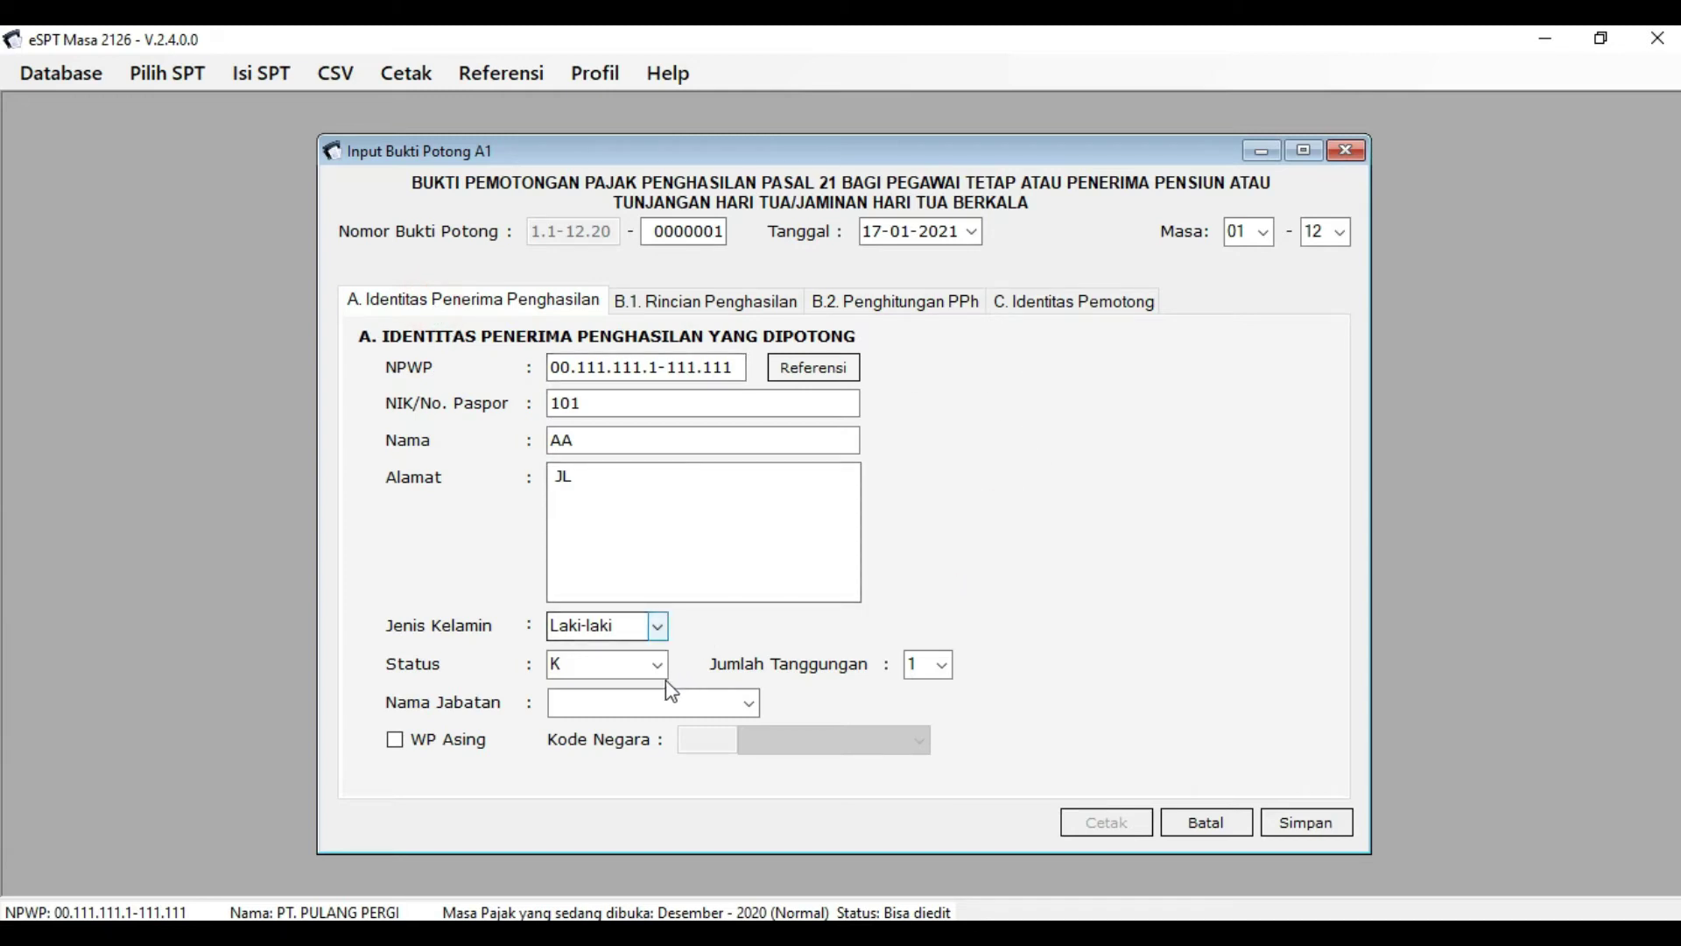
left_click(941, 665)
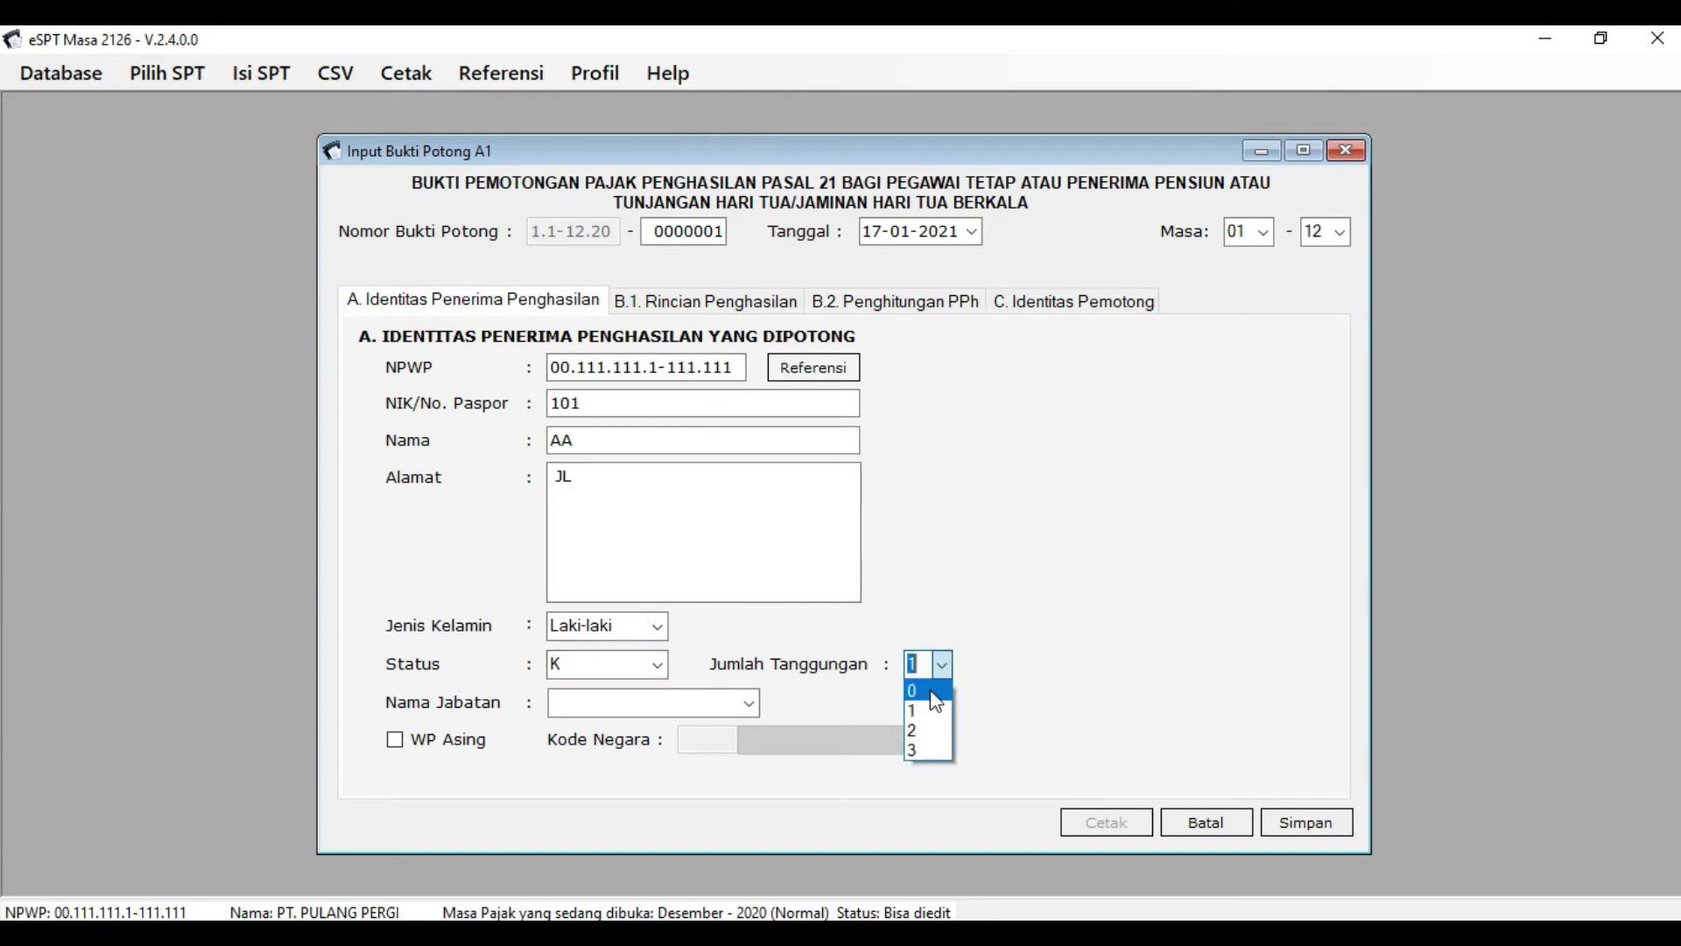
left_click(928, 731)
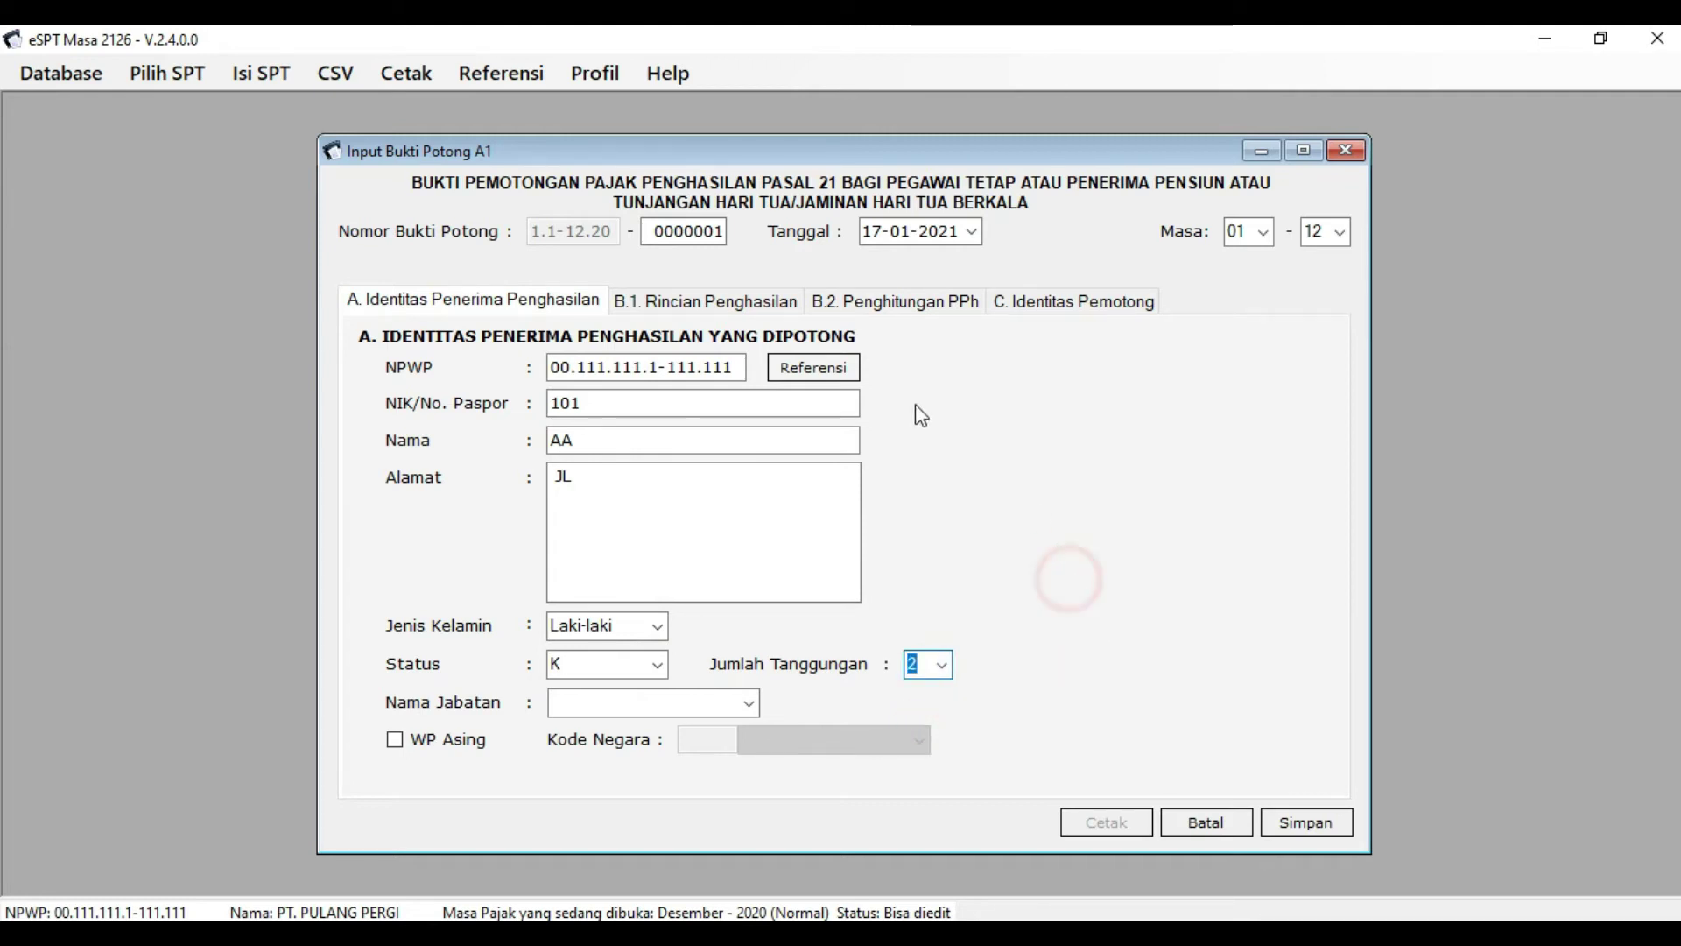
Check the fourth employee's monthly and annual salary in Excel row 14, and set line 1, Gaji/Pensiun atau THT/JHT, to 78.000.000 in eSPT section B.1.
left_click(779, 302)
left_click(949, 529)
key("alt+Tab")
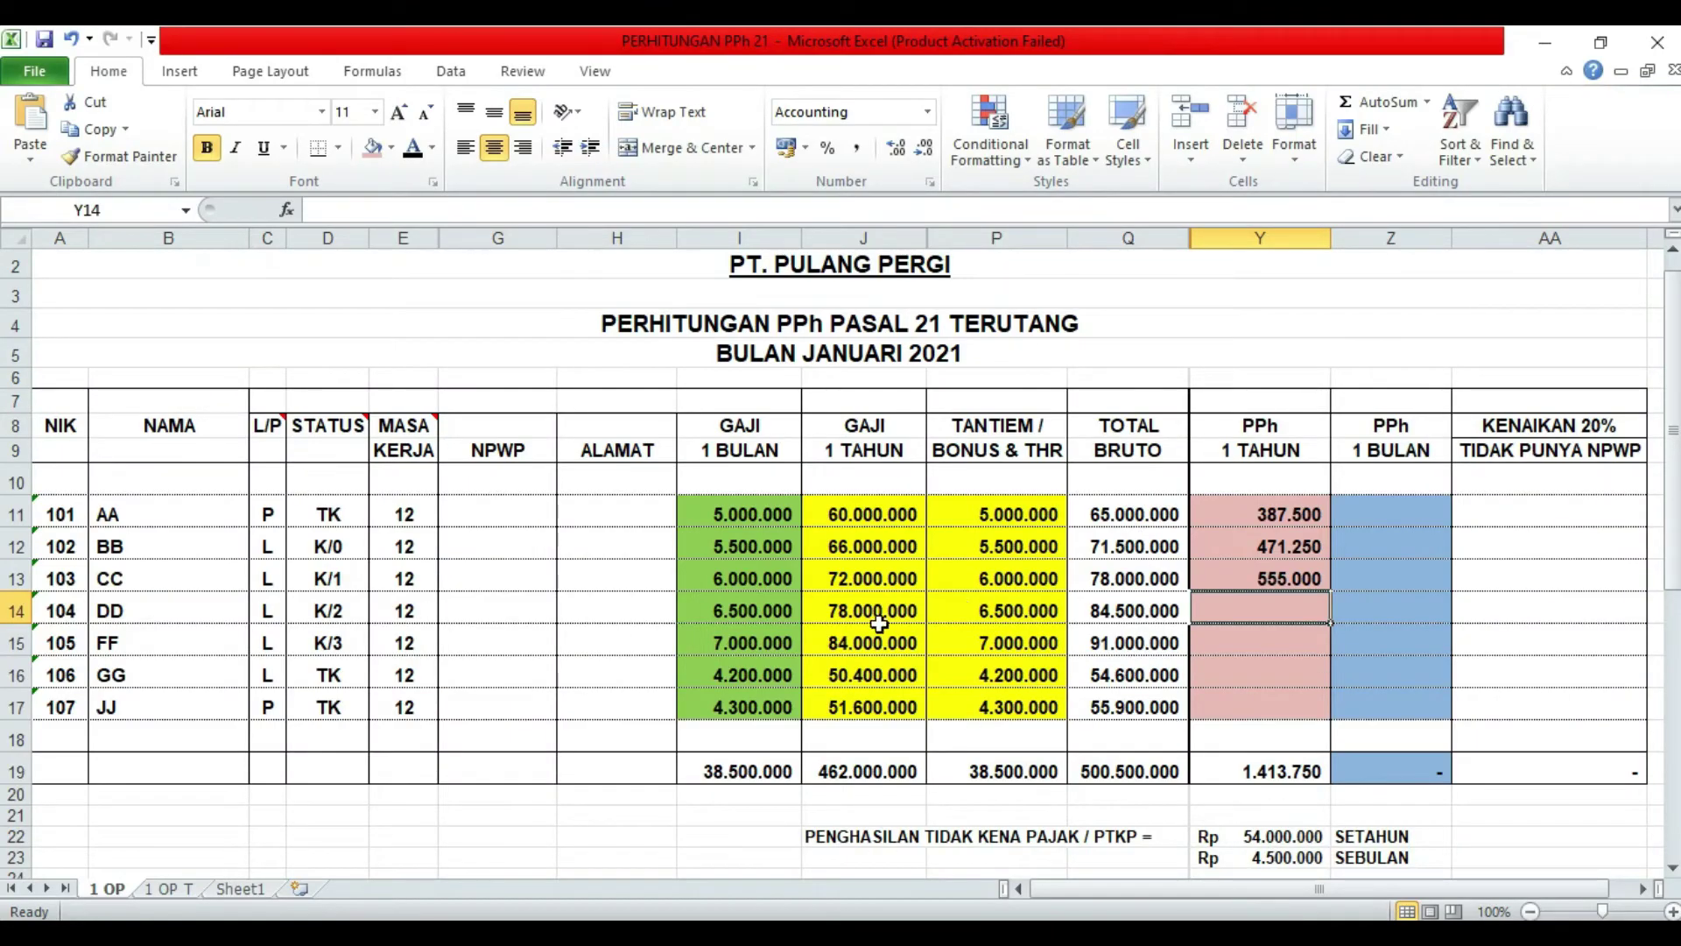
left_click(774, 614)
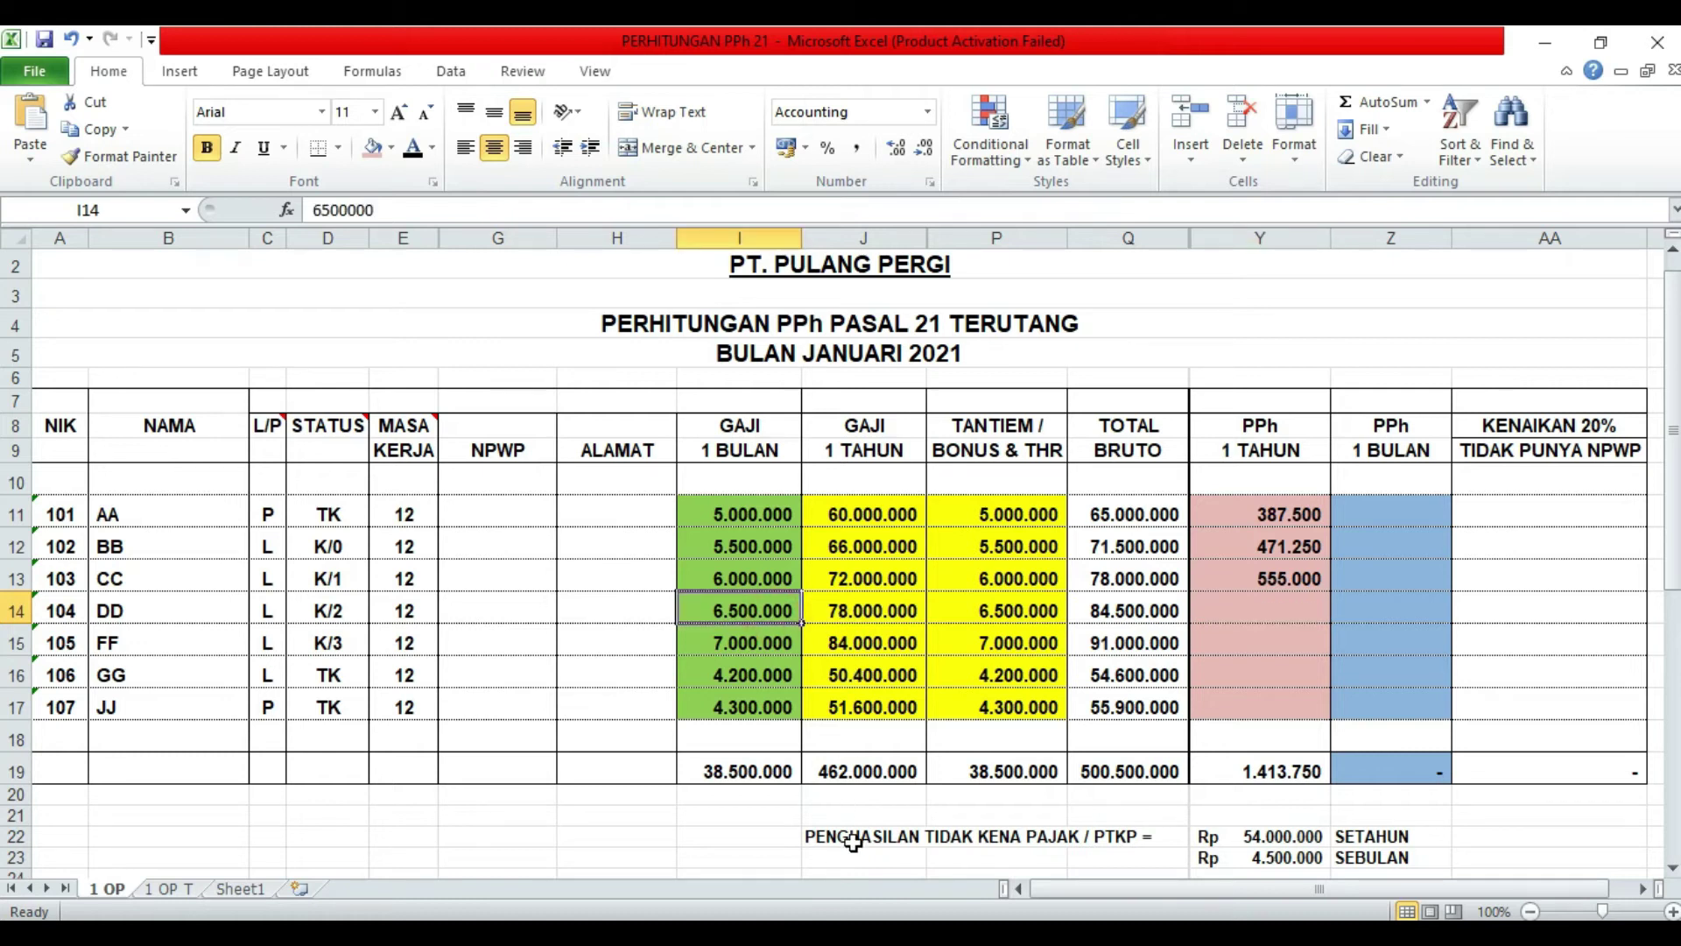
left_click(899, 613)
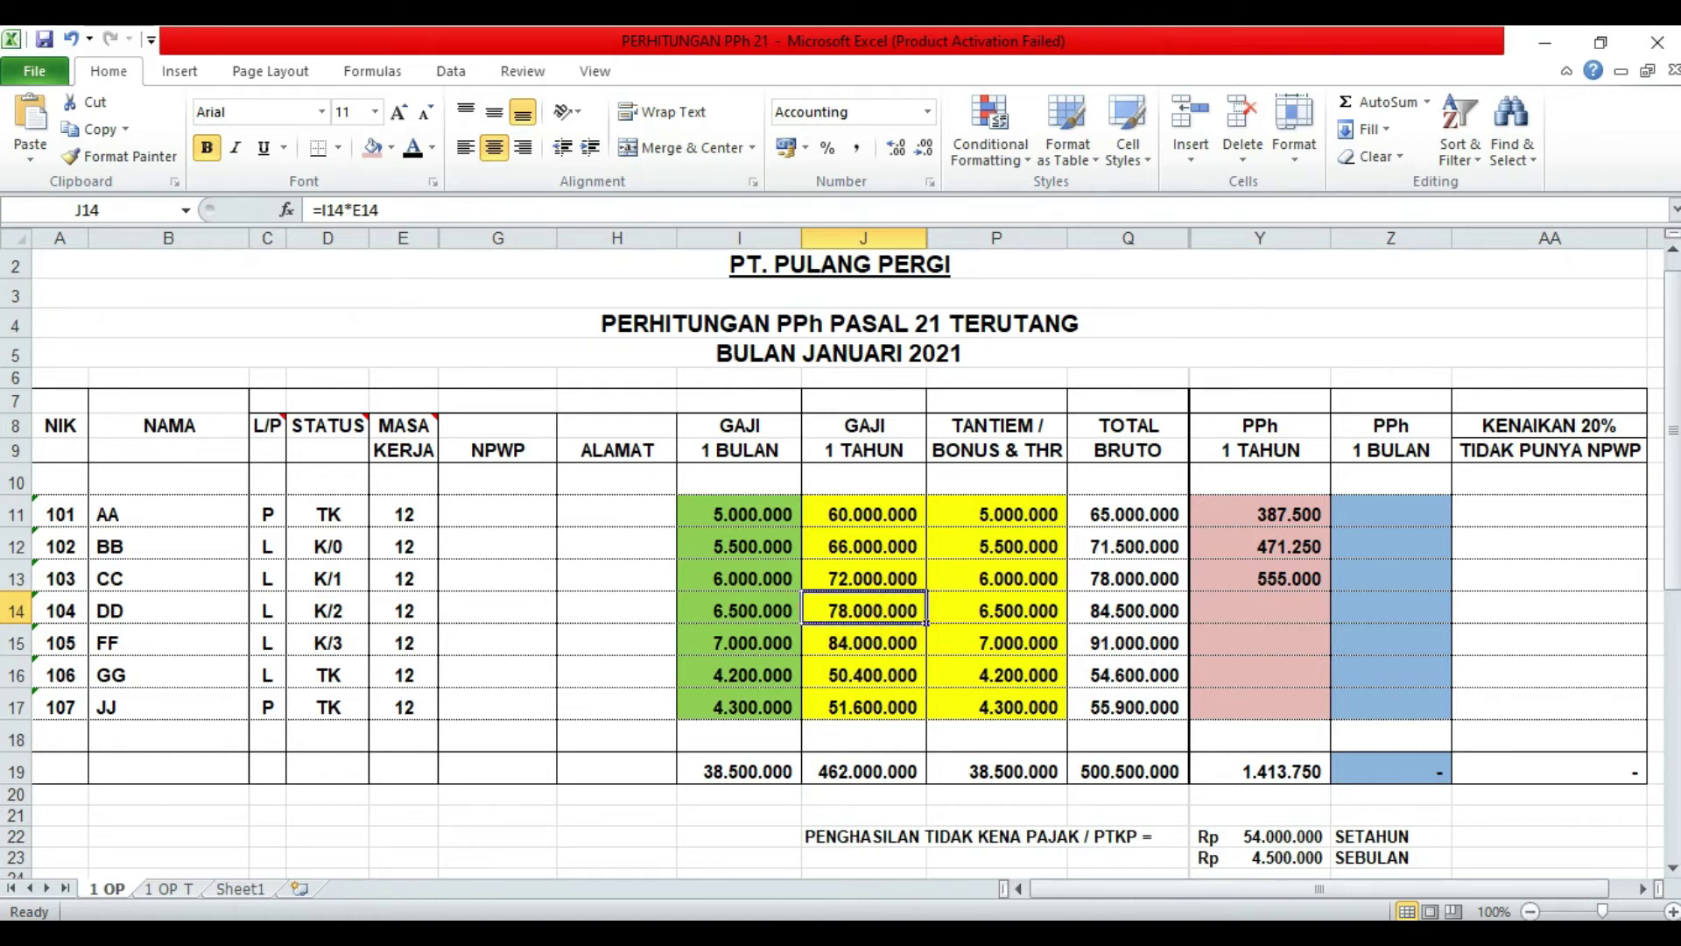
left_click(822, 932)
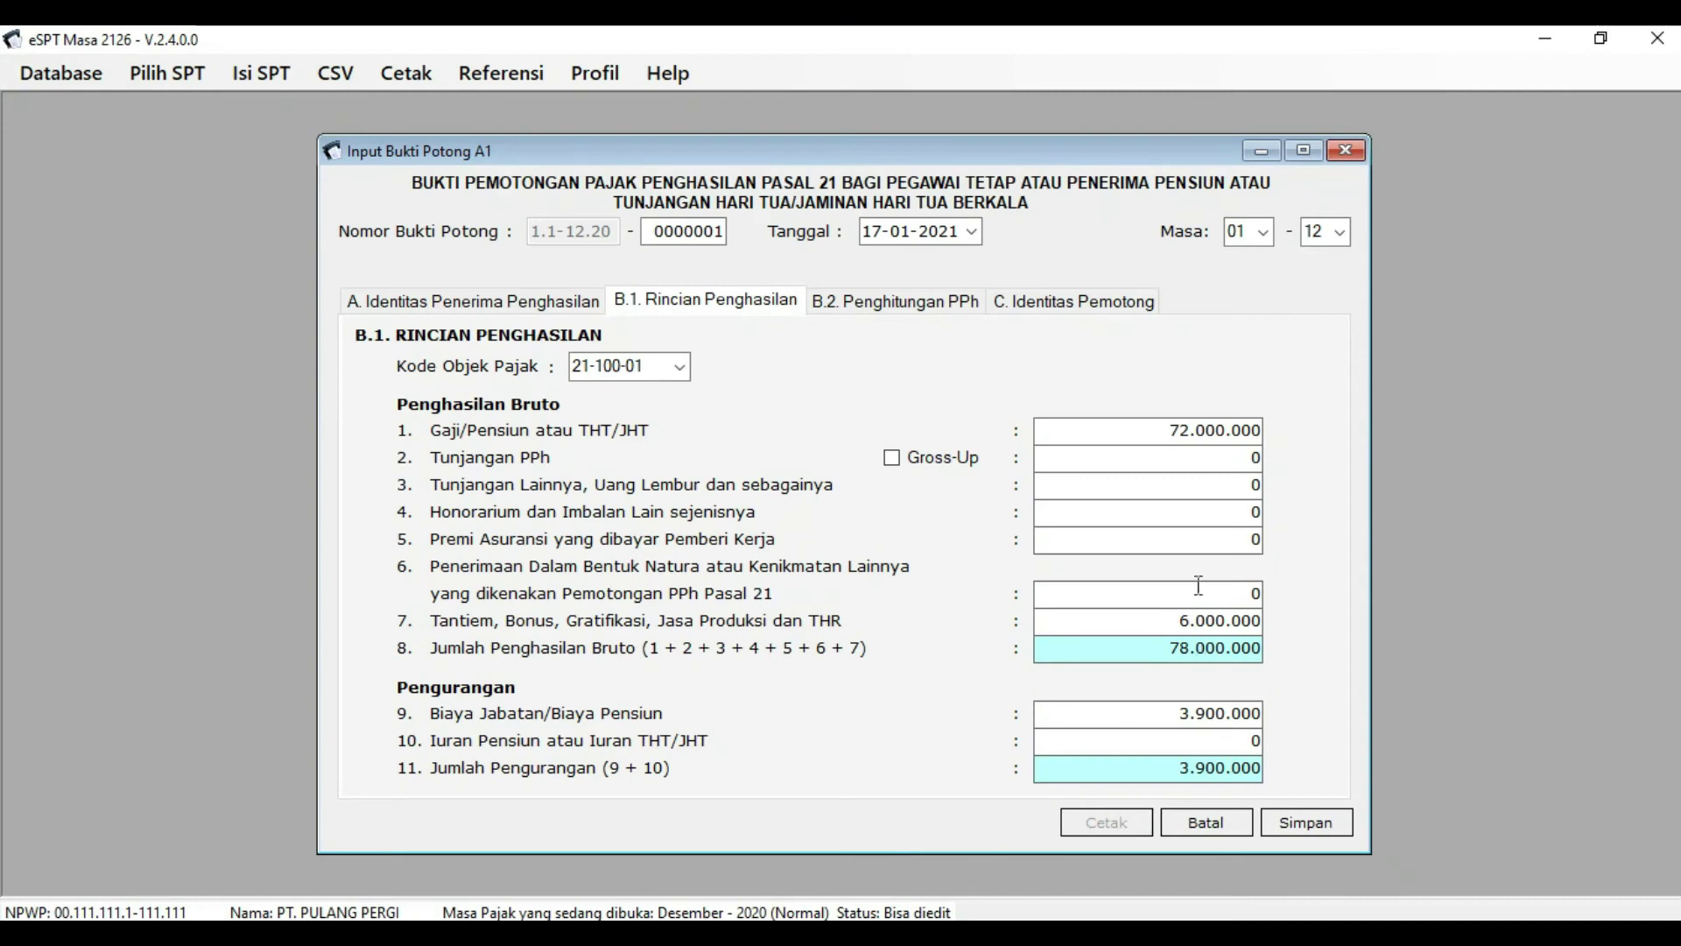
left_click_drag(1177, 430, 1191, 435)
key("Tab")
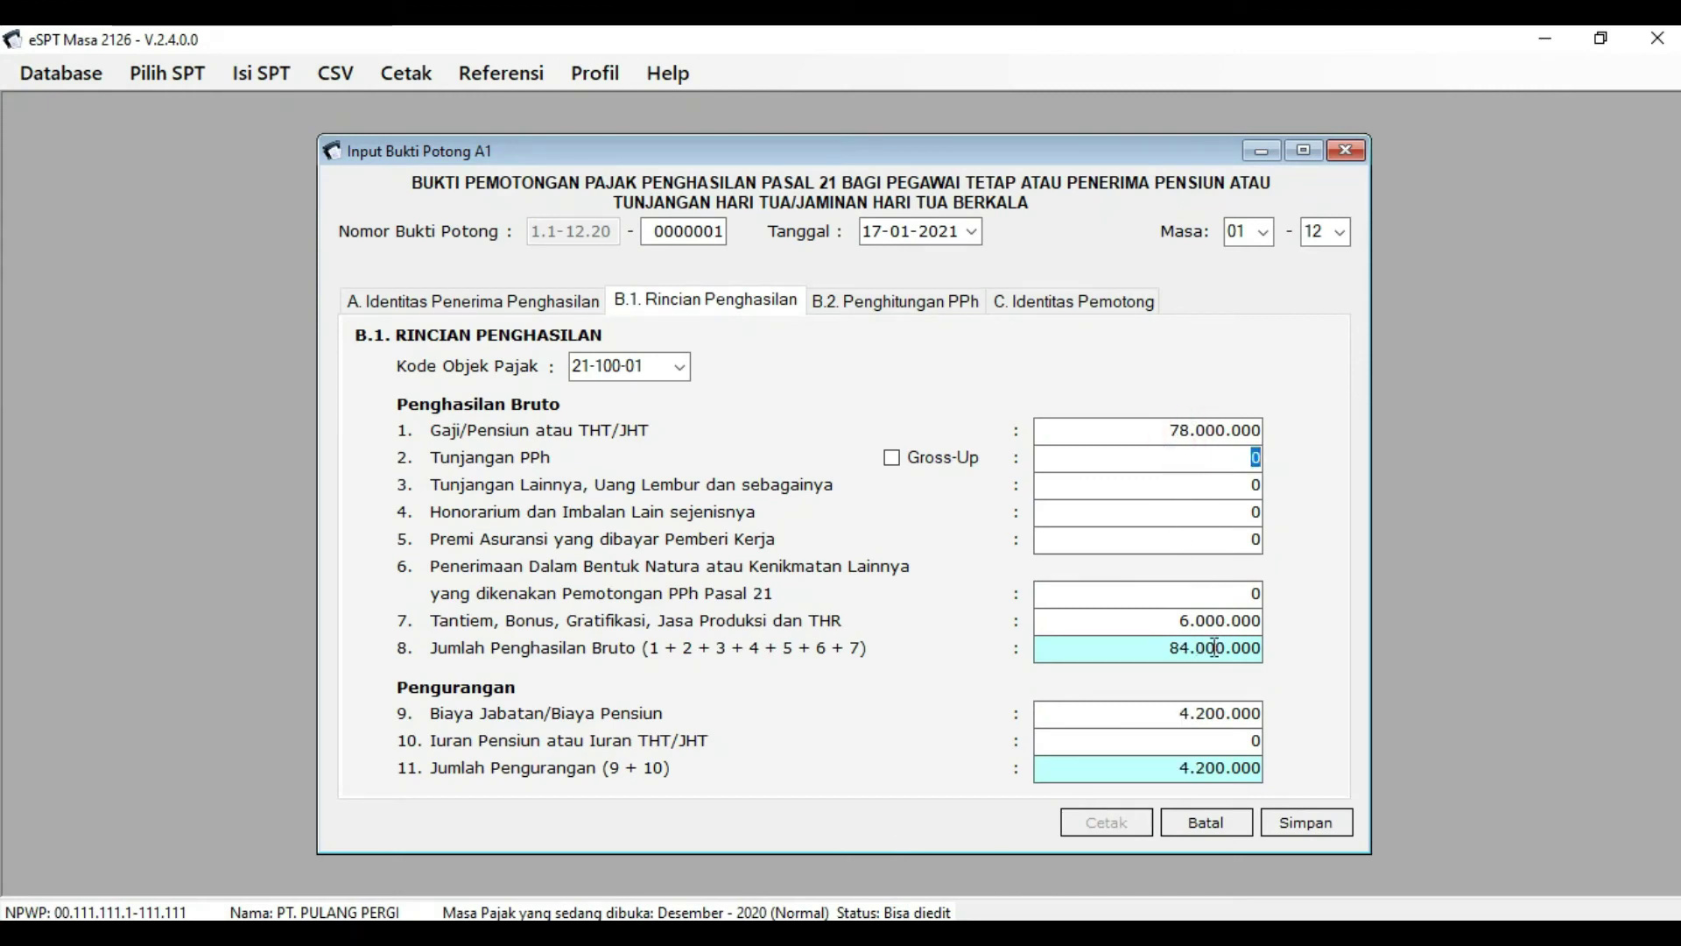
Set line 7, Tantiem, Bonus, Gratifikasi, Jasa Produksi dan THR, to 6.500.000 for the fourth employee and recalculate the gross income.
left_click(1196, 622)
left_click_drag(1196, 623, 1204, 624)
type("5")
key("Tab")
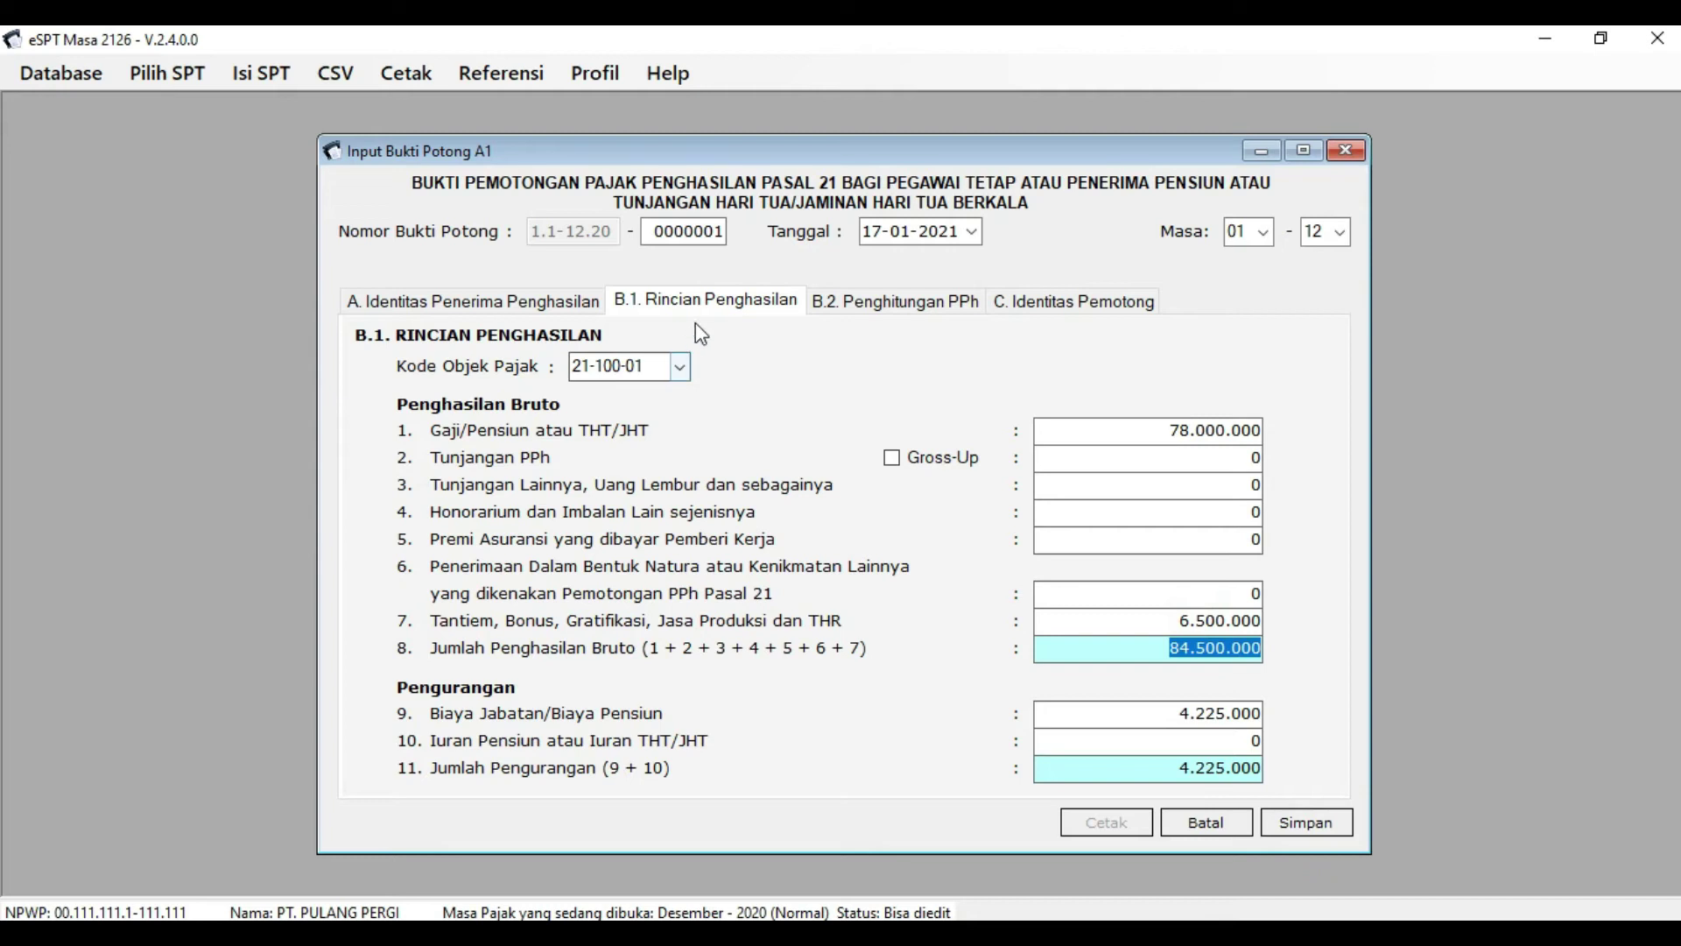
Copy the fourth employee's annual PPh Pasal 21 amount from line 17 of B.2 and paste it into cell Y14 of the Excel payroll worksheet.
left_click(915, 313)
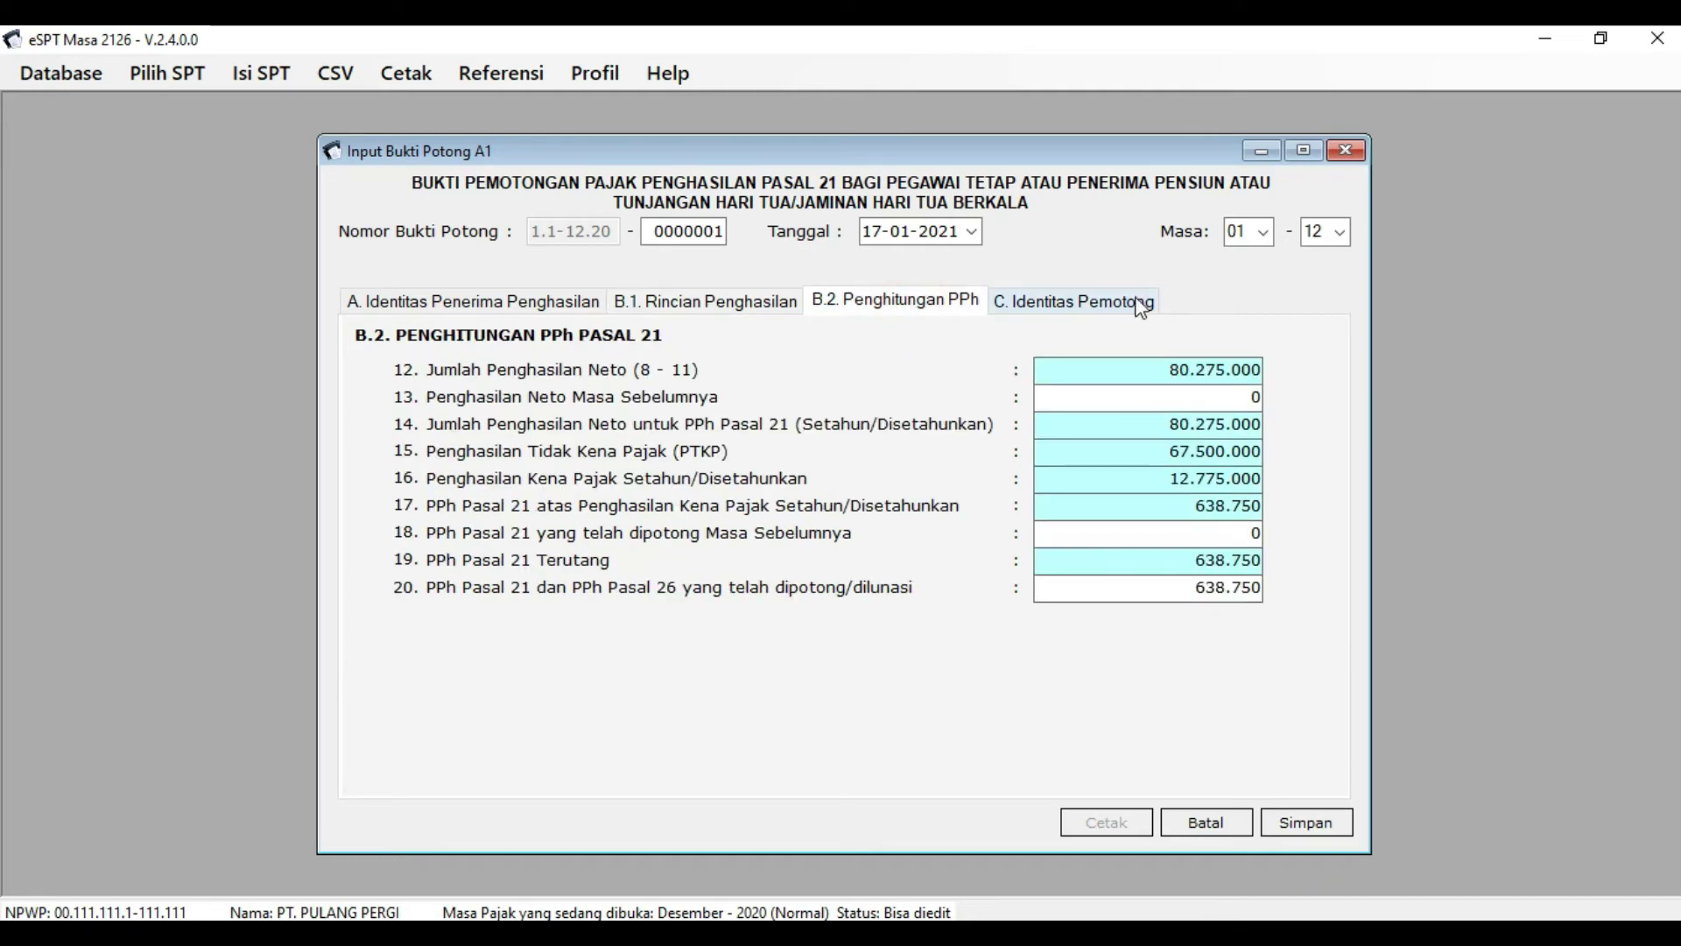
left_click(1289, 386)
left_click(1291, 509)
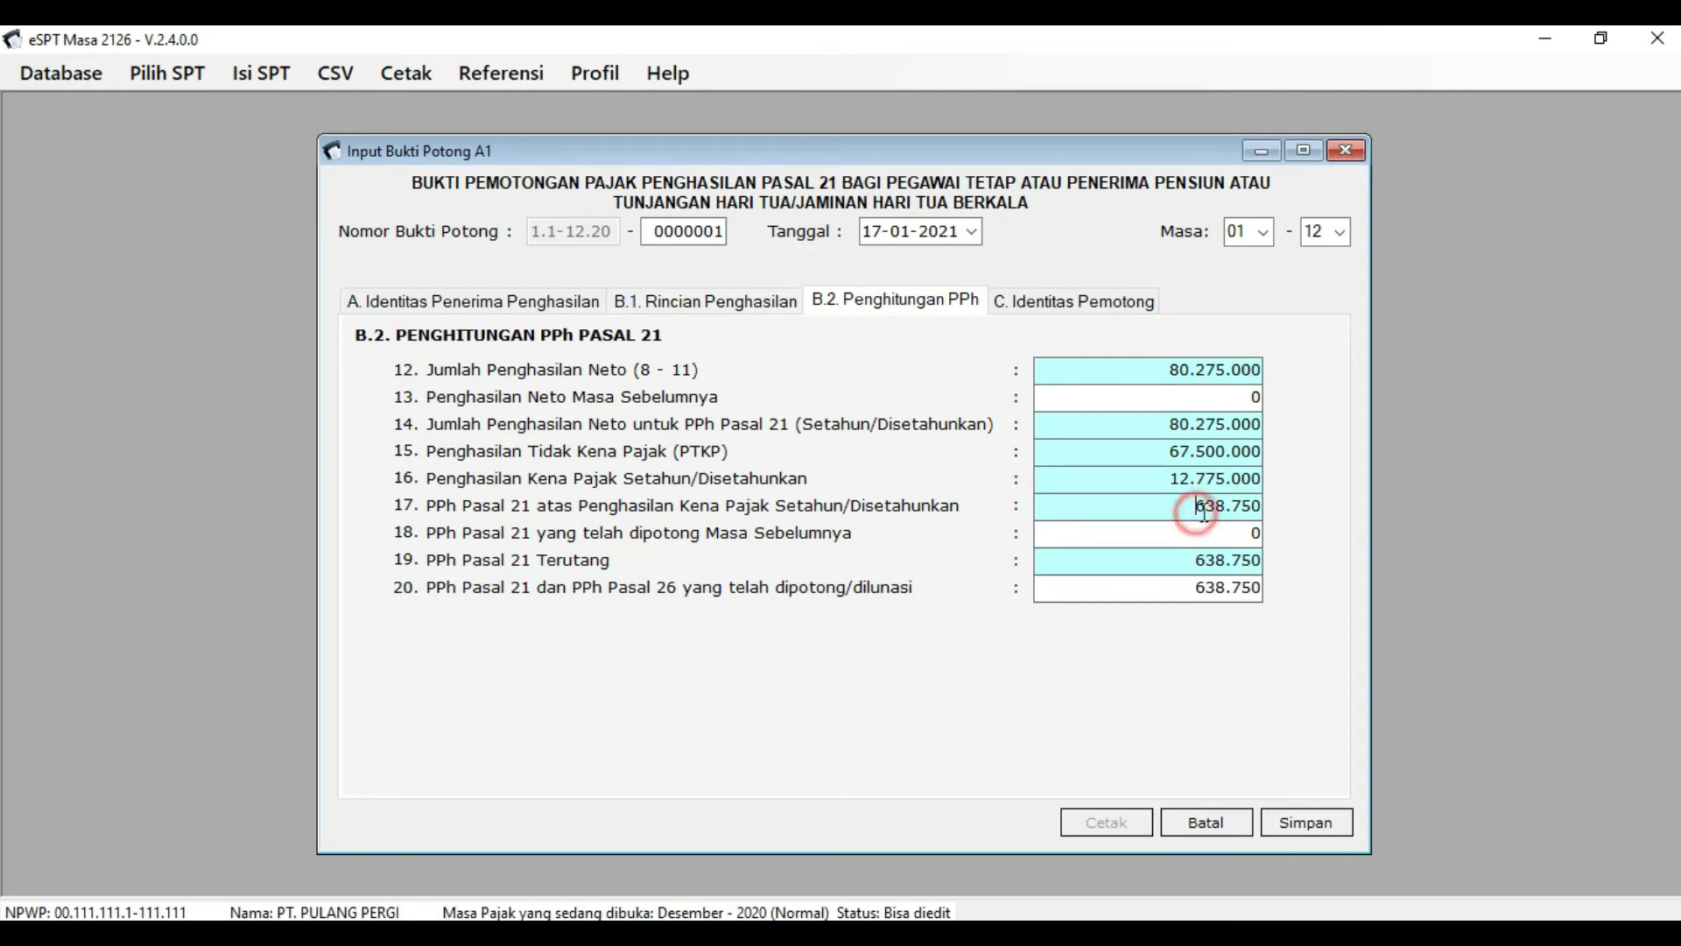
left_click(1177, 512)
left_click_drag(1177, 512, 1262, 501)
right_click(1235, 505)
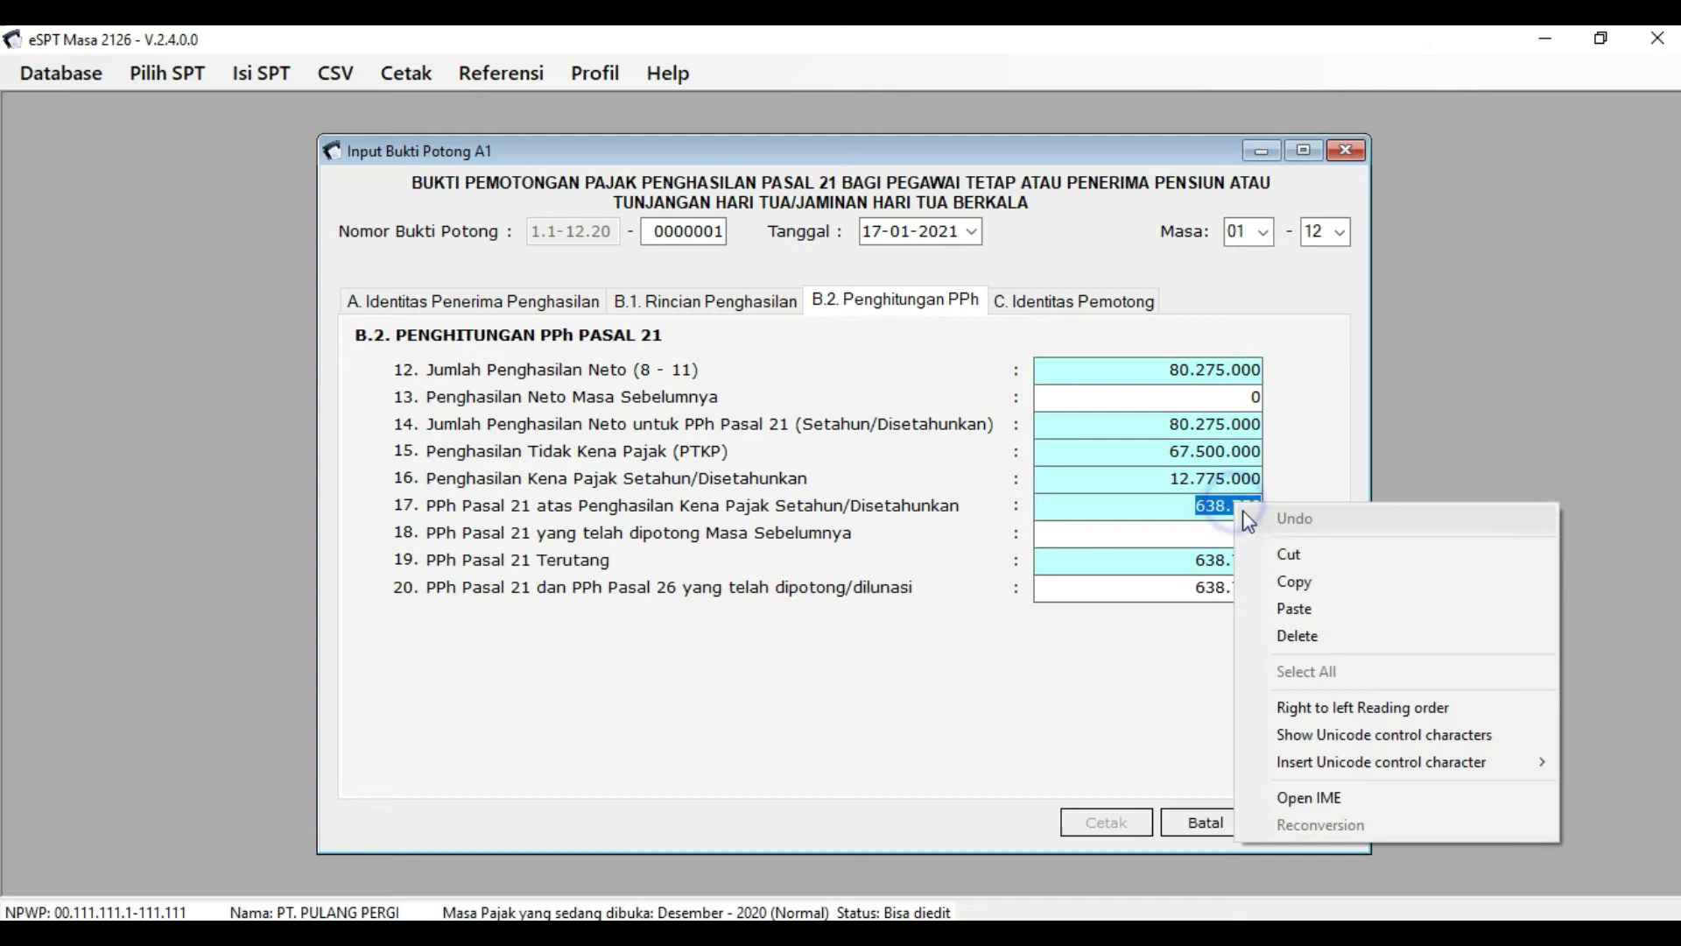
left_click(1303, 581)
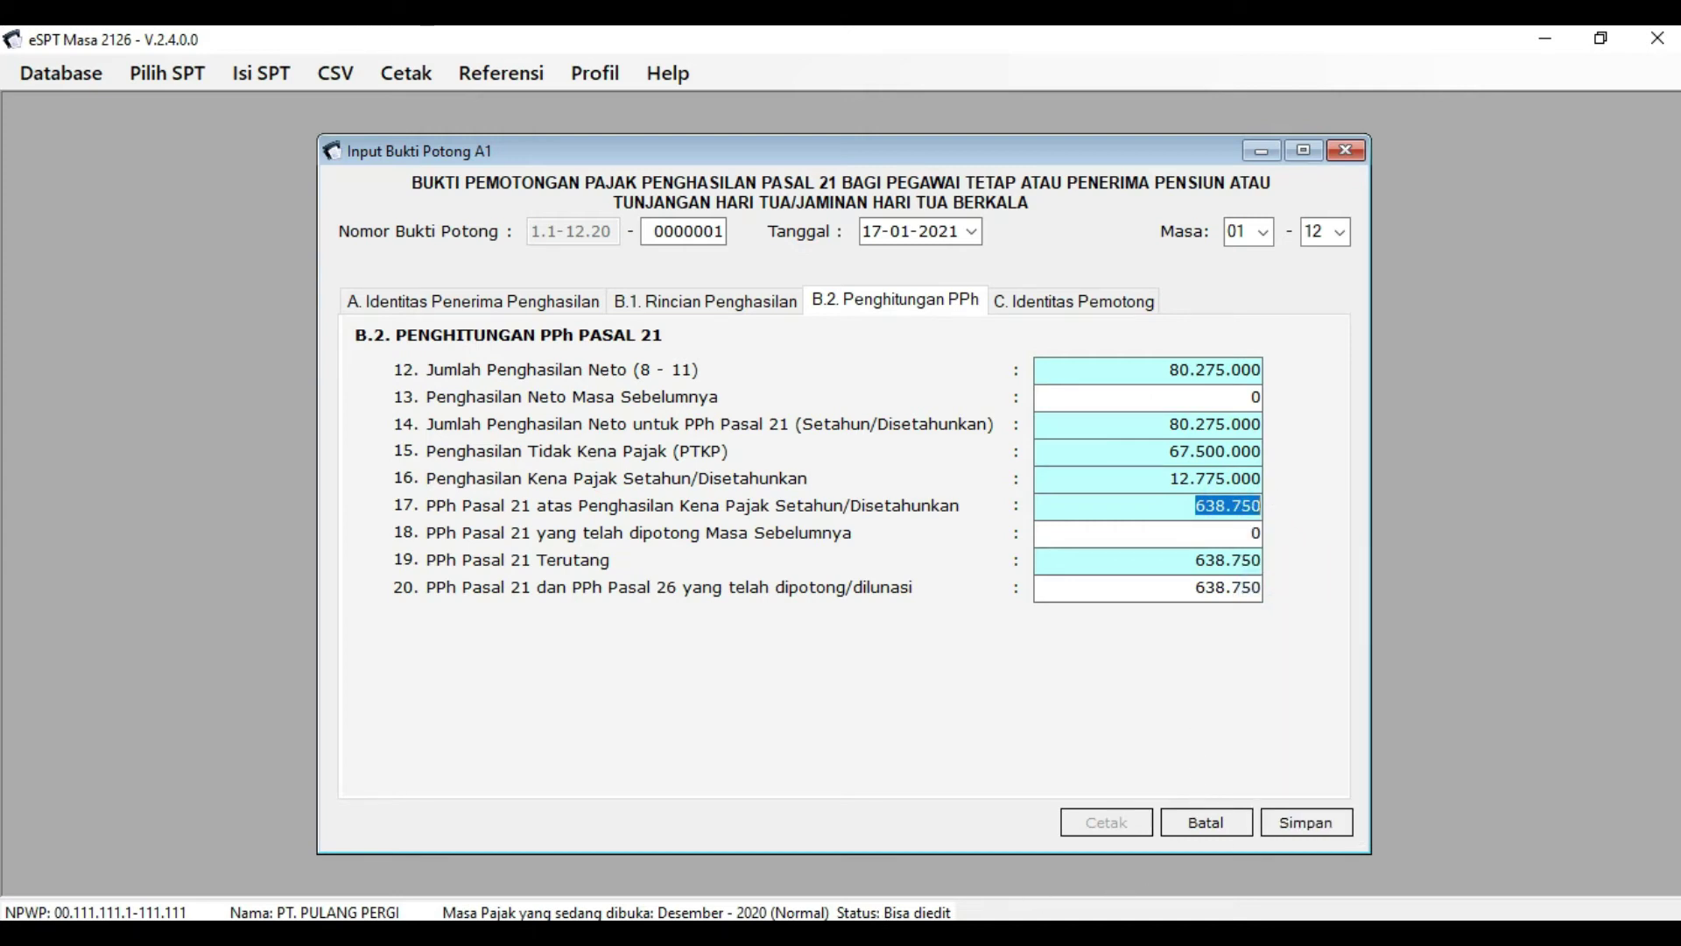
key("alt+Tab")
left_click(1236, 611)
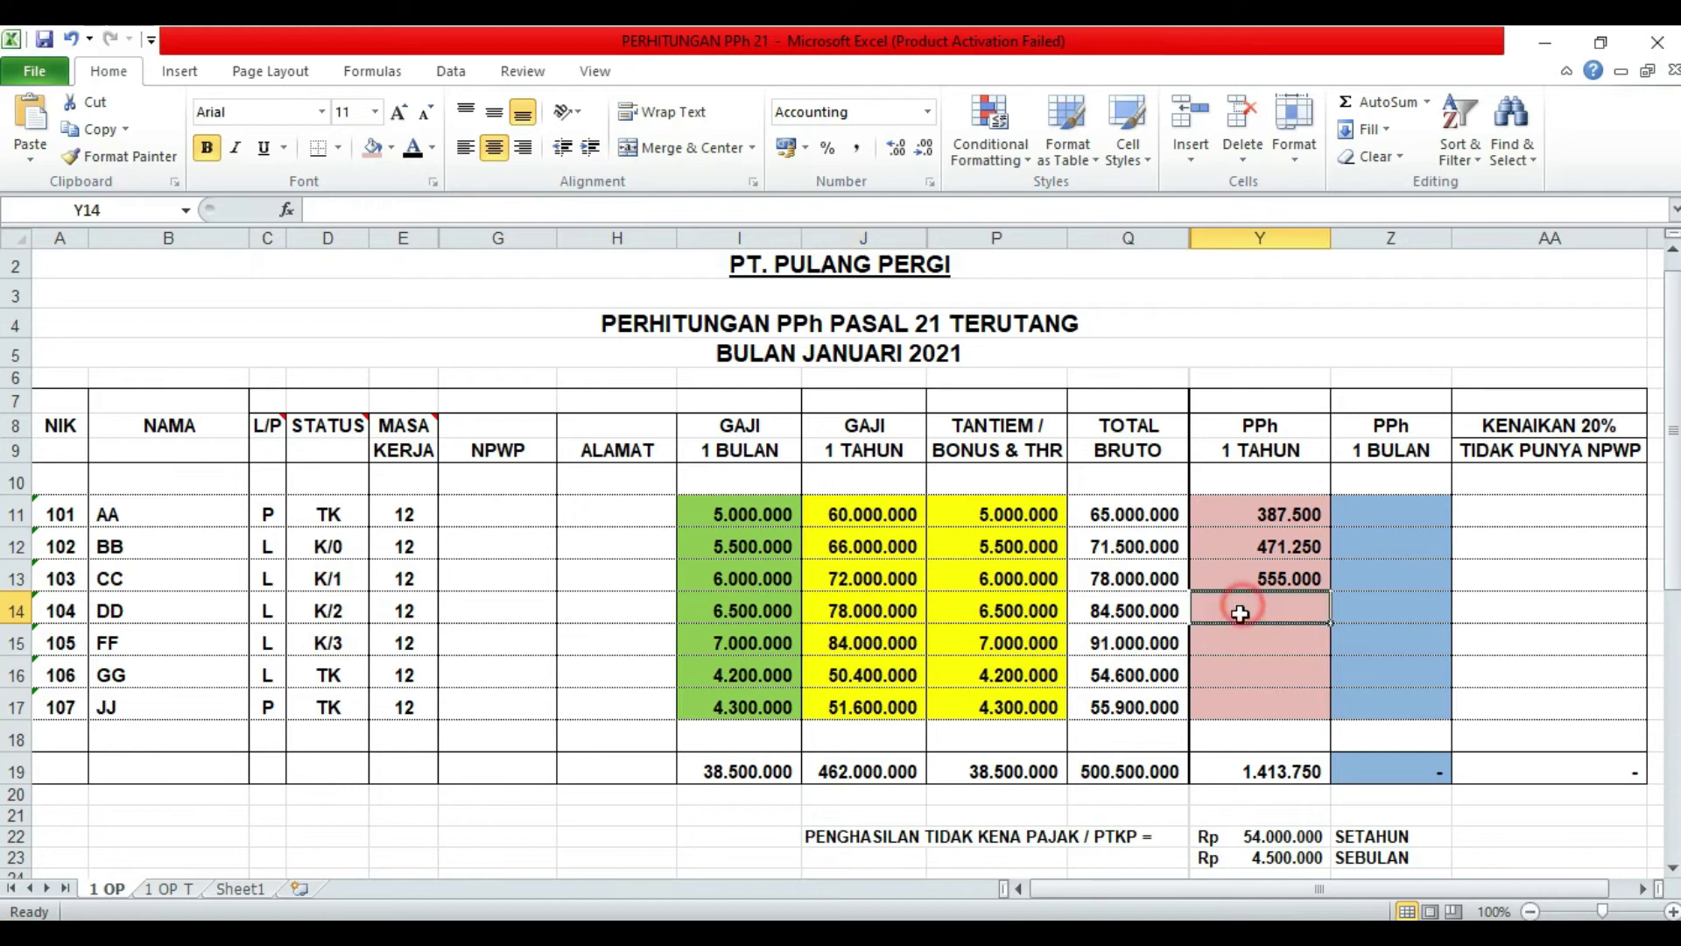
left_click(339, 202)
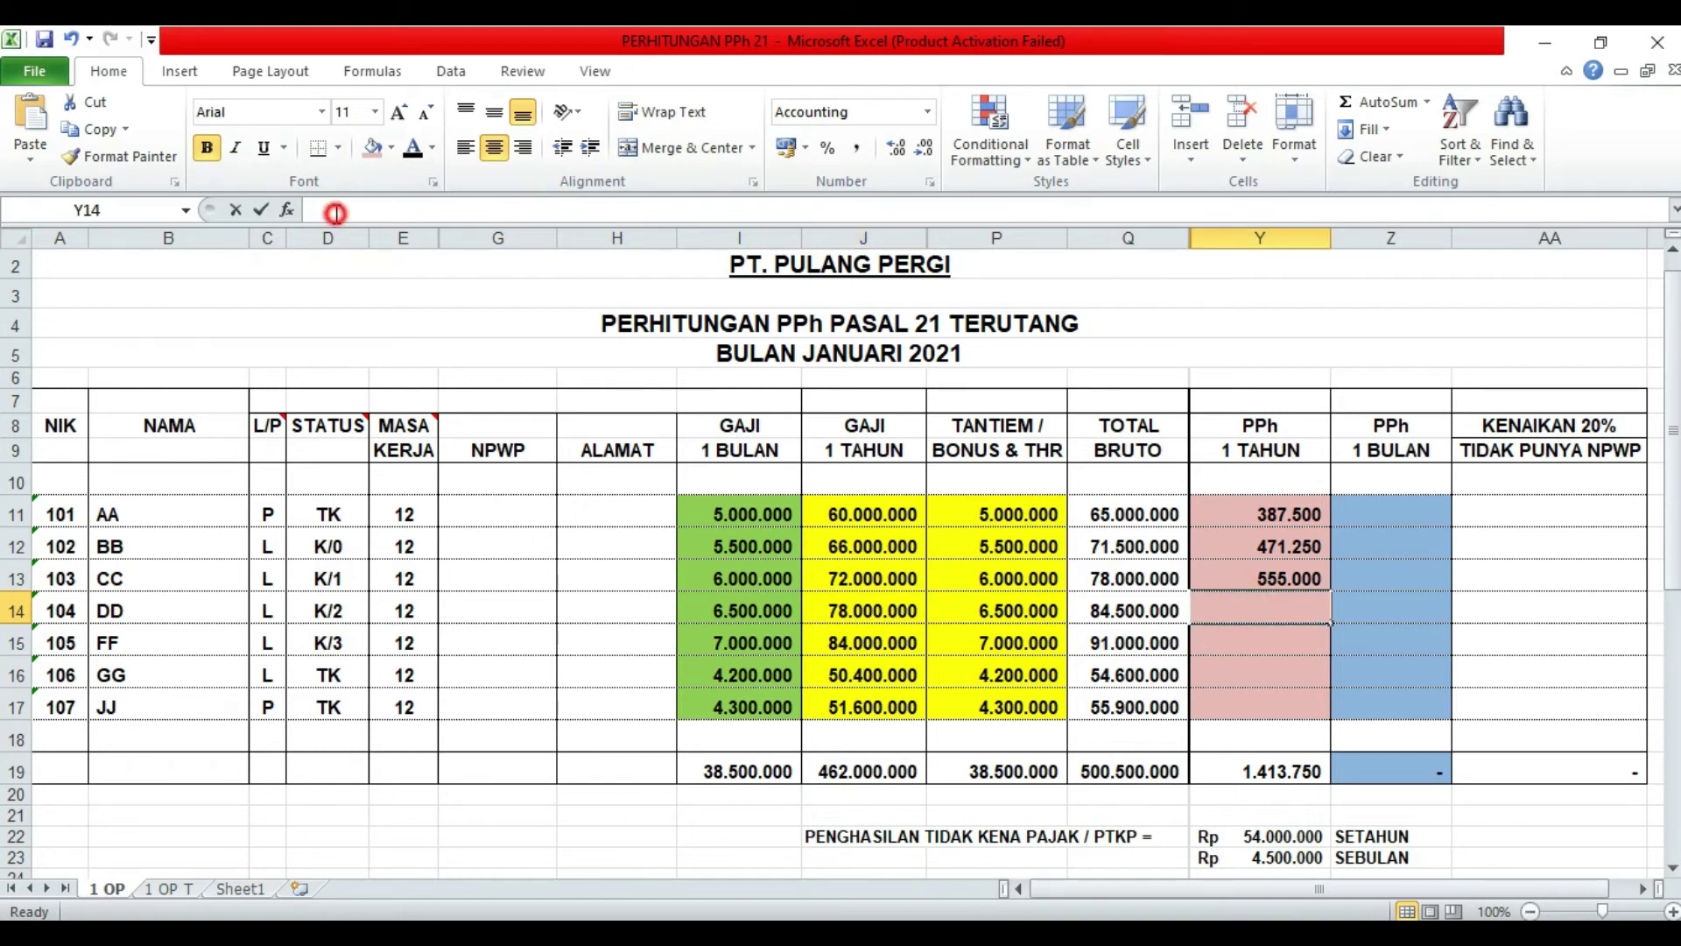
left_click(31, 113)
left_click(1324, 353)
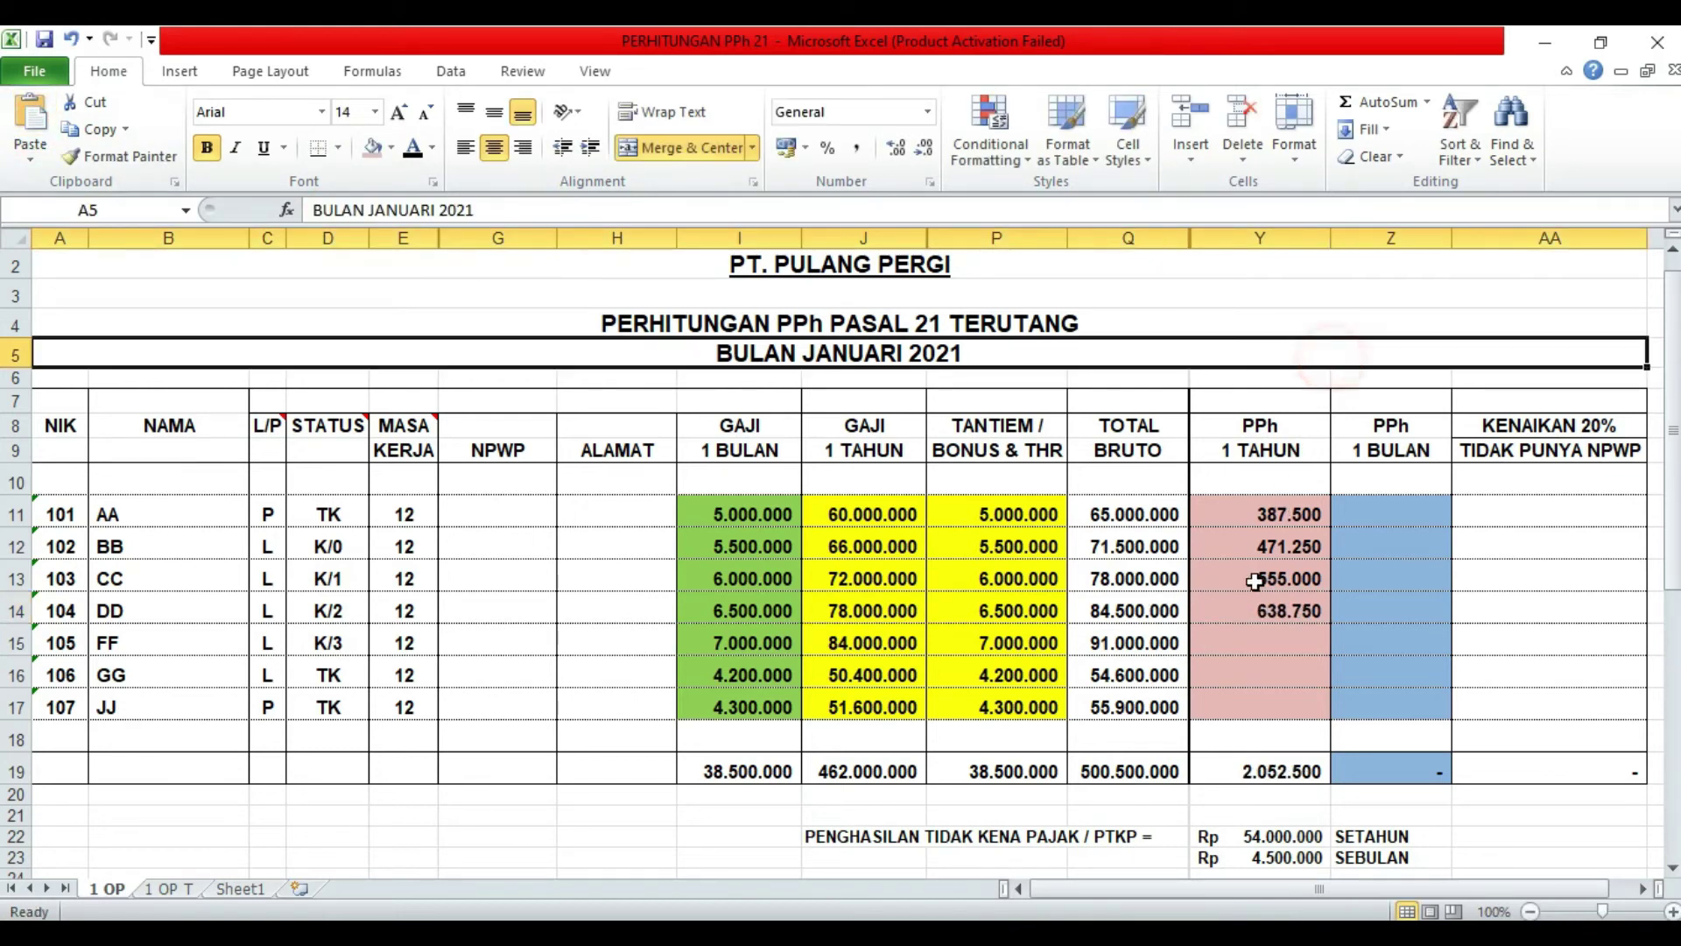
Check the fifth employee's status and salary in row 15, and switch to eSPT to set Jumlah Tanggungan to 3 in the A1 slip's identity section.
left_click(1246, 632)
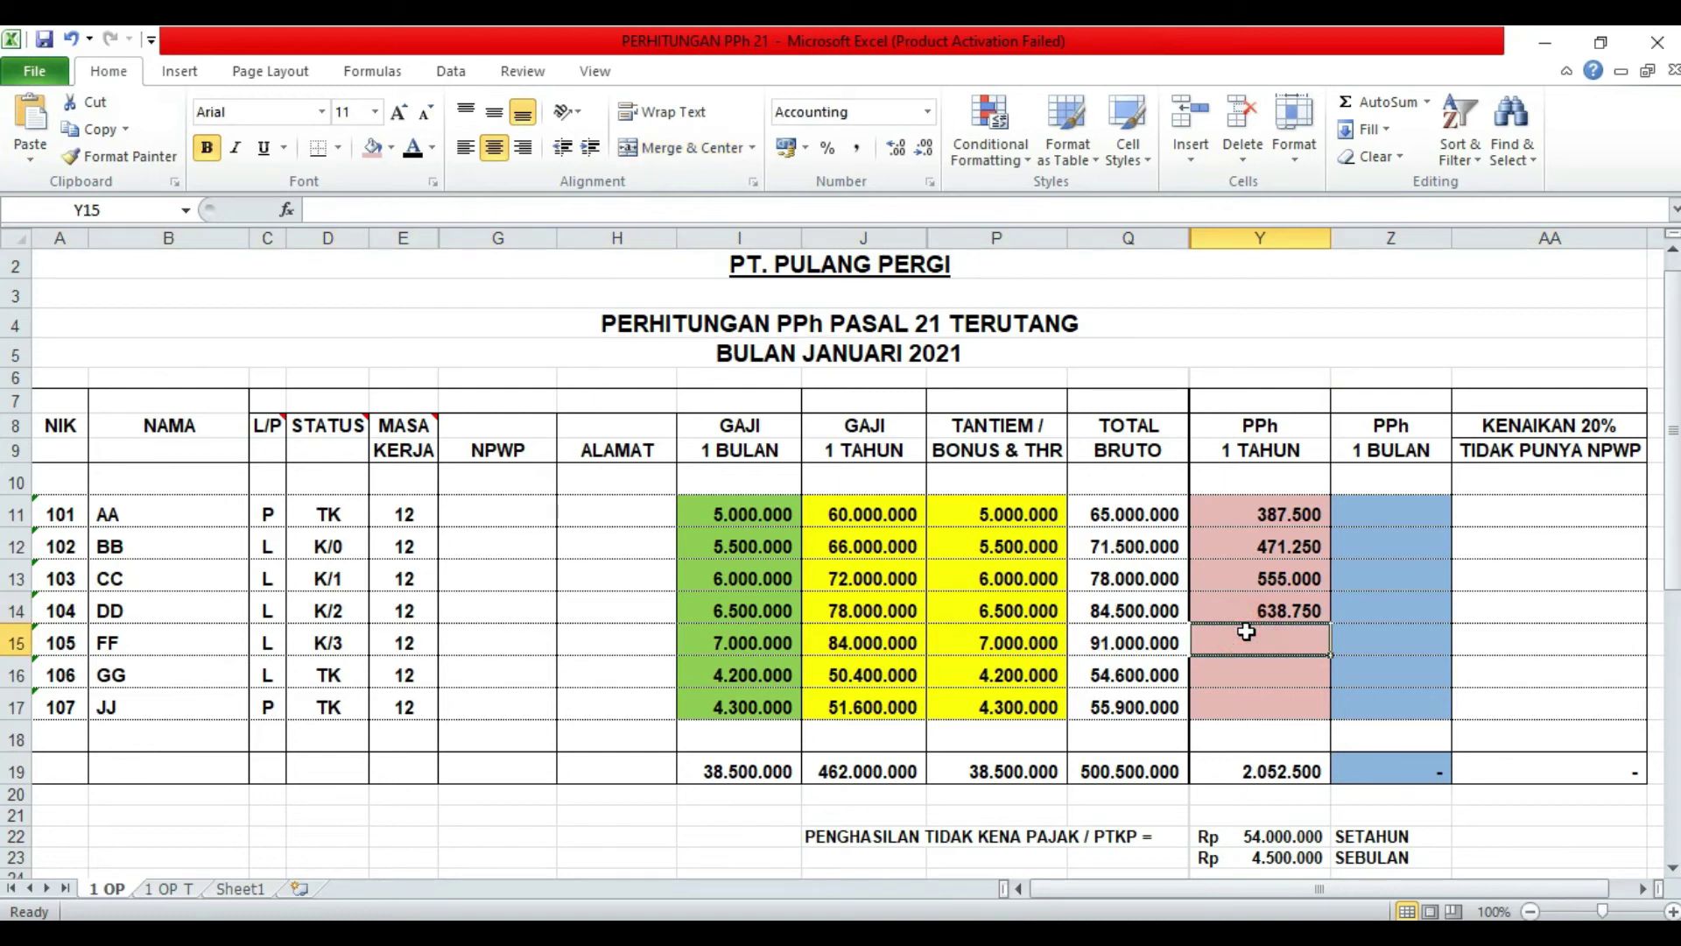
left_click(359, 647)
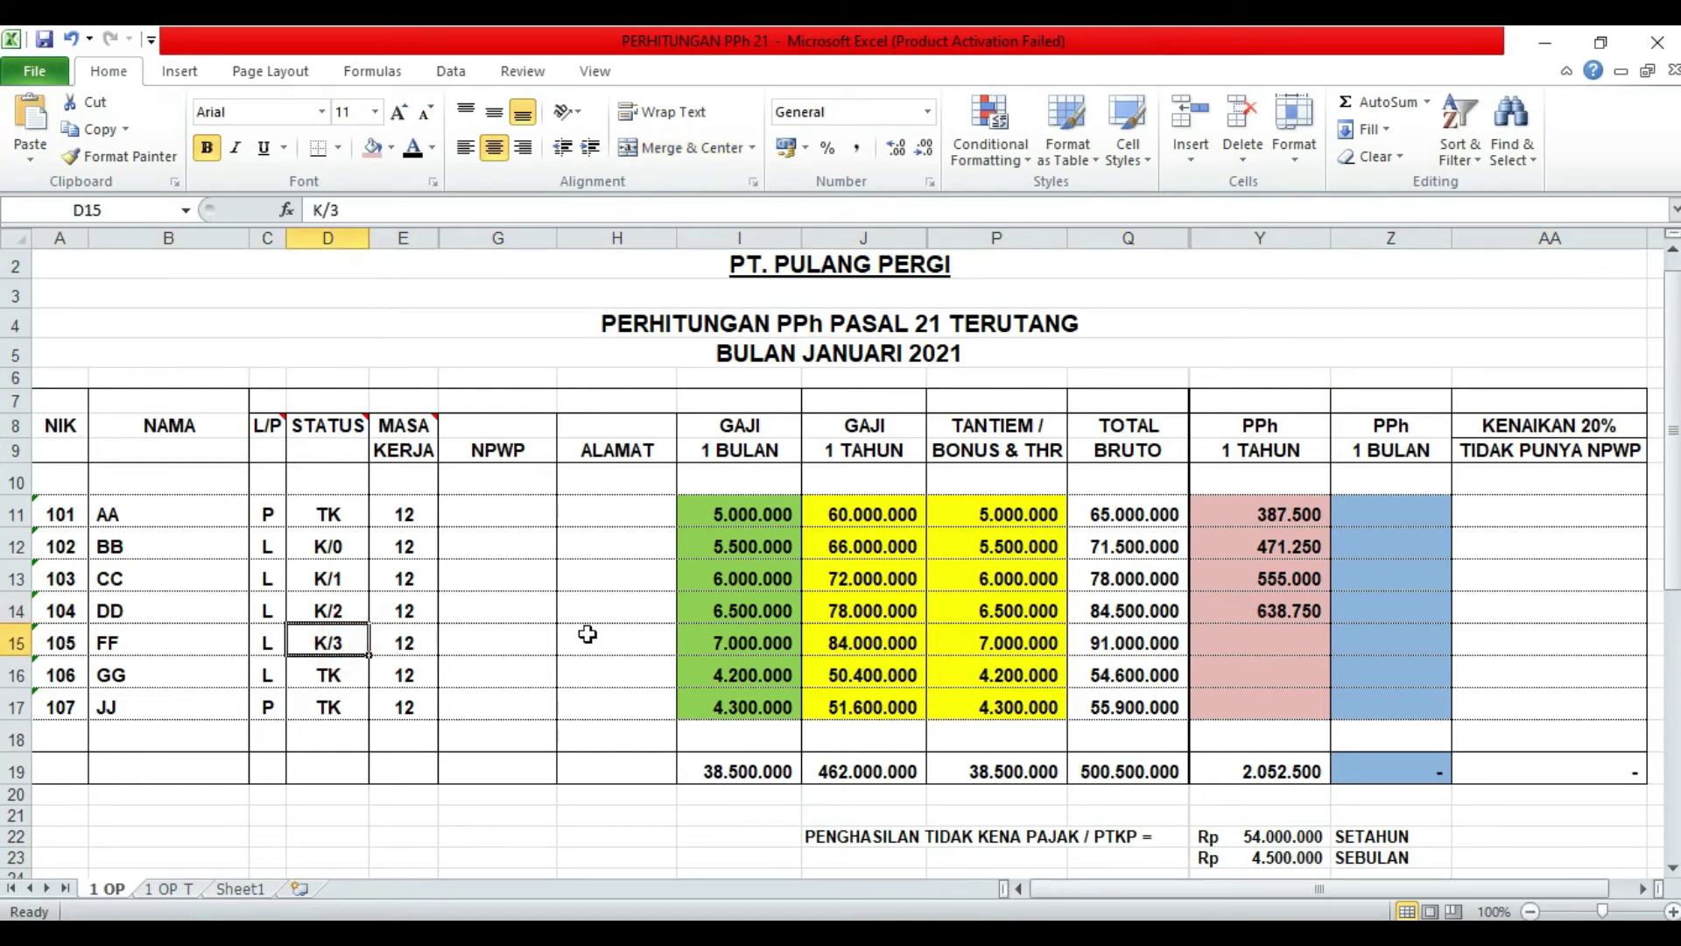
left_click(760, 644)
left_click(863, 634)
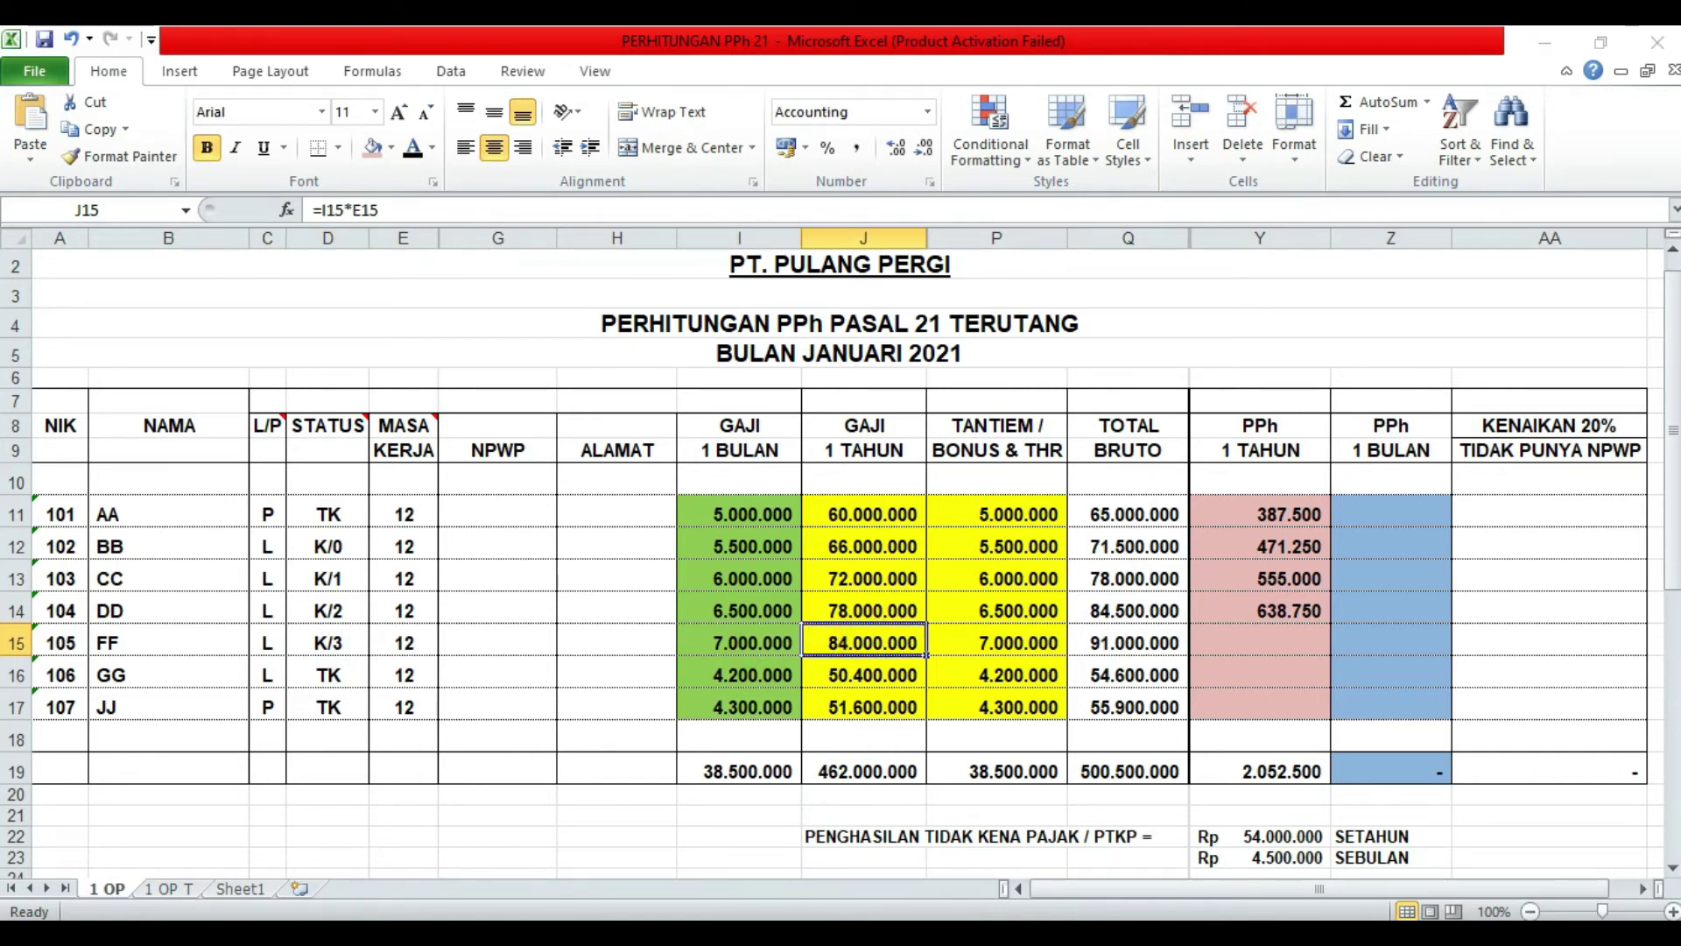
left_click(821, 931)
left_click(862, 732)
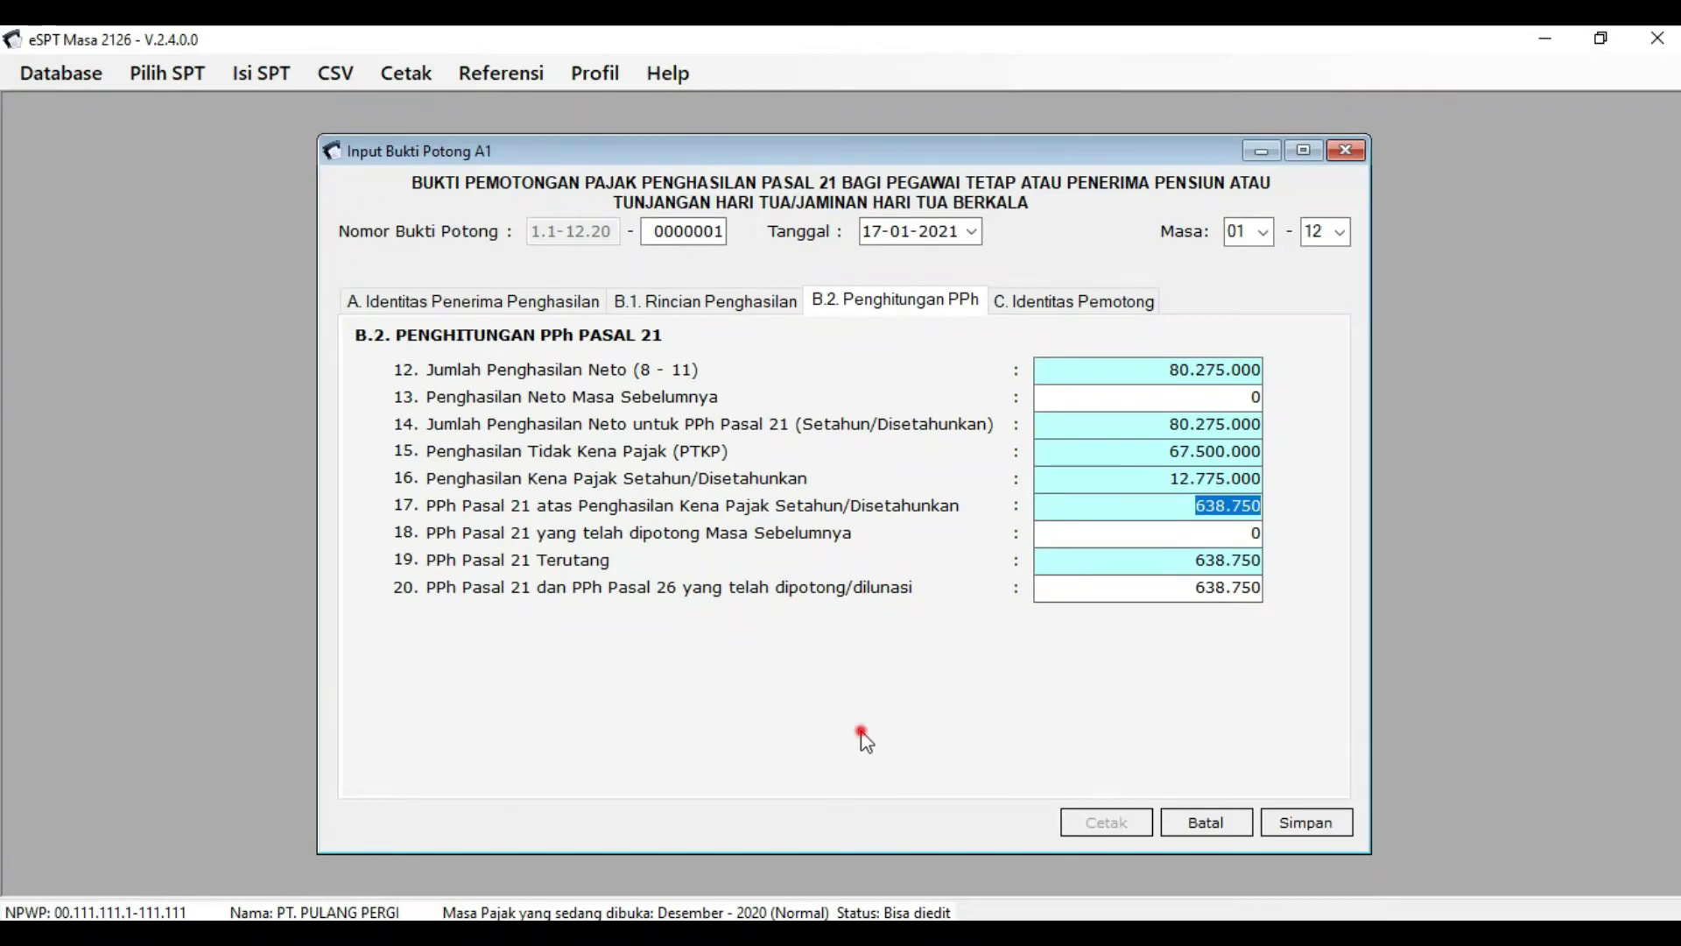
left_click(419, 304)
left_click(1054, 504)
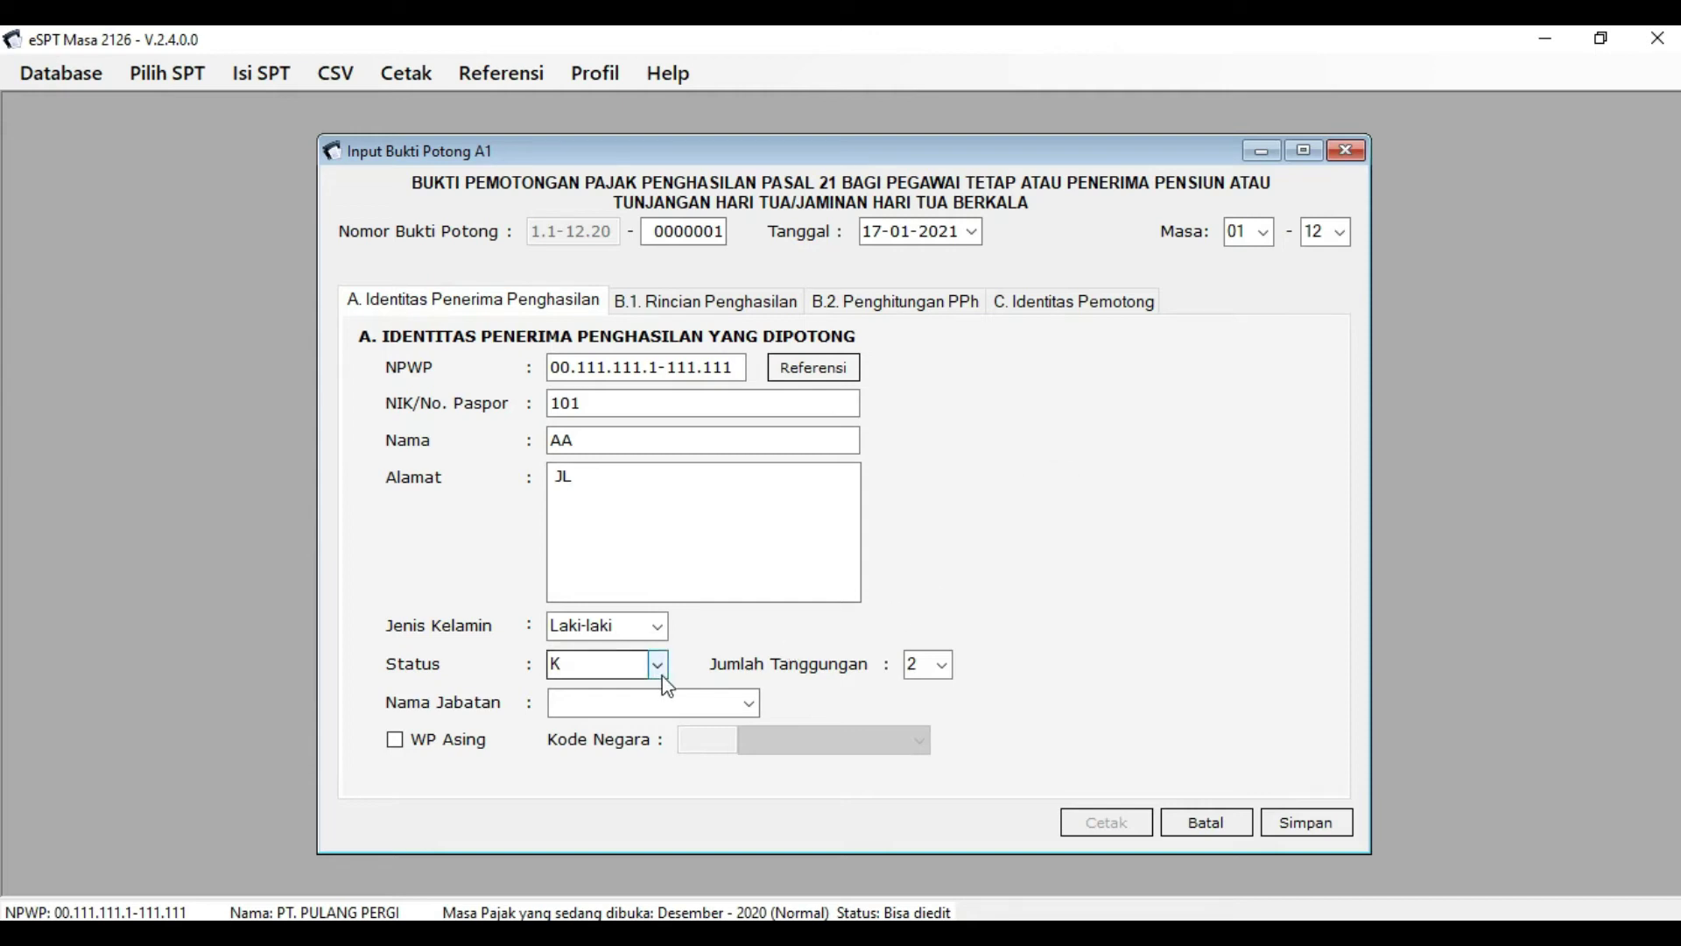
left_click(943, 664)
left_click(916, 741)
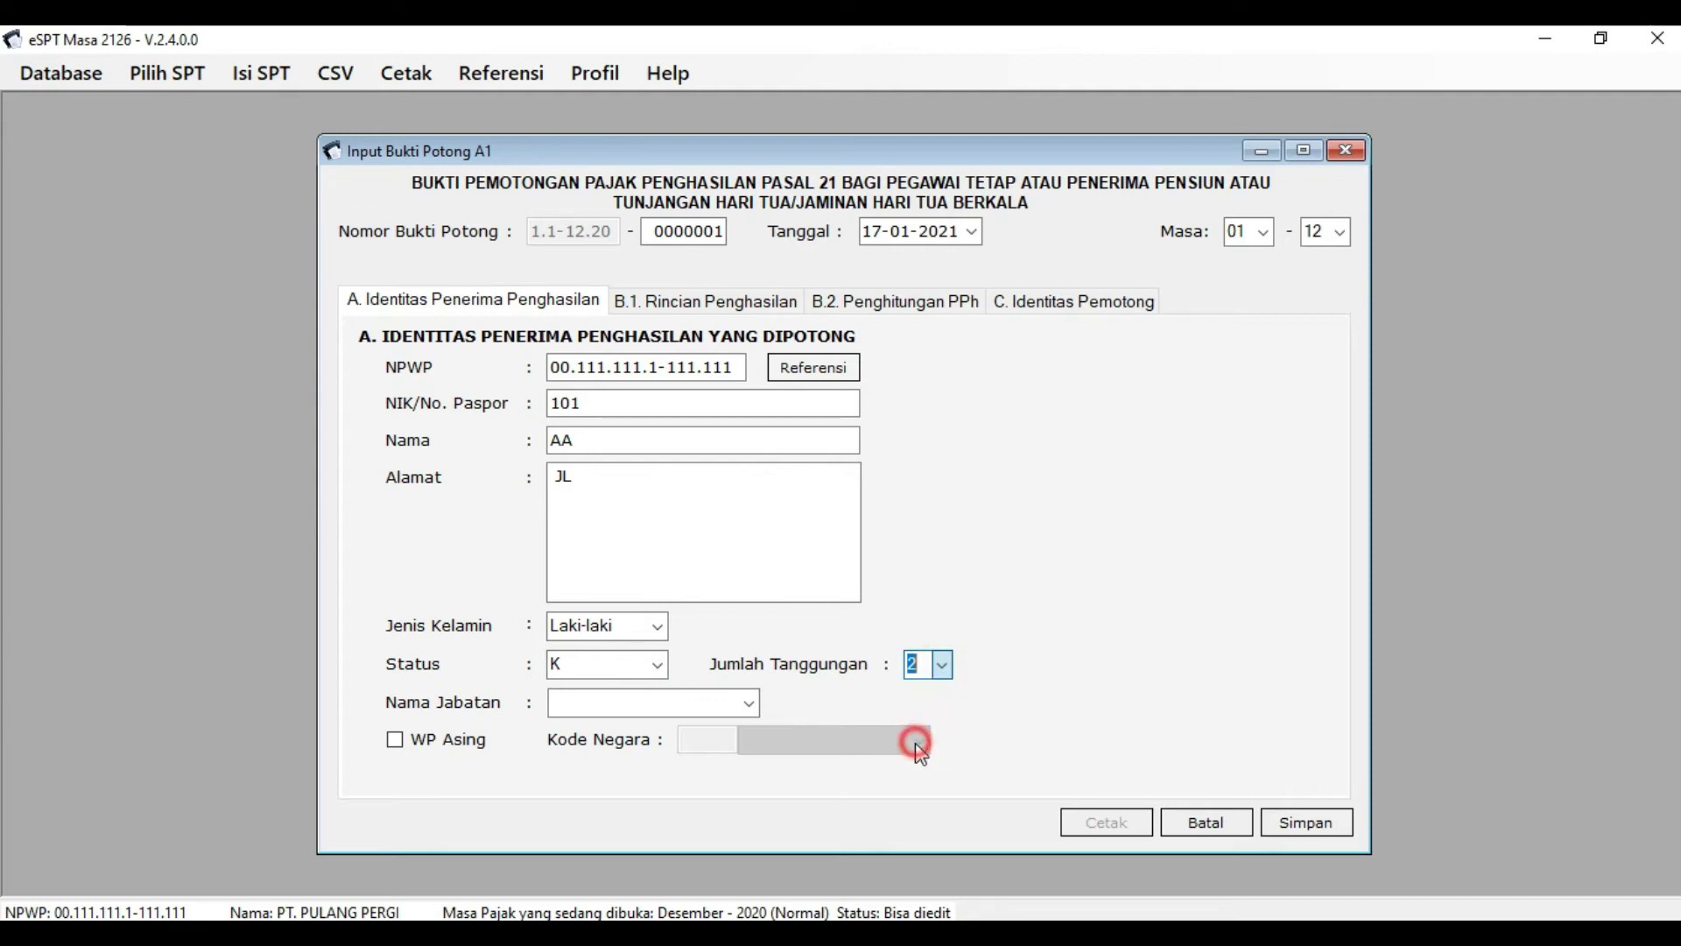
left_click(1046, 528)
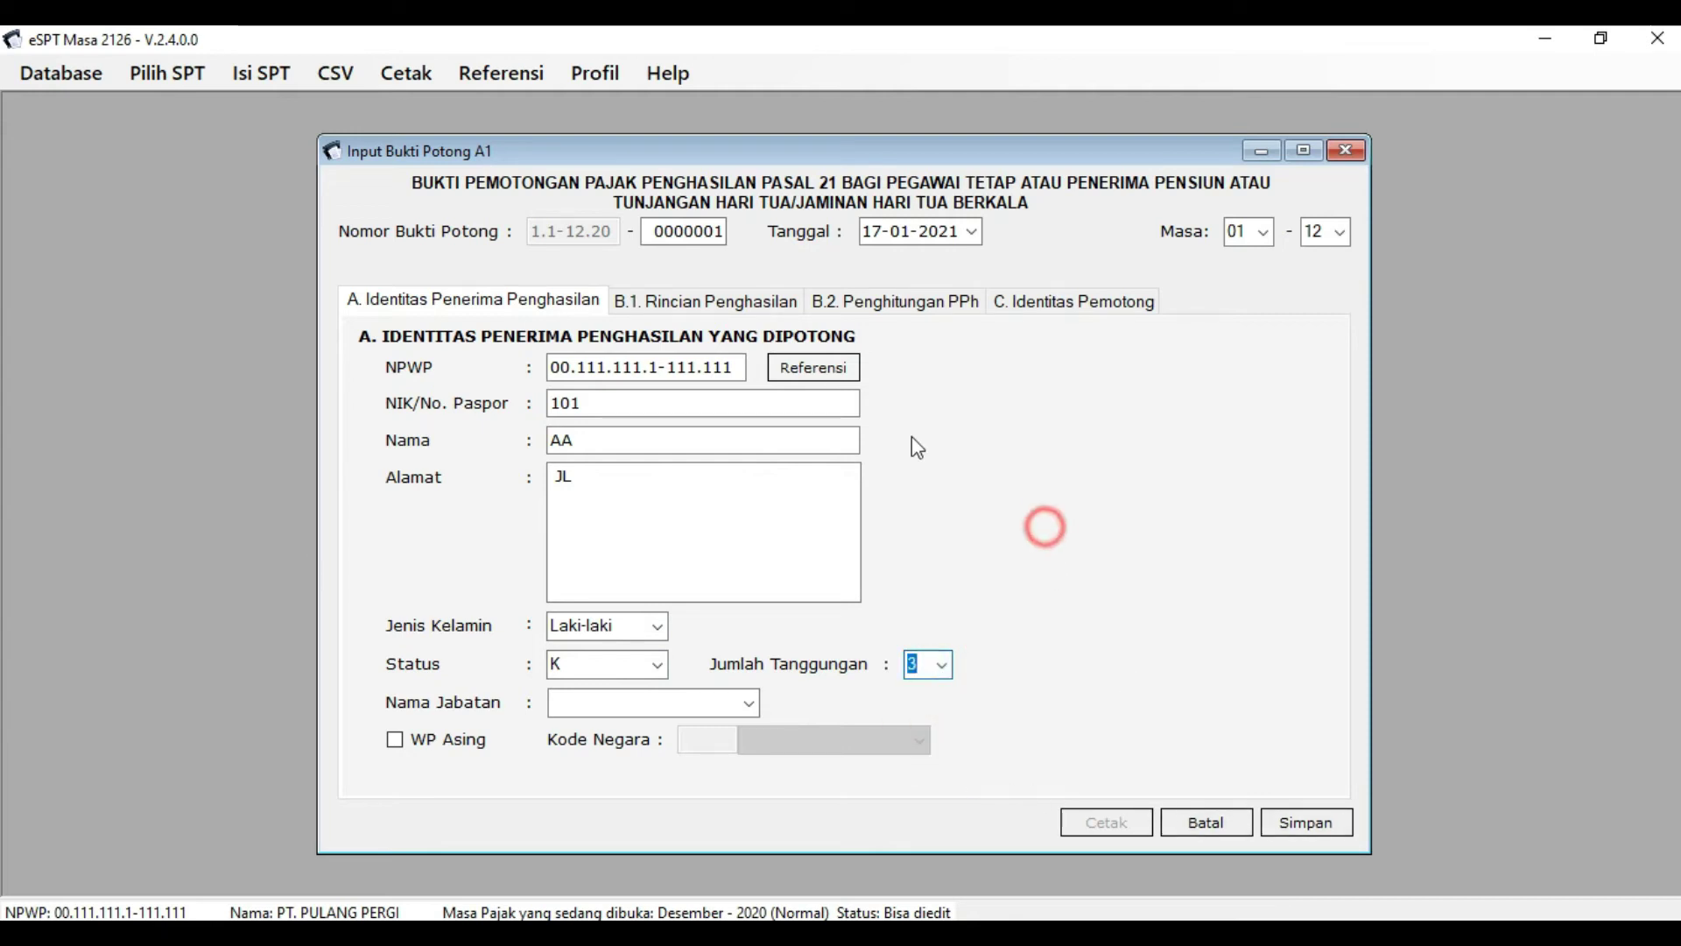
left_click(1050, 529)
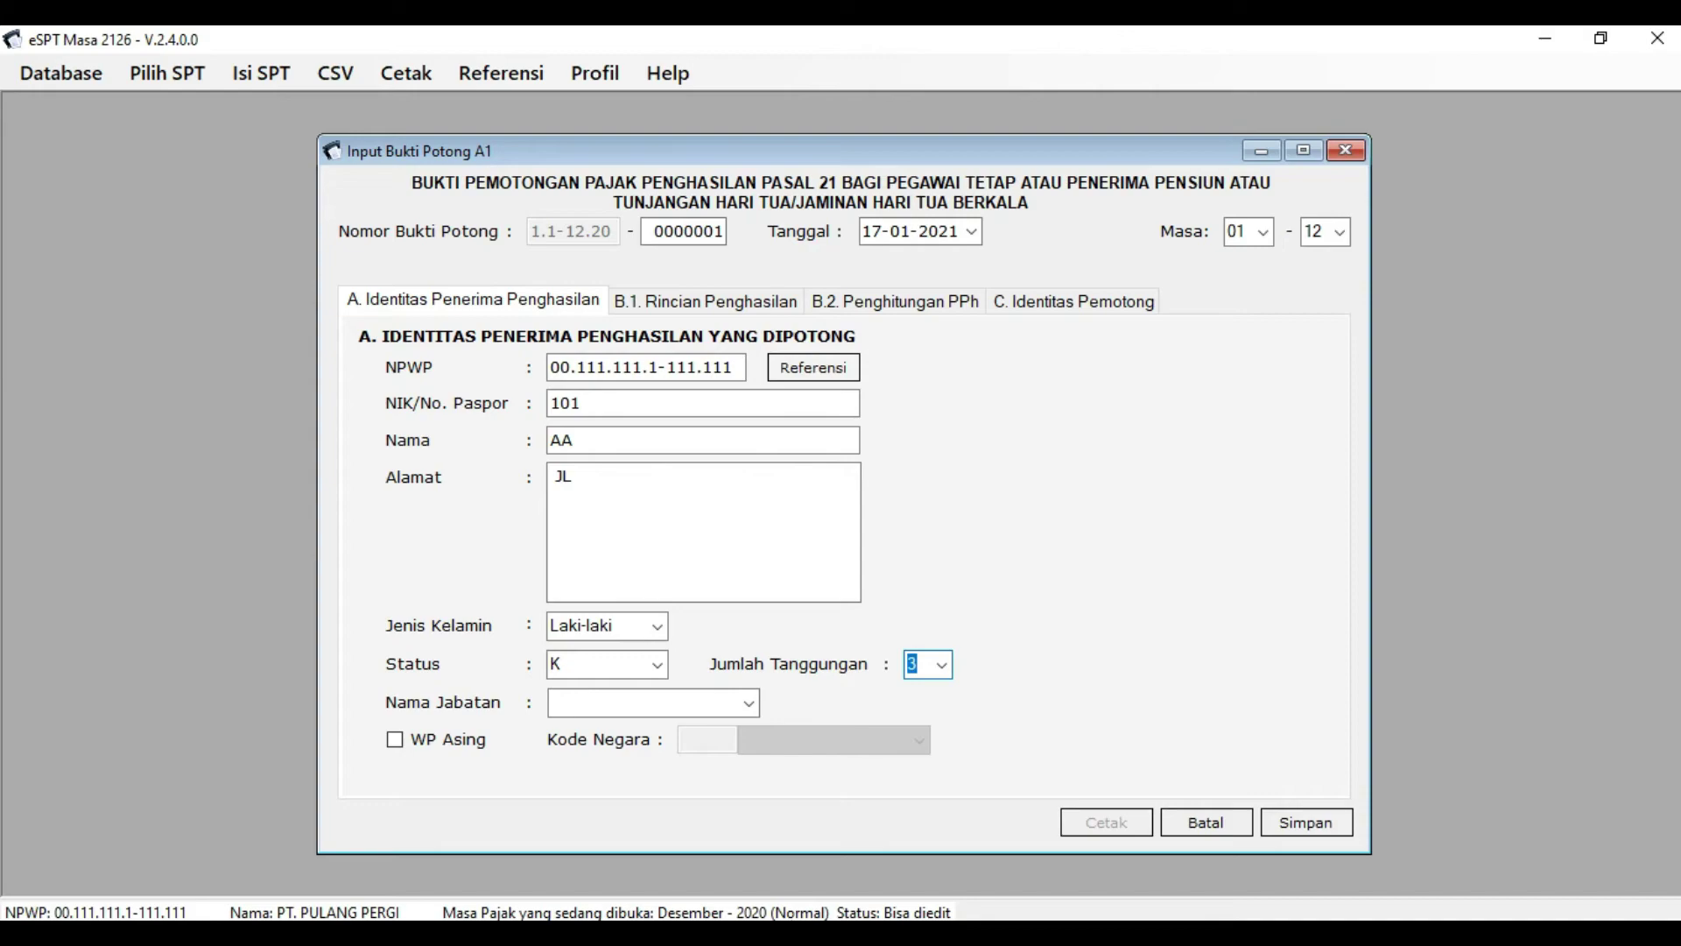
Recheck the fifth employee's status and annual salary in Excel row 15, and set line 1, Gaji/Pensiun atau THT/JHT, to 84.000.000 in eSPT section B.1.
key("alt+Tab")
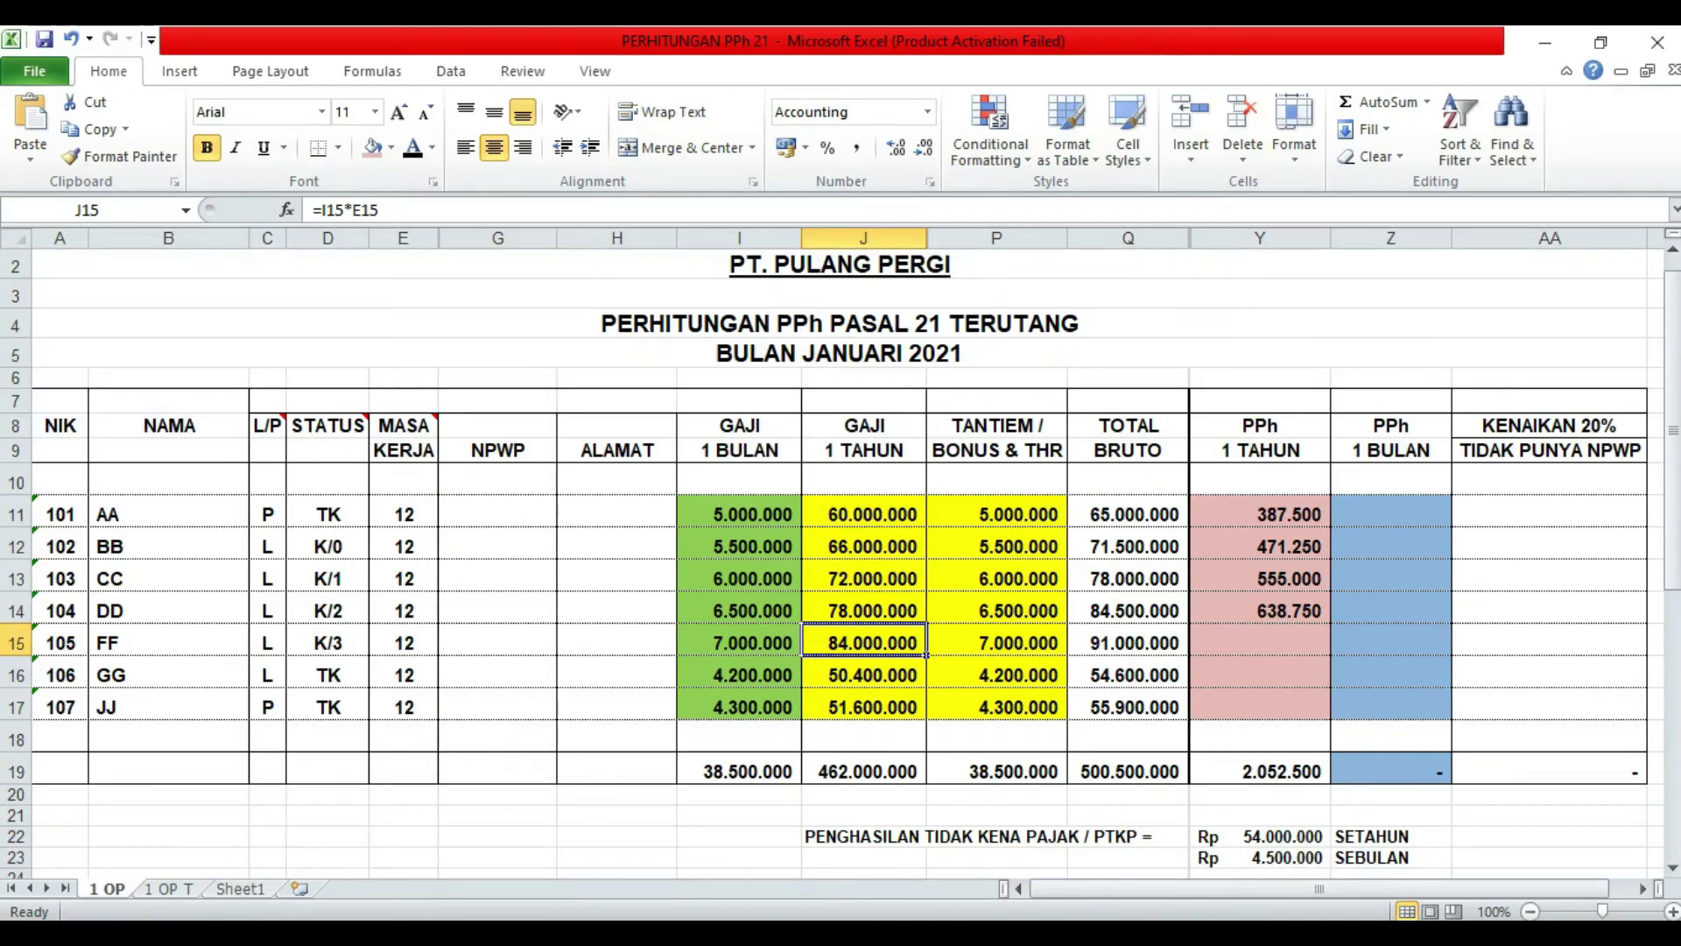
left_click(336, 646)
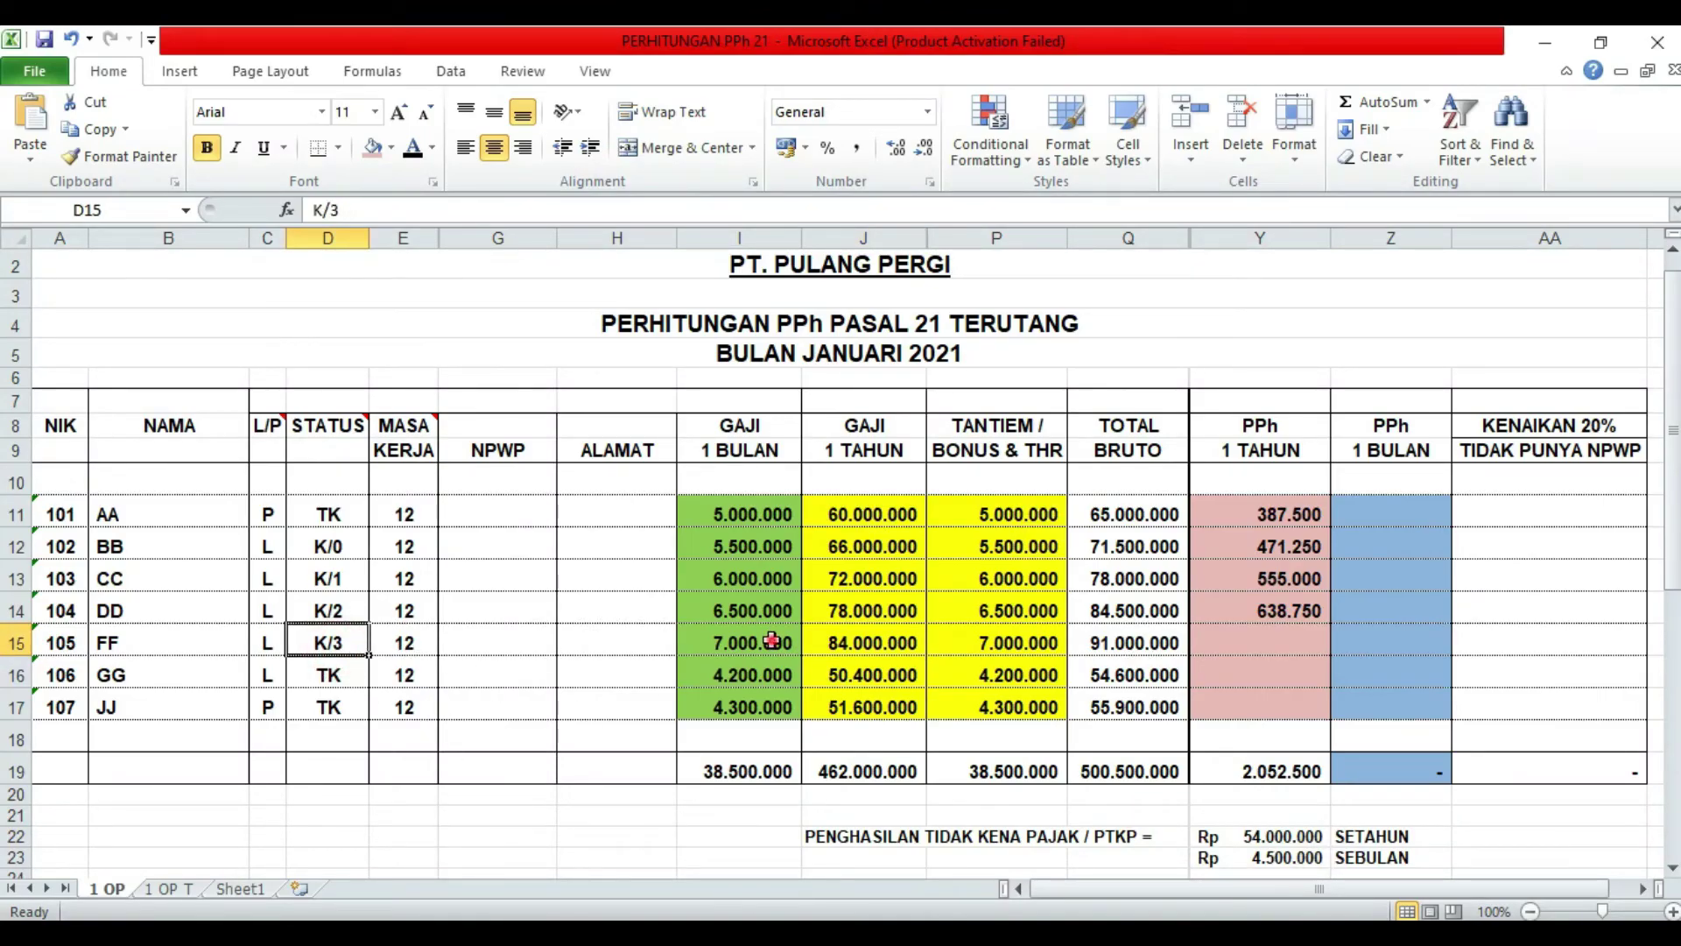
left_click(772, 641)
left_click(836, 635)
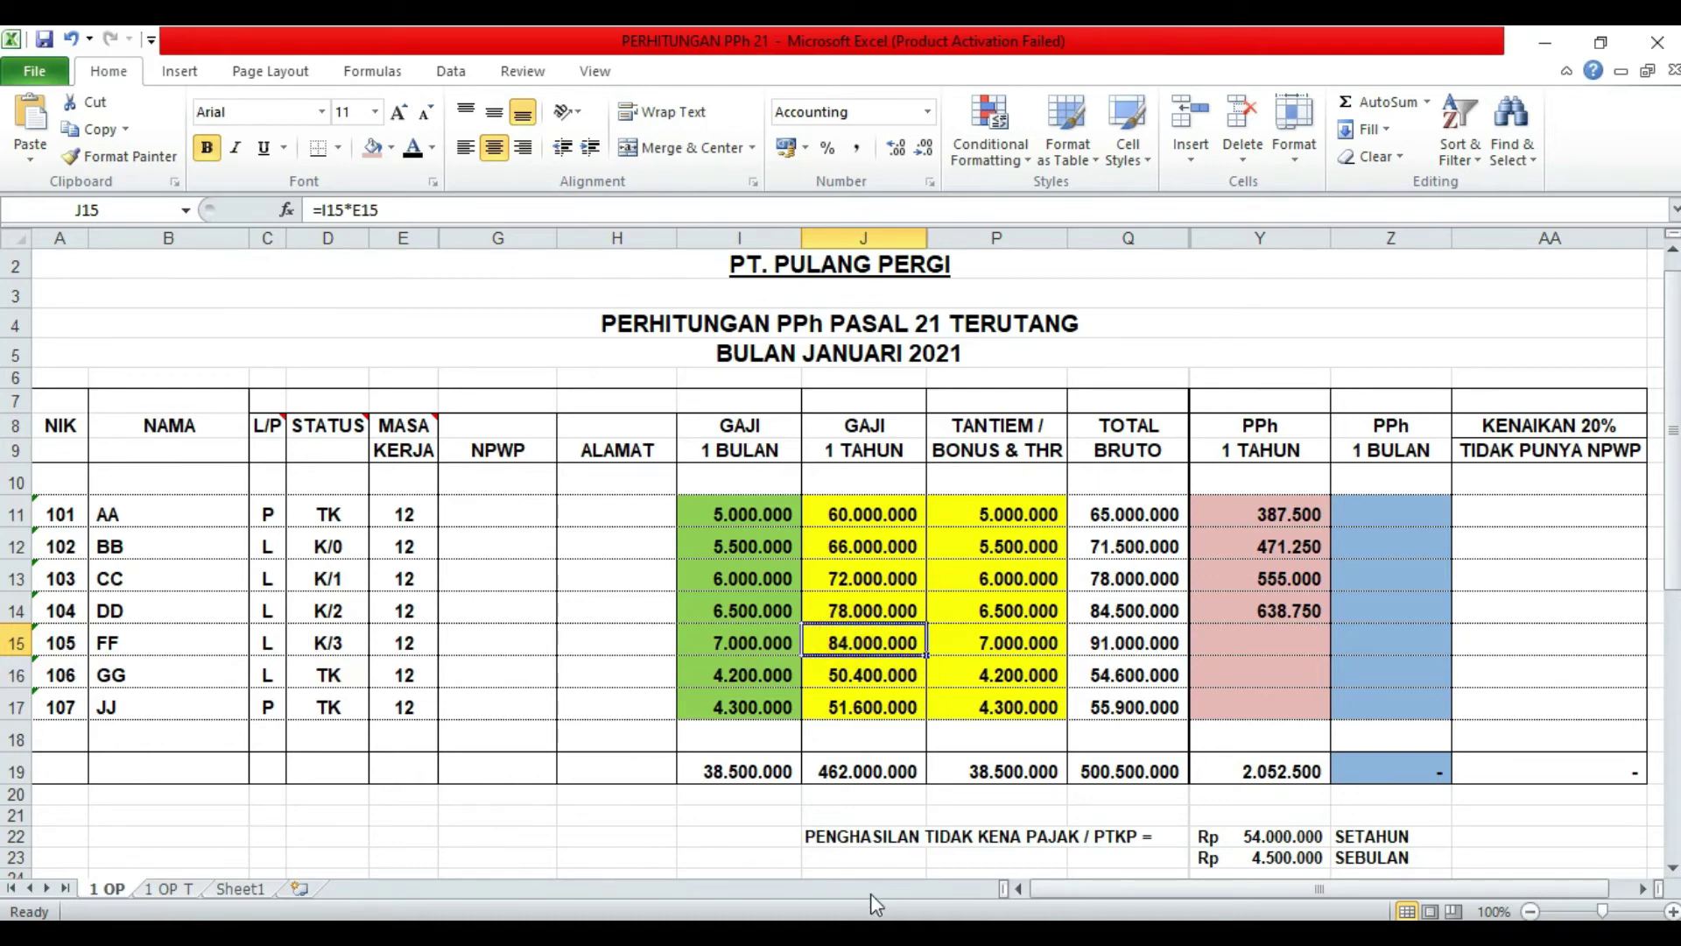
key("alt+Tab")
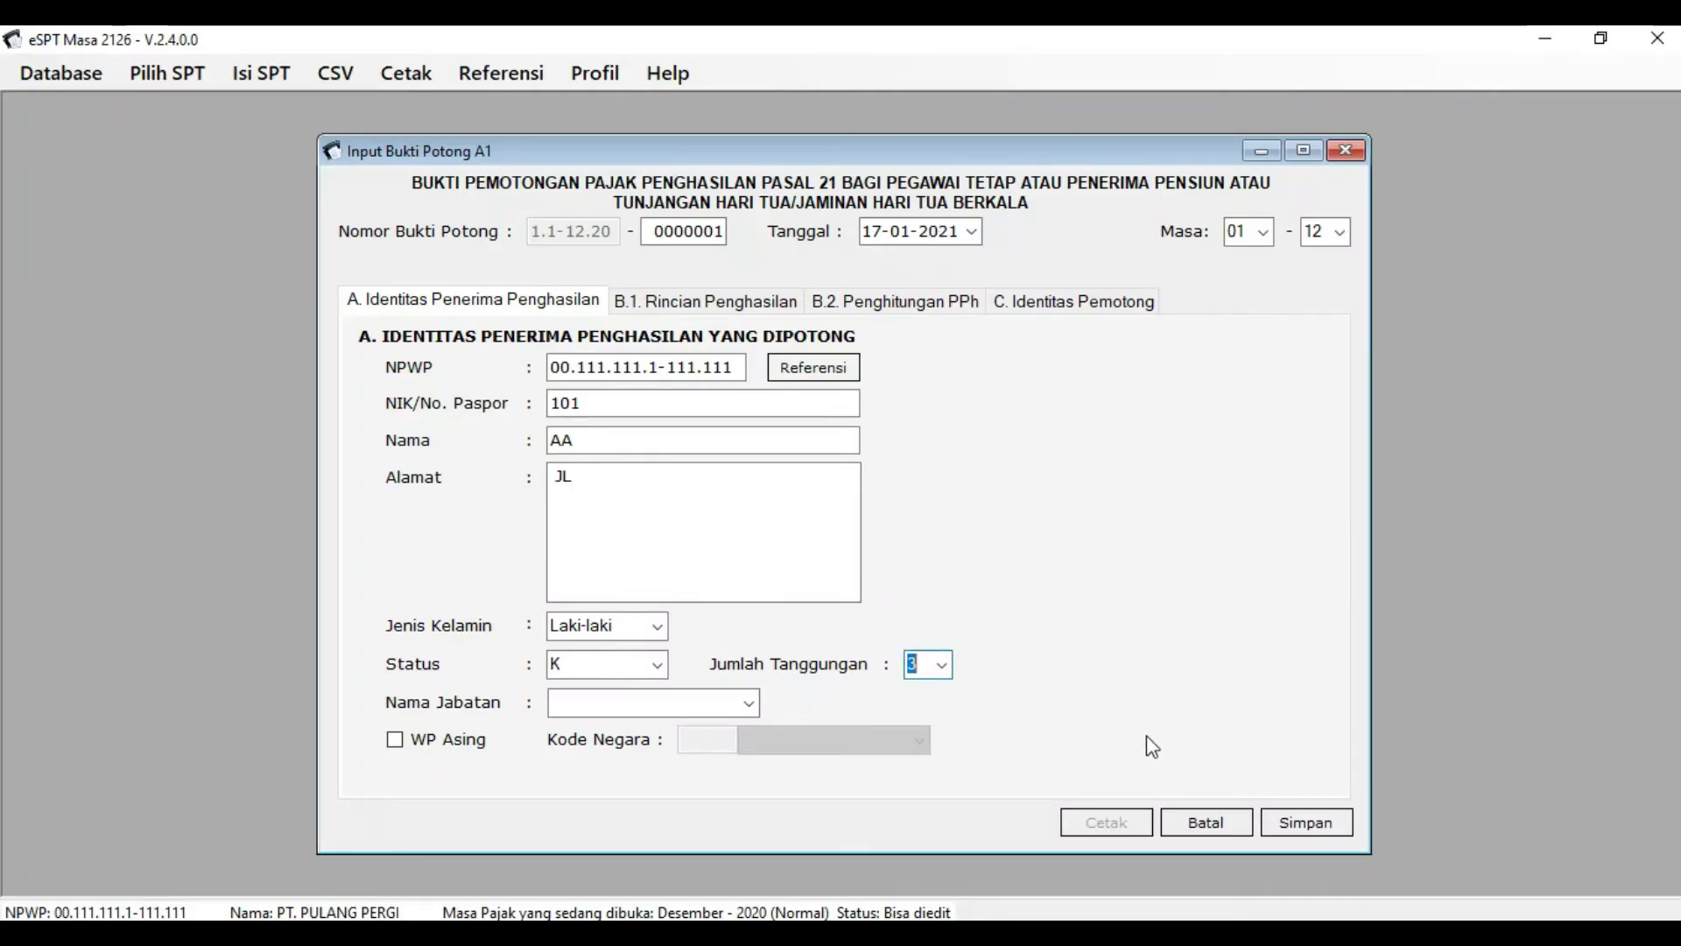
left_click(714, 307)
left_click(1070, 349)
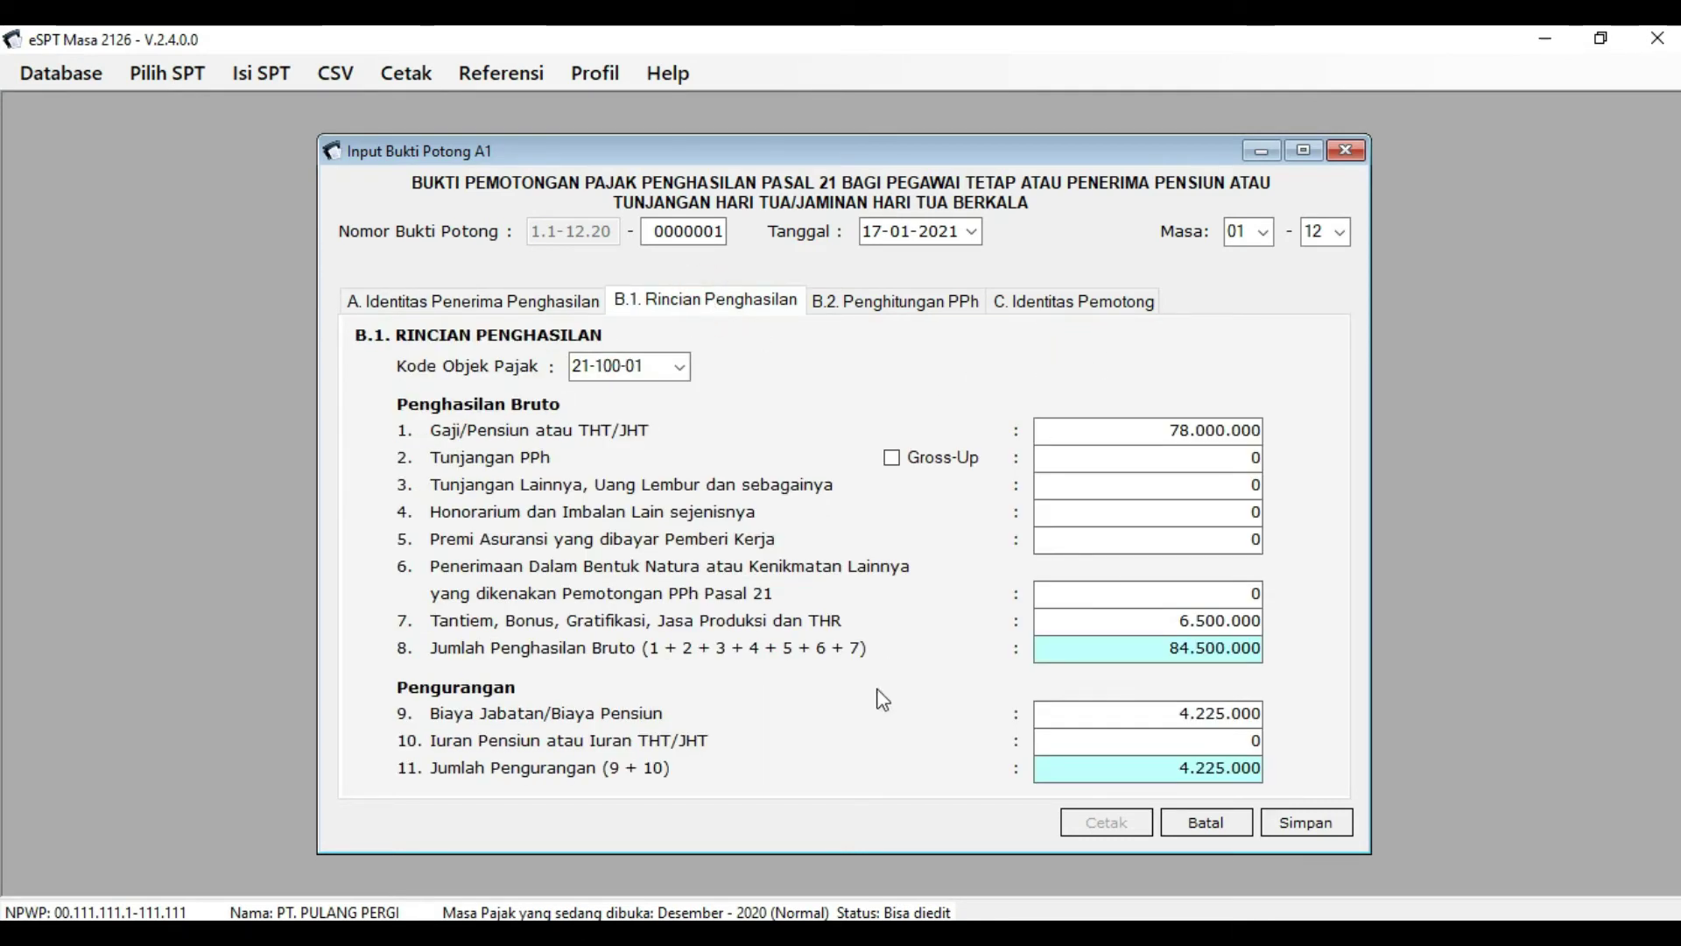
left_click(760, 937)
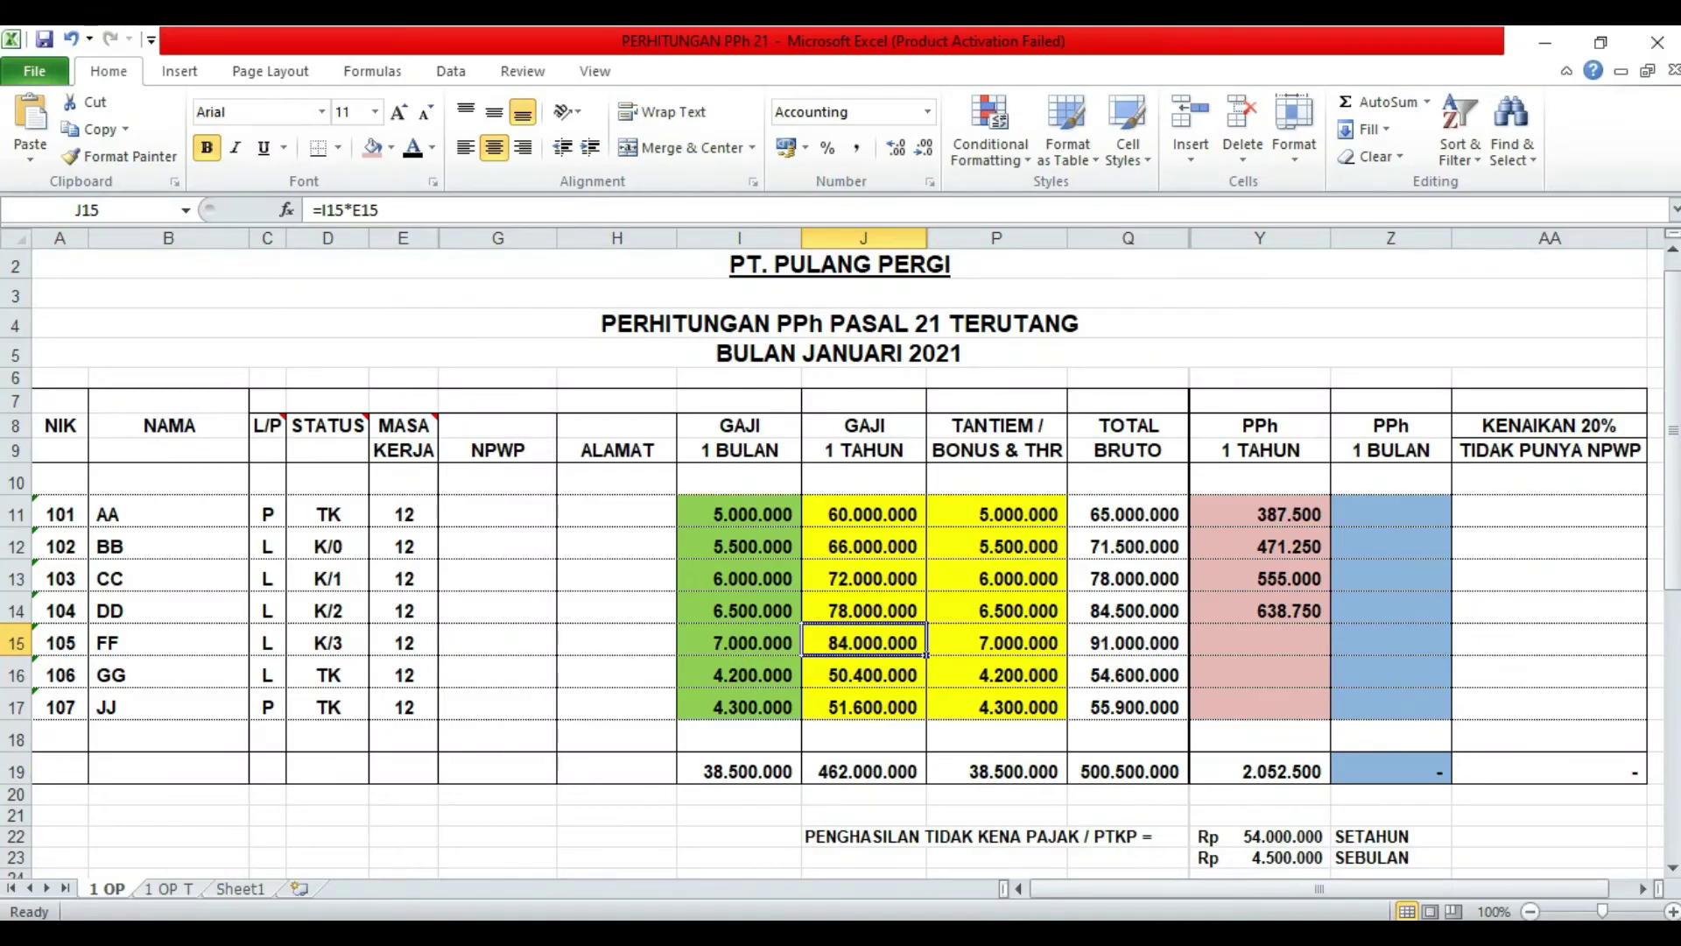
left_click(819, 937)
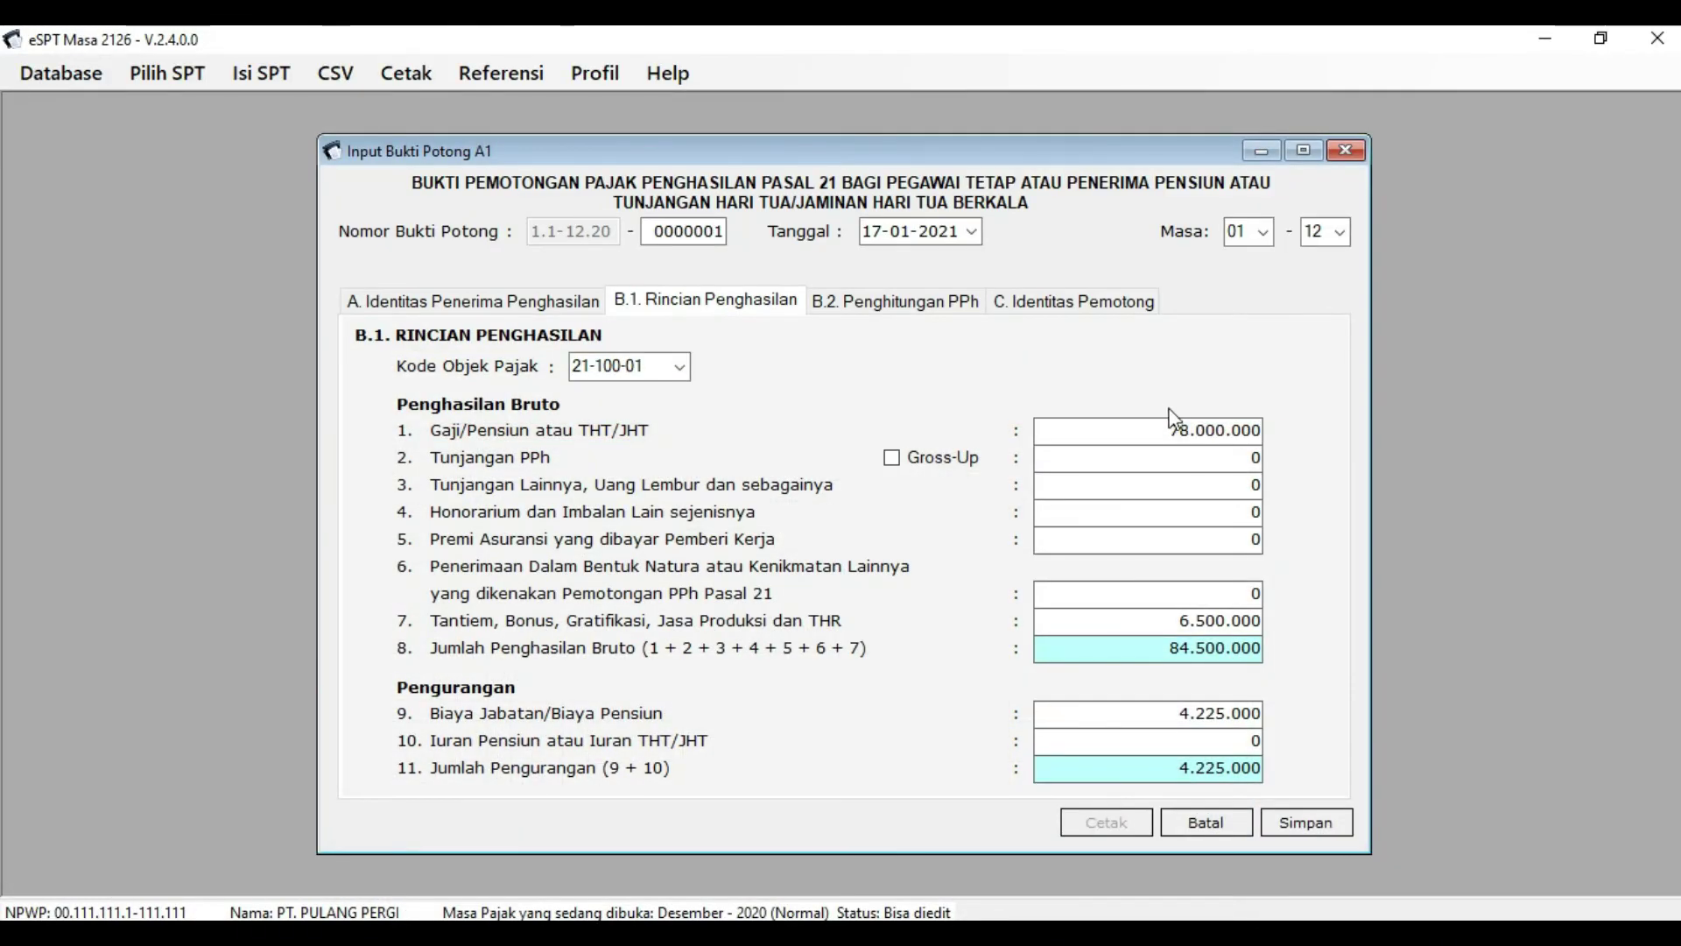
left_click_drag(1171, 429, 1189, 429)
type("84")
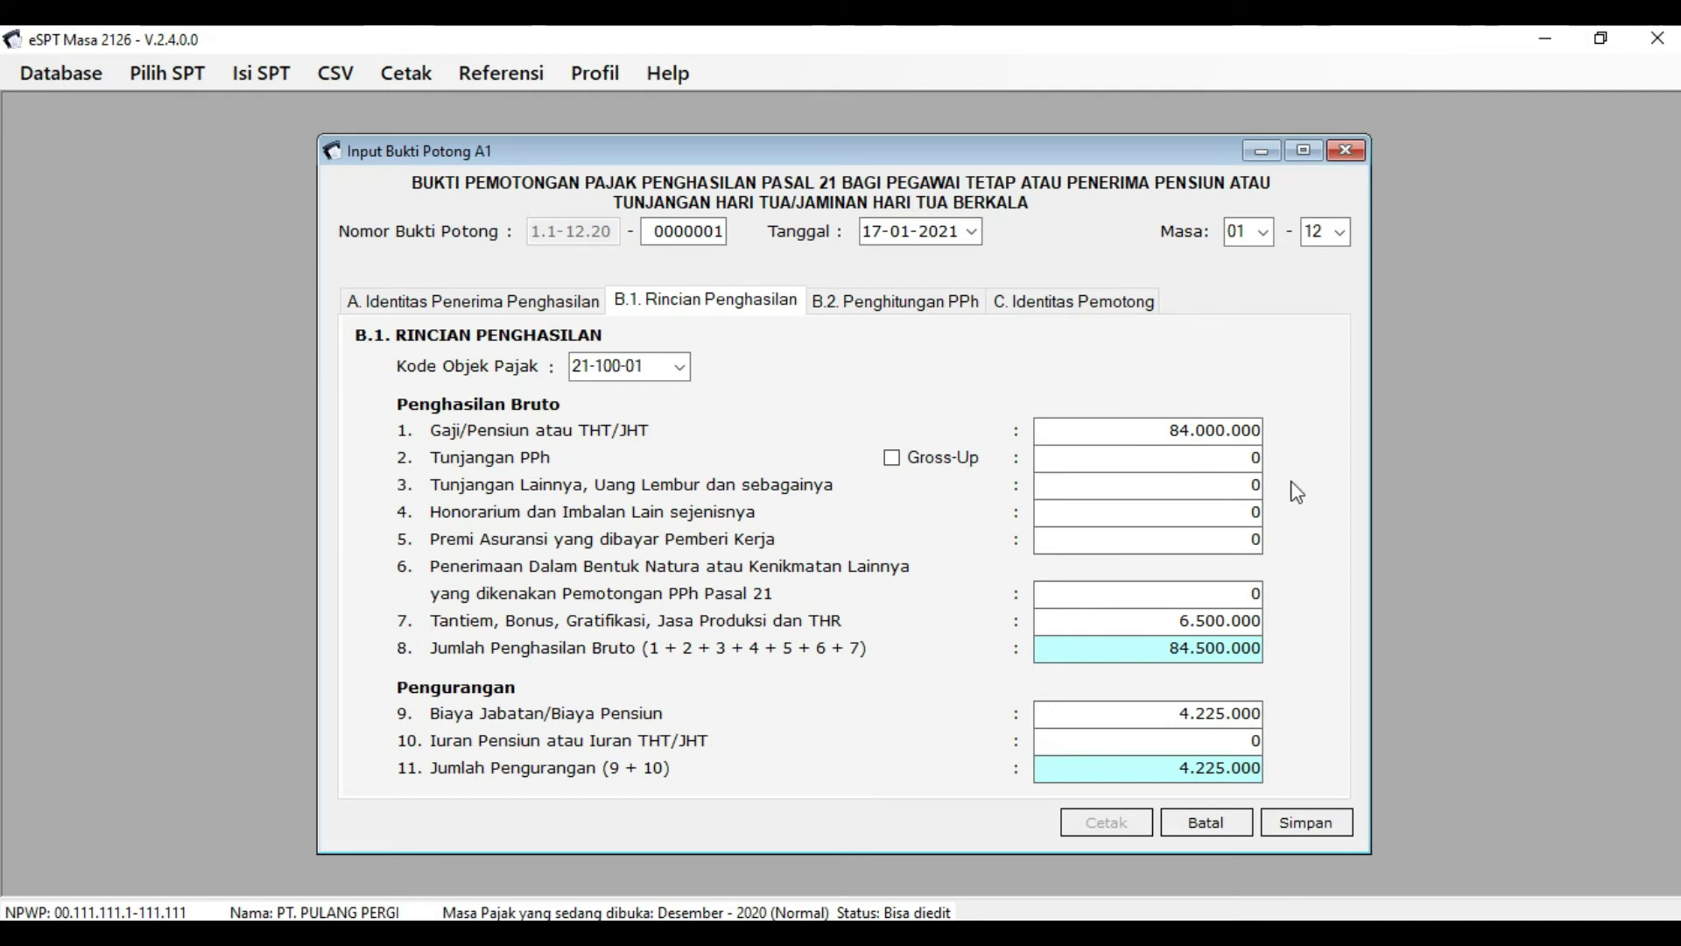
key("Tab")
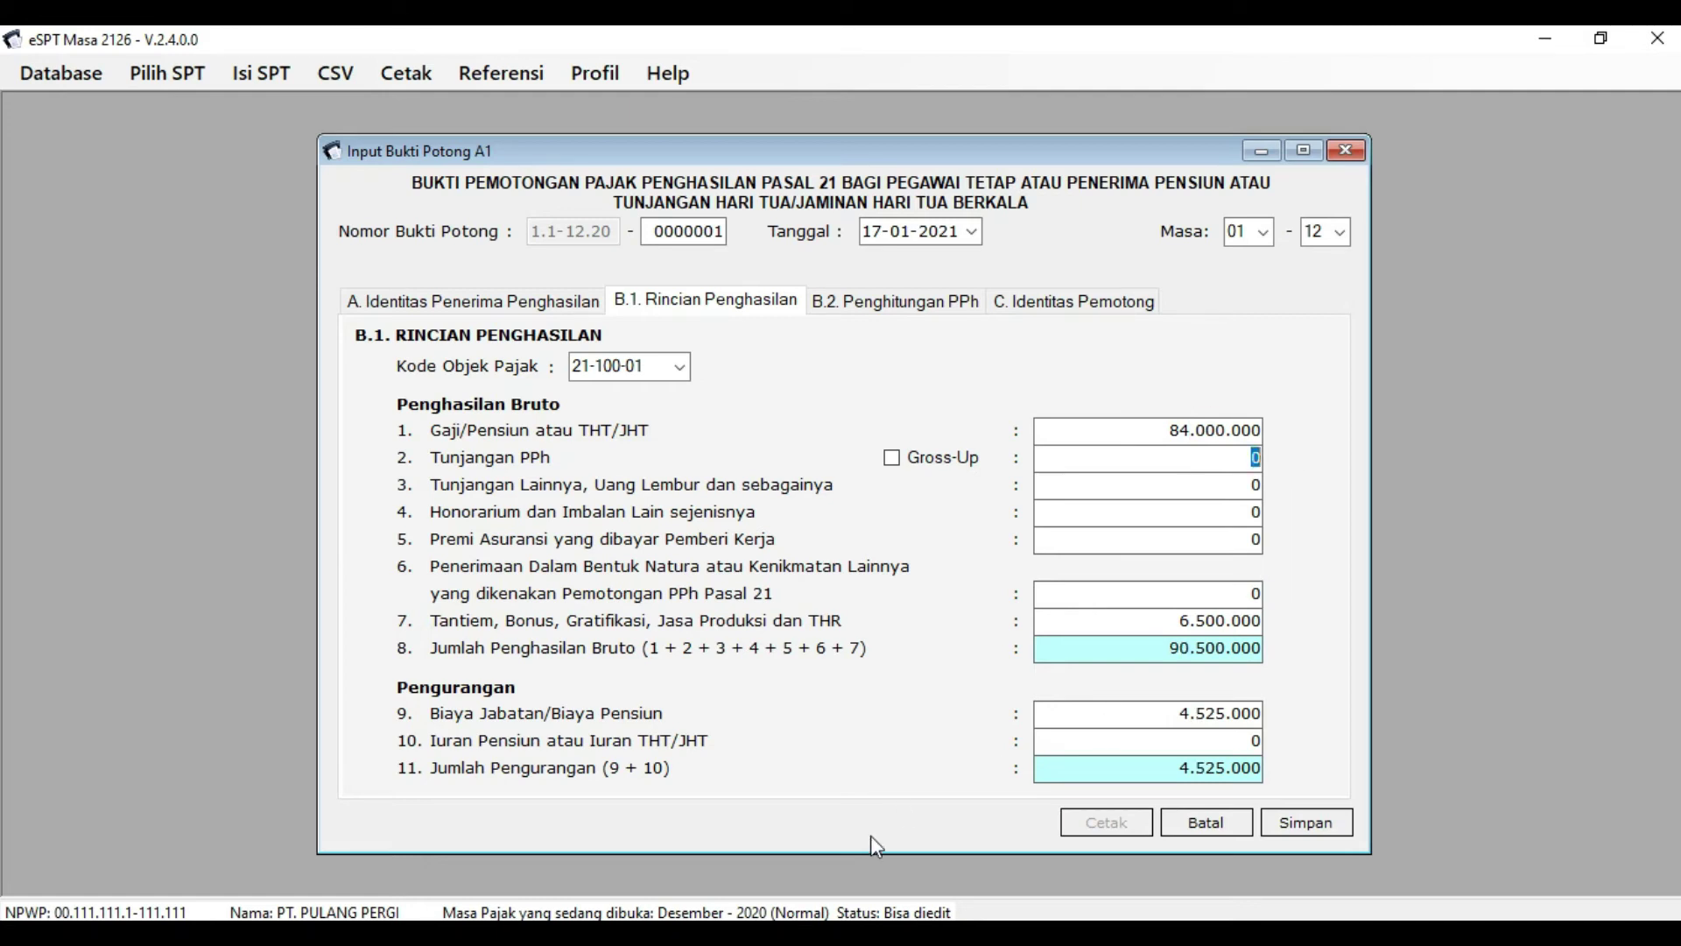
Check the fifth employee's bonus in Excel, and set line 7, Tantiem, Bonus, Gratifikasi, Jasa Produksi dan THR, to 7.000.000 in eSPT.
left_click(749, 832)
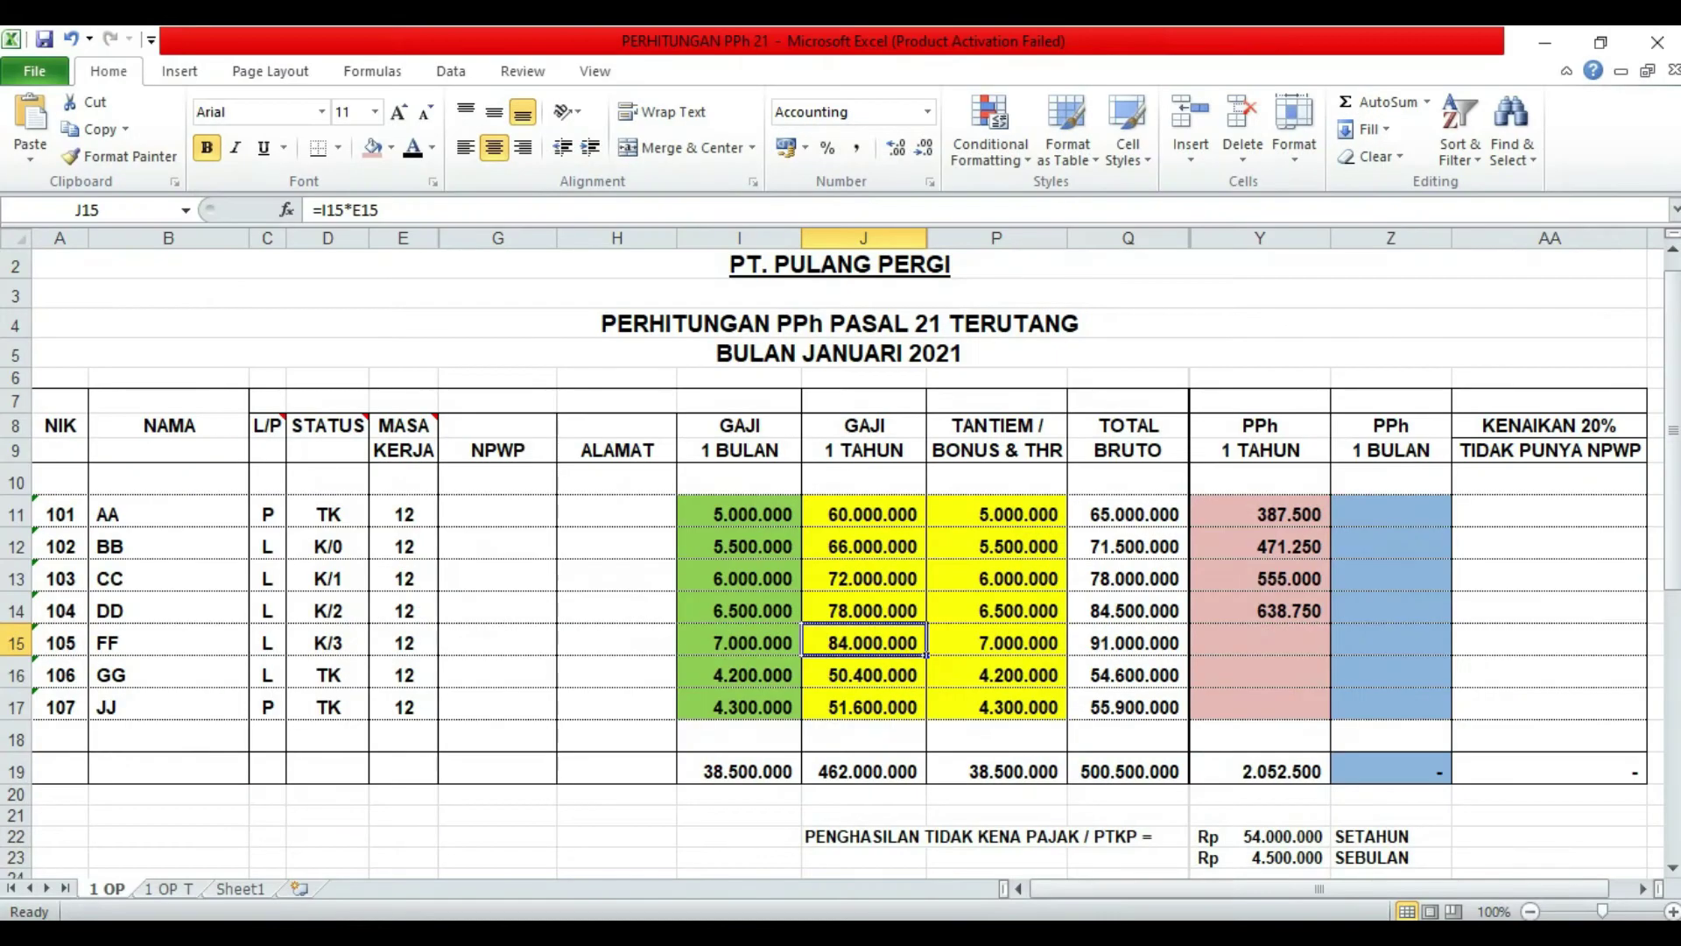
left_click(1017, 639)
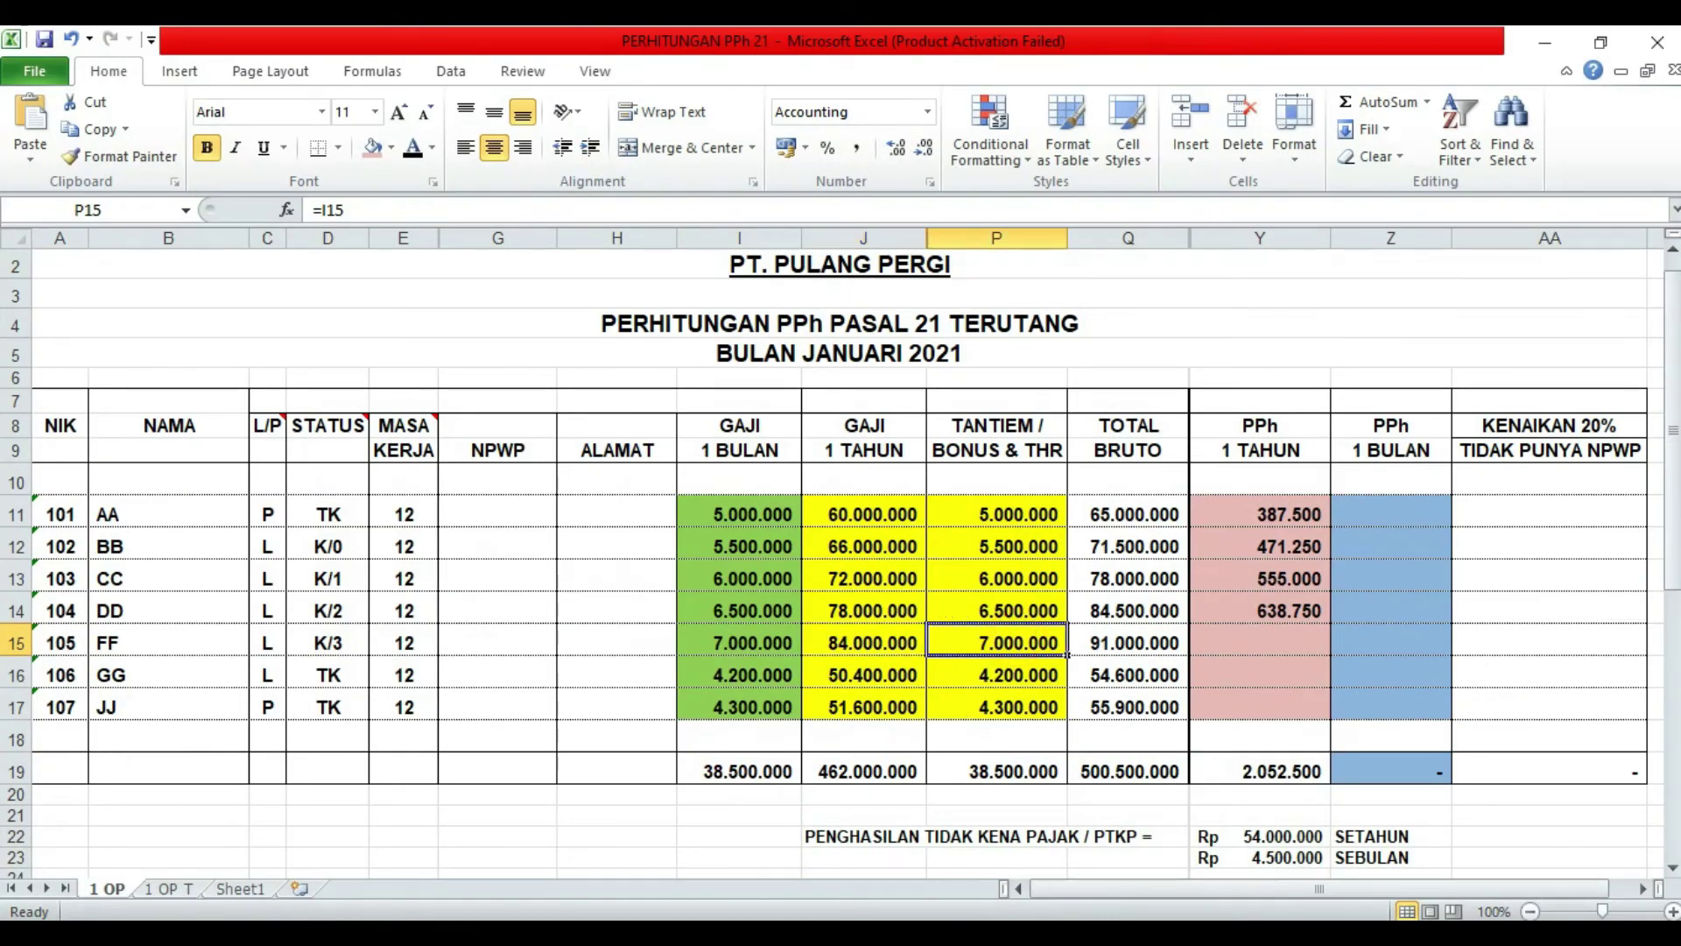
left_click(891, 933)
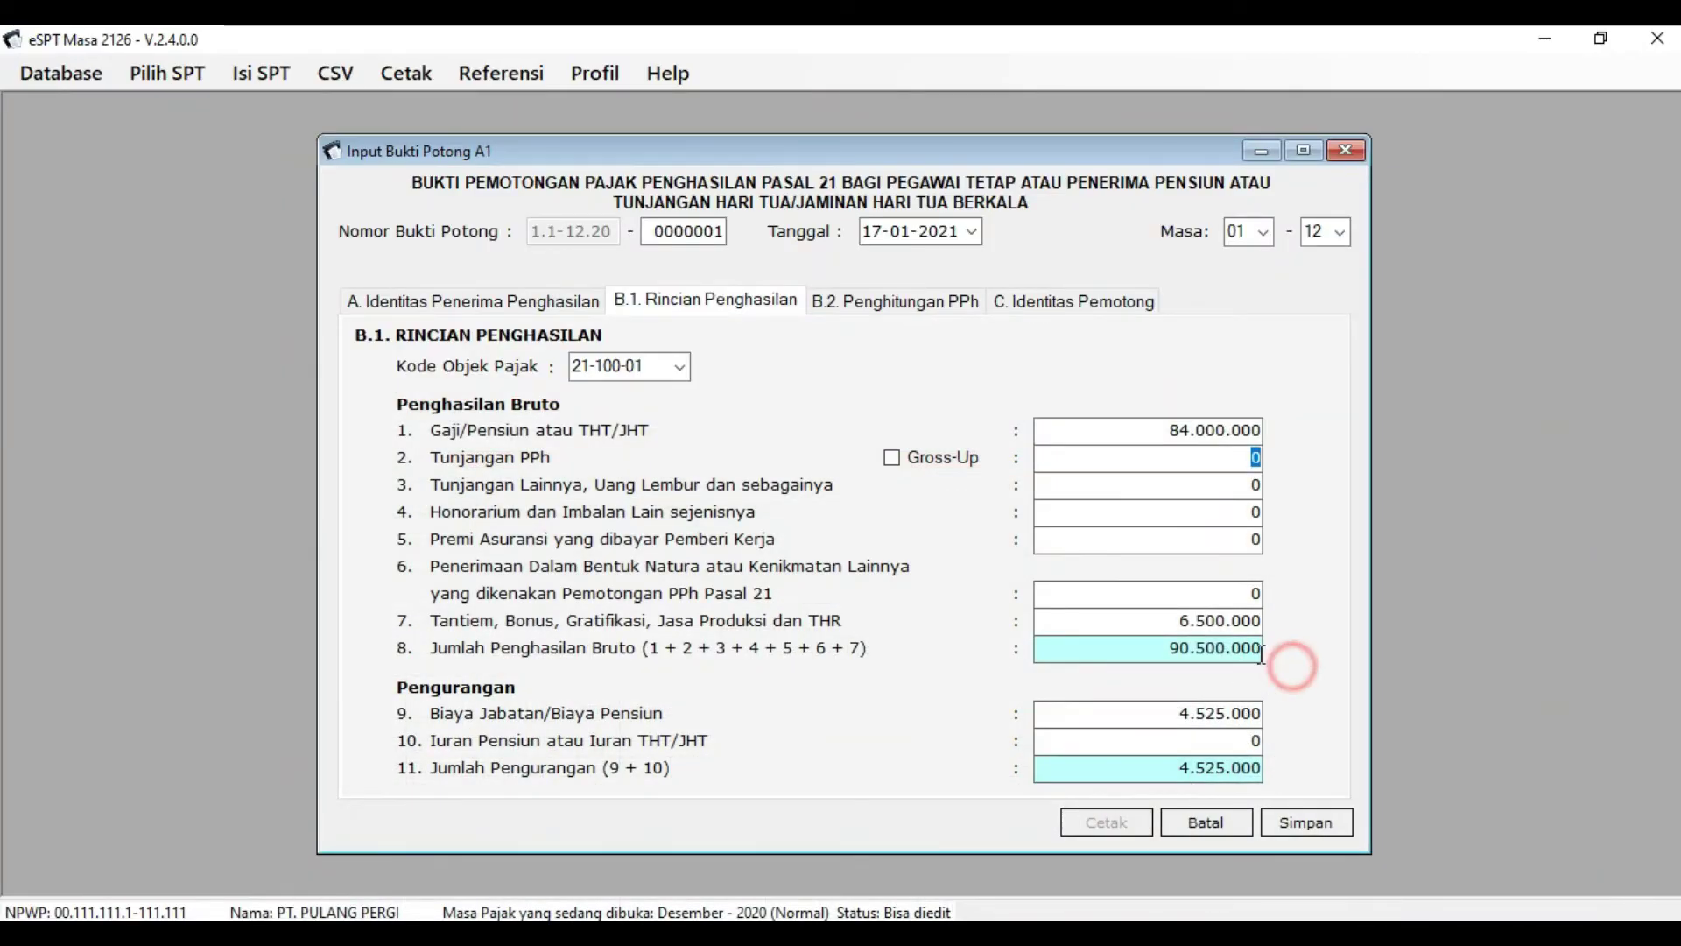
mouse_move(1177, 616)
left_mouse_down()
mouse_move(1235, 621)
mouse_move(1206, 624)
left_mouse_up()
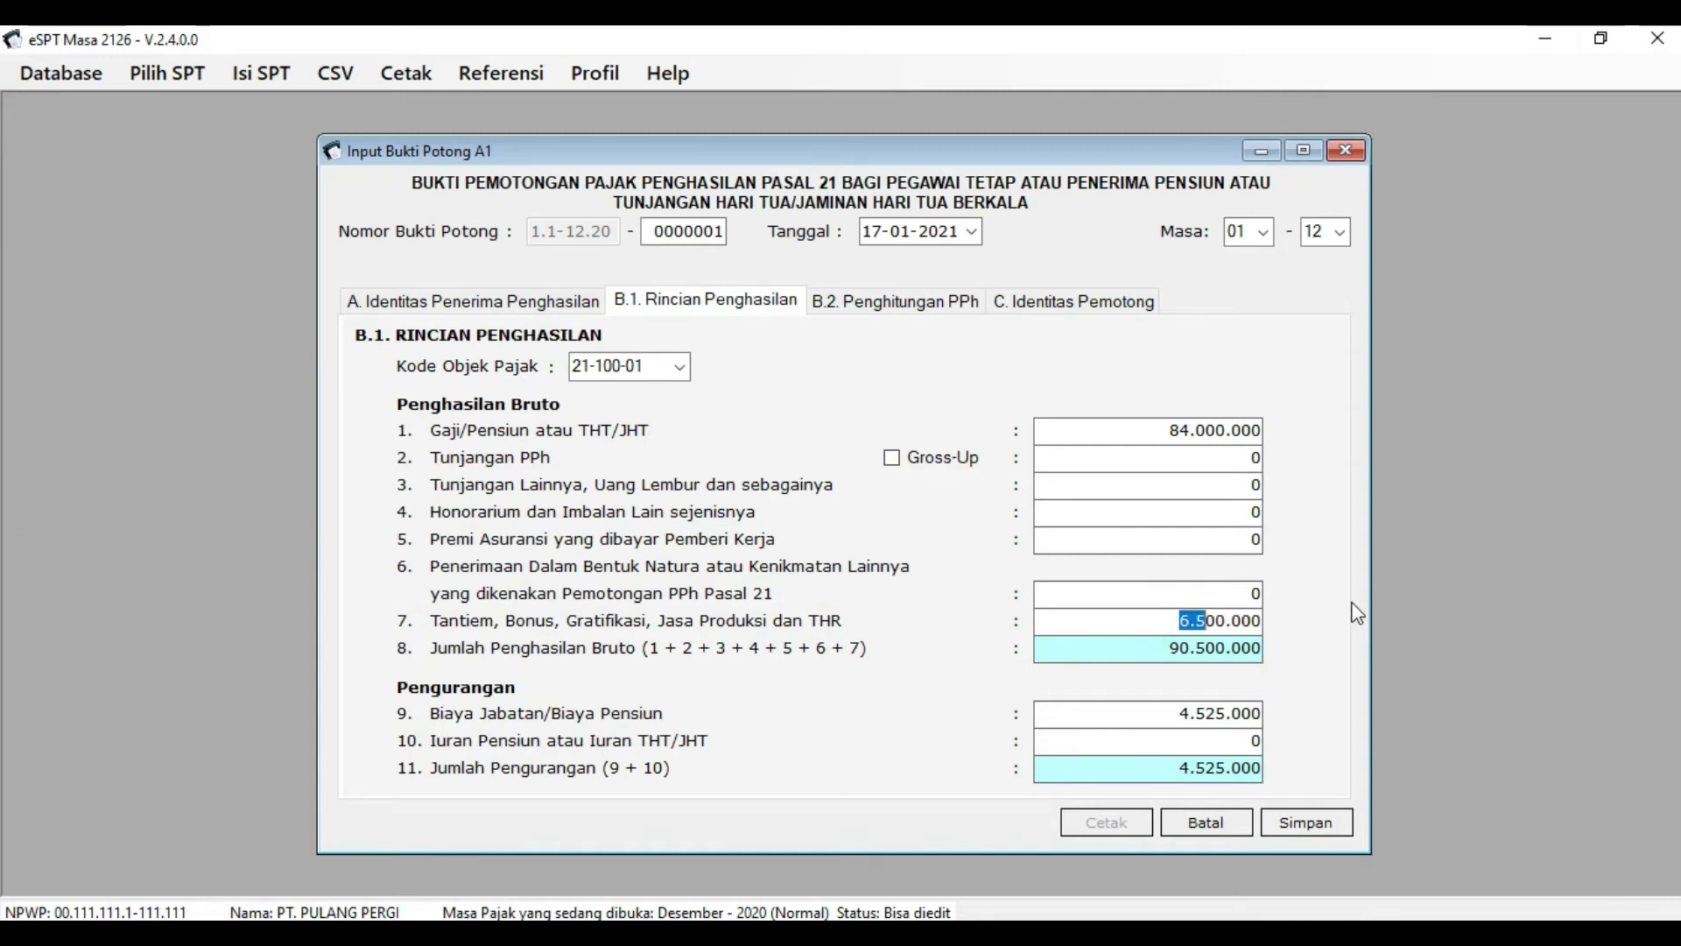
type("70")
key("Tab")
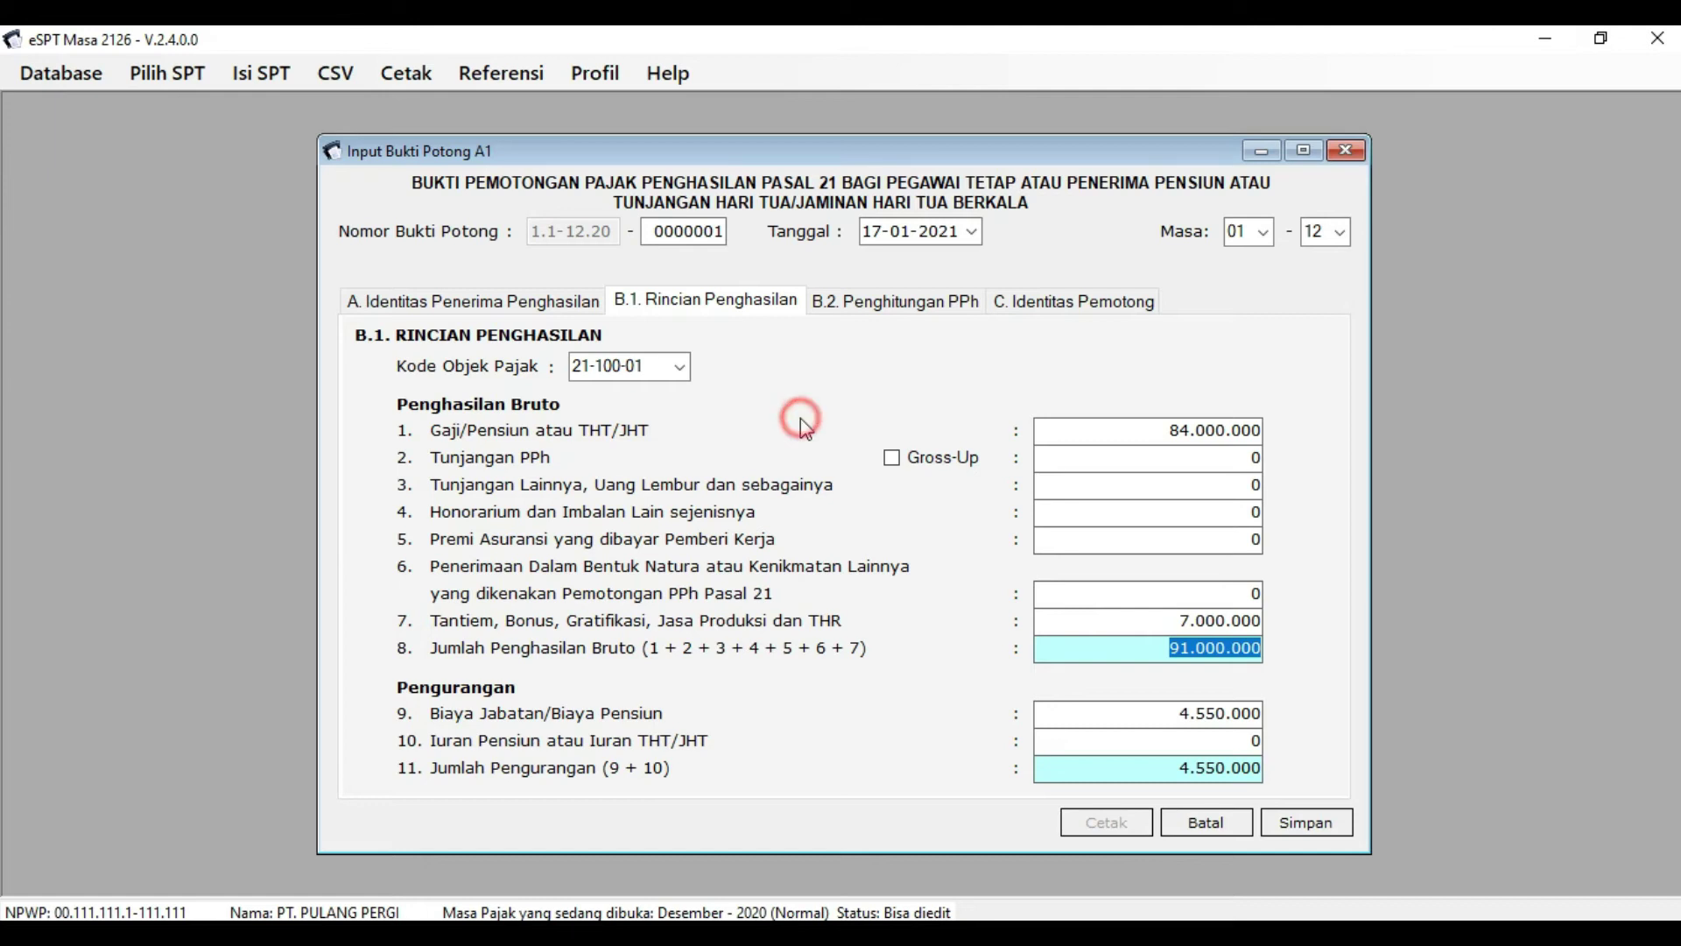
Copy the fifth employee's annual PPh Pasal 21 amount from line 17 of B.2 and paste it into cell Y15 of the Excel payroll worksheet.
left_click(895, 307)
left_click(1312, 408)
left_click(907, 567)
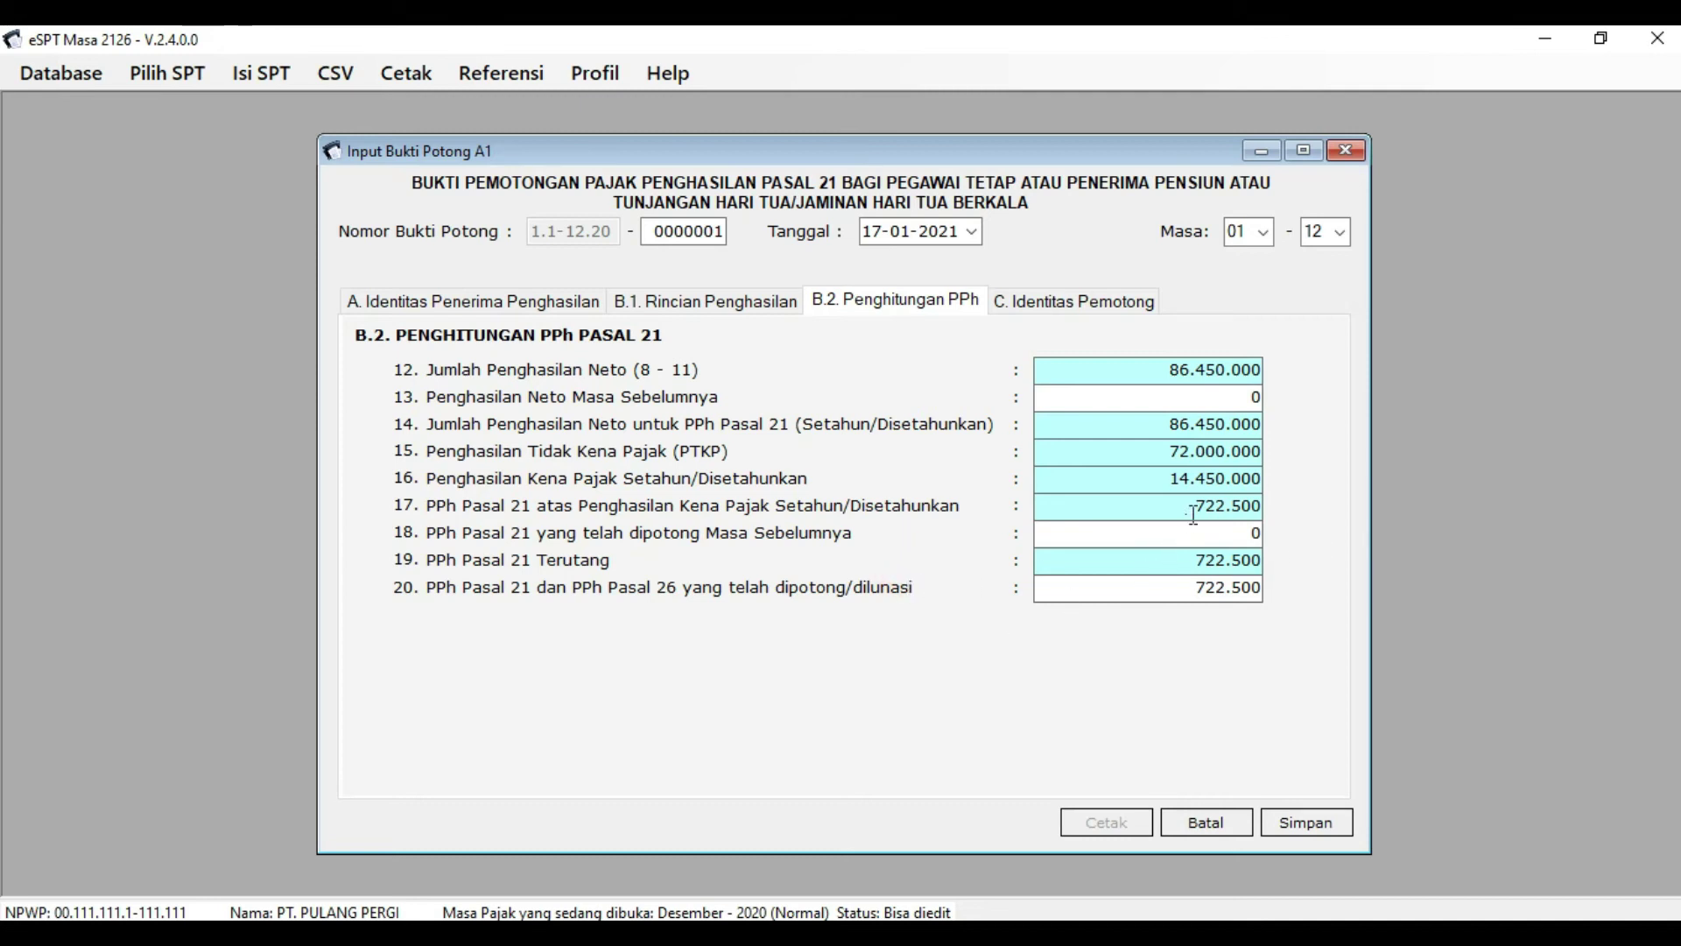
left_click_drag(1192, 509, 1265, 505)
right_click(1231, 509)
left_click(1344, 592)
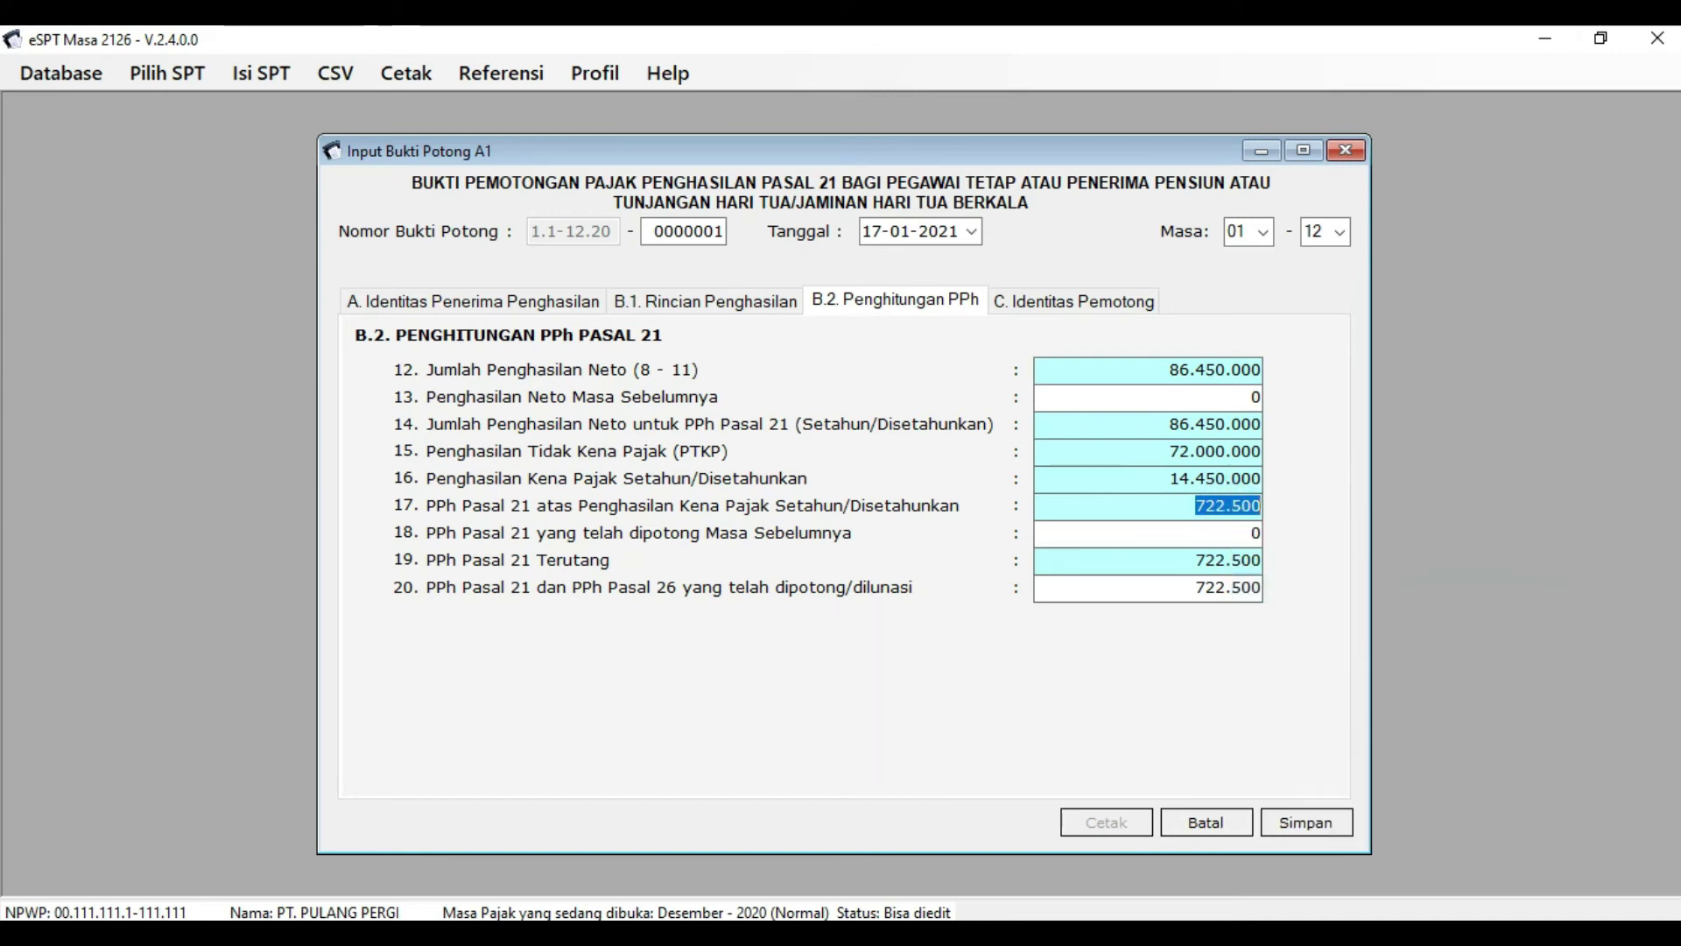
key("alt+Tab")
left_click(1249, 631)
left_click(420, 210)
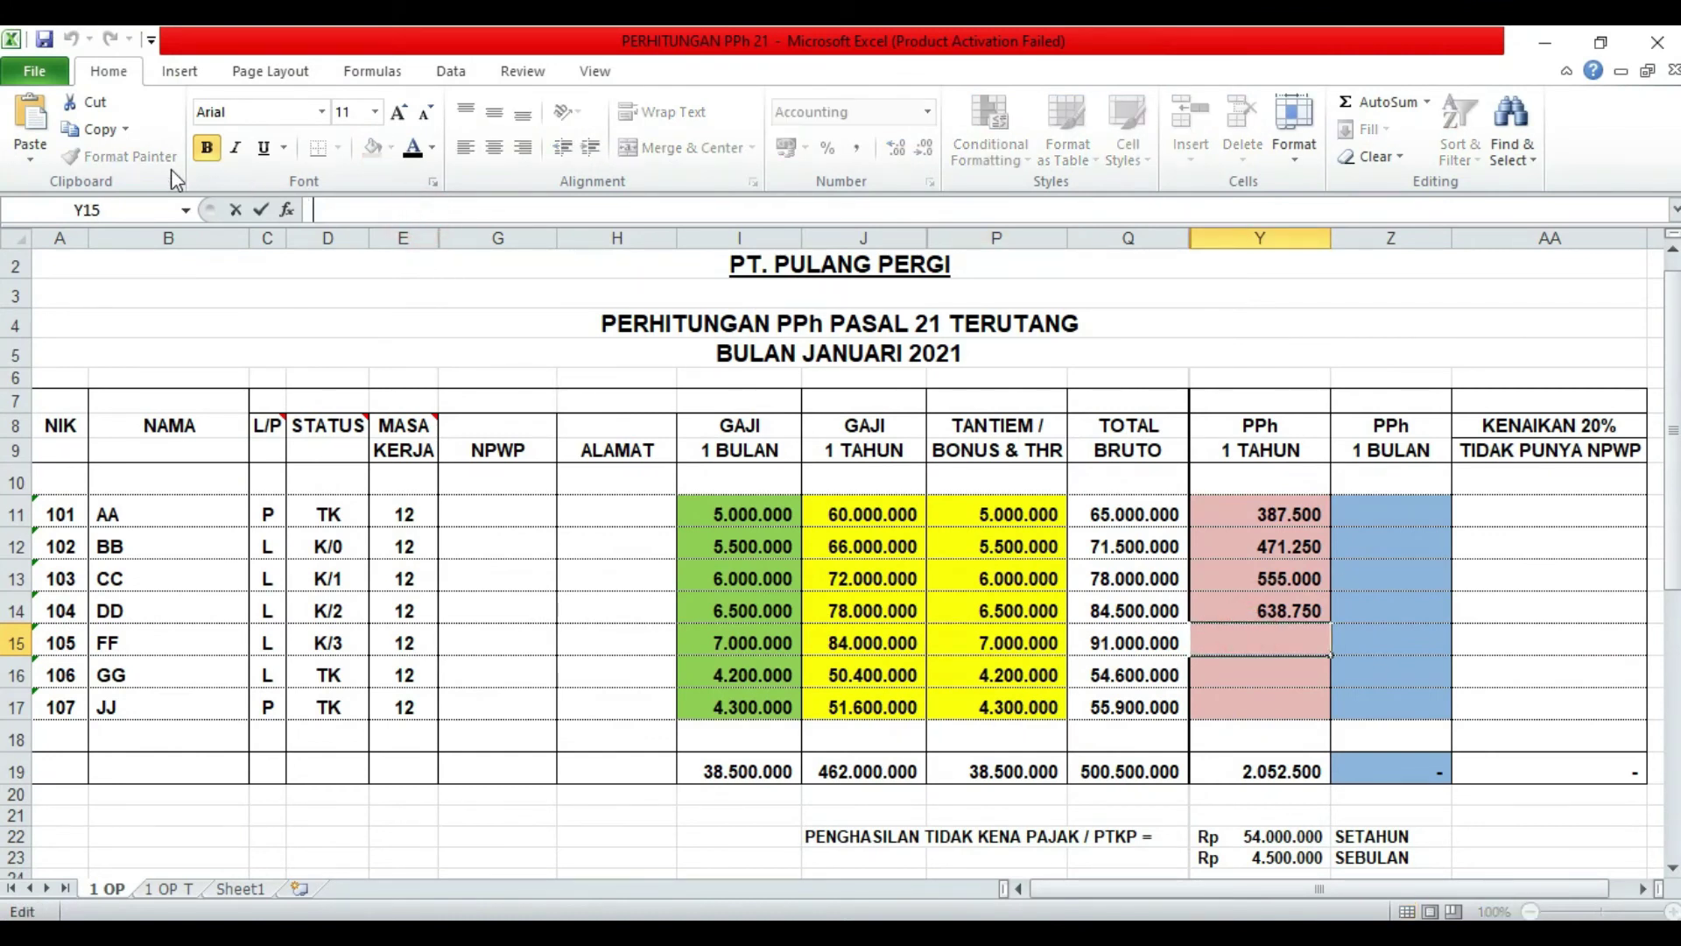
left_click(31, 122)
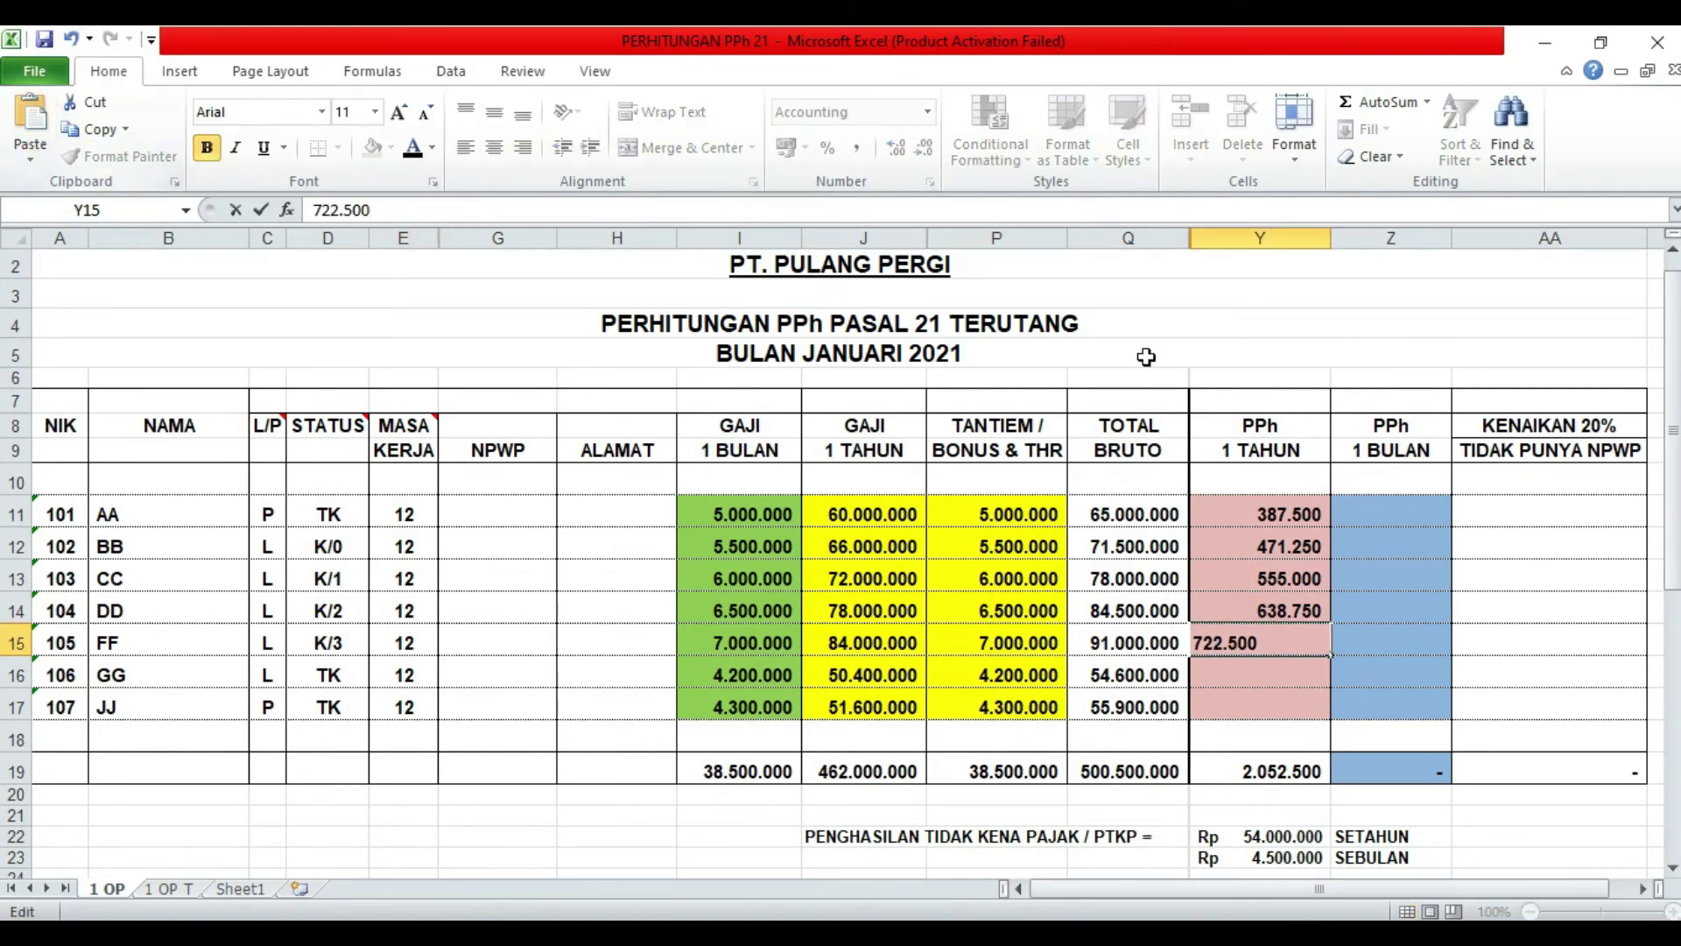
left_click(1167, 322)
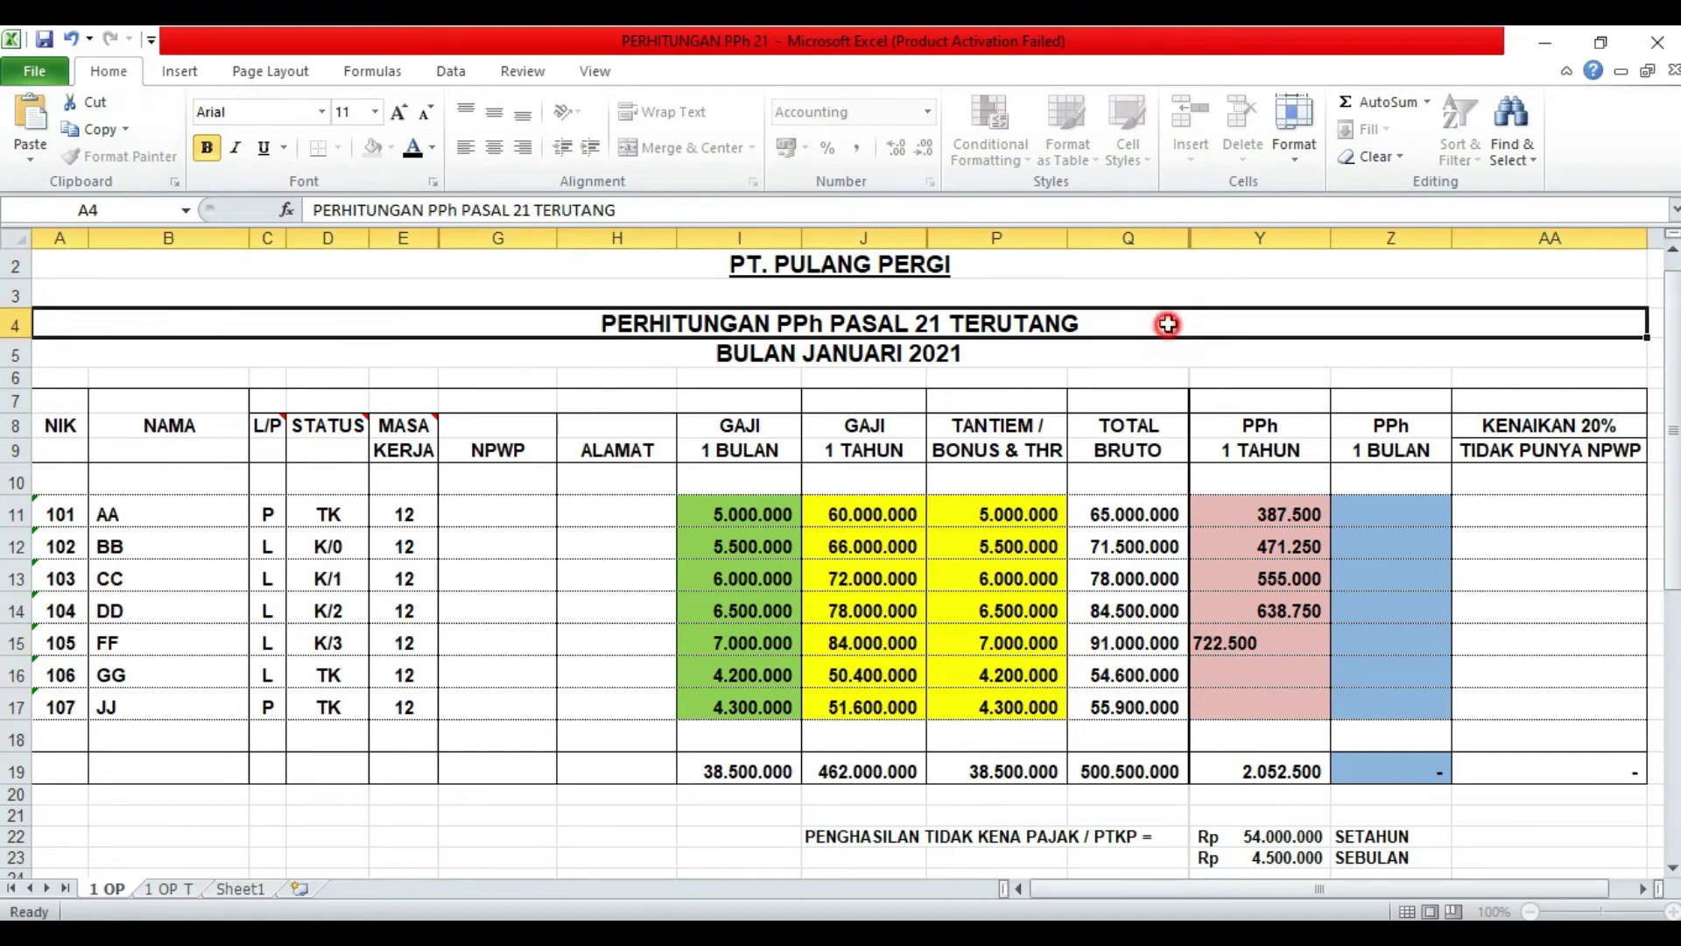
Examine the sixth employee's empty annual PPh cell, marital status and gender in row 16 of the payroll worksheet.
left_click(1271, 677)
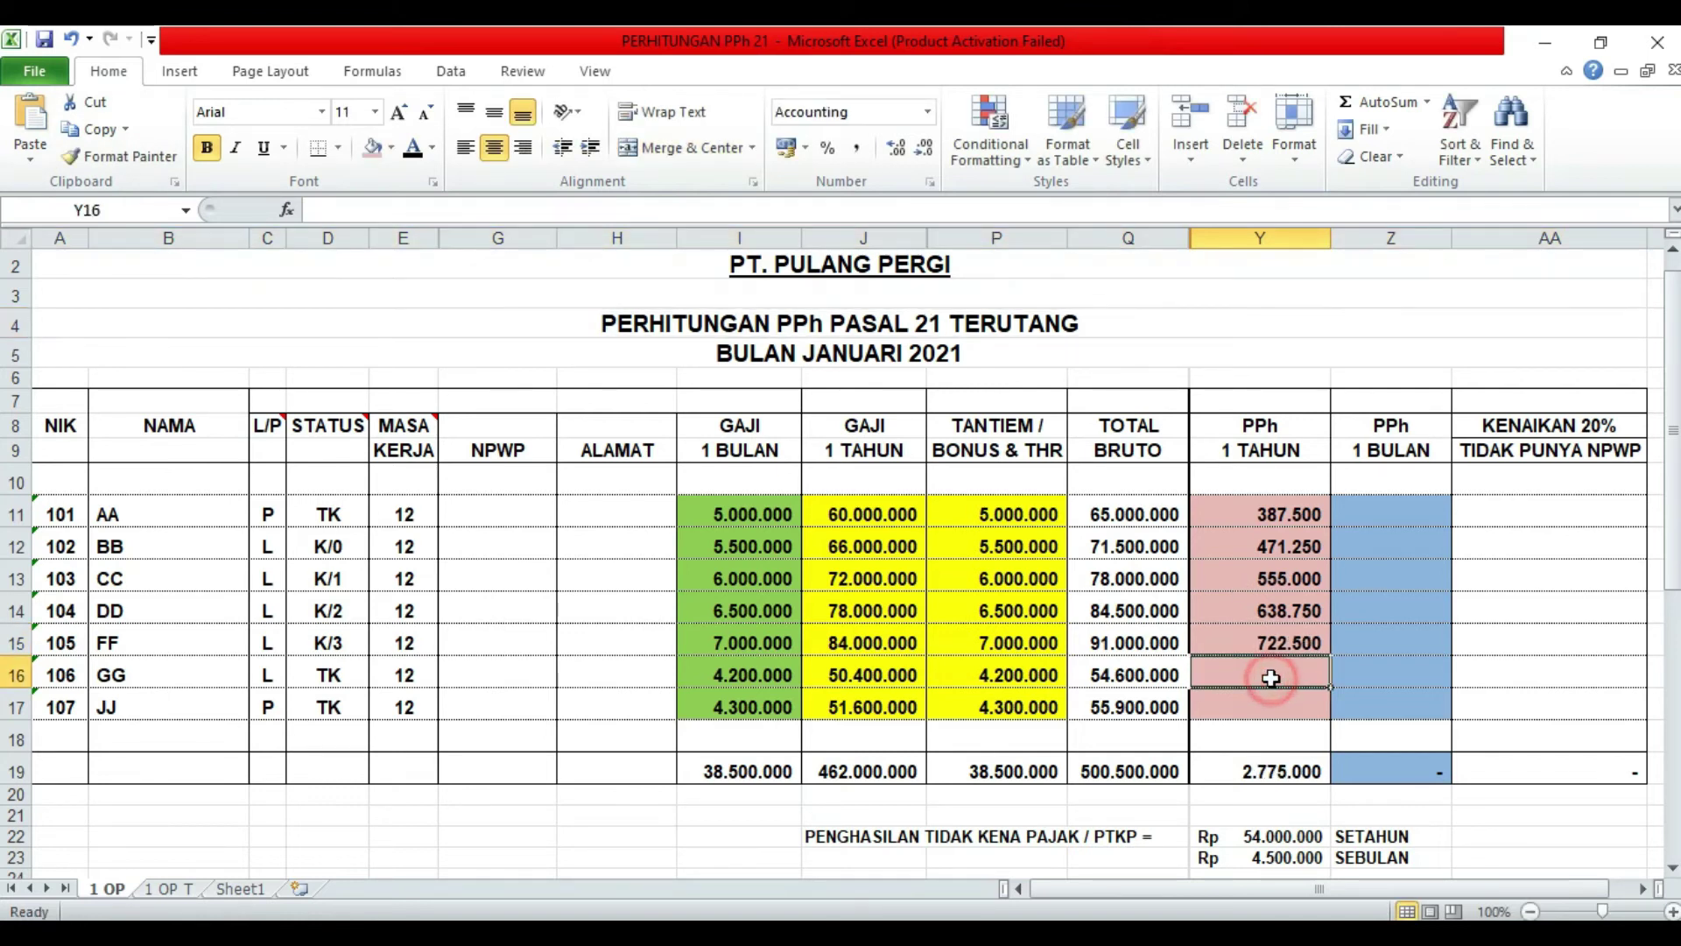
left_click(1193, 351)
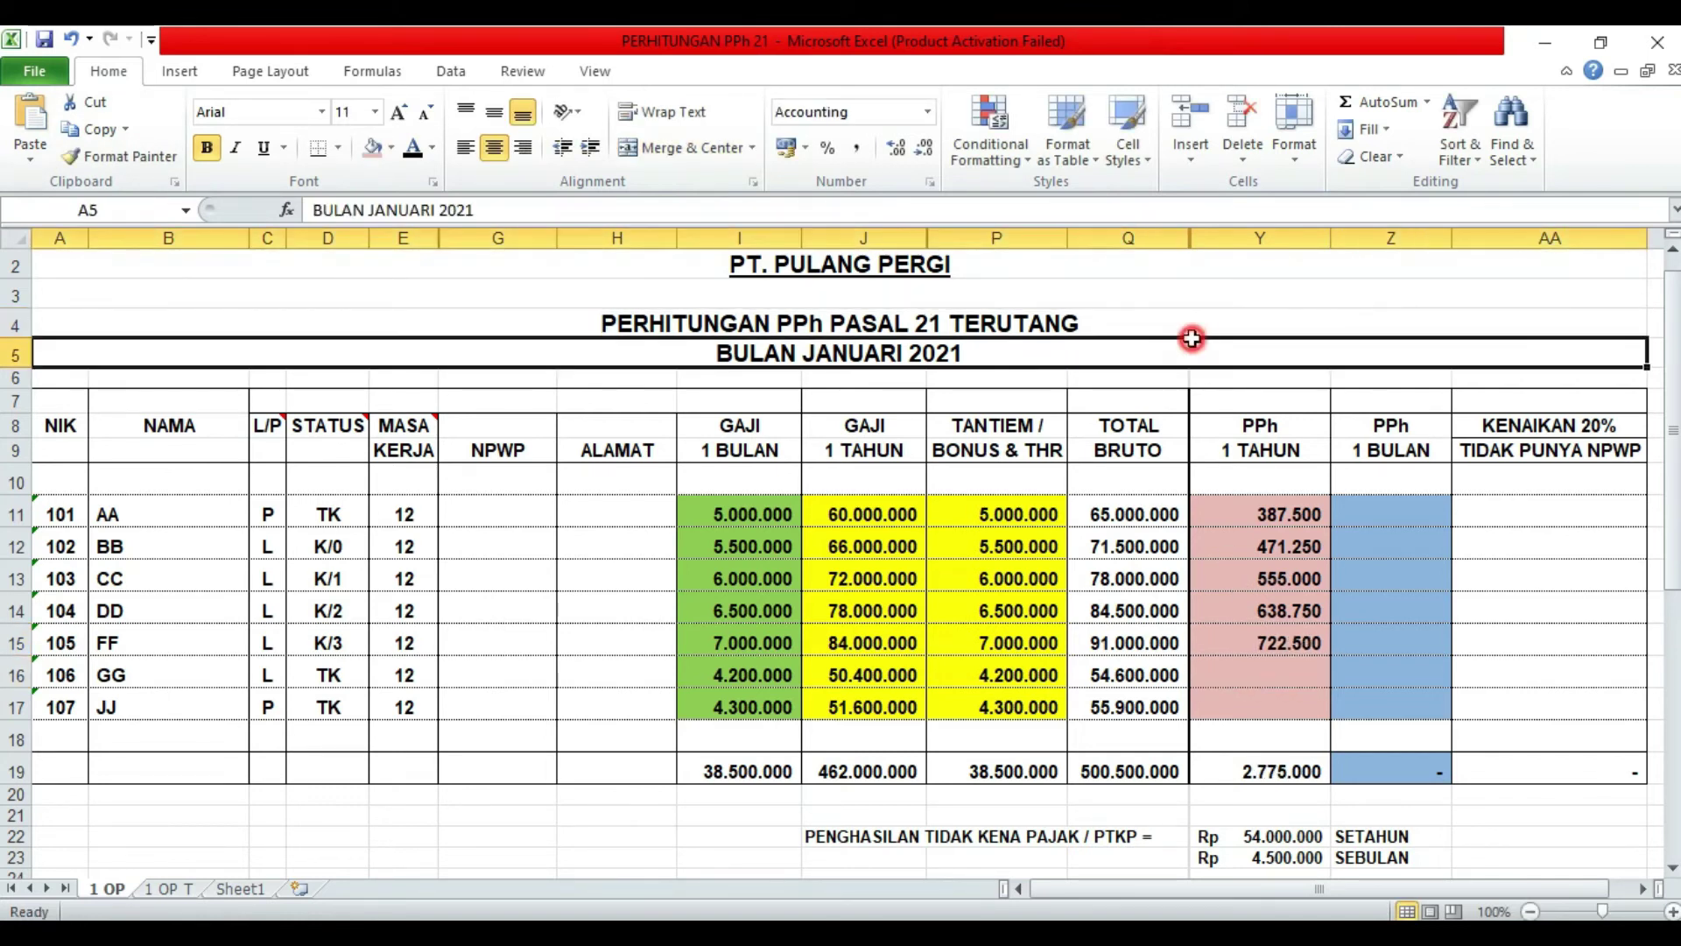
left_click(1233, 673)
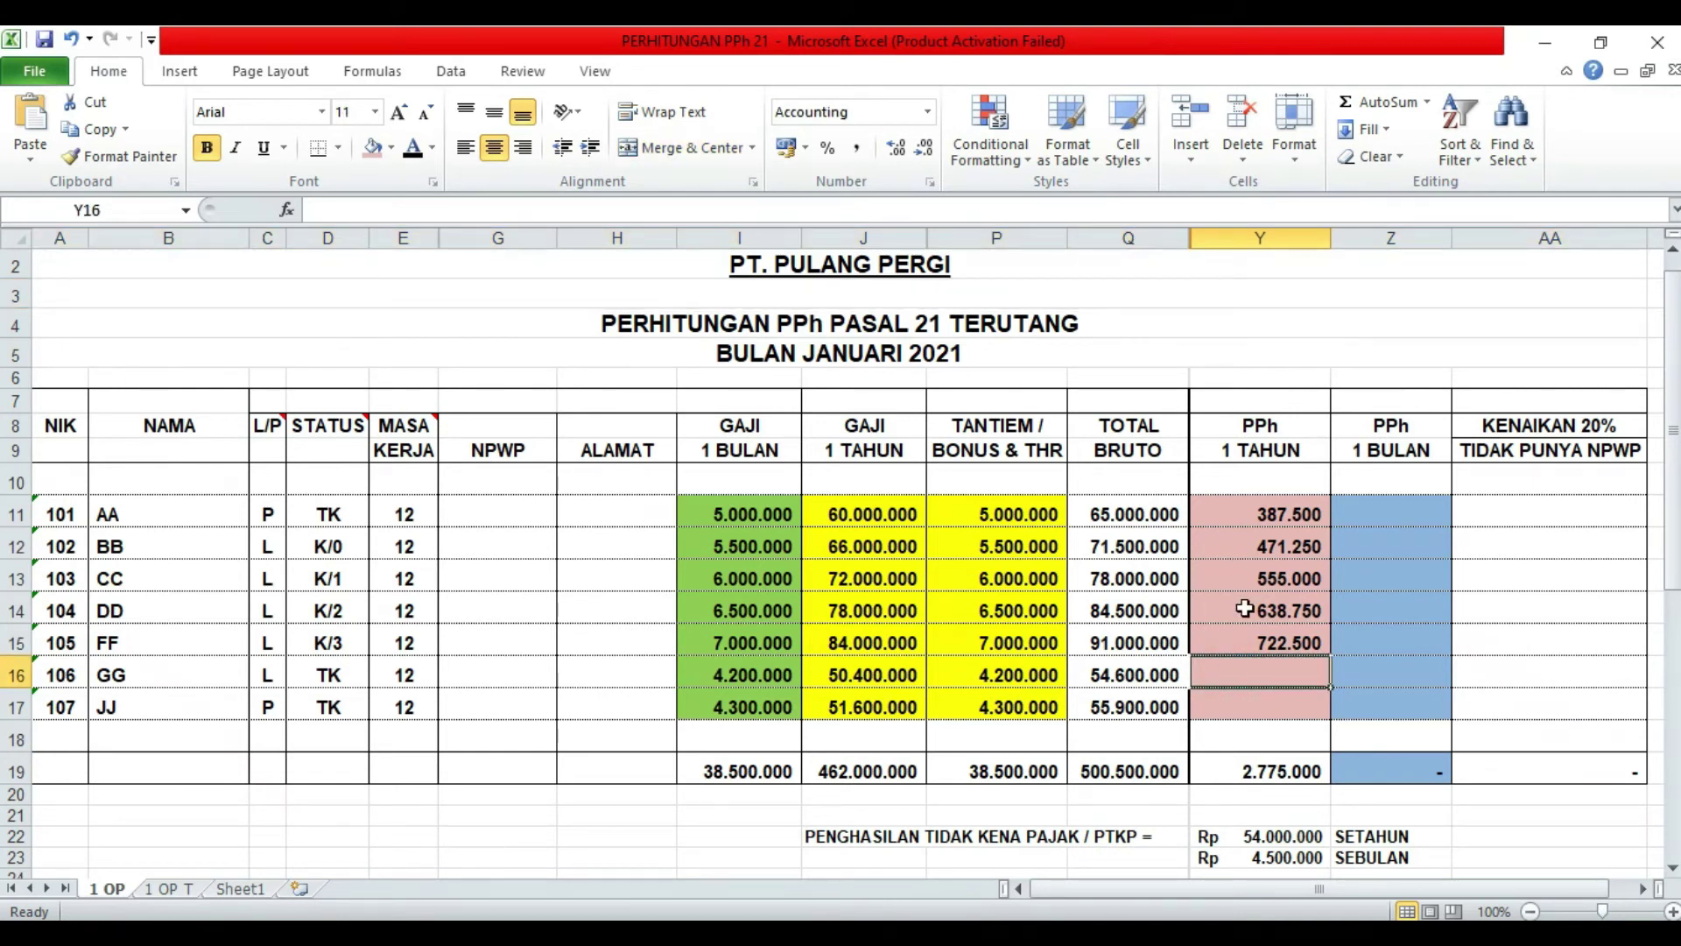
left_click(1297, 342)
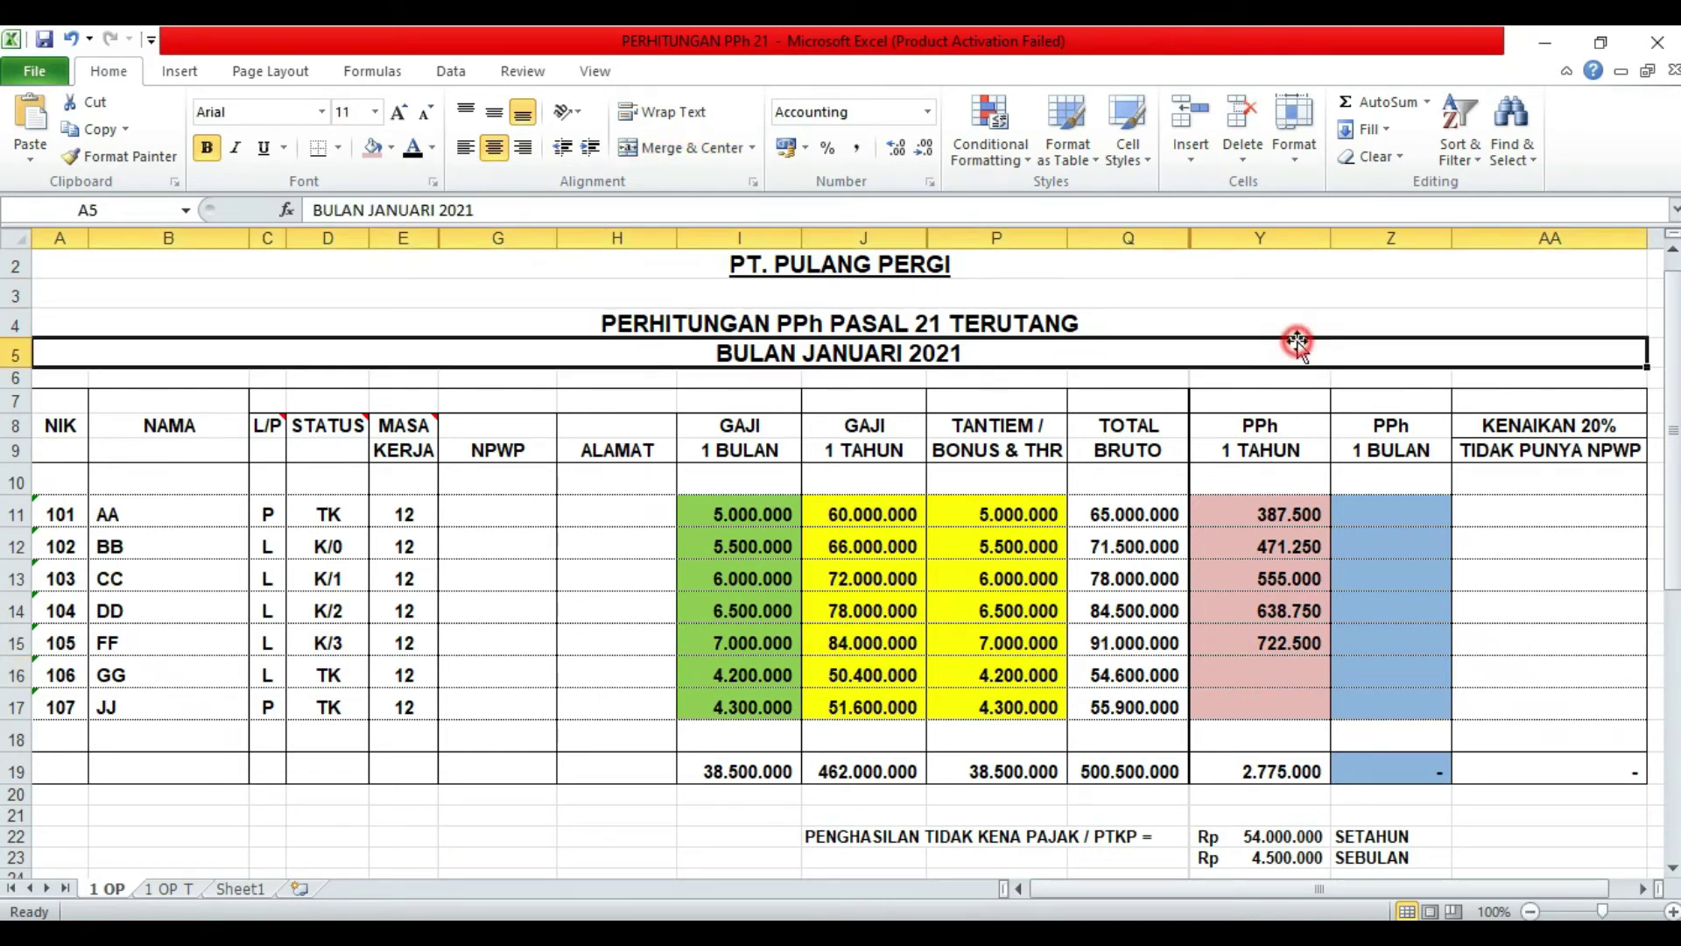
left_click(1240, 671)
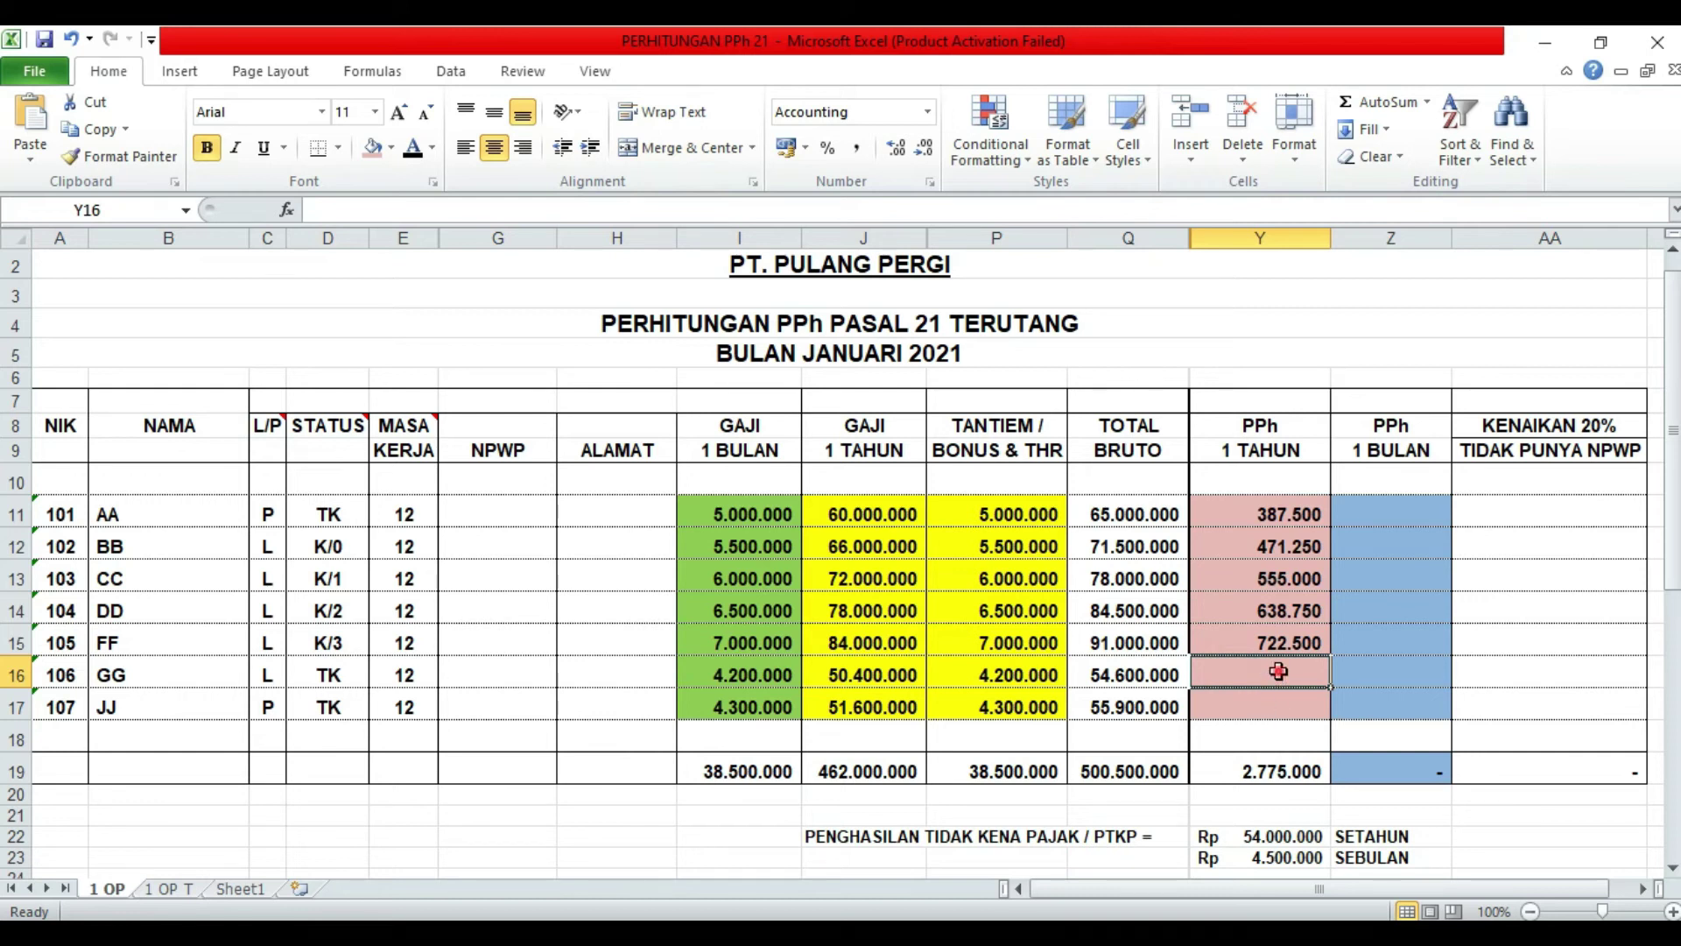
left_click(589, 668)
left_click(296, 668)
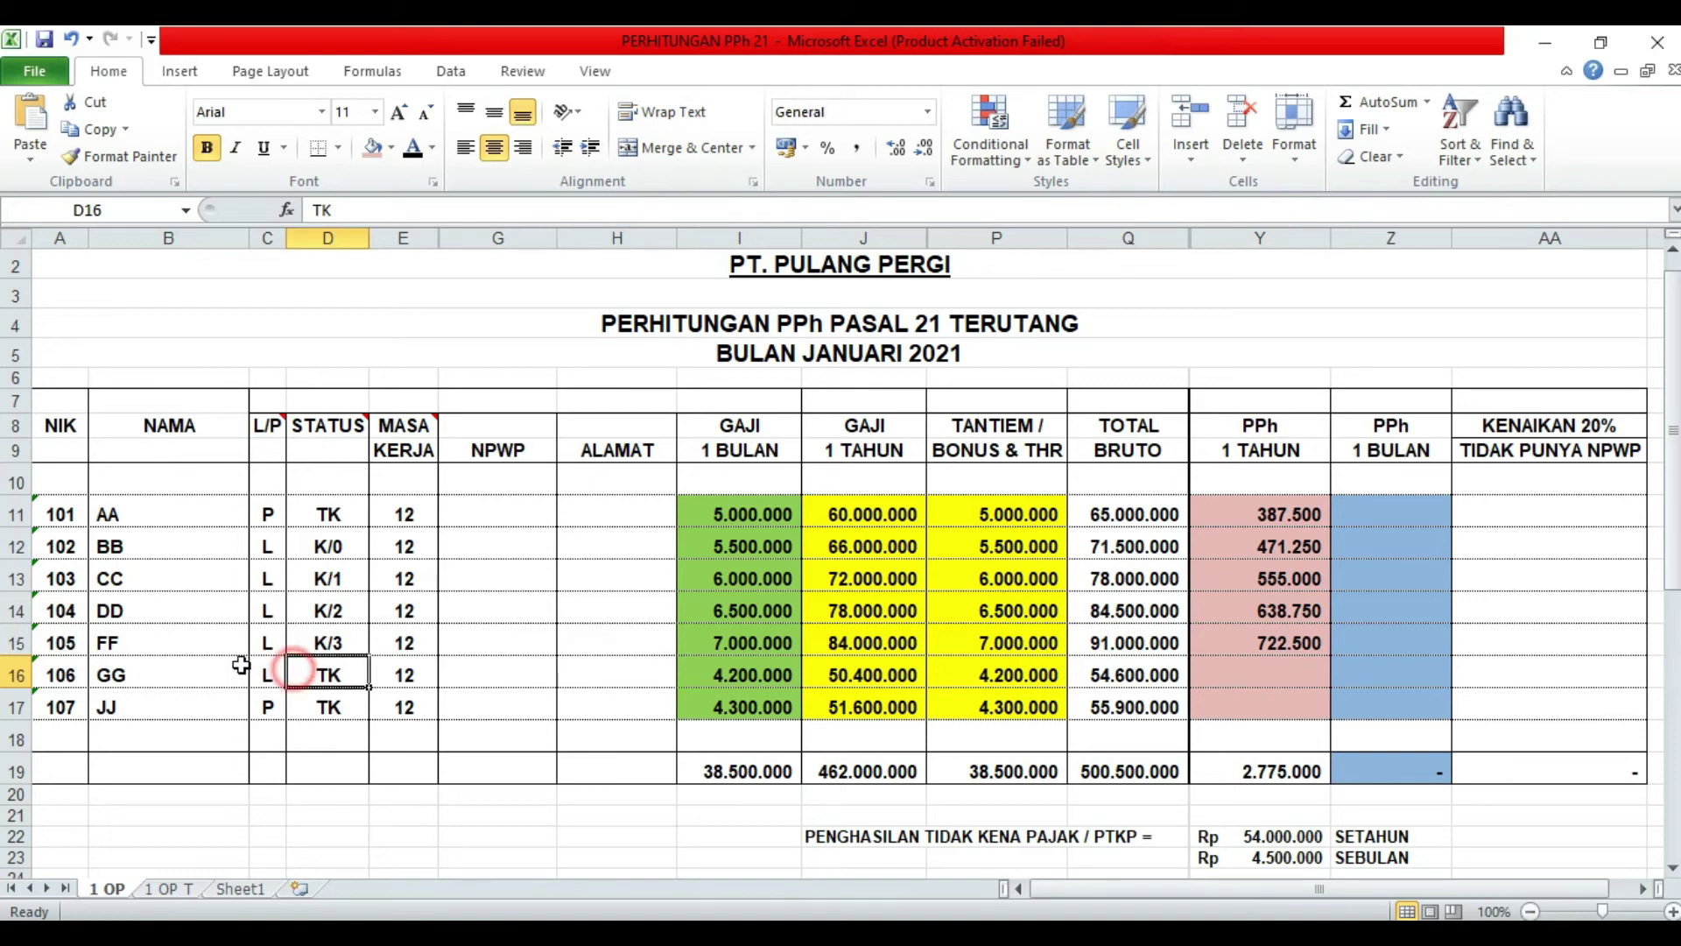
left_click(188, 665)
left_click(323, 683)
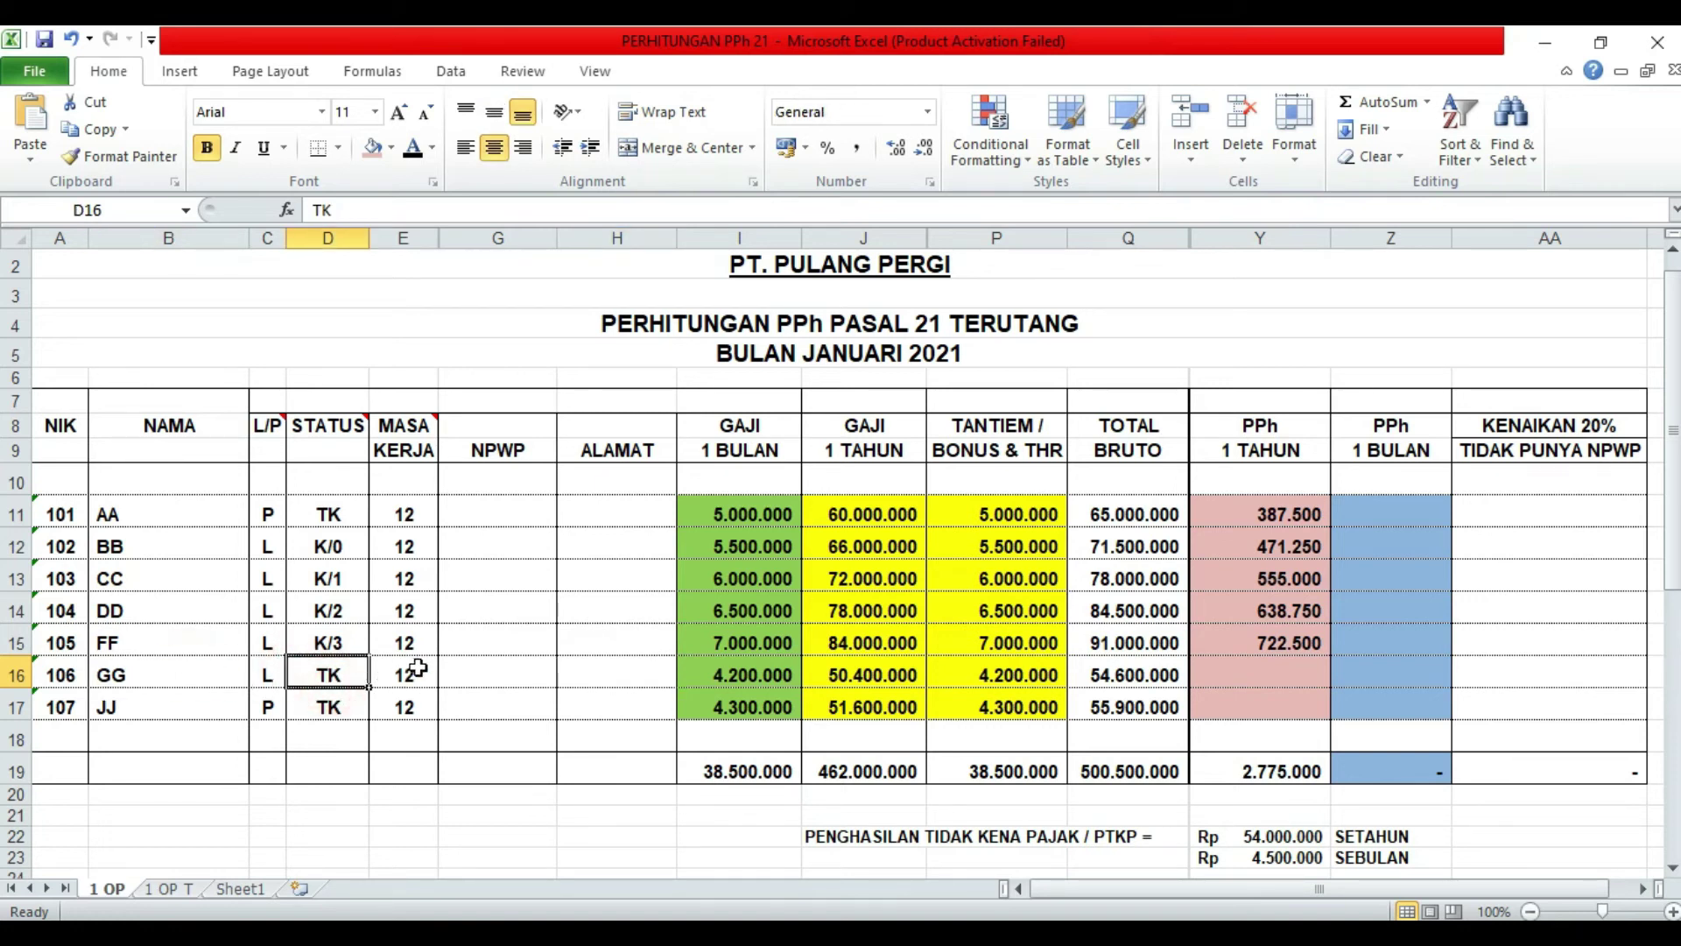
left_click(270, 677)
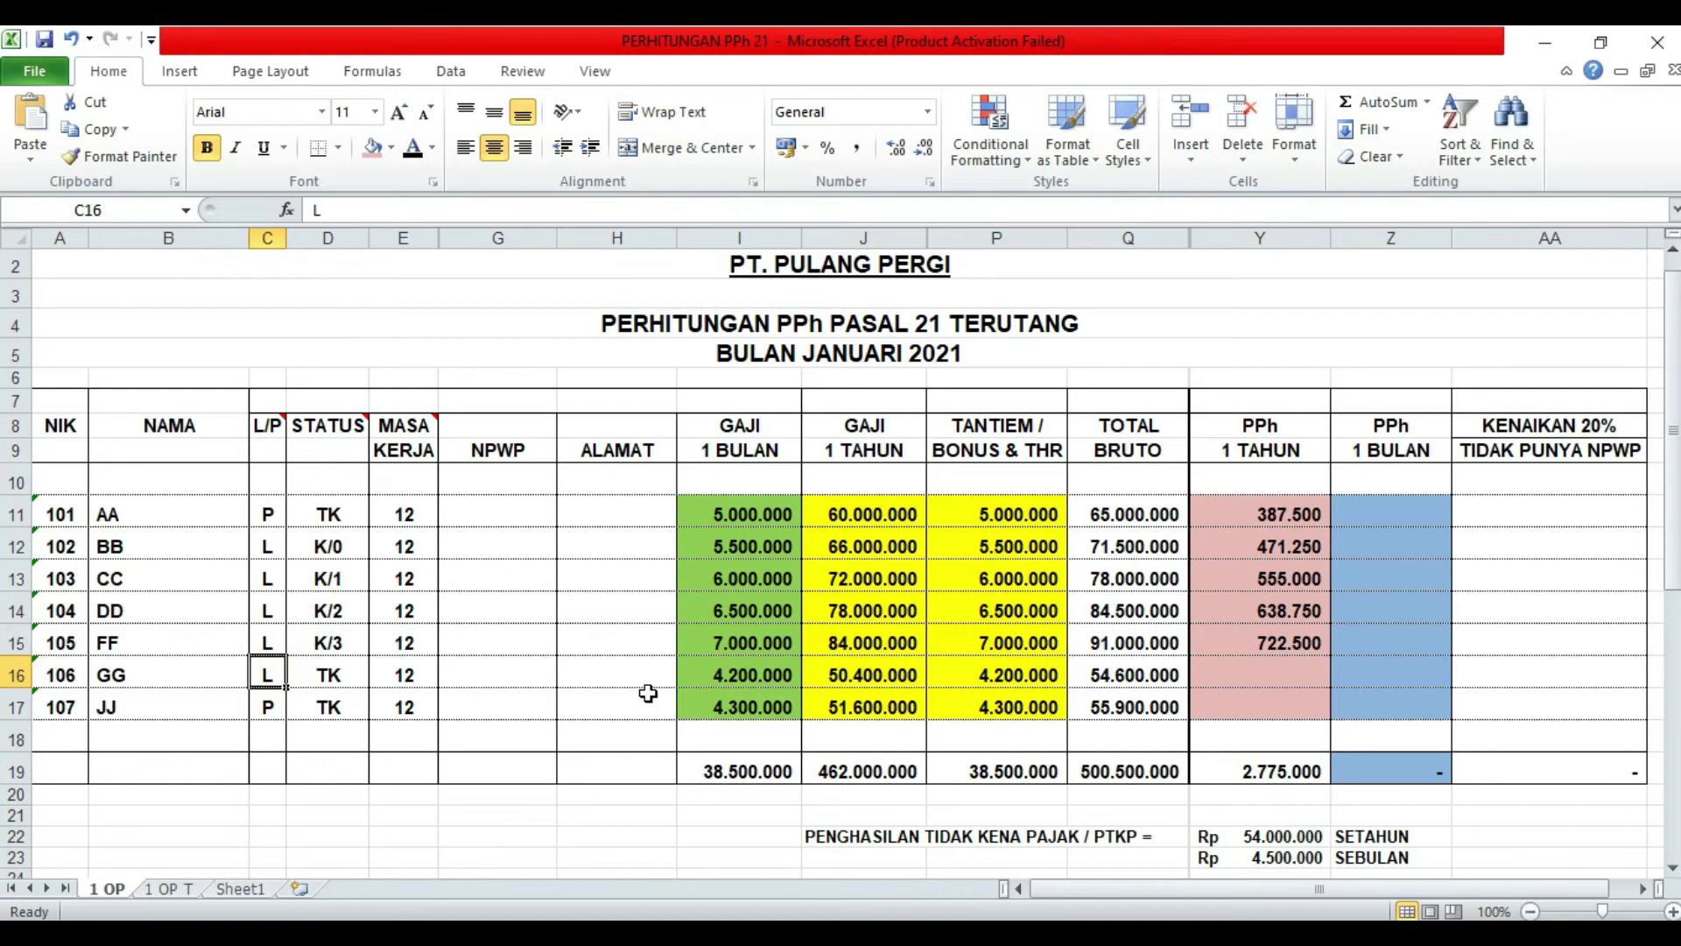
Check the sixth employee's monthly salary in Excel row 16, and enter the sixth employee's name in Nama of eSPT section A.
left_click(726, 677)
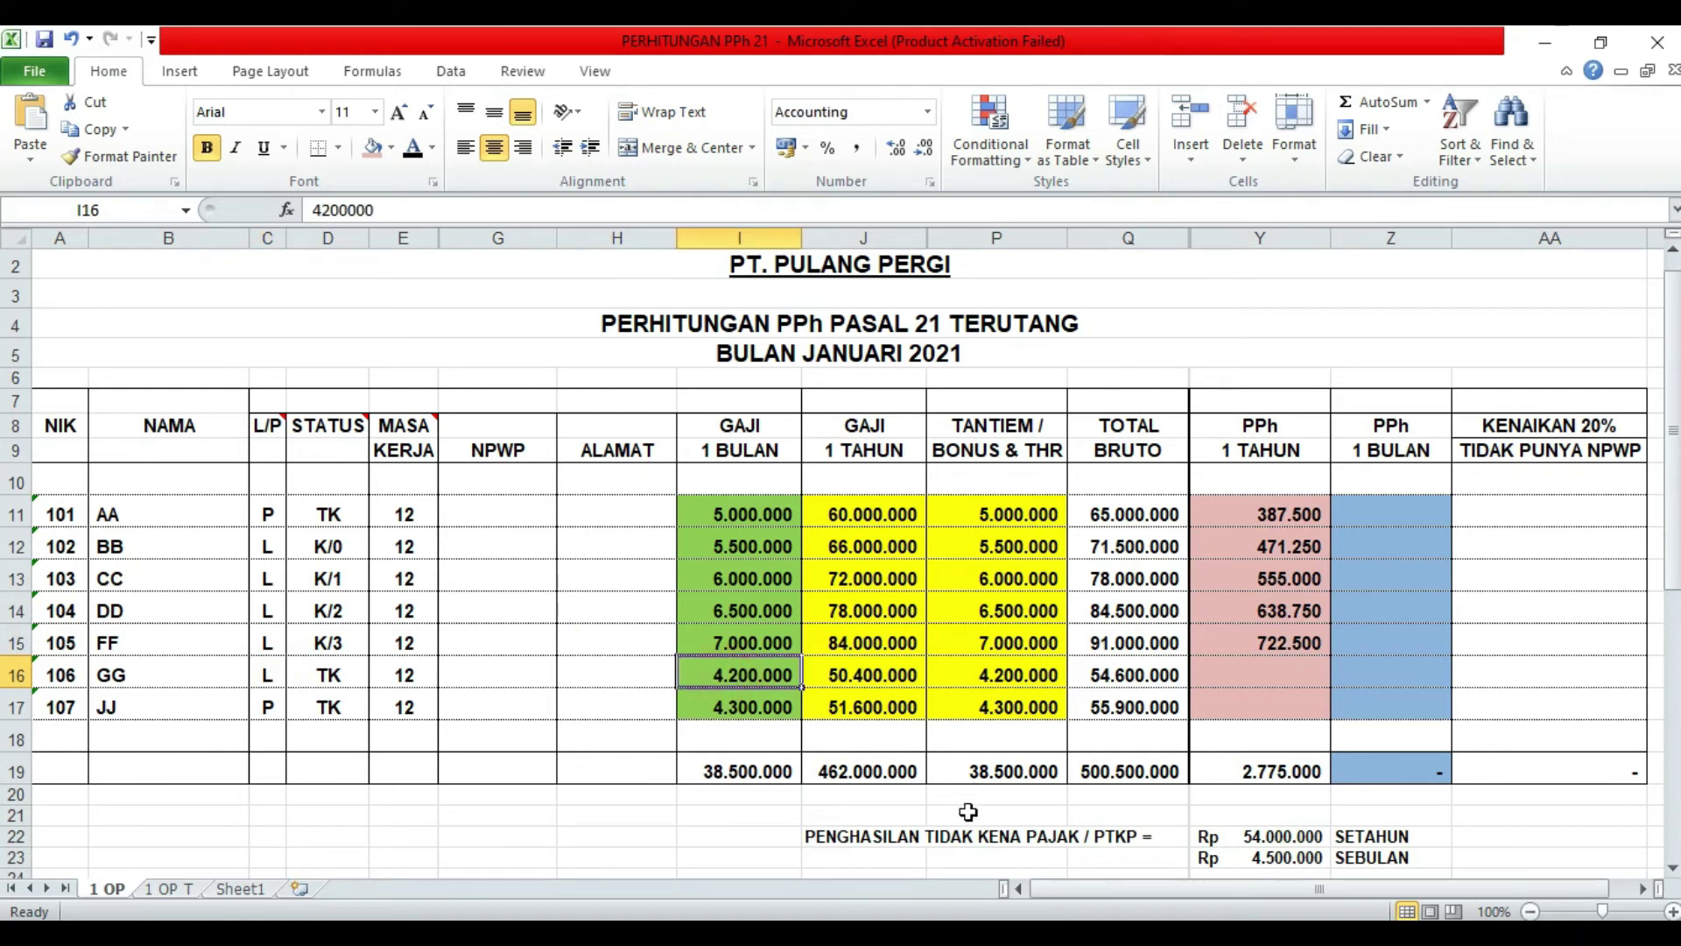
left_click(820, 932)
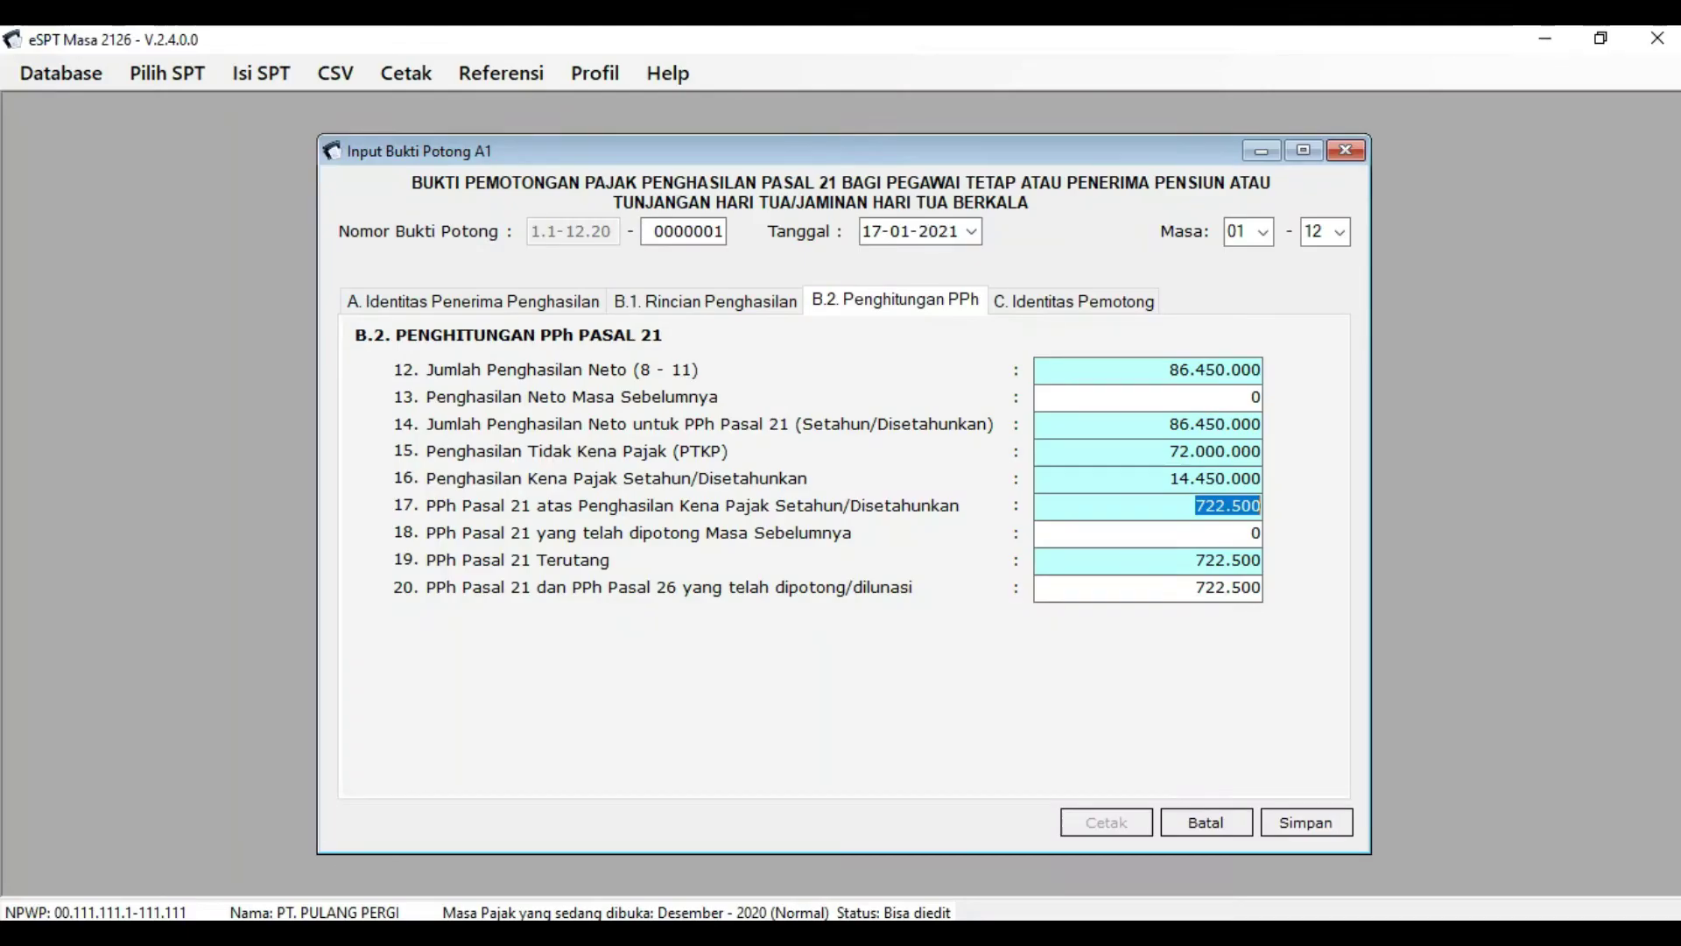
left_click(1023, 681)
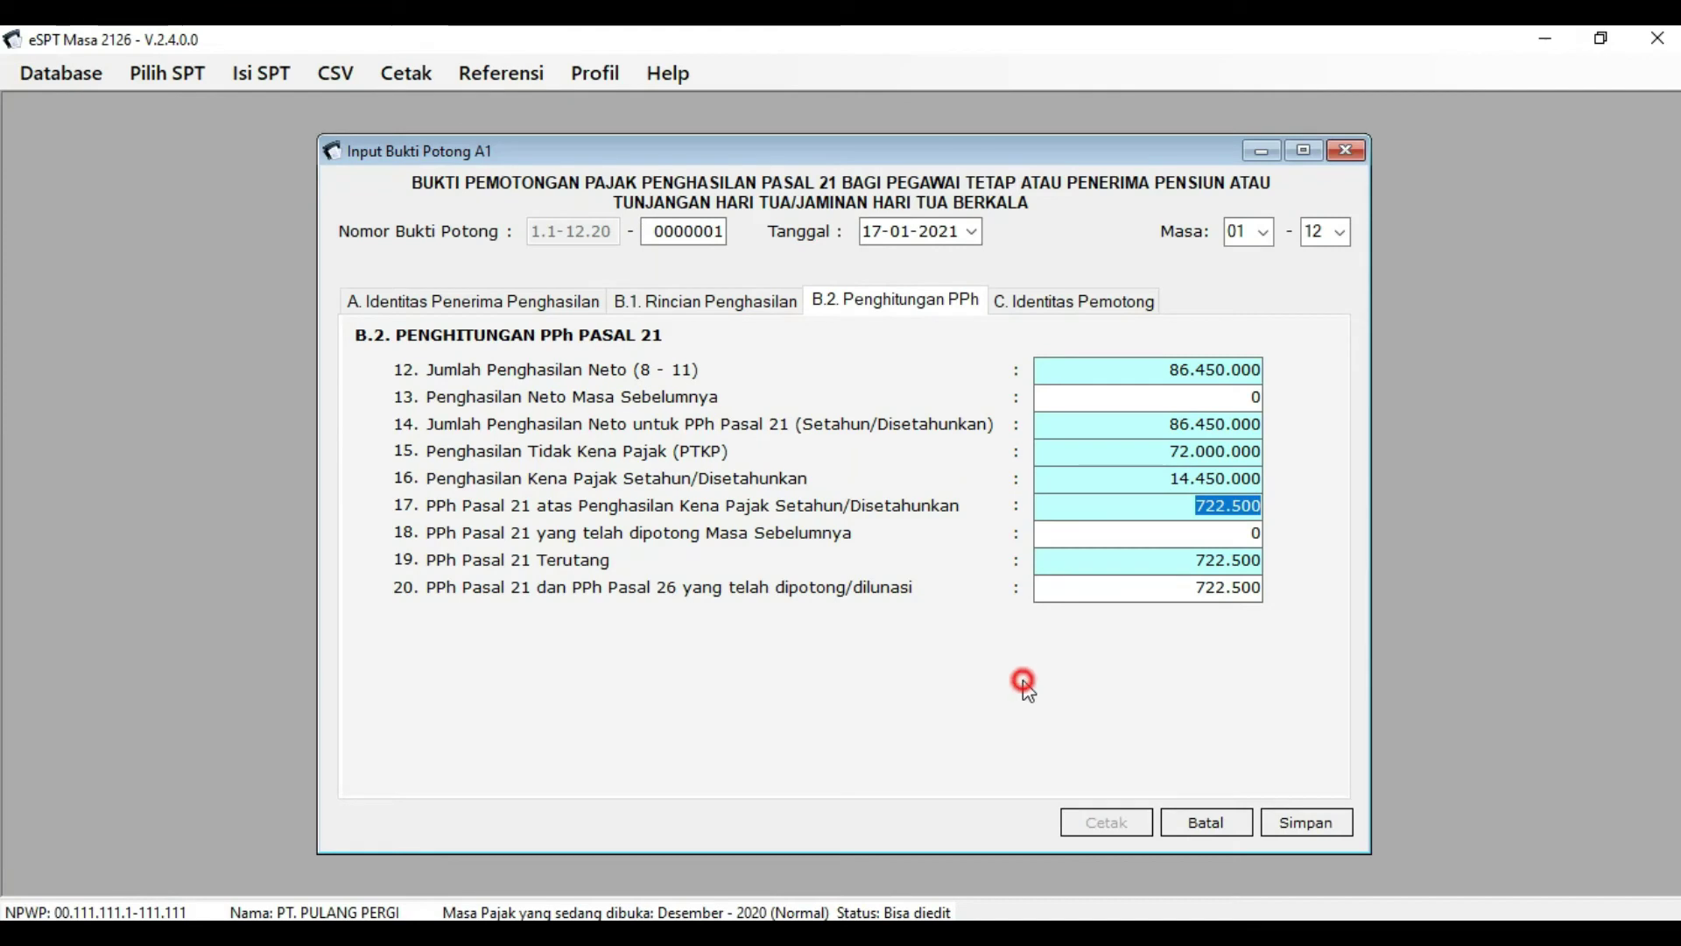
left_click(521, 300)
left_click_drag(549, 436, 598, 456)
type("GG")
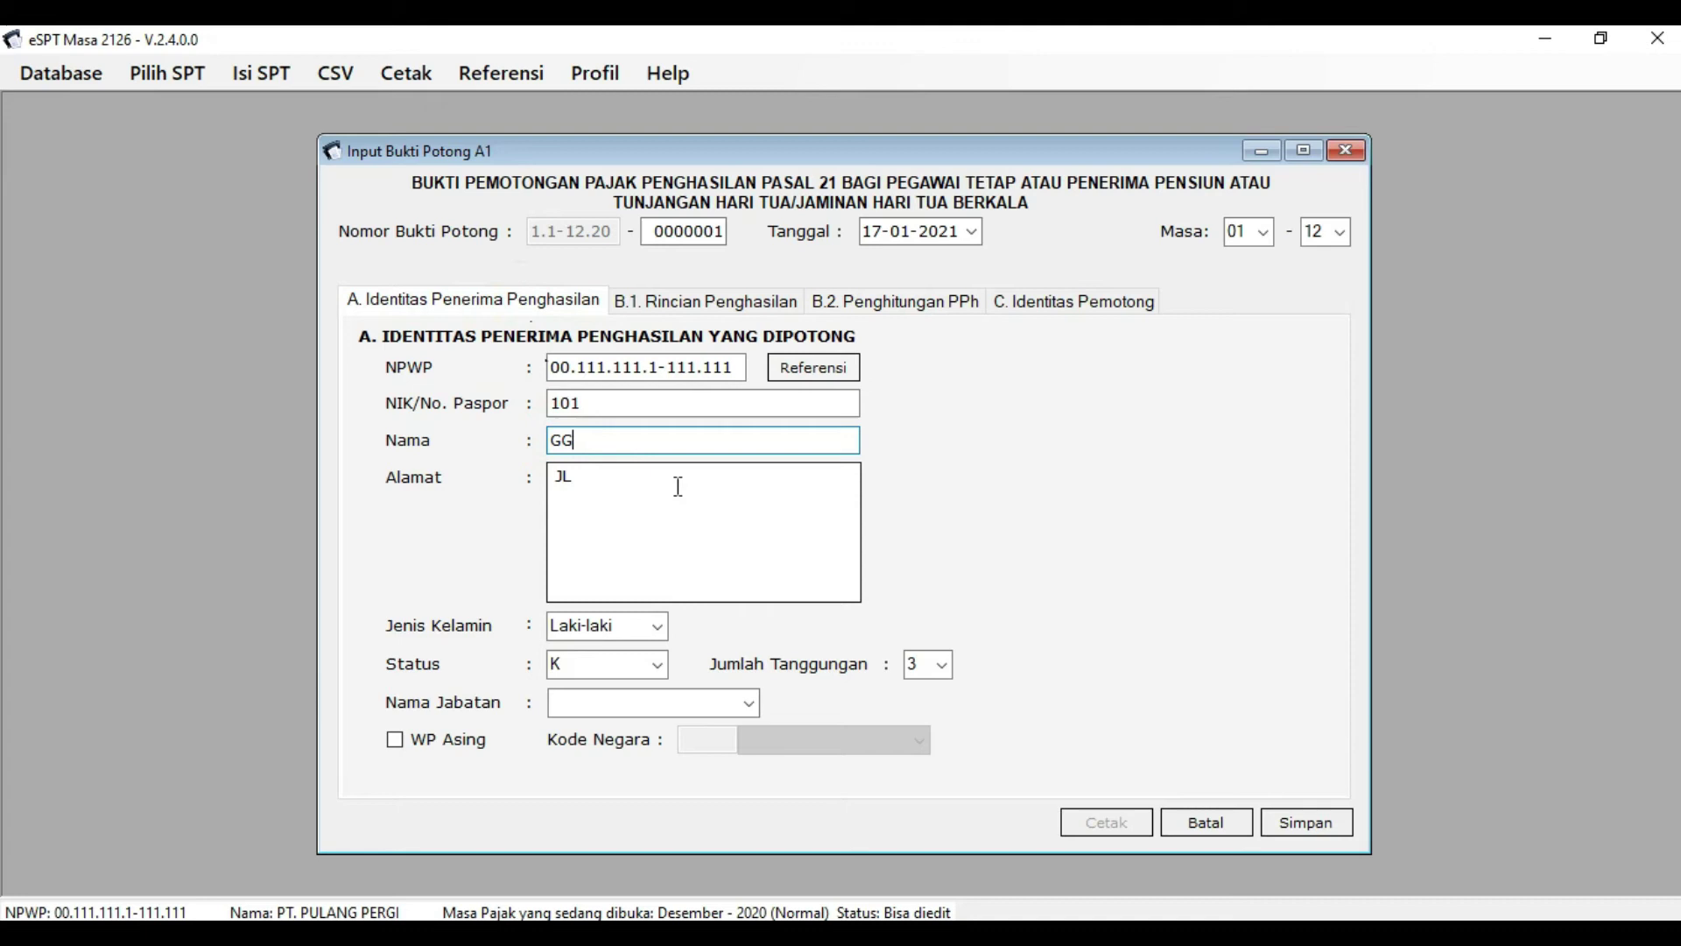
left_click(1119, 515)
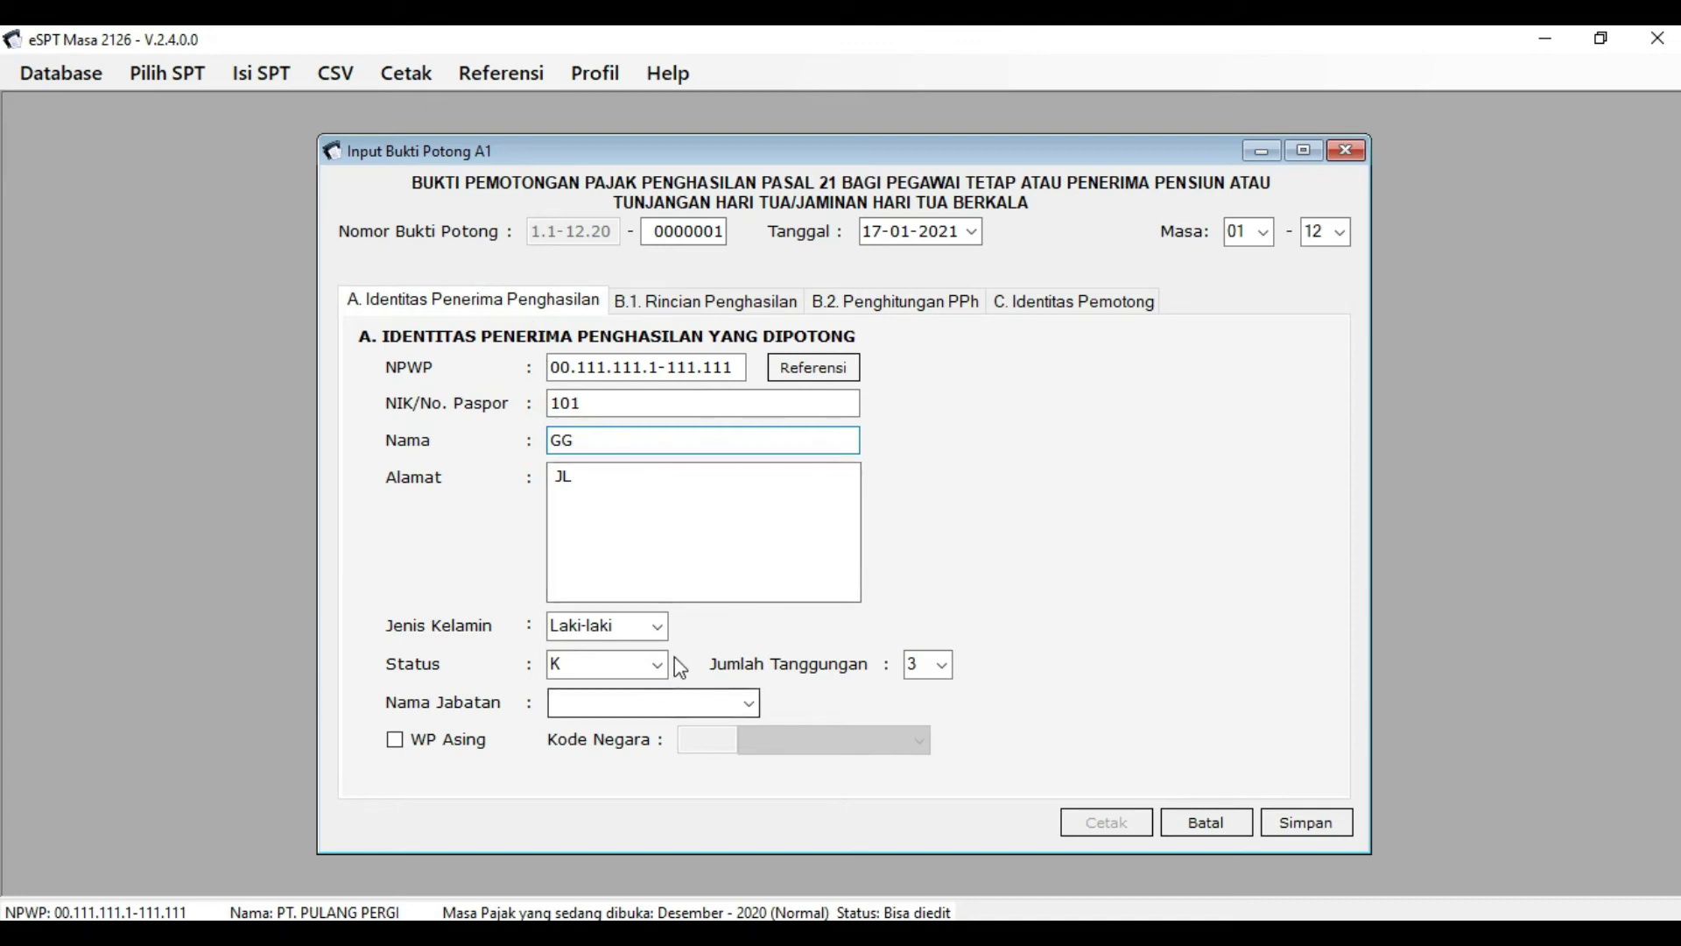
Check Jenis Kelamin for the sixth employee, and set Status to TK with Jumlah Tanggungan 0.
left_click(657, 625)
left_click(659, 625)
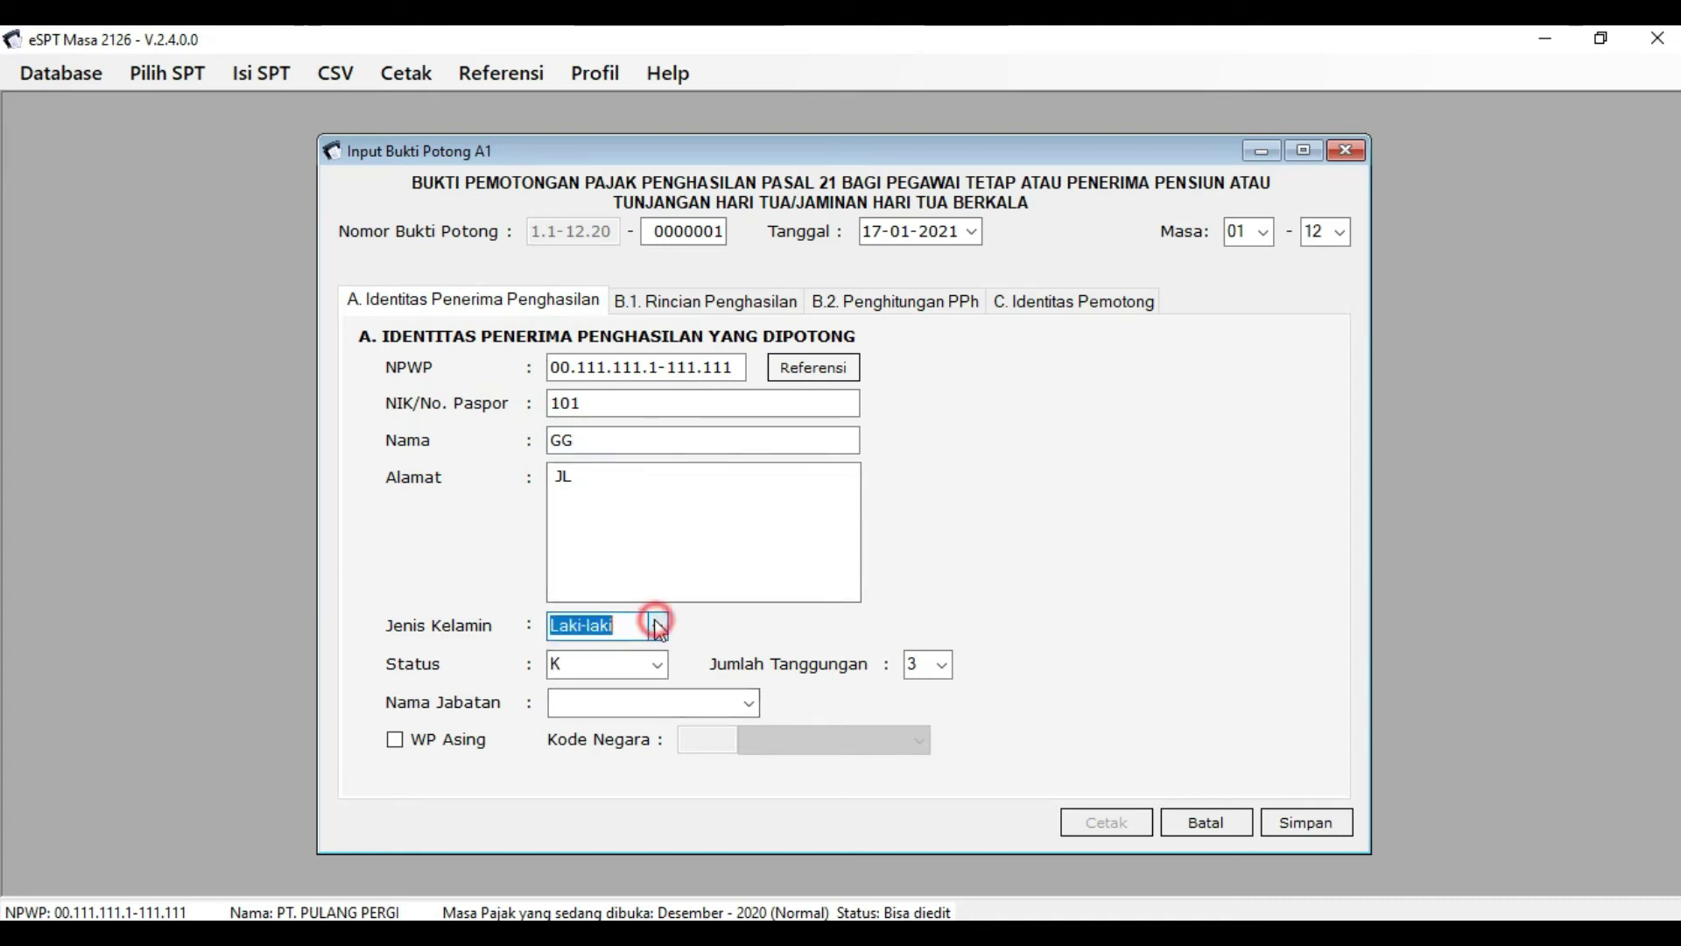
left_click(658, 664)
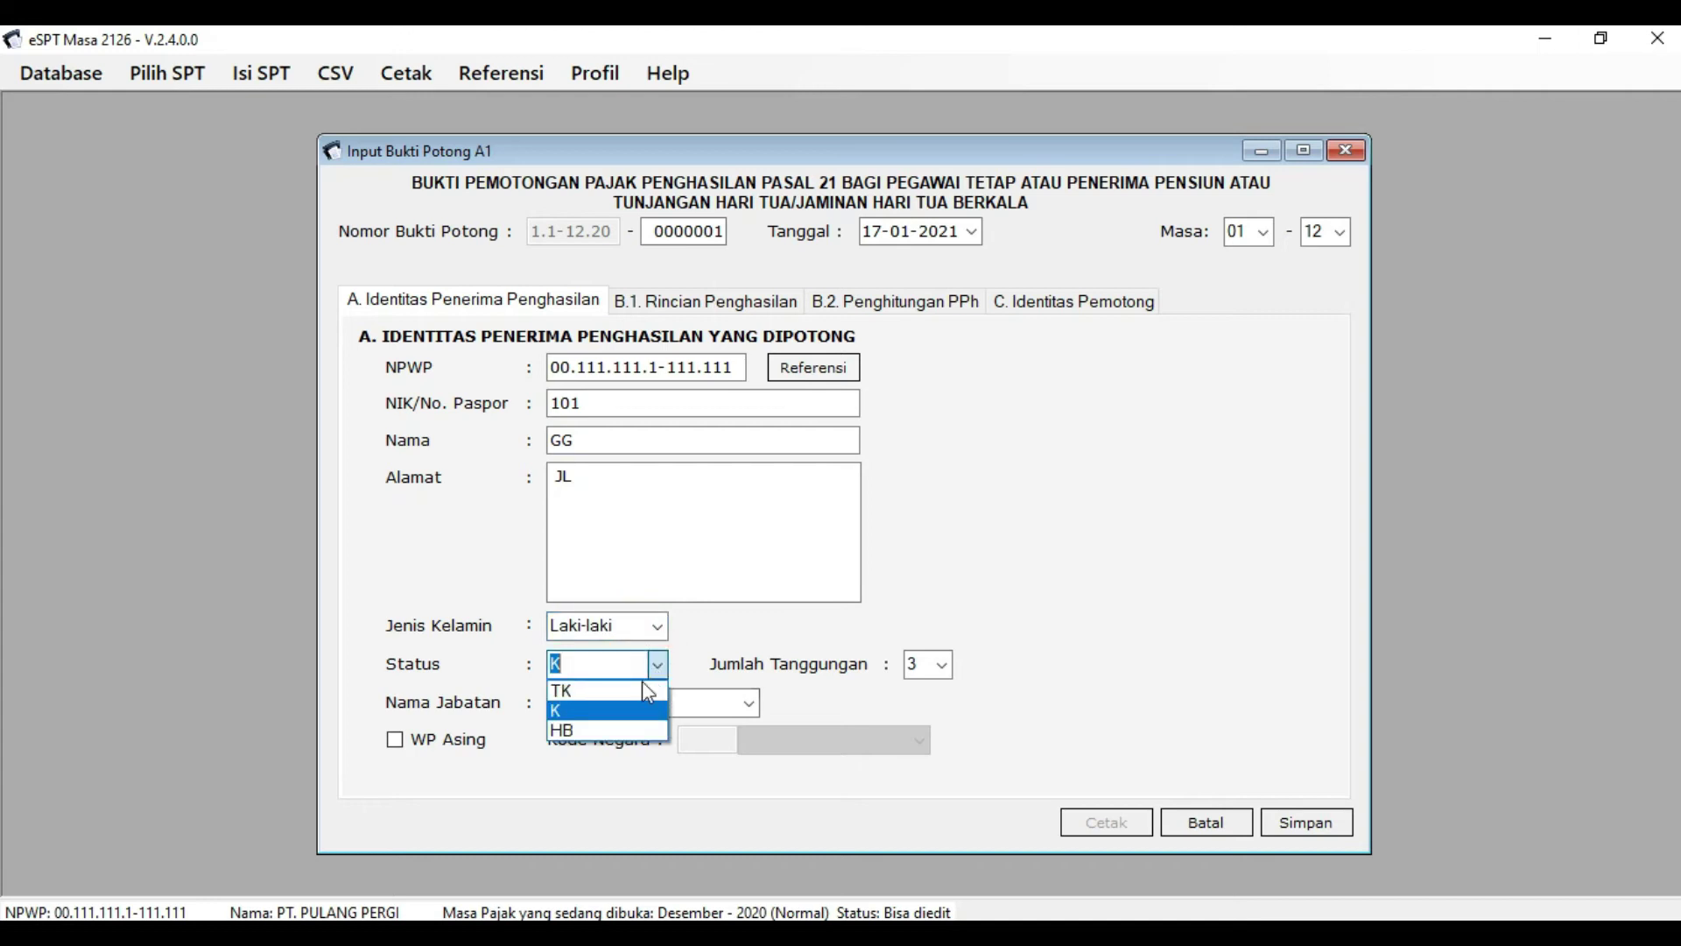
left_click(643, 690)
left_click(945, 666)
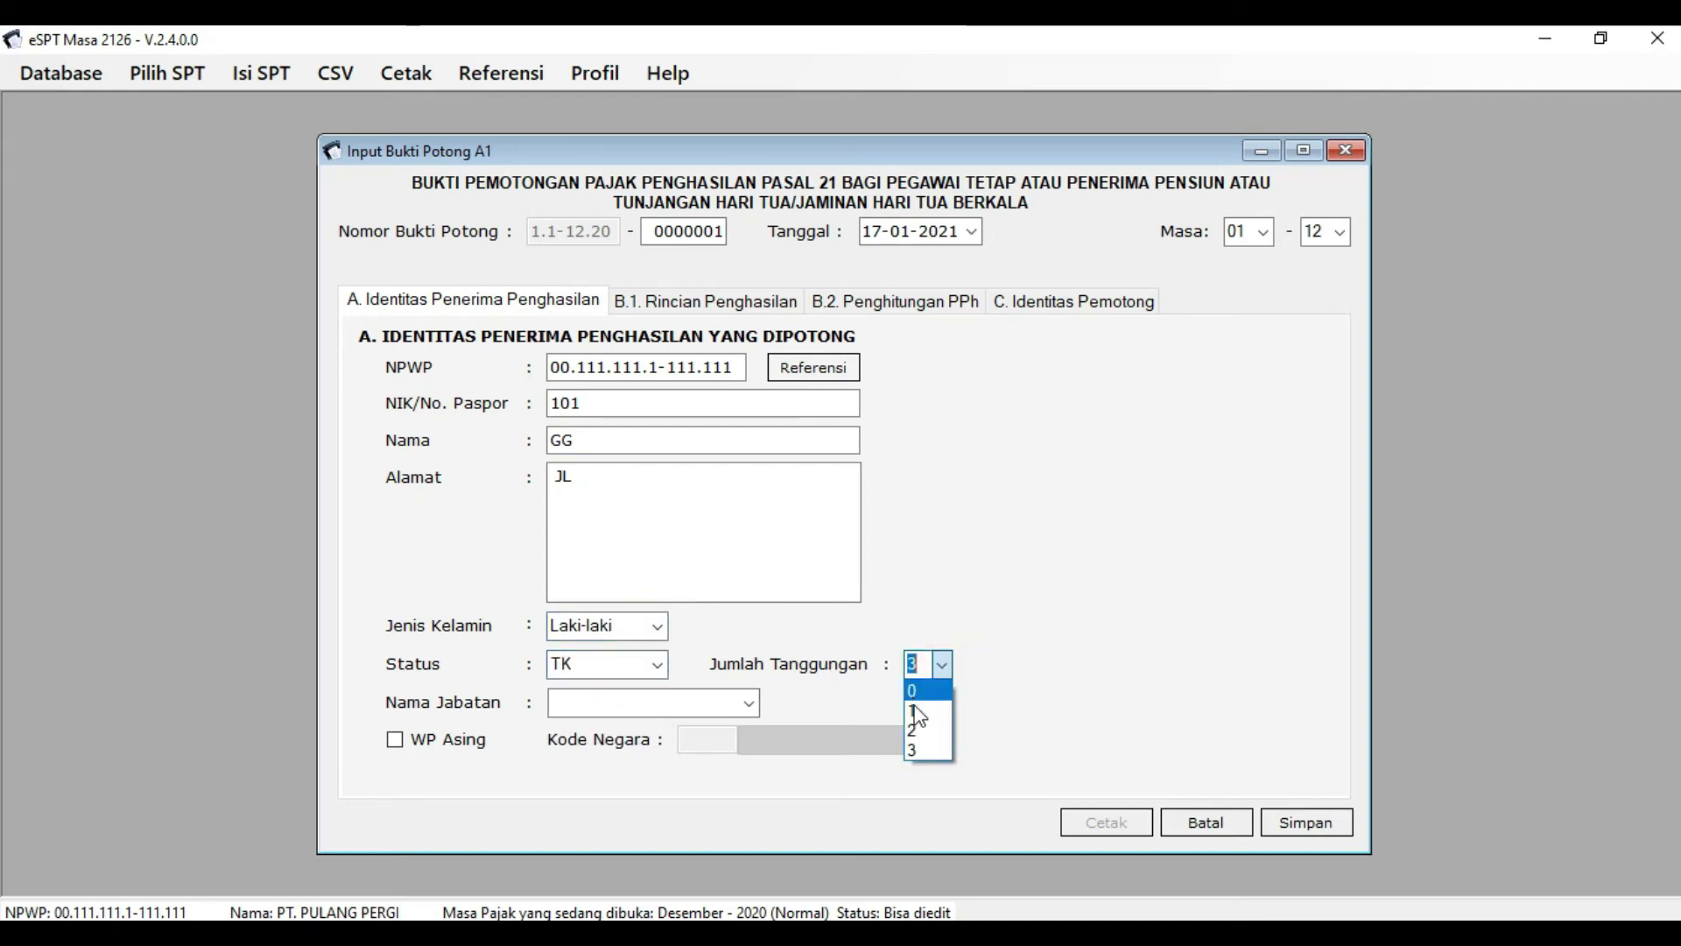
left_click(913, 690)
left_click(992, 738)
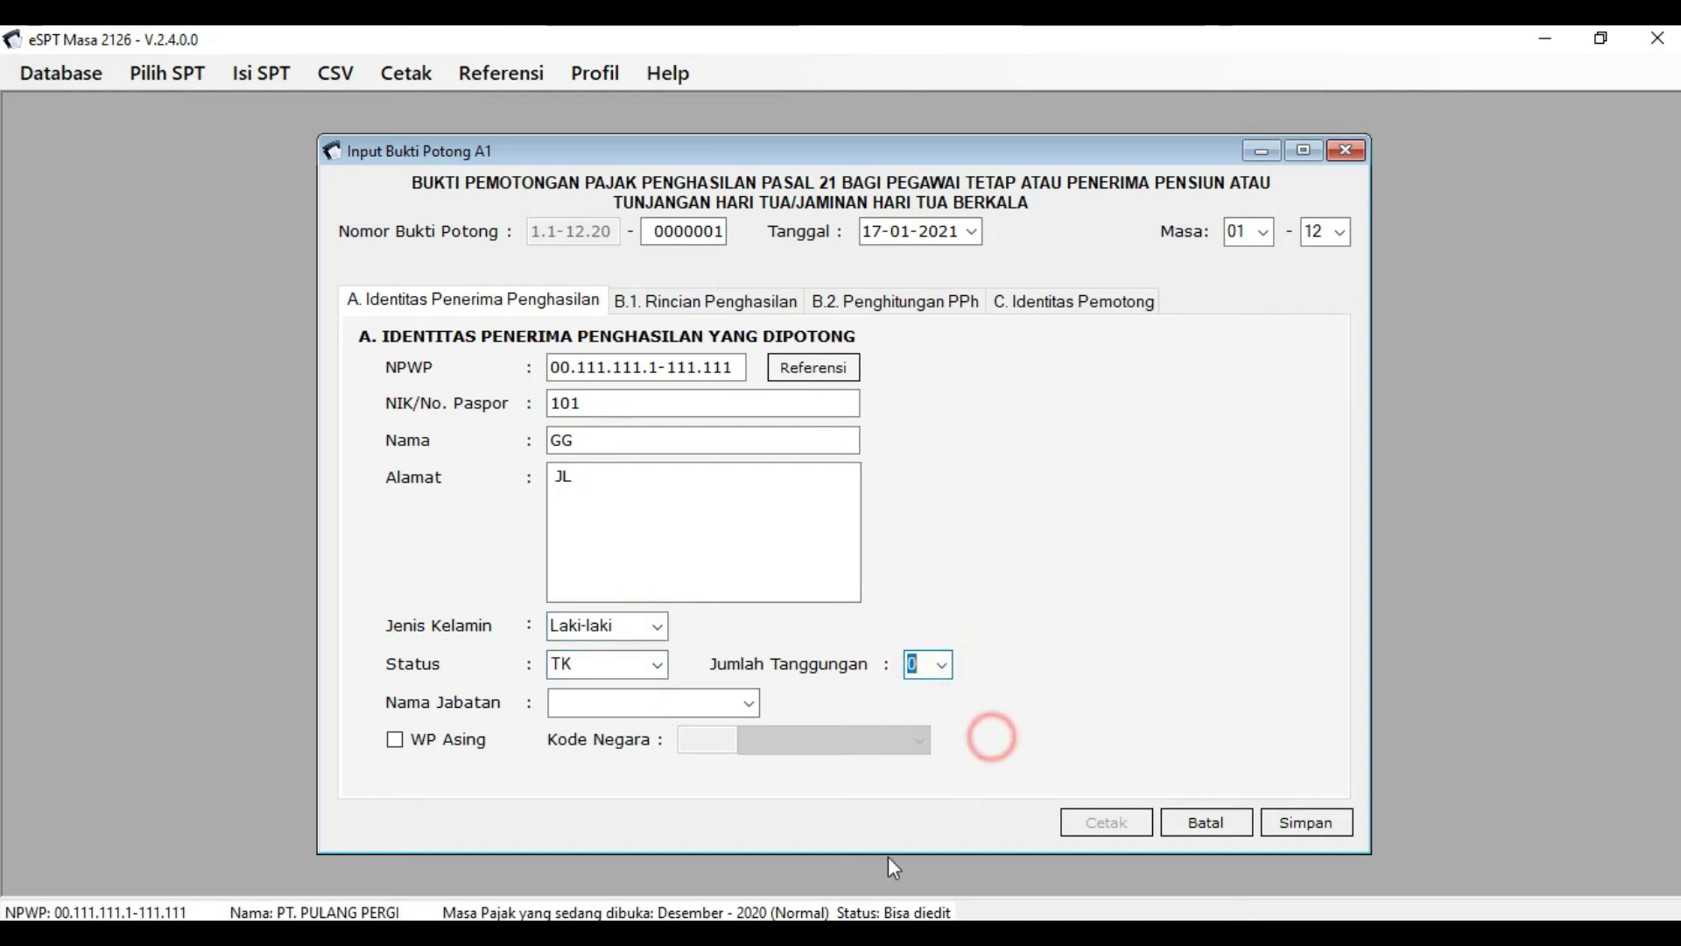
Recheck the sixth employee's gender, status and salary in Excel row 16, and set line 1, Gaji/Pensiun atau THT/JHT, to 50.400.000 in eSPT section B.1.
left_click(758, 921)
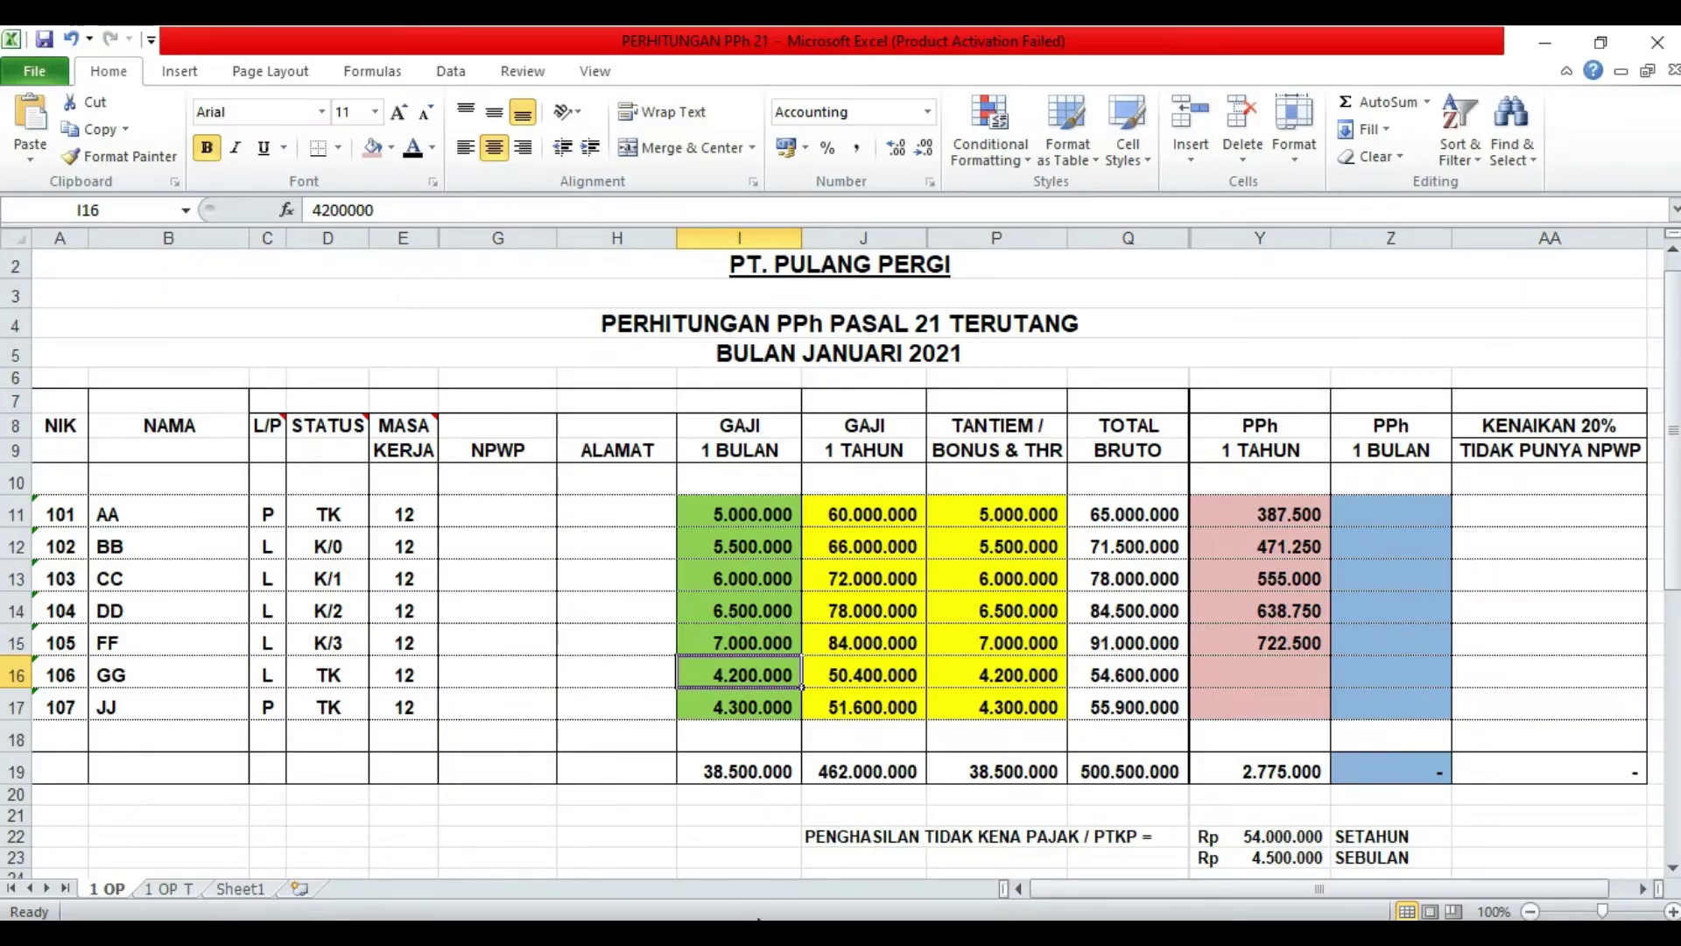
left_click(262, 675)
left_click(331, 675)
left_click(735, 671)
left_click(876, 676)
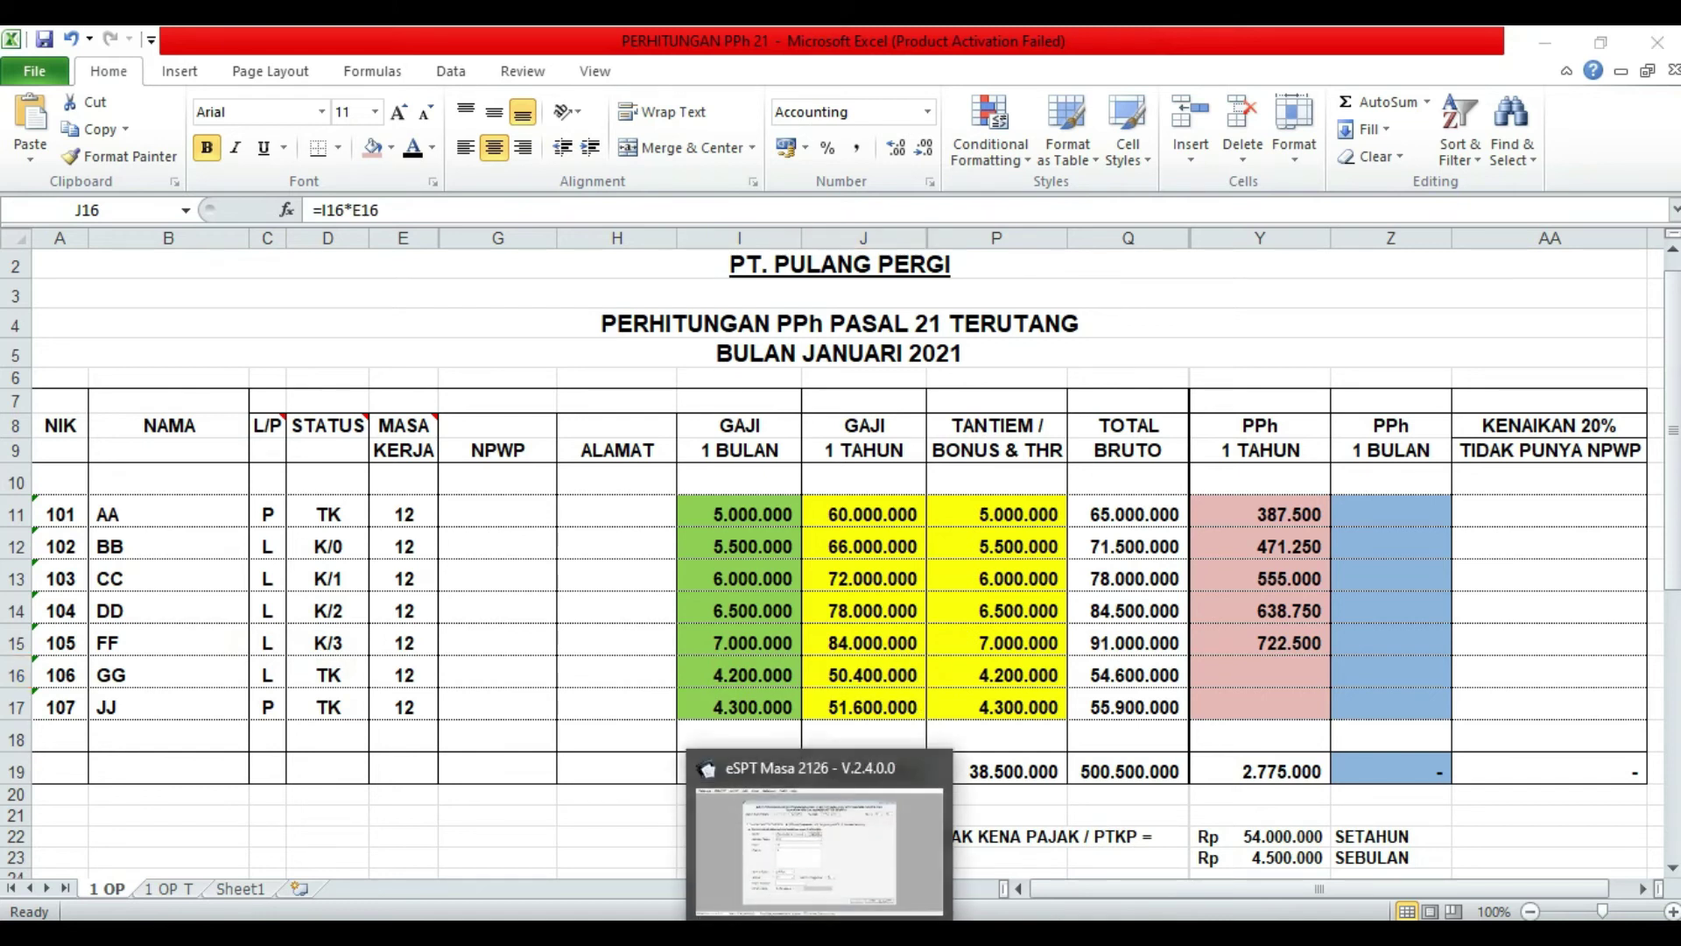
left_click(820, 921)
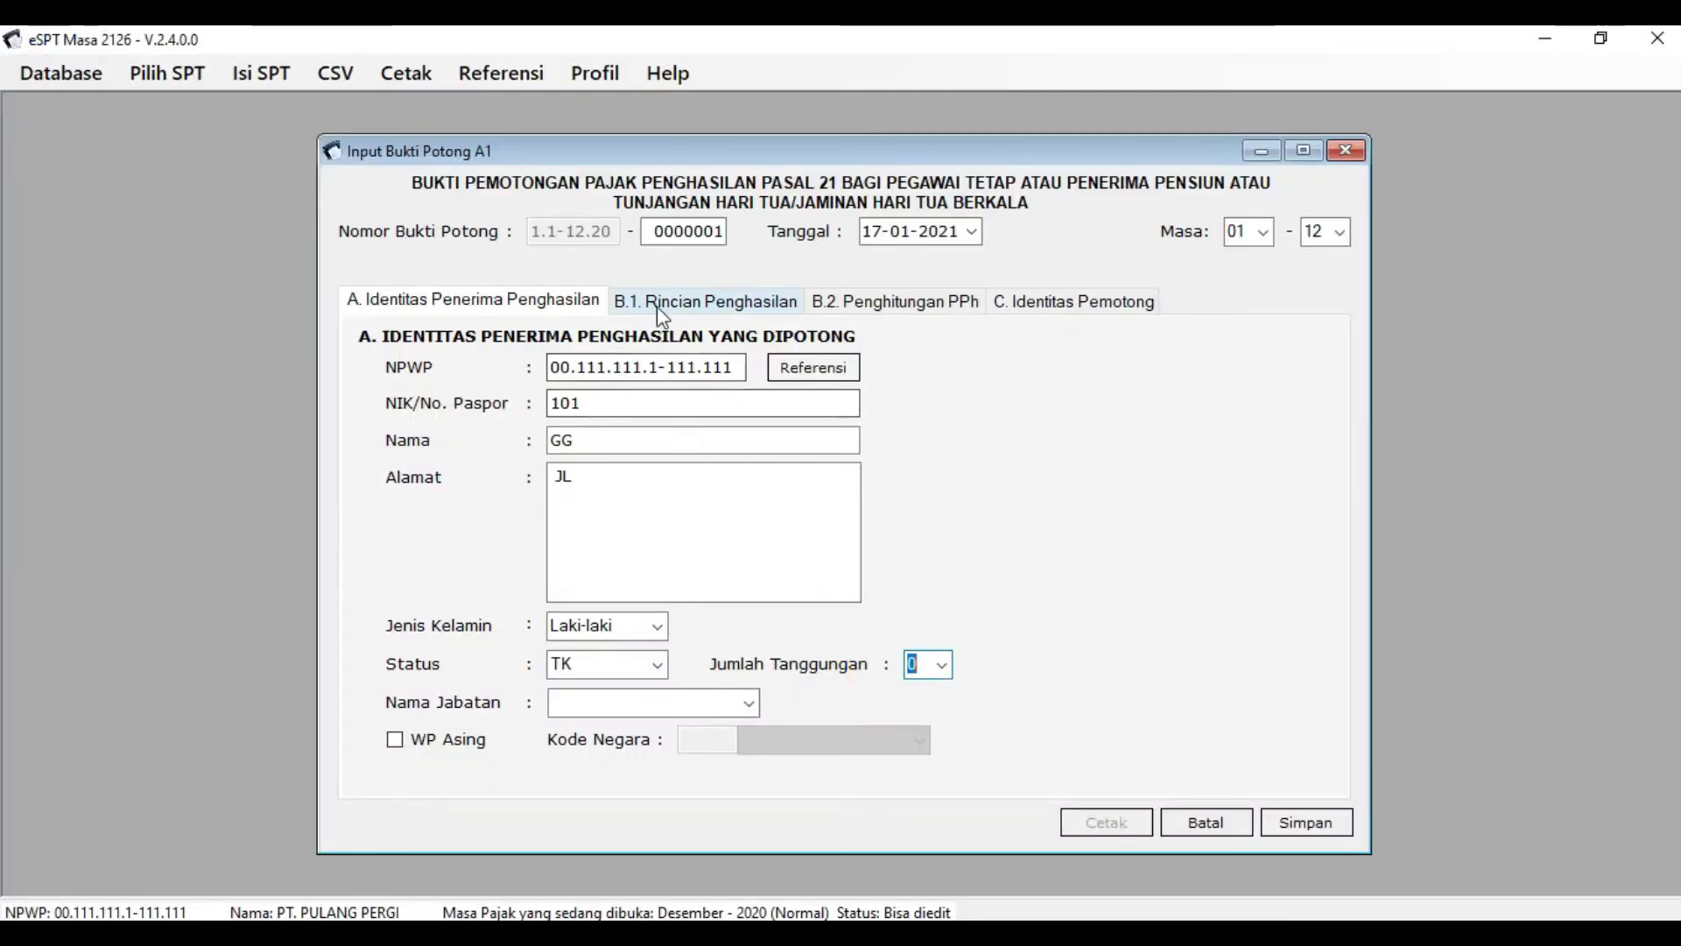
left_click(683, 304)
left_click_drag(1161, 434, 1274, 420)
type("50")
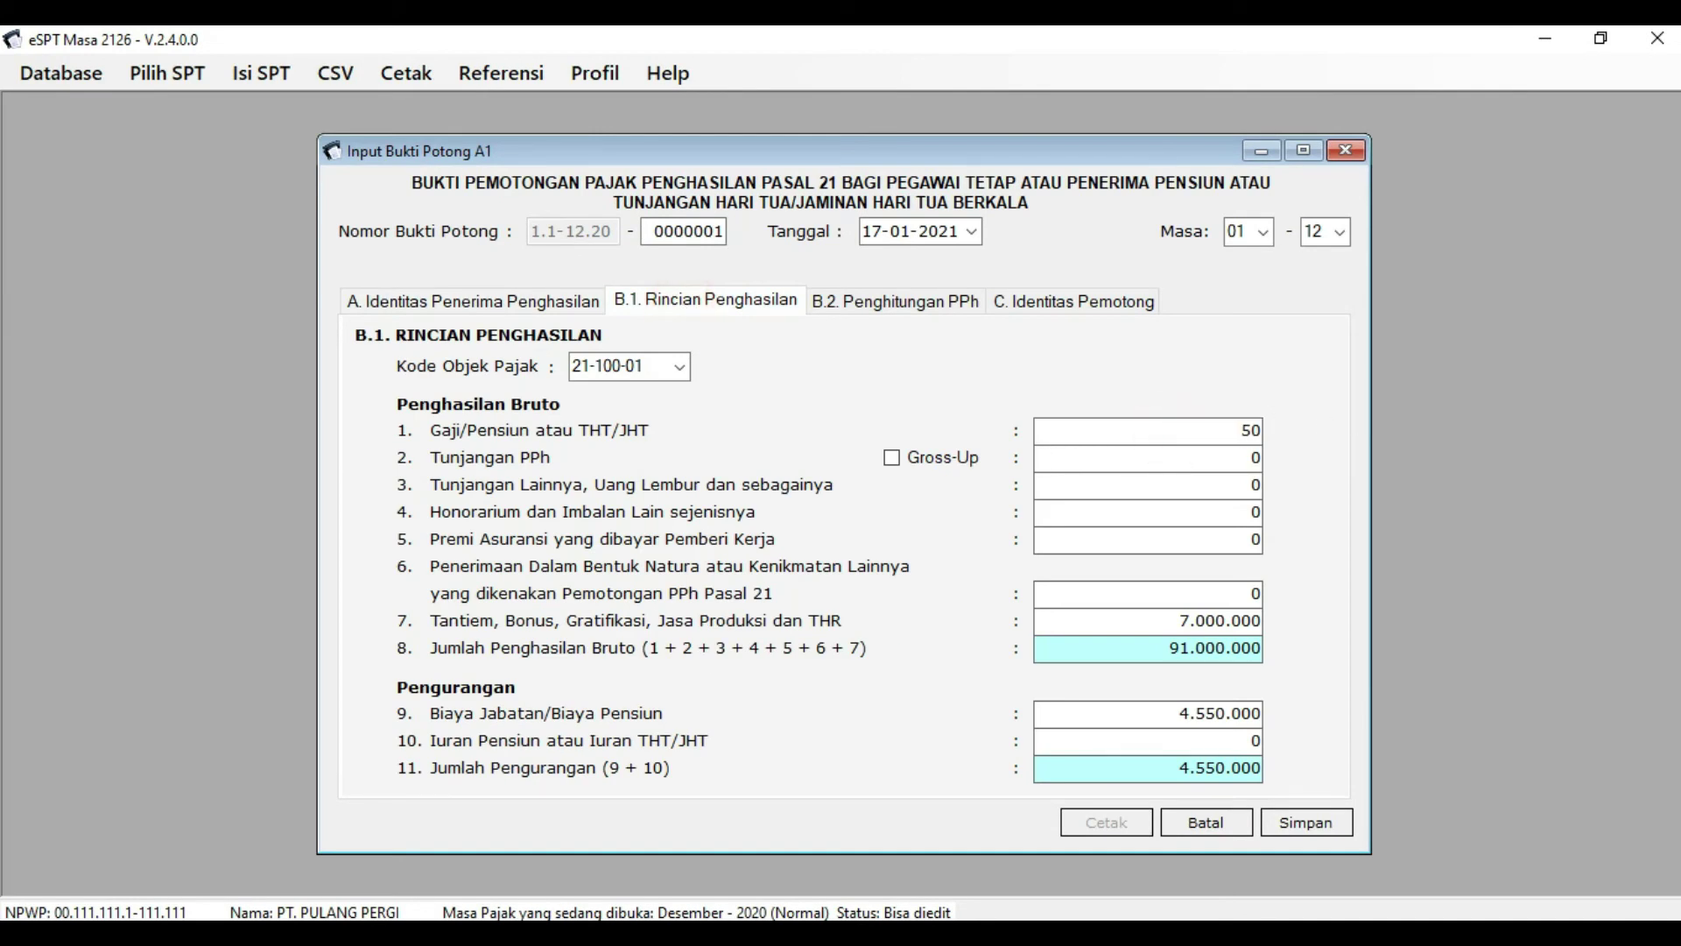
type("4000000")
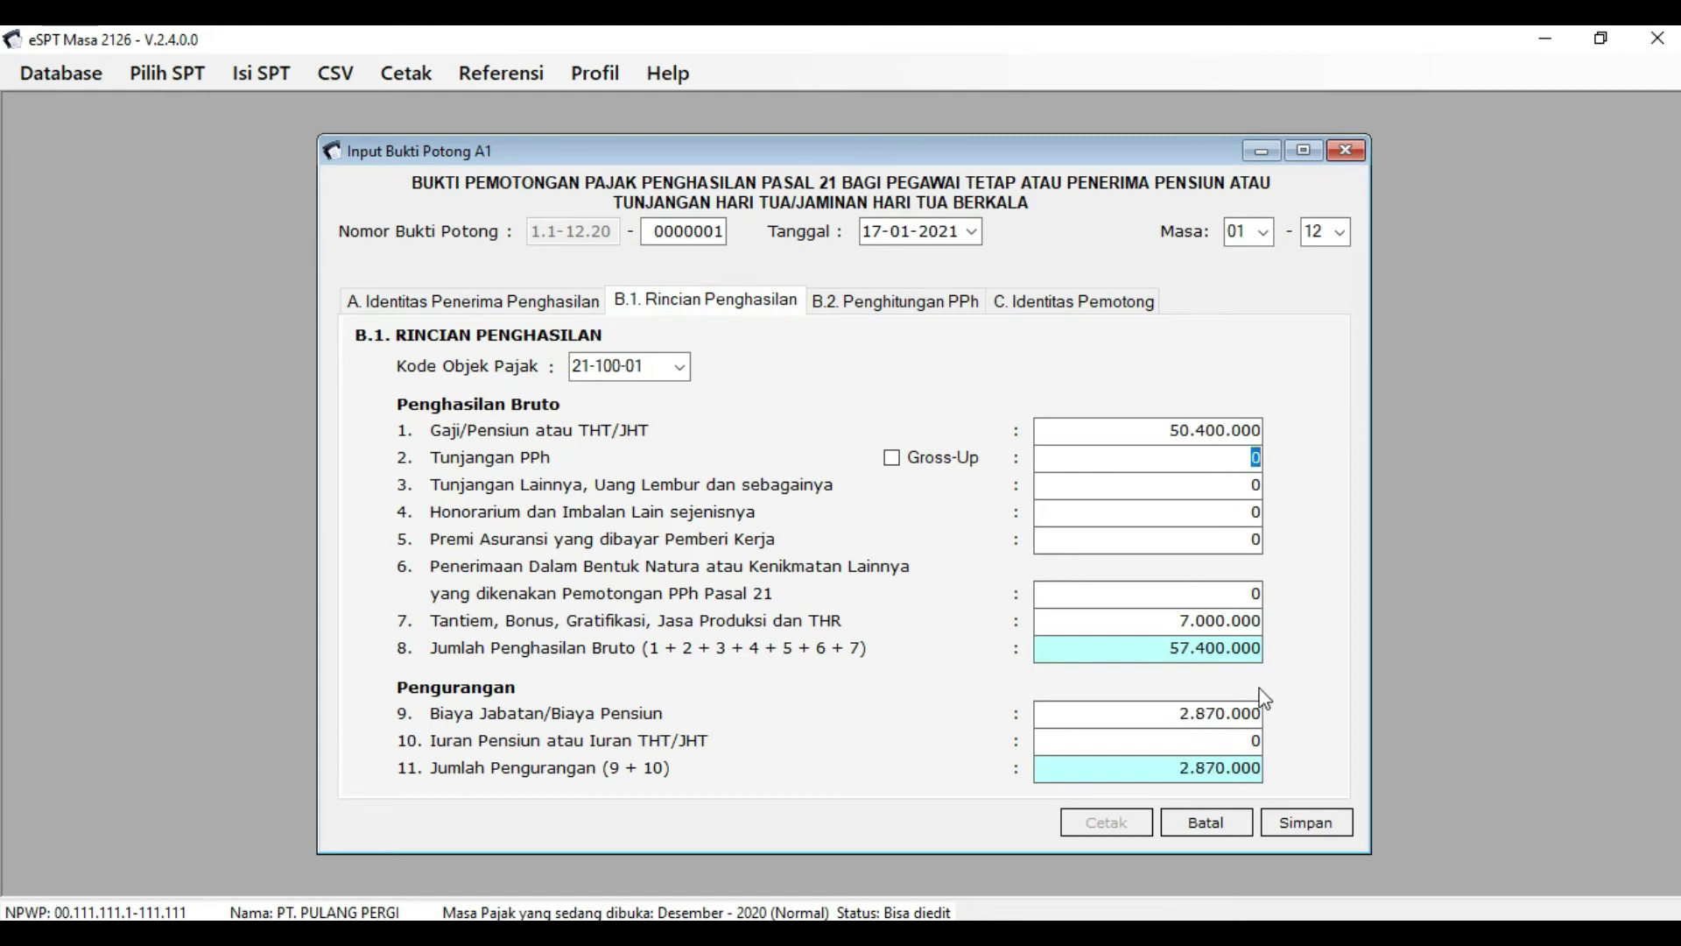
Examine the sixth employee's bonus in Excel row 16 and the annual salary and bonus columns in rows 11 to 17.
key("alt+Tab")
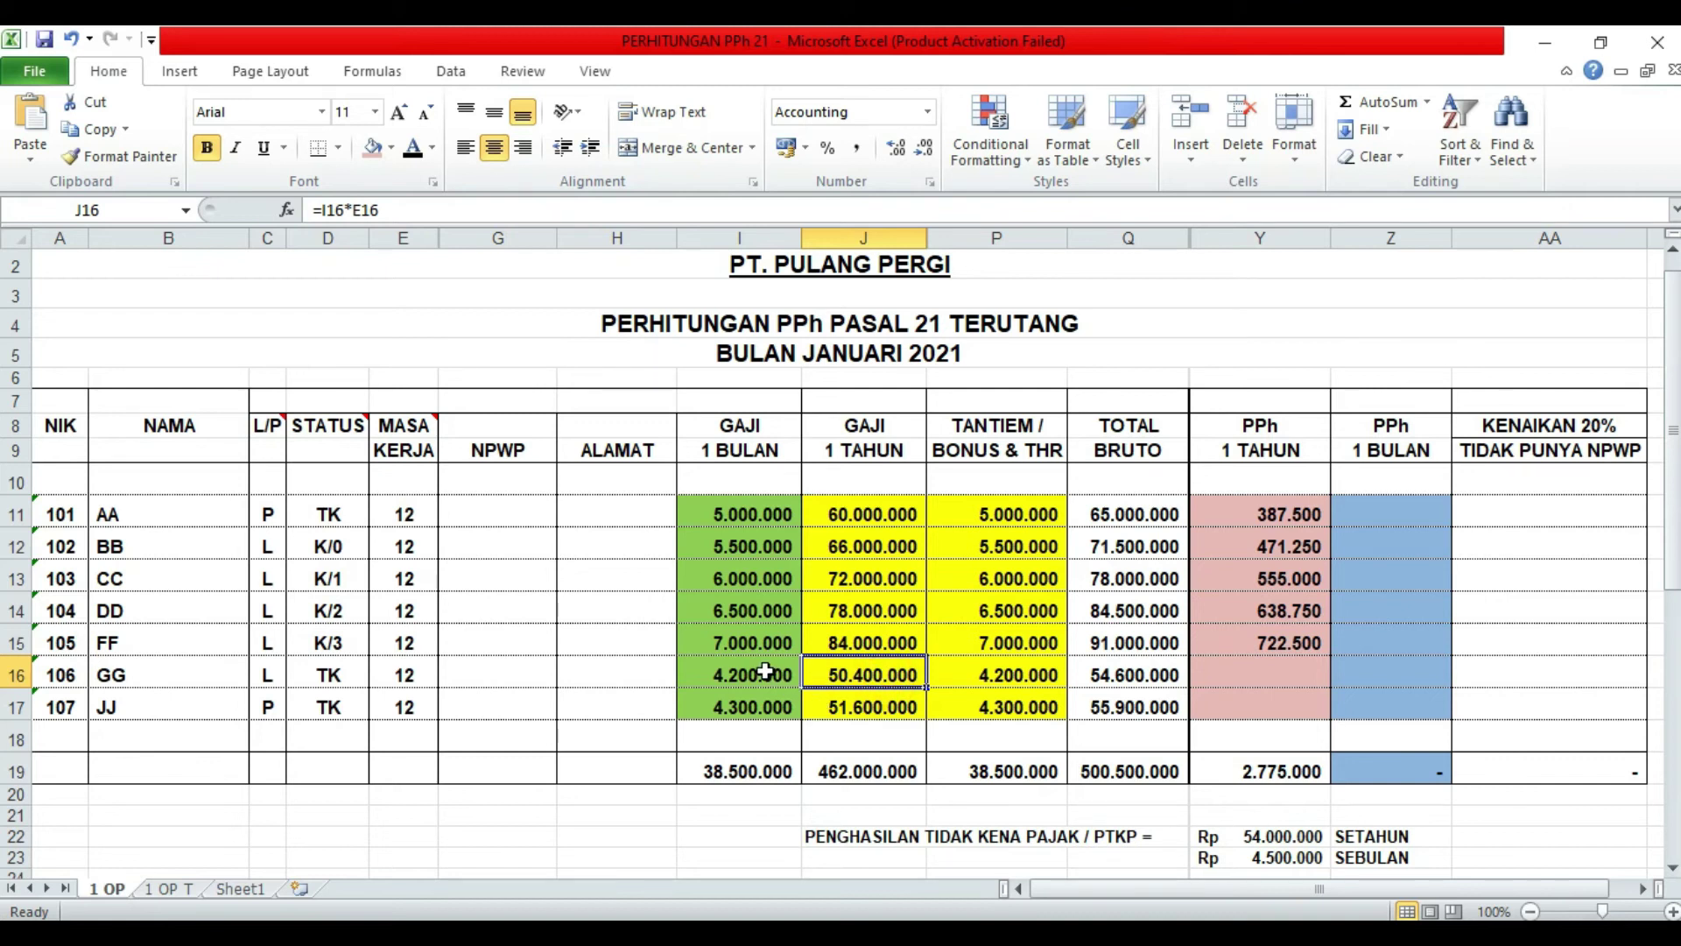
left_click(1032, 676)
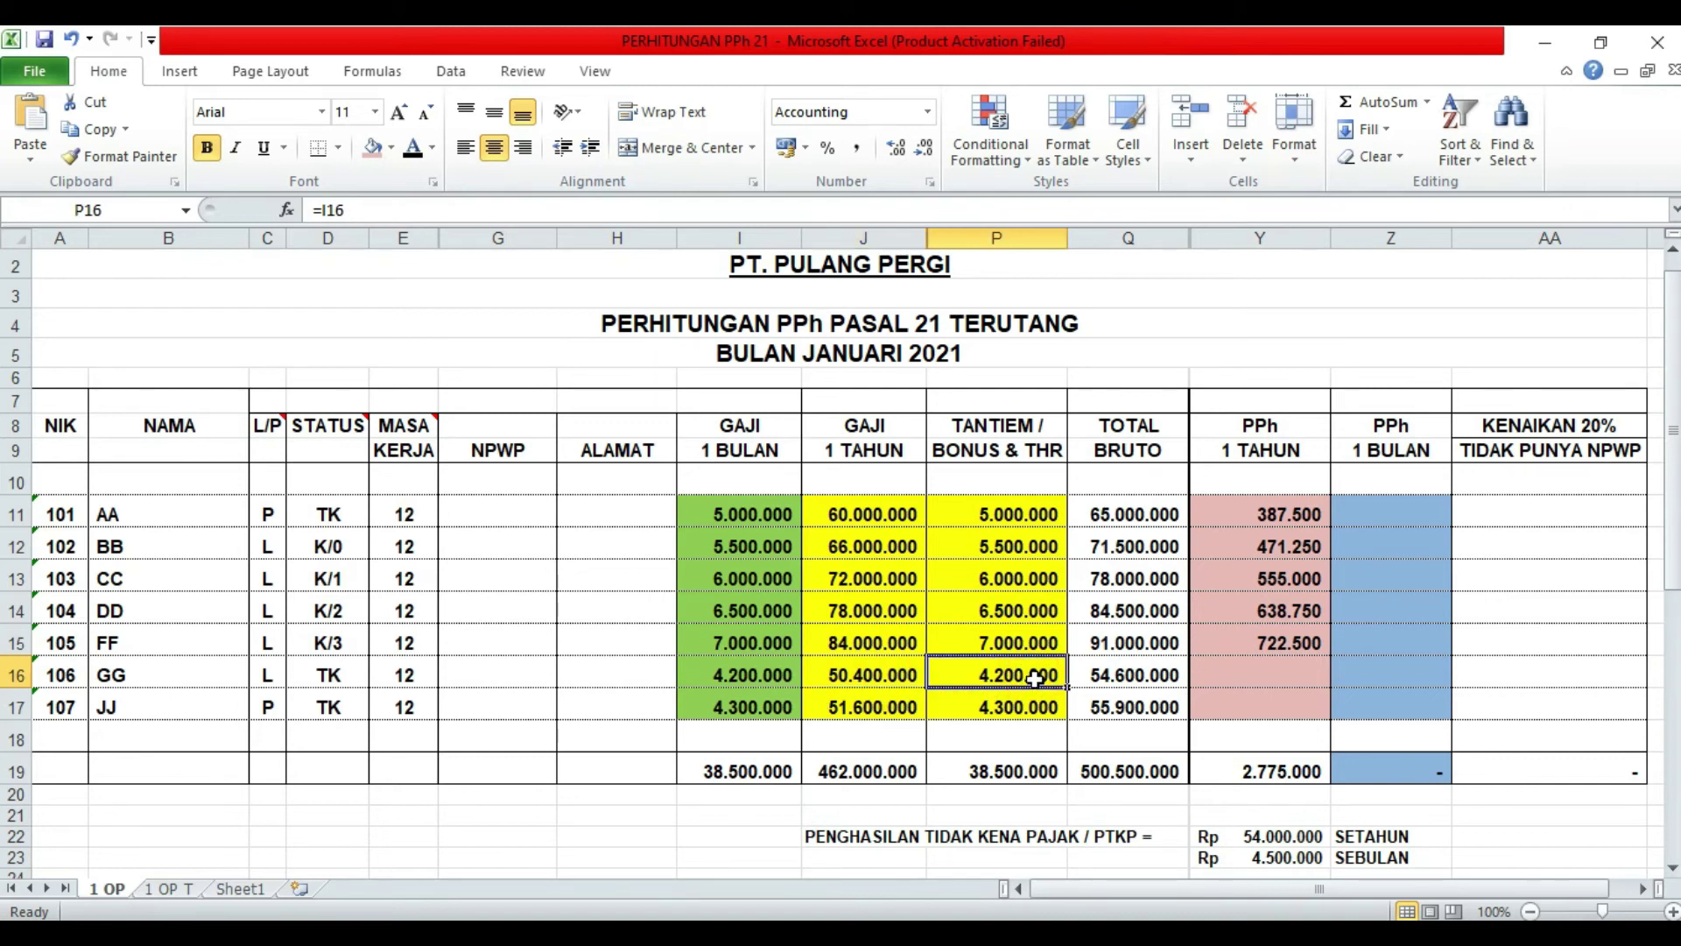
left_click_drag(857, 517, 960, 691)
left_click_drag(893, 514, 1036, 708)
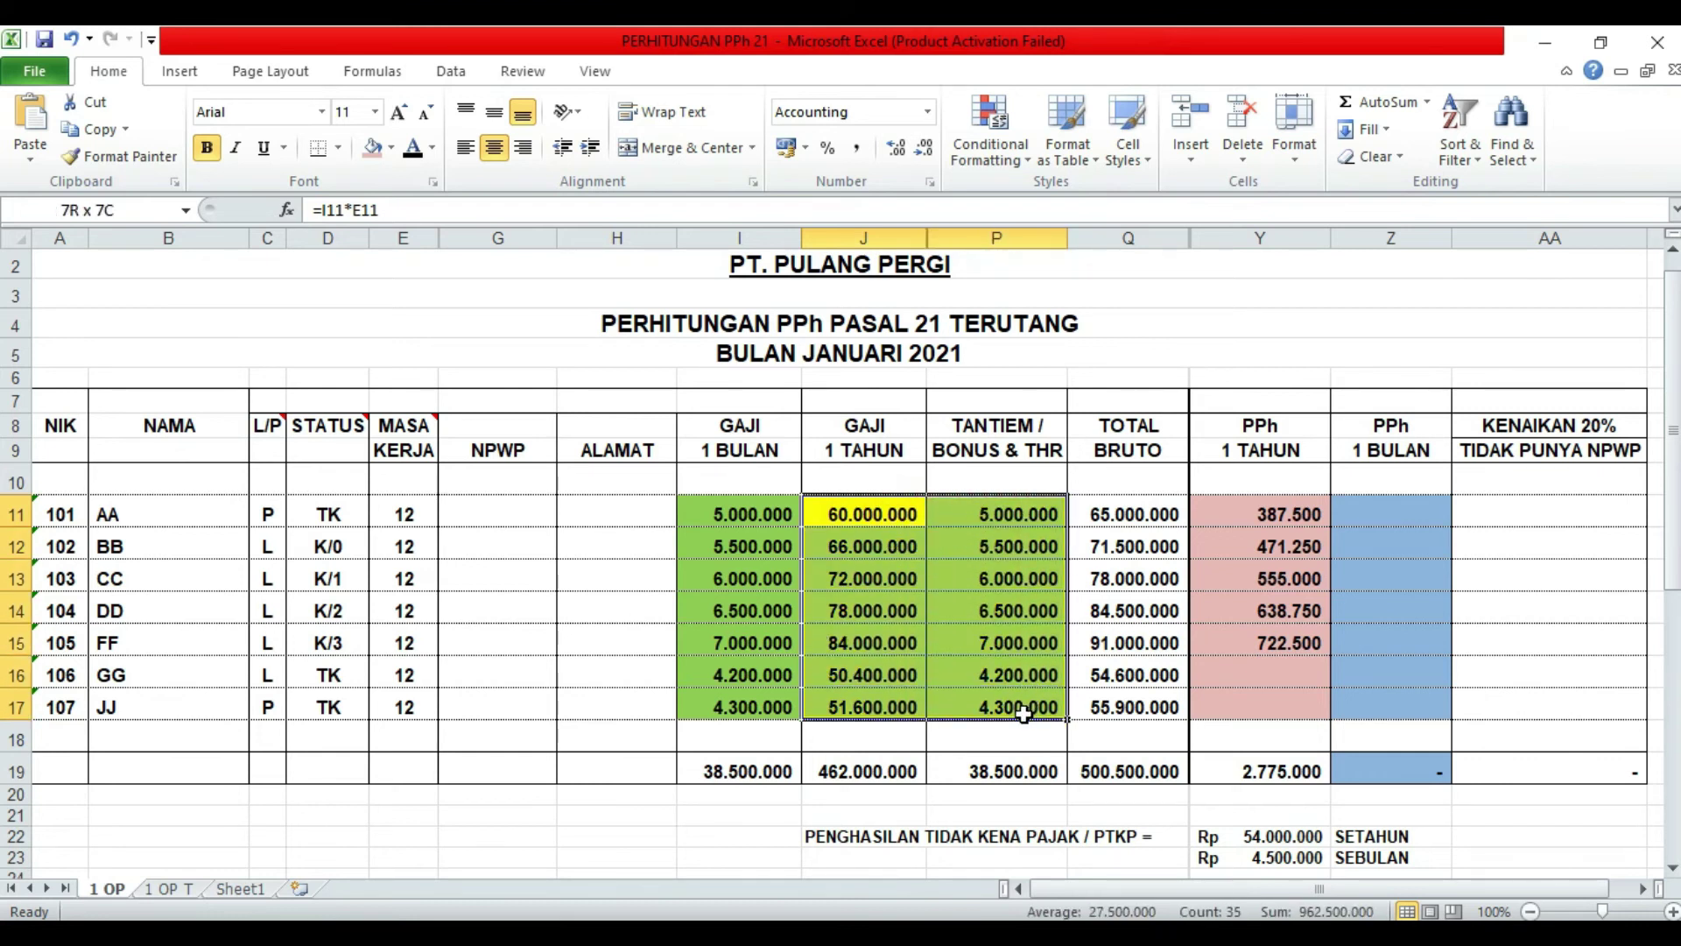
left_click(899, 523)
left_click_drag(910, 514, 1009, 706)
left_click(993, 514)
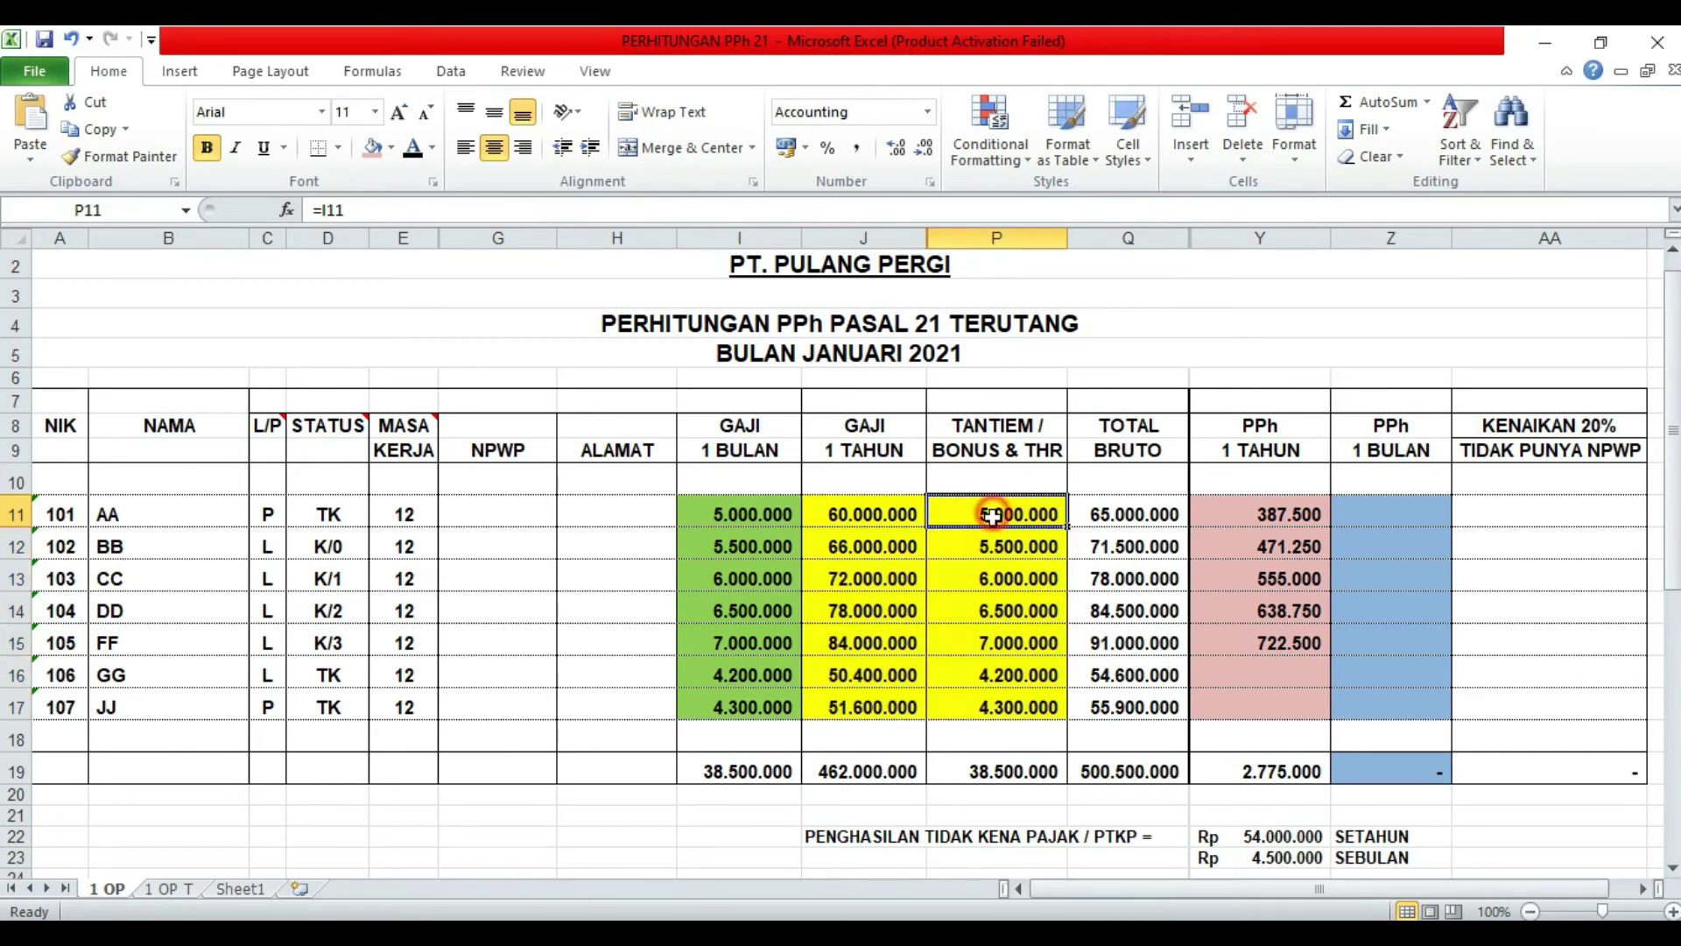
left_click(997, 705)
left_click(998, 675)
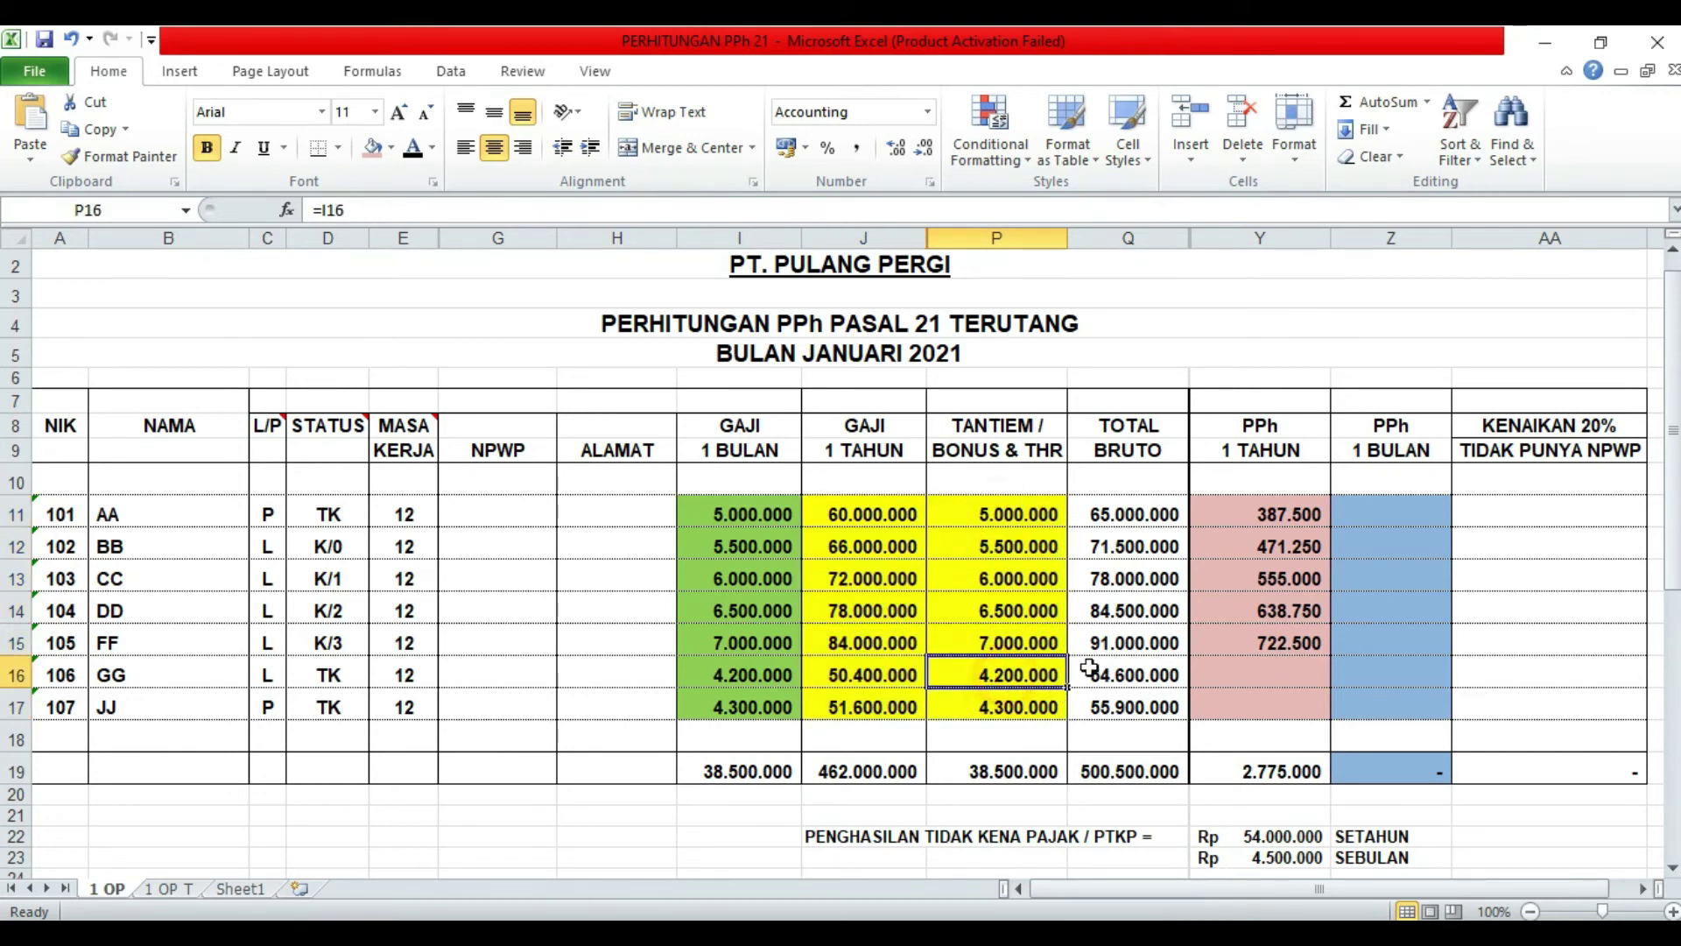
Return to eSPT and set line 7, Tantiem, Bonus, Gratifikasi, Jasa Produksi dan THR, to 4.200.000 for the sixth employee.
left_click(883, 936)
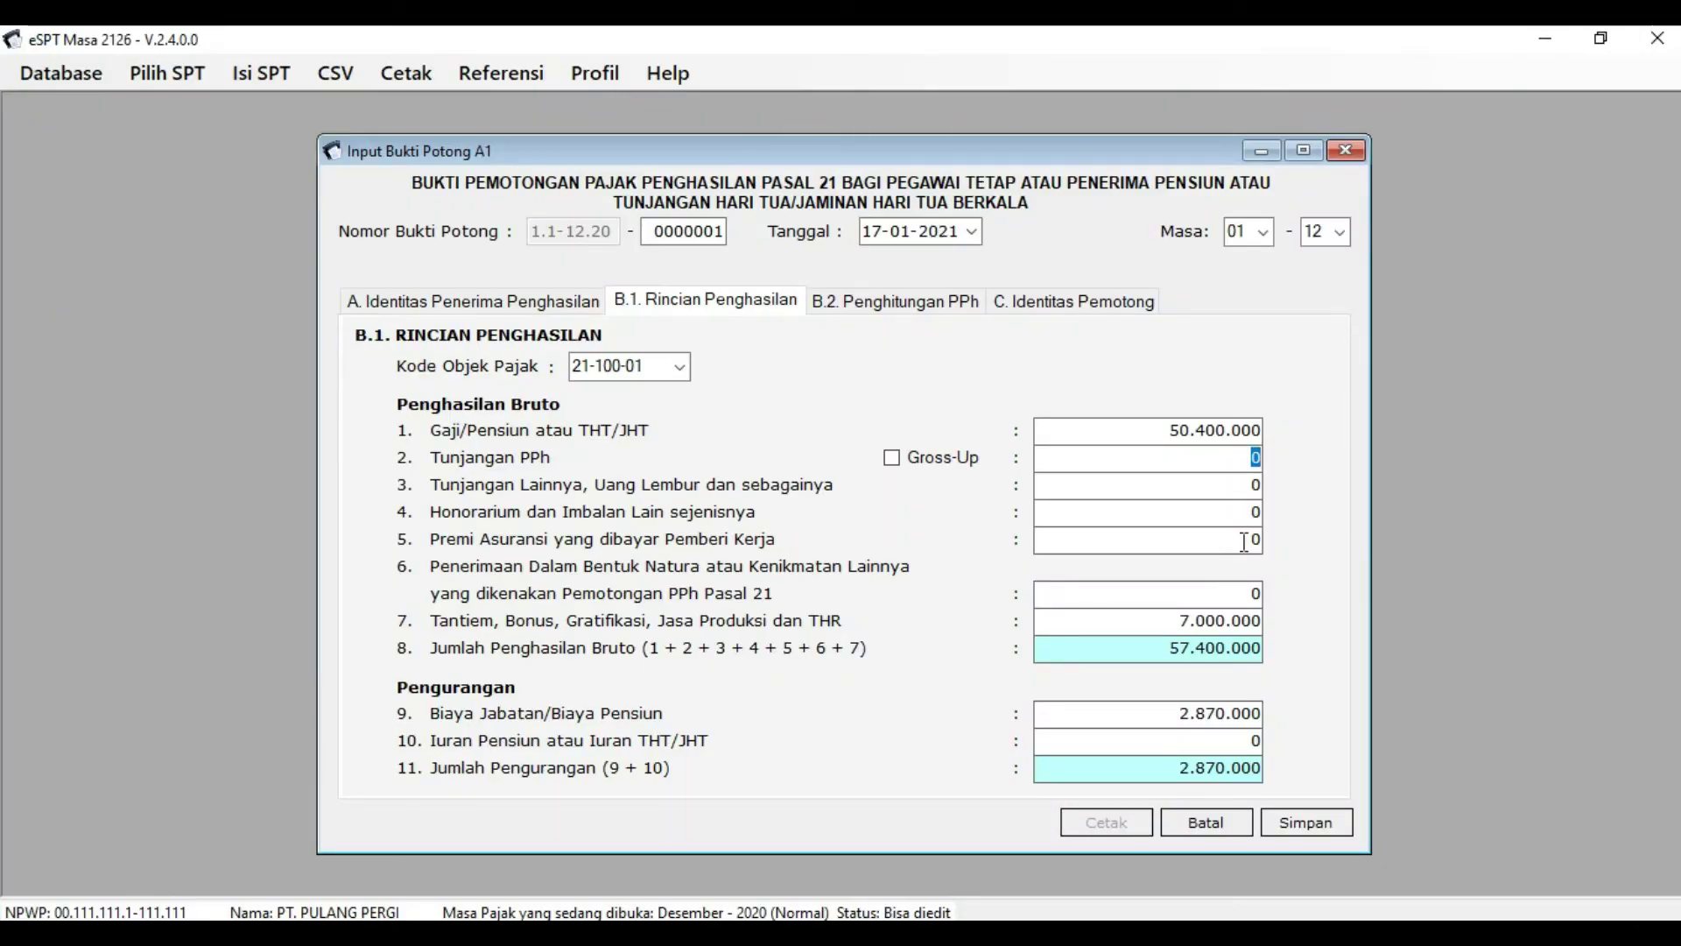
left_click(1239, 595)
left_click(1186, 624)
type("4200")
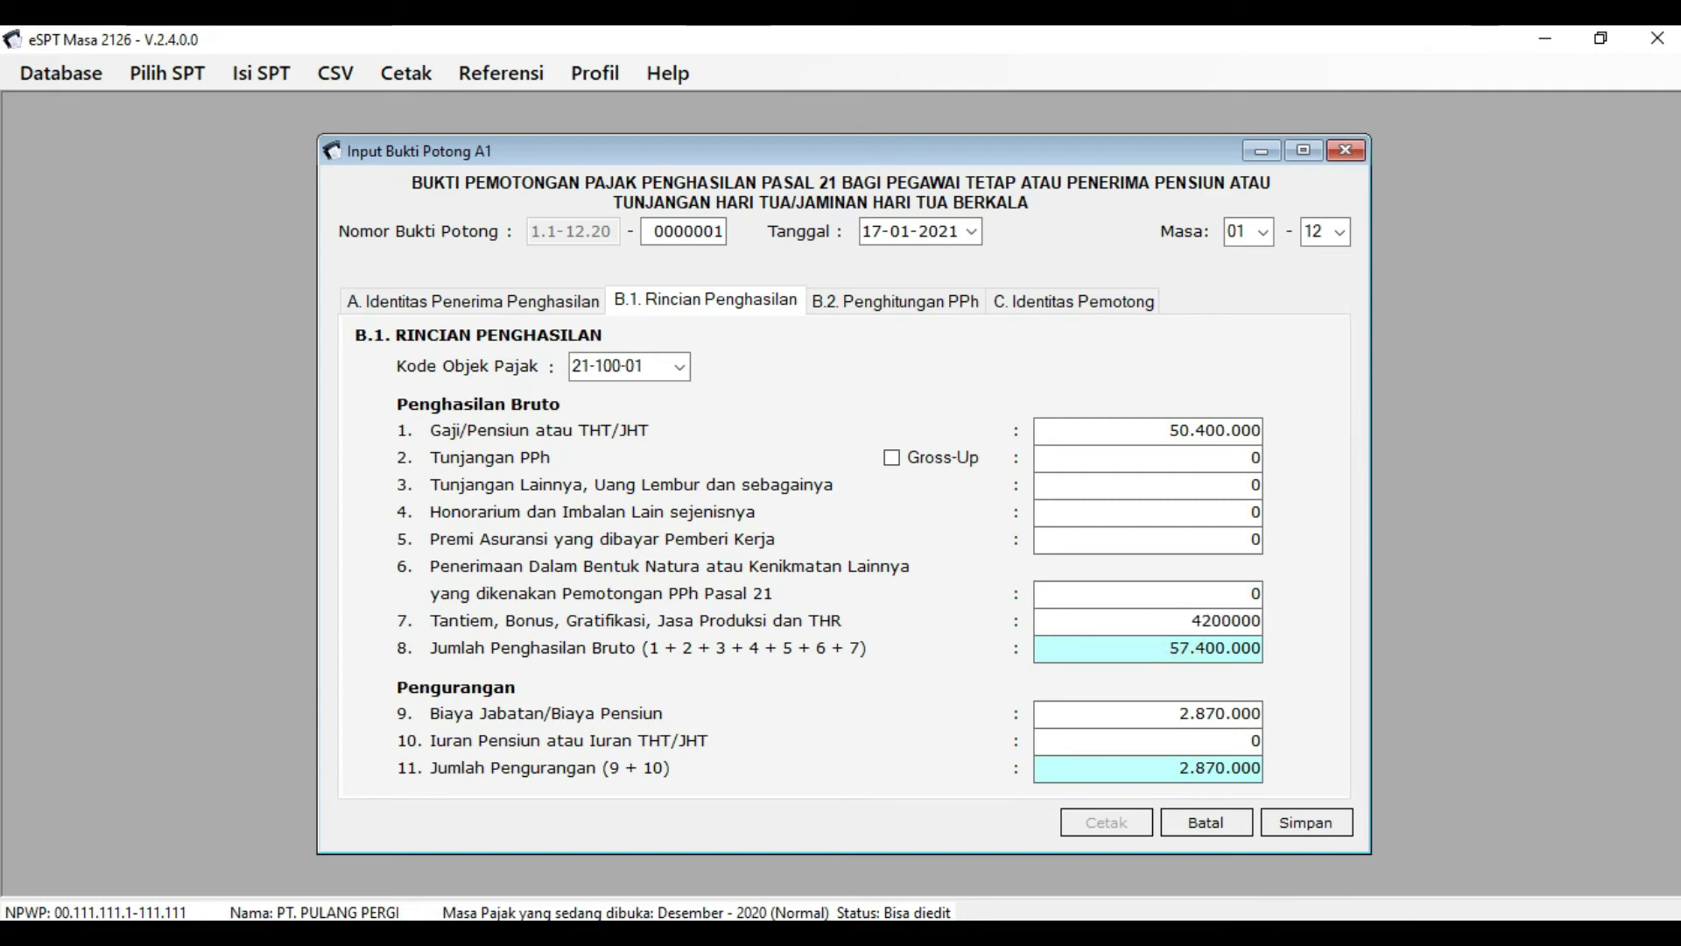
key("Tab")
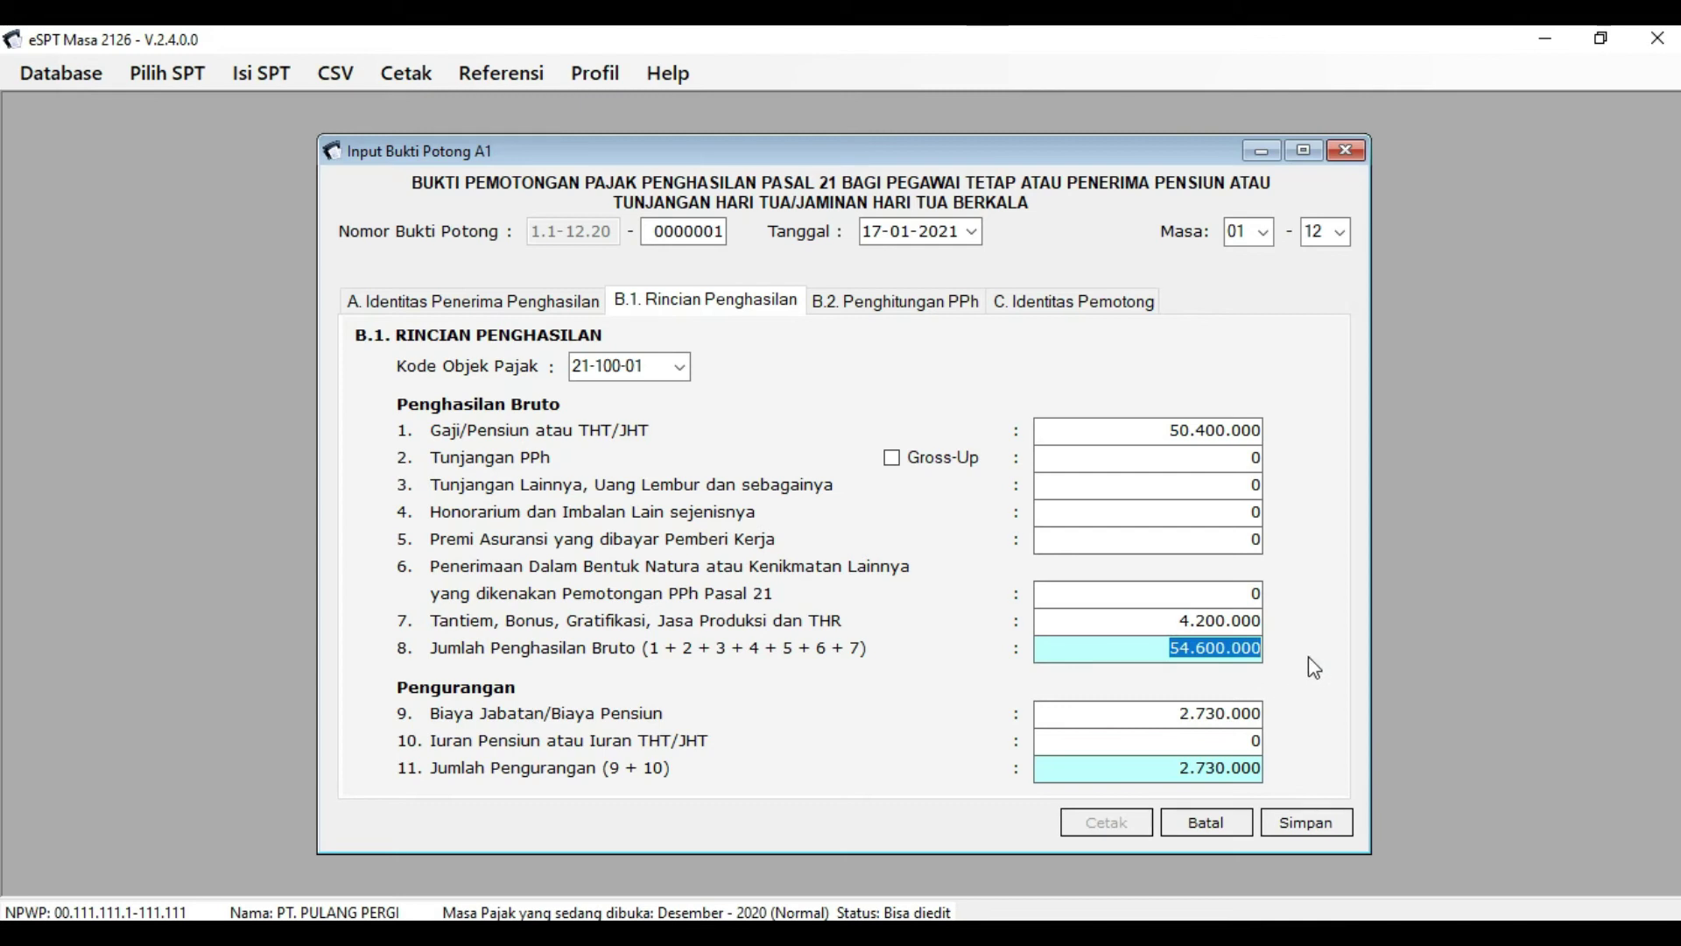
Examine the sixth employee's net income, PTKP and taxable income on lines 14 to 16 of section B.2, Penghitungan PPh.
left_click(869, 302)
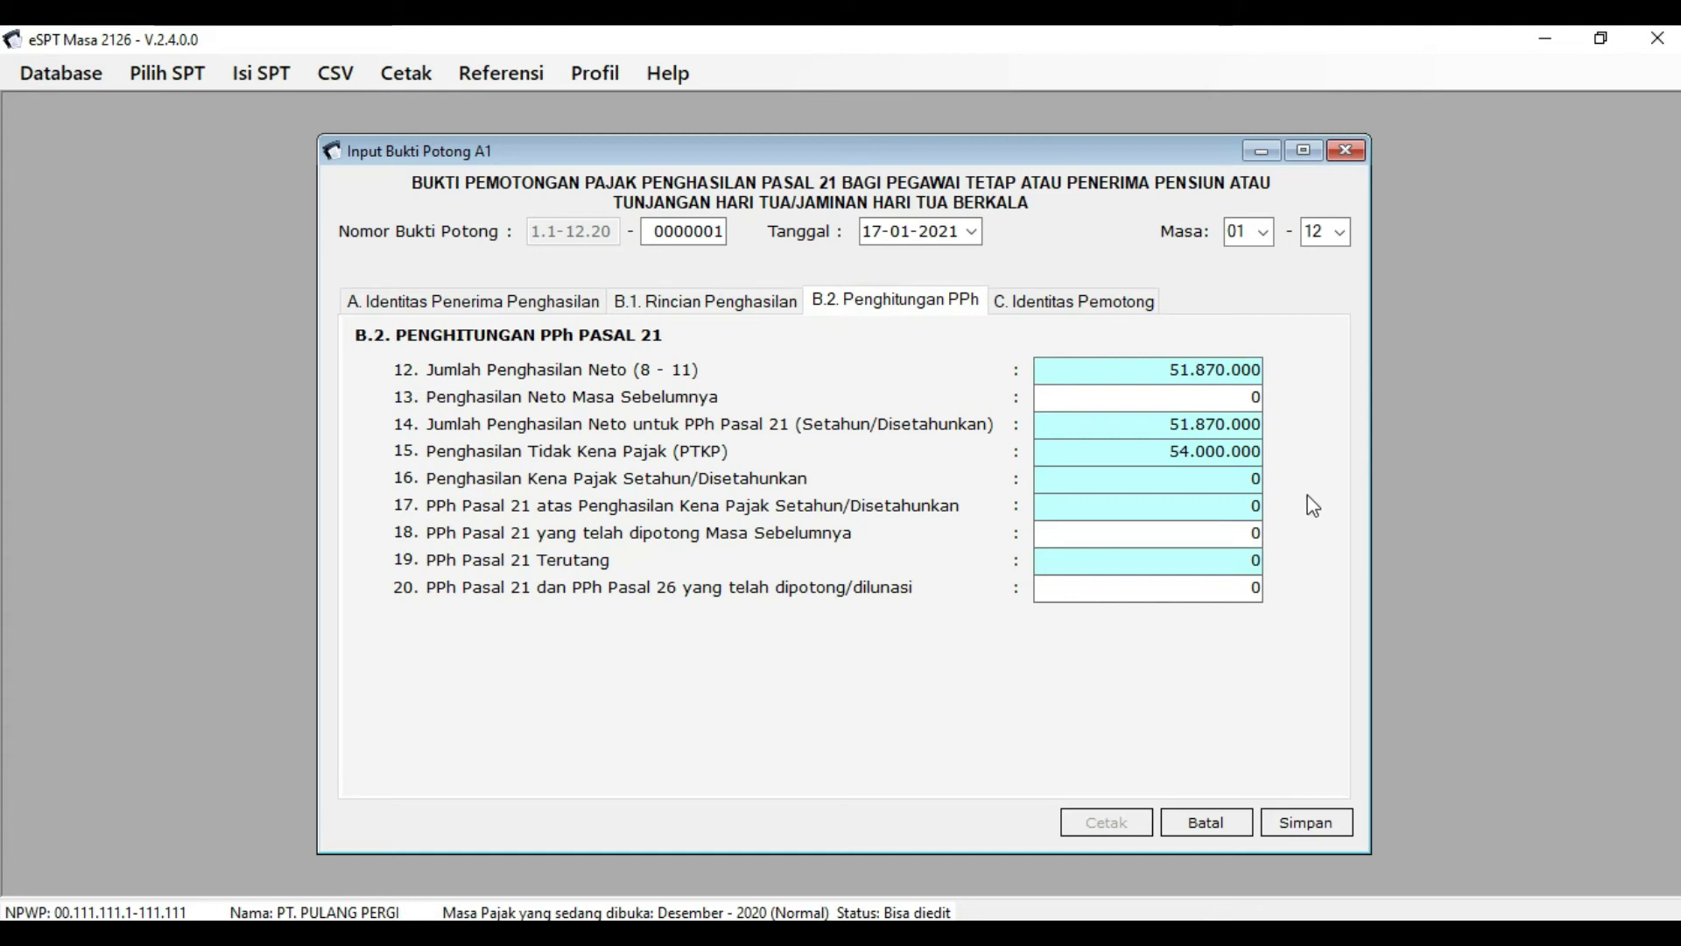
left_click(983, 488)
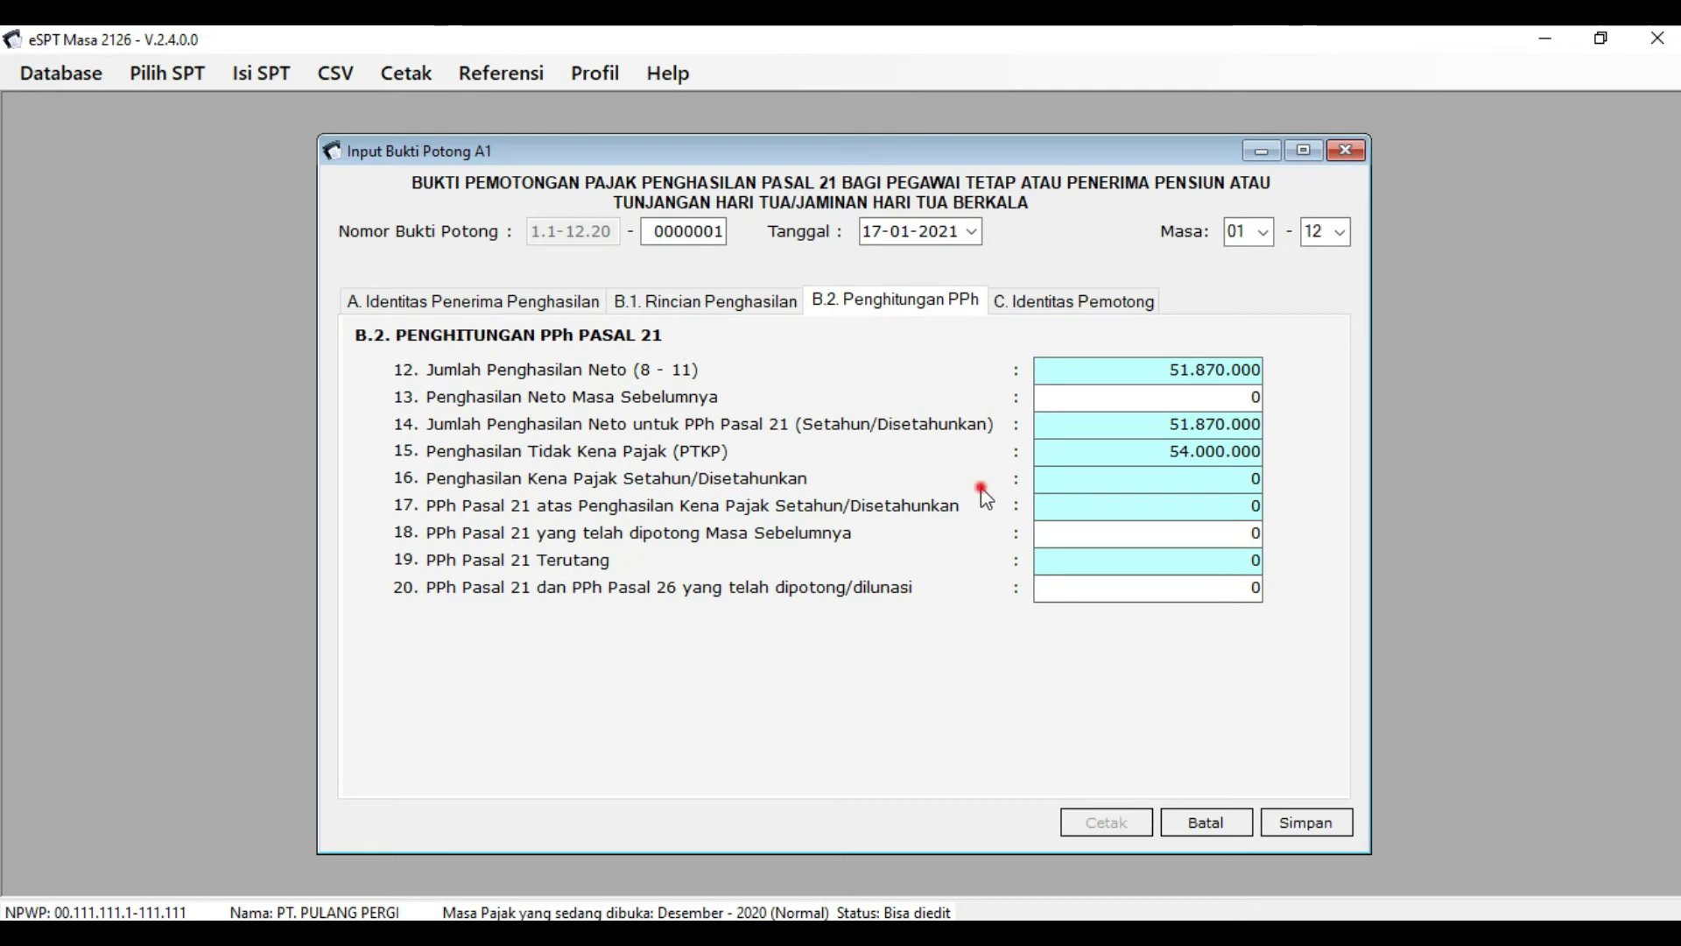
left_click(1311, 450)
left_click(796, 452)
left_click(852, 451)
left_click_drag(1158, 451, 1289, 451)
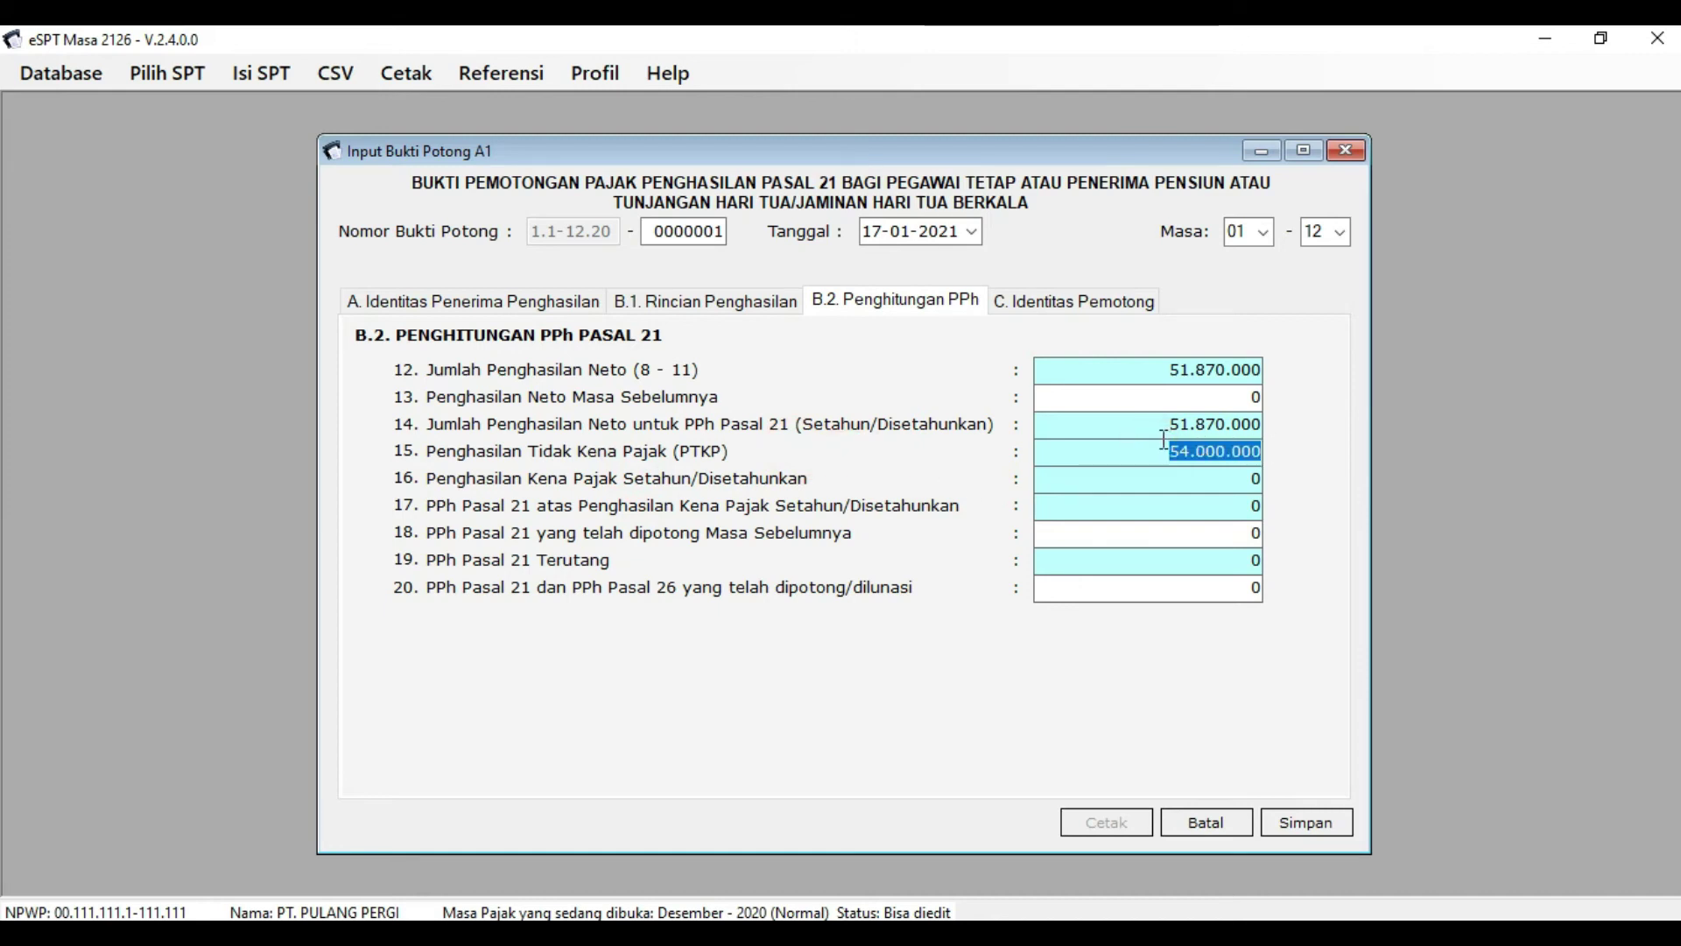
left_click_drag(1158, 425, 1289, 406)
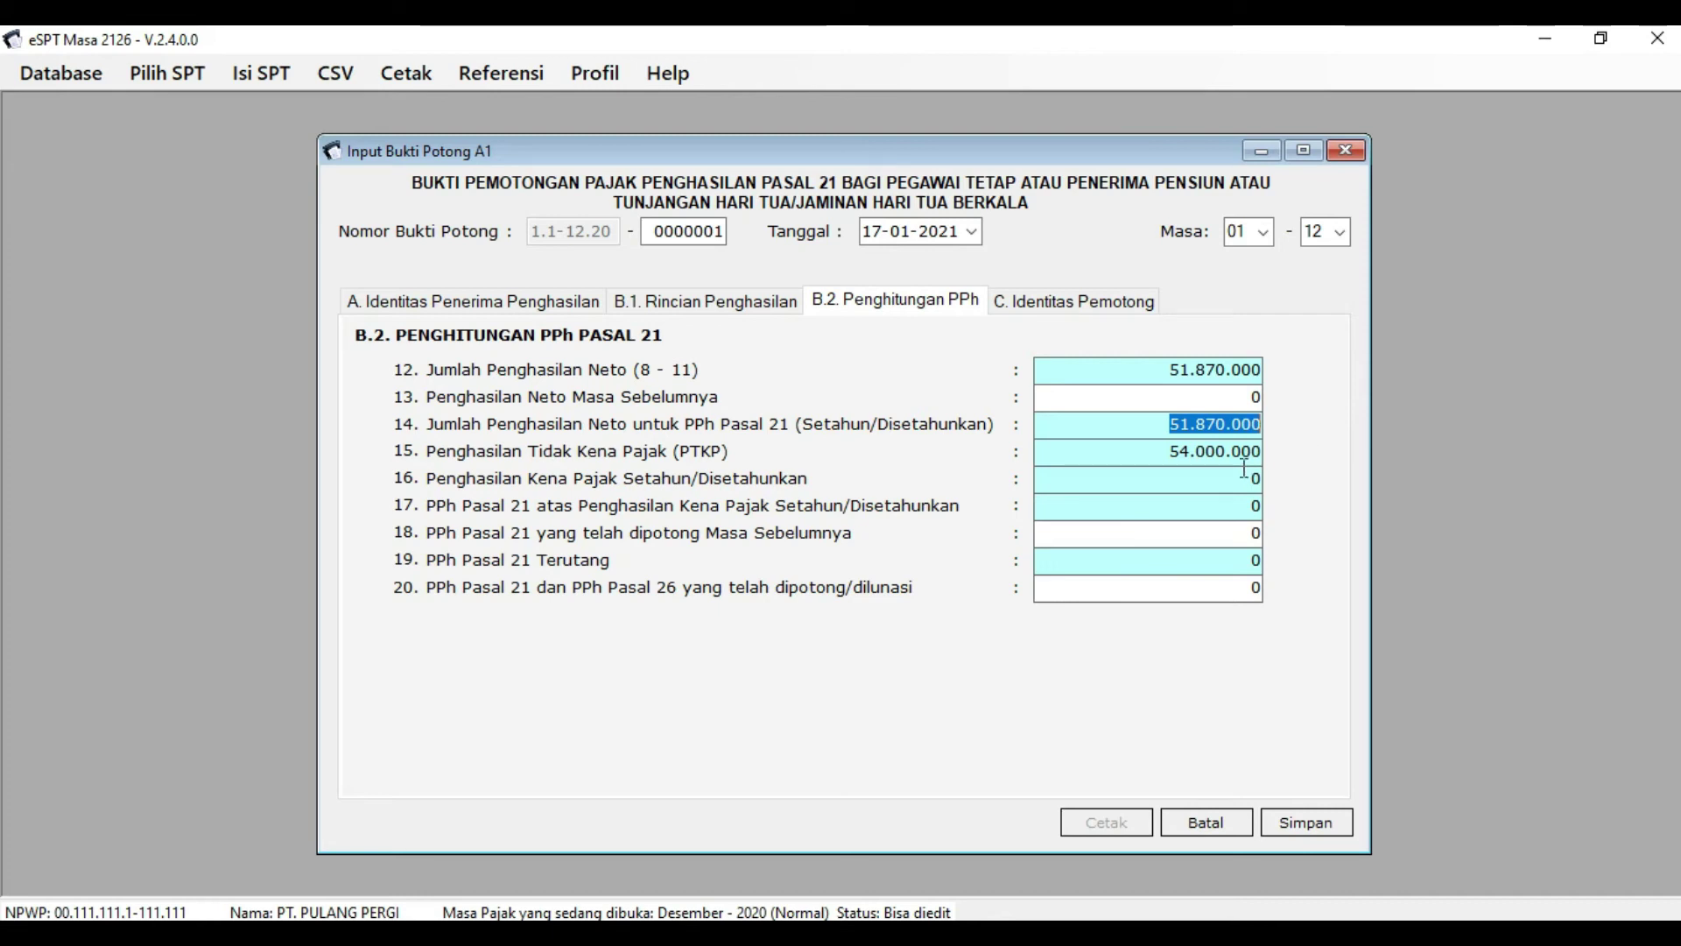
left_click(1171, 481)
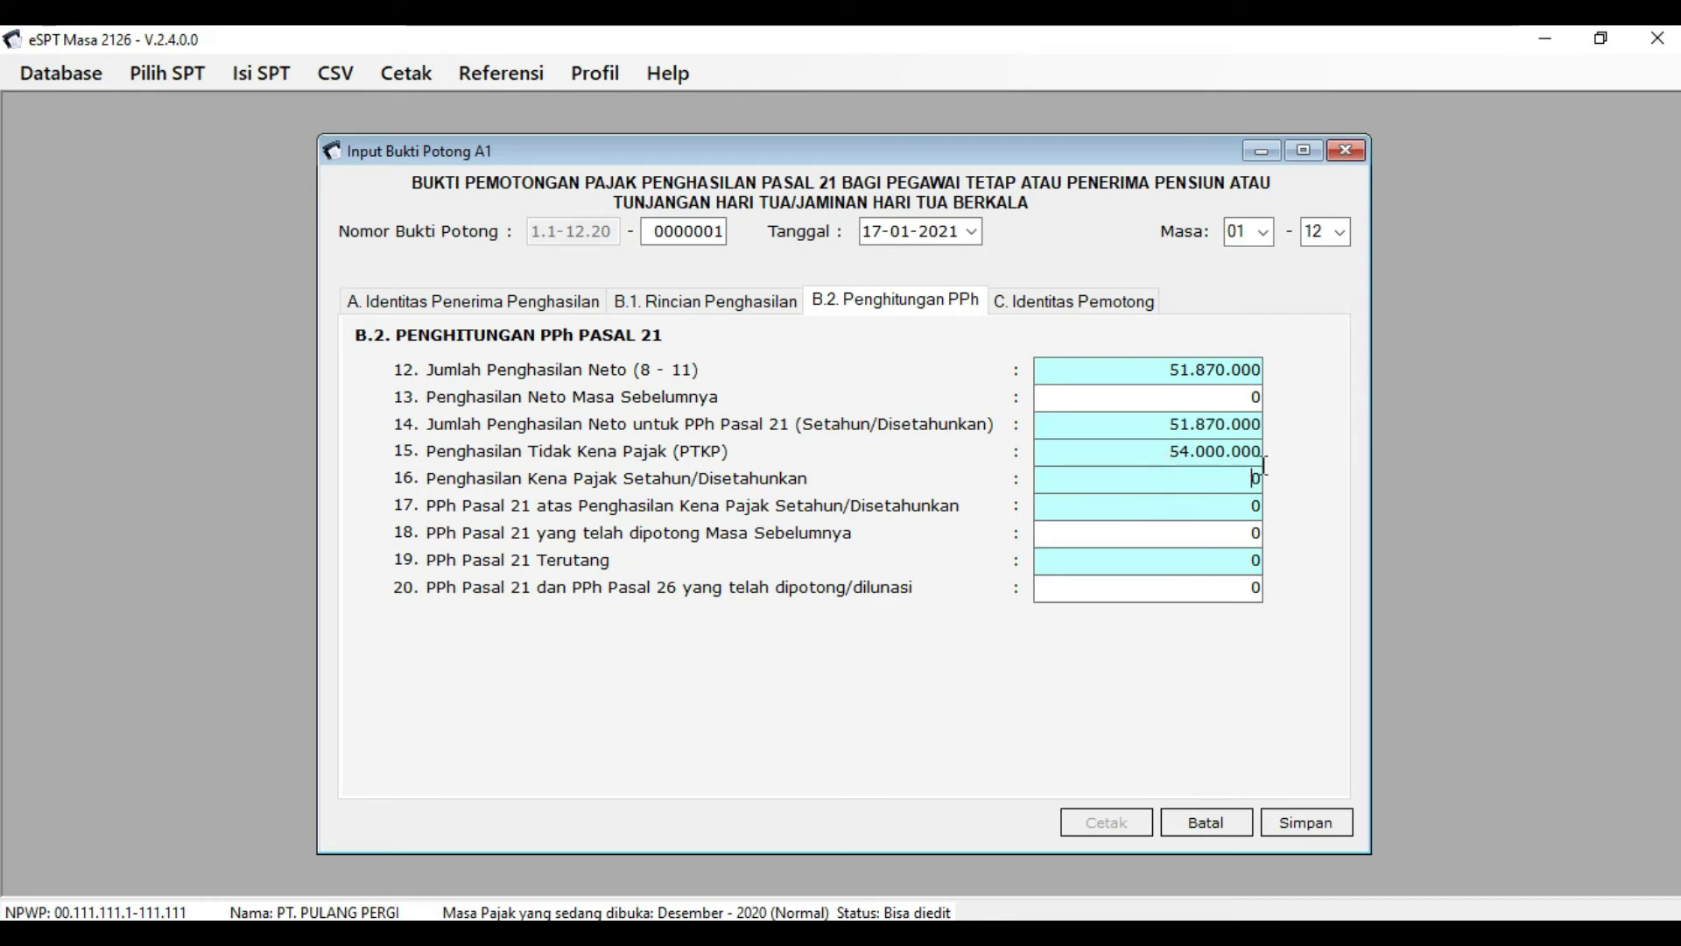
left_click(1156, 481)
Switch to Excel and fill the sixth employee's annual PPh cell, Y16, with the standard red color.
key("alt+Tab")
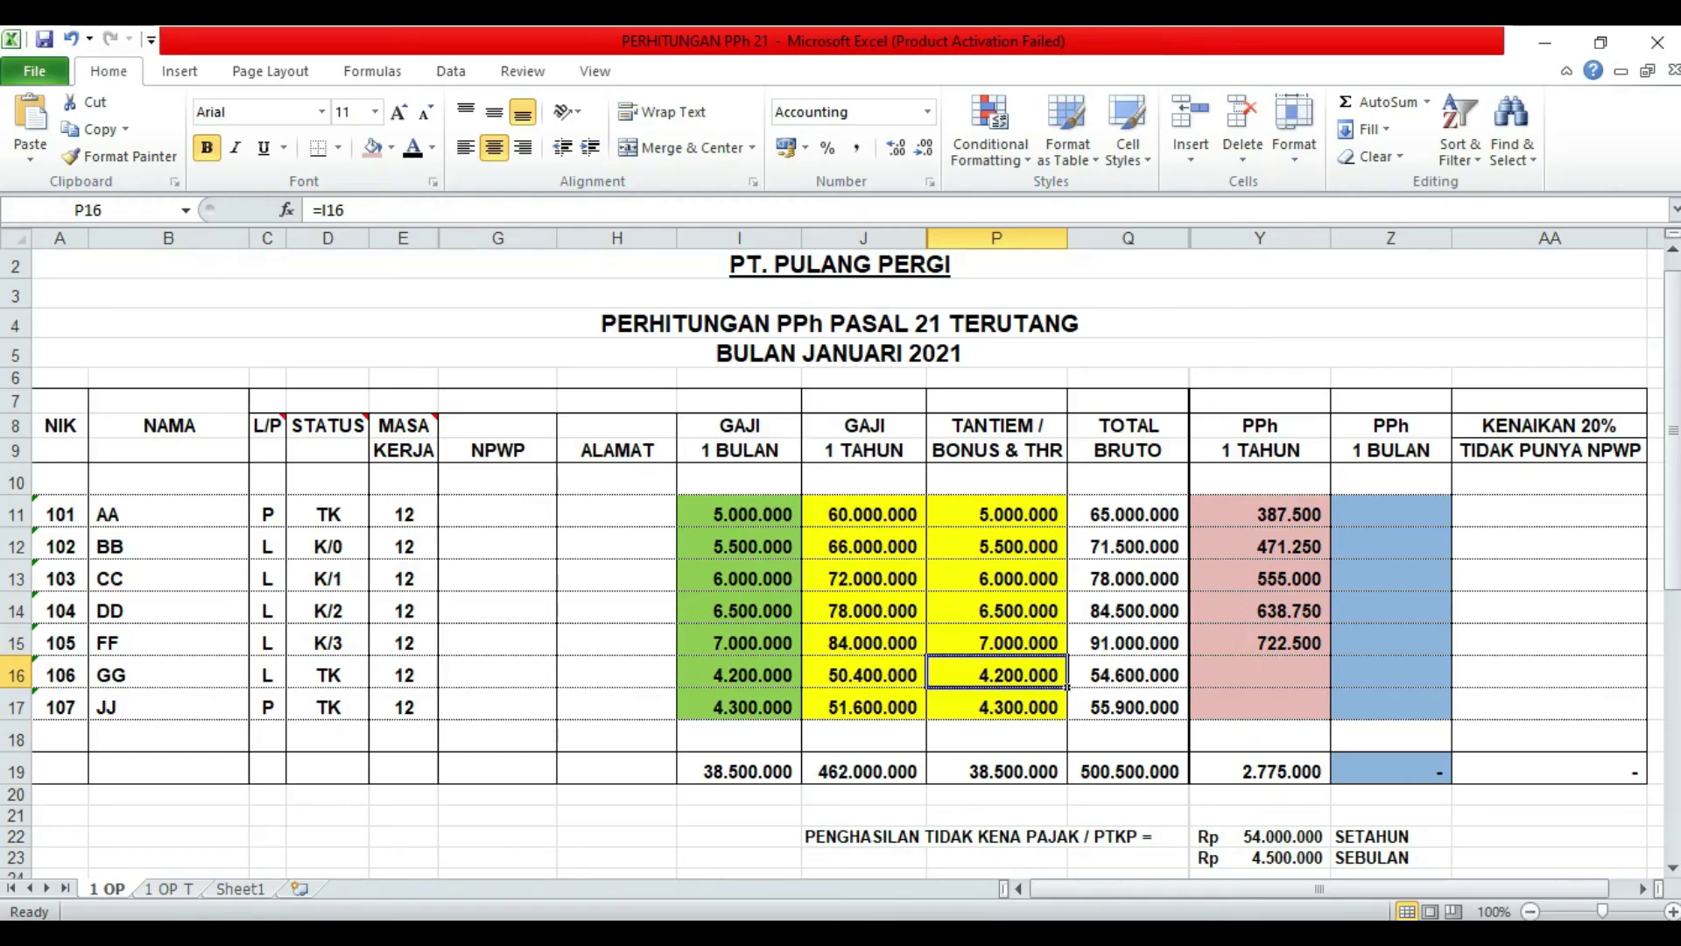
left_click(1242, 675)
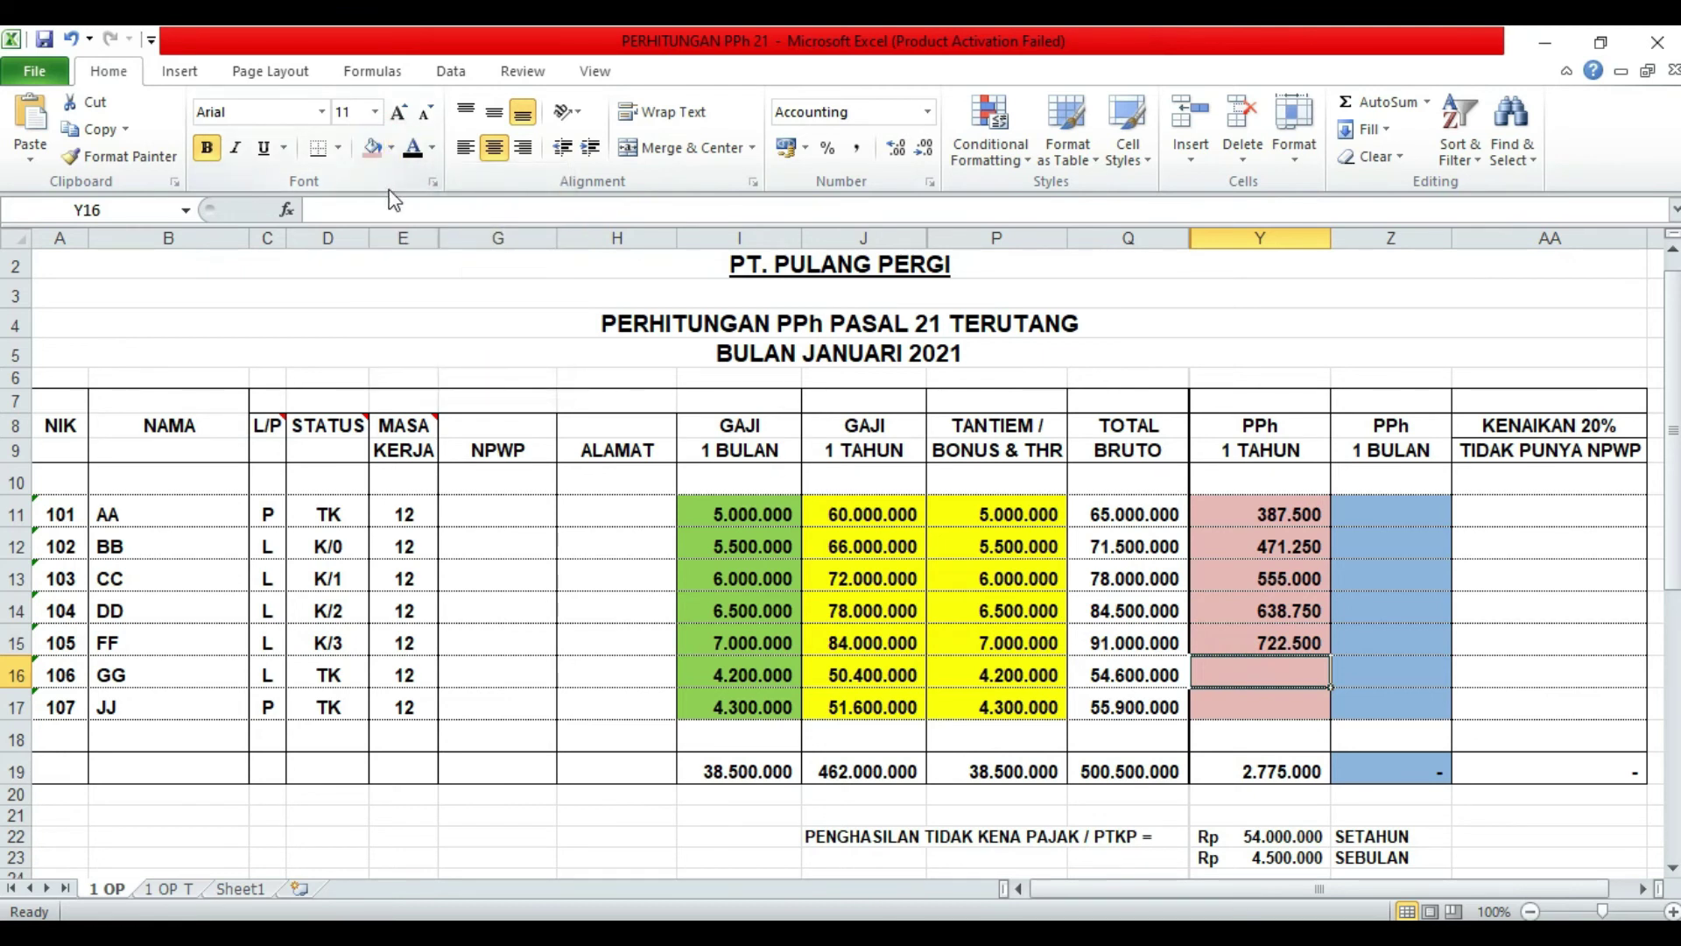
left_click(391, 147)
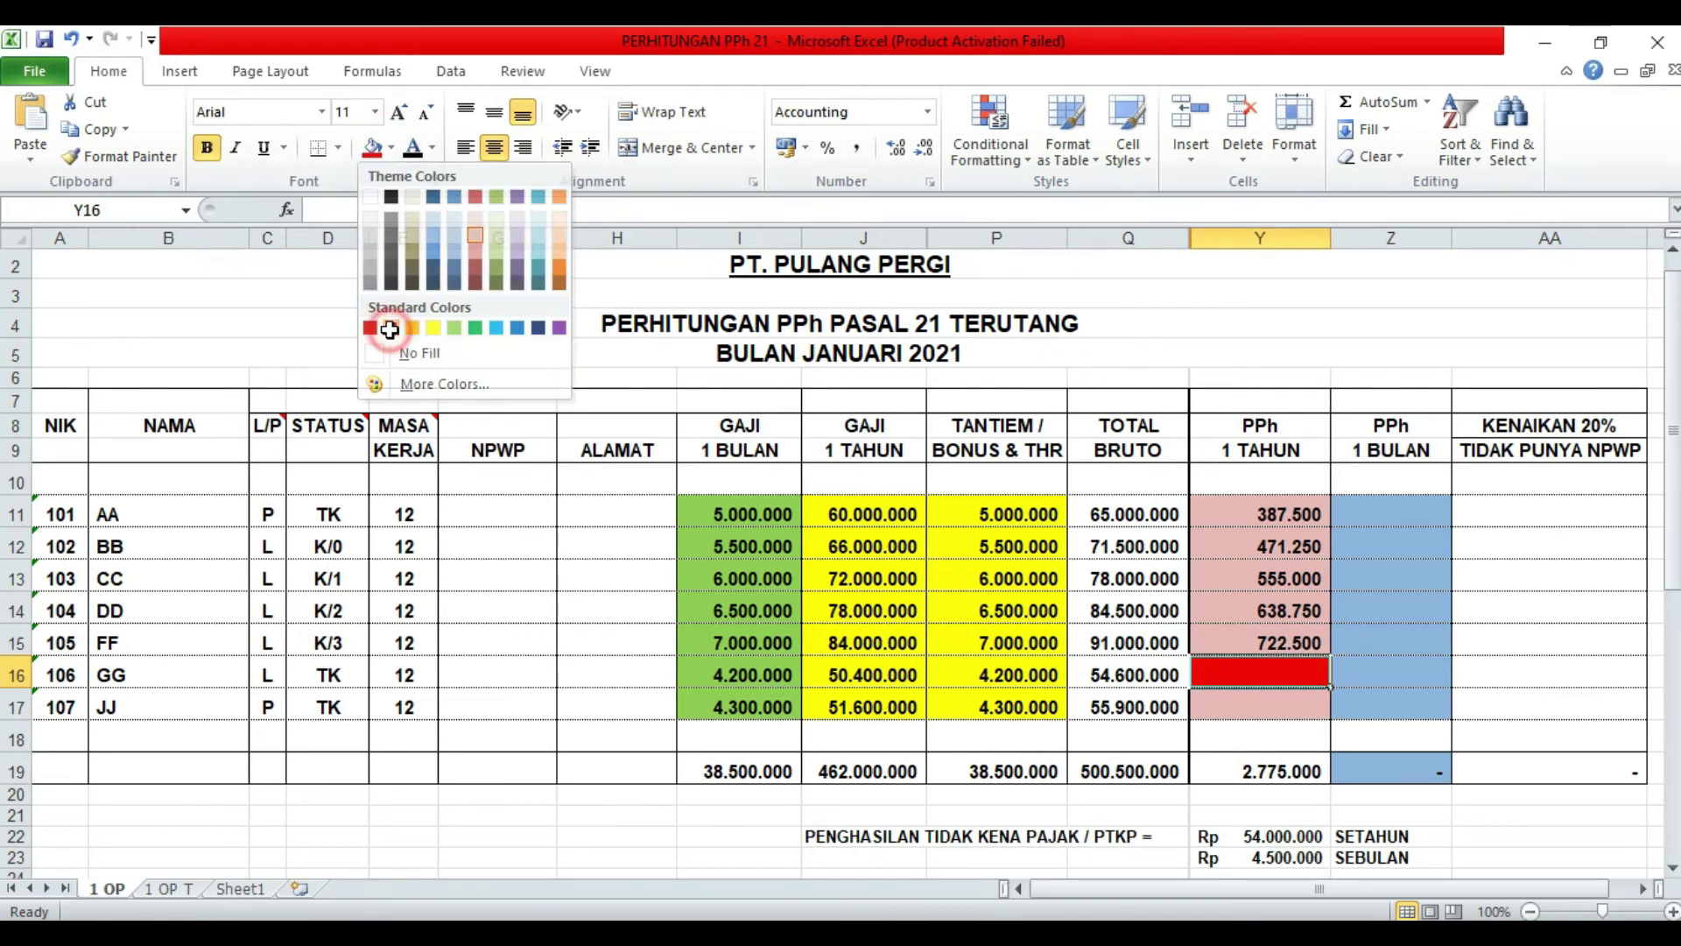
left_click(390, 327)
left_click(1204, 353)
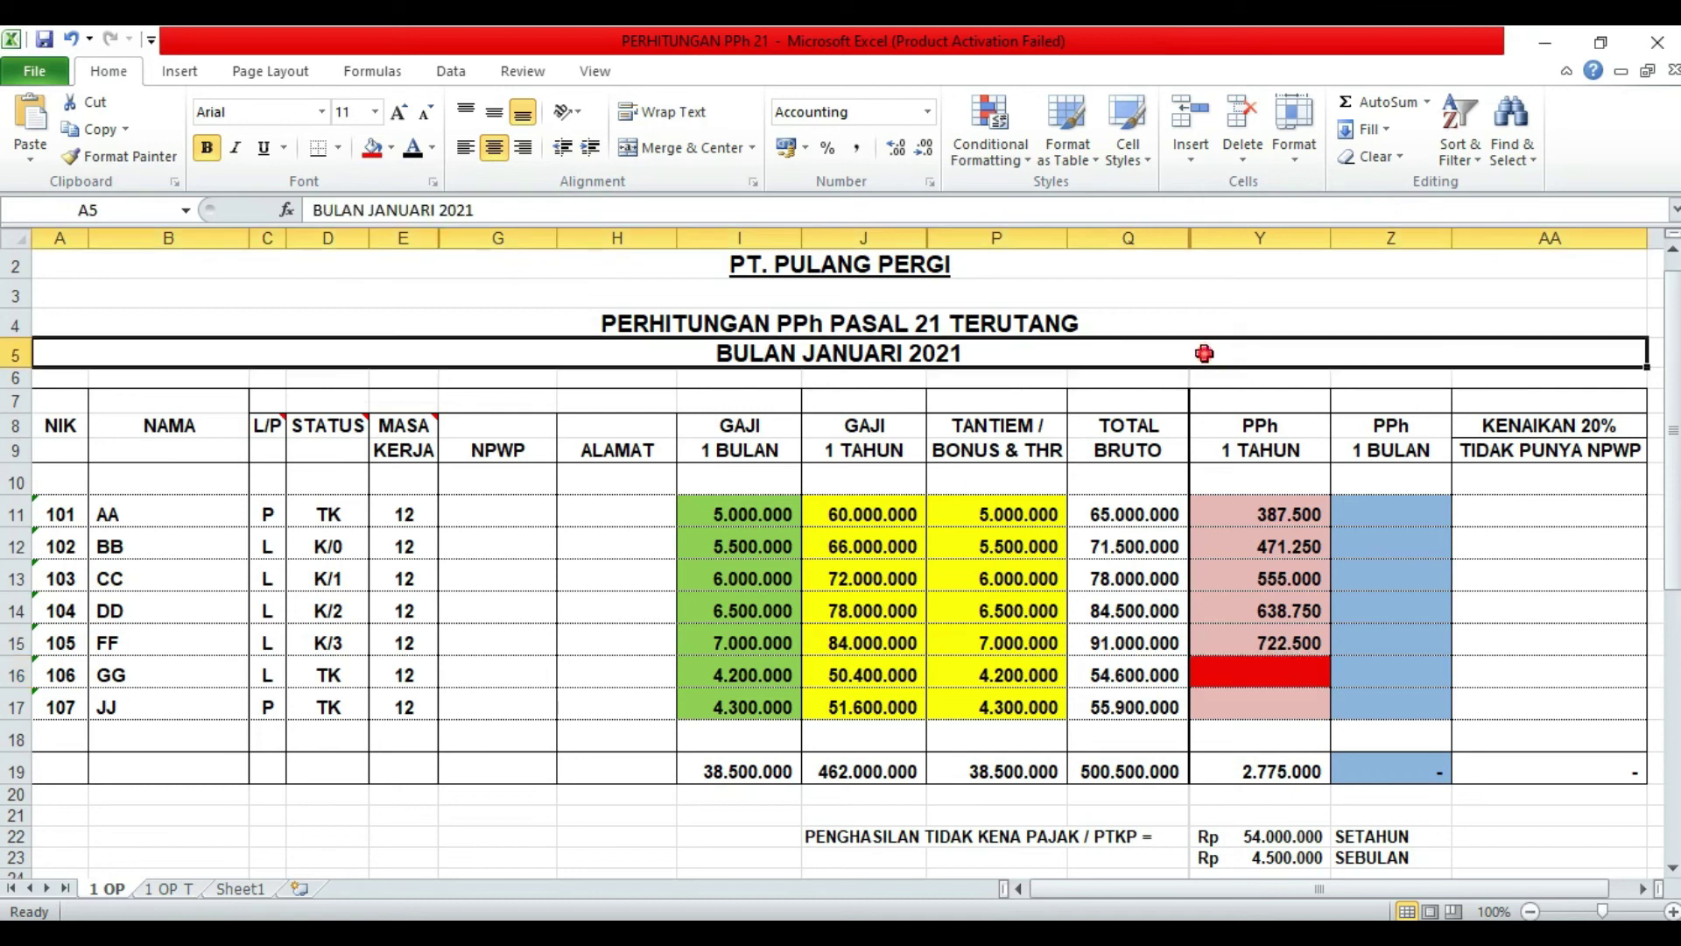
Check the seventh employee's row 17 in Excel, and enter the seventh employee's name in Nama of eSPT section A.
left_click(1235, 707)
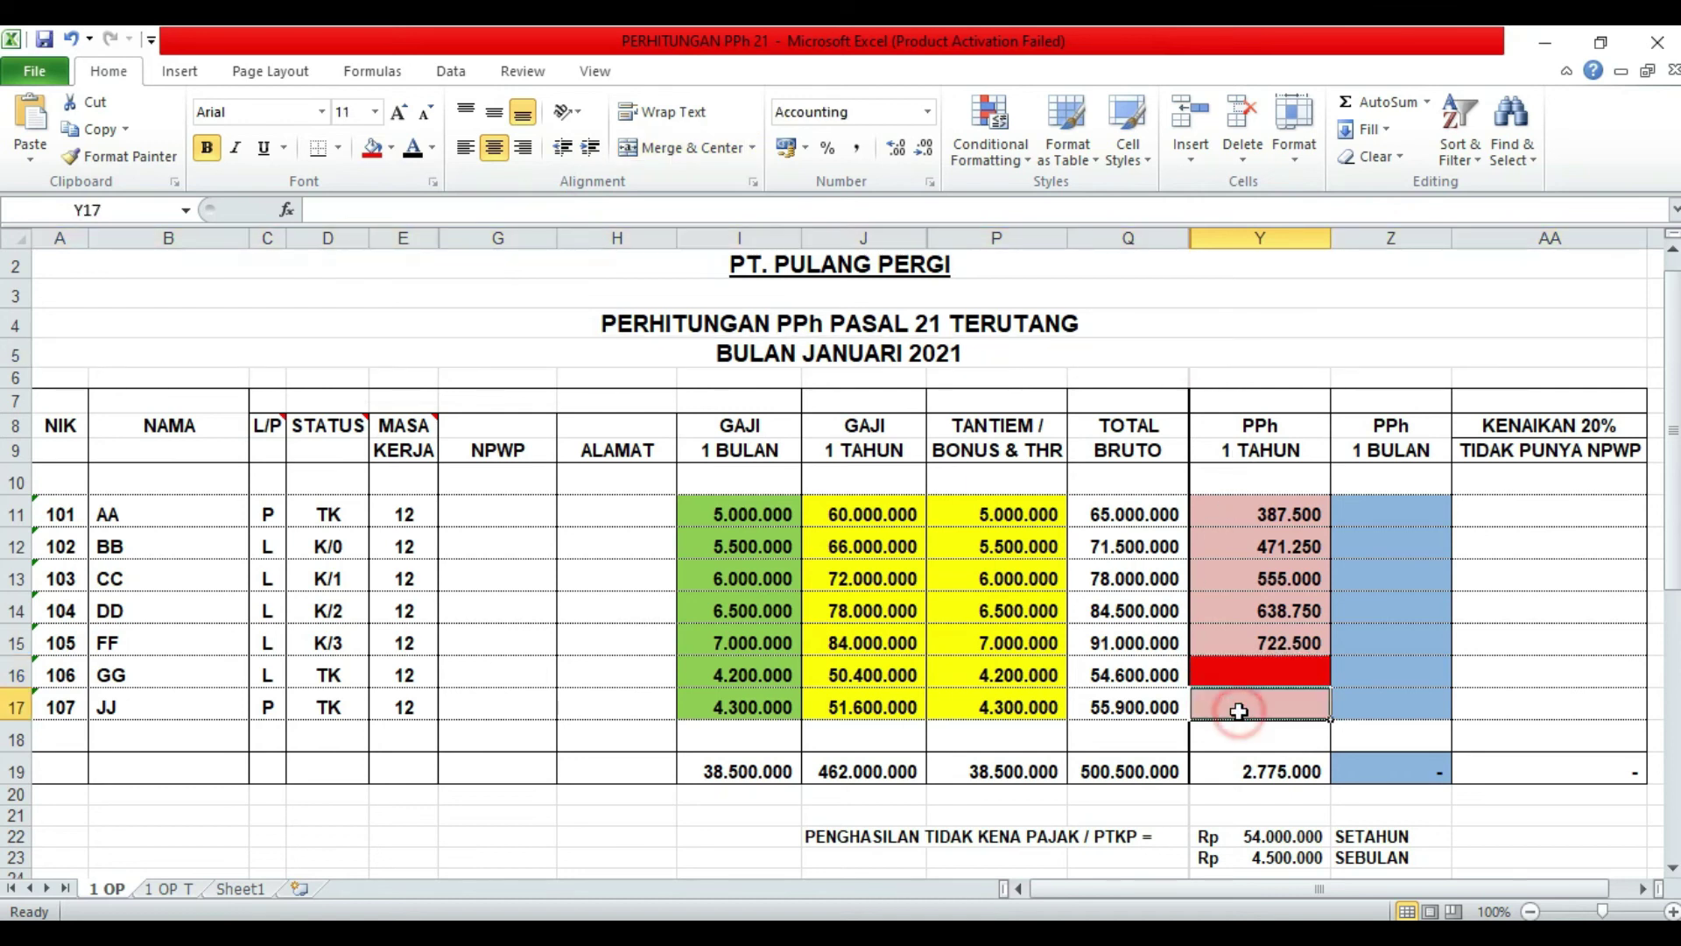
left_click(80, 705)
left_click(180, 713)
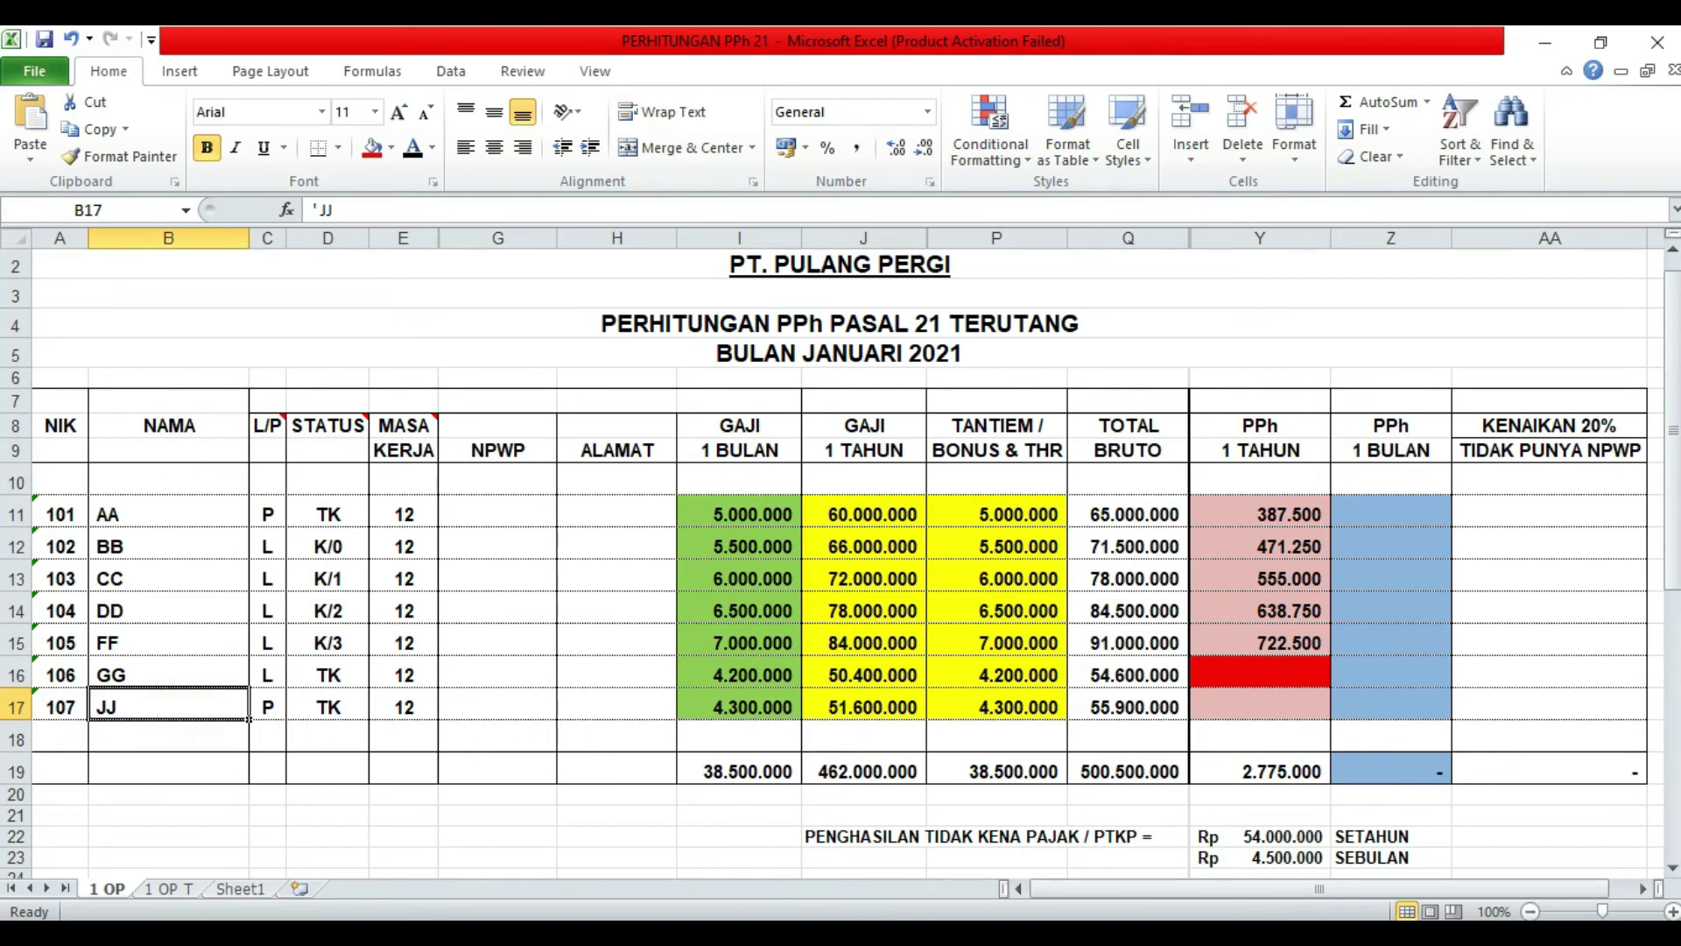
key("alt+Tab")
left_click(403, 300)
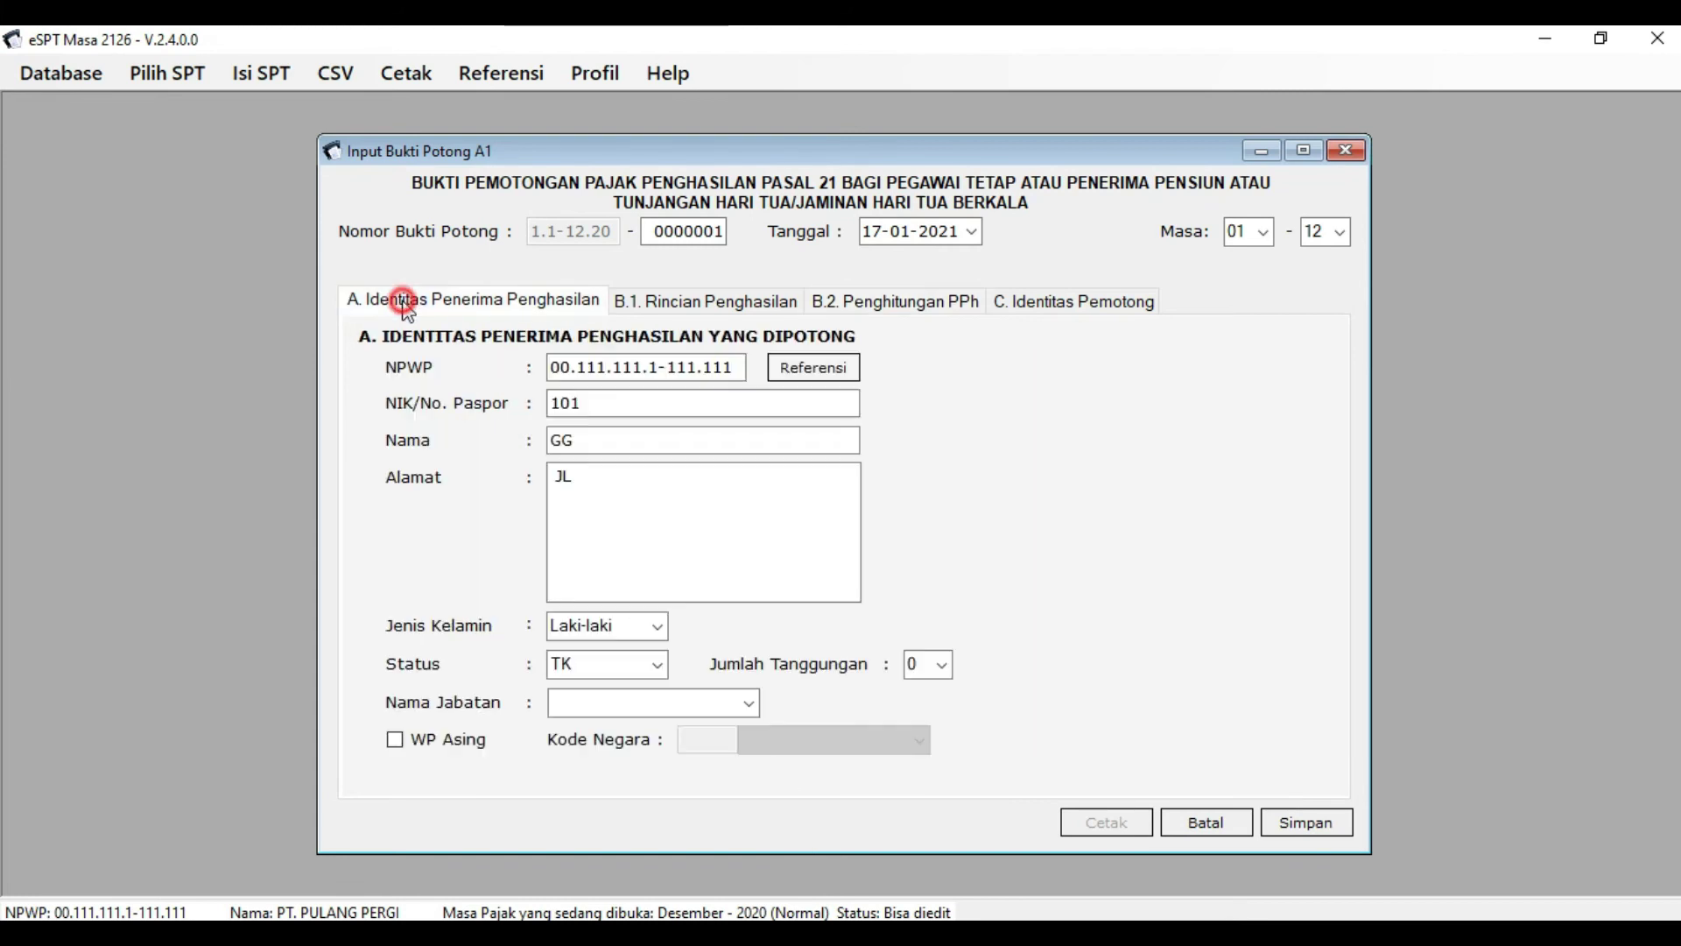
left_click_drag(553, 438, 613, 440)
type("JJ")
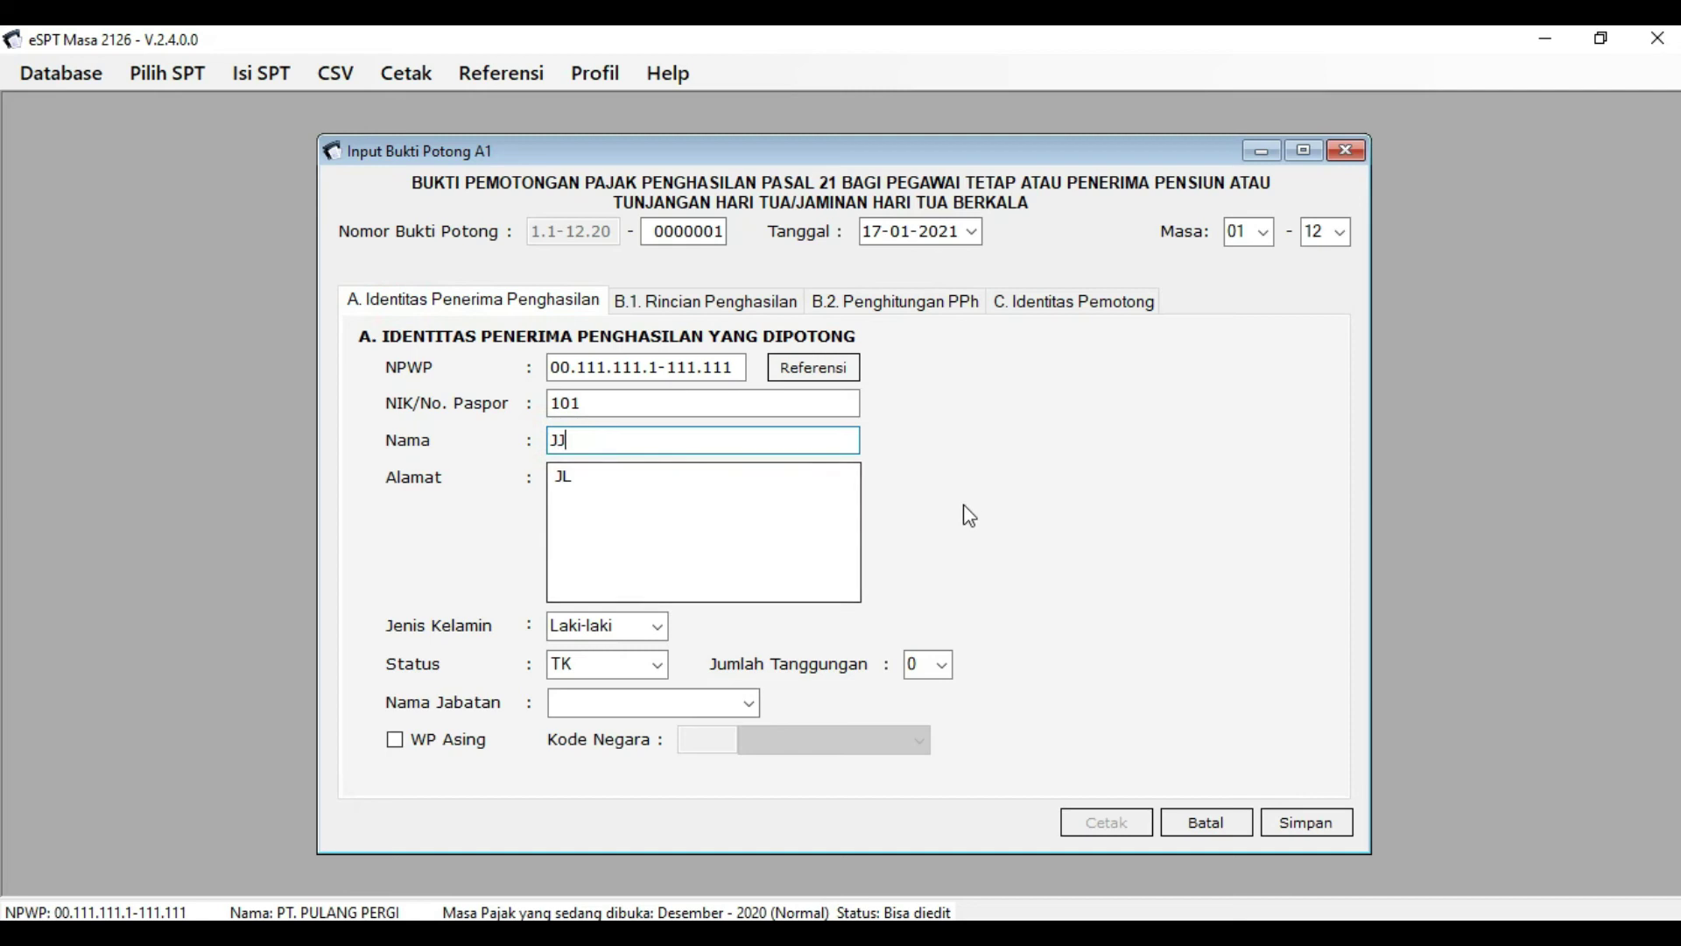
Set Jenis Kelamin to Perempuan for the seventh employee in section A.
left_click(659, 628)
left_click(650, 672)
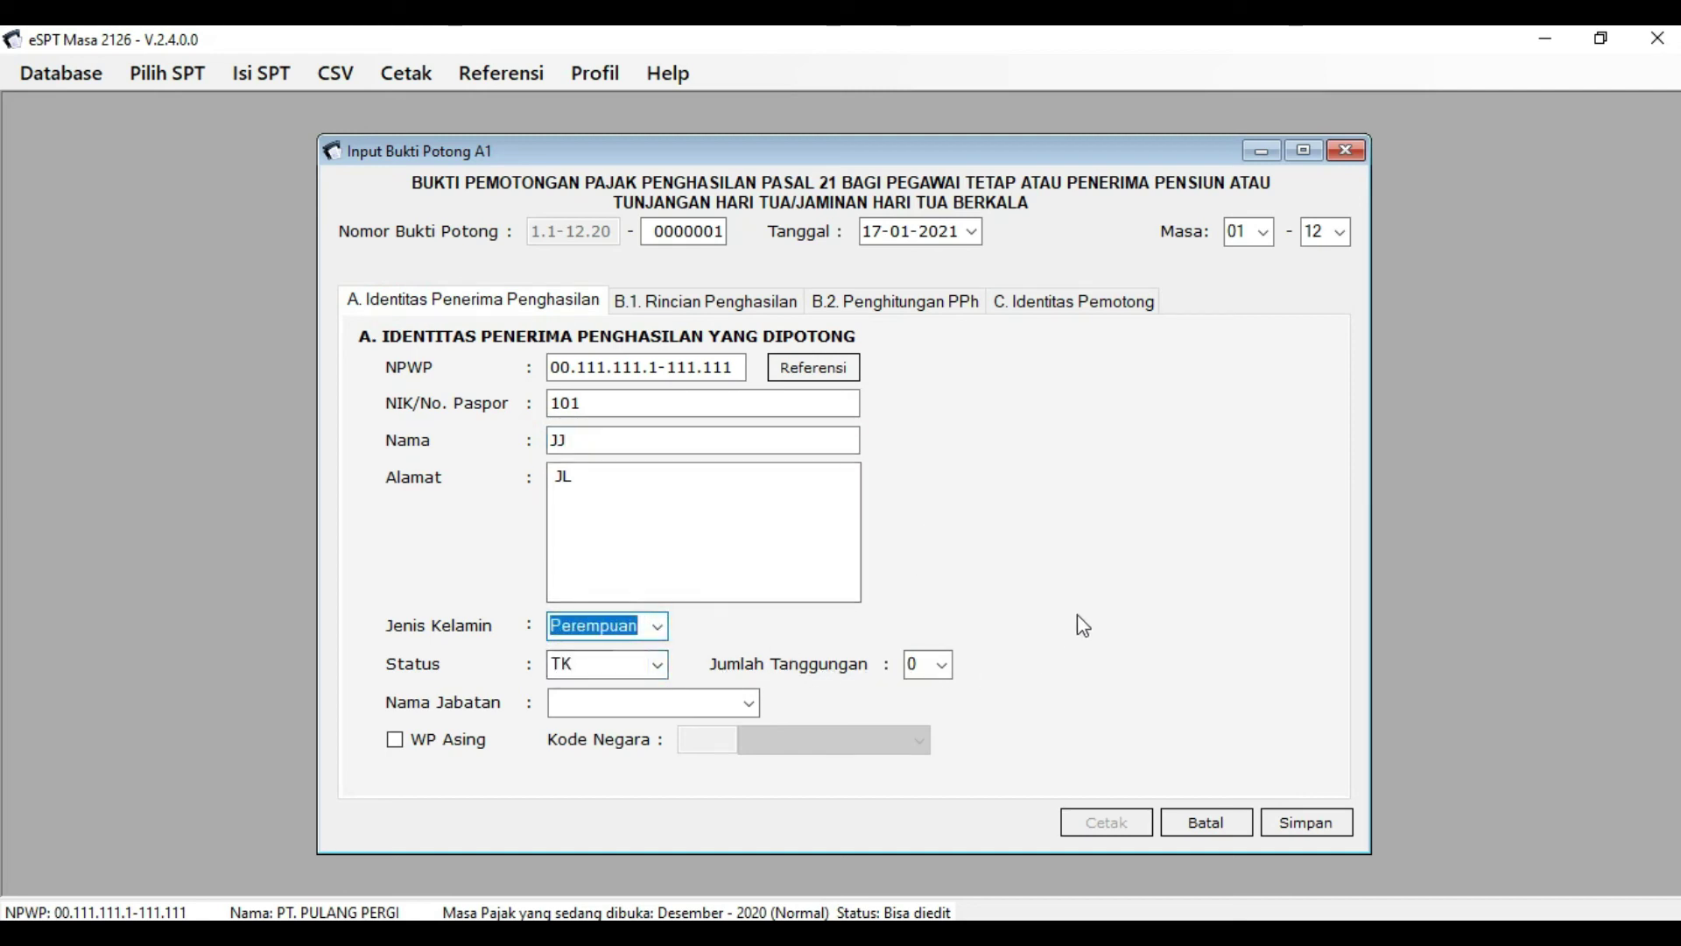
Check the seventh employee's annual salary in Excel cell J17, and set line 1, Gaji/Pensiun atau THT/JHT, of eSPT section B.1 to 51.600.000.
left_click(765, 304)
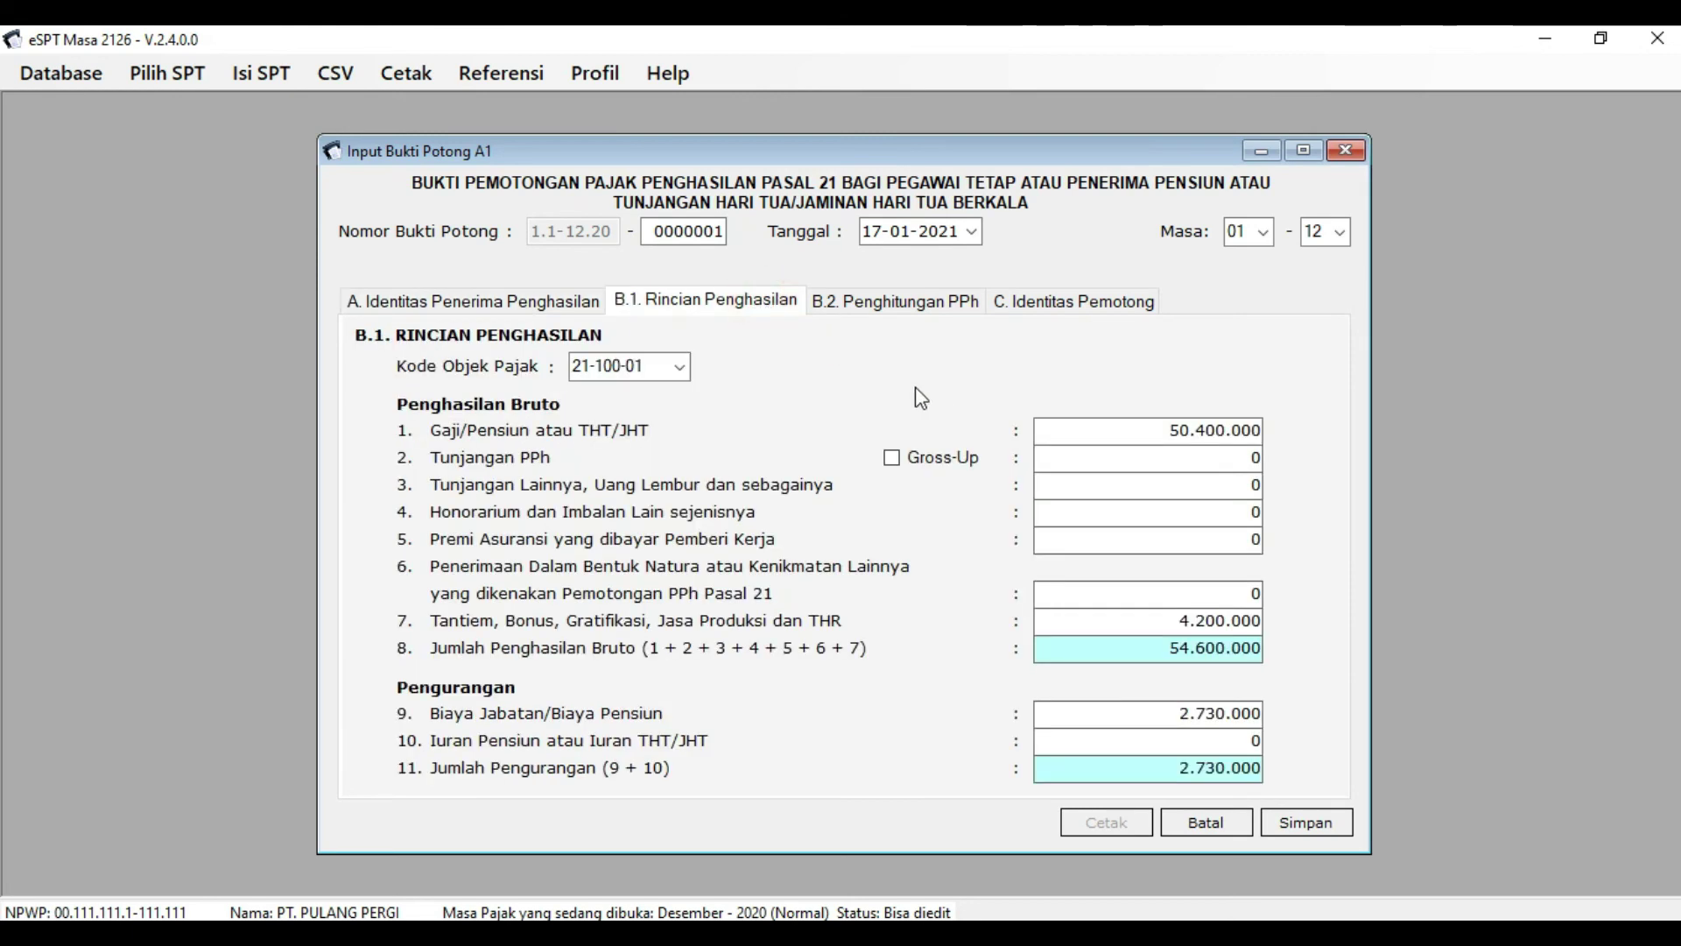
left_click(1162, 429)
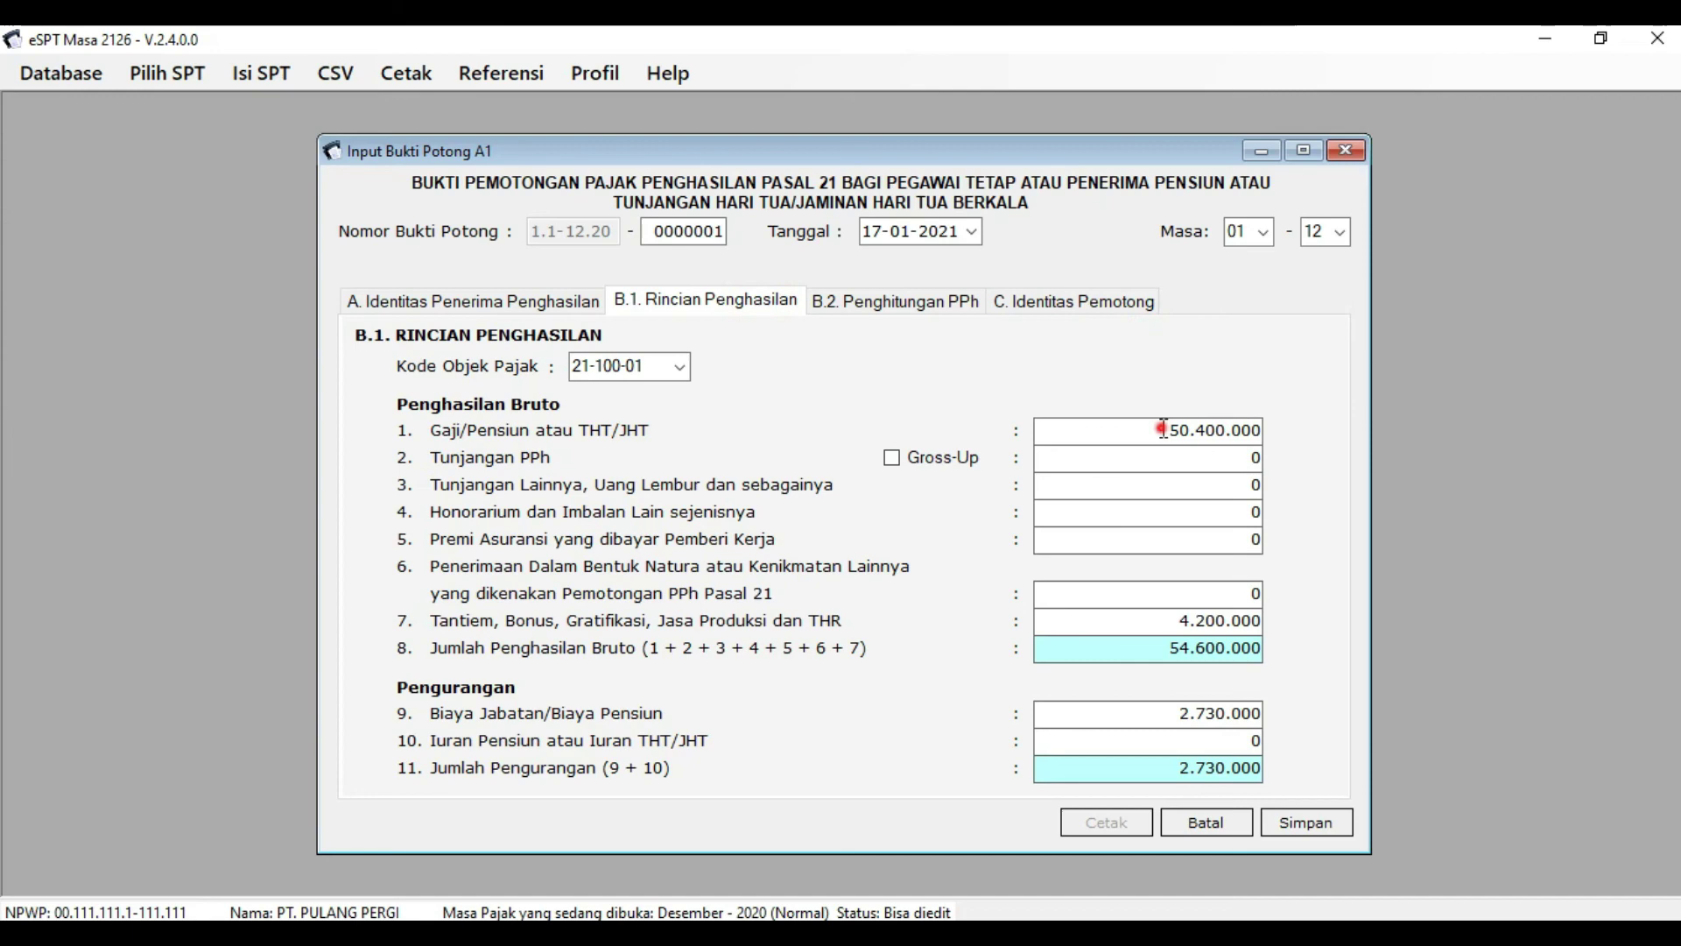
double_click(1162, 429)
key("alt+Tab")
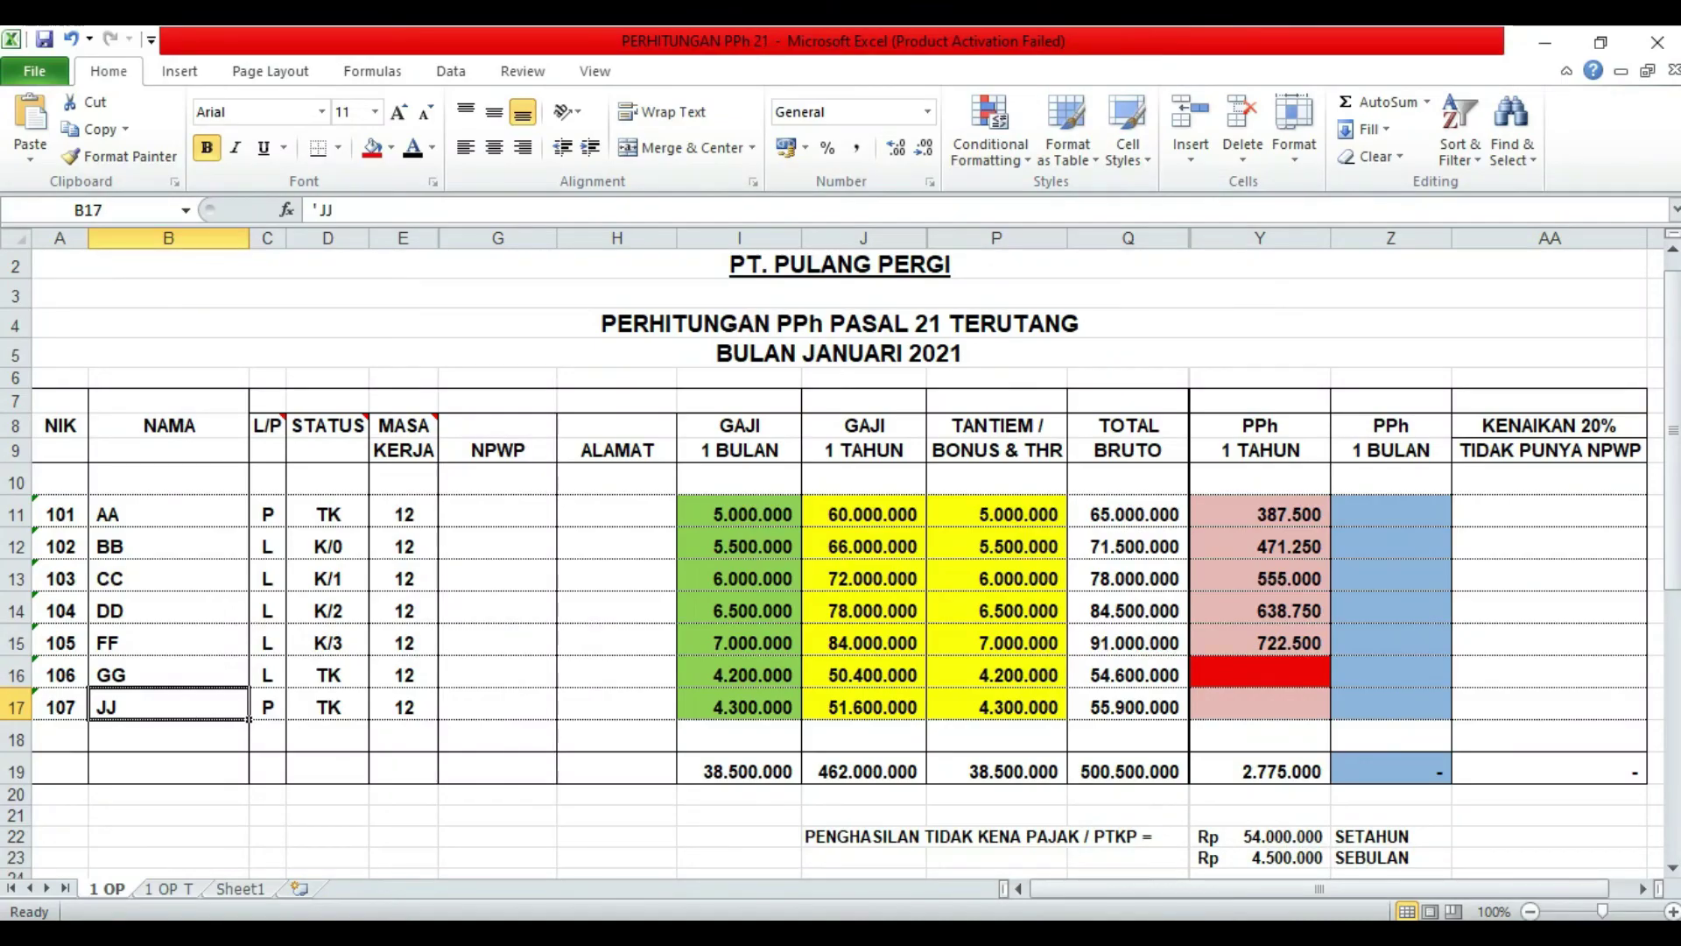
left_click(879, 711)
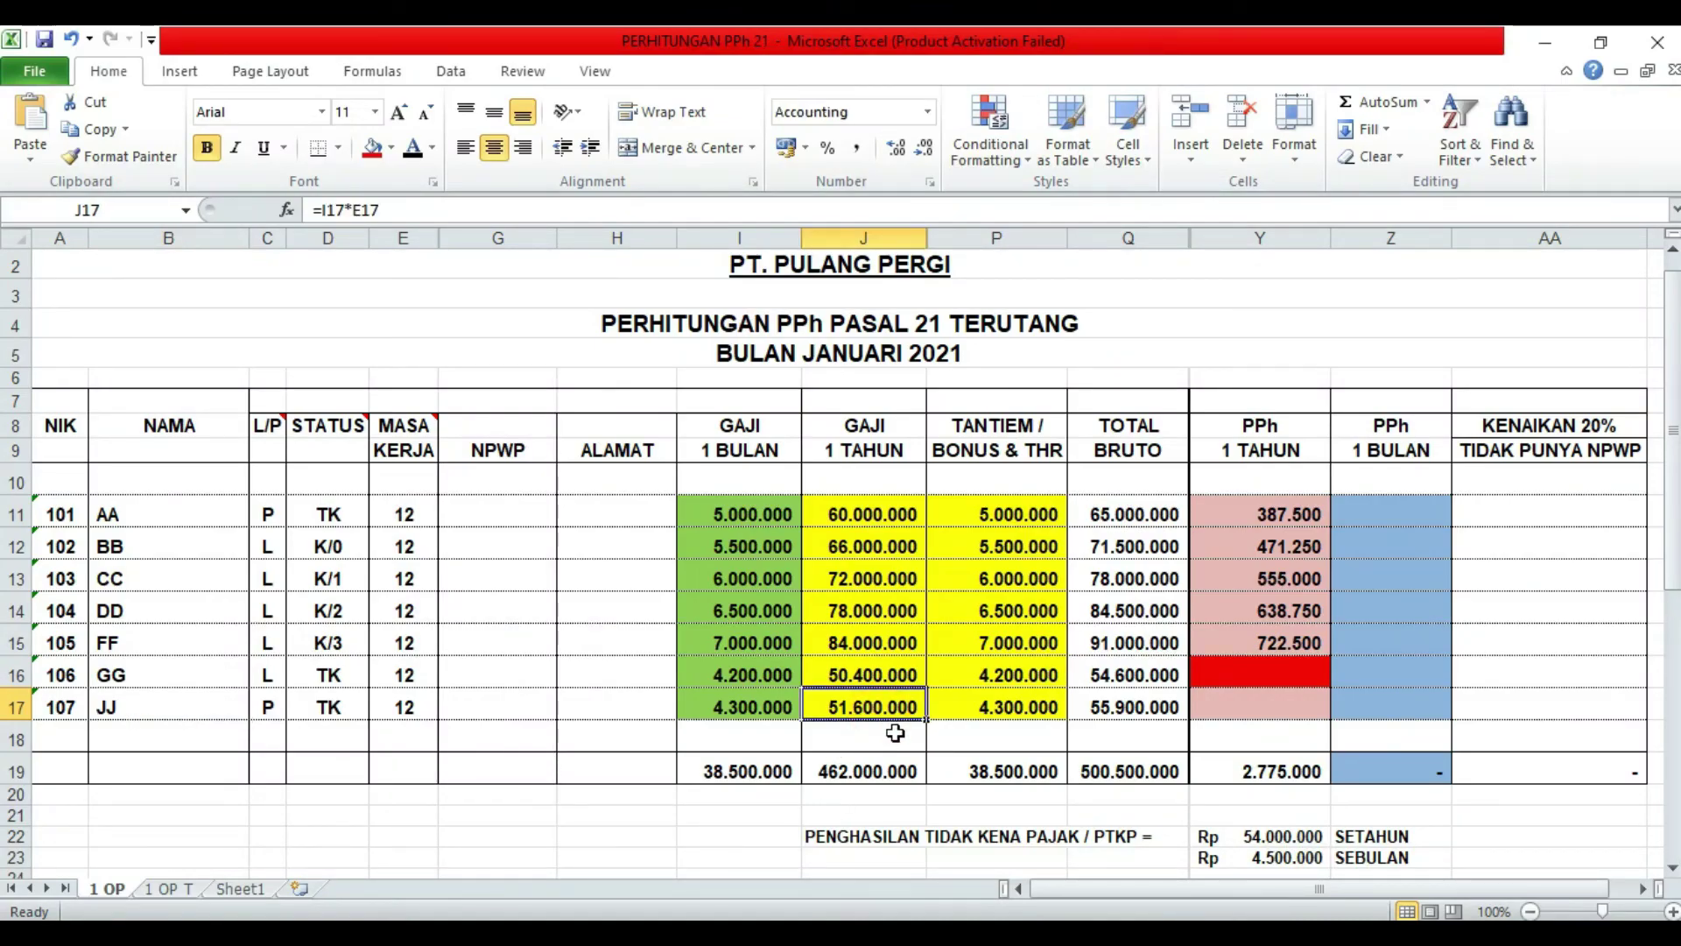
left_click(824, 932)
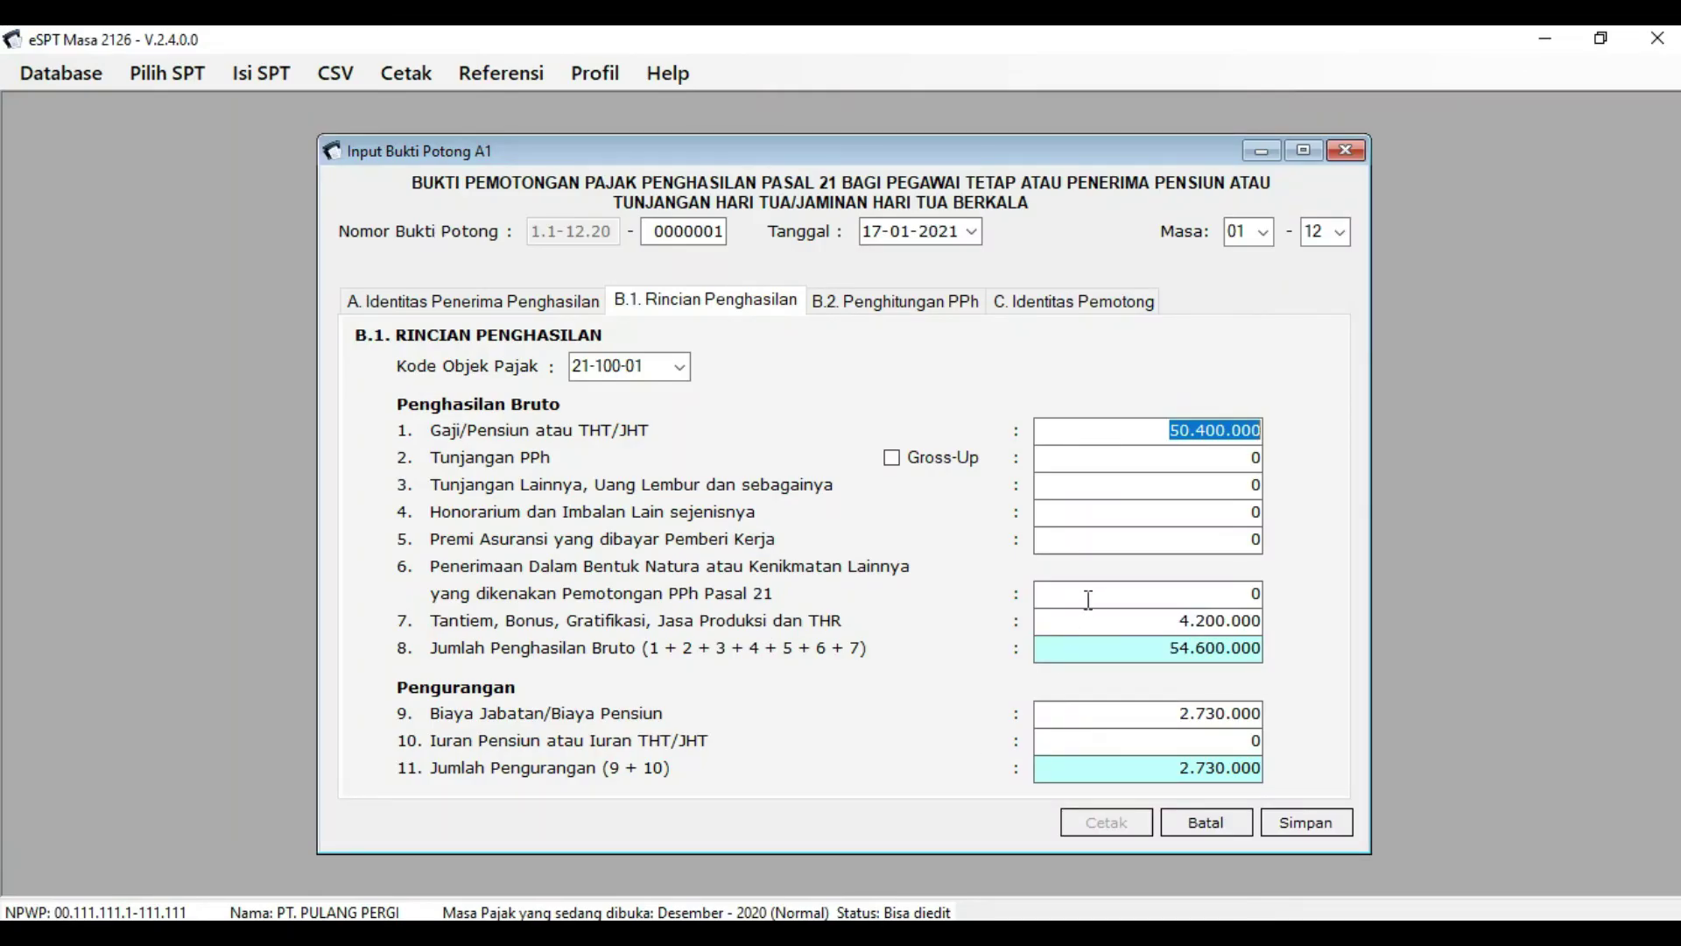
type("51.")
type("60")
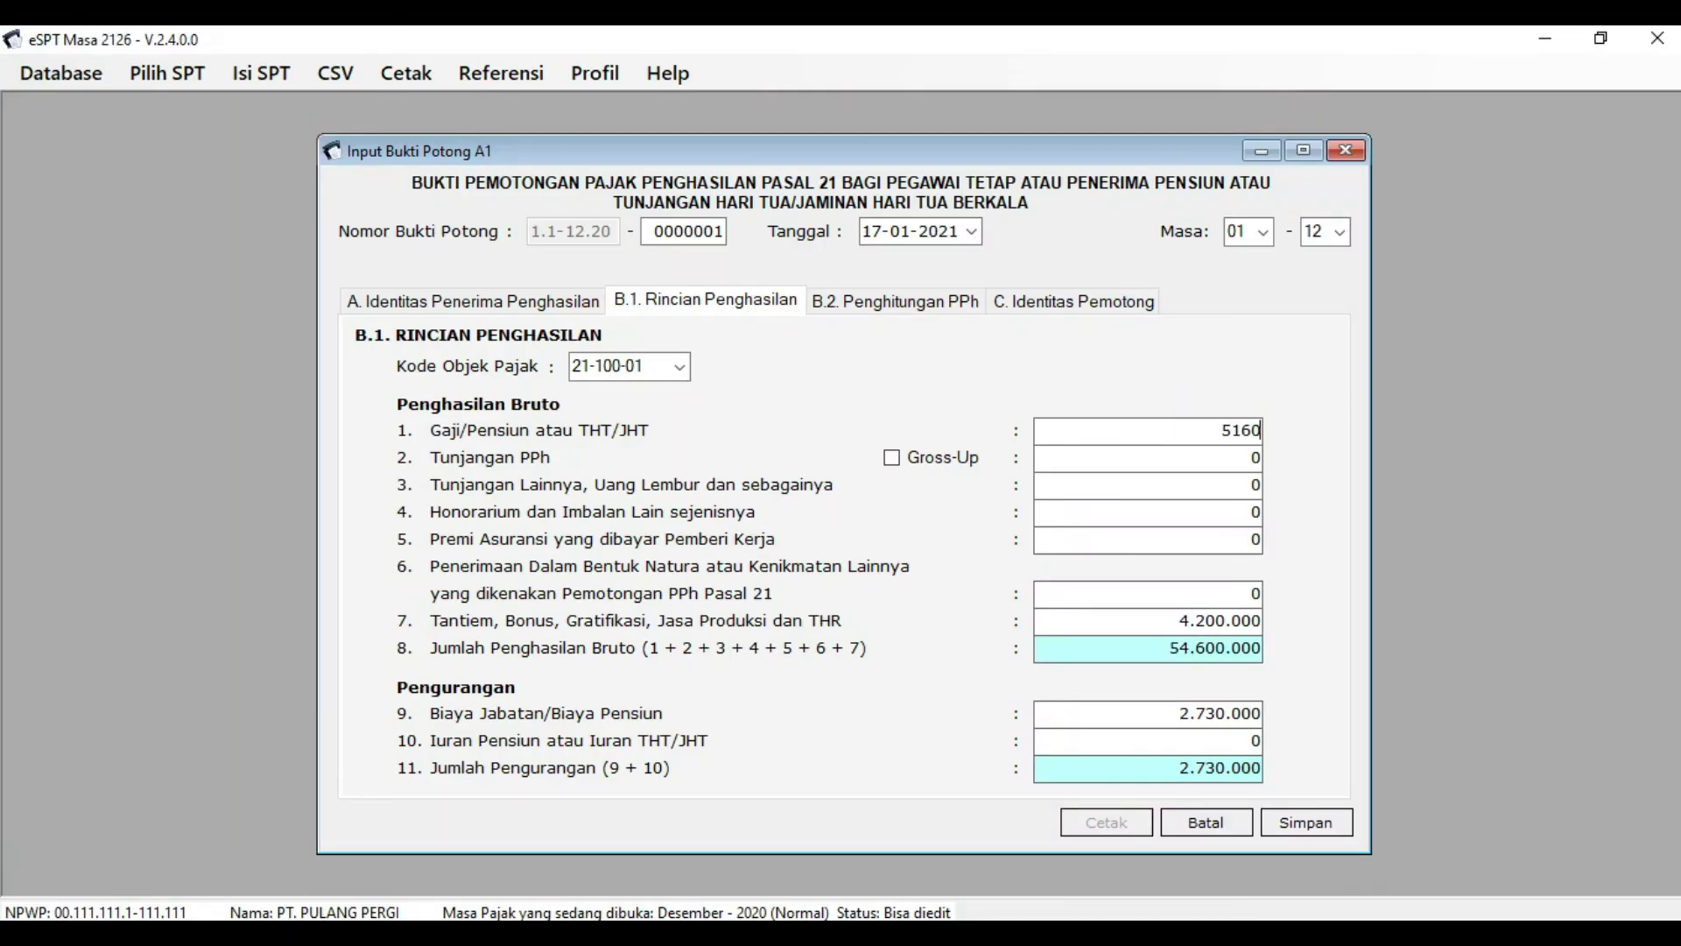
type("0.000")
key("Tab")
Set line 7, Tantiem, Bonus, Gratifikasi, Jasa Produksi dan THR, to 4.300.000 for the seventh employee.
left_click_drag(1196, 620, 1206, 620)
type("3")
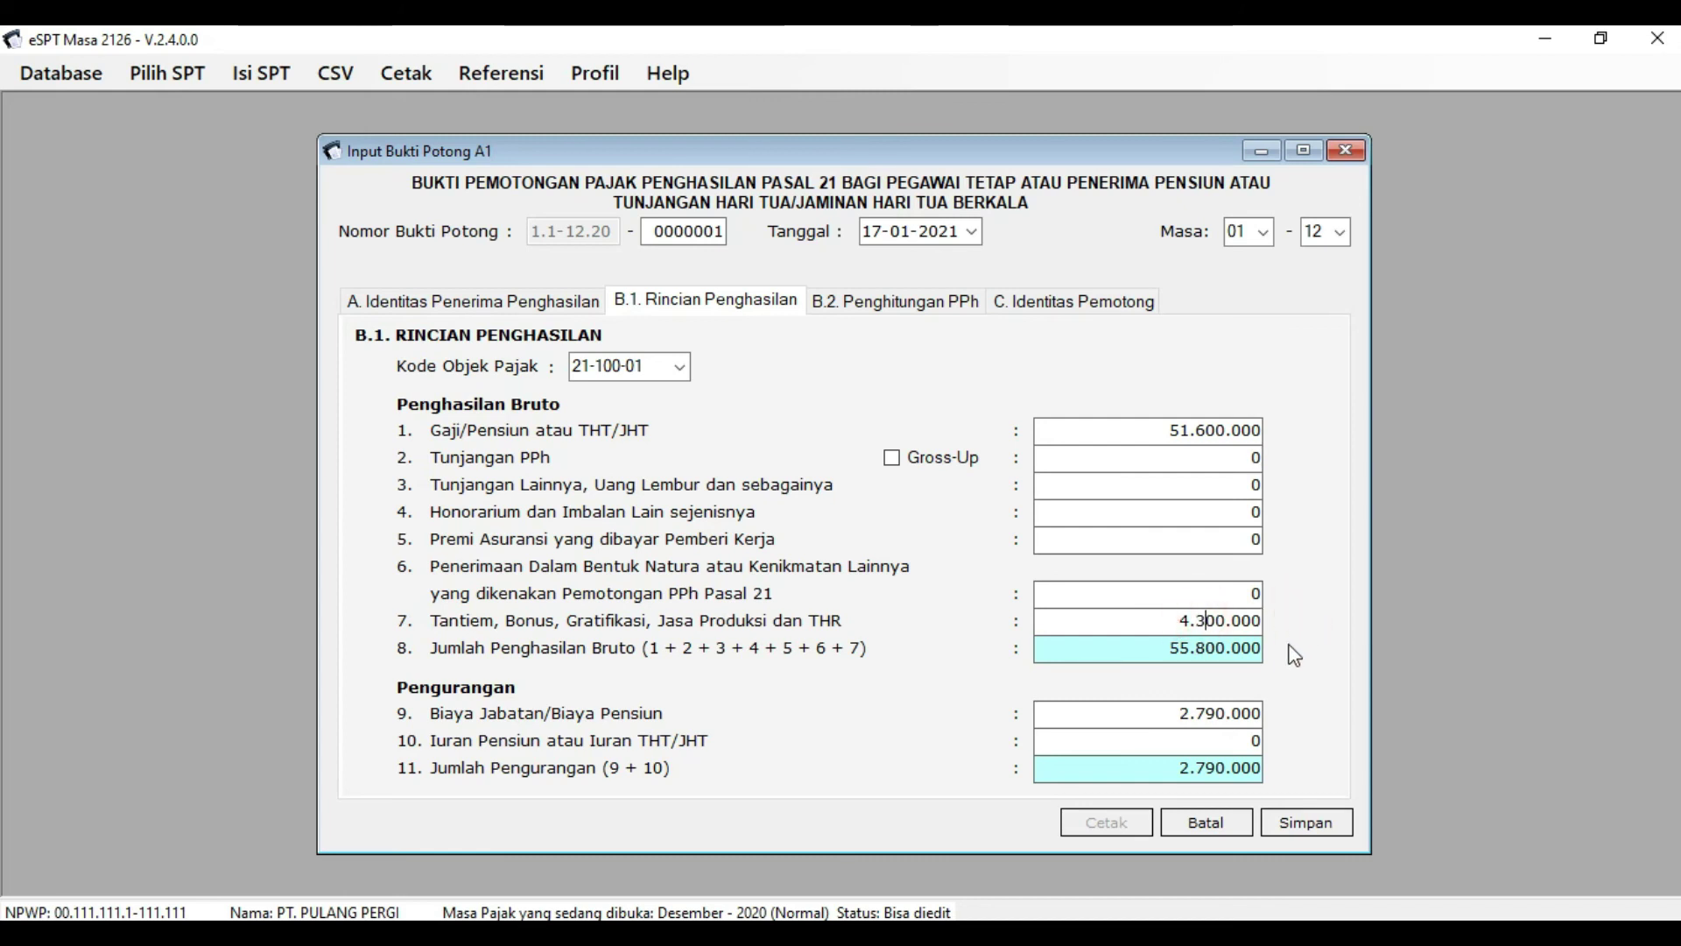
key("Tab")
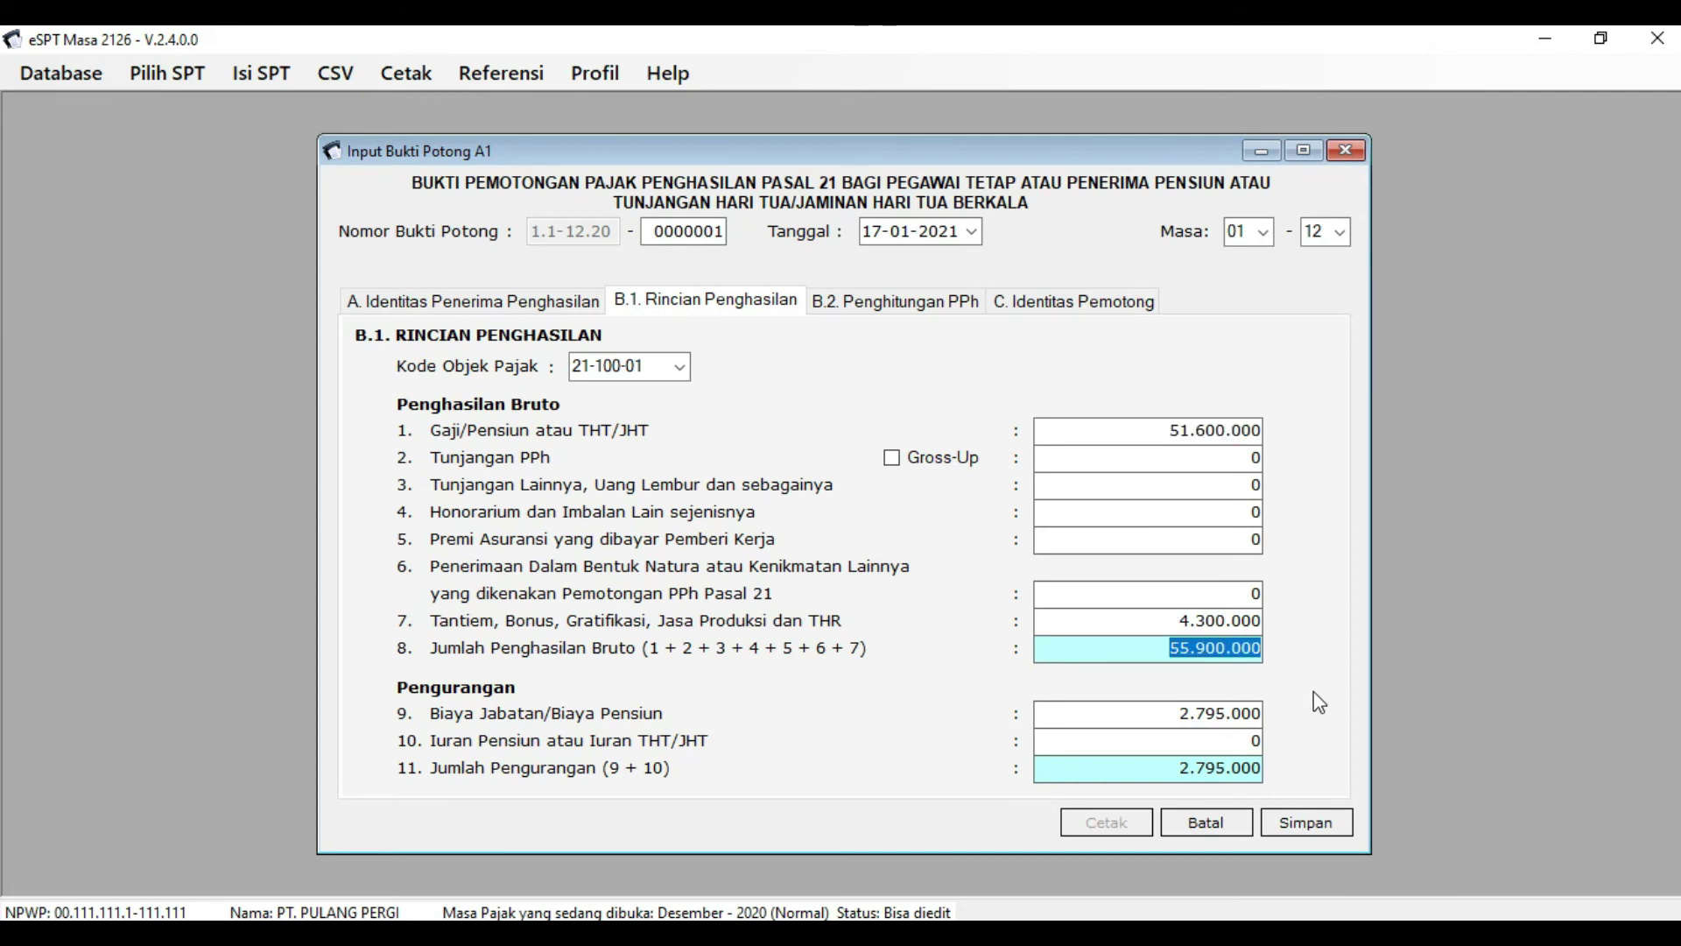
Examine the seventh employee's net income, PTKP, taxable income and PPh on lines 14 to 17 of section B.2, Penghitungan PPh.
left_click(844, 411)
left_click(926, 352)
left_click(933, 309)
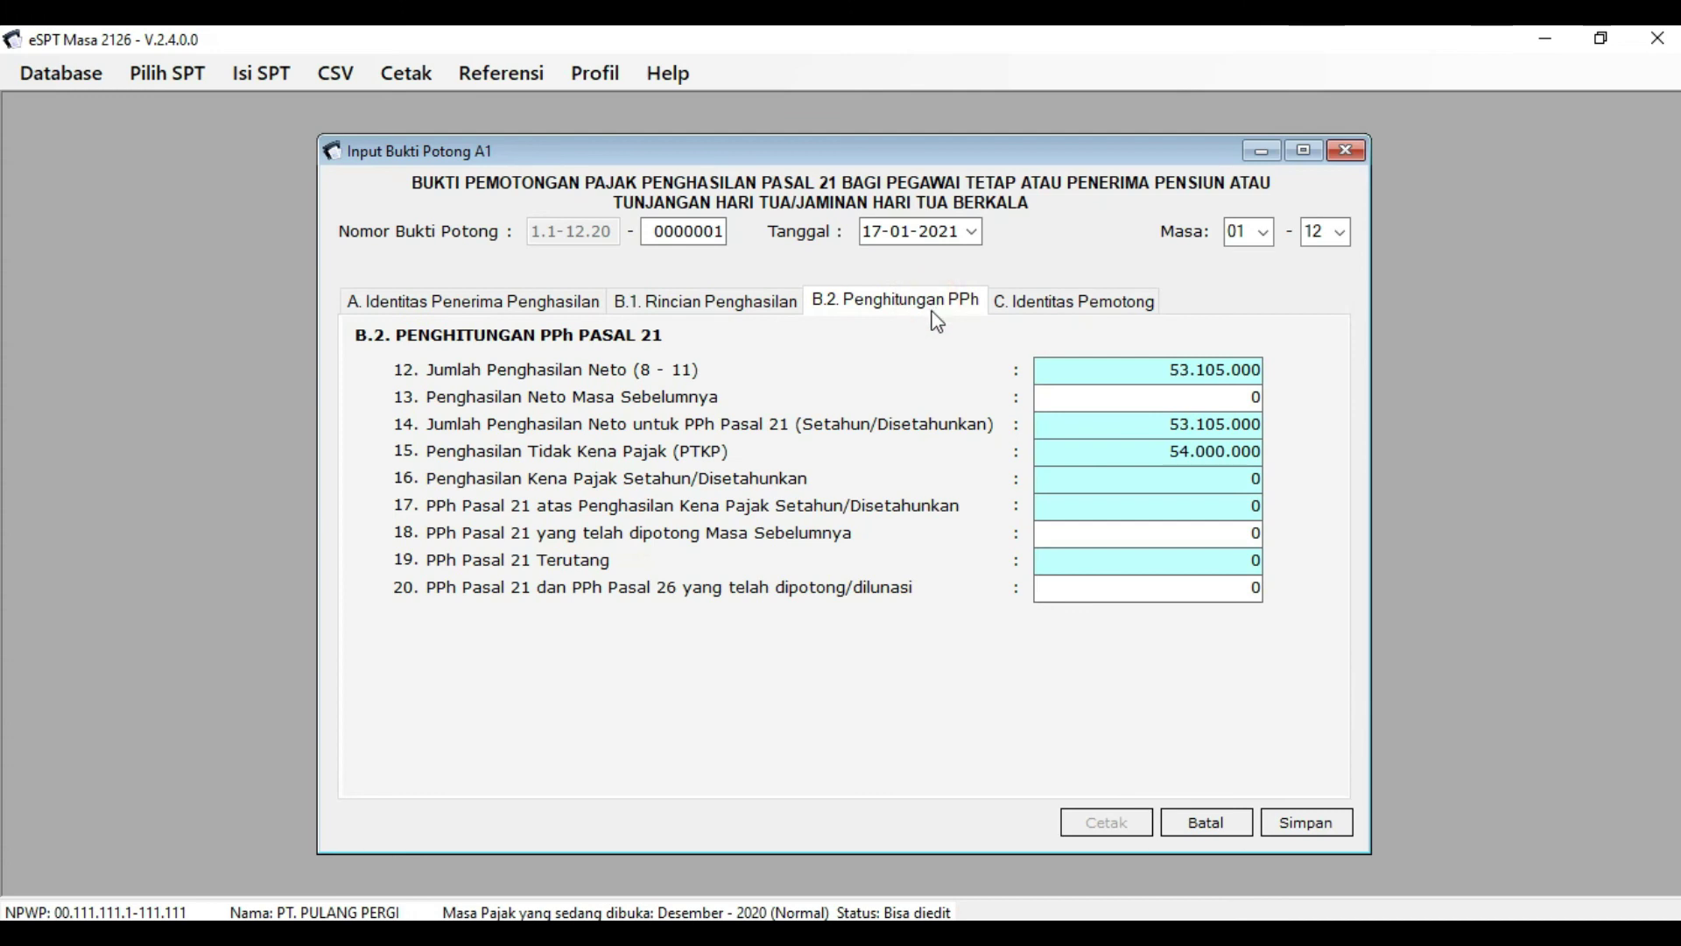
left_click(954, 370)
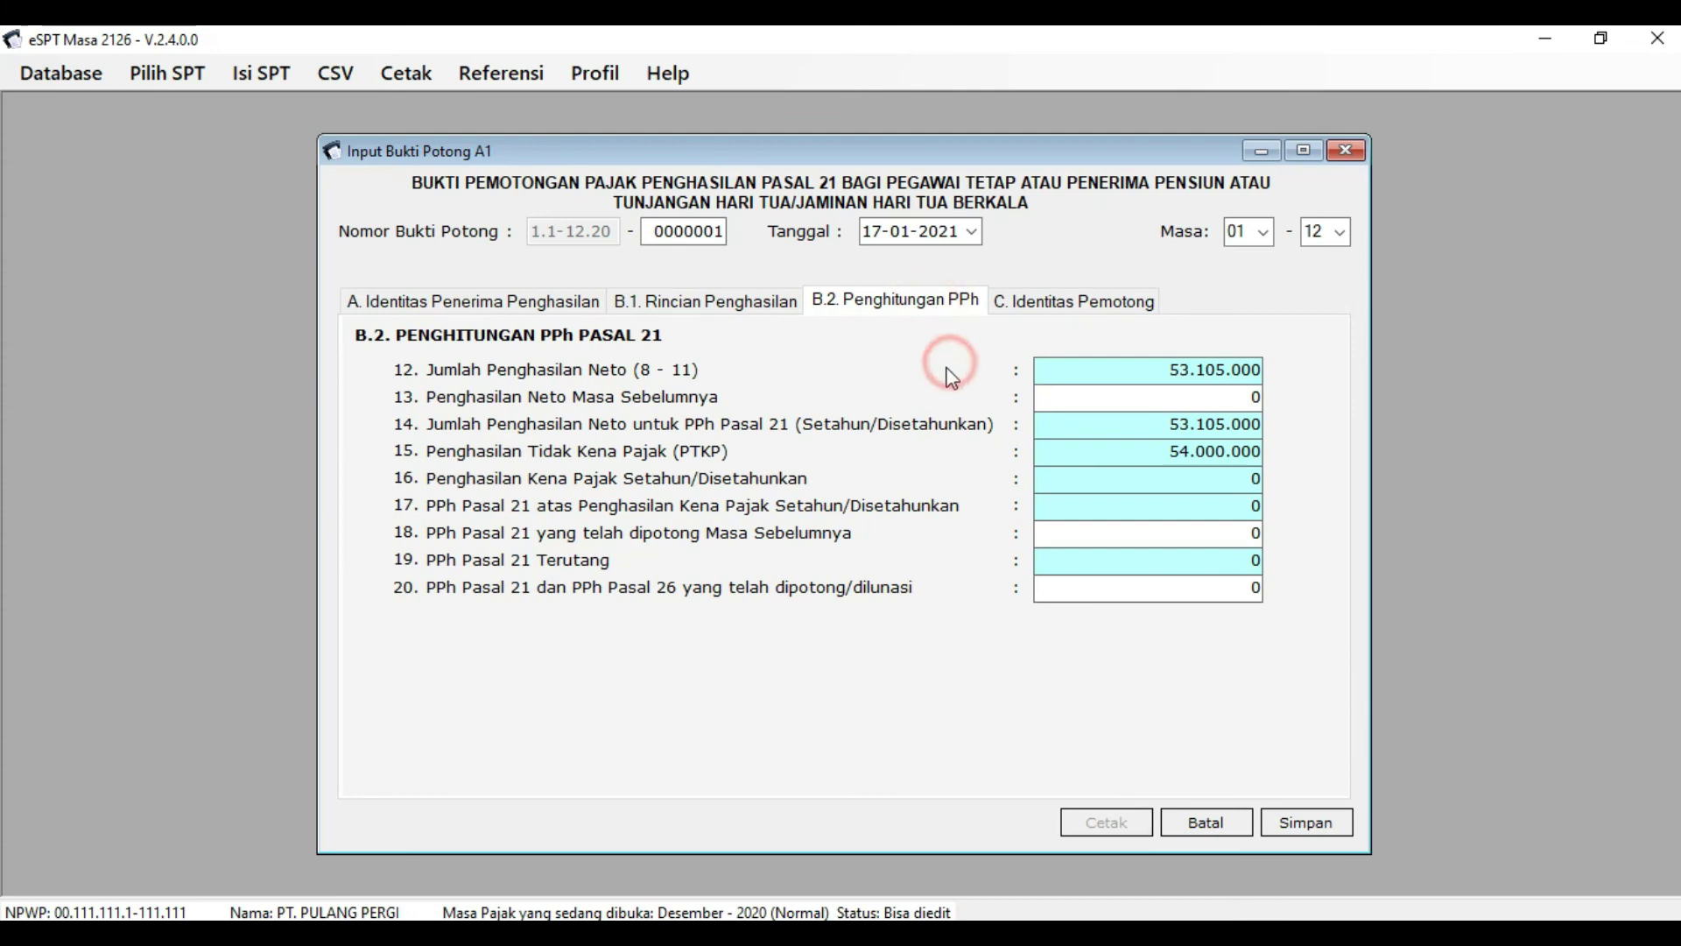
left_click(872, 693)
left_click_drag(1159, 451, 1291, 455)
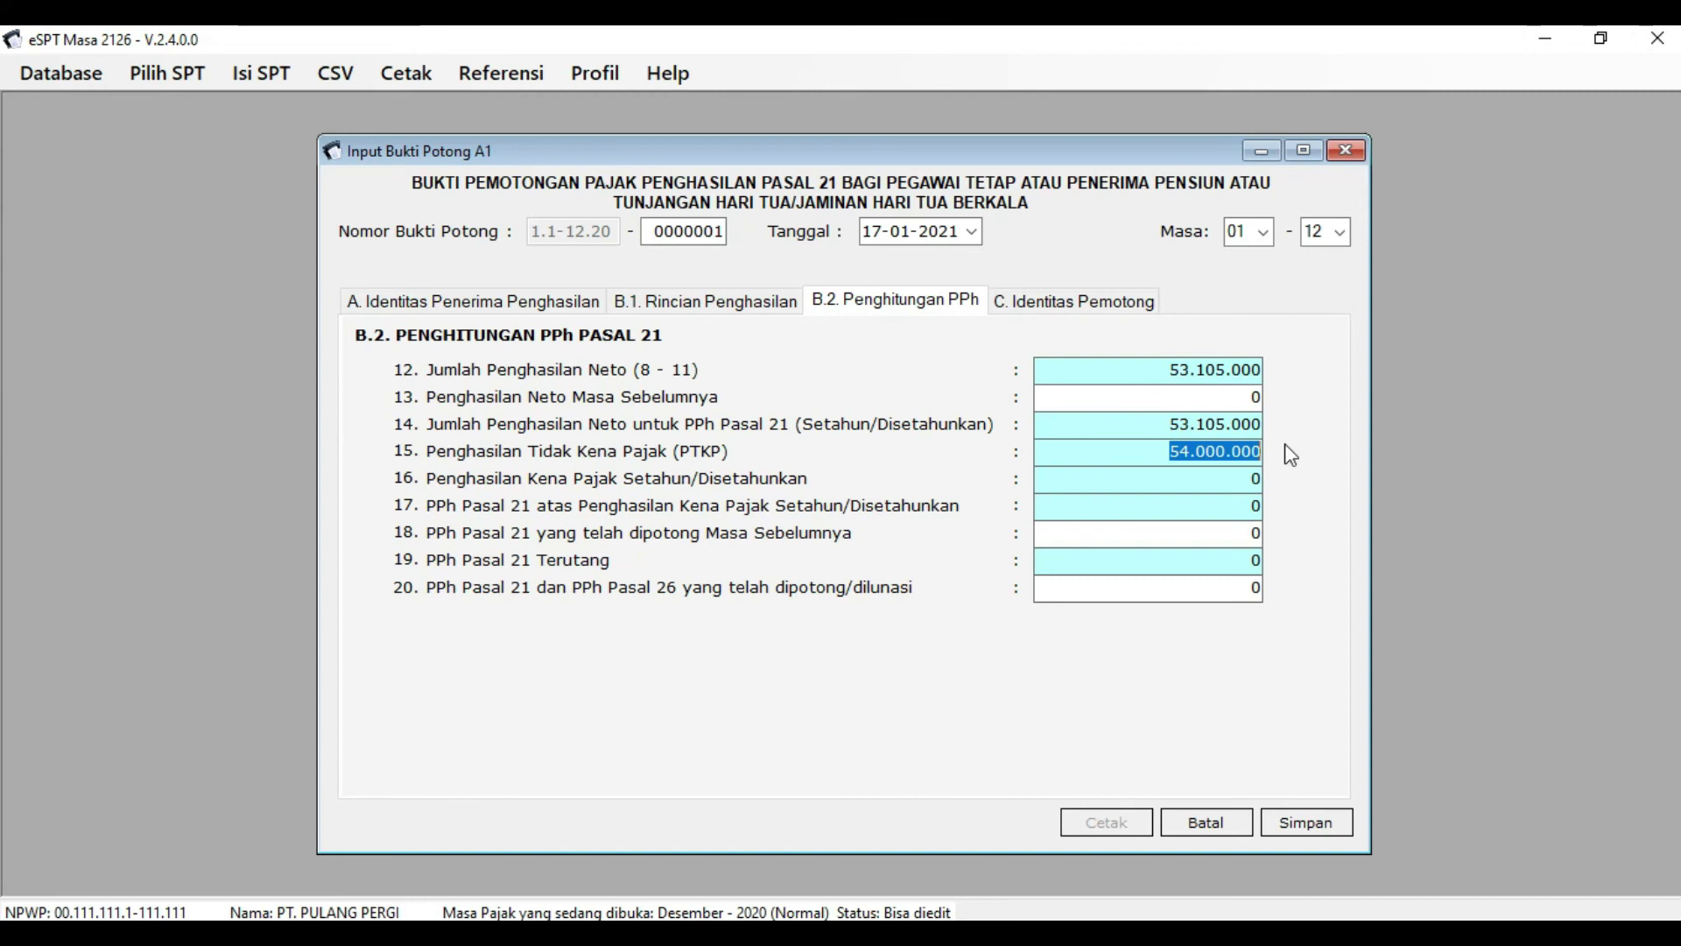
left_click(1133, 423)
left_click_drag(1182, 412, 1295, 418)
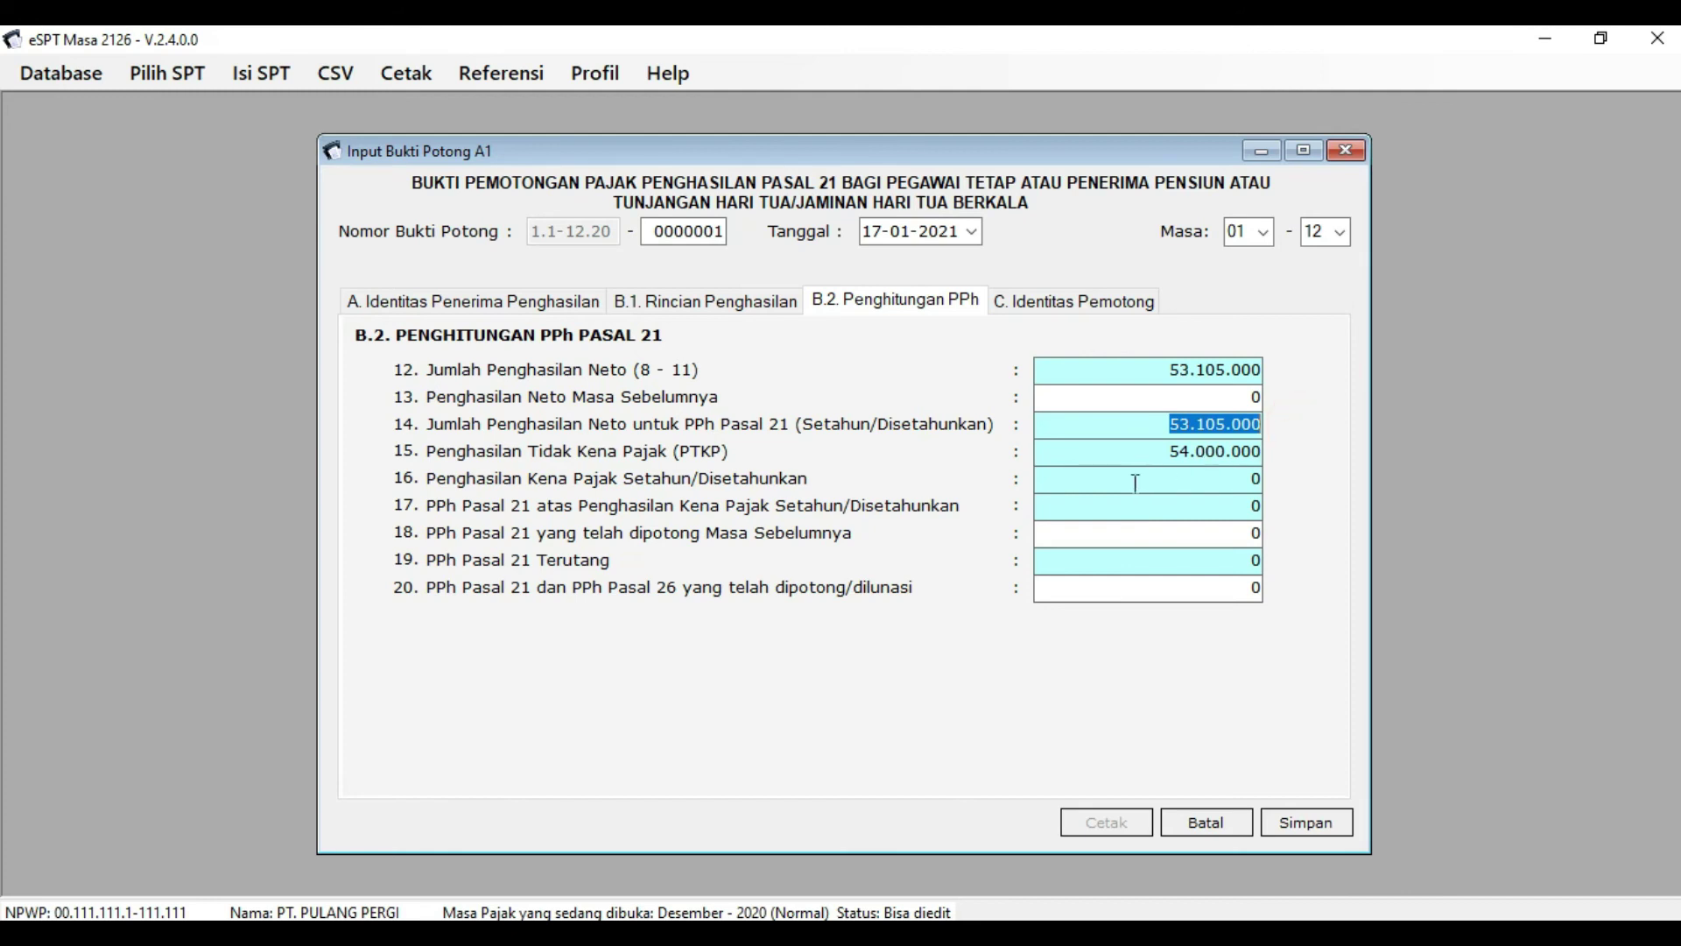
left_click(1142, 456)
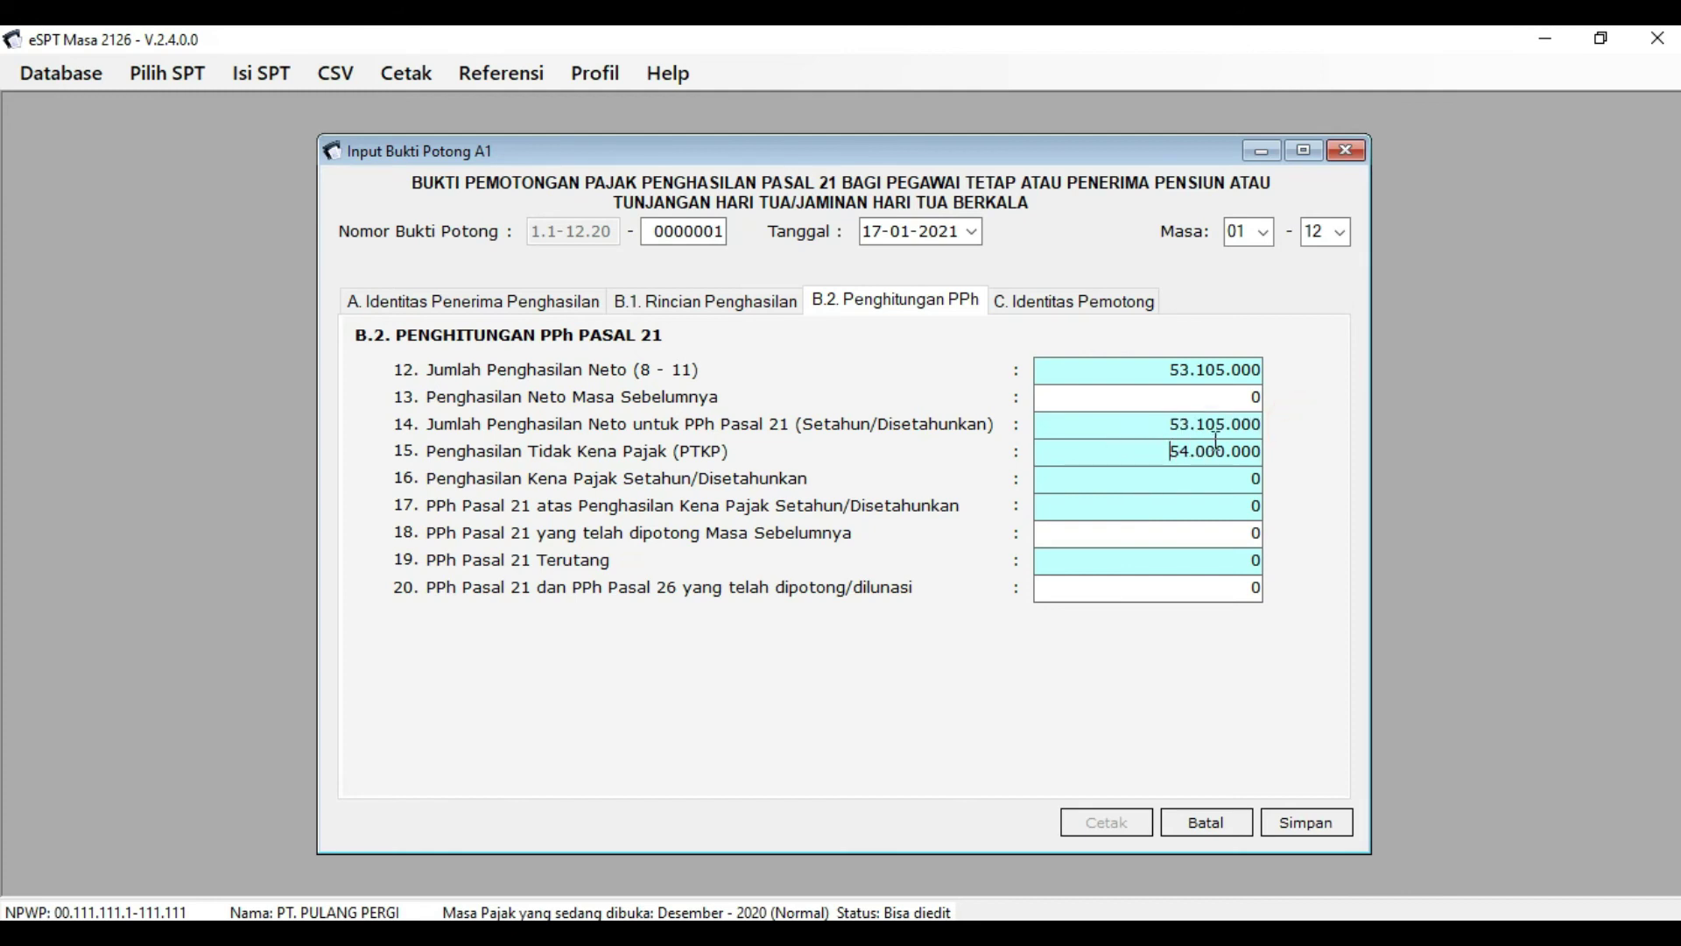
left_click(1227, 484)
left_click(1146, 512)
left_click(1240, 717)
left_click(1039, 682)
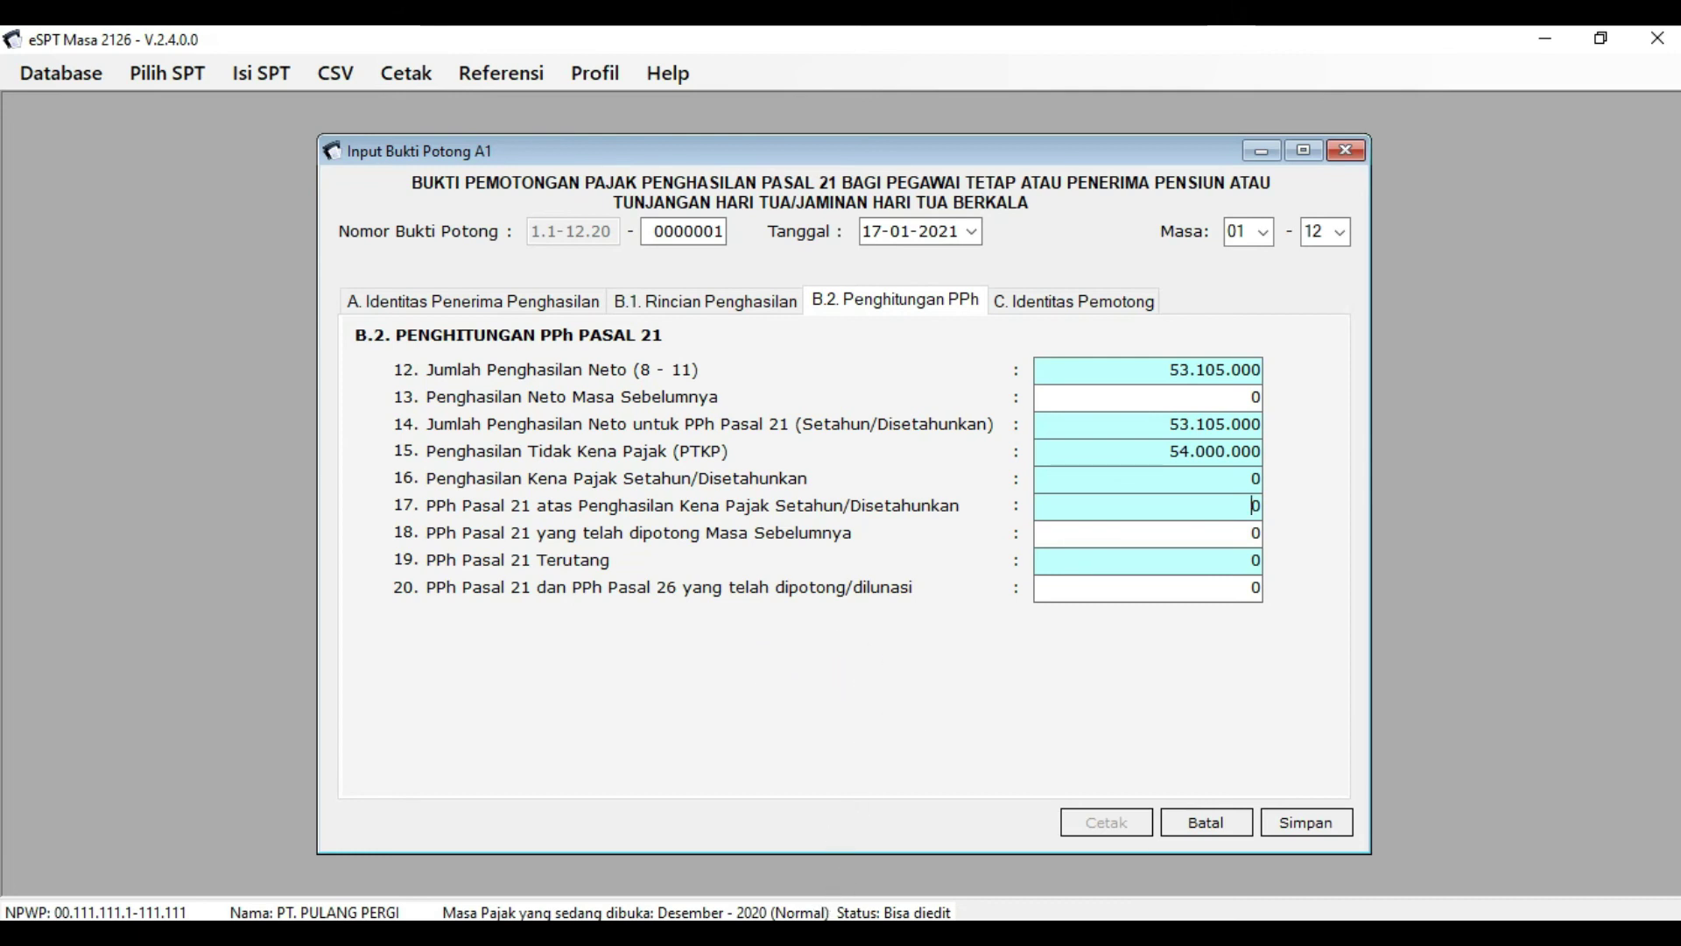
Switch to Excel and extend the red fill of Y16 to the seventh employee's annual PPh cell, Y17.
left_click(816, 933)
left_click(1245, 683)
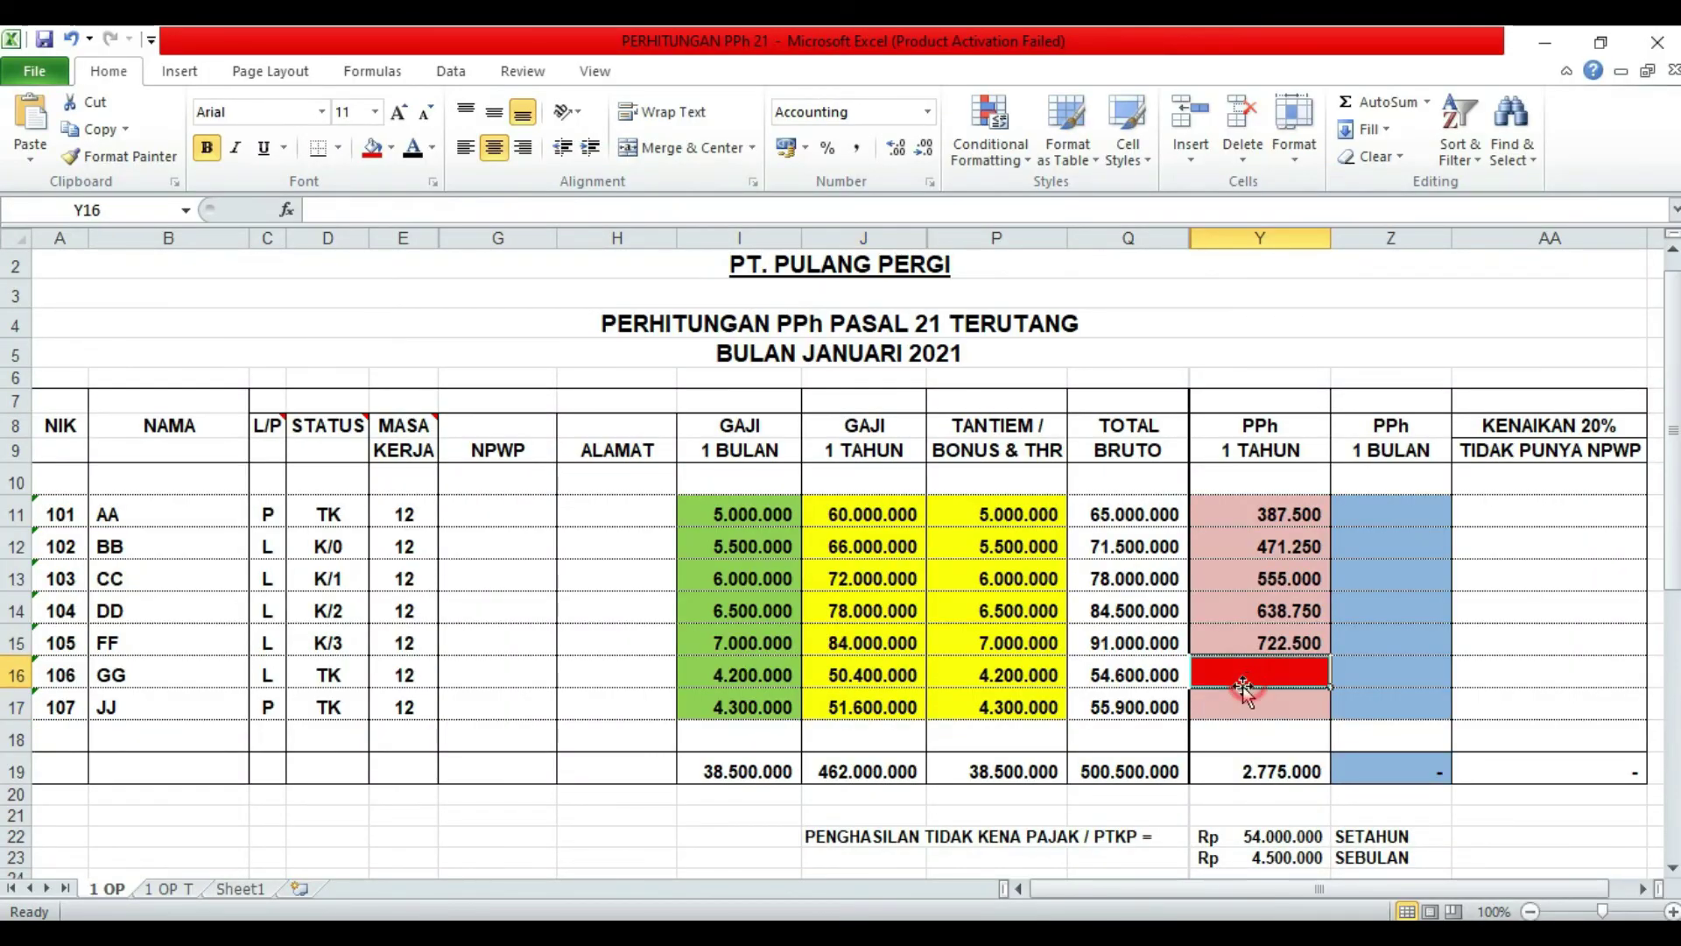
left_click(1237, 710)
left_click(176, 702)
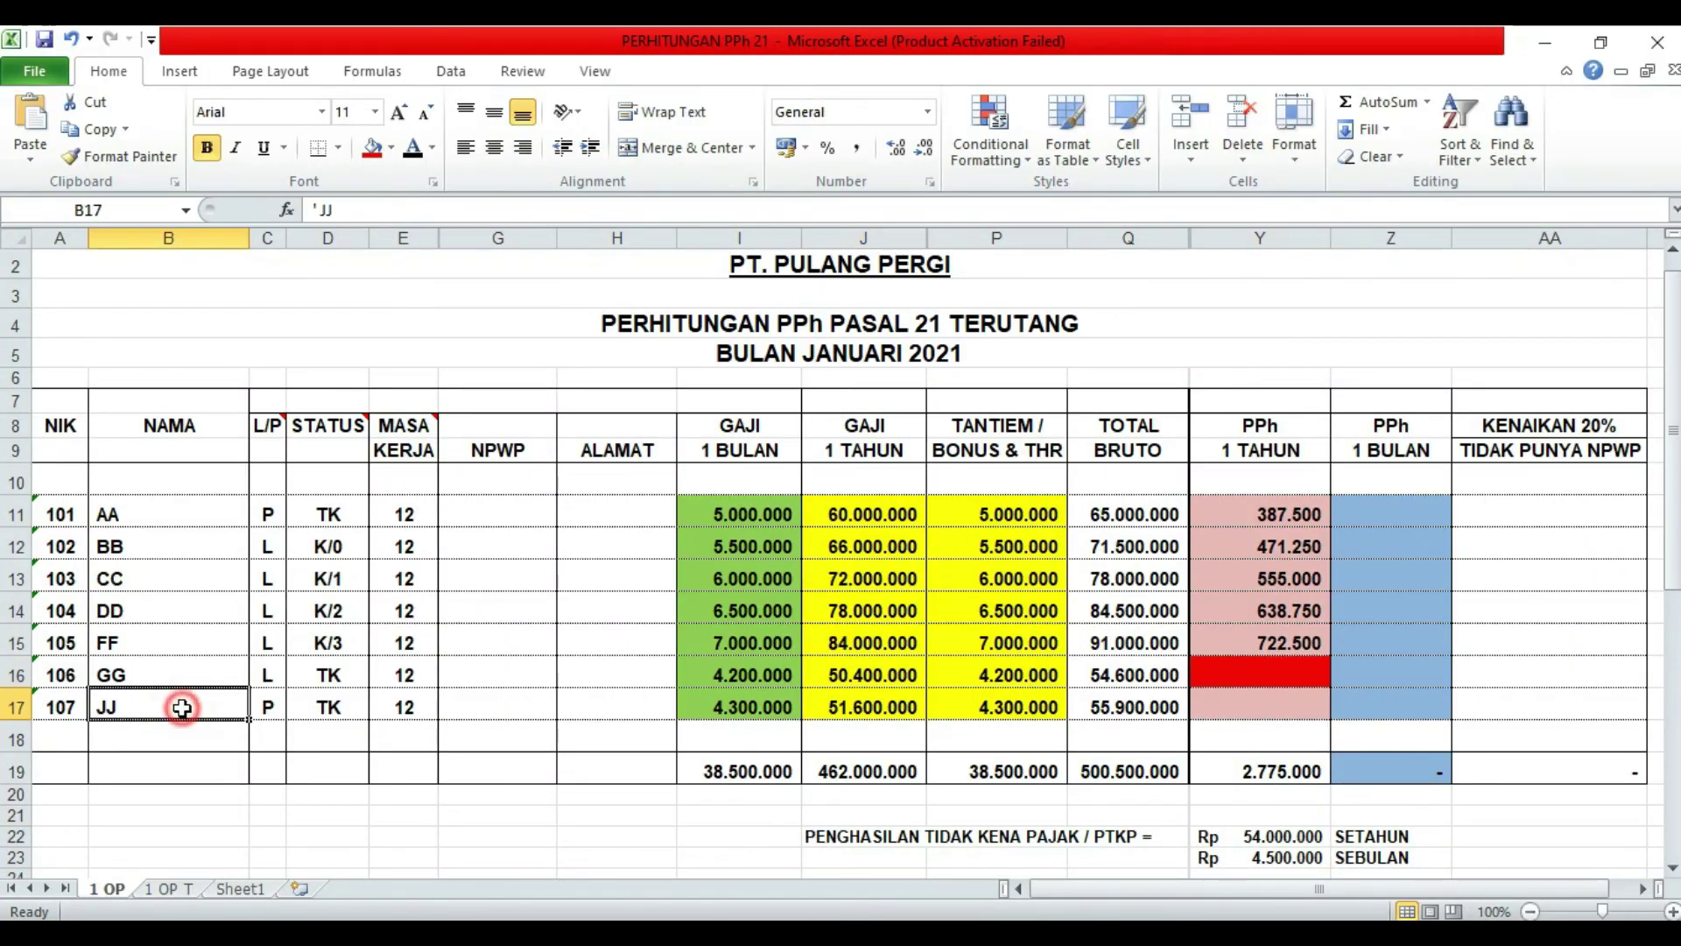
left_click(1253, 679)
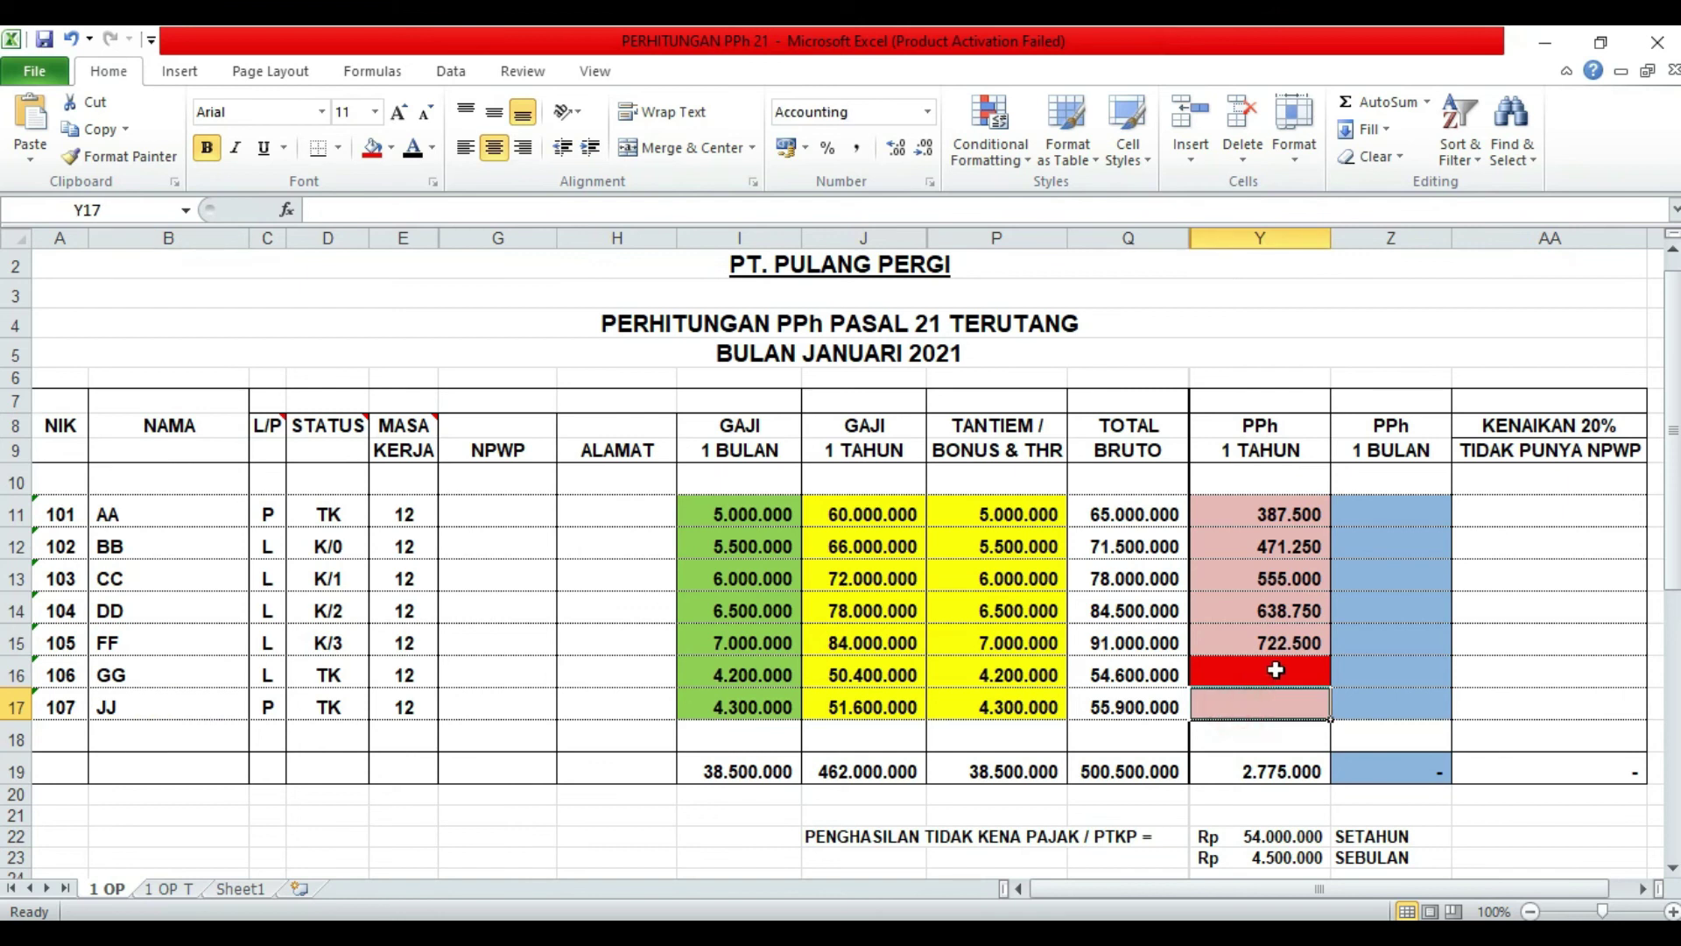
left_click_drag(1334, 689, 1336, 716)
left_click(1508, 606)
Review the annual PPh values in Y11 to Y15 and their total in Y19.
left_click(1285, 512)
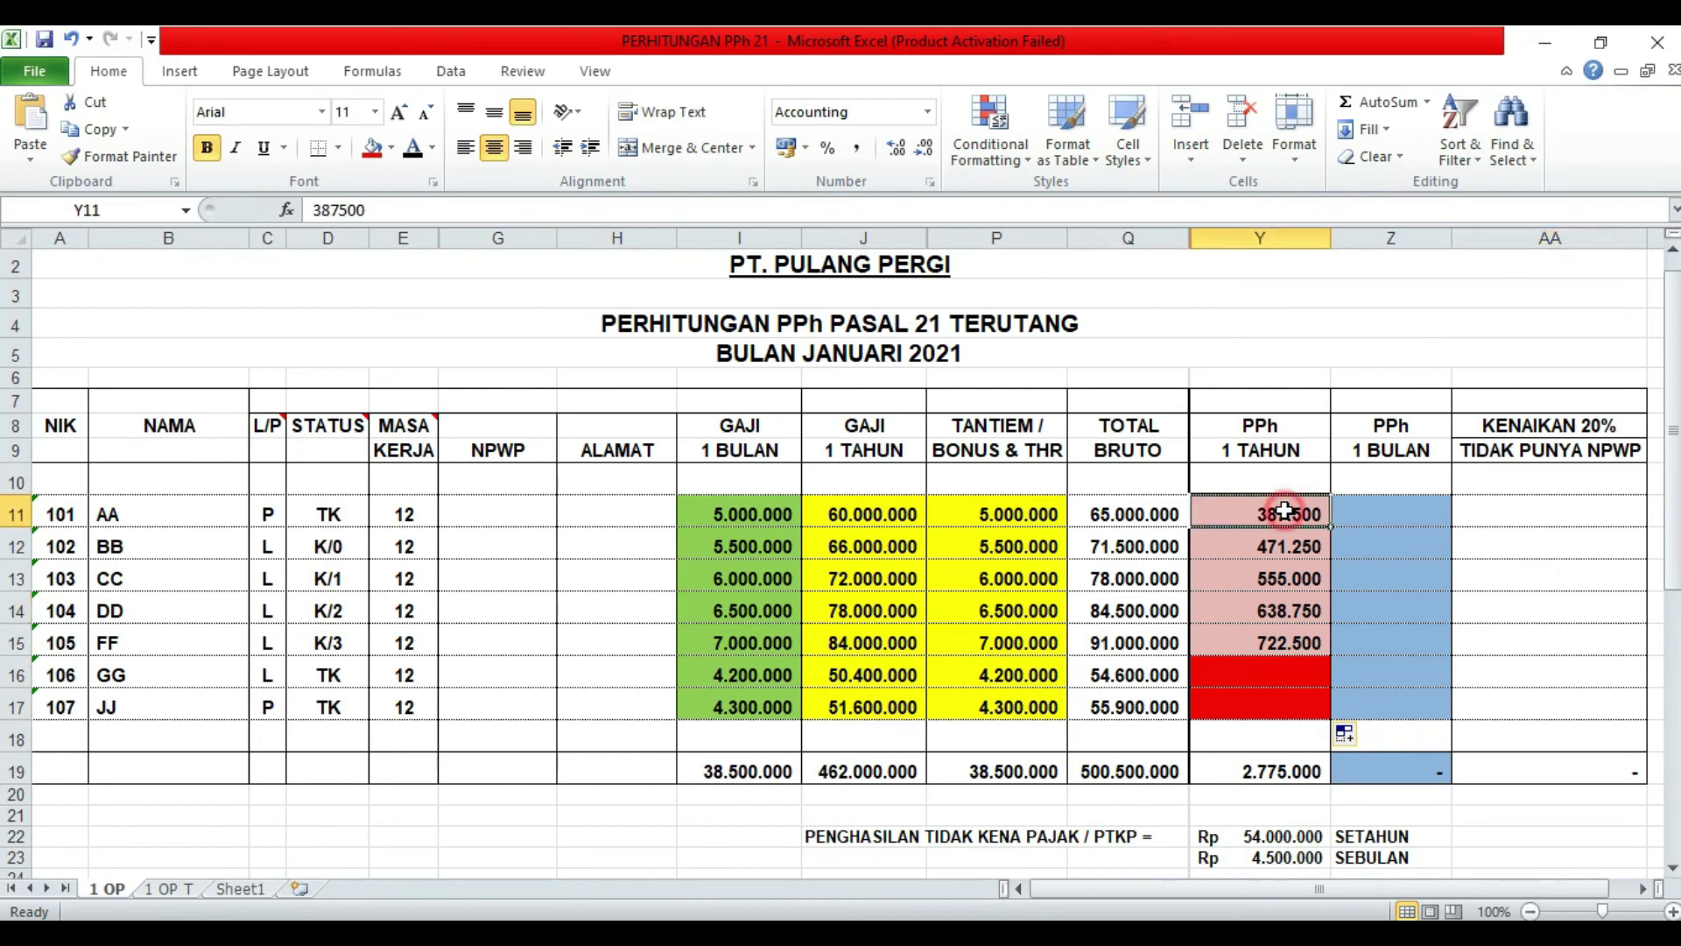
left_click(1277, 548)
left_click(1277, 579)
left_click(1270, 611)
left_click(1258, 648)
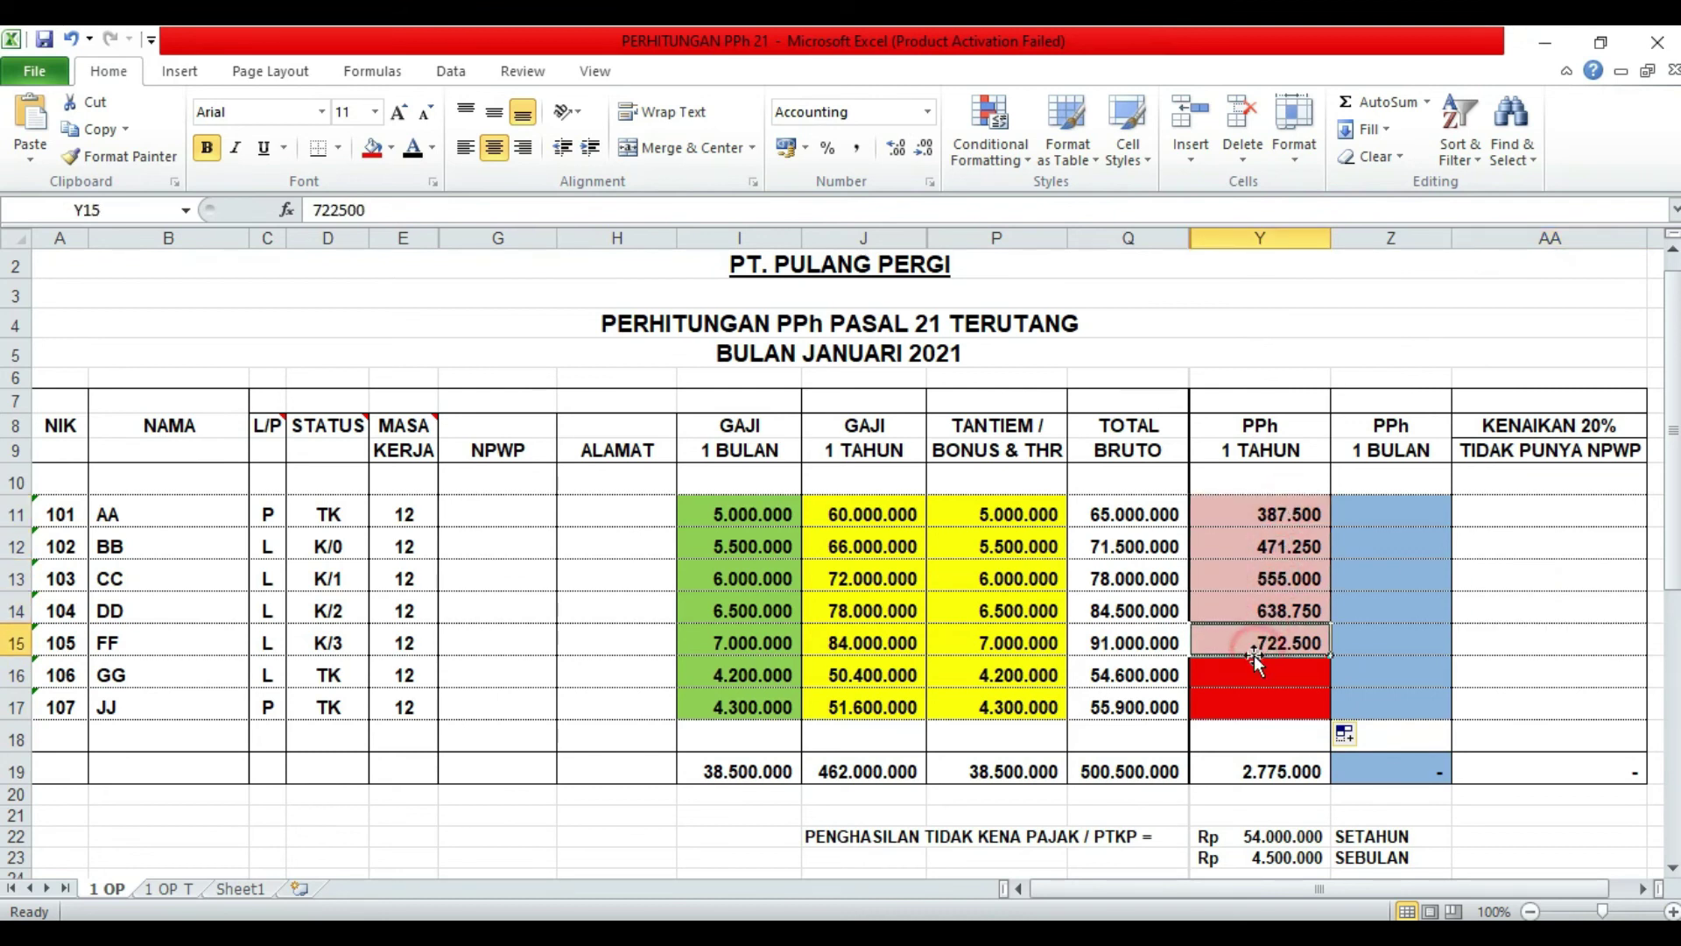
left_click(1241, 771)
left_click(1319, 546)
left_click(1317, 514)
left_click(1245, 514)
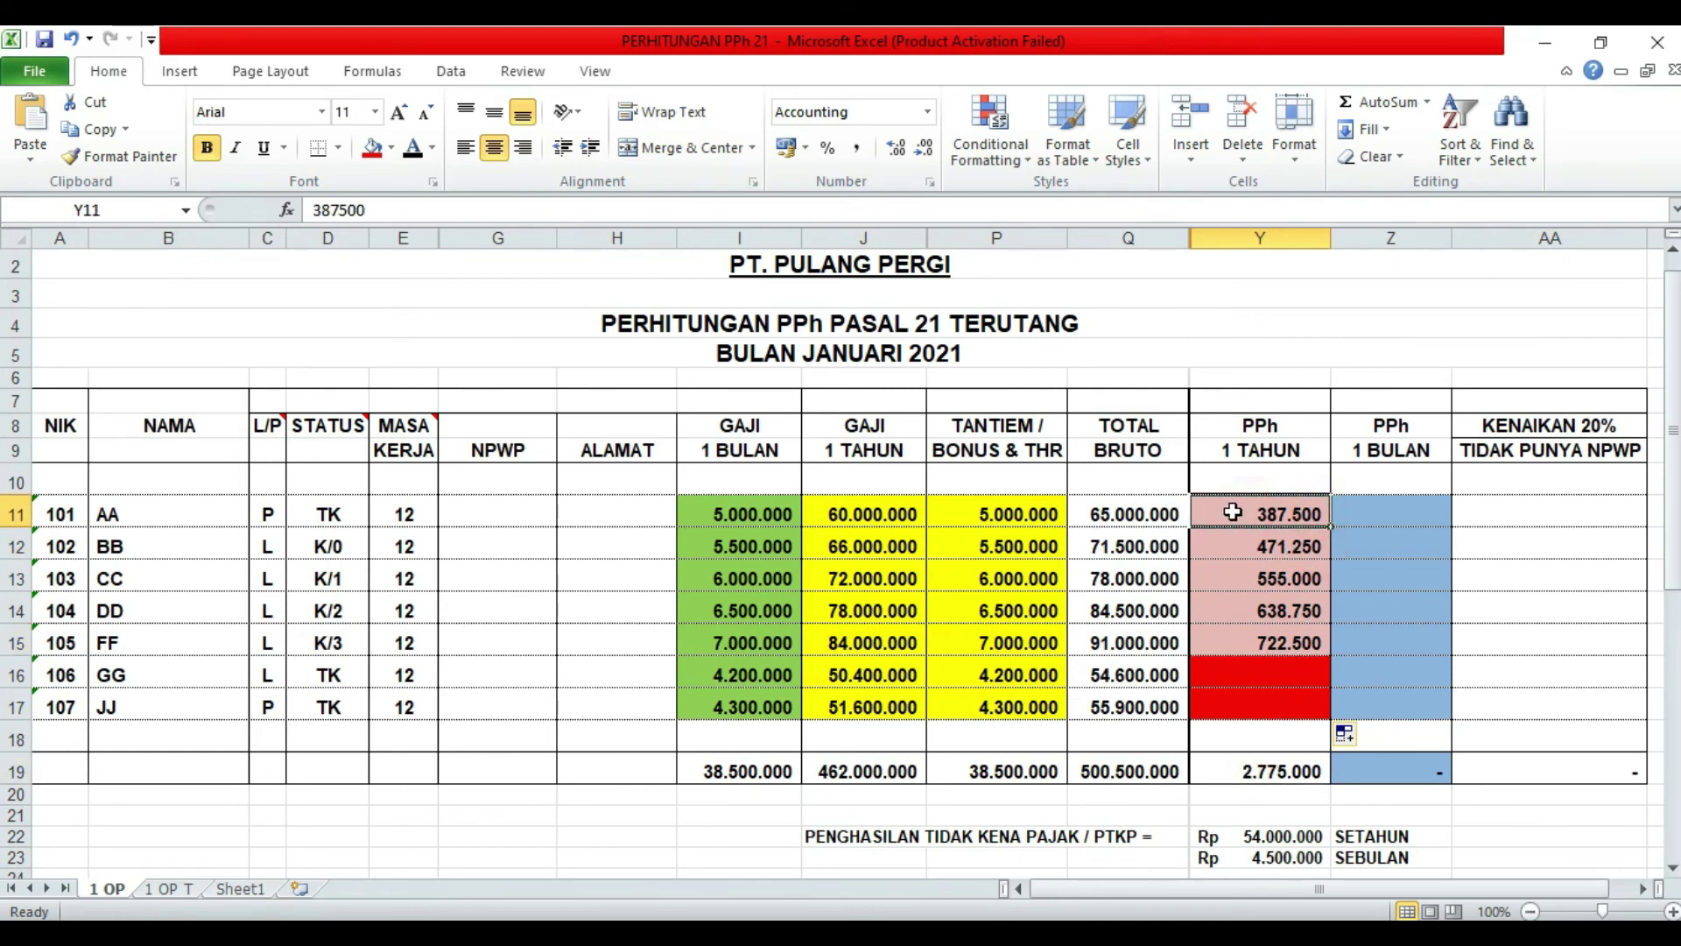
Calculate the first employee's monthly PPh in Z11 with the formula =Y11/12.
left_click(1370, 507)
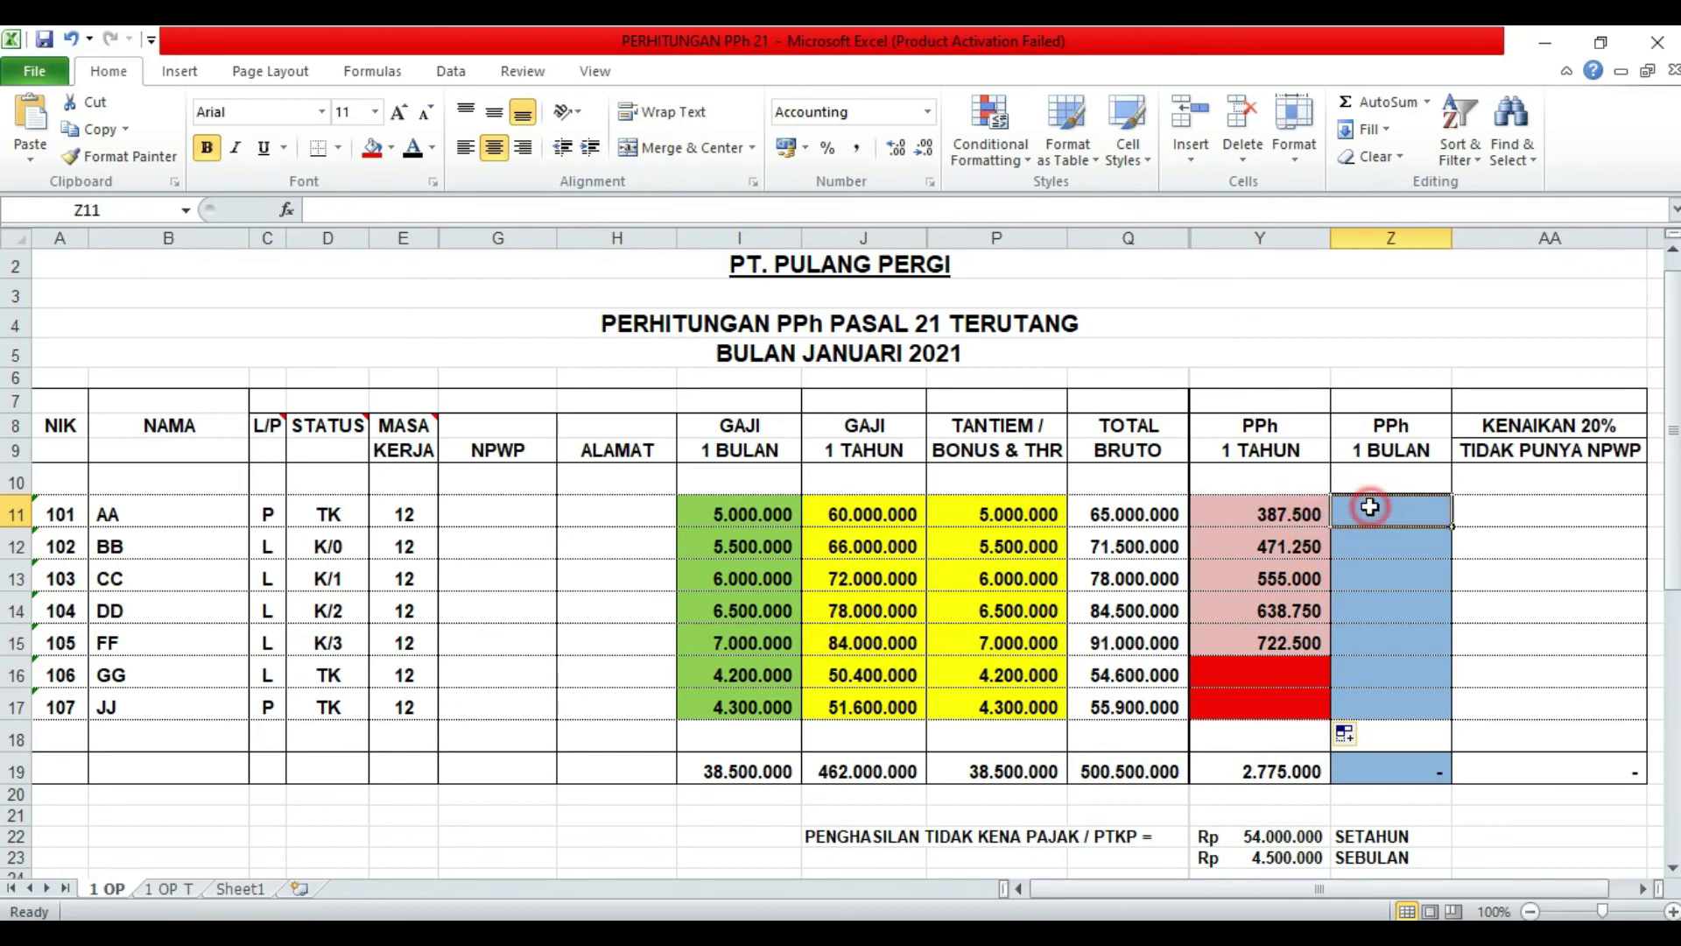
left_click(1302, 515)
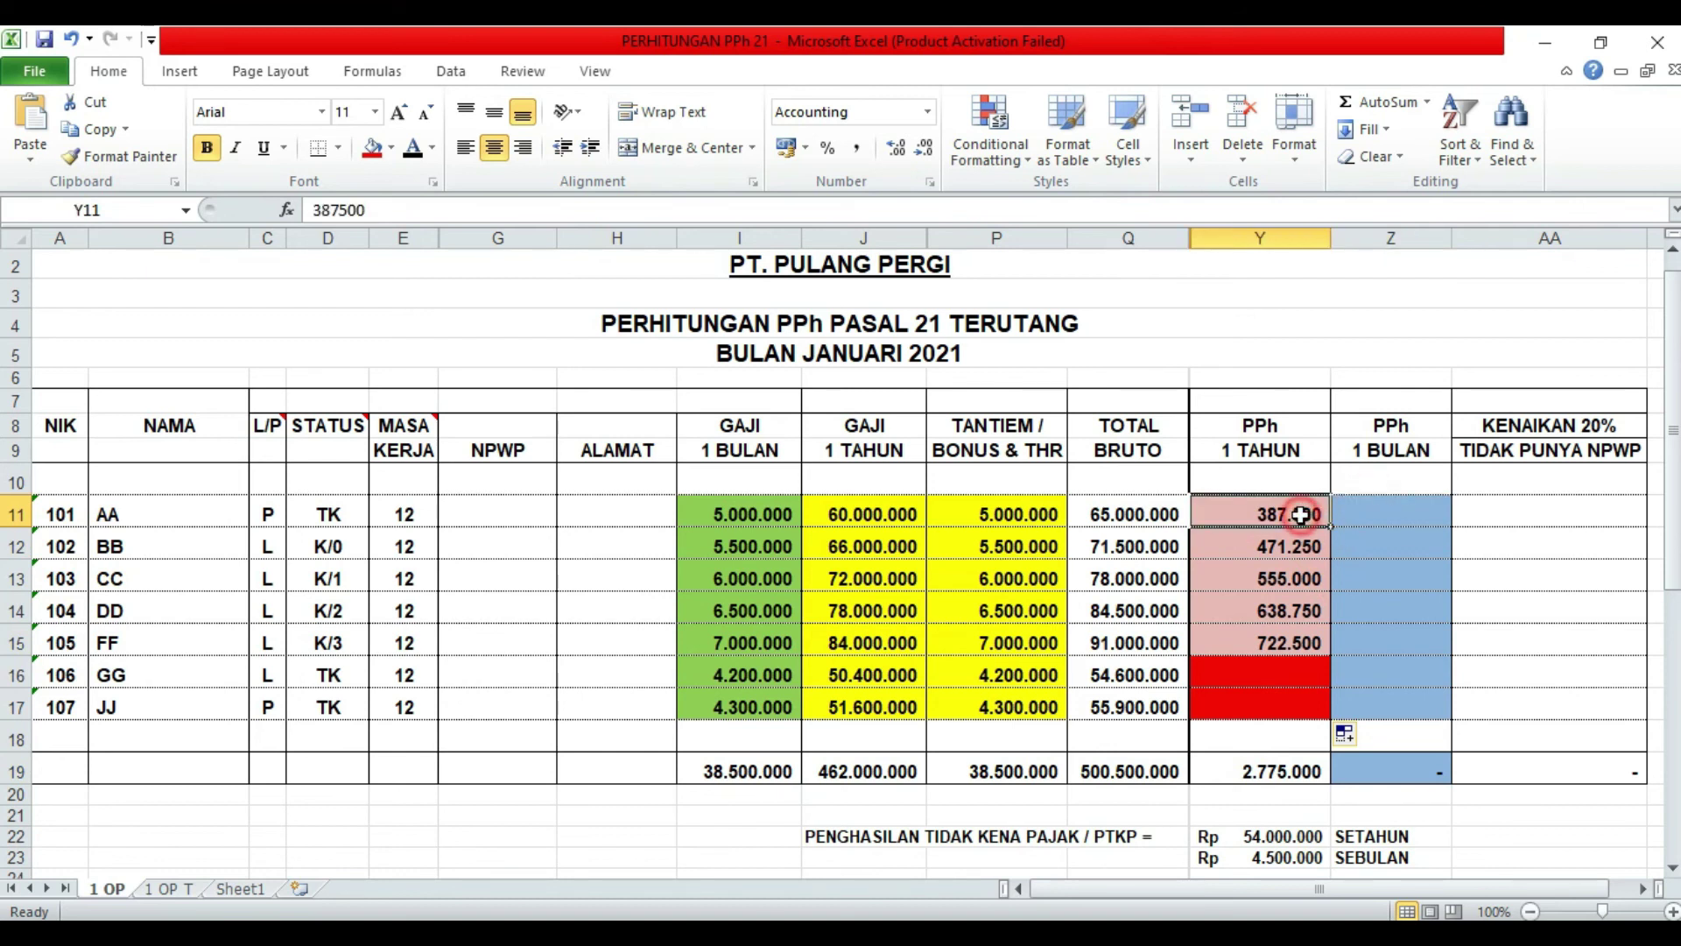
left_click(1374, 510)
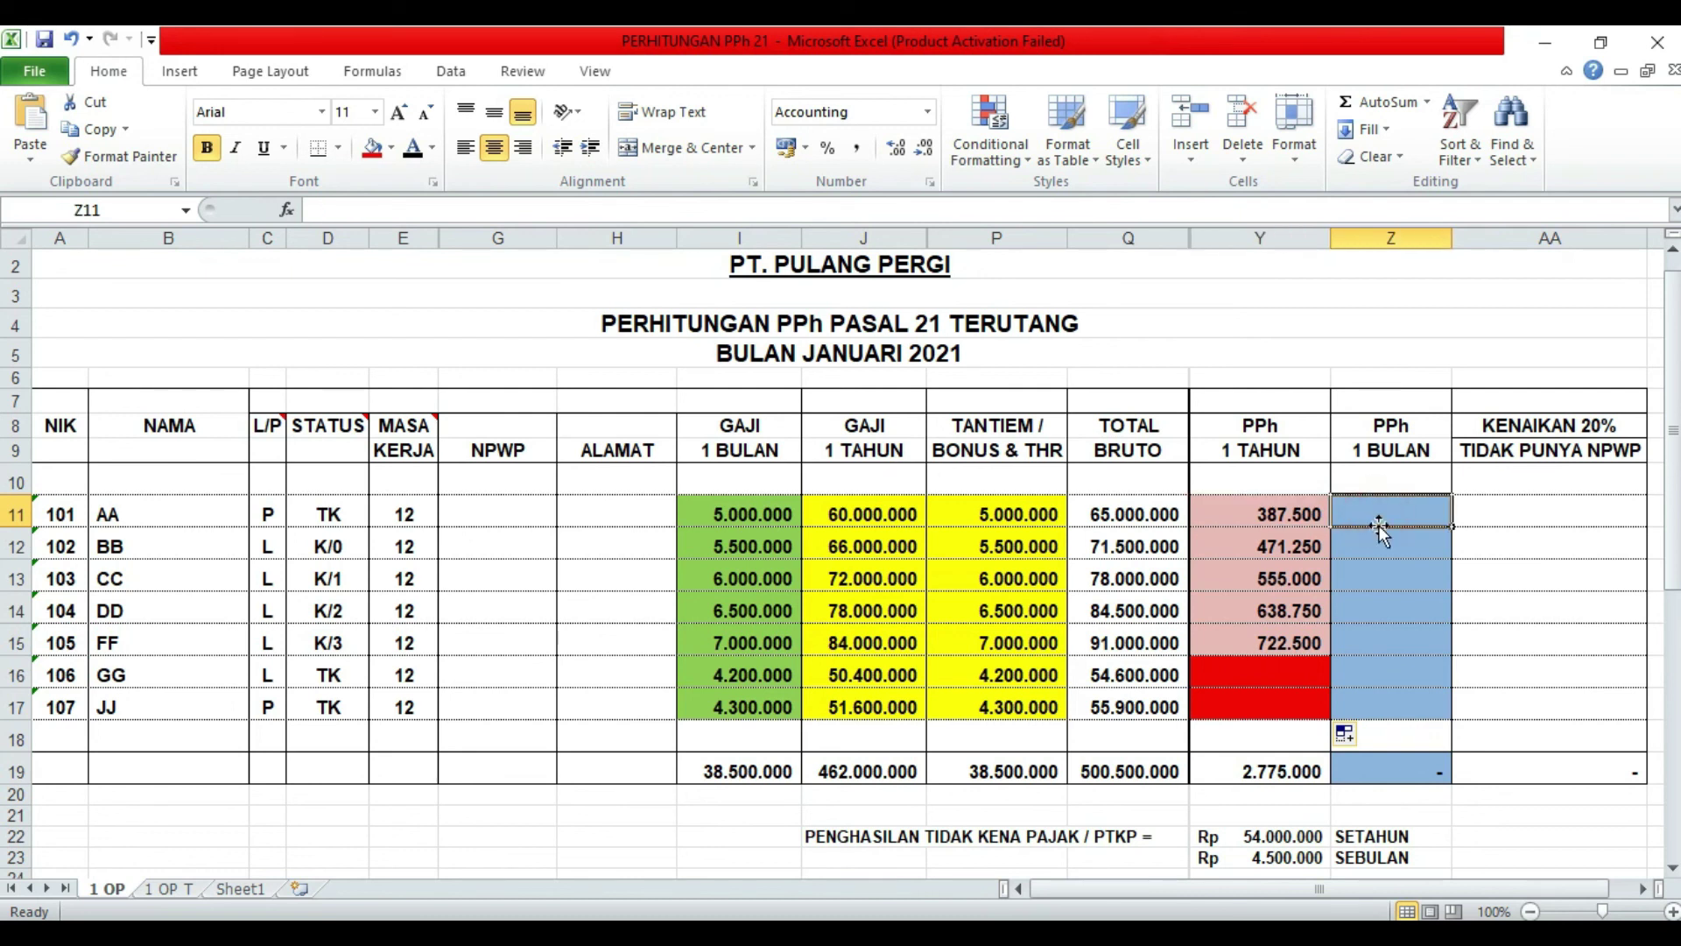
type("=")
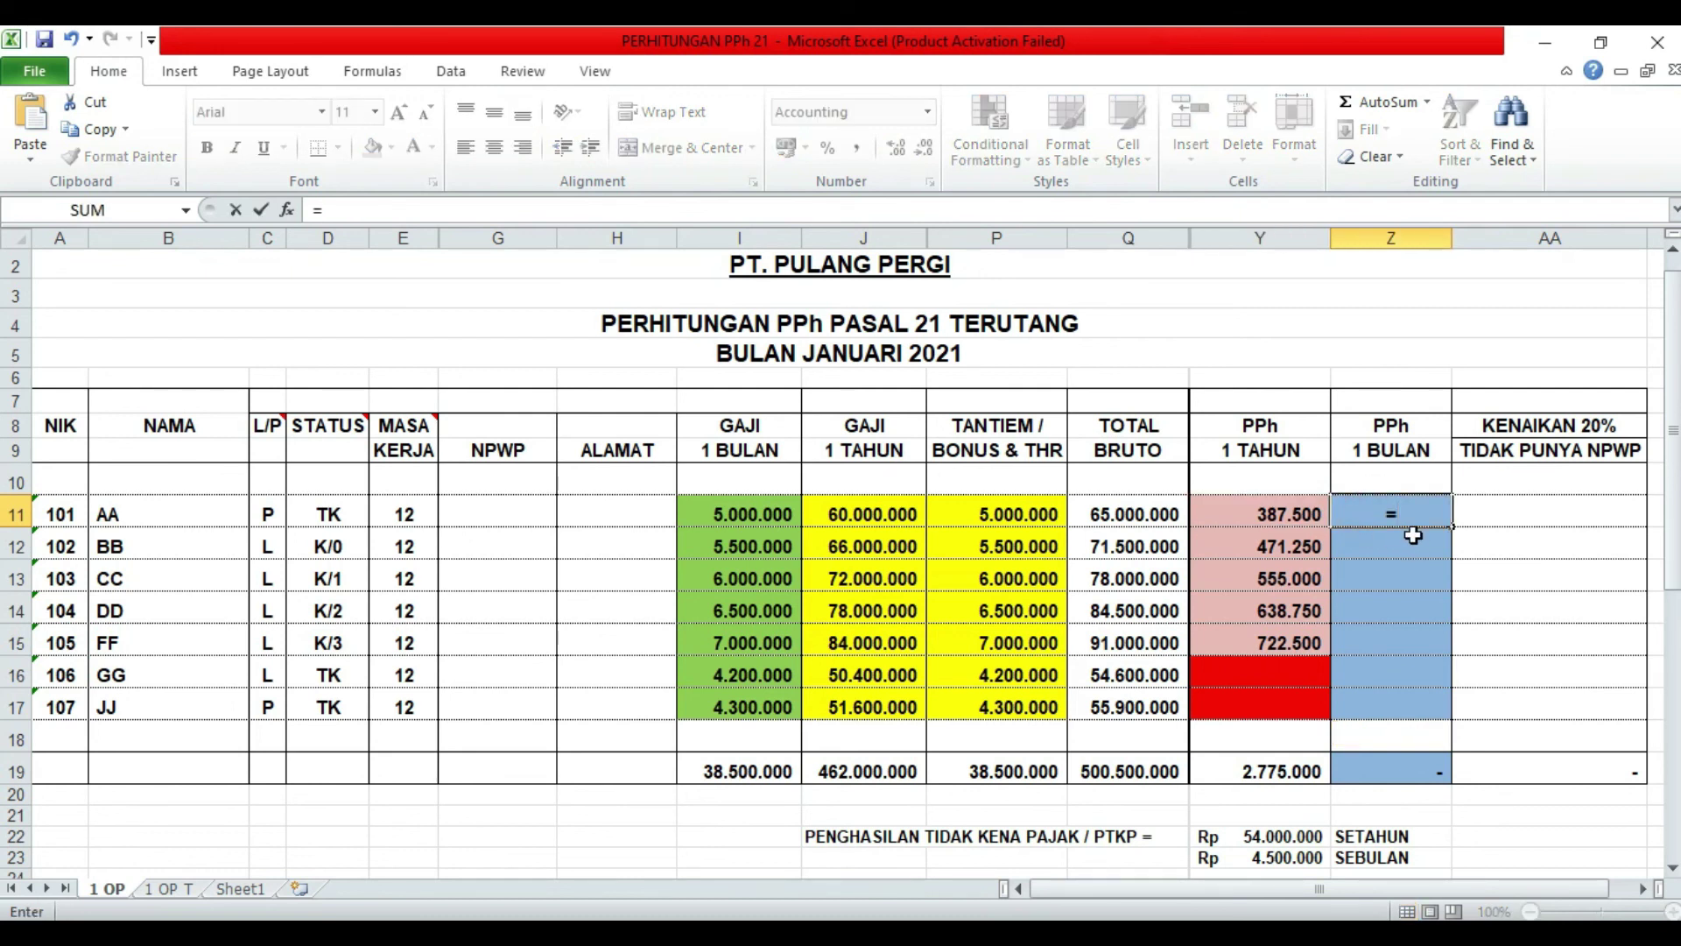
left_click(1285, 515)
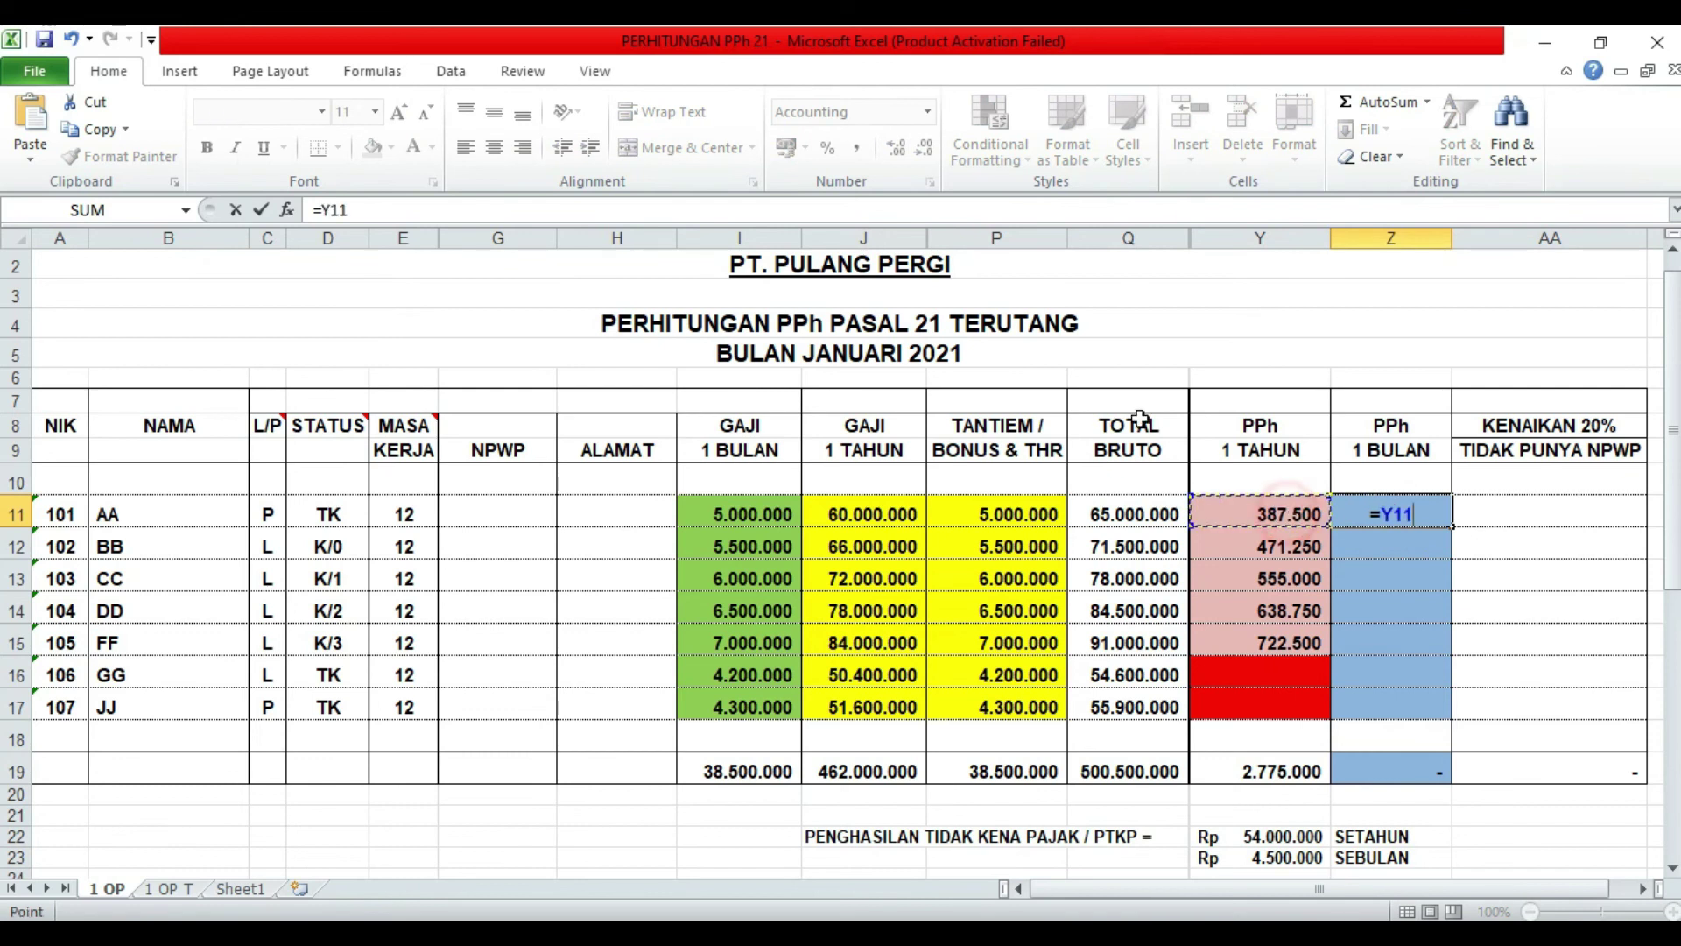
left_click(501, 212)
type("/")
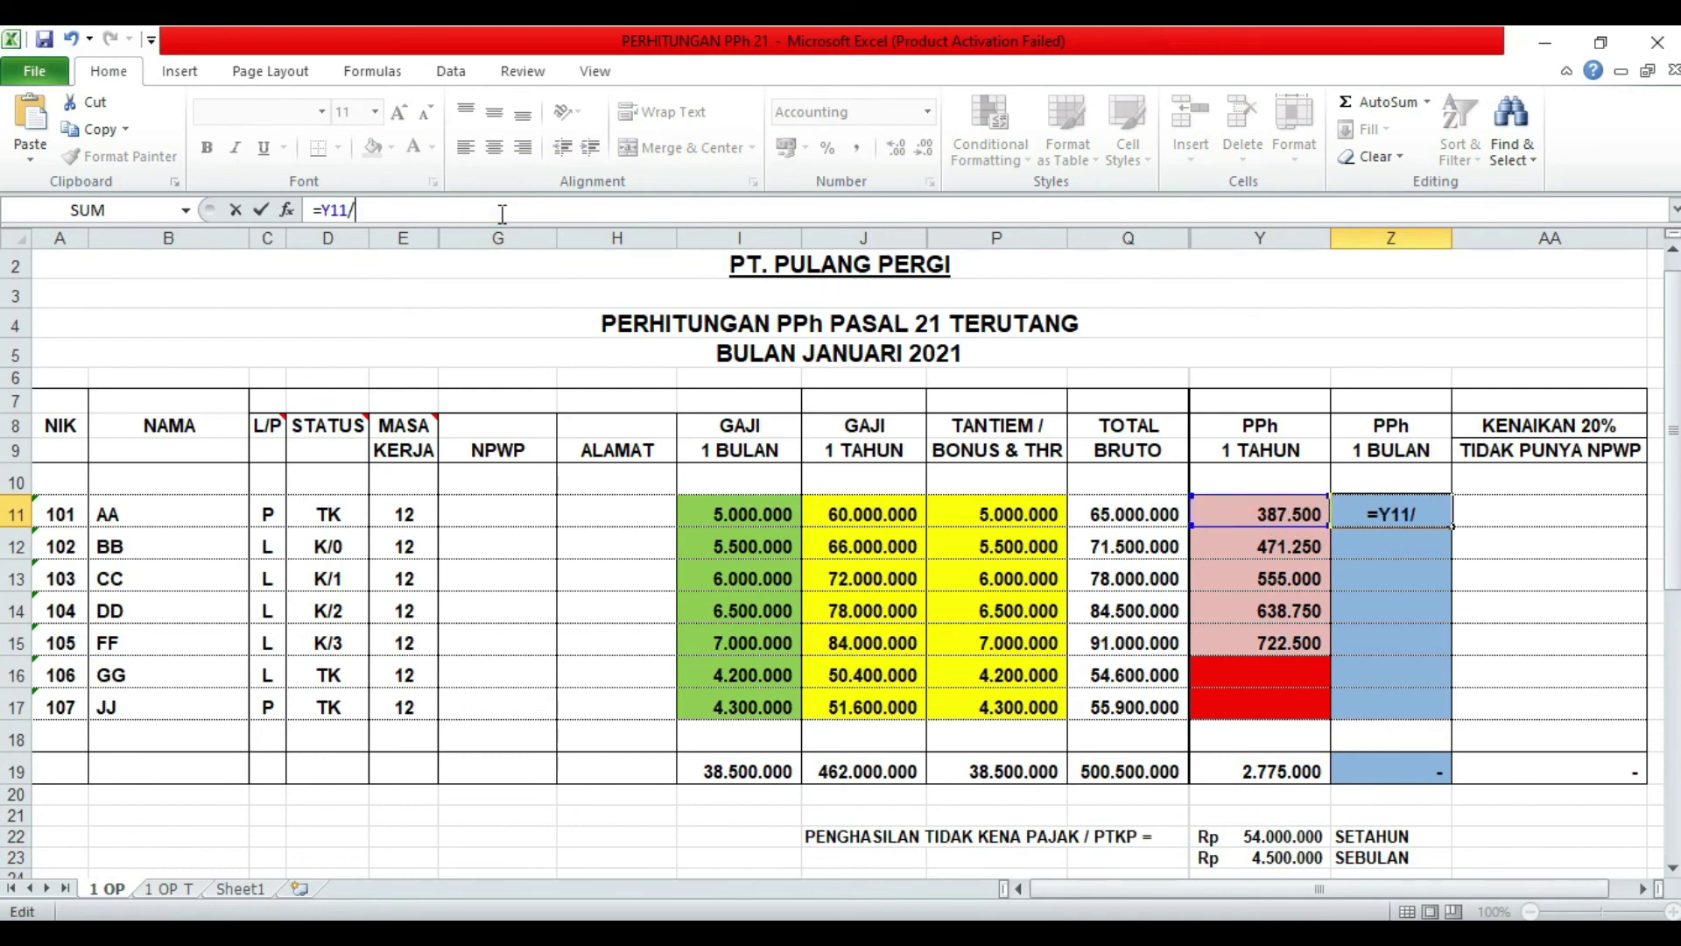
type("12")
key("Return")
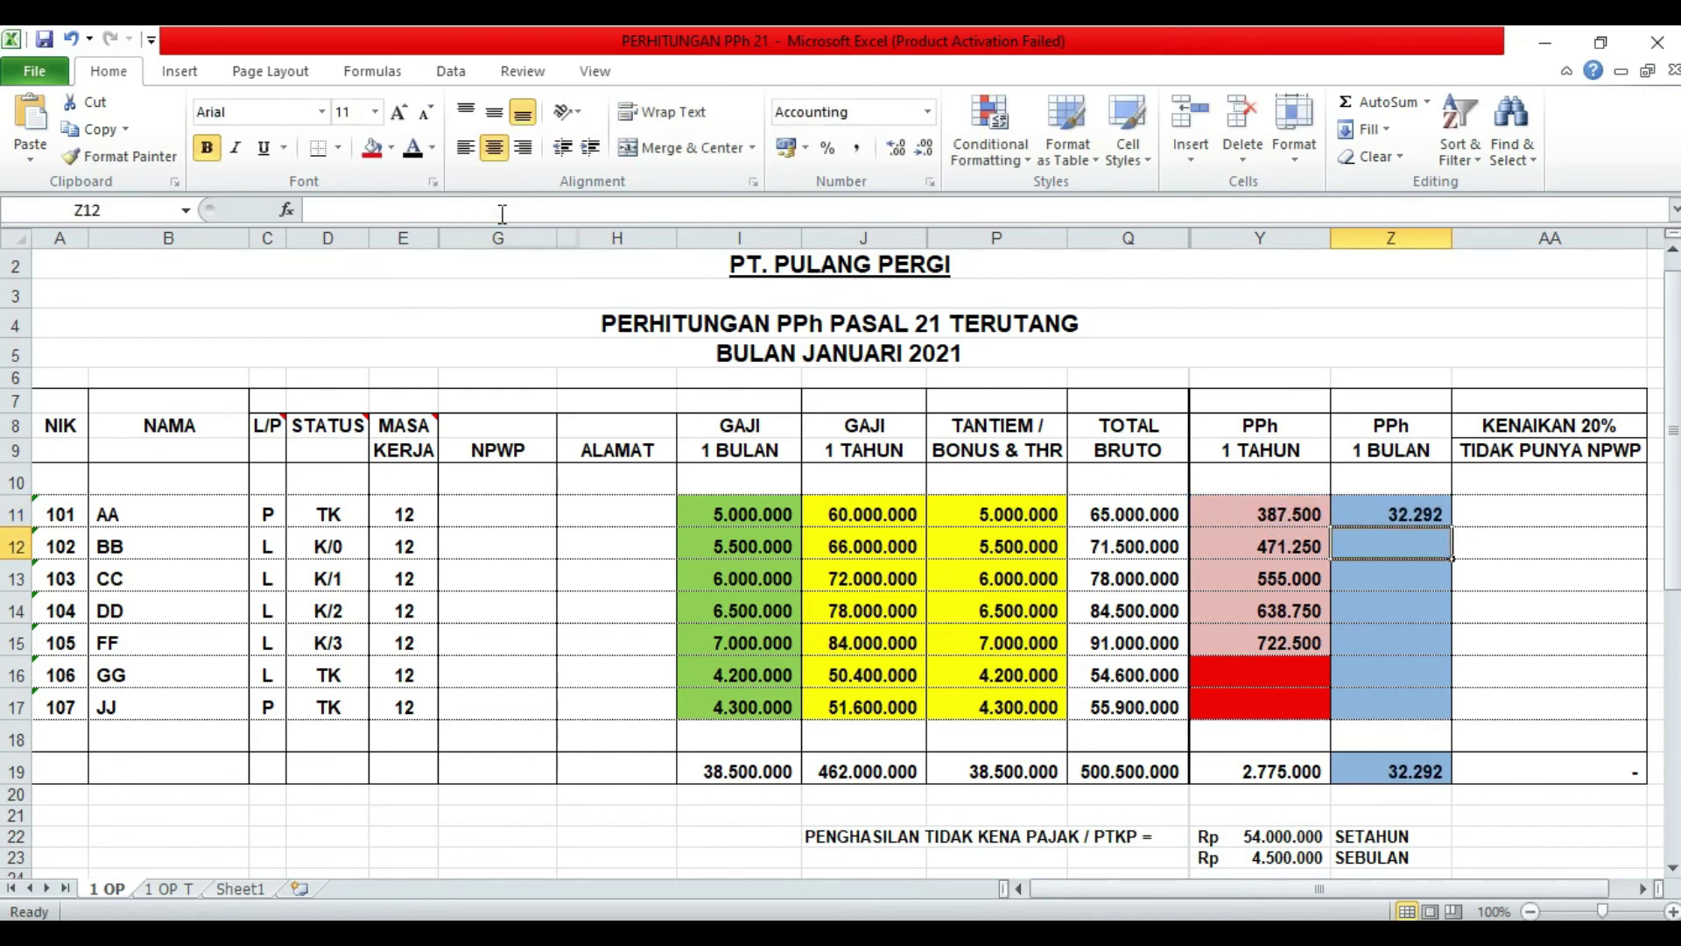
Review the first employee's monthly PPh in Z11 together with the employee's name and the BULAN JANUARI 2021 heading.
left_click(169, 521)
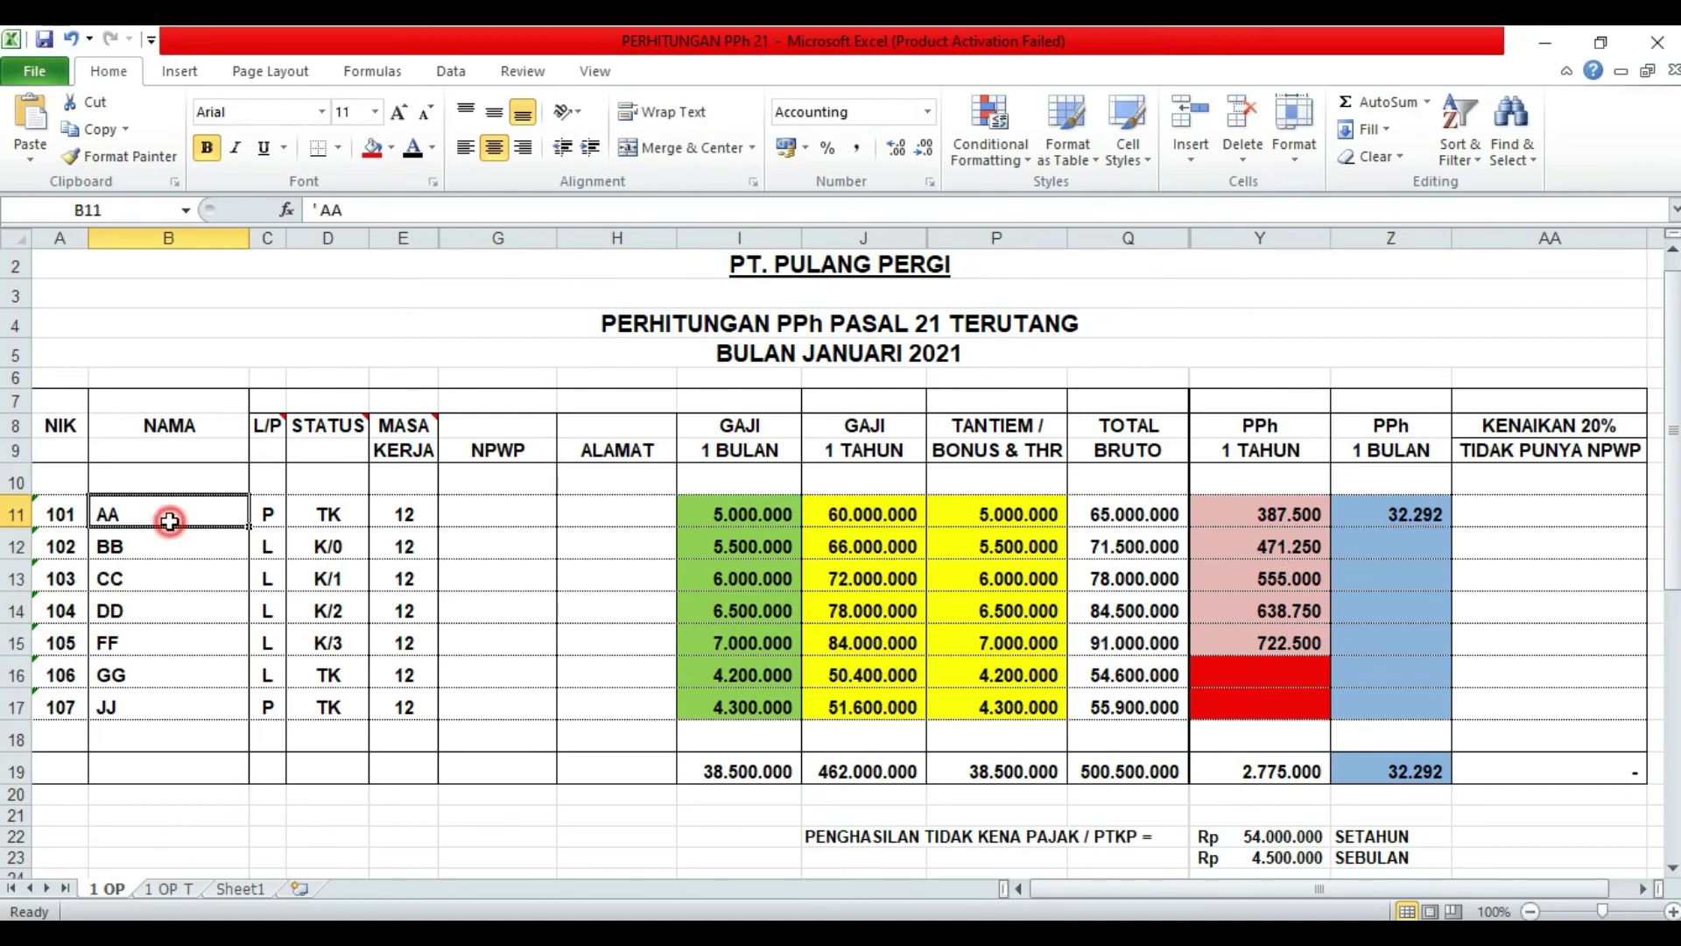
left_click(1360, 520)
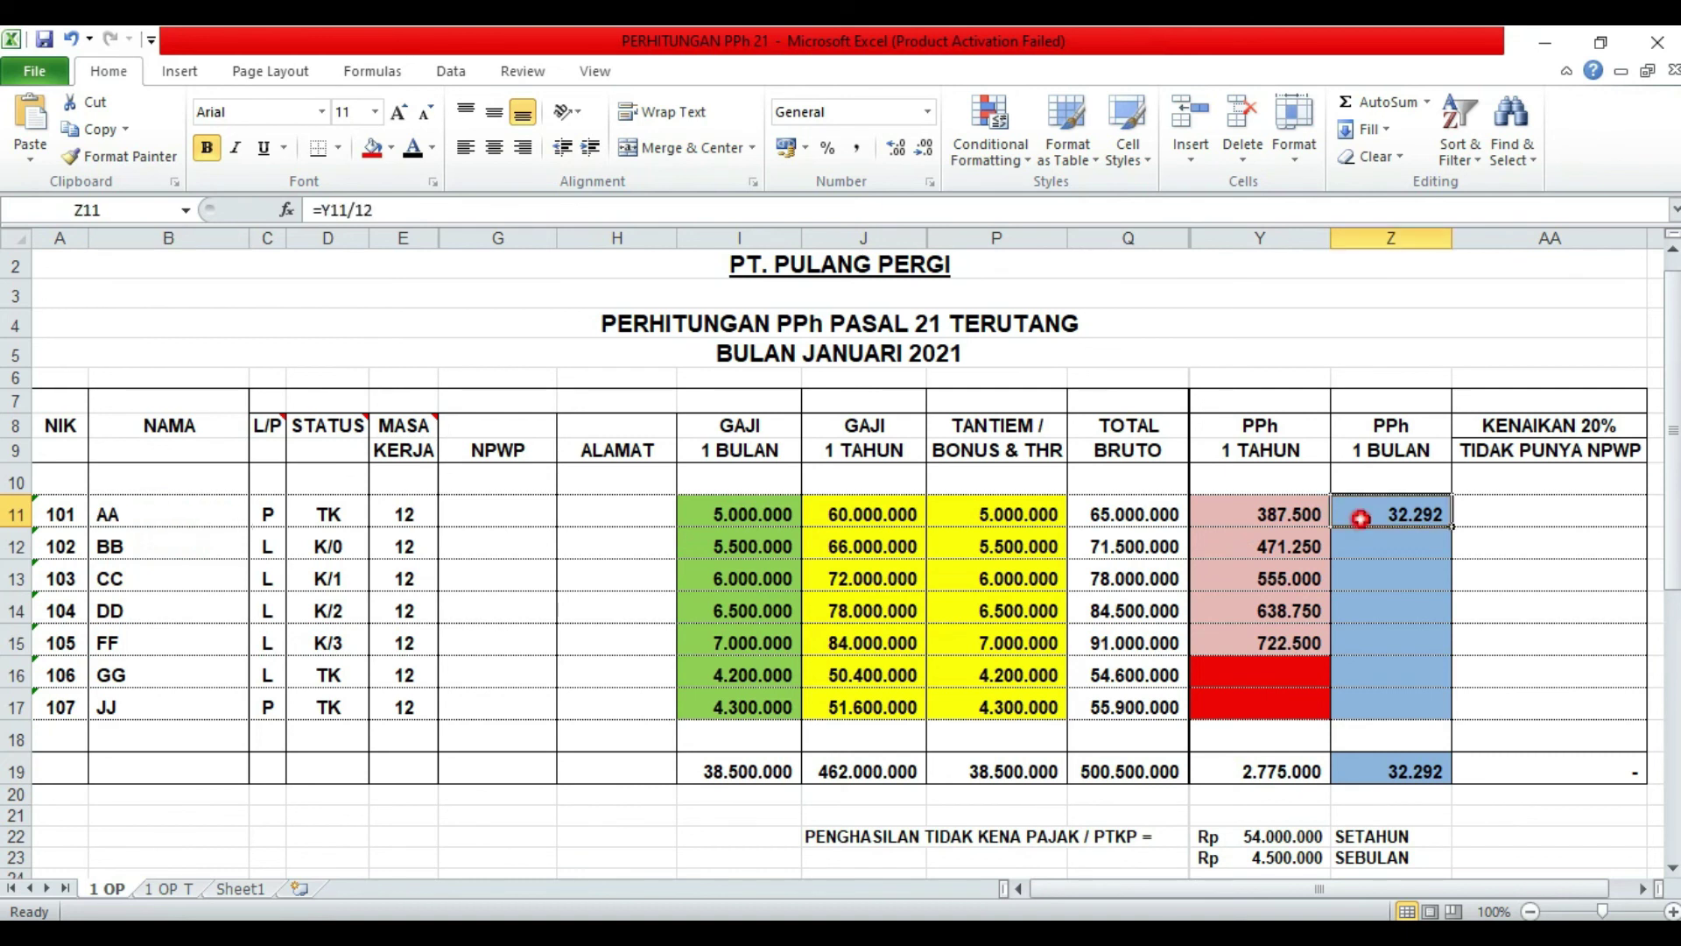
left_click(895, 357)
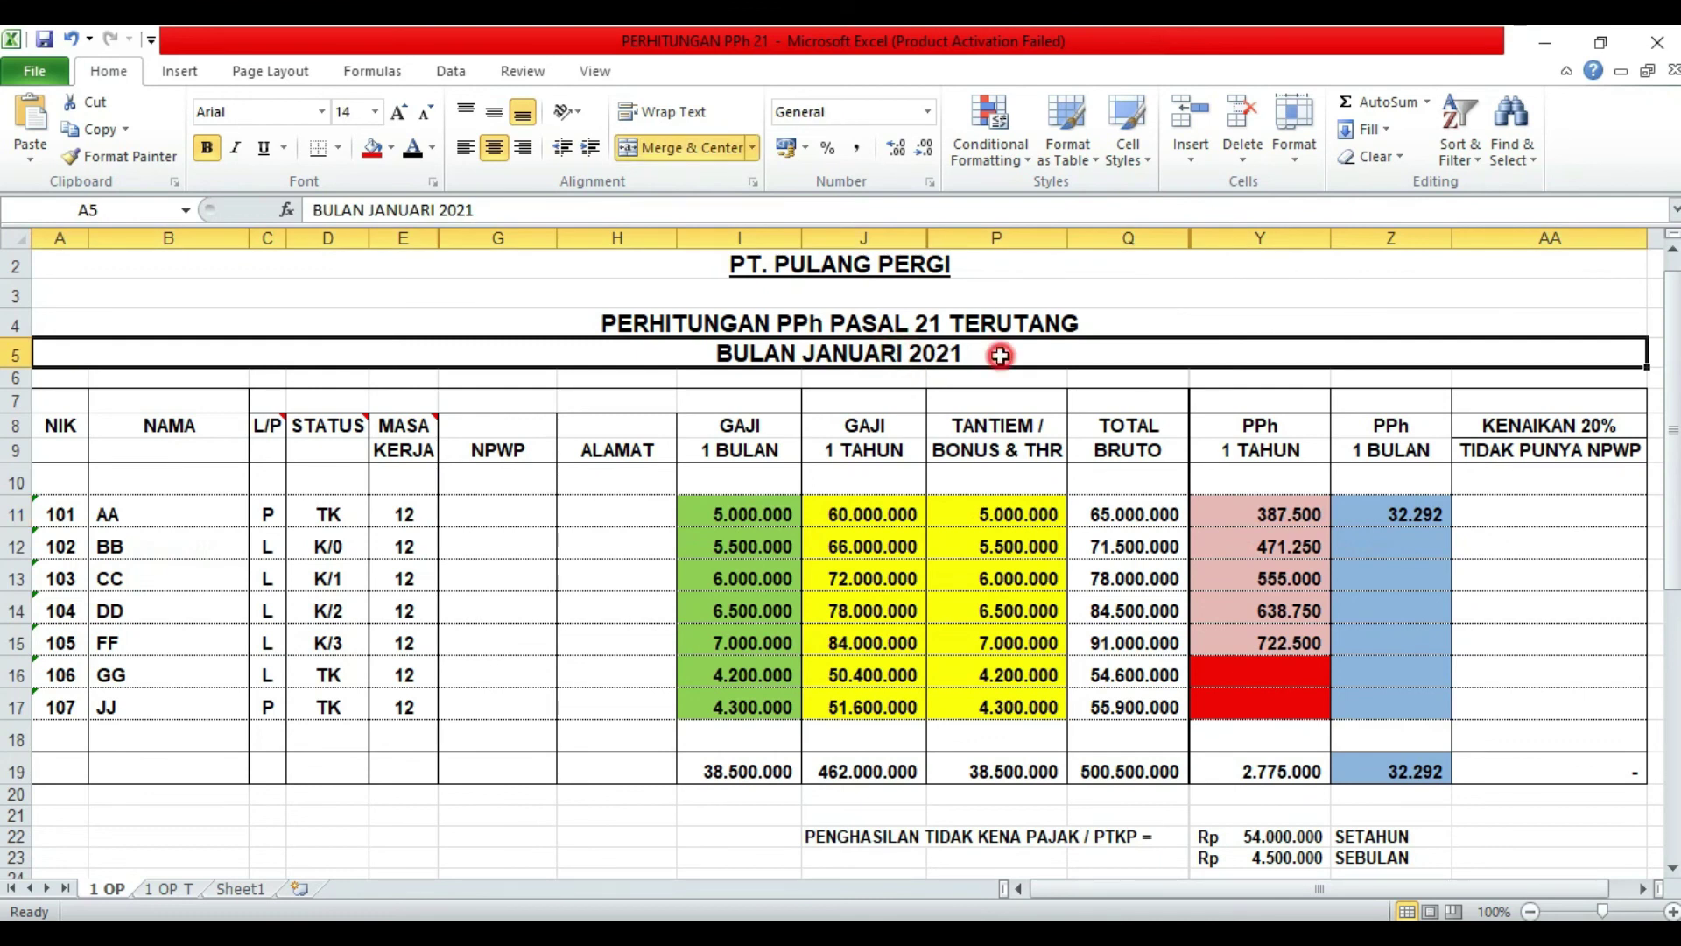
left_click(1391, 512)
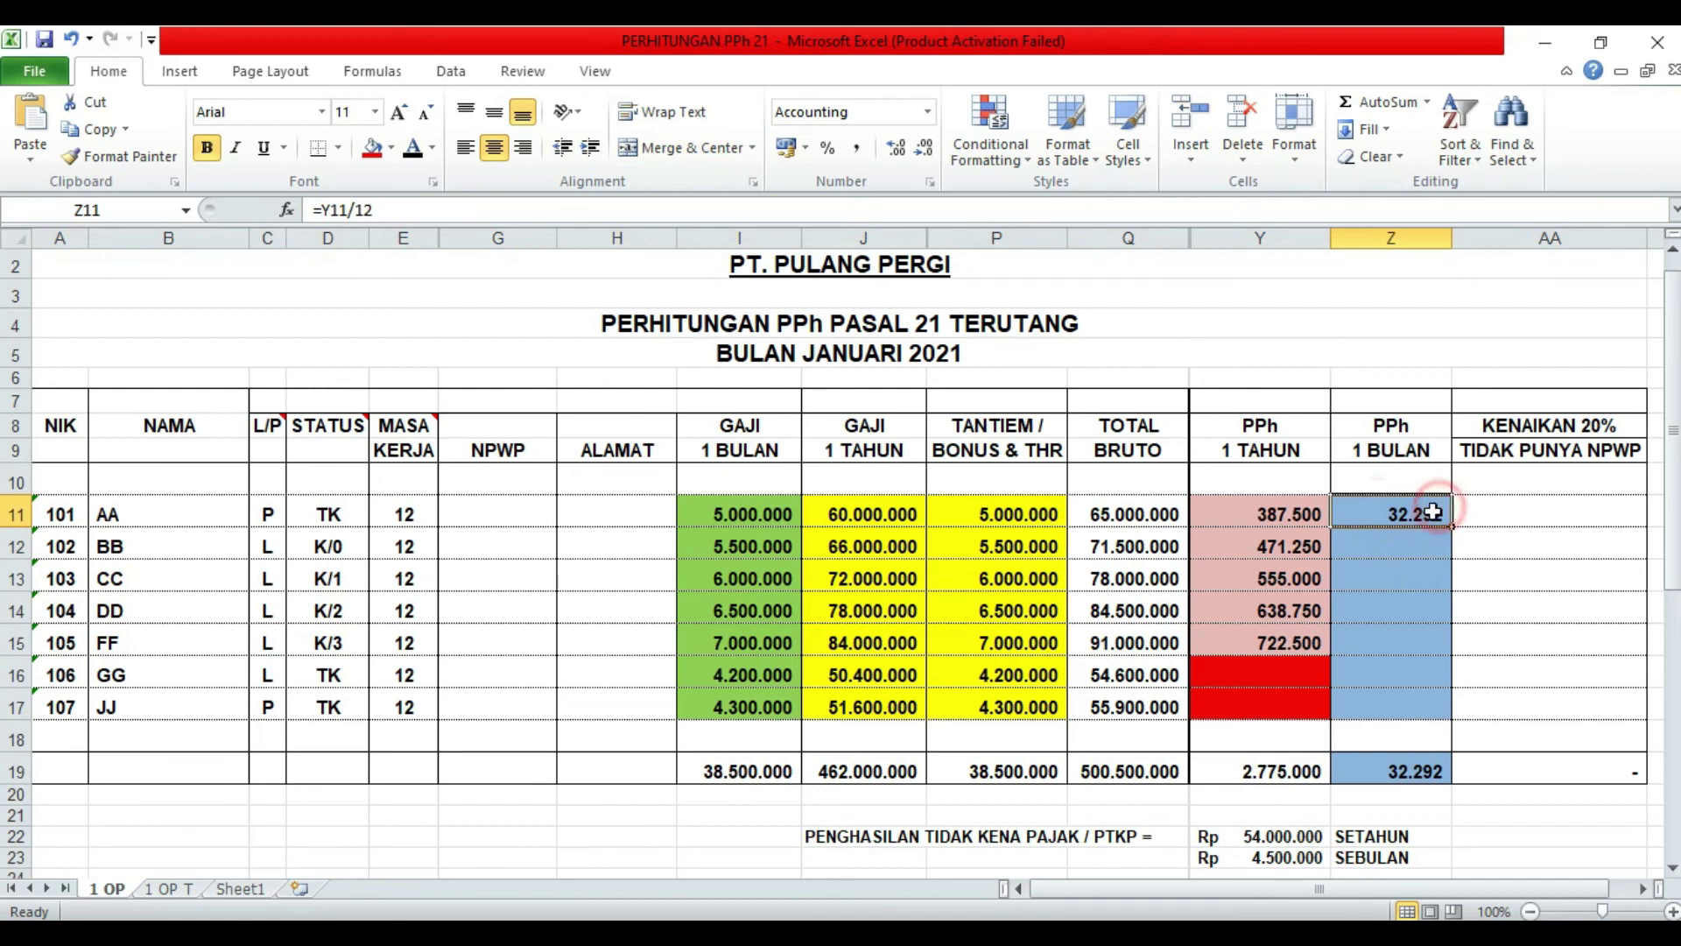
left_click(1353, 538)
left_click(1357, 528)
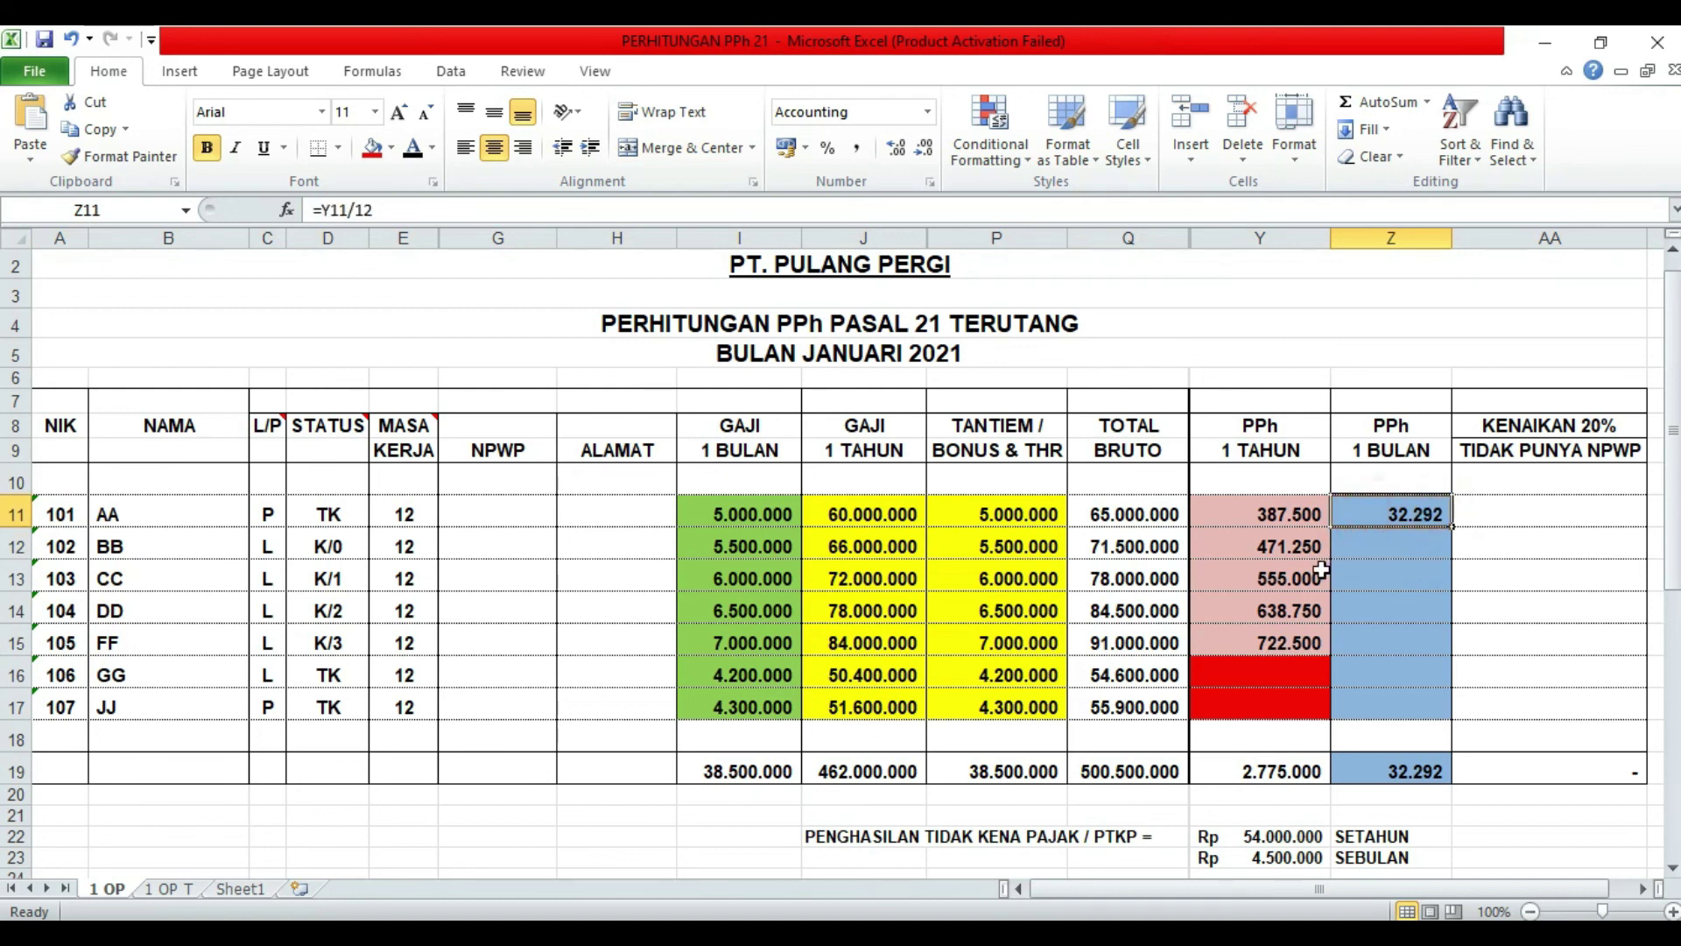
left_click(1340, 541)
Copy the monthly PPh formula from Z11 down to Z17 for the remaining employees.
left_click(1404, 515)
left_click_drag(1455, 527, 1449, 723)
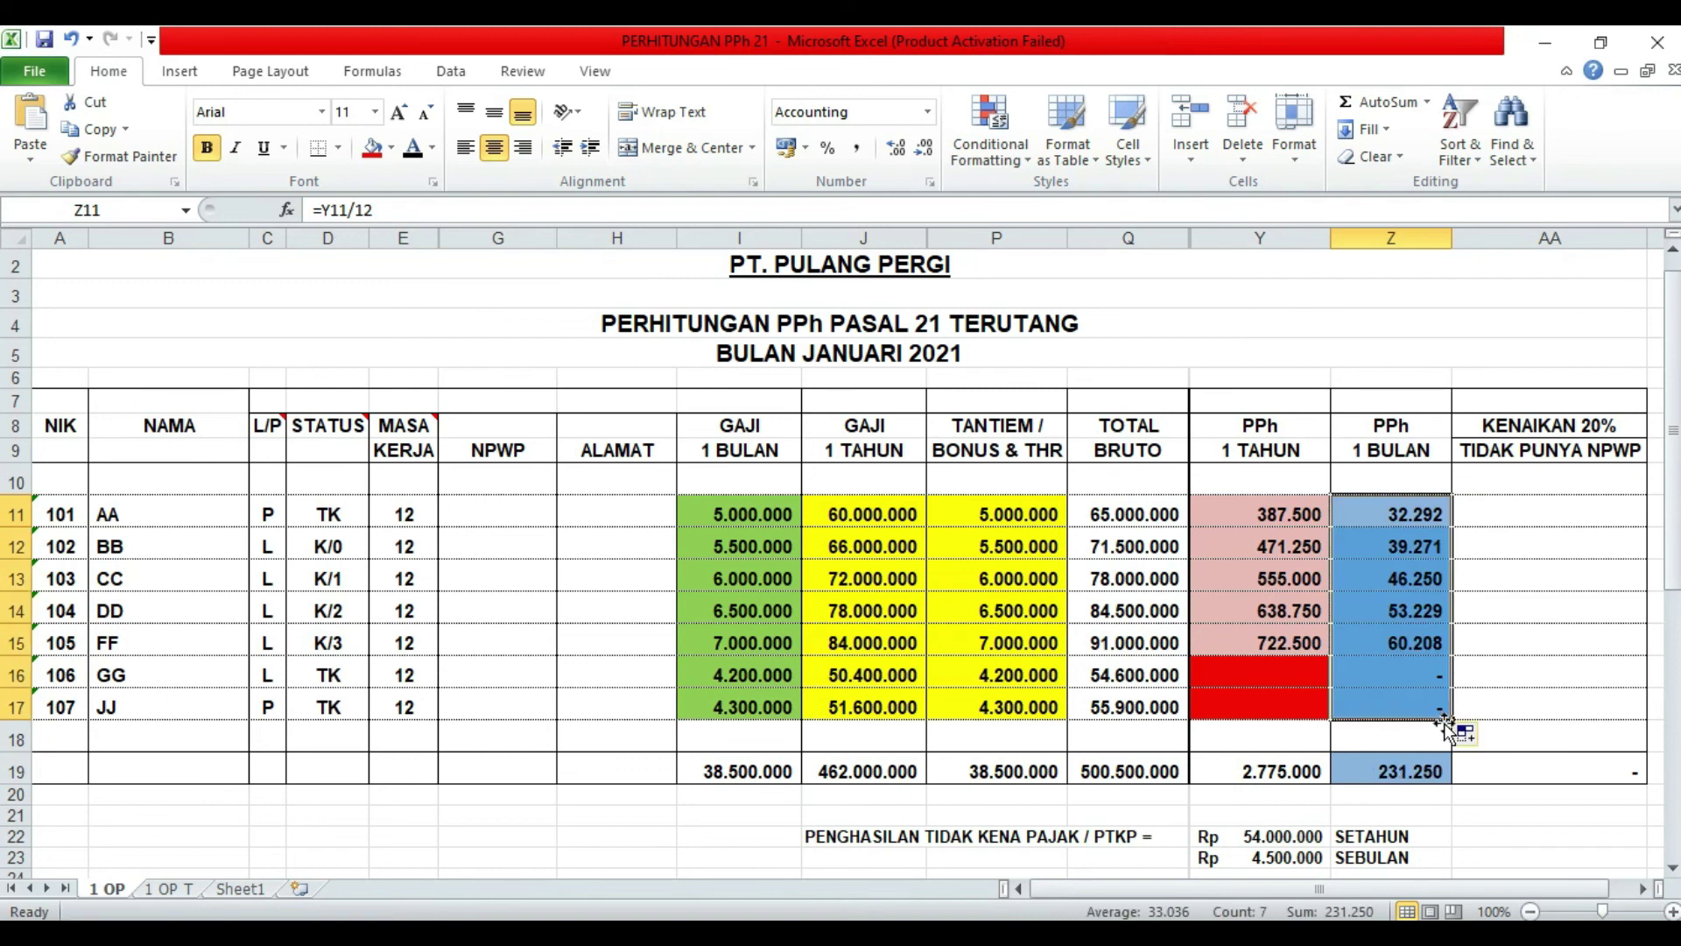
left_click(1496, 582)
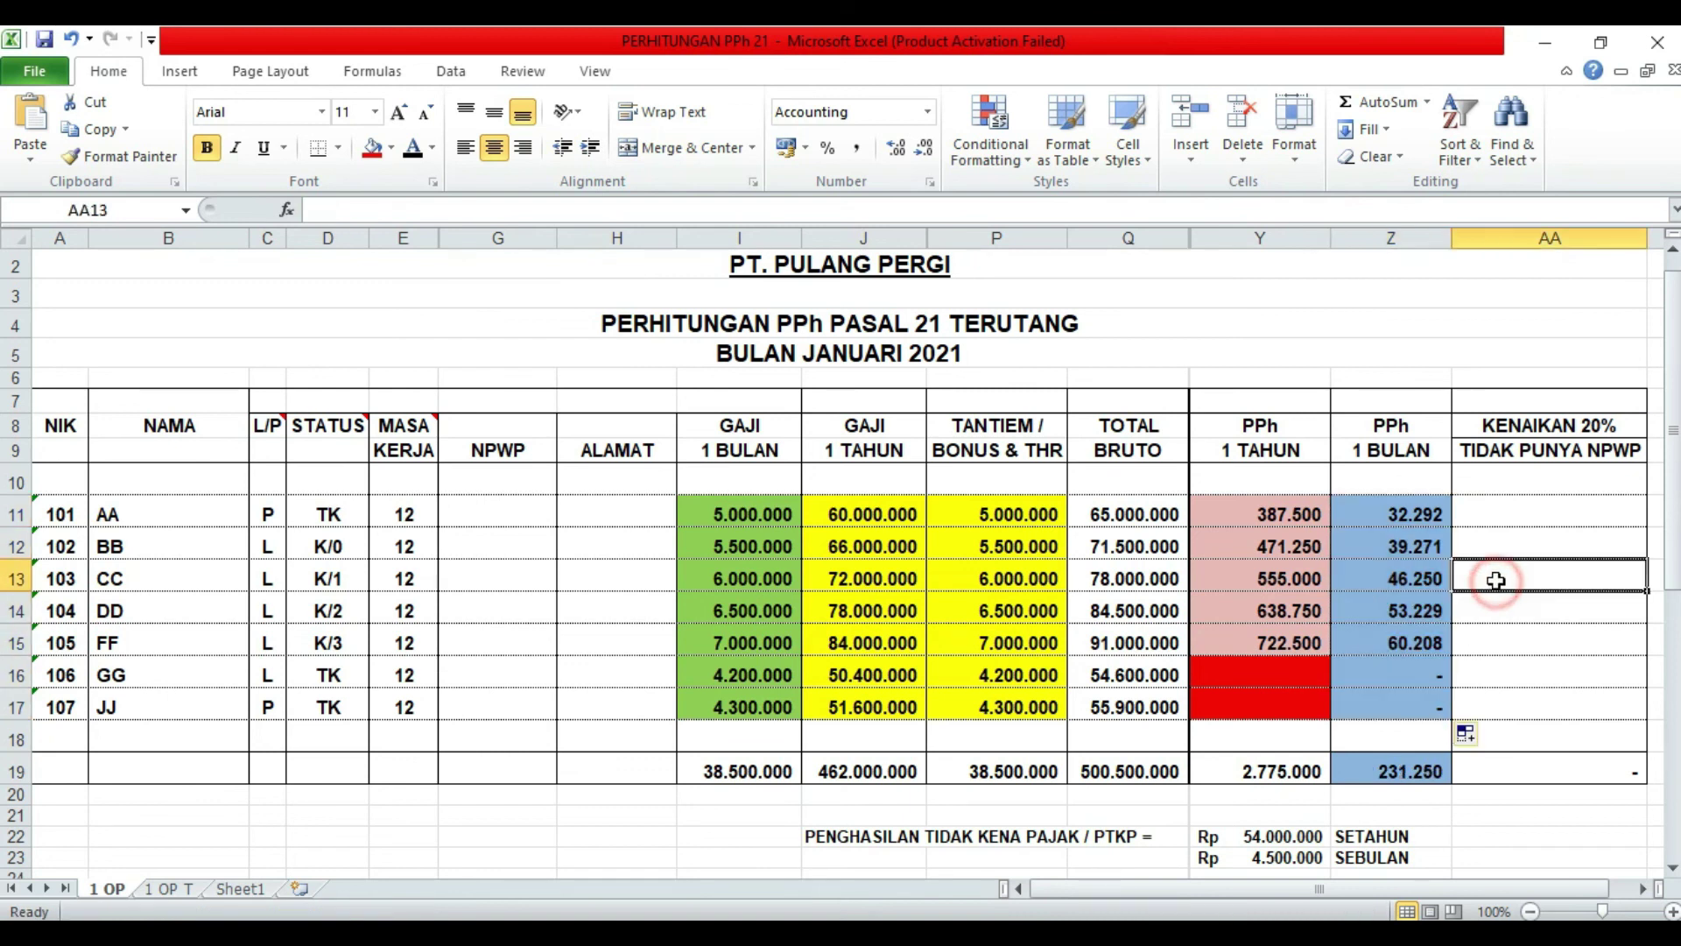
Review the monthly PPh in Z12 to Z15 against the employee names in B12 to B15.
left_click(1419, 545)
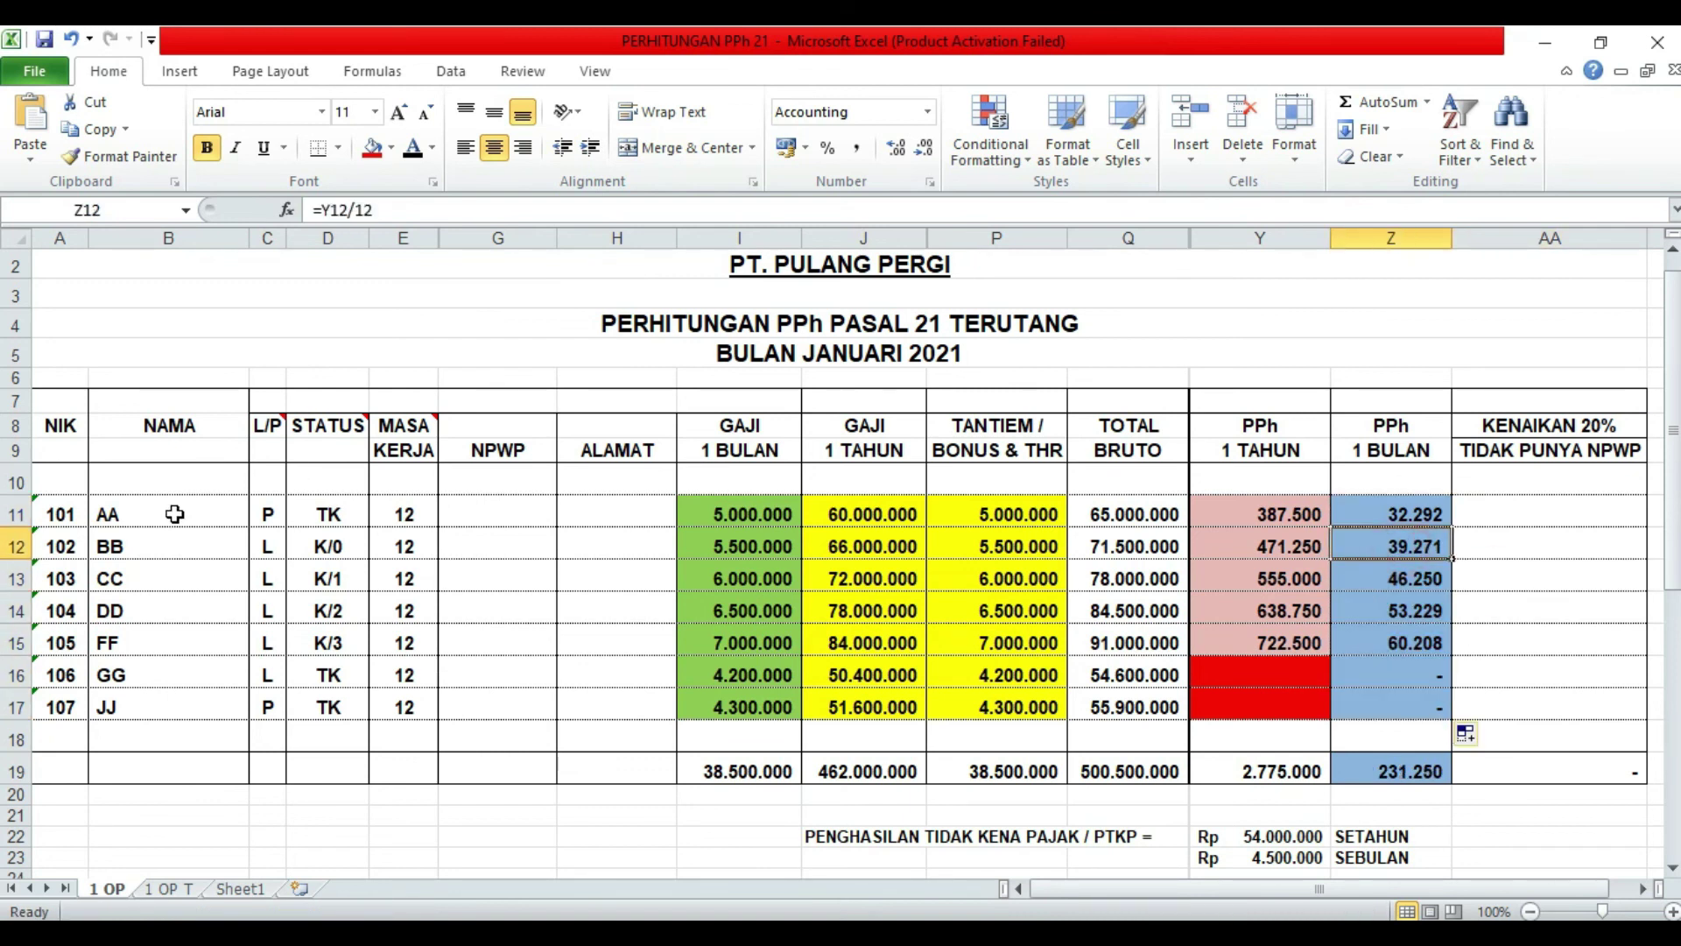
left_click(158, 544)
left_click(1406, 547)
left_click(1474, 544)
left_click(1424, 587)
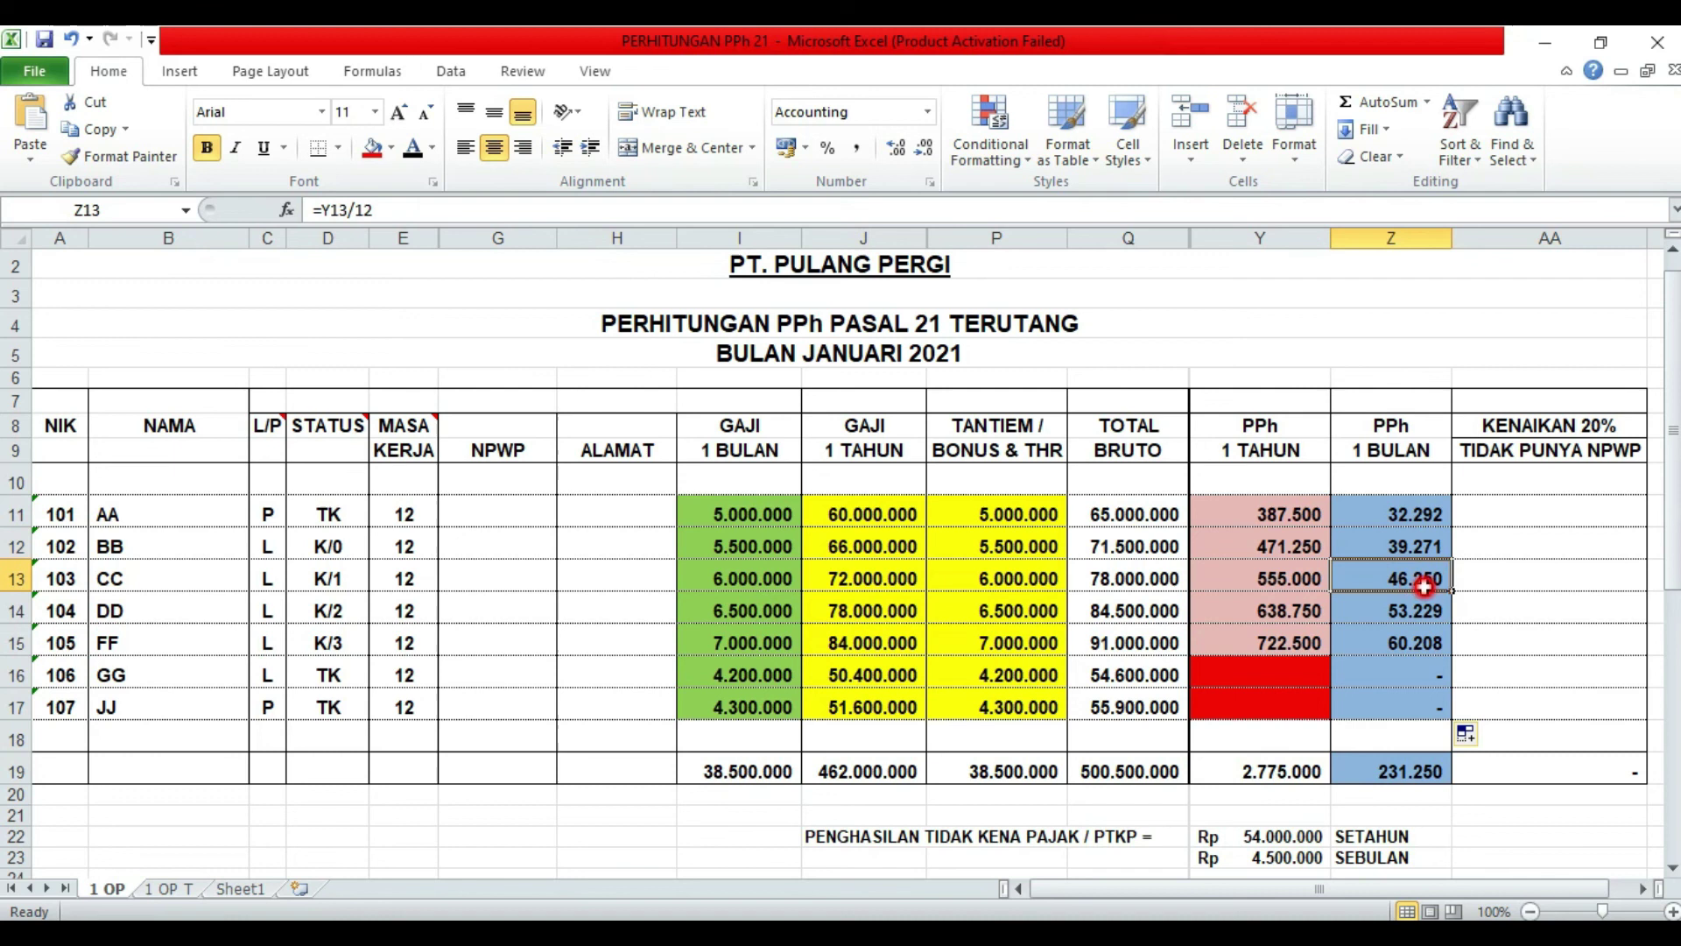
left_click(127, 580)
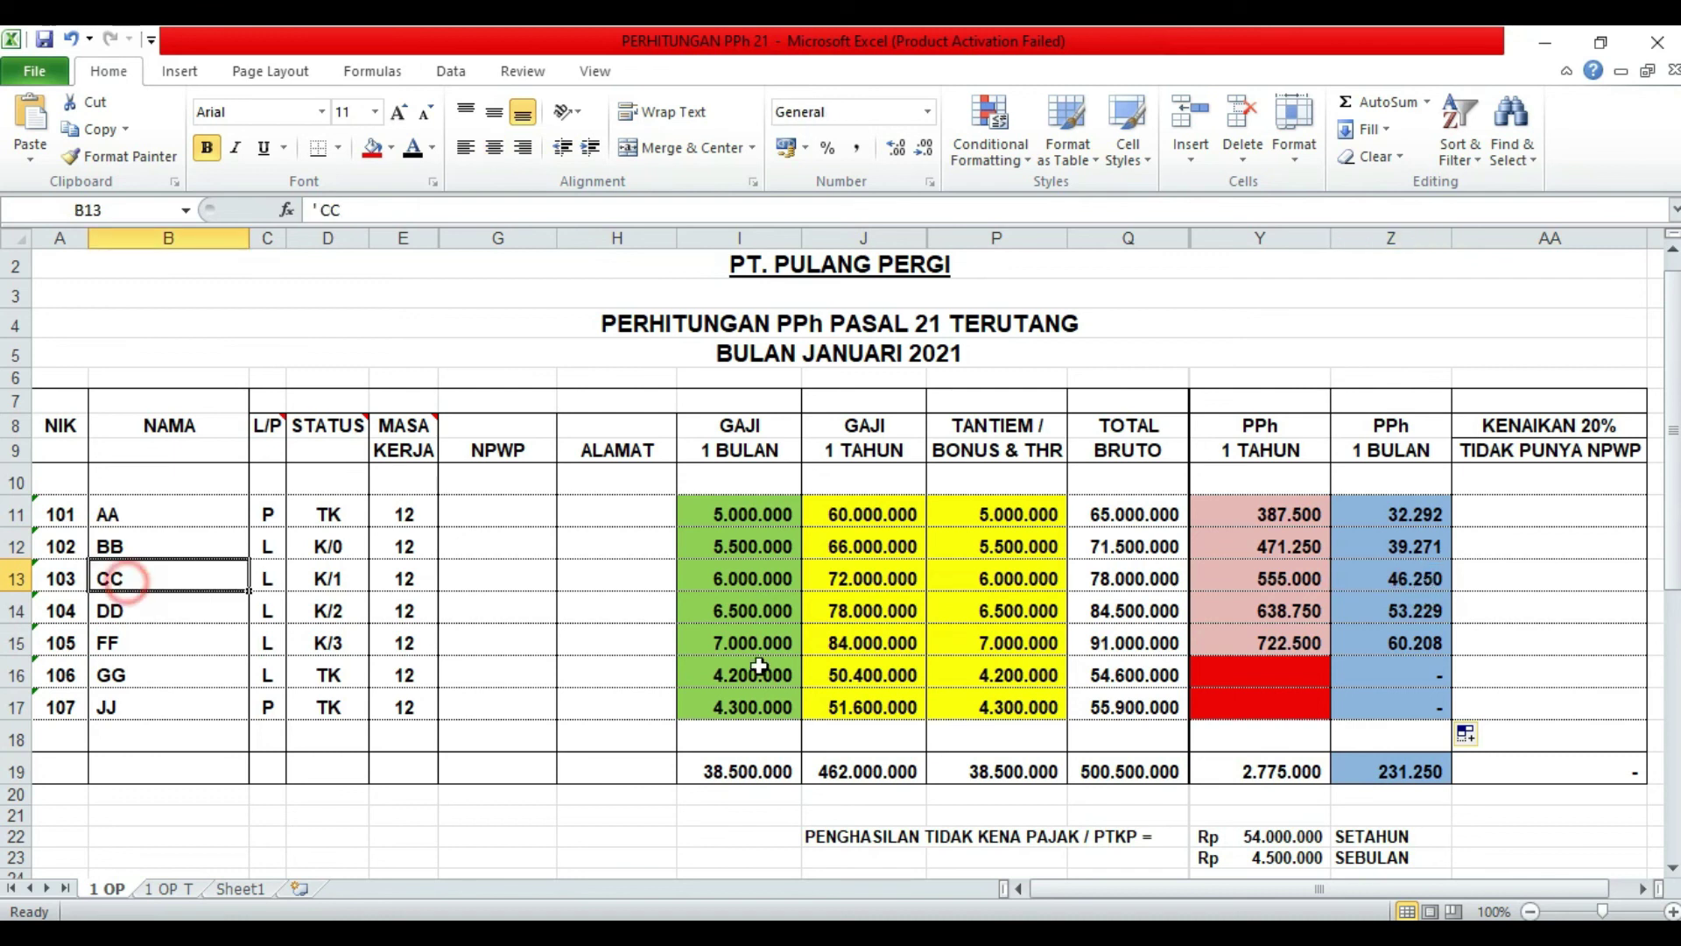
left_click(1411, 585)
left_click(1477, 579)
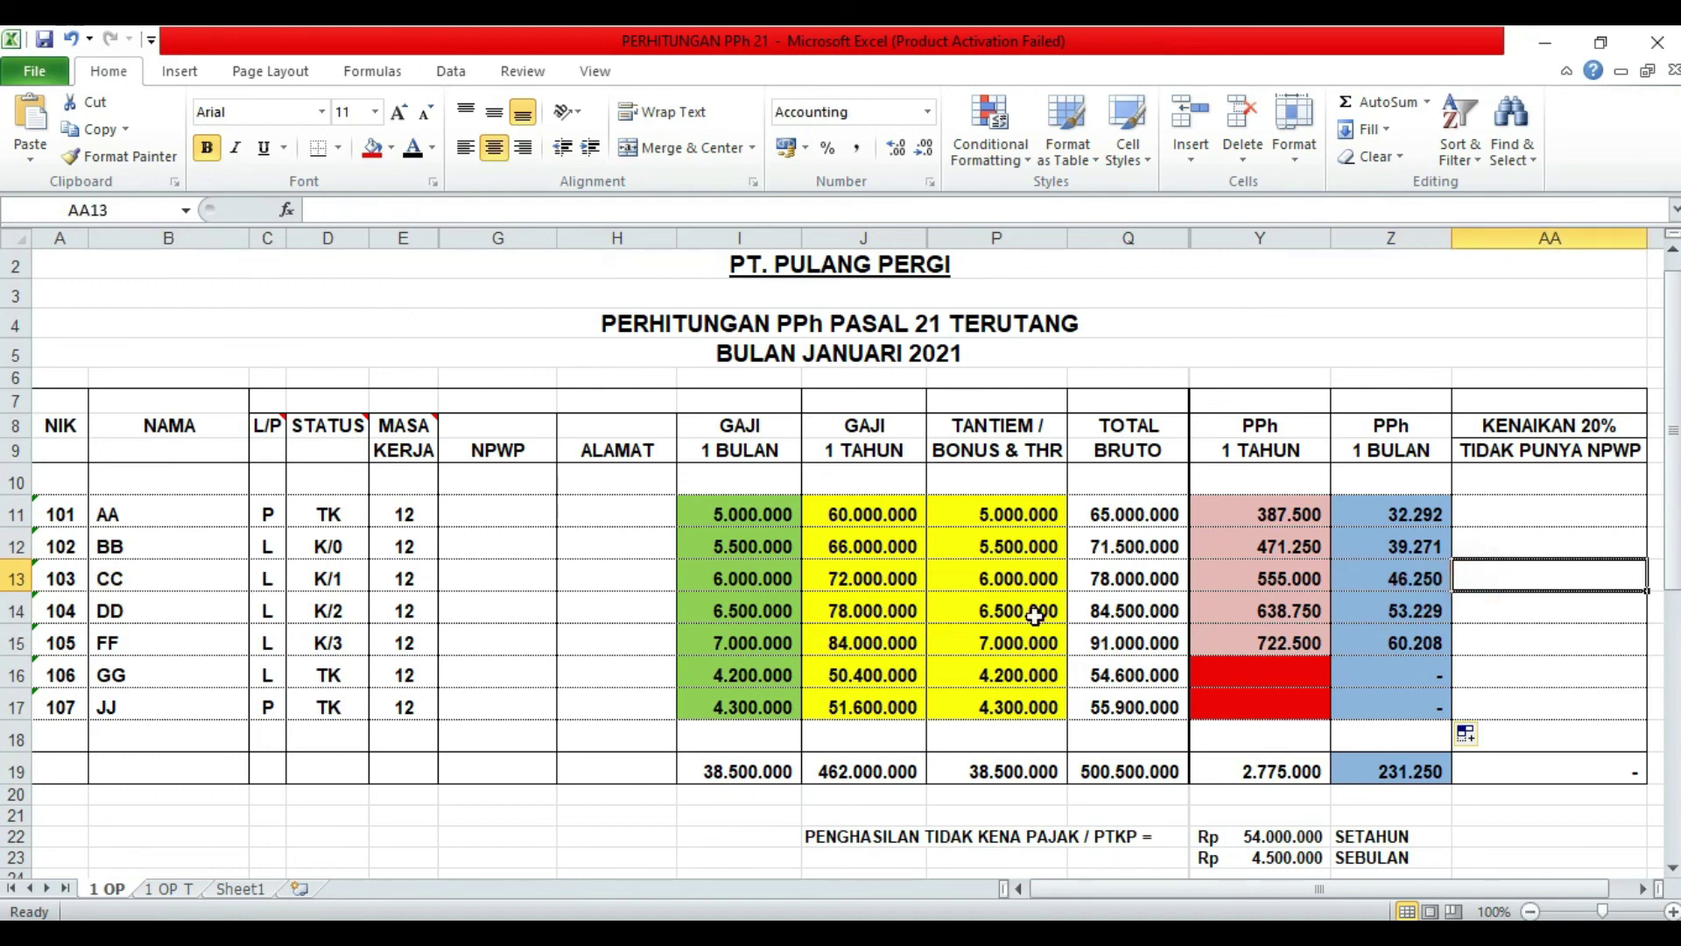
left_click(114, 618)
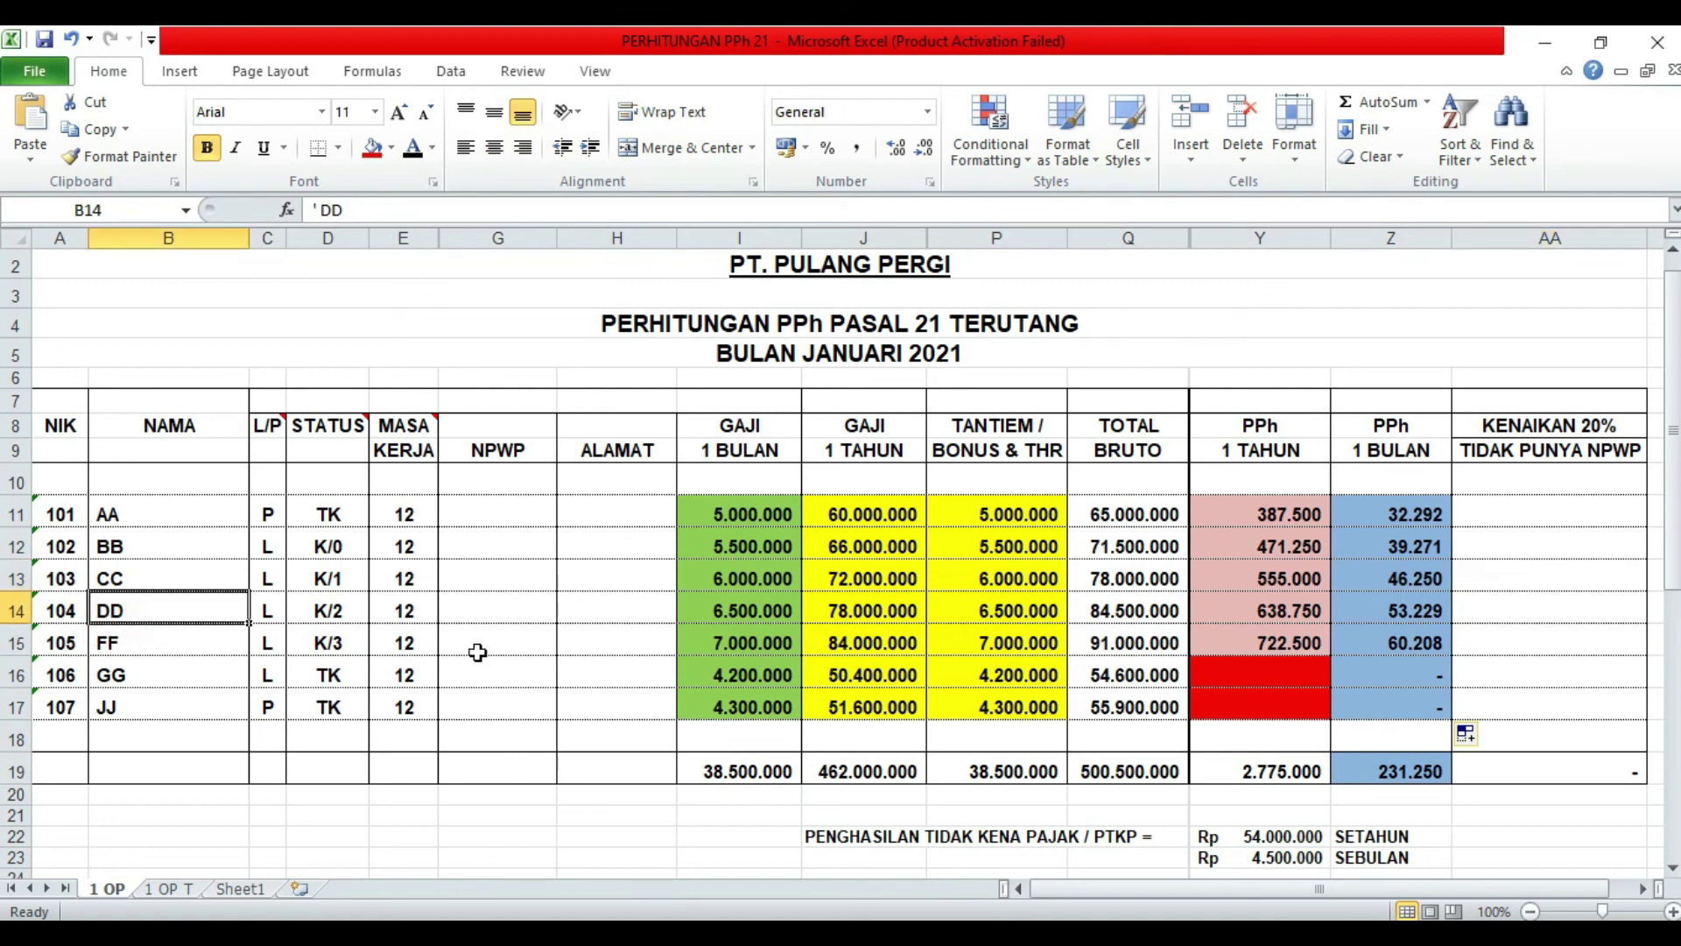
left_click(1416, 611)
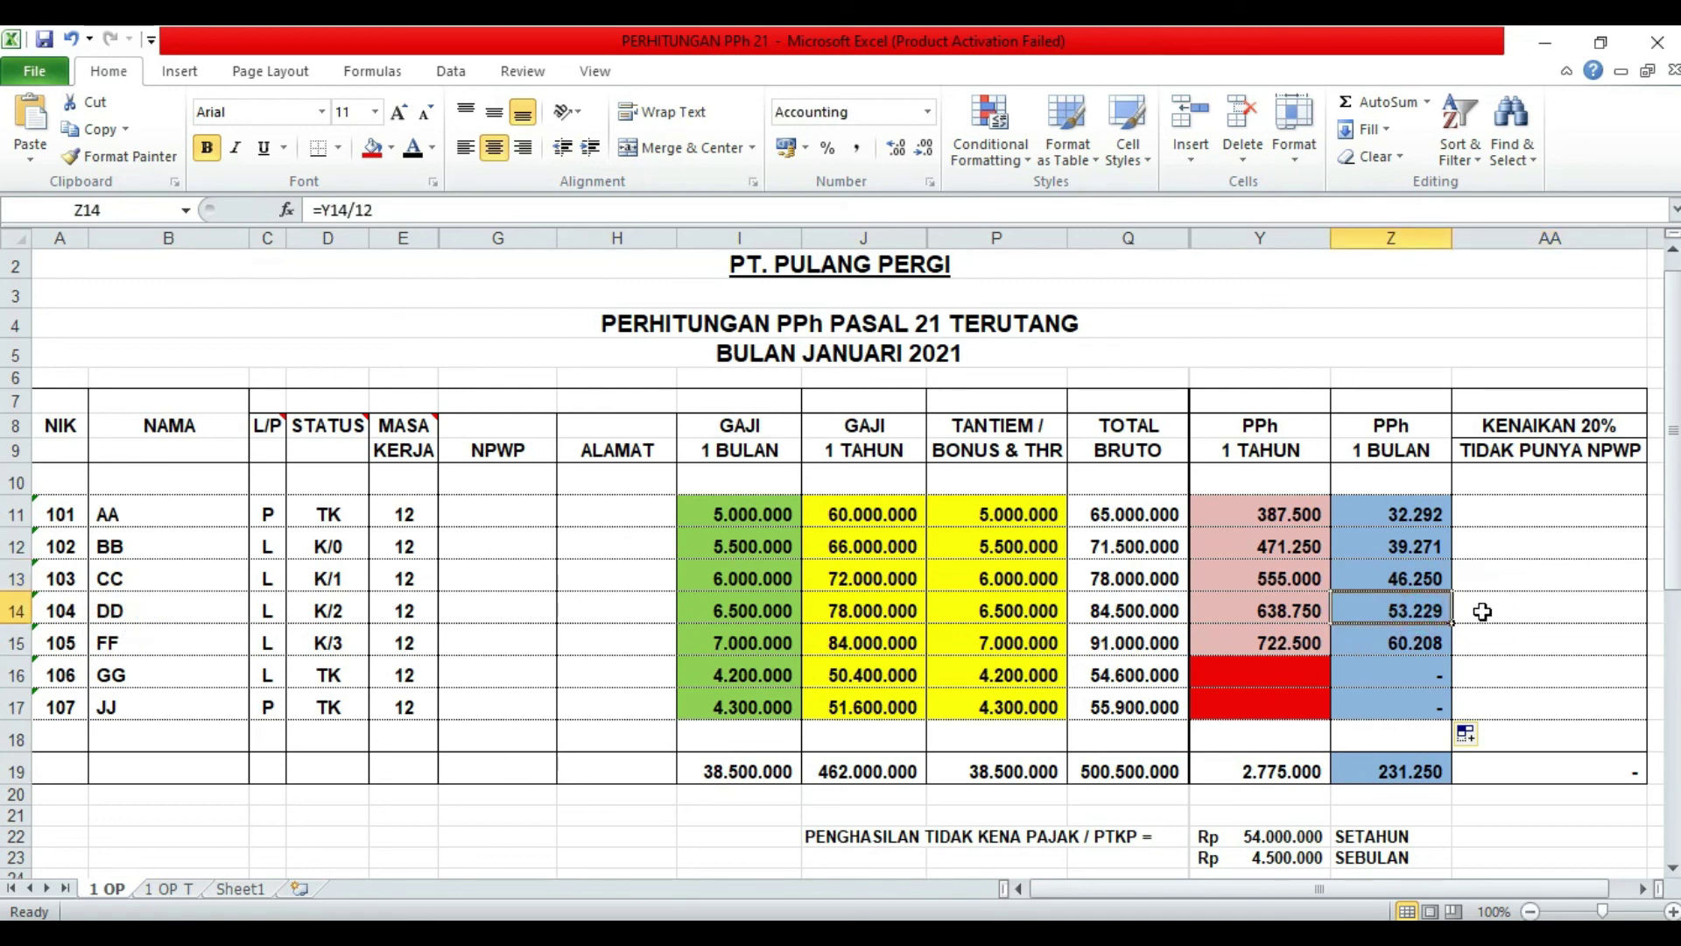
left_click(139, 637)
left_click(1428, 639)
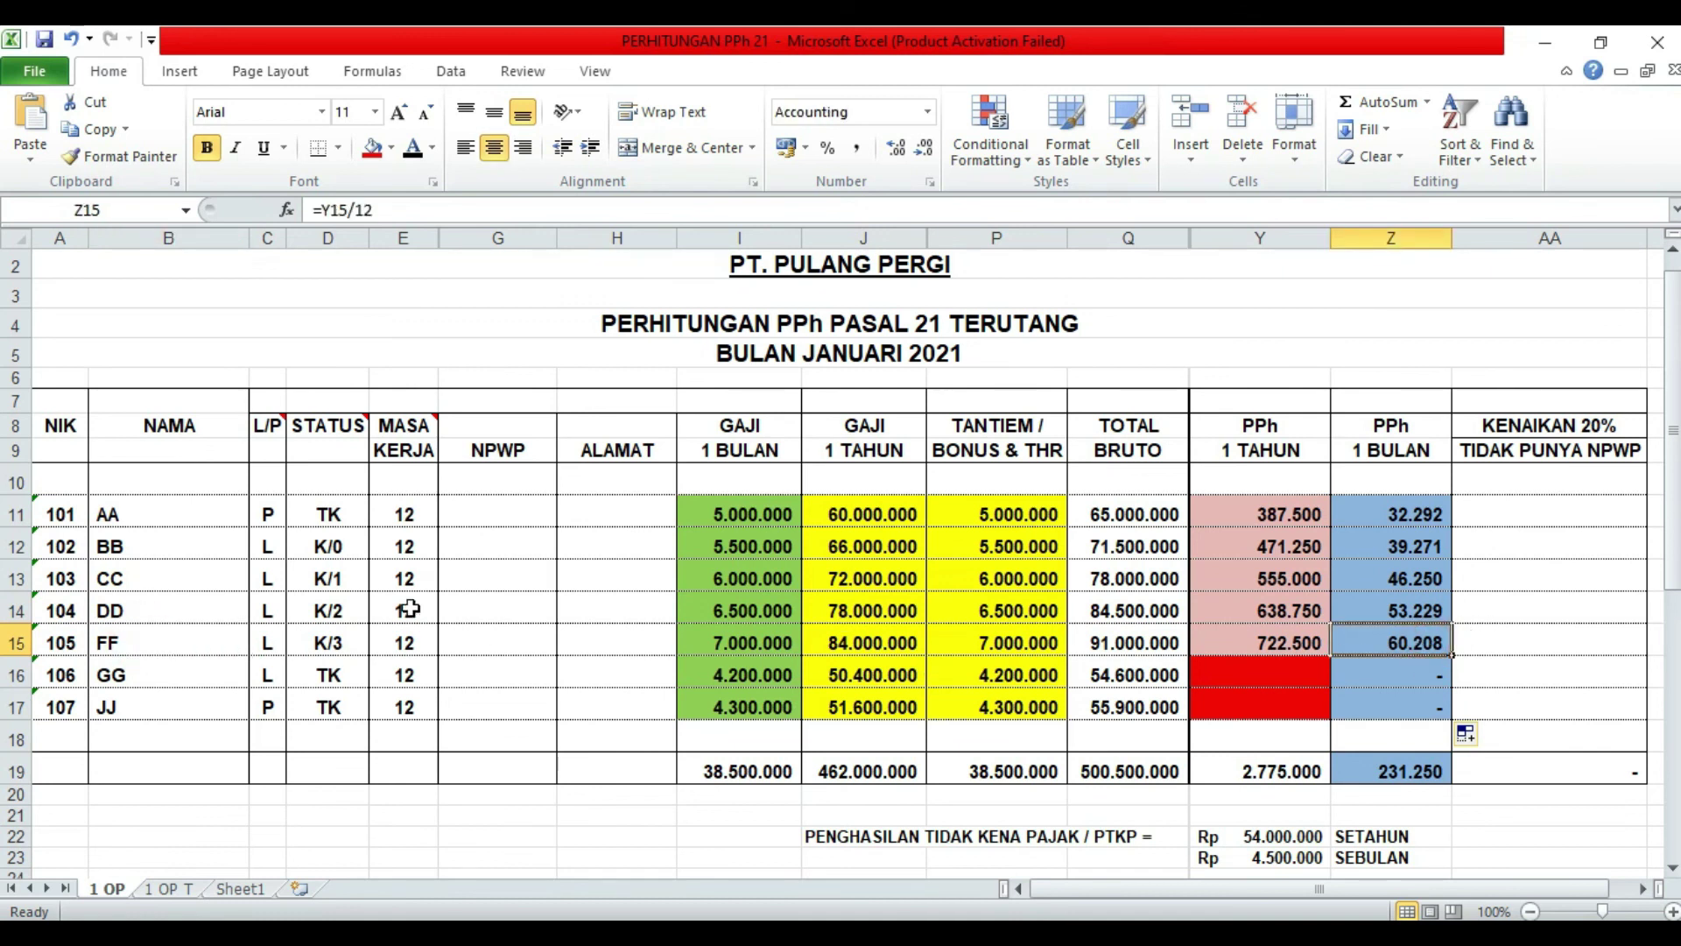
Check the monthly PPh in Z16 and Z17 for the last two employees, NIK 106 and 107.
left_click(167, 667)
left_click(1437, 675)
left_click(179, 703)
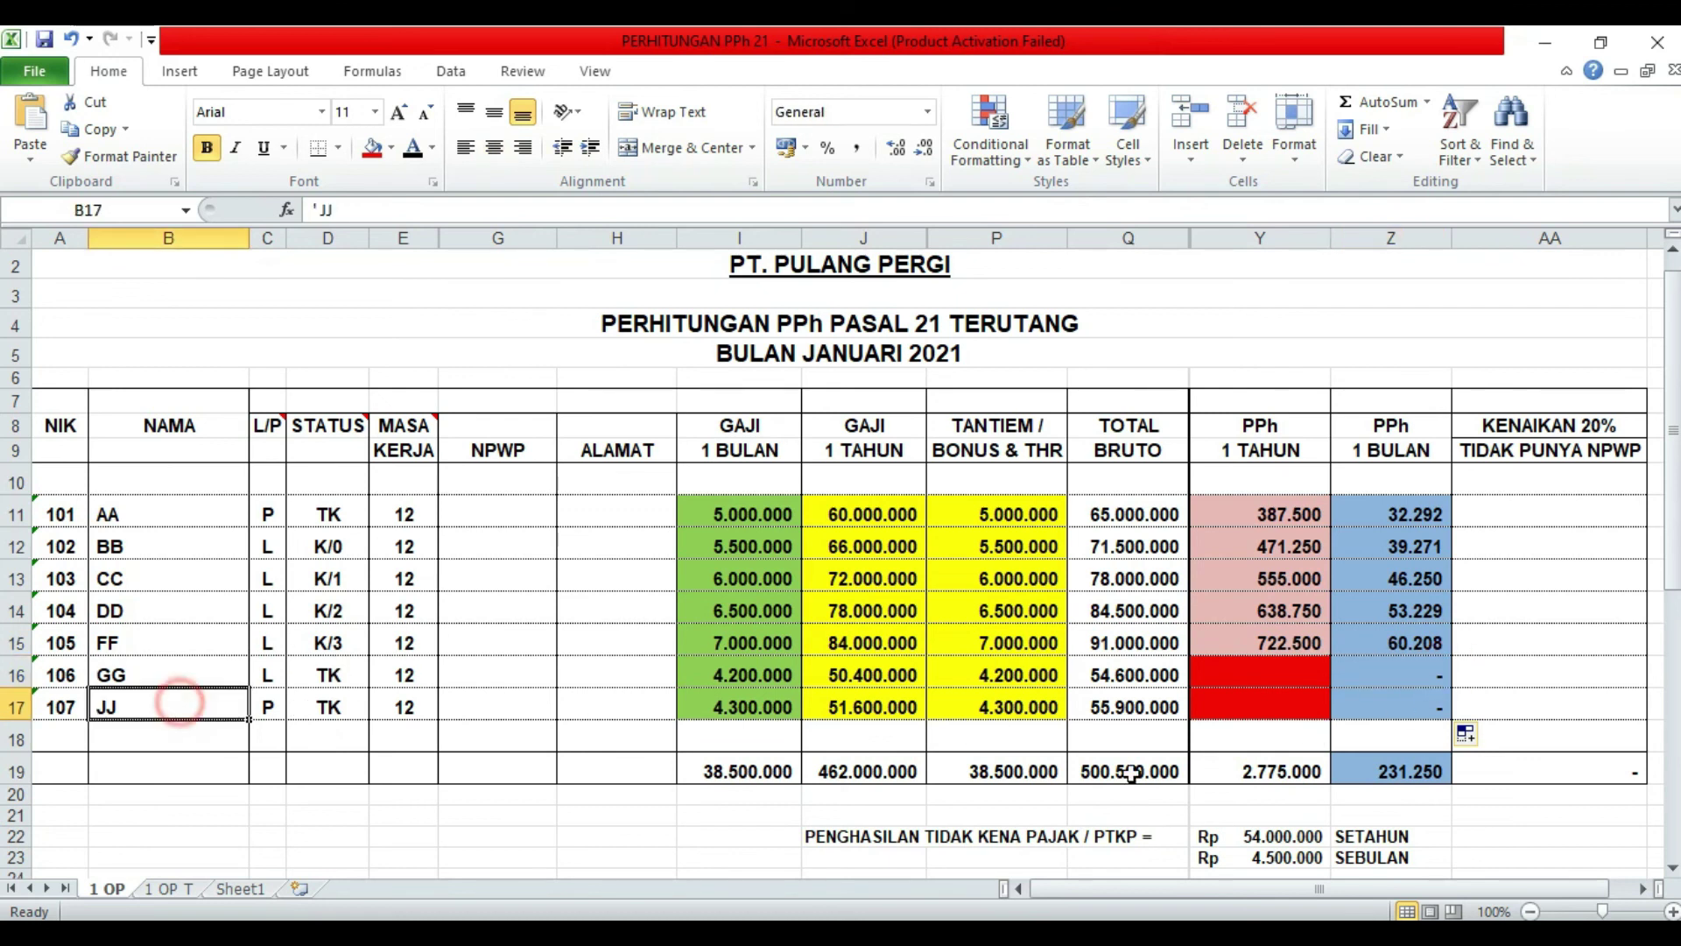
left_click(1424, 711)
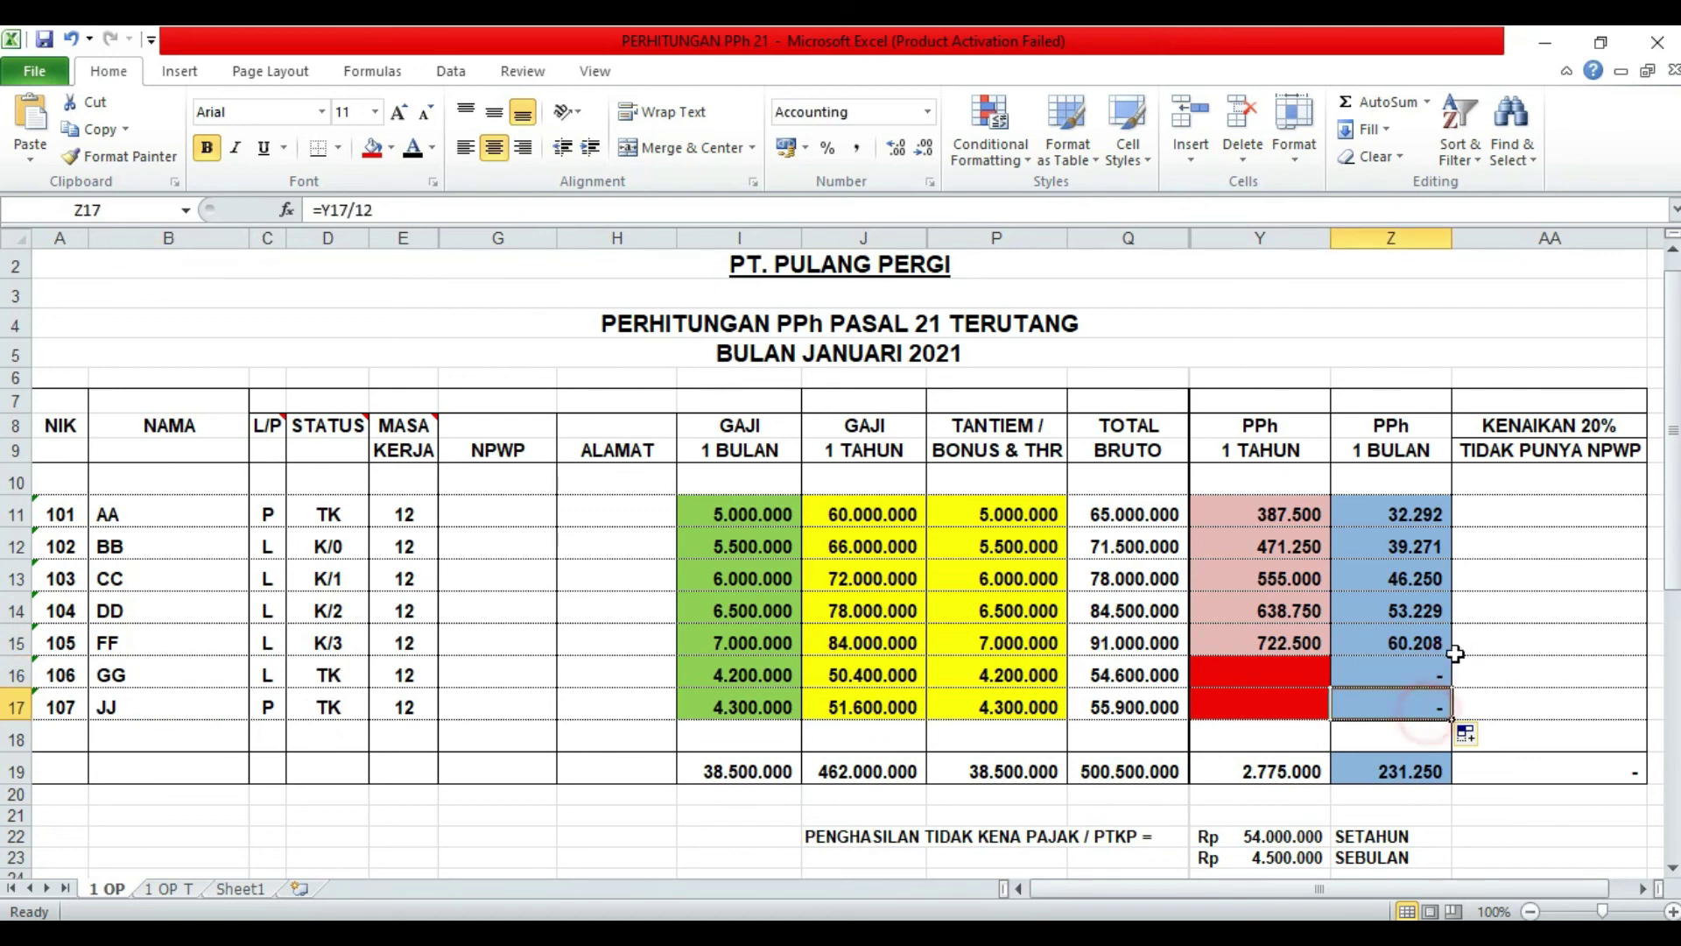
Compare the monthly PPh values in Z11 to Z17 with their total in Z19.
left_click(1427, 510)
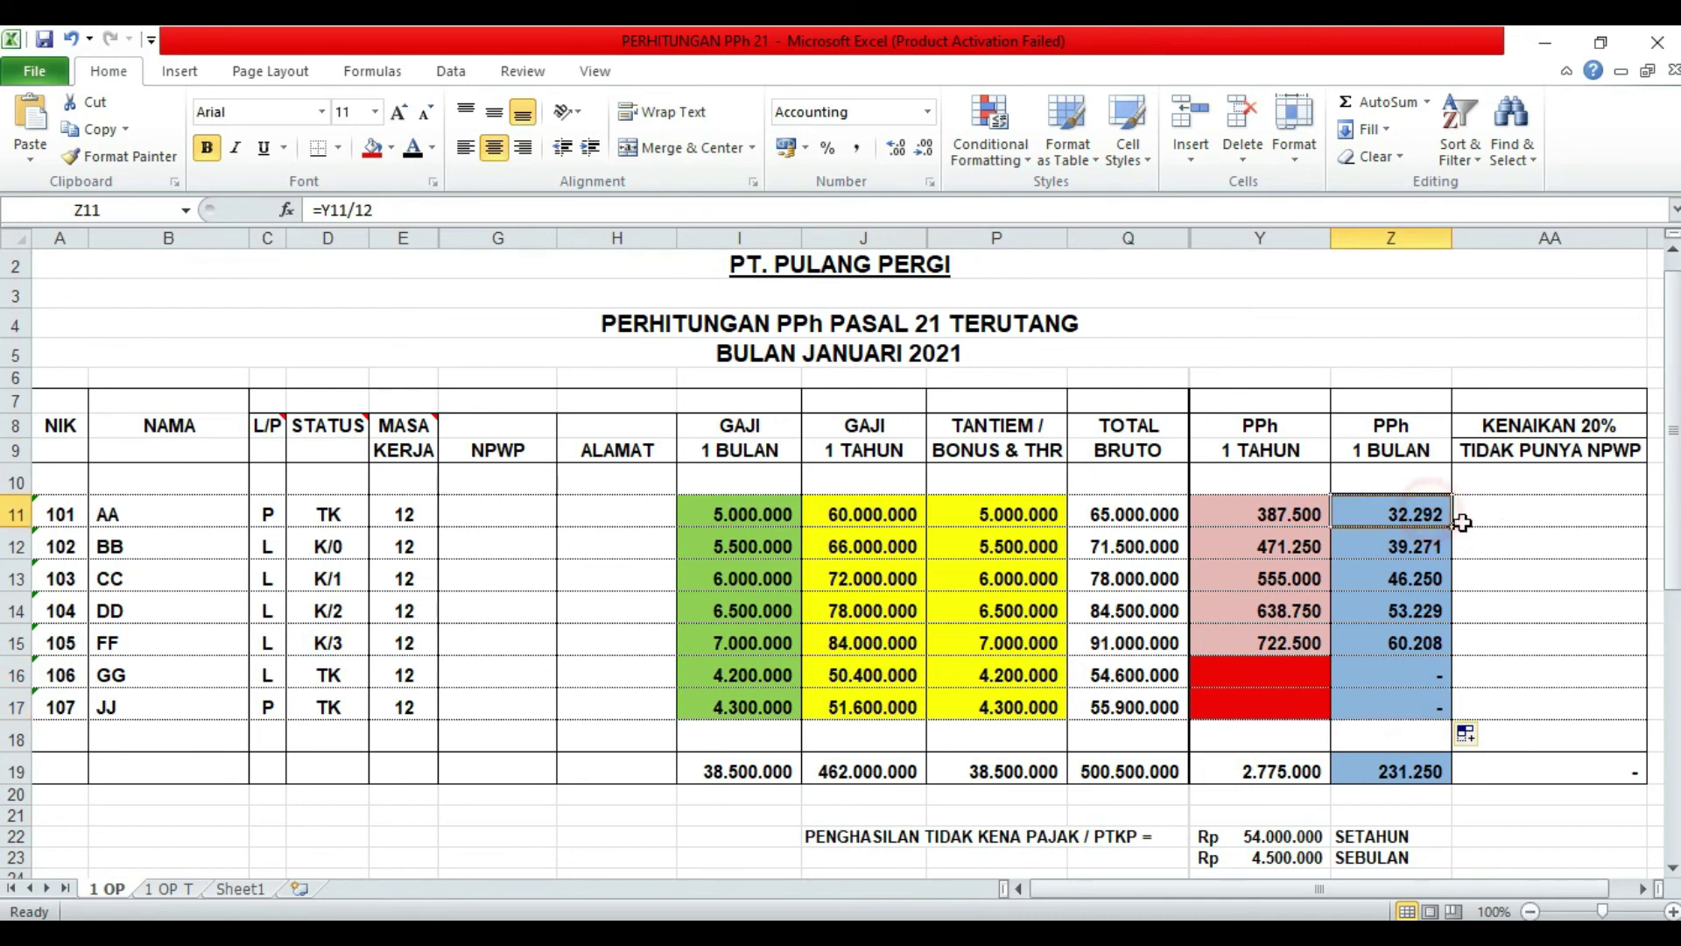
left_click_drag(1426, 506, 1395, 706)
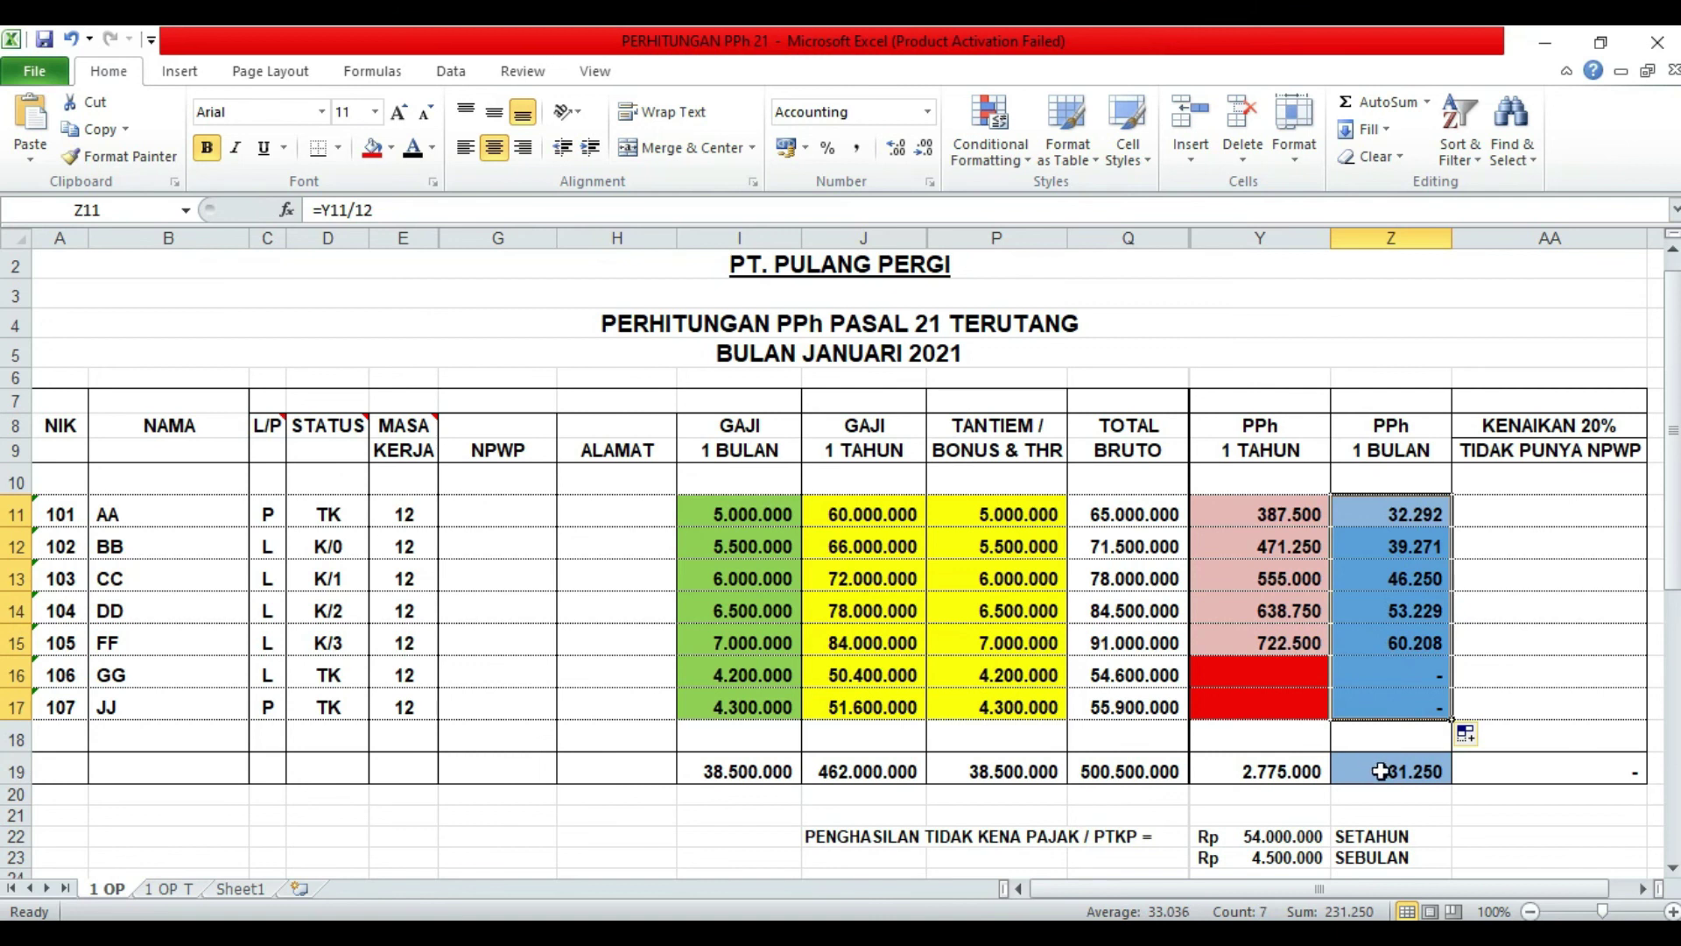
left_click(1373, 767)
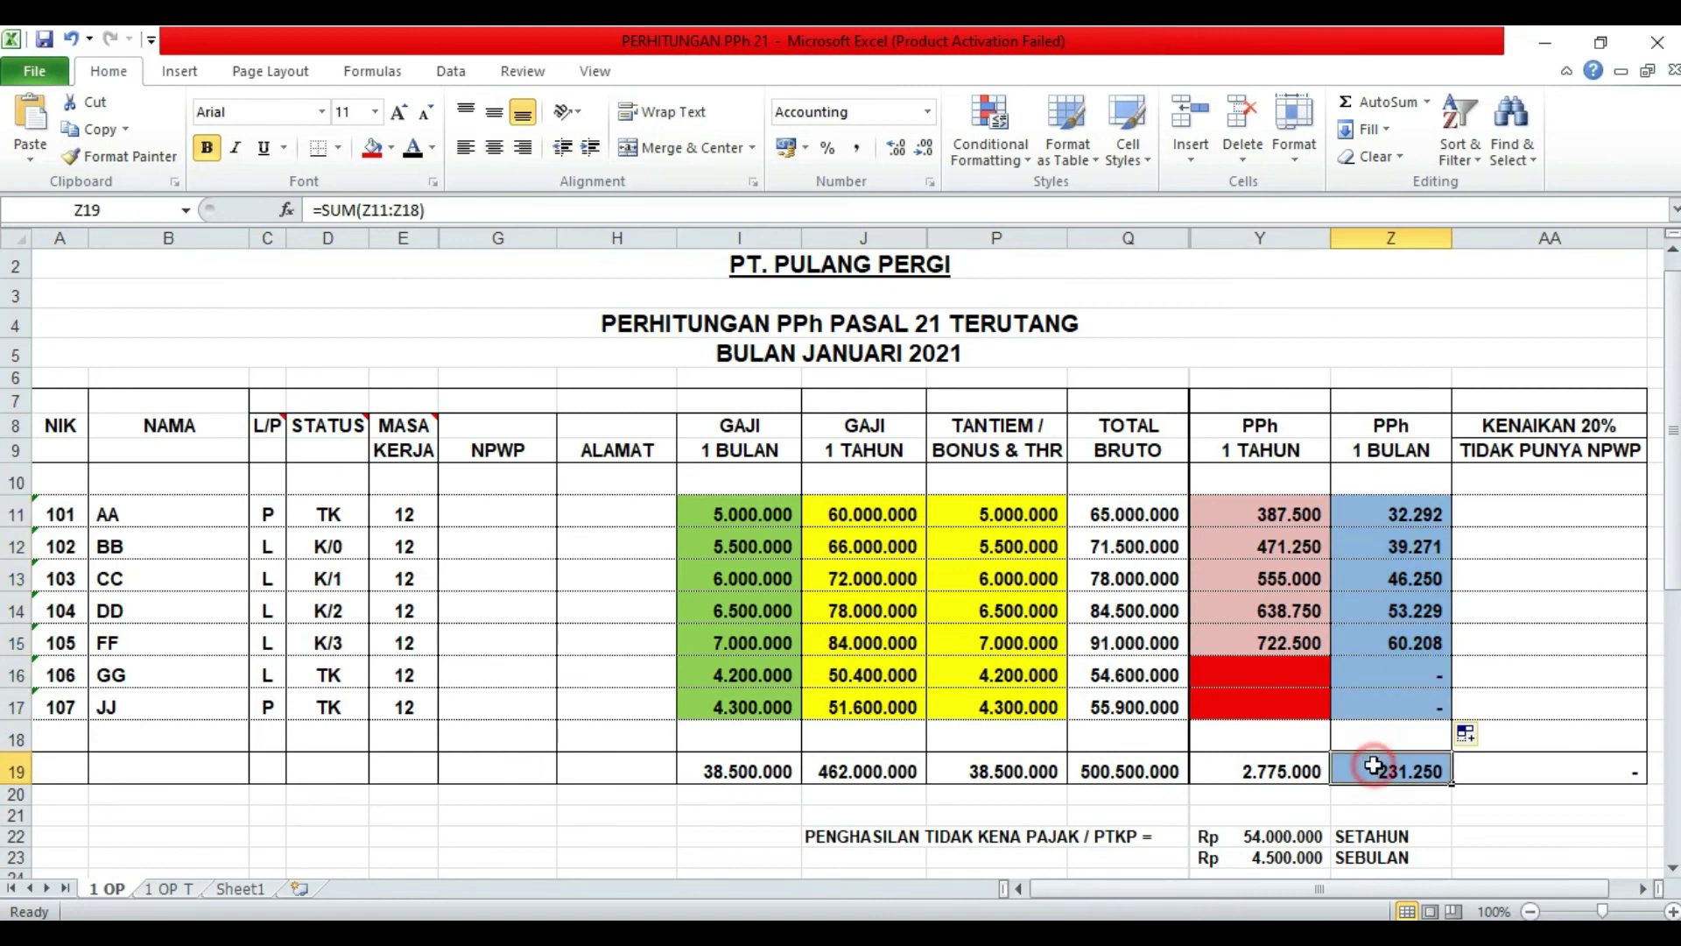
left_click_drag(1399, 506, 1410, 708)
left_click_drag(1400, 513, 1403, 644)
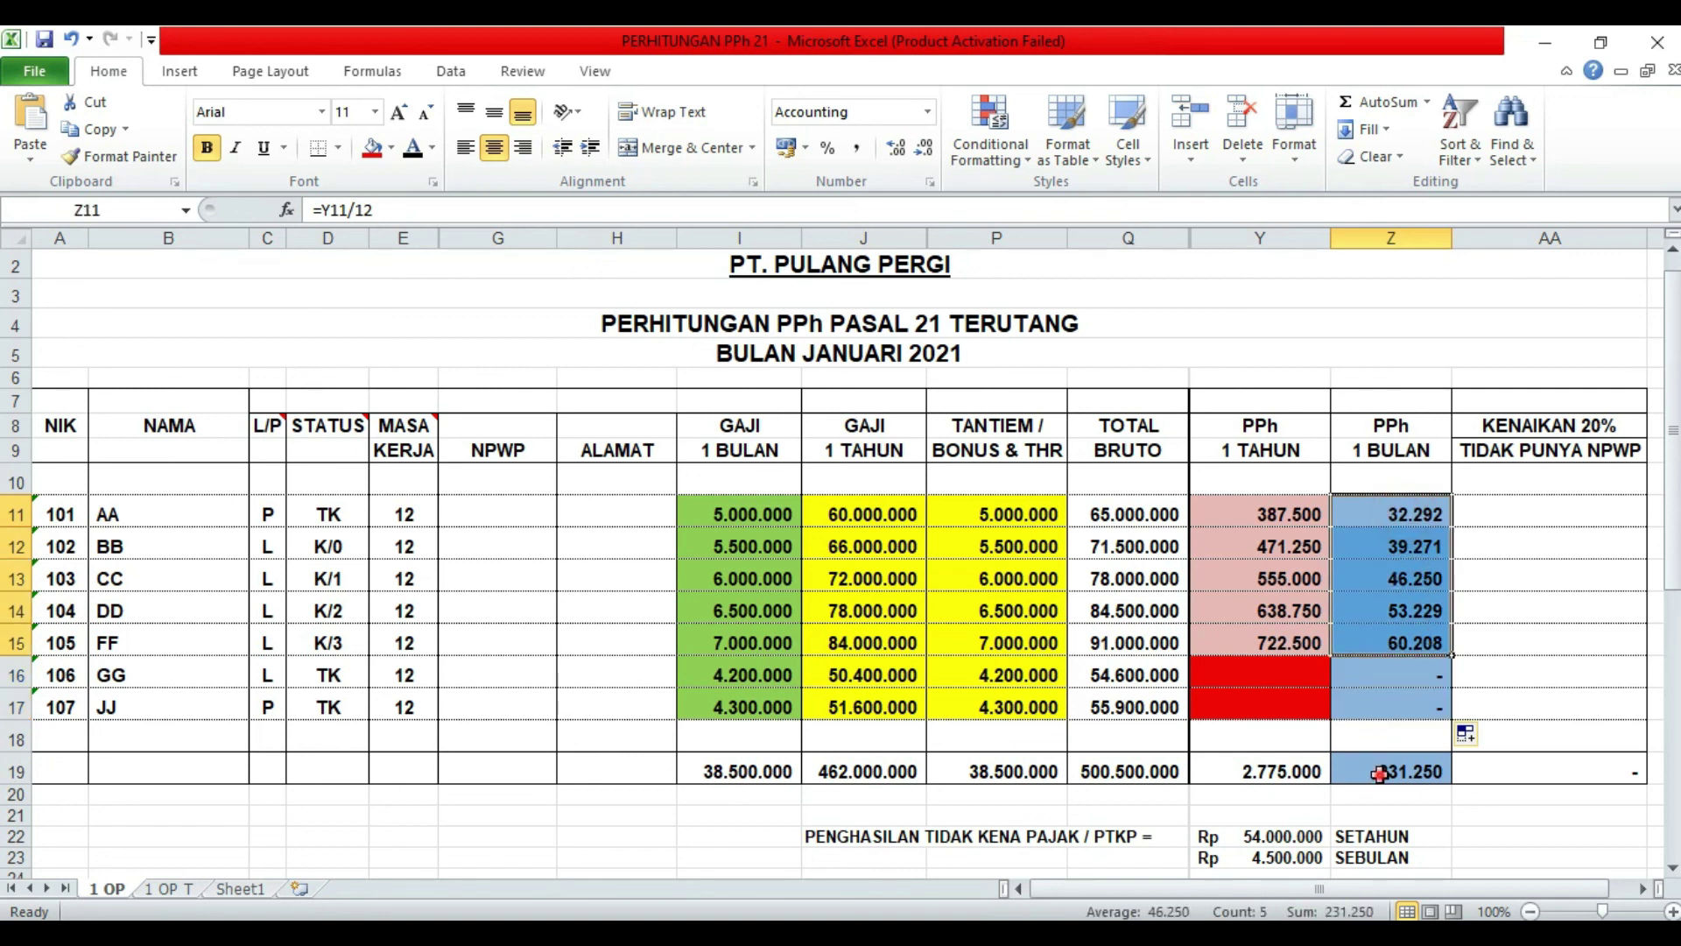
left_click(1378, 772)
key("Return")
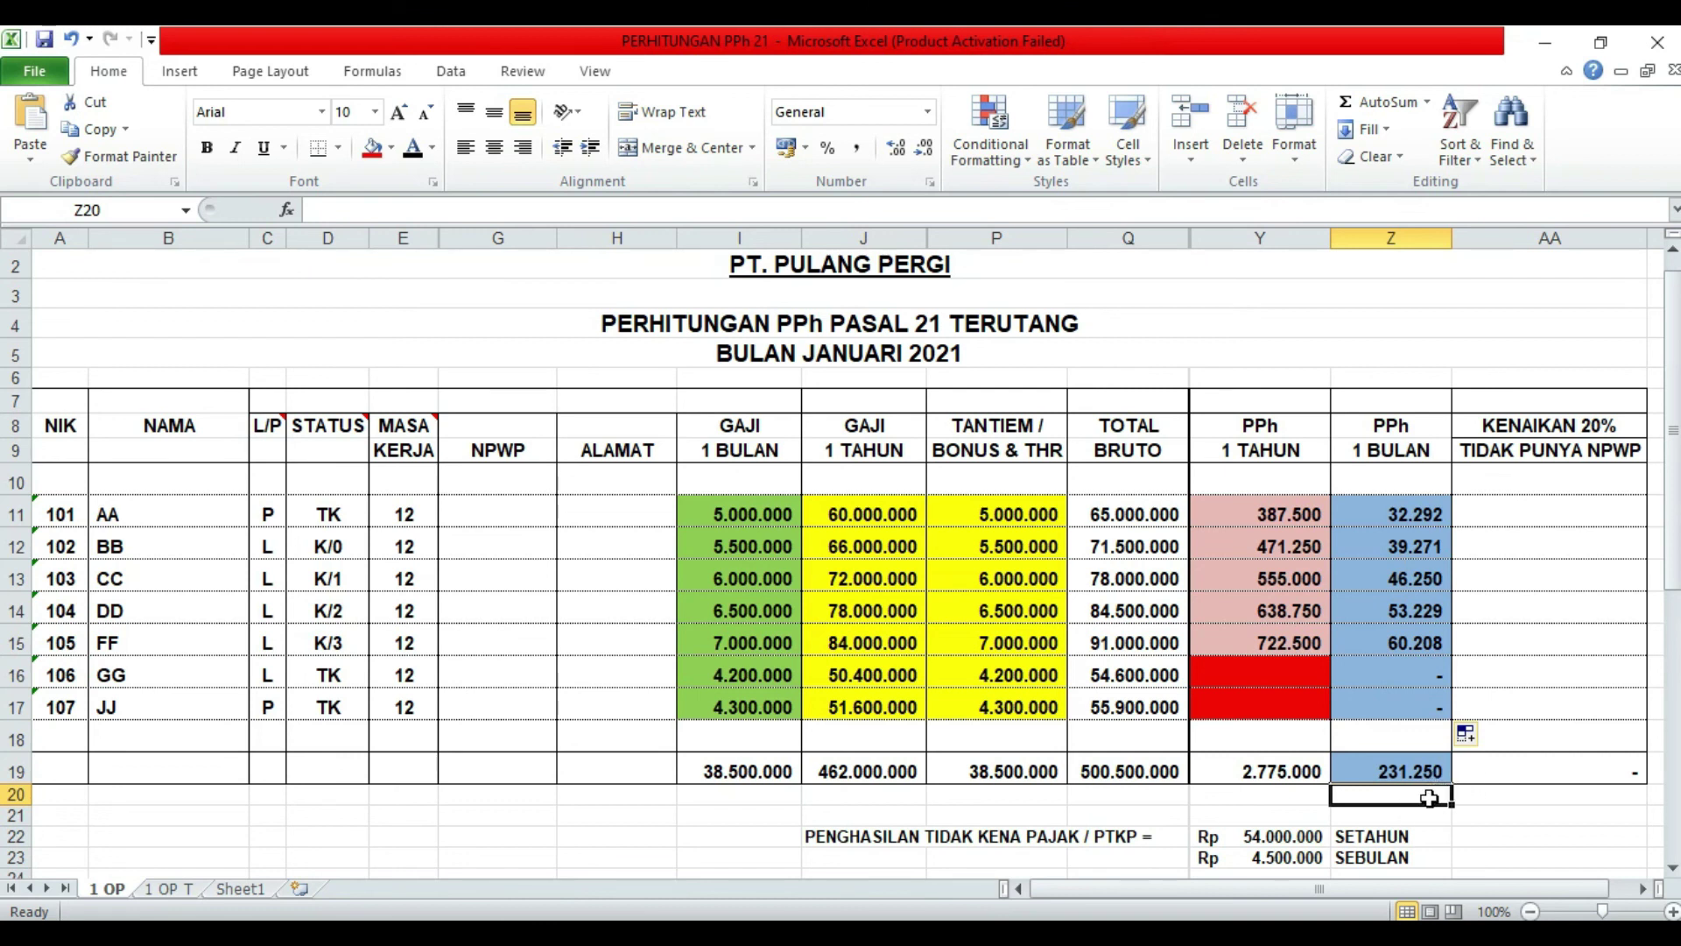
left_click(1433, 769)
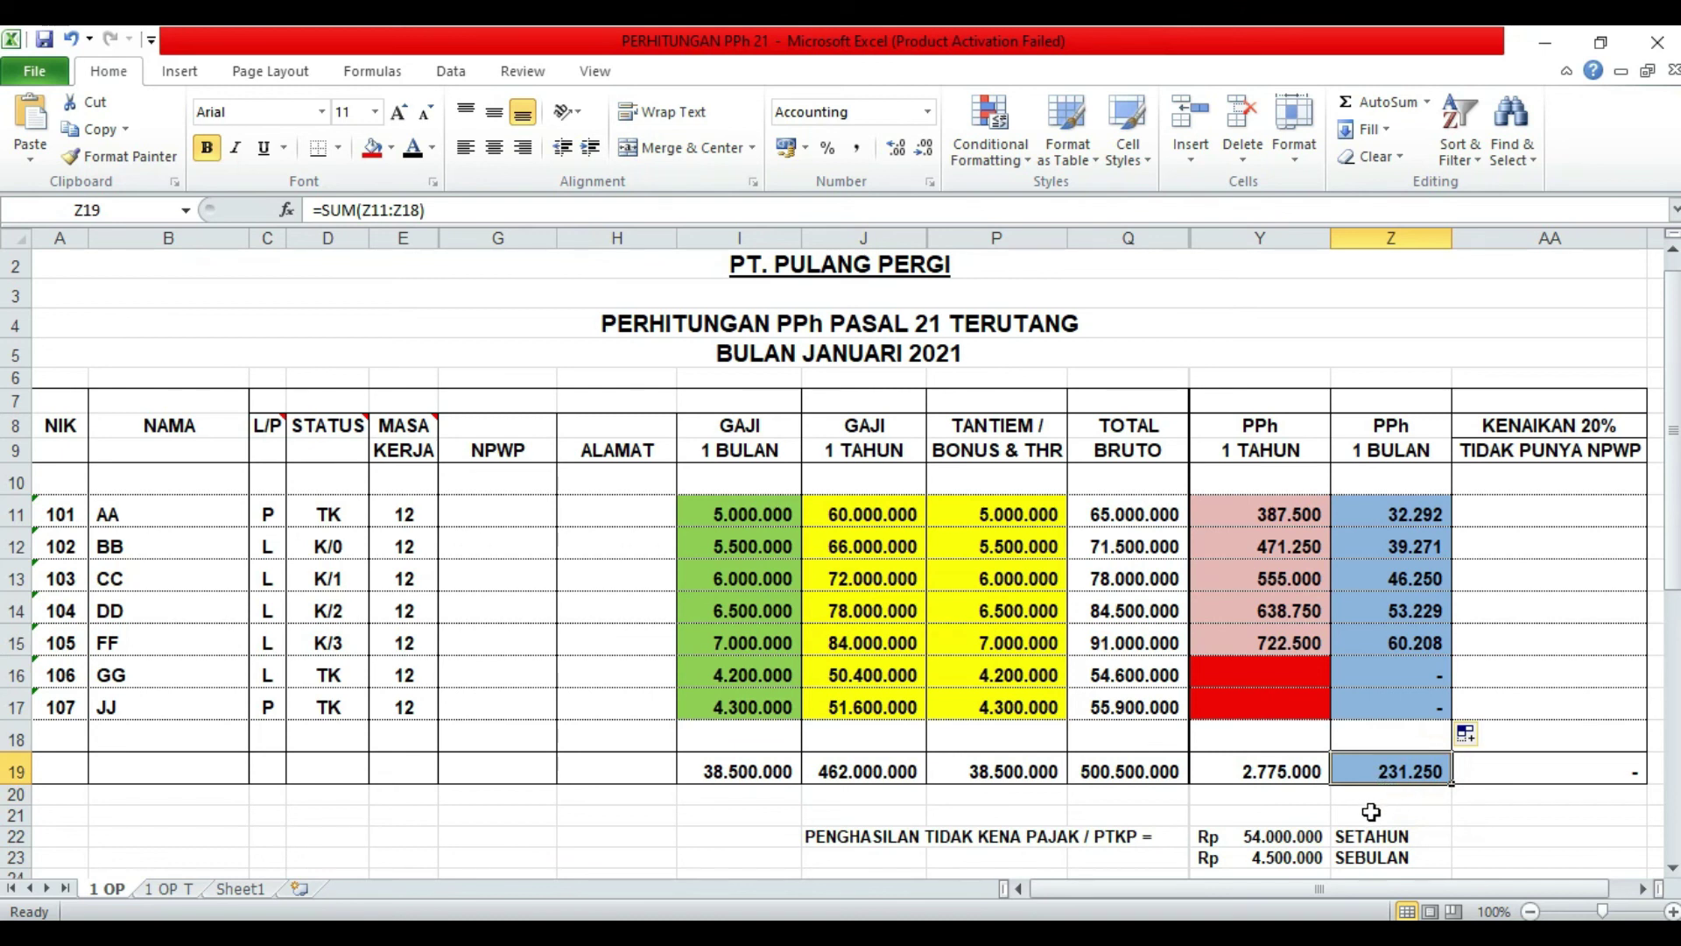
left_click(1398, 811)
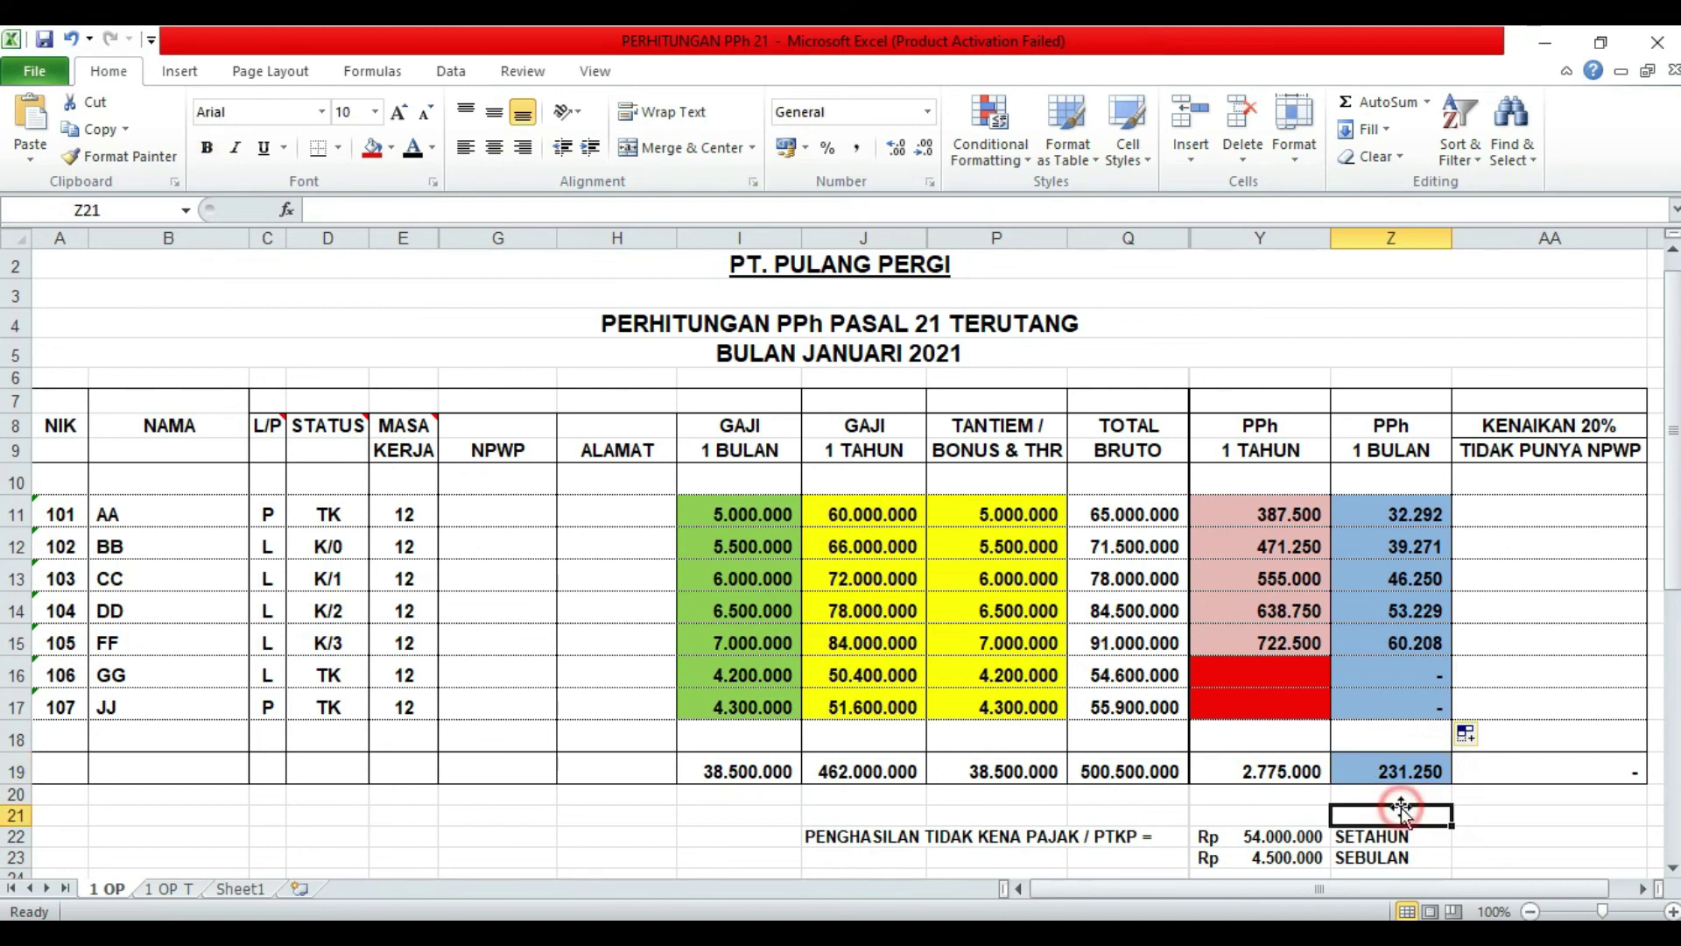
left_click(1395, 794)
left_click(1380, 771)
left_click(1395, 793)
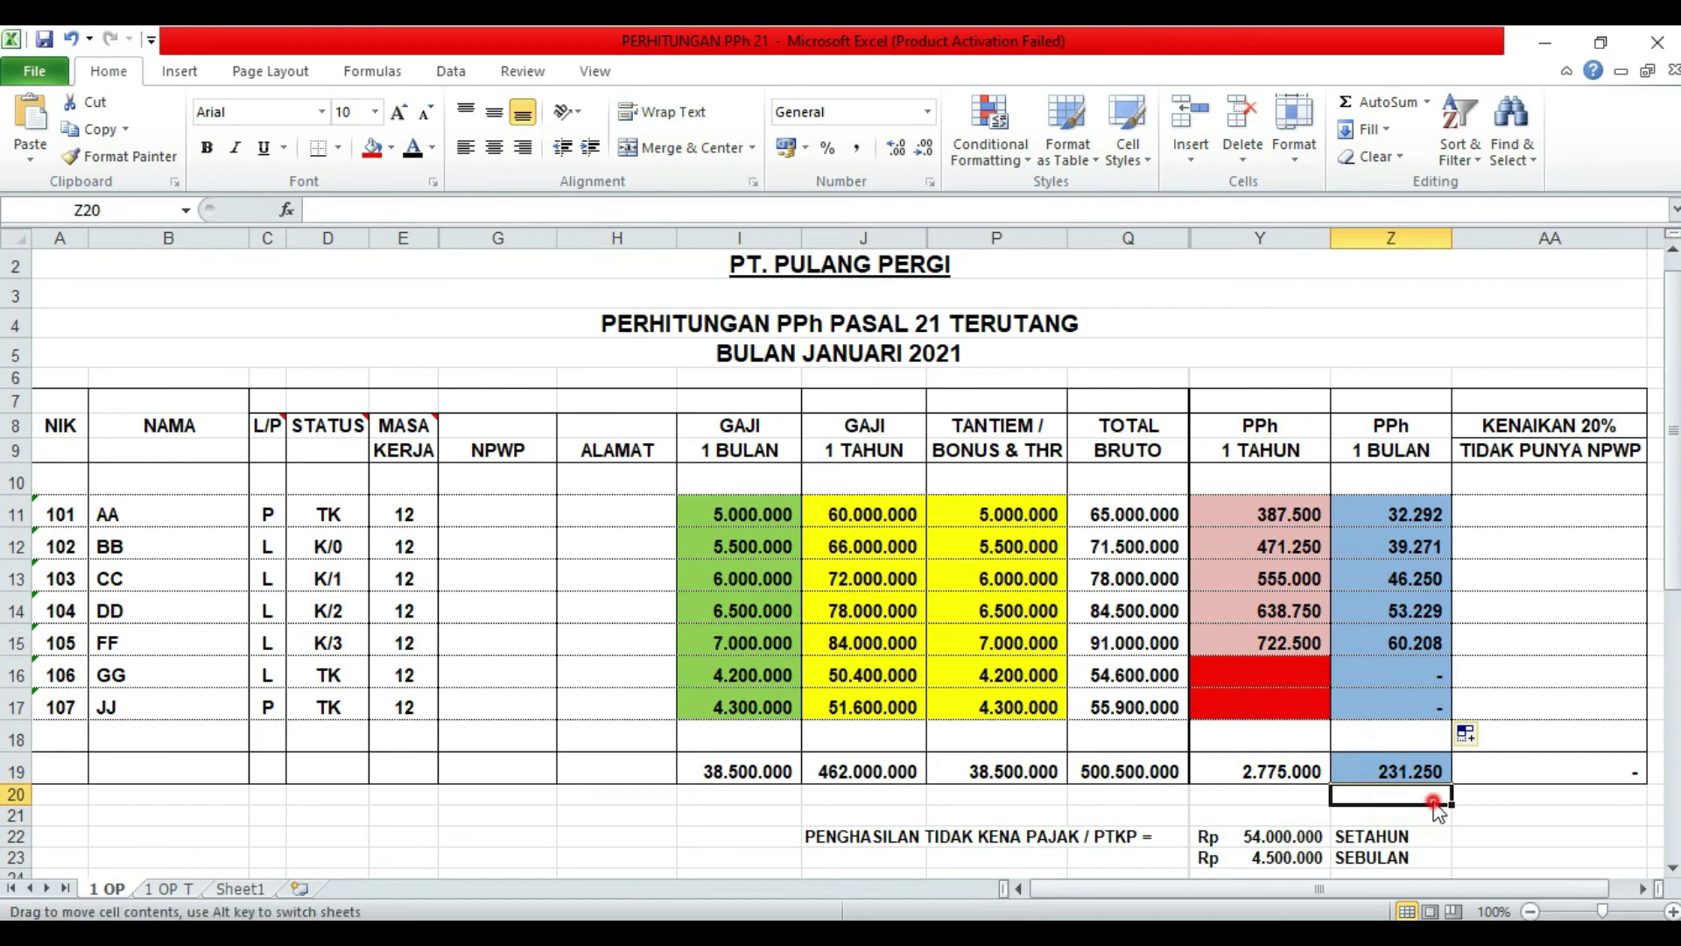